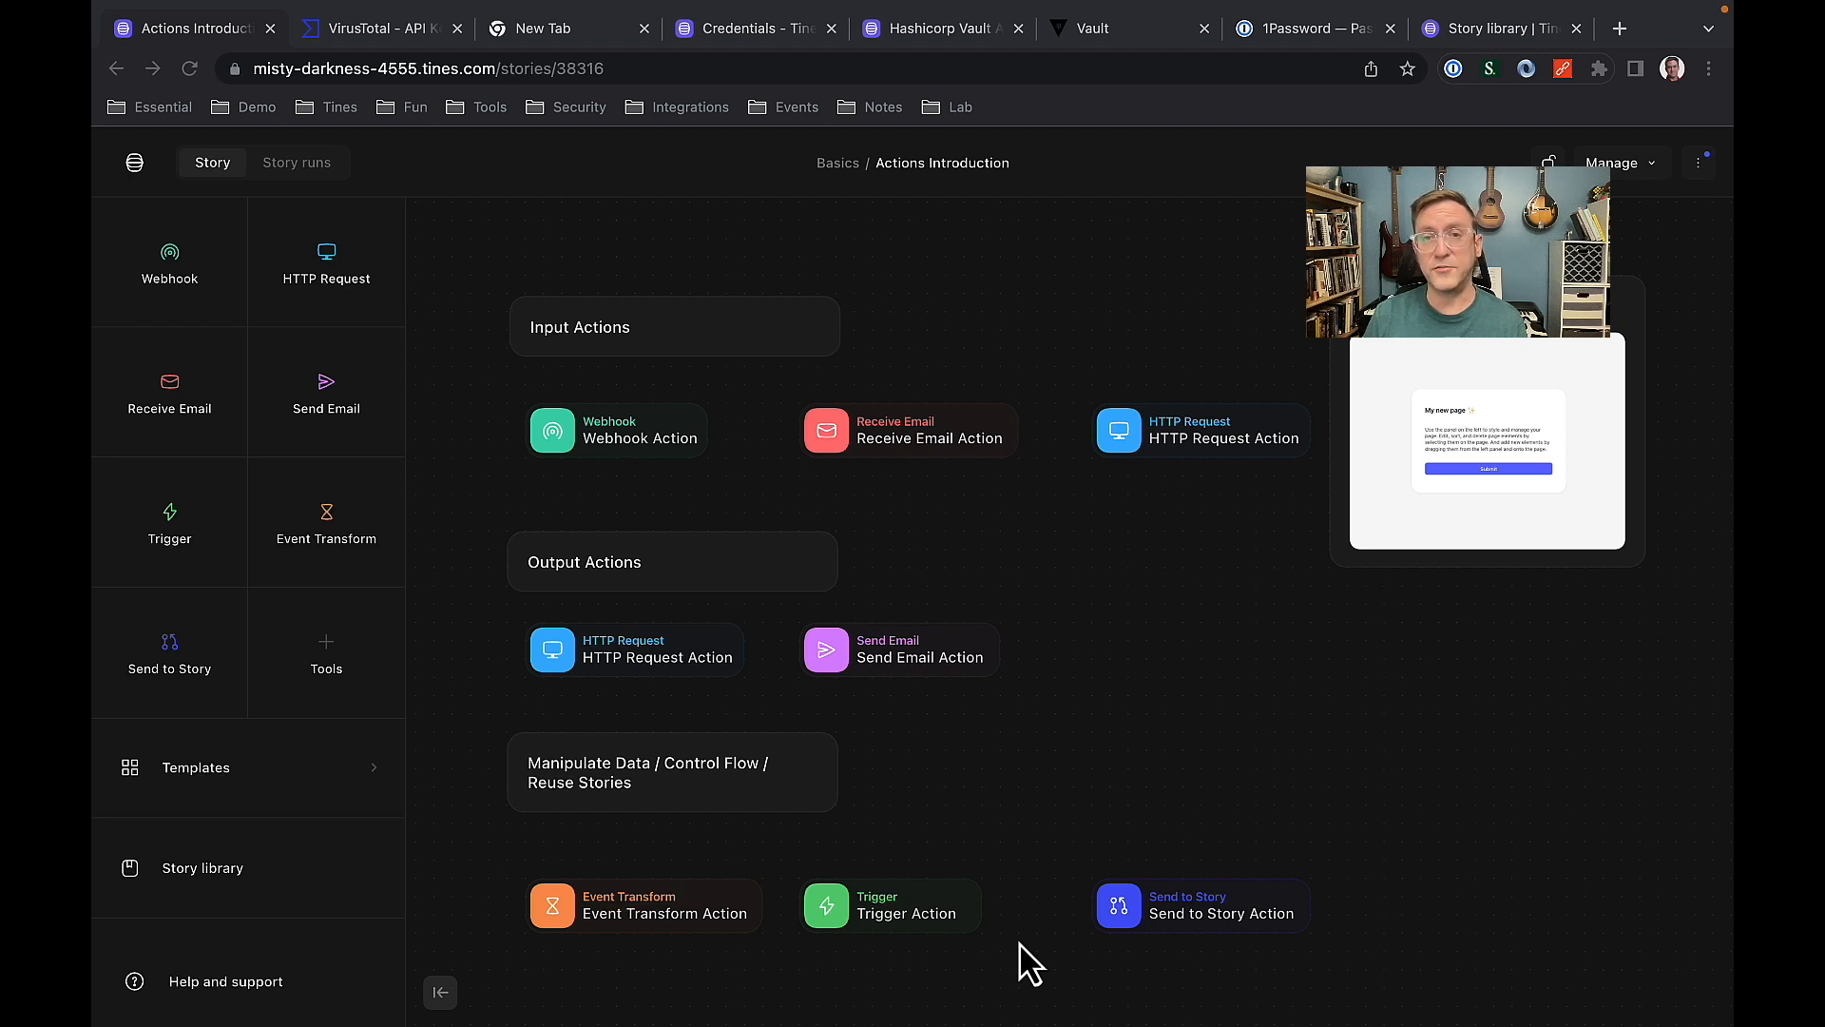
Add a Webhook action to the empty canvas area beside the Input Actions group.
left_click(903, 780)
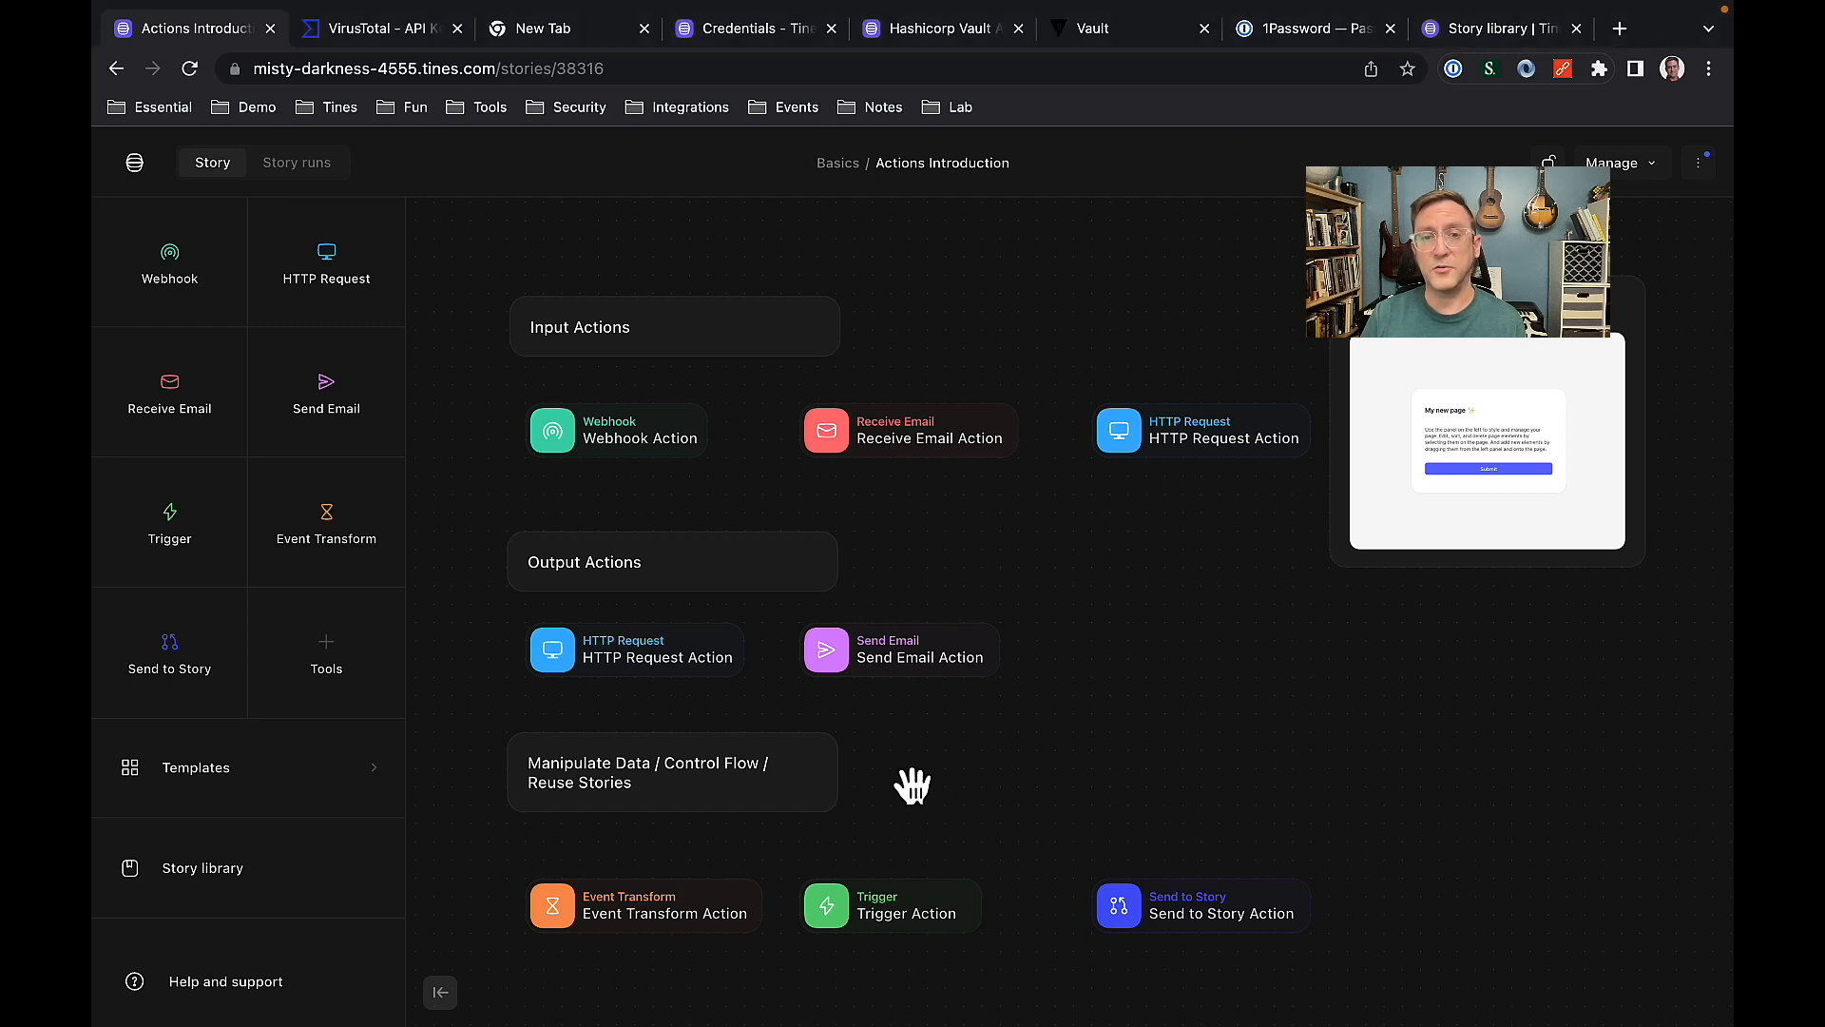
left_click_drag(898, 775, 1430, 754)
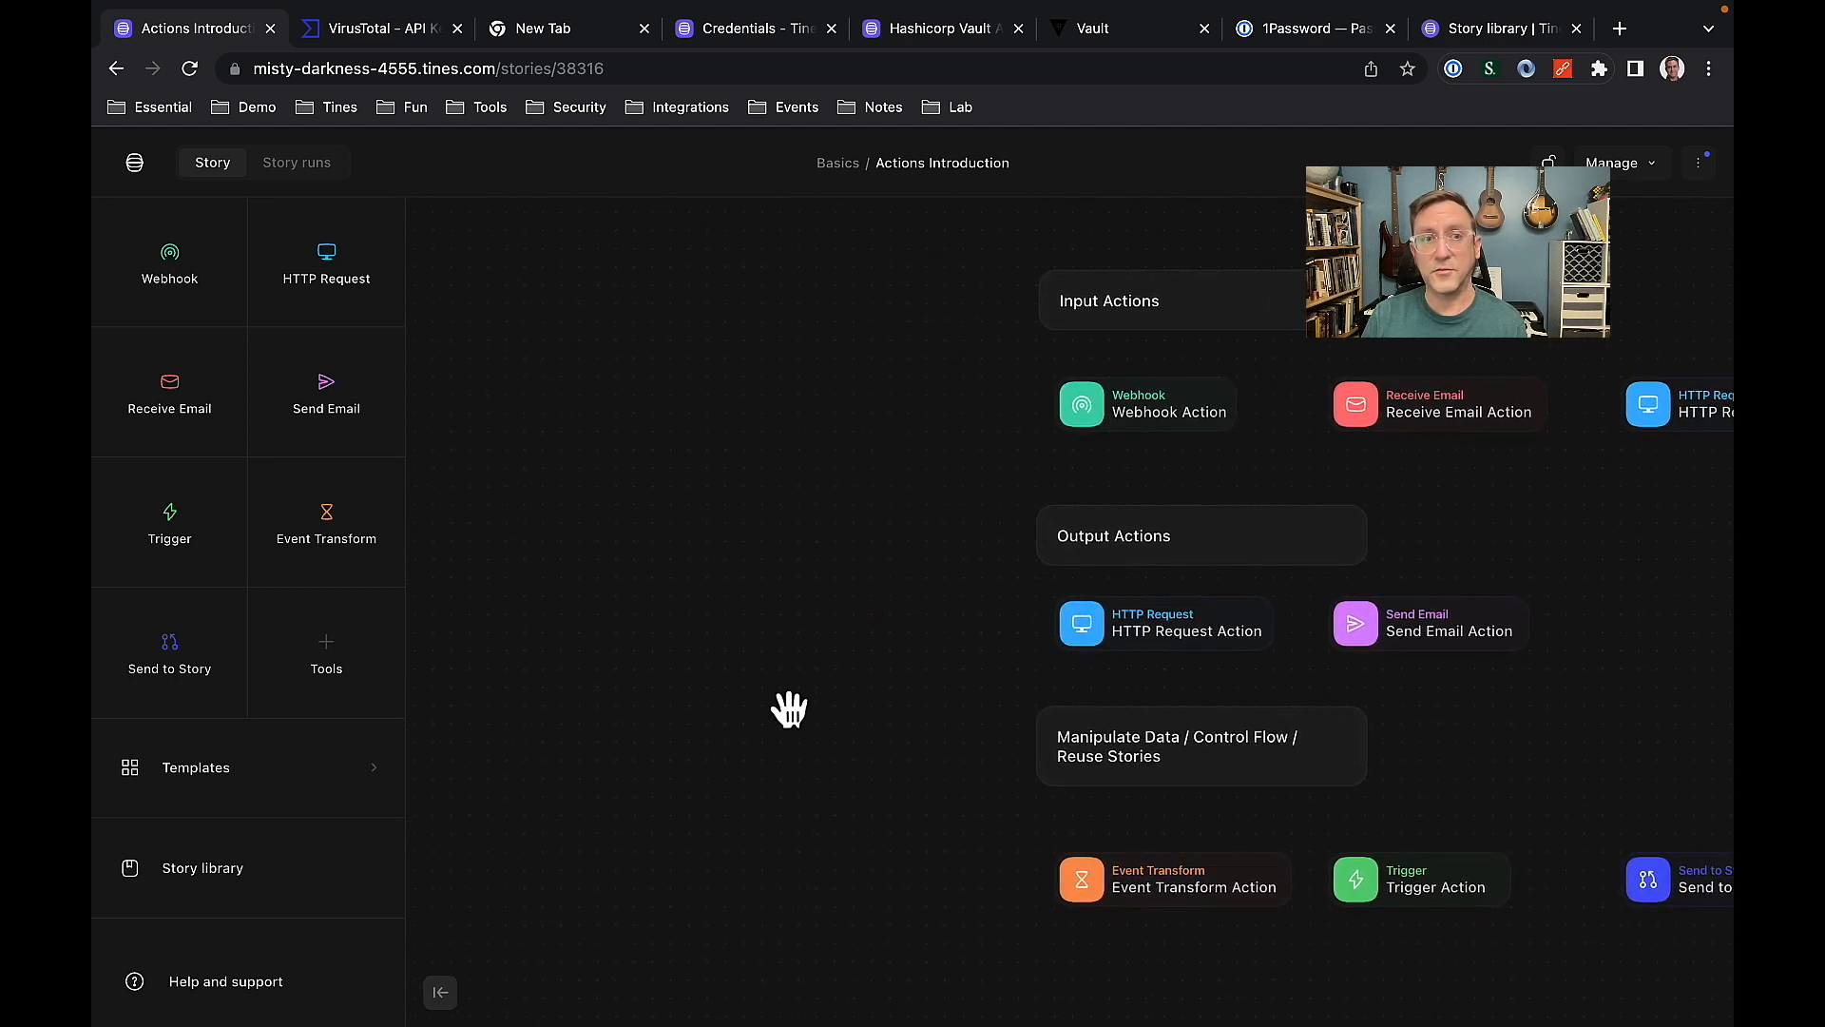
left_click_drag(203, 326, 611, 334)
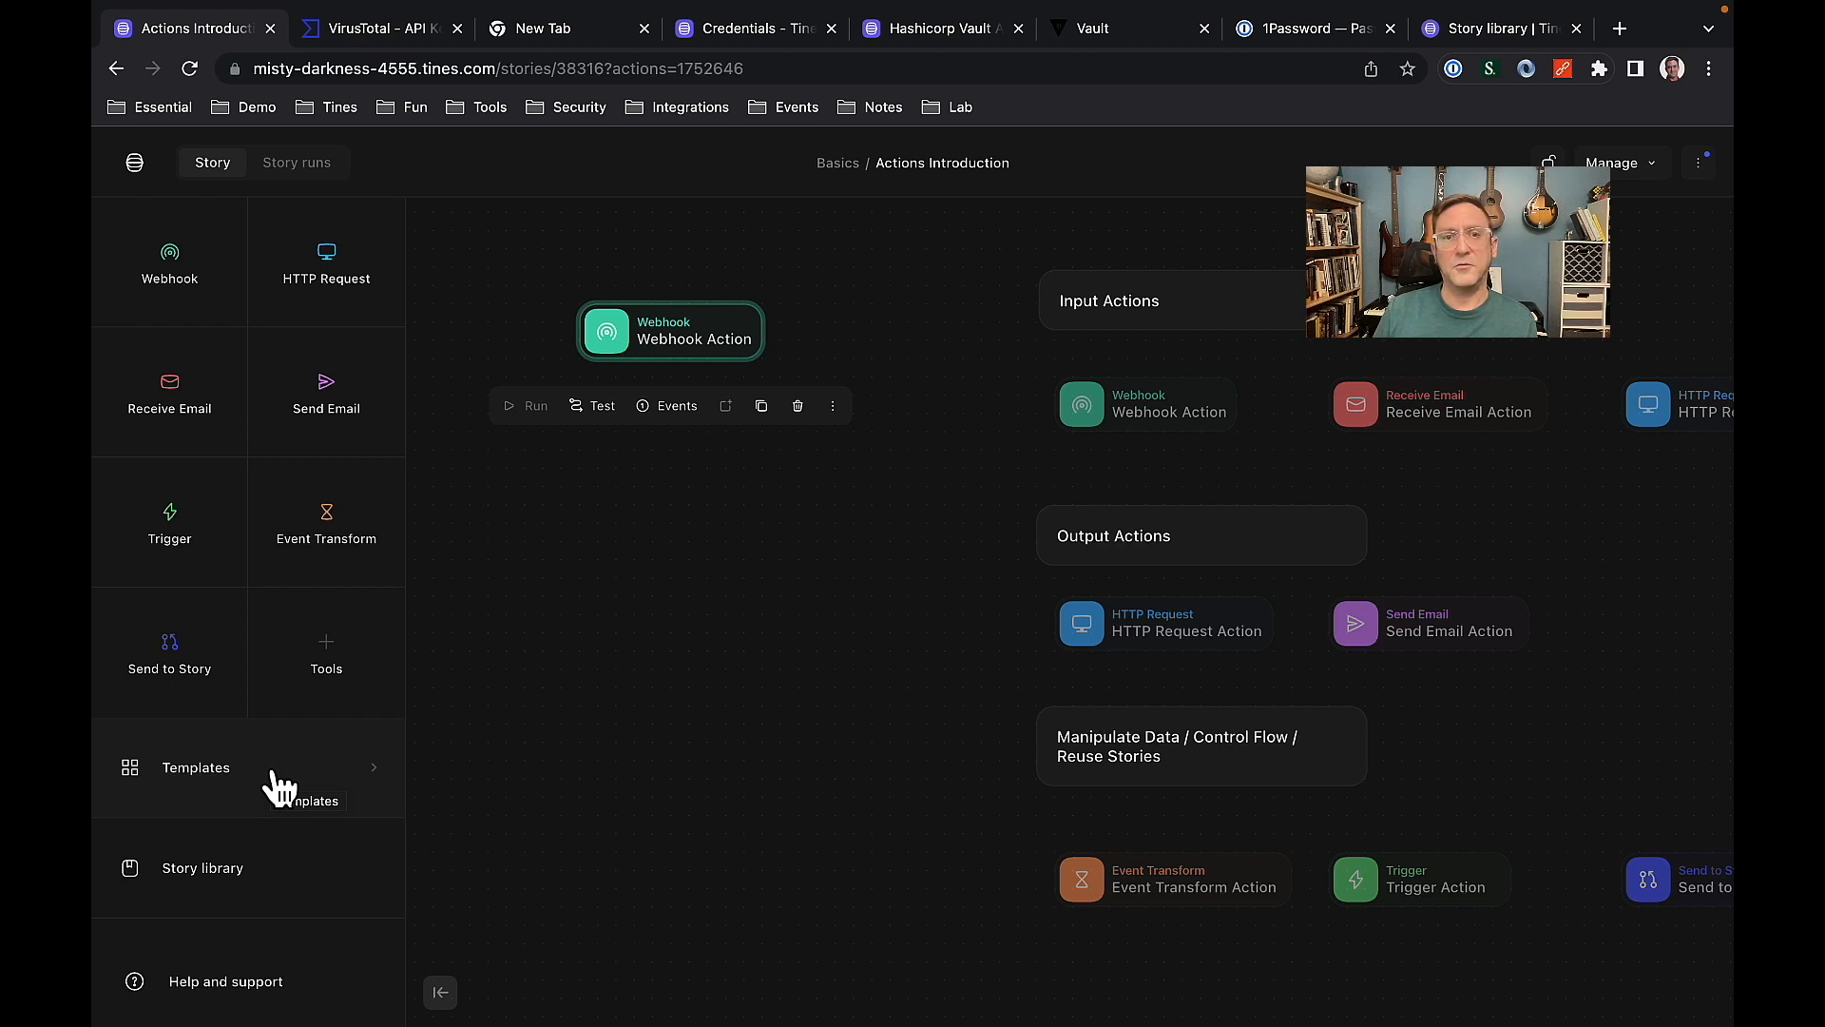
left_click(521, 711)
left_click(328, 671)
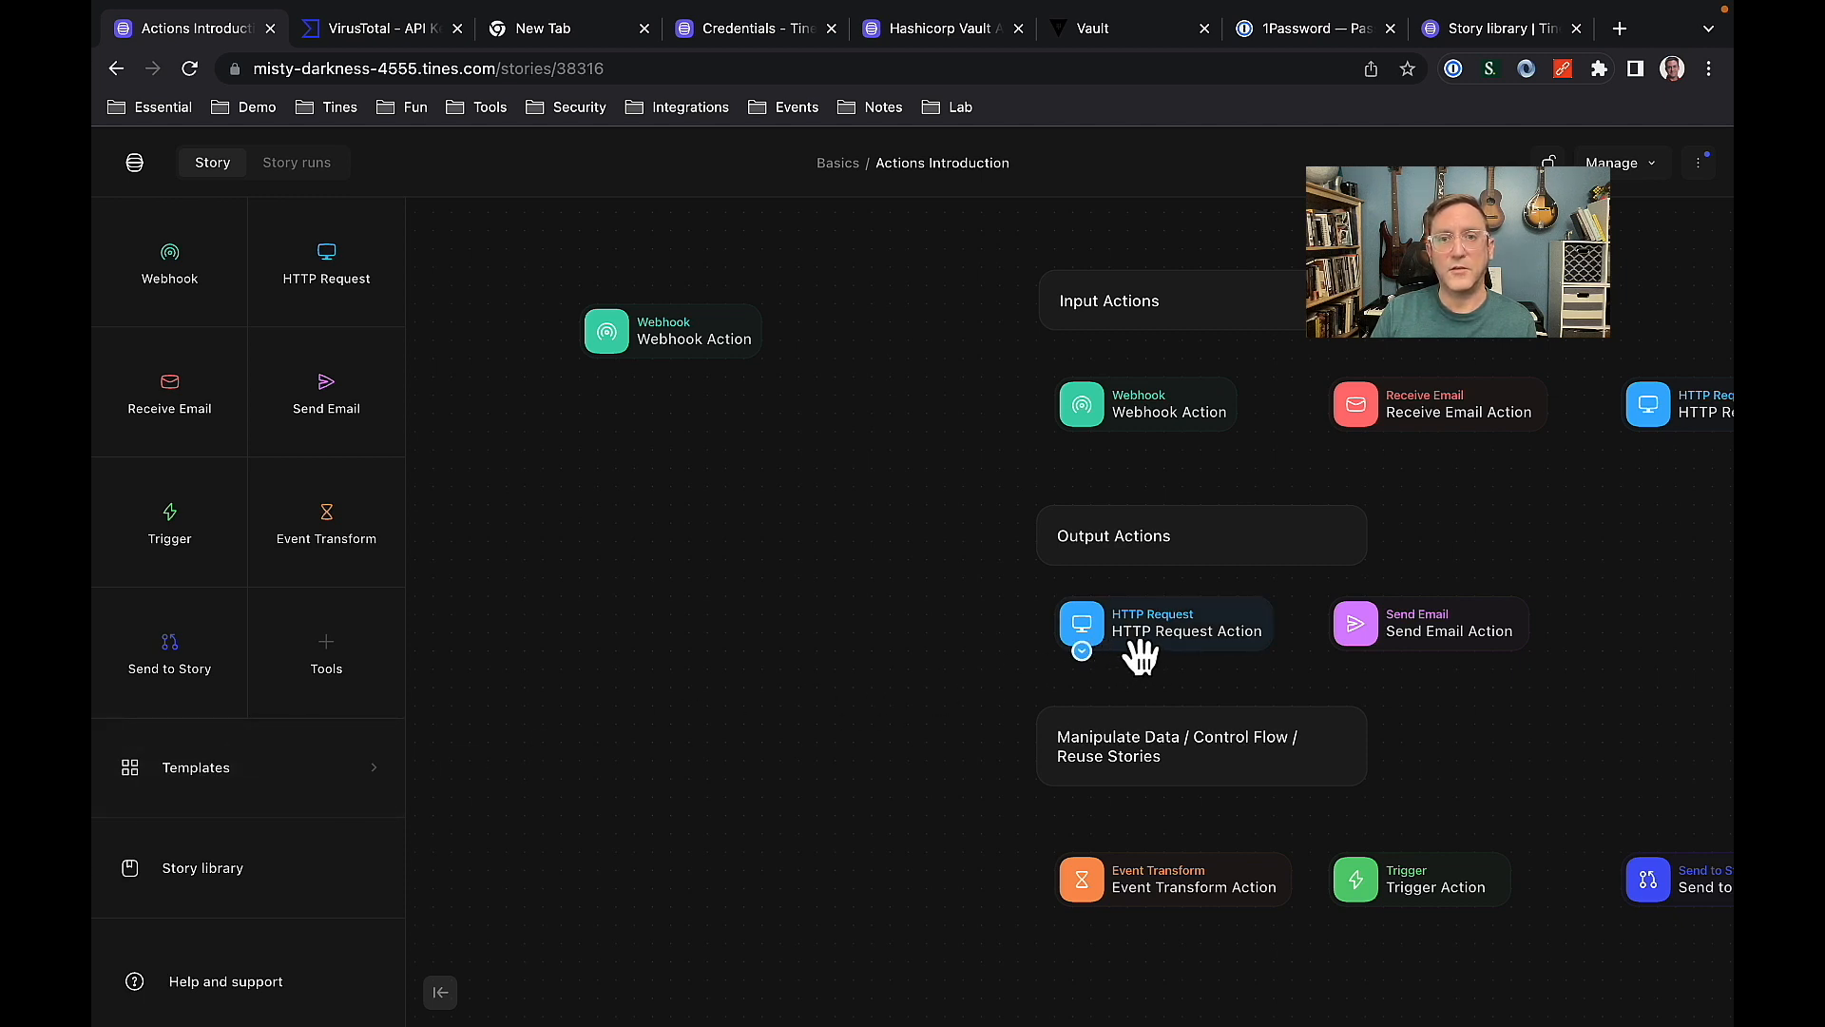
left_click_drag(340, 306, 692, 526)
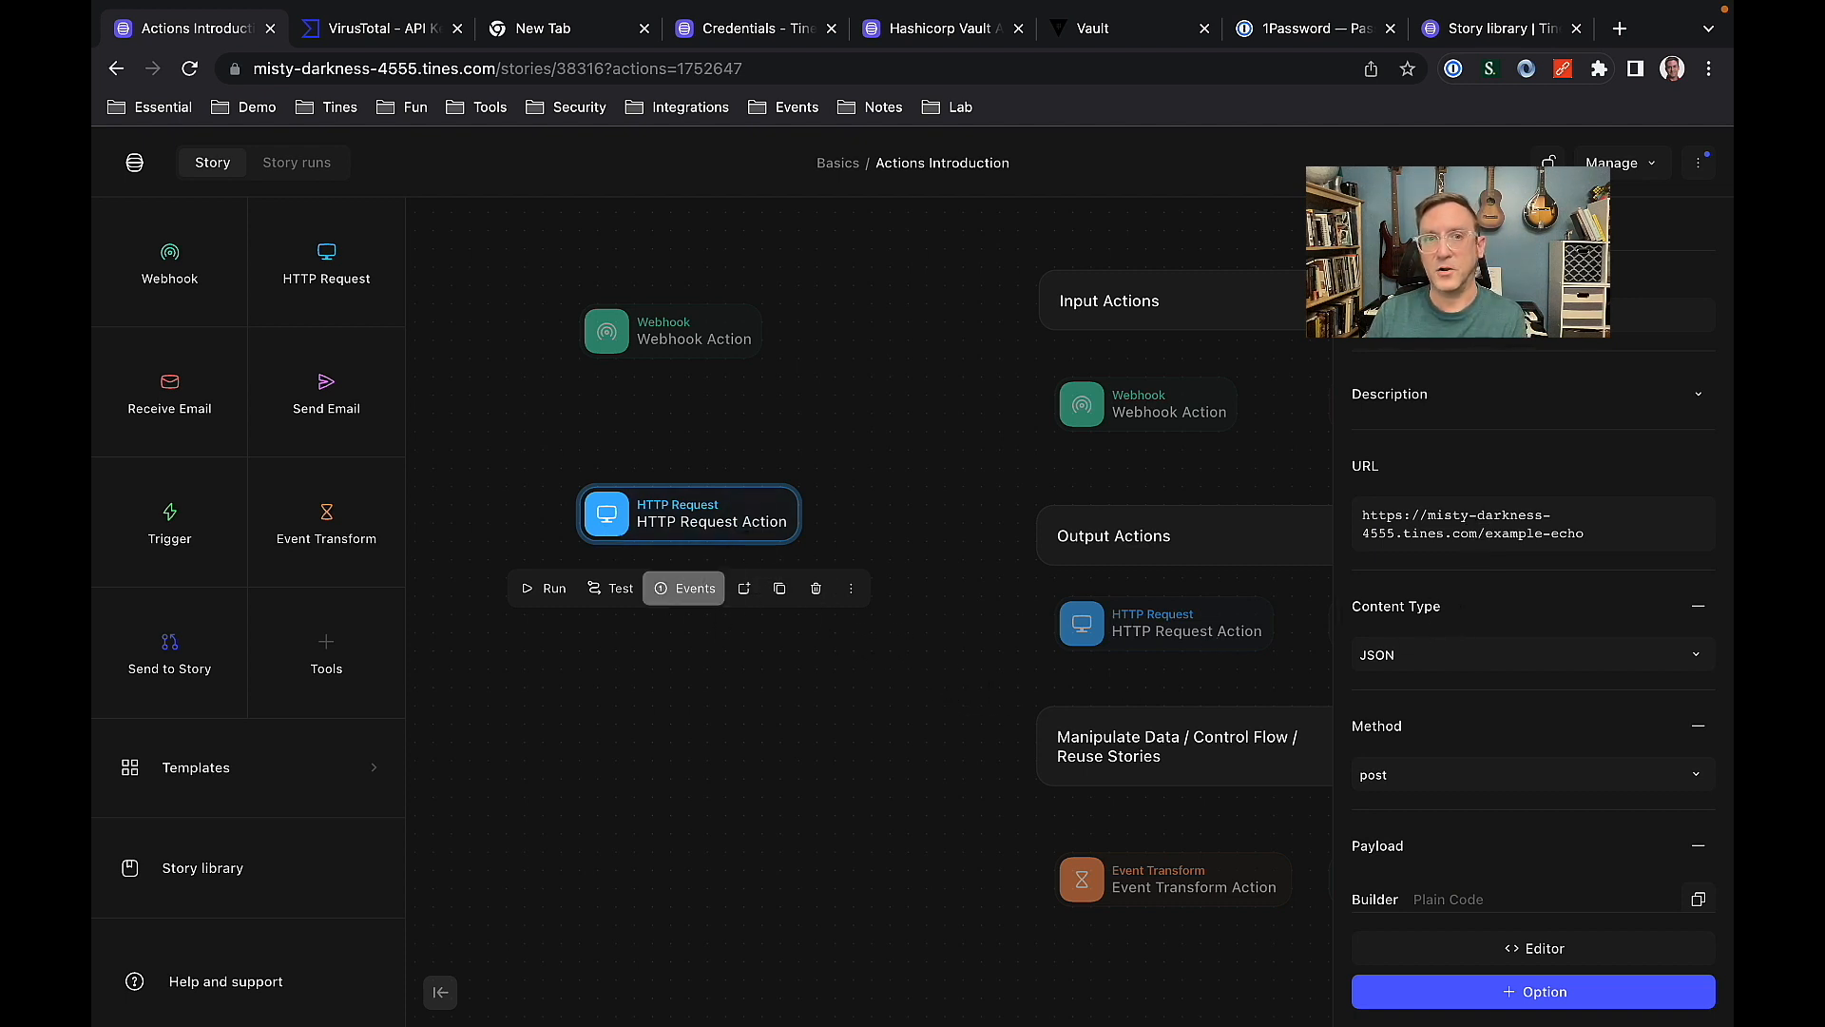
key("Delete")
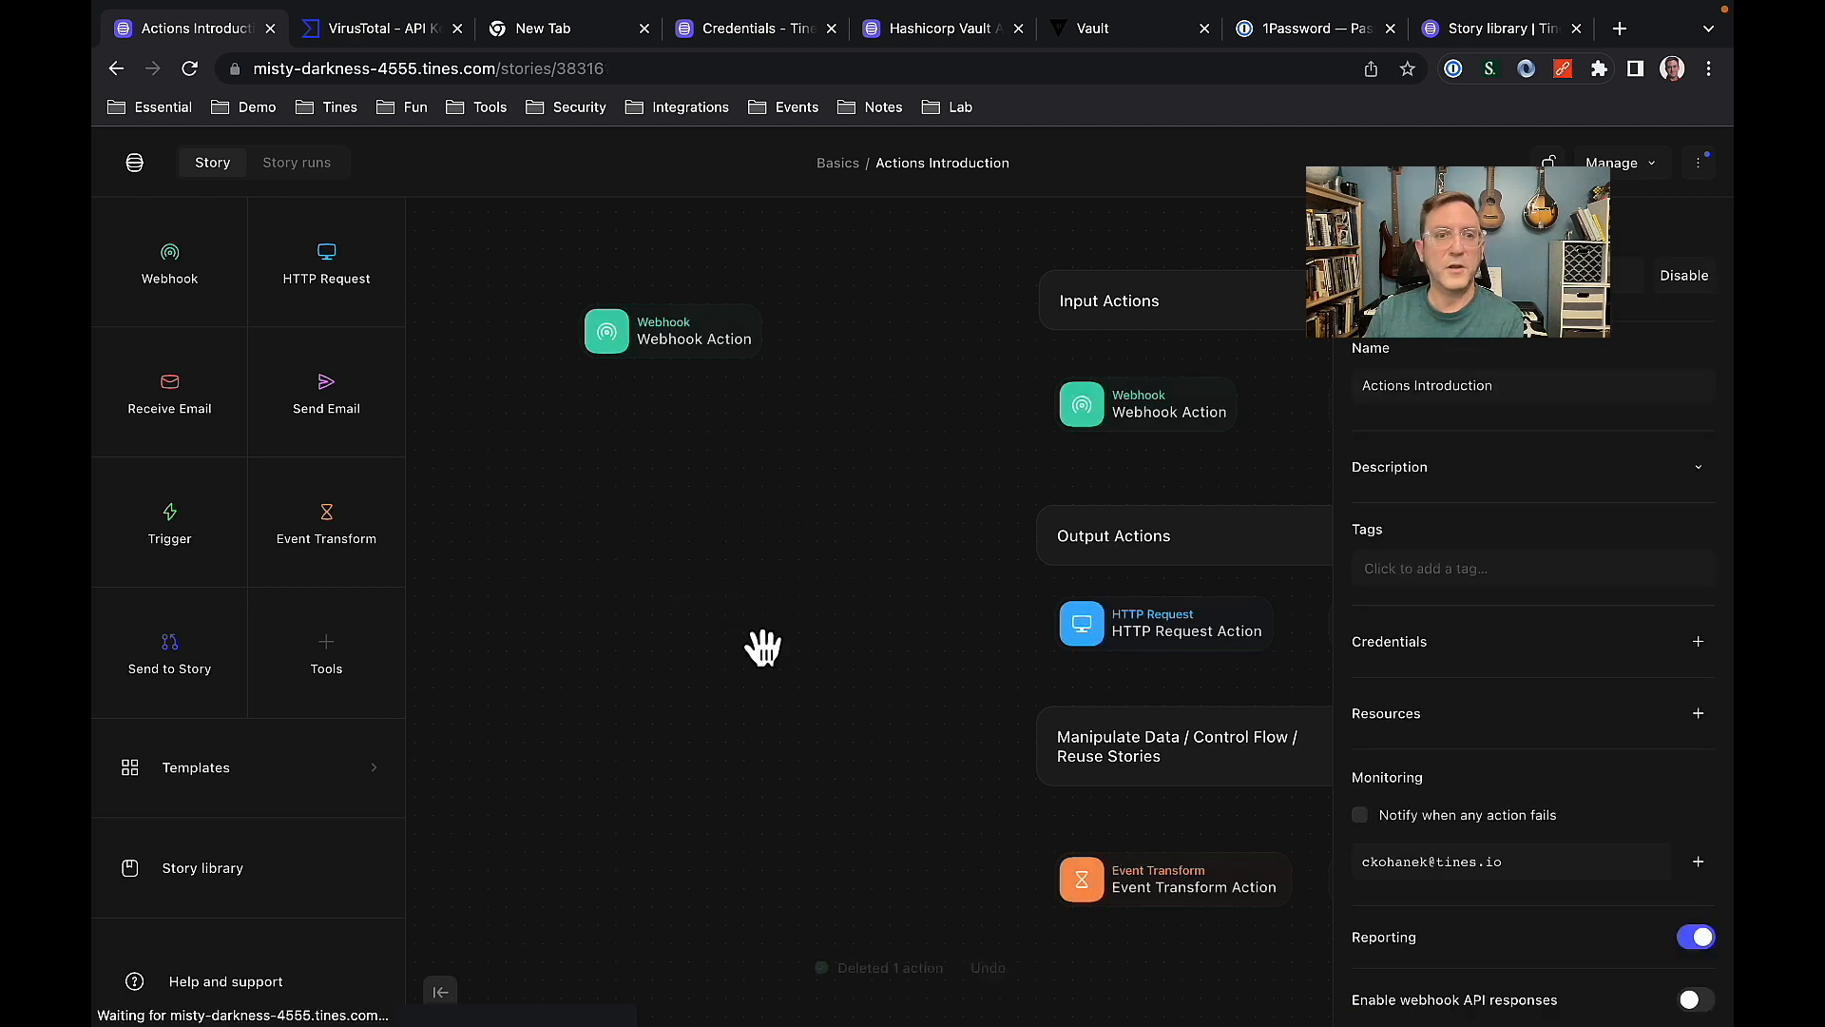
Add the private Internal template "Extract IP Addresses Using Regex" below the new Webhook action, connect the two, and review its regex.
left_click(264, 782)
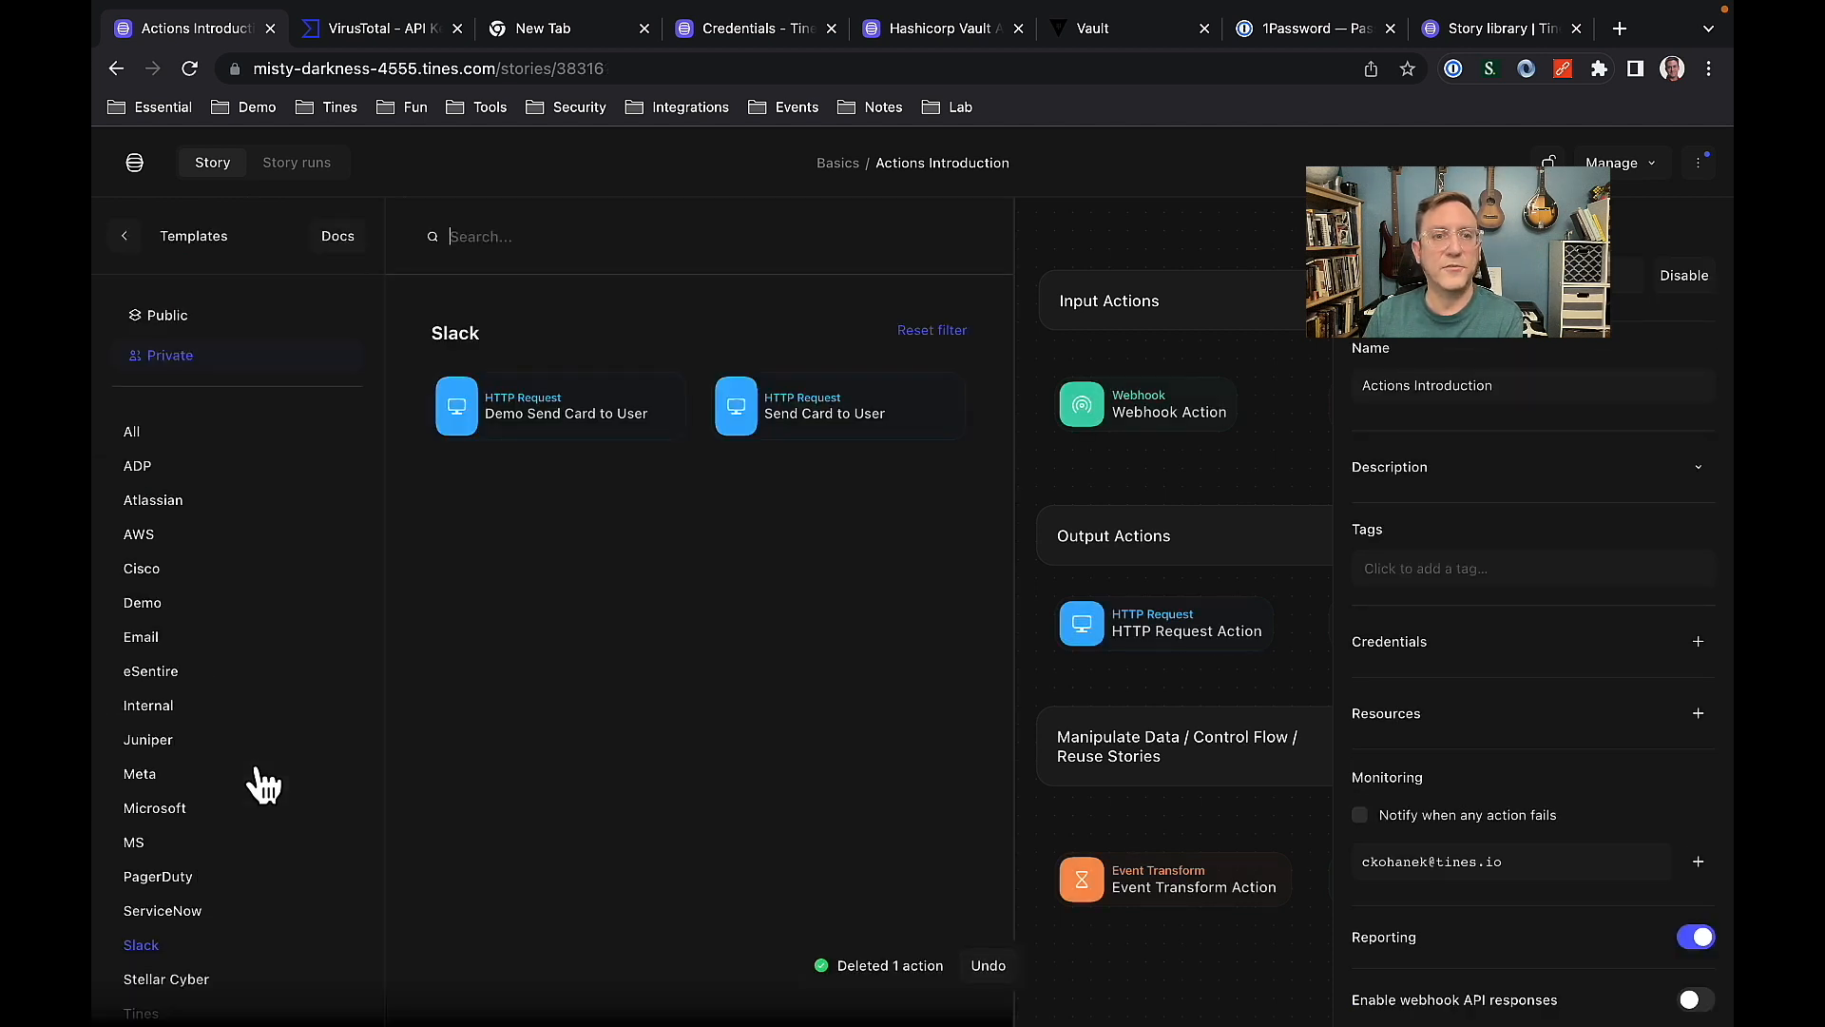
left_click(148, 704)
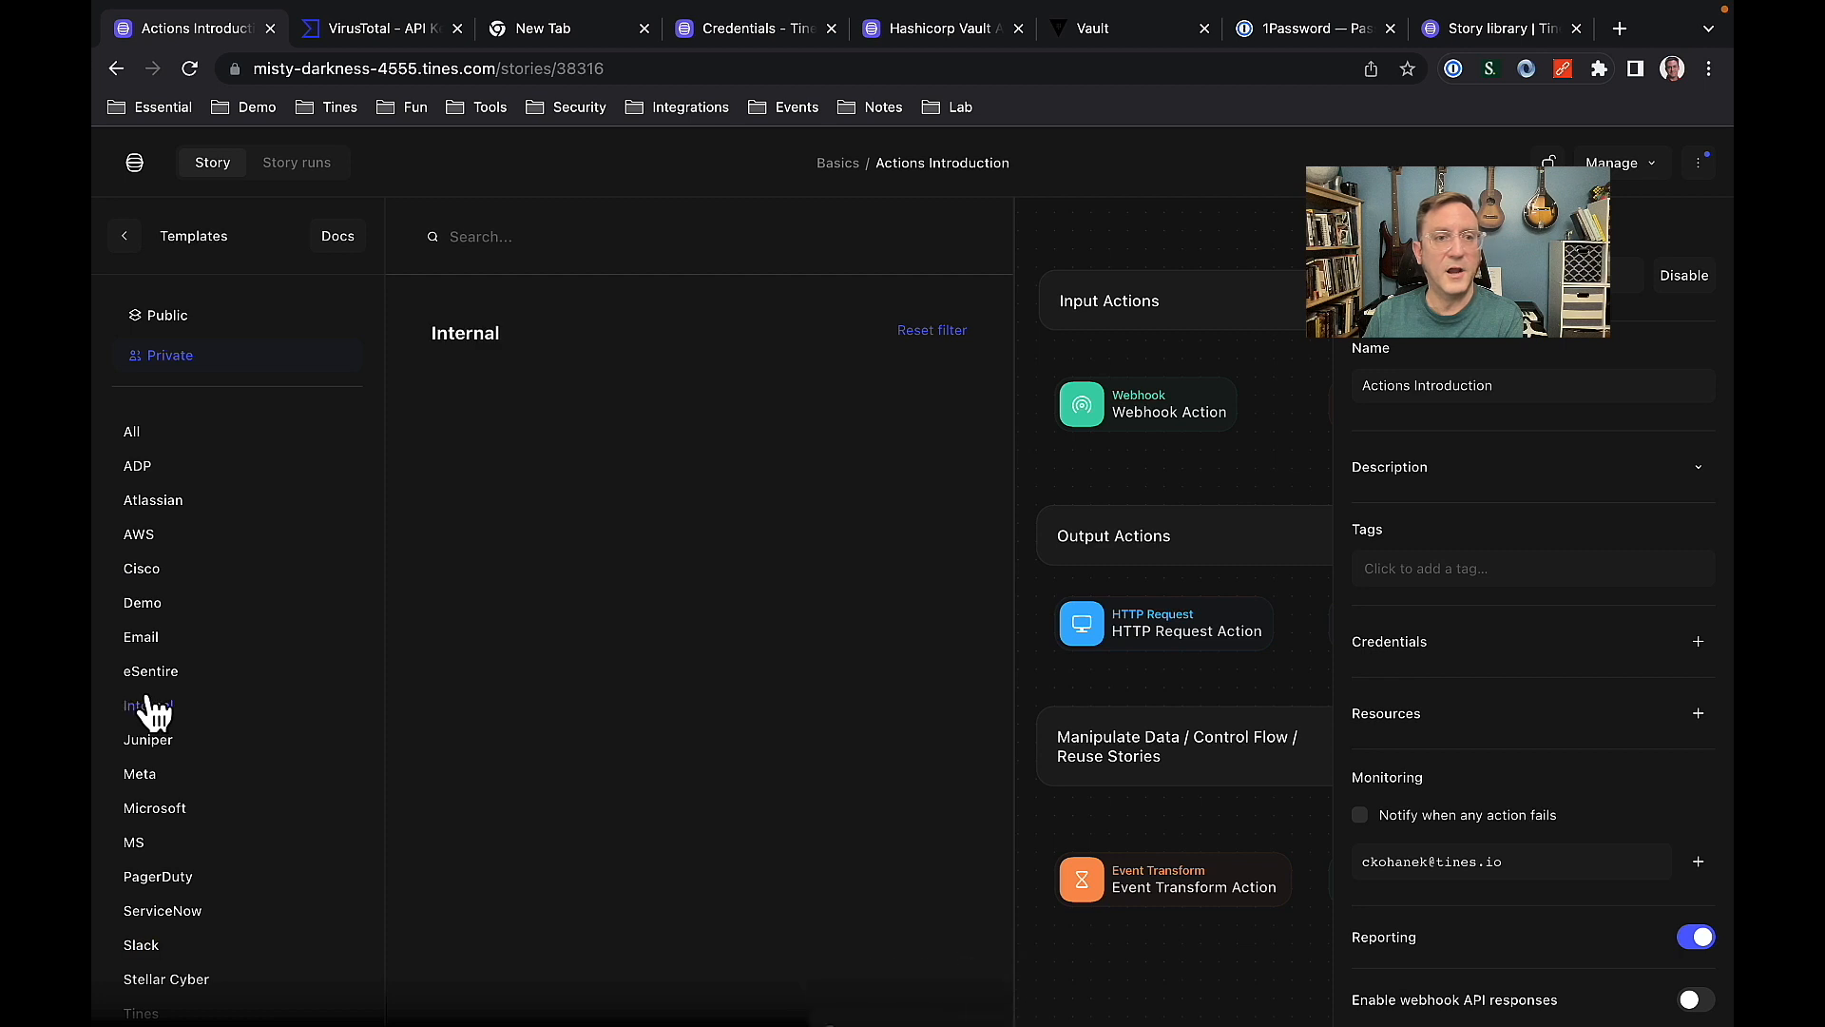
left_click_drag(505, 408, 618, 436)
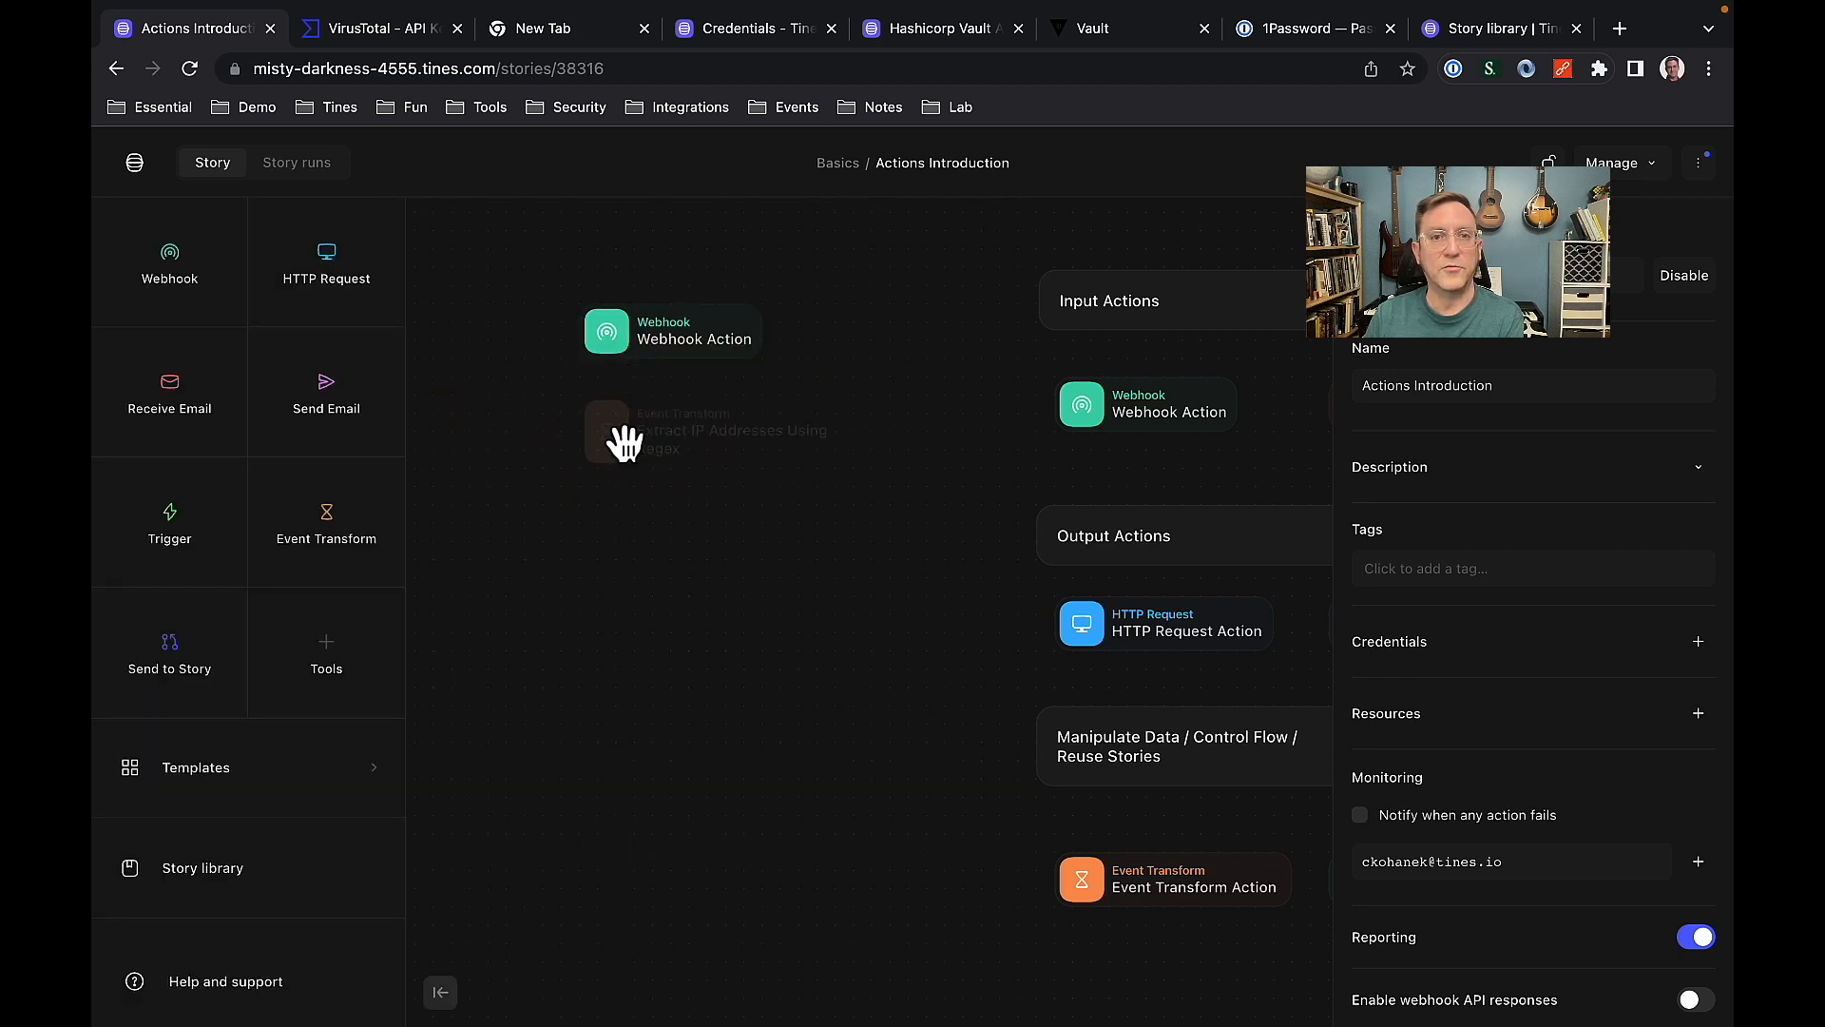
left_click_drag(611, 361, 619, 433)
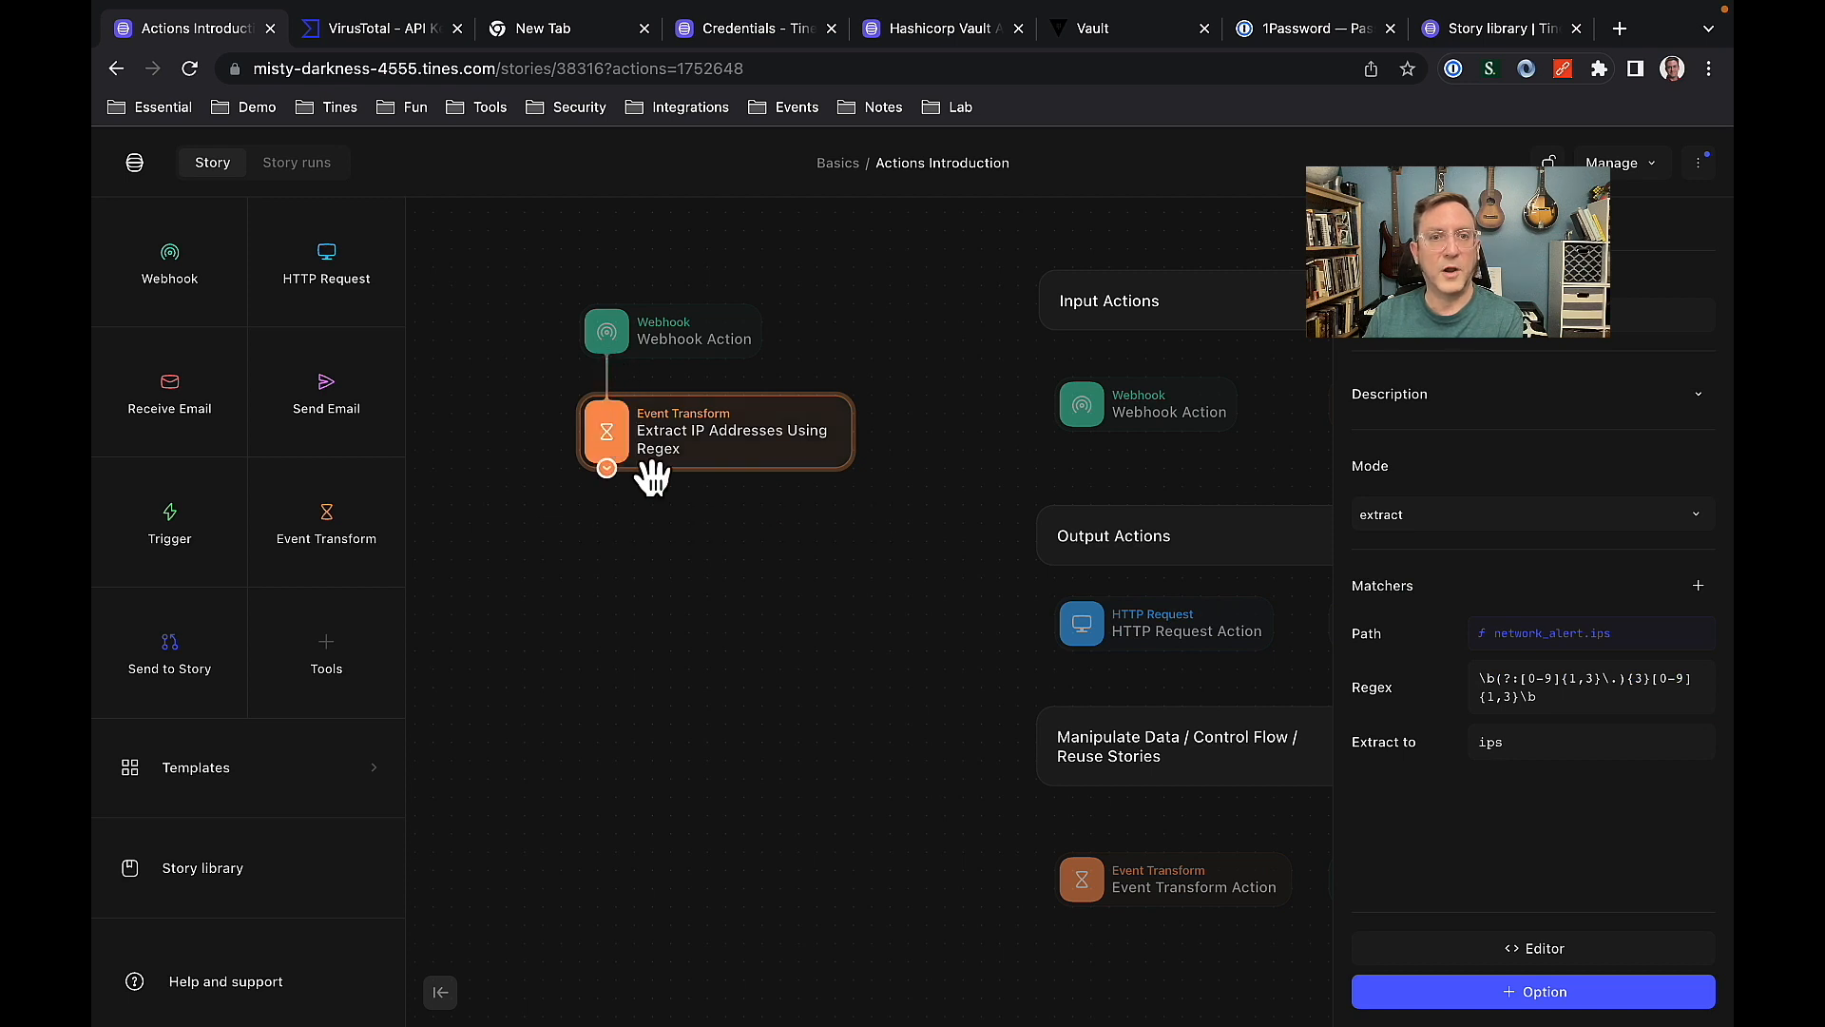
left_click_drag(1619, 699, 1479, 683)
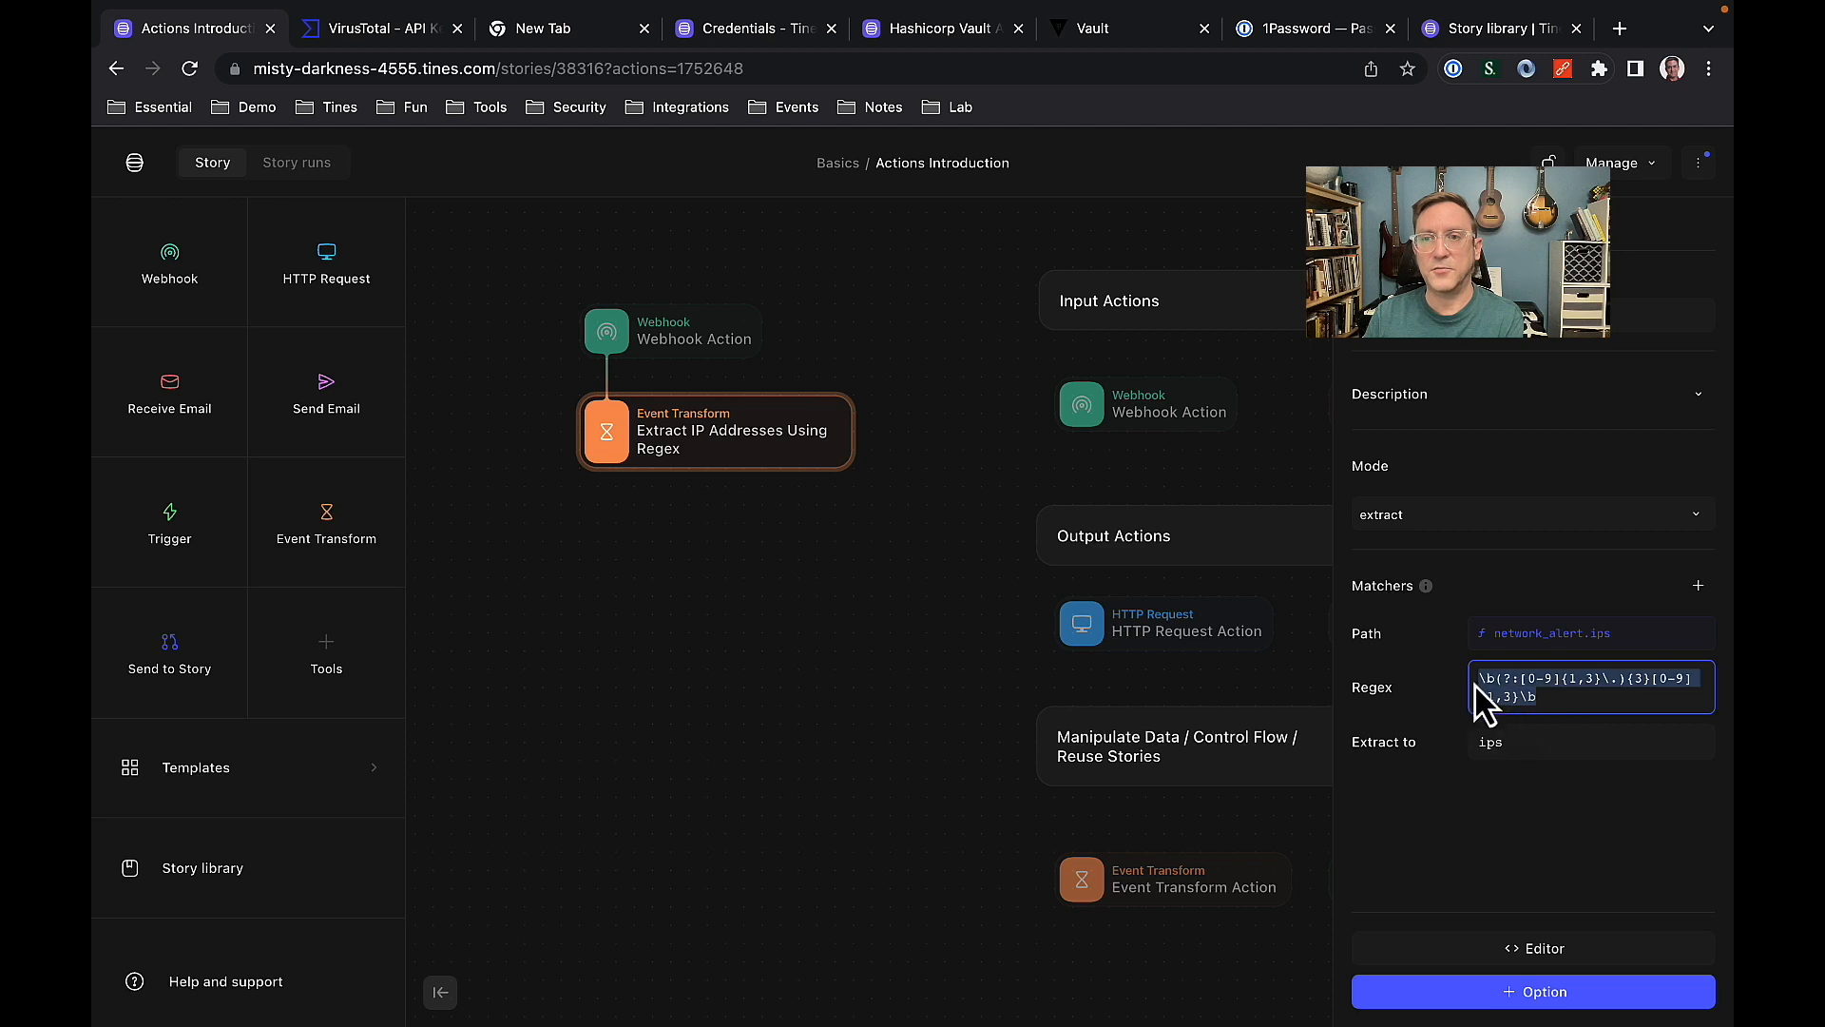
left_click(775, 698)
Add the private VirusTotal template "Search for IP Address in VirusTotal" below the regex extraction action and connect them.
left_click(278, 793)
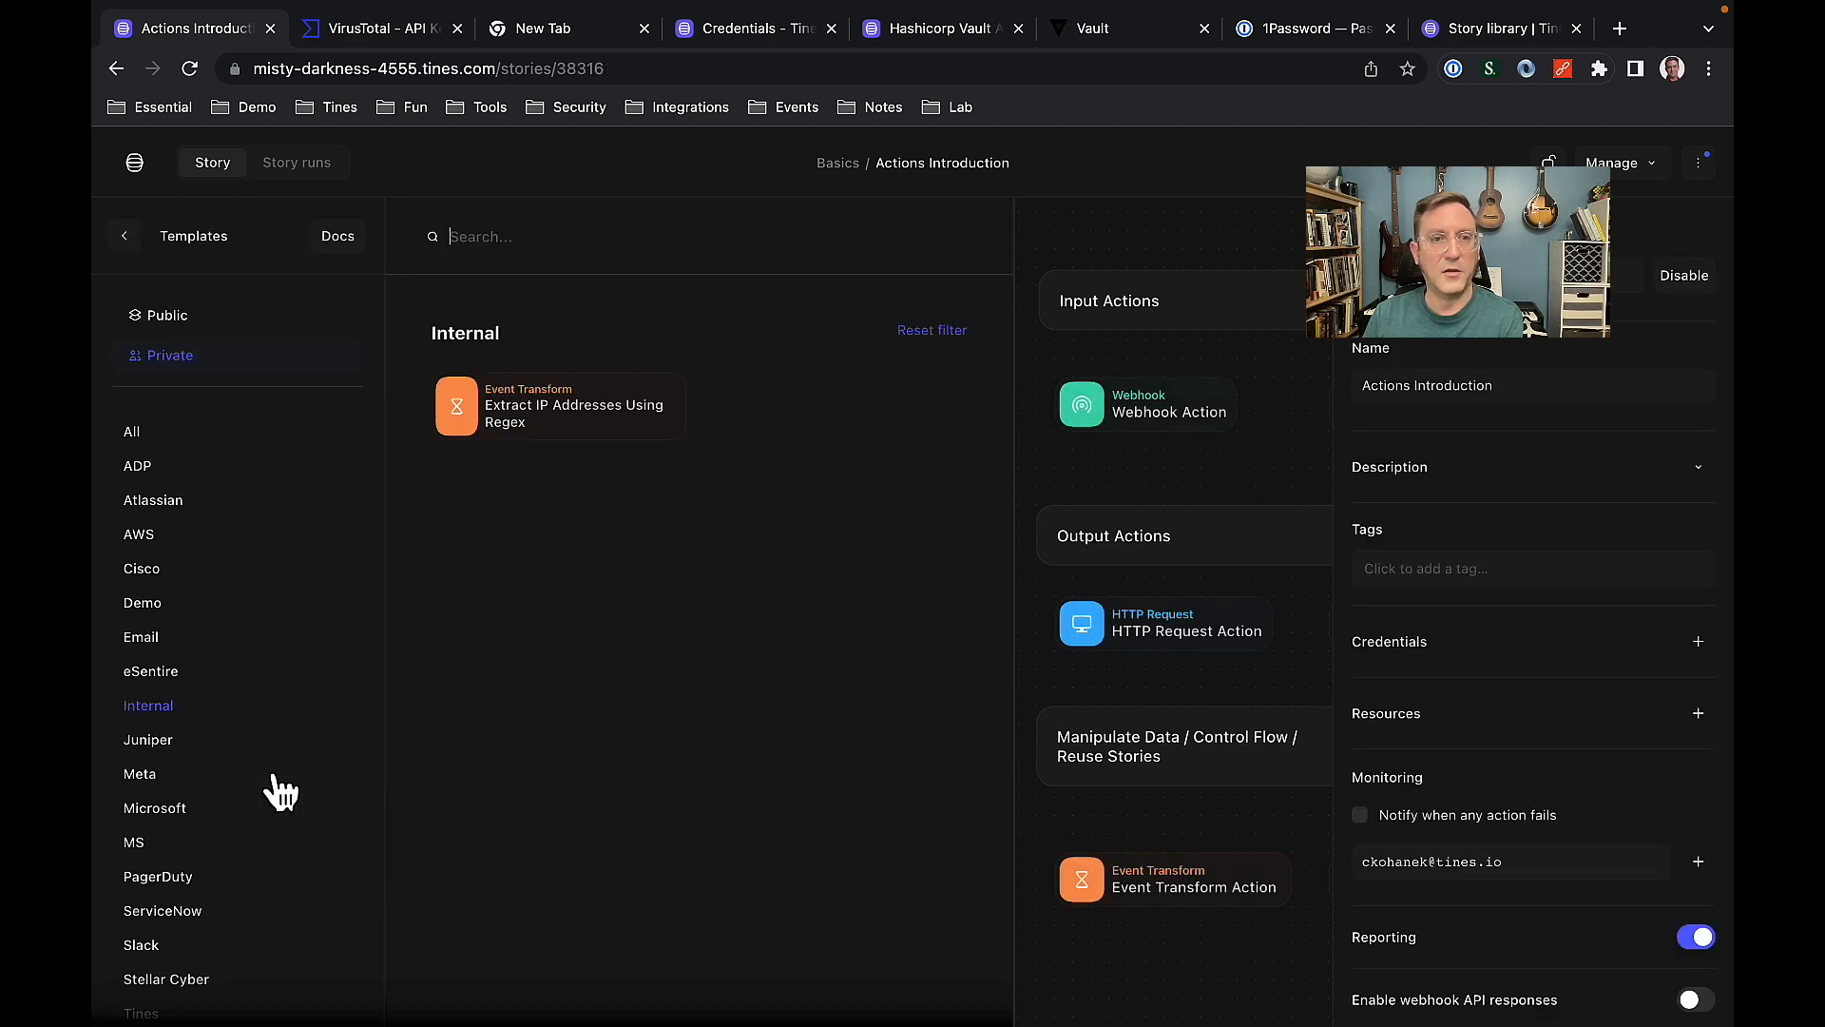
scroll(271, 727, "down", 3)
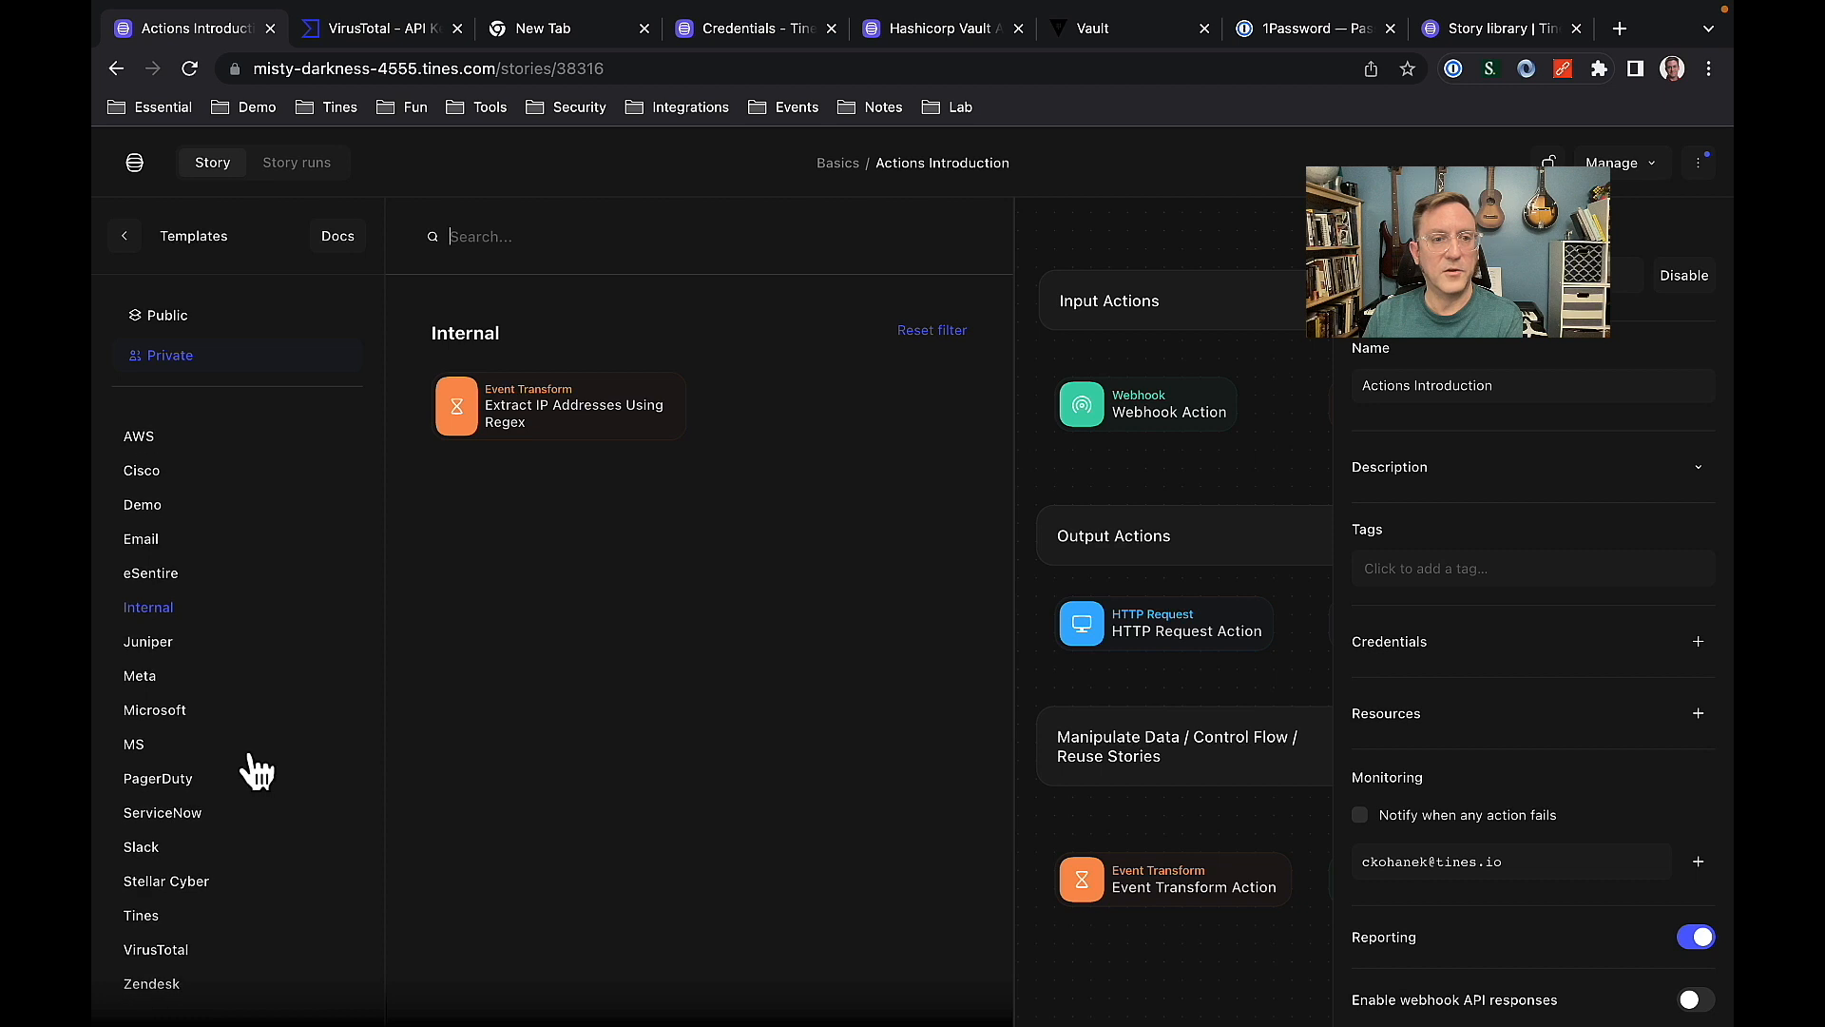
left_click(198, 951)
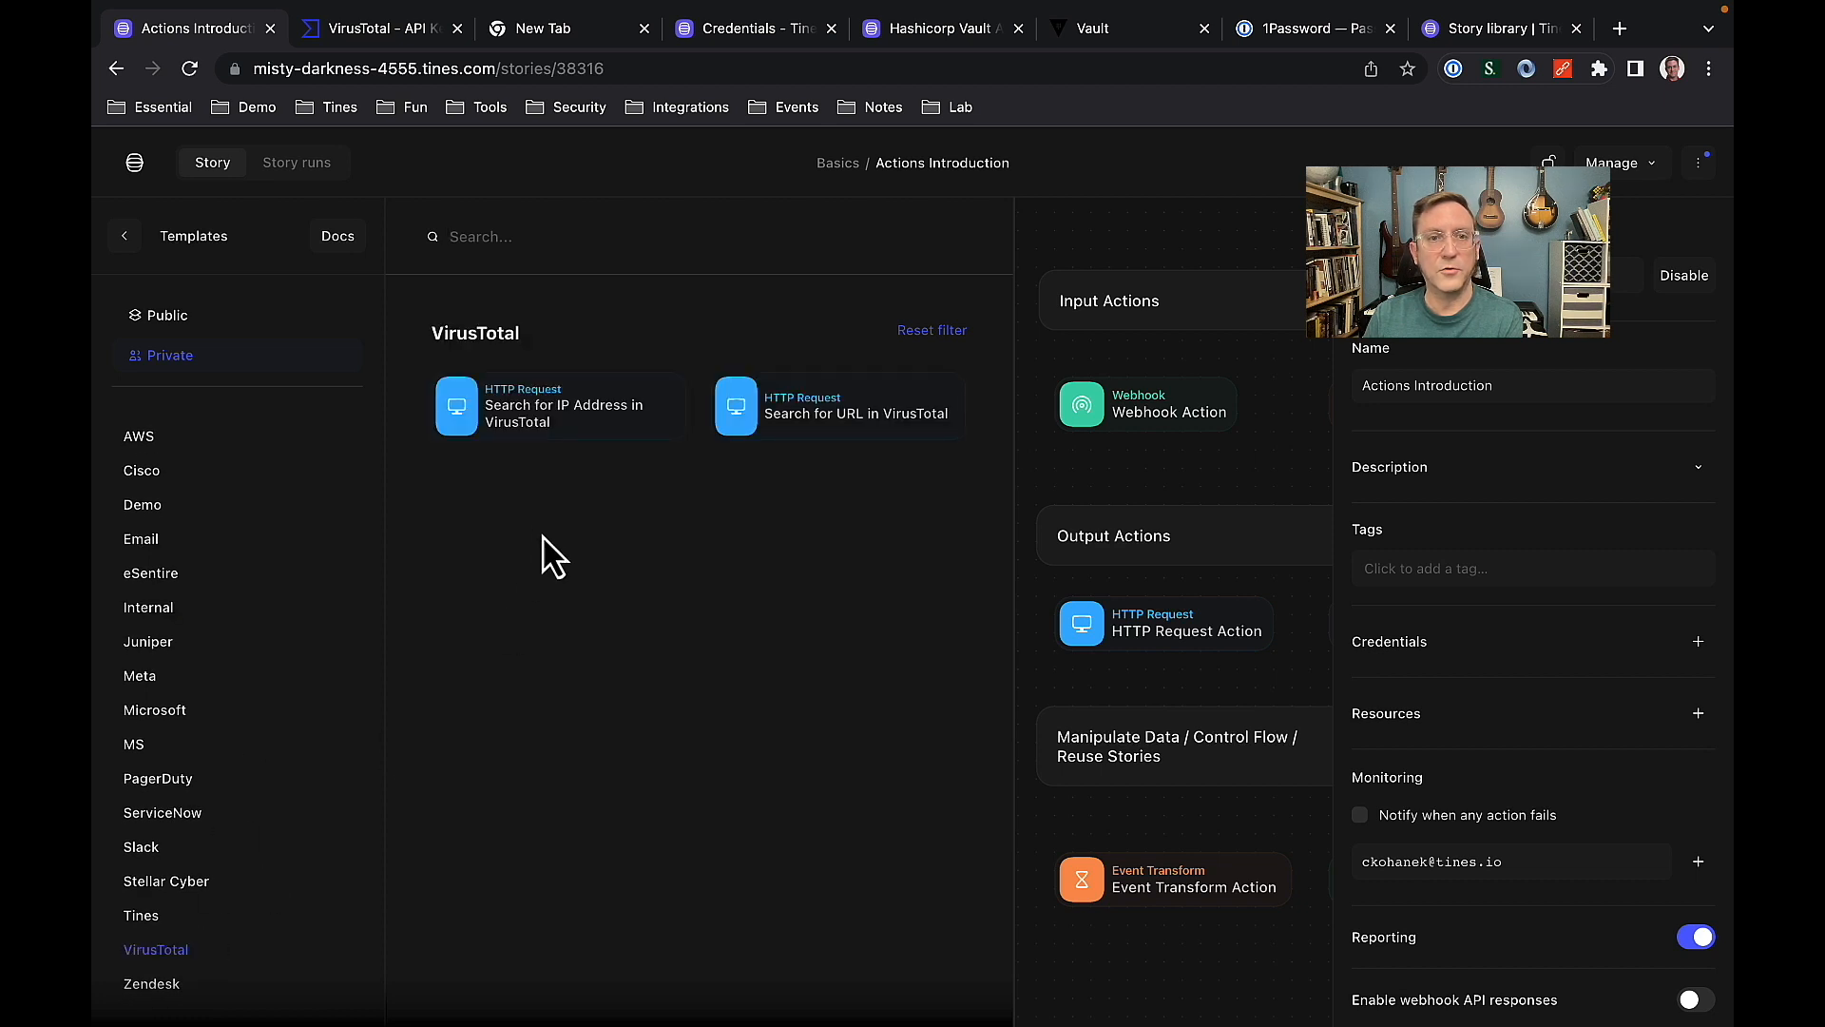
left_click_drag(550, 420, 615, 542)
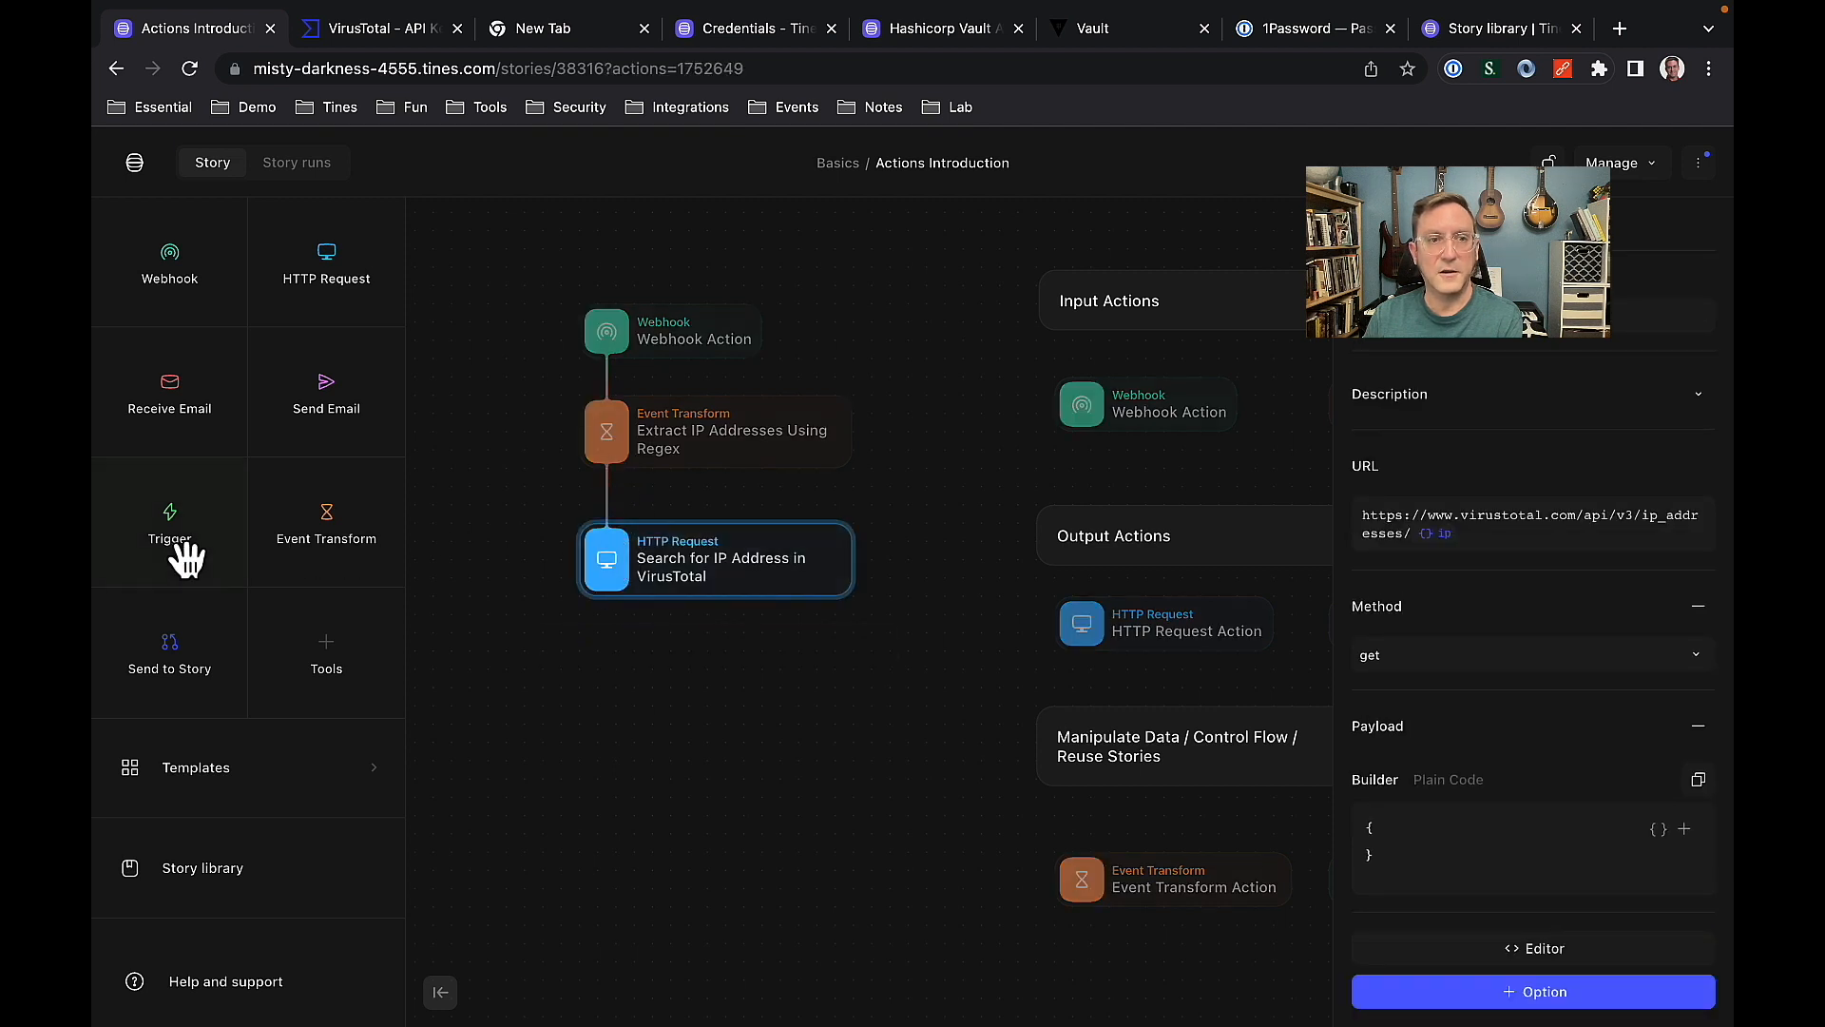
Add a Trigger action below the VirusTotal search, connected to it, and name it Malicious.
left_click_drag(176, 547, 613, 686)
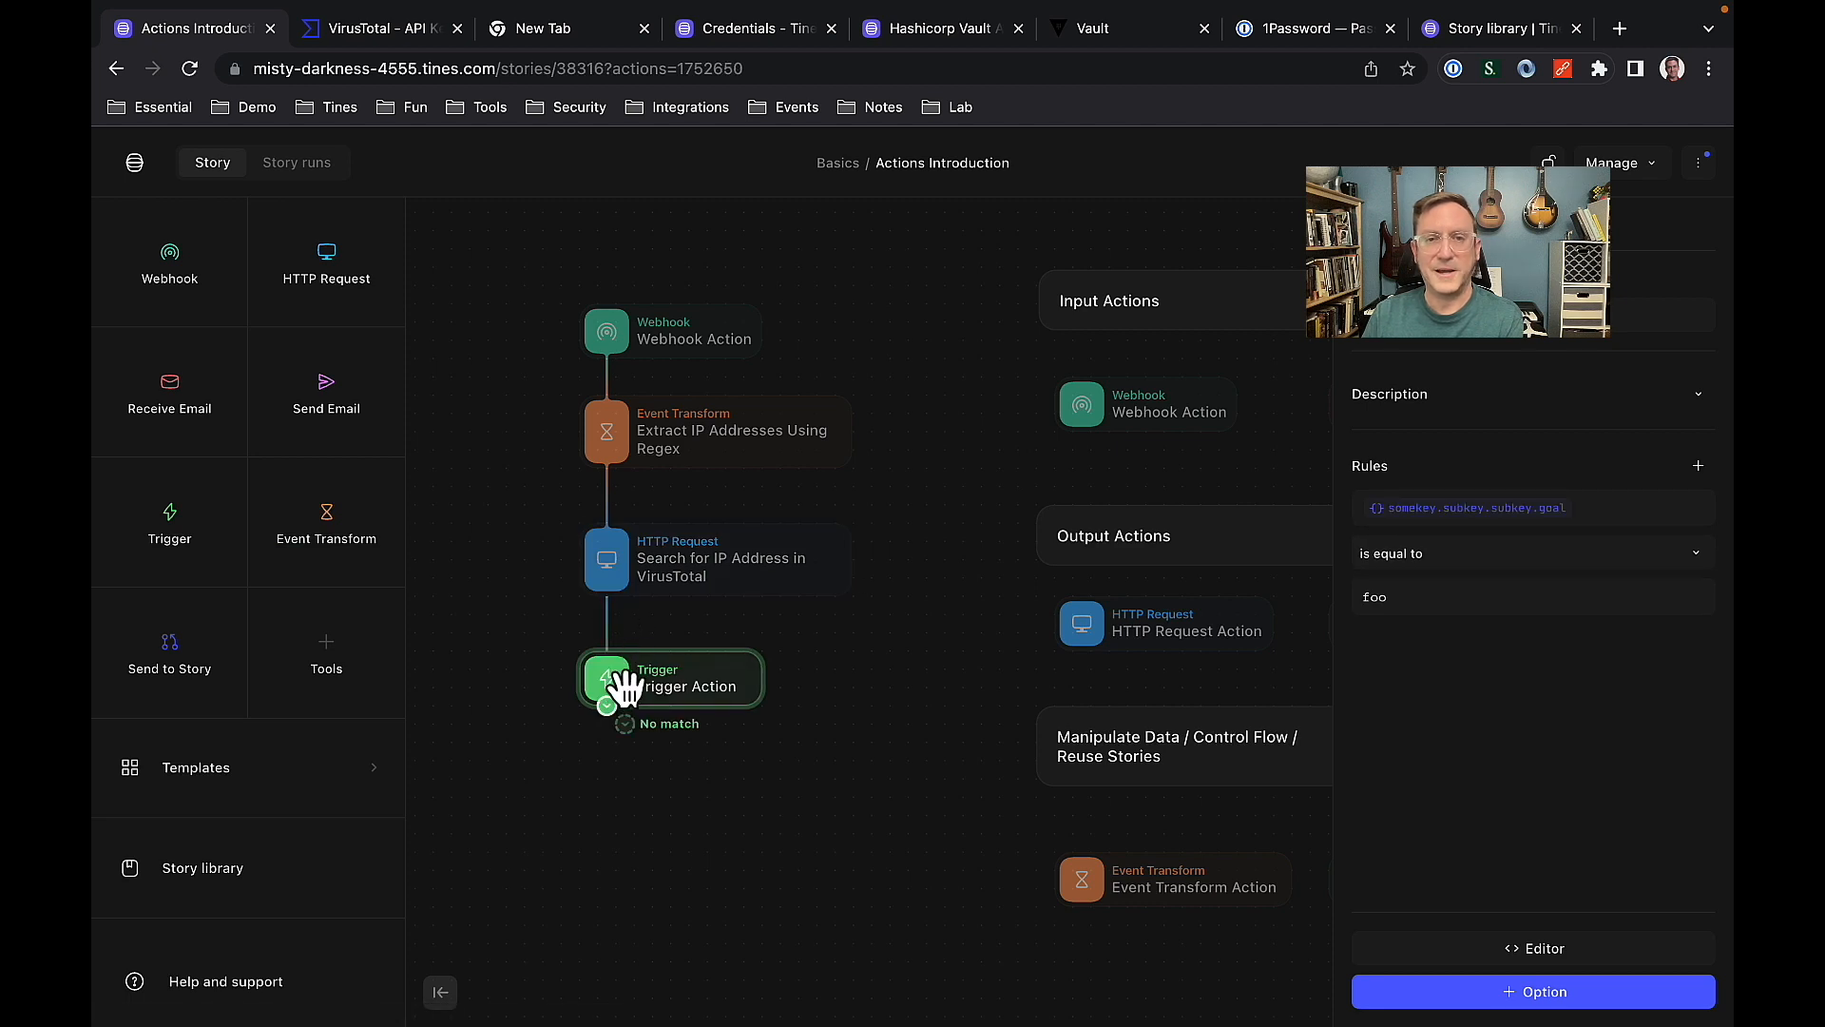
left_click(1416, 315)
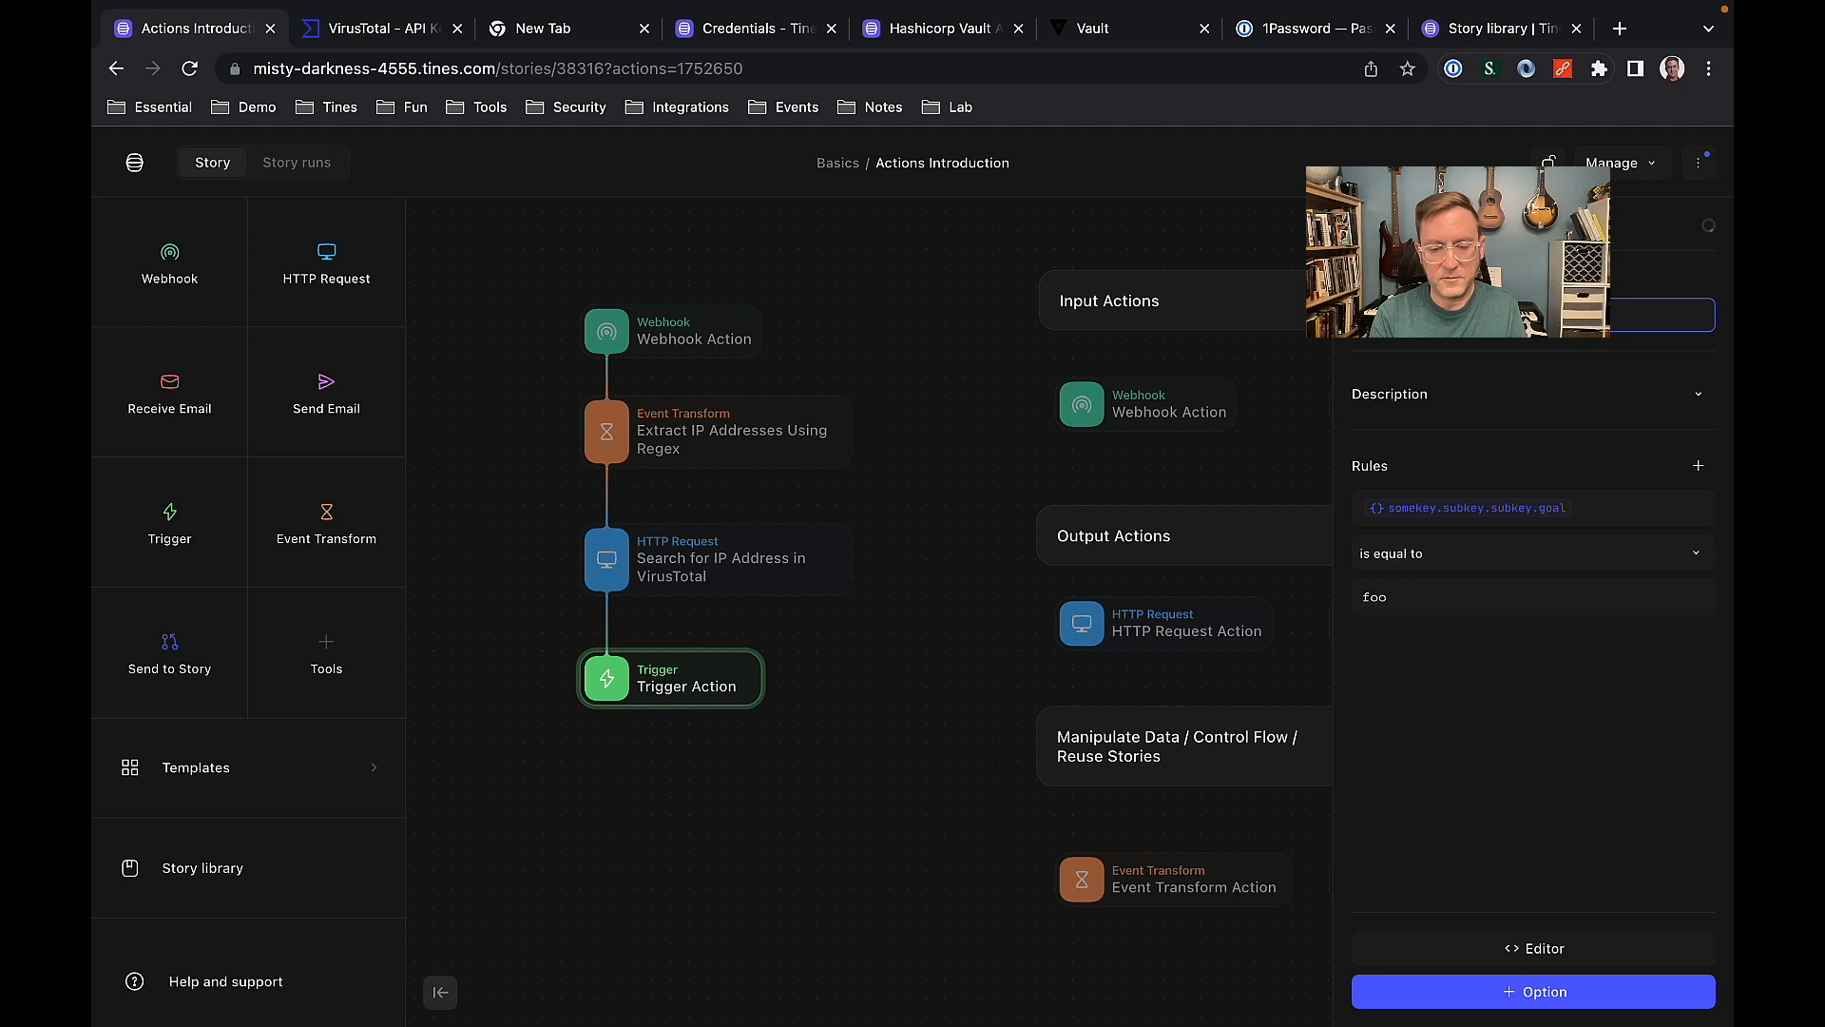
left_click(867, 845)
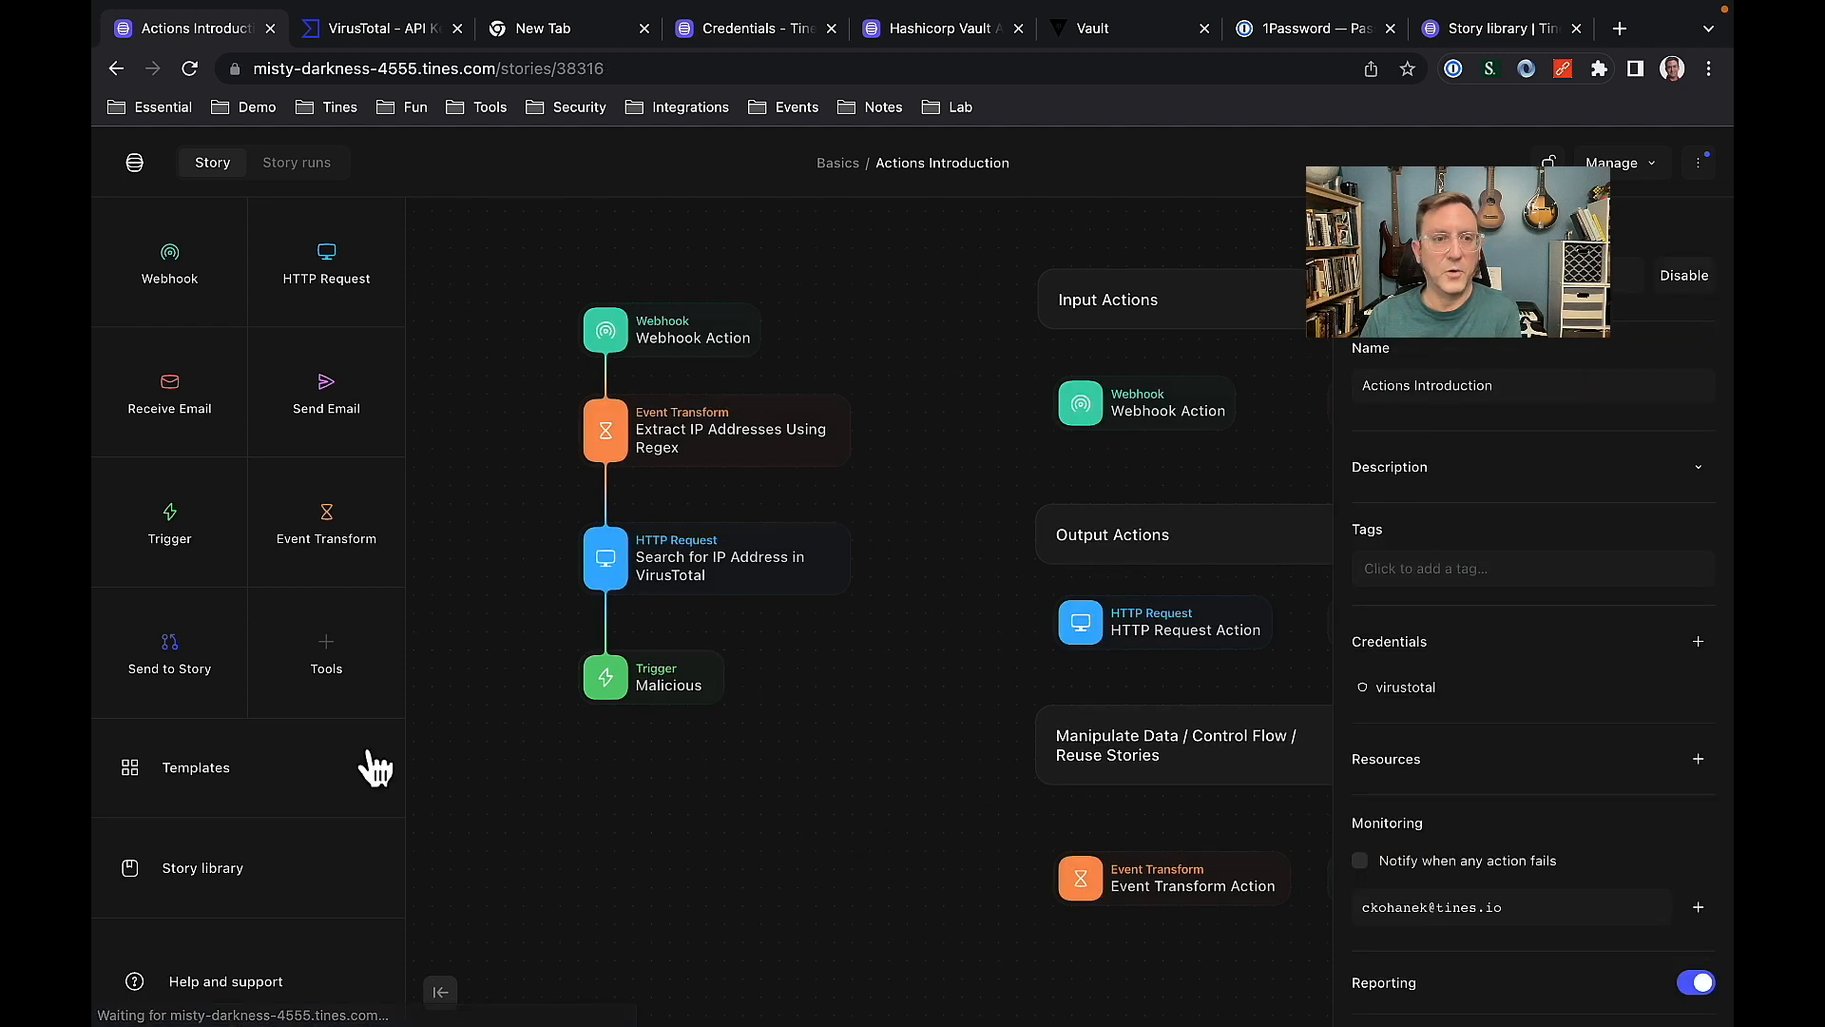
Add the private Slack template "Send Card to User" below the Malicious trigger and connect the trigger to it.
left_click(283, 789)
scroll(275, 770, "down", 3)
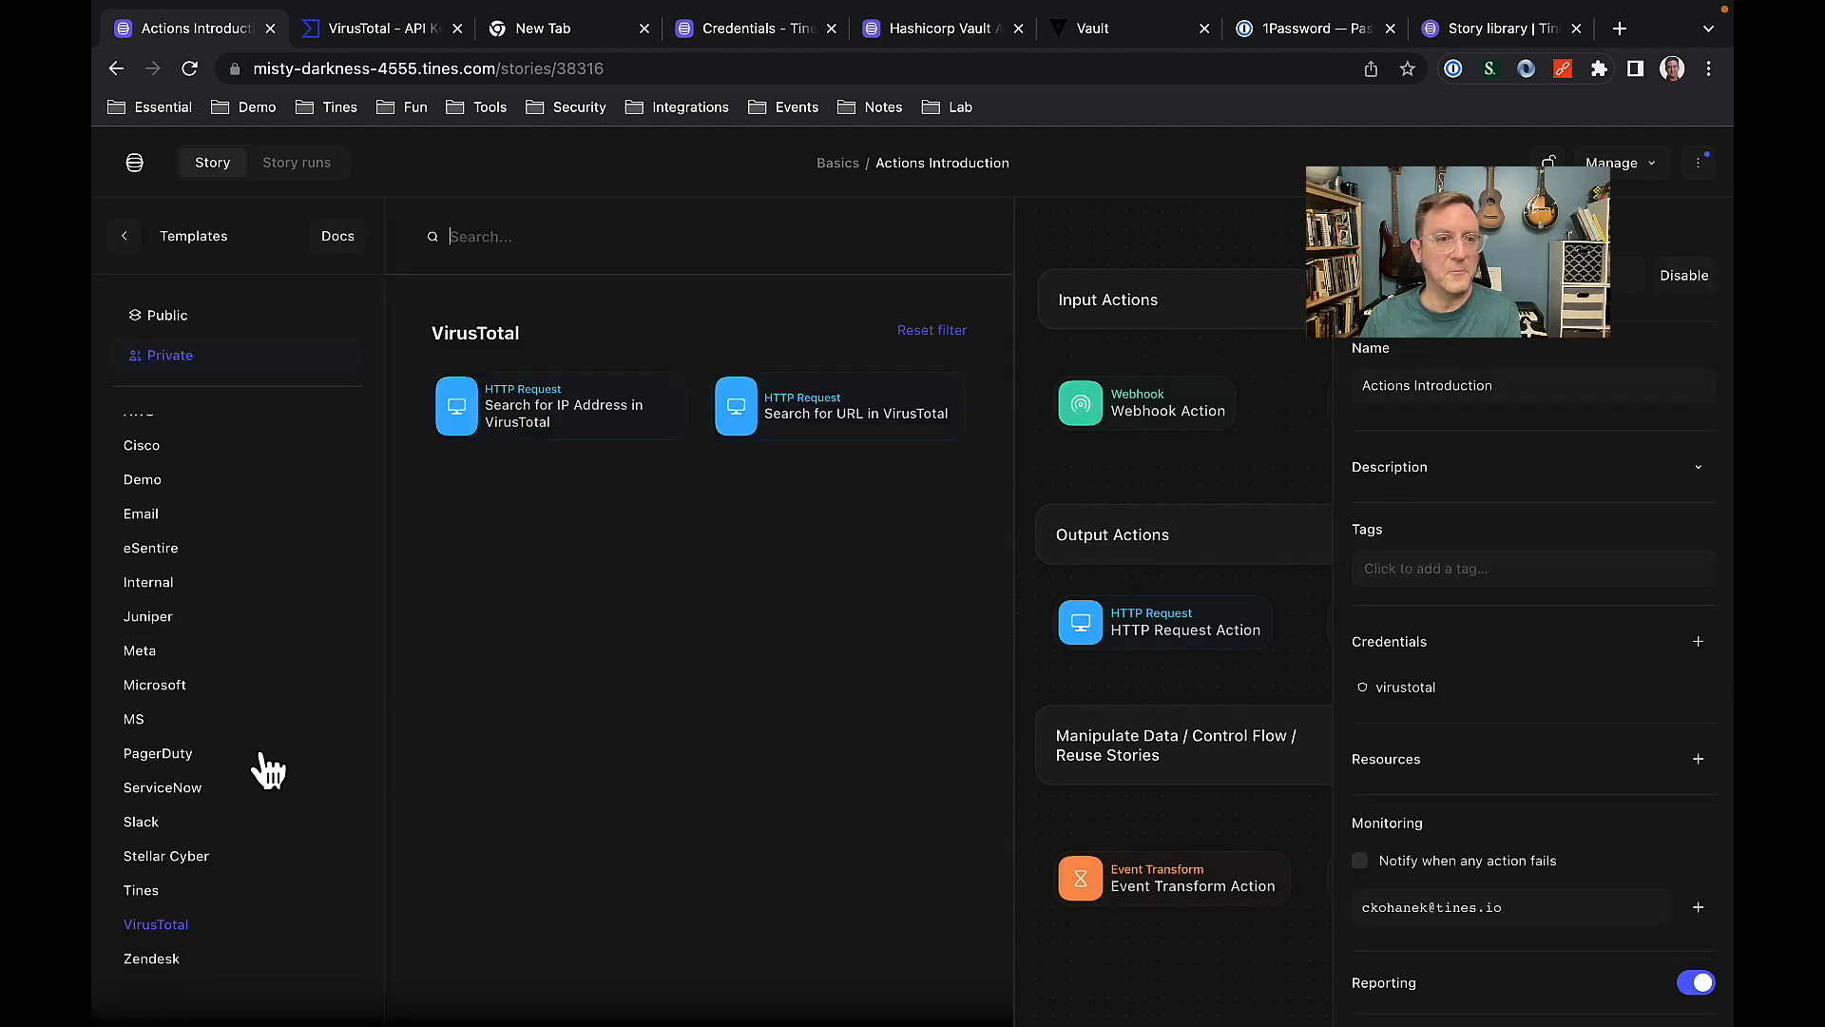
left_click(141, 823)
left_click_drag(814, 396, 685, 802)
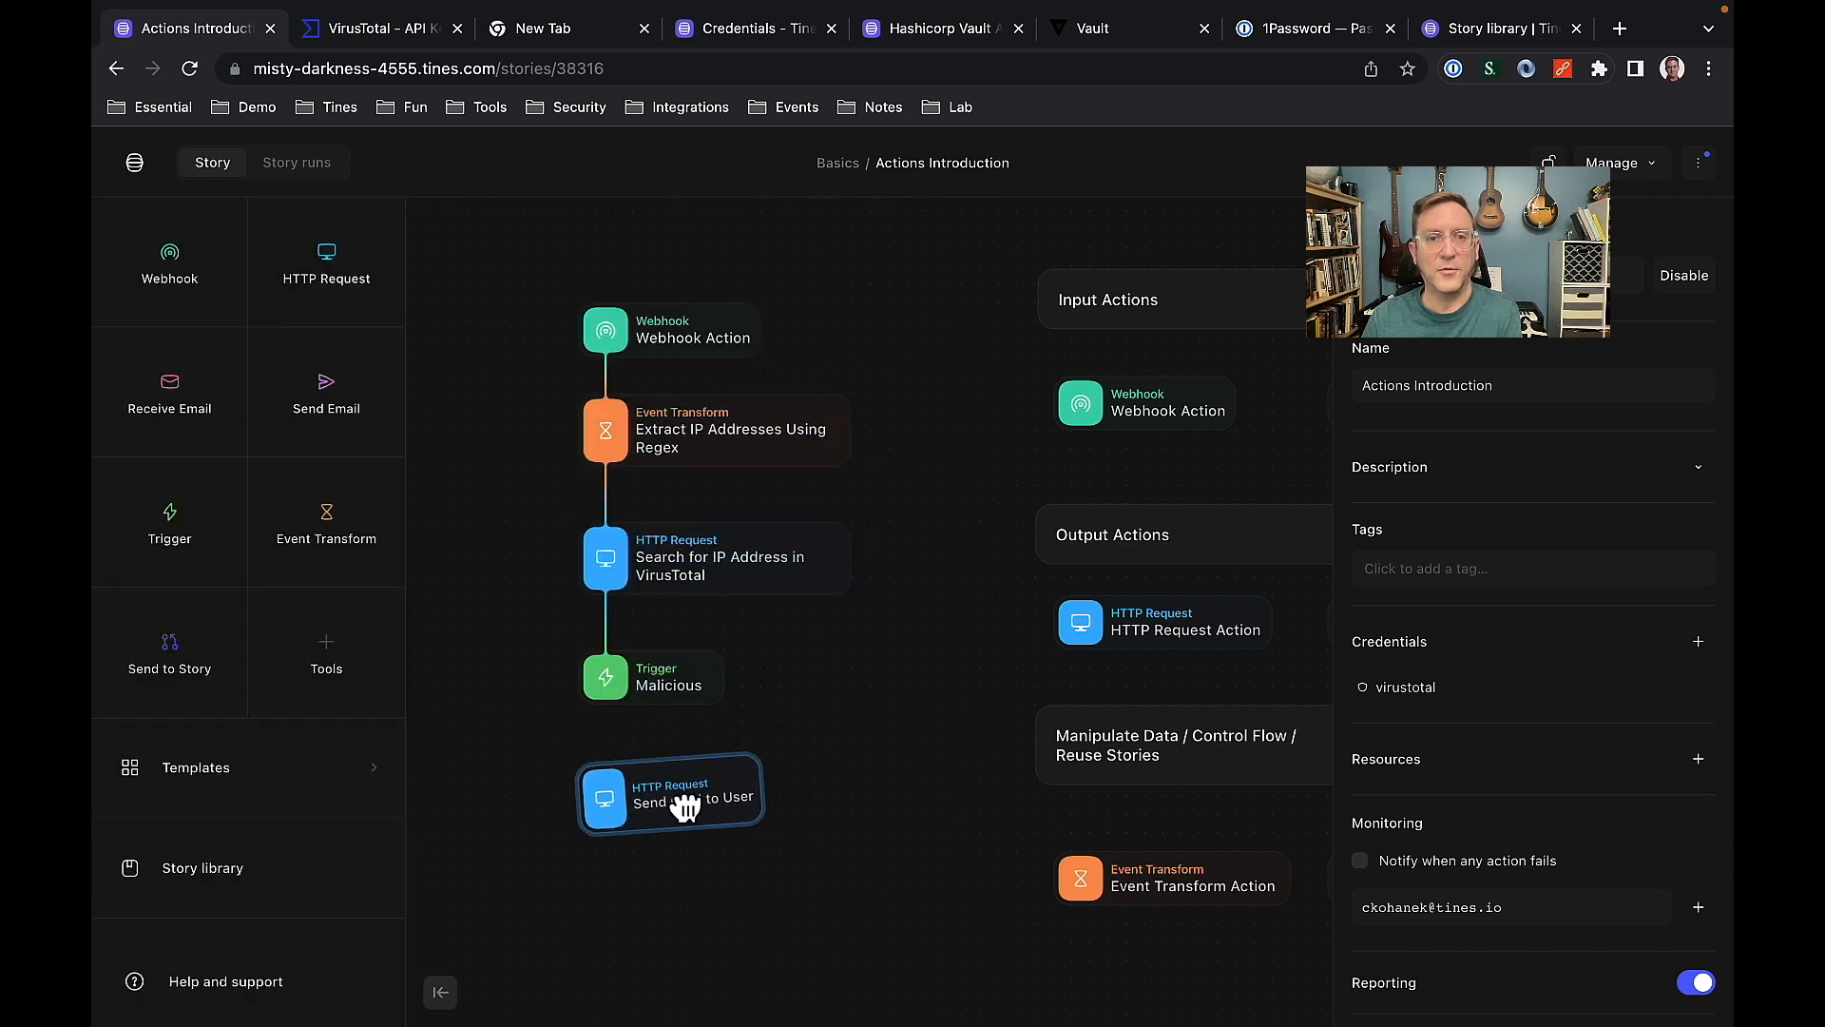
left_click_drag(605, 703, 612, 793)
left_click(909, 745)
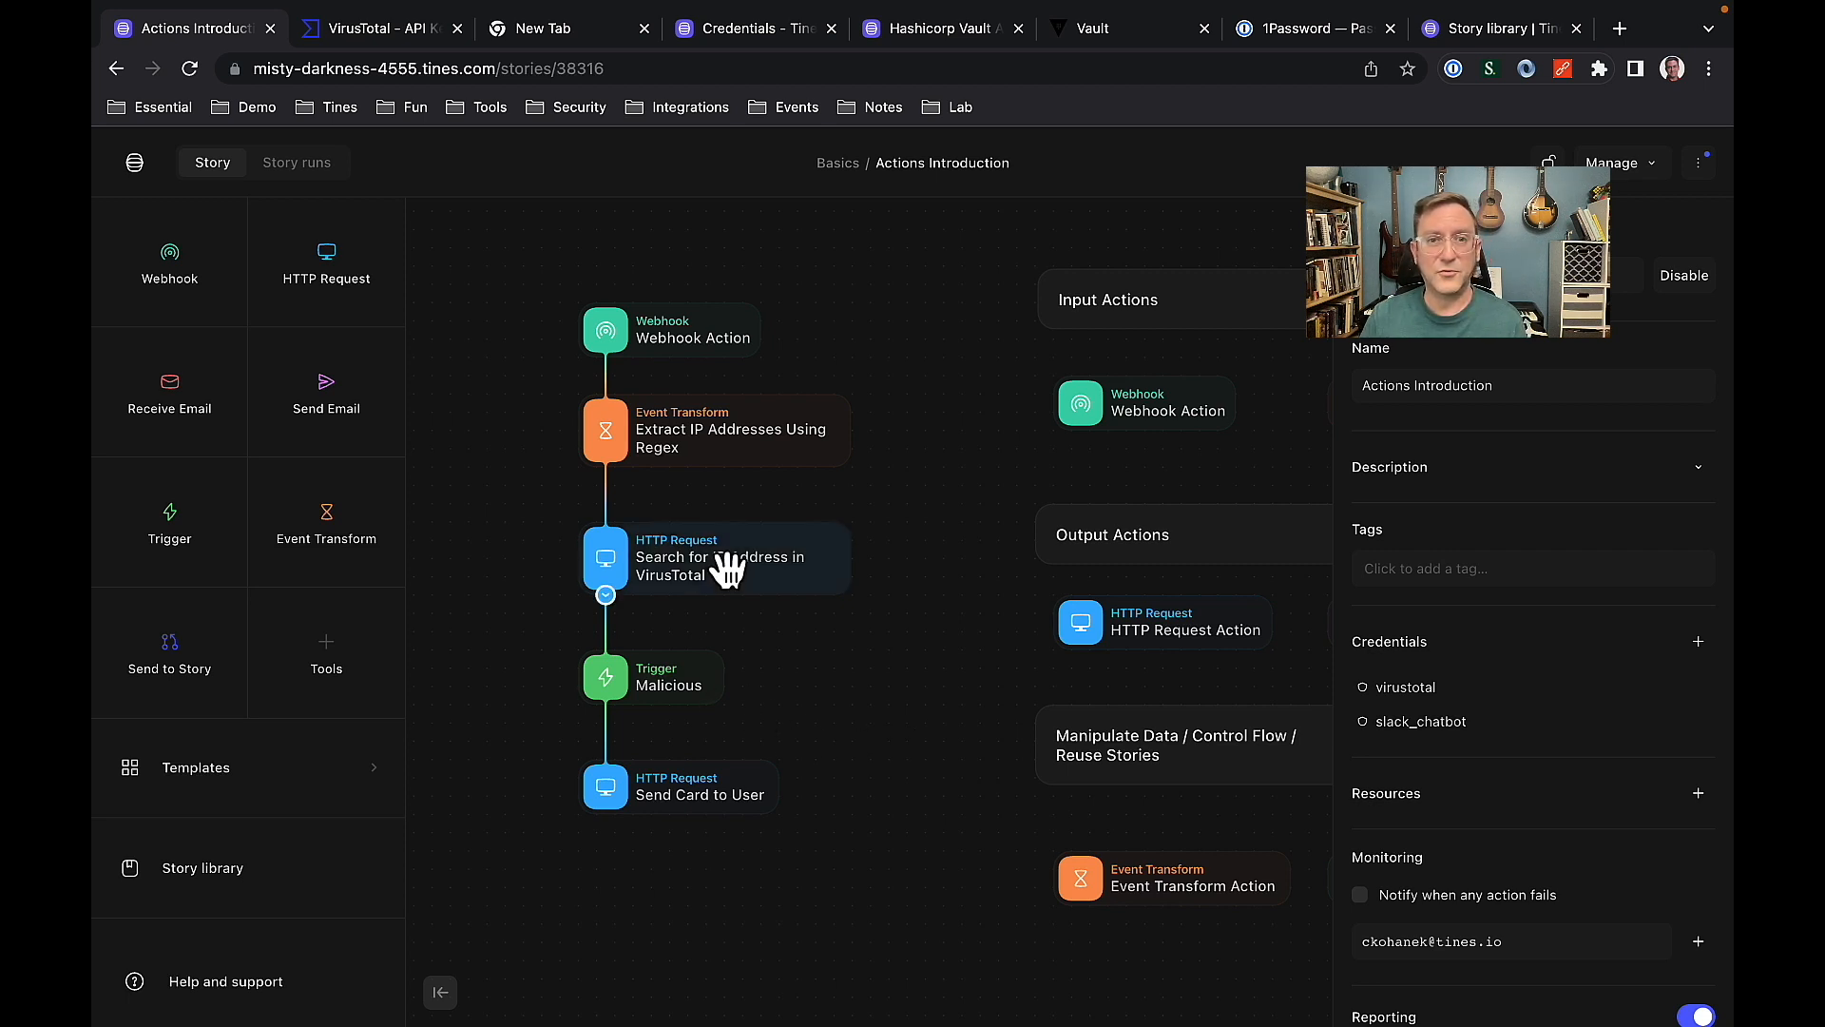
Widen the settings pane of the VirusTotal IP search action and review its URL, method and headers.
left_click(731, 578)
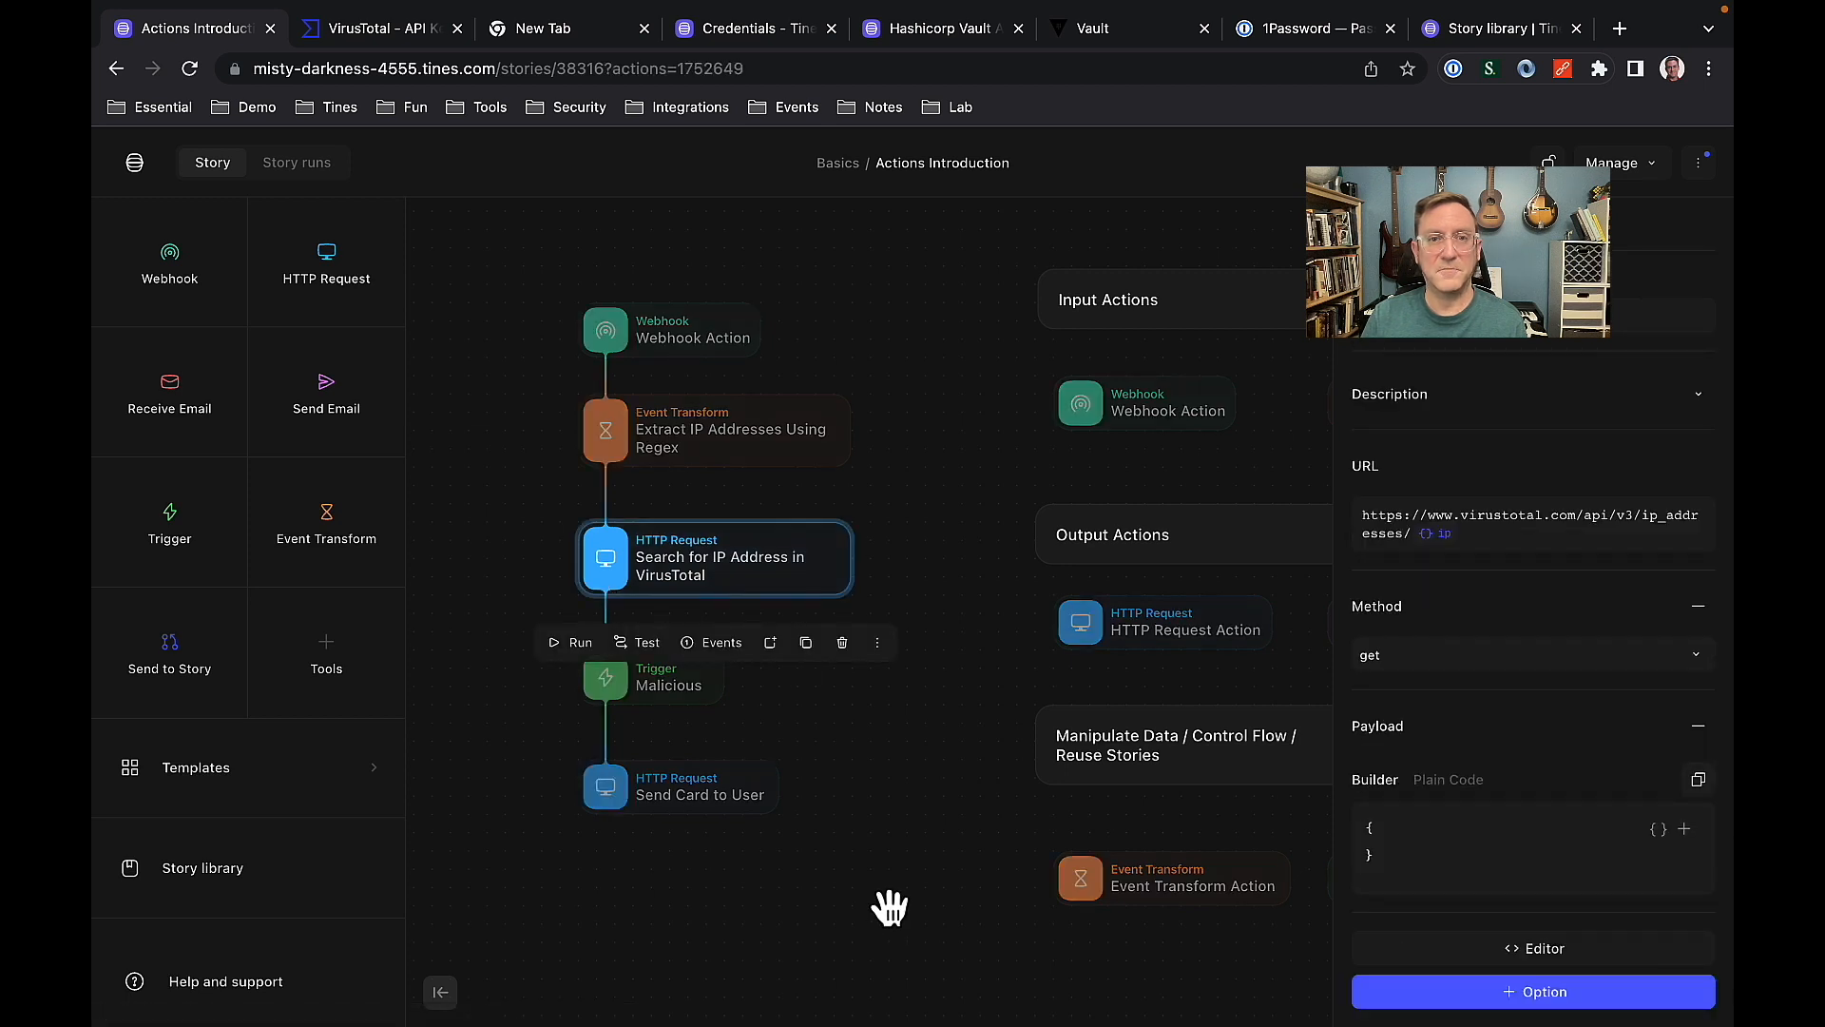
left_click_drag(1331, 589, 1108, 602)
scroll(1312, 618, "down", 3)
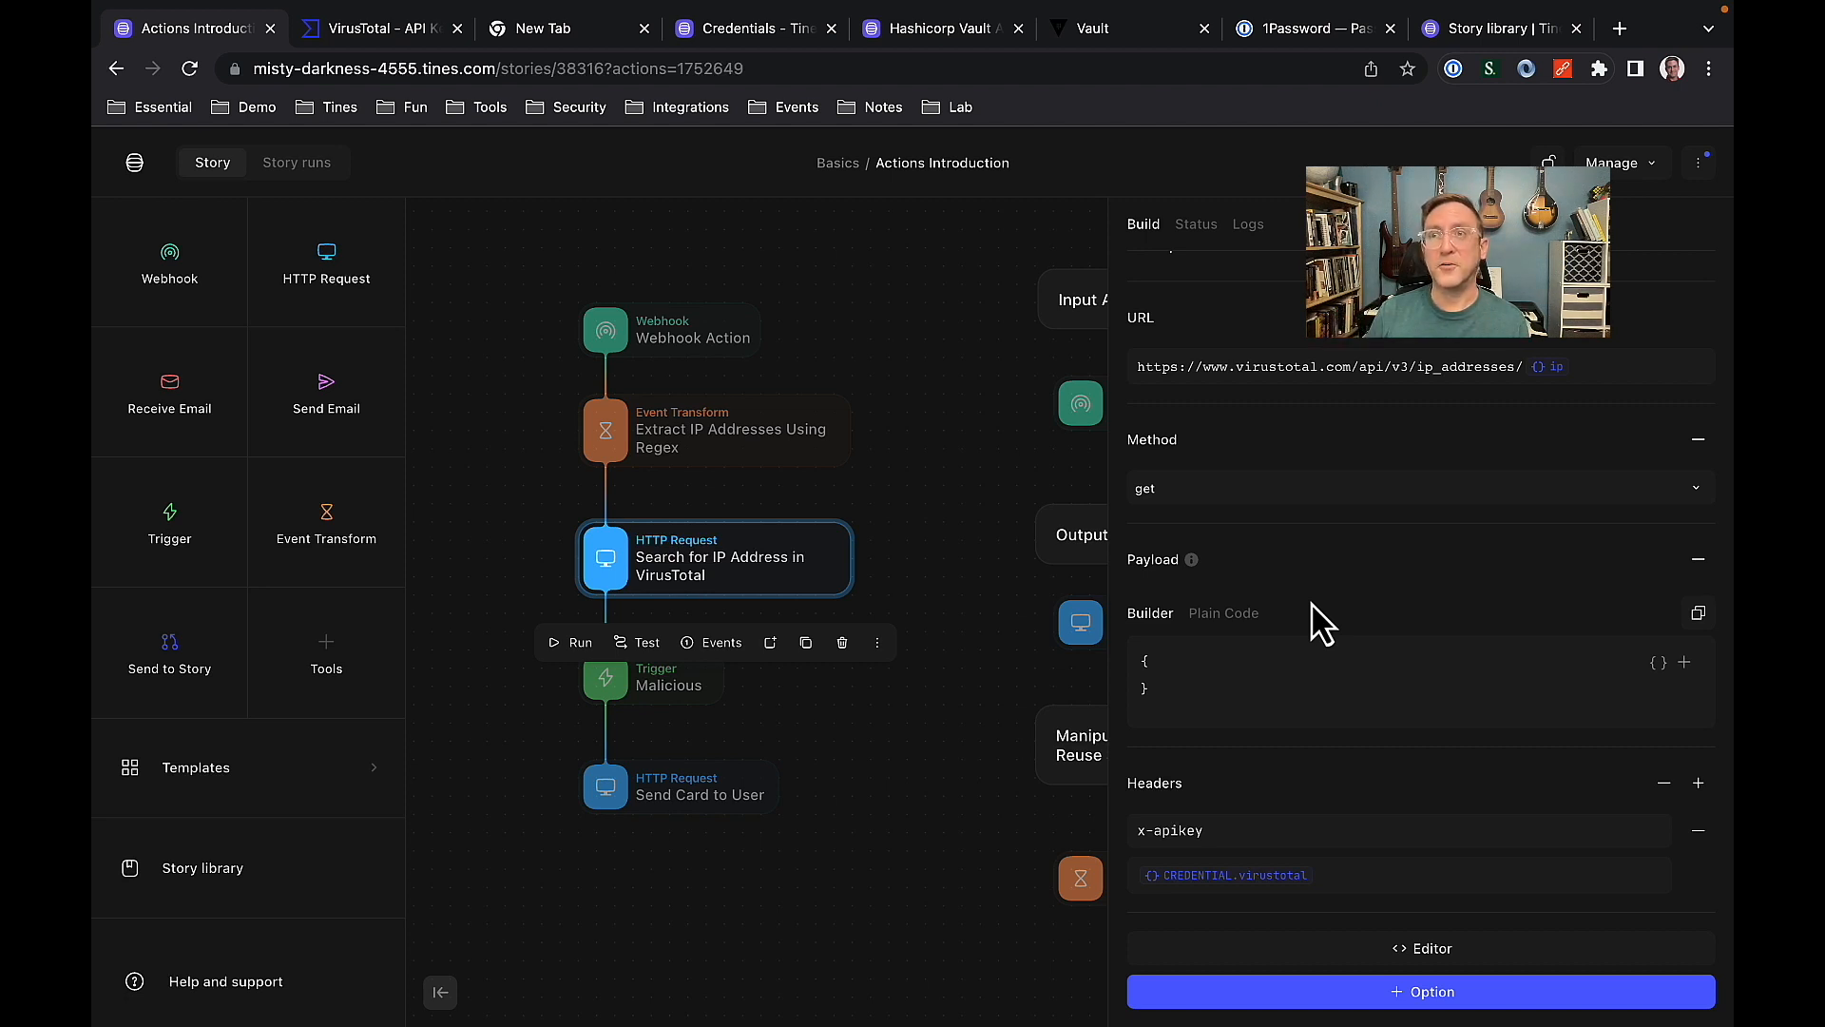
left_click(929, 444)
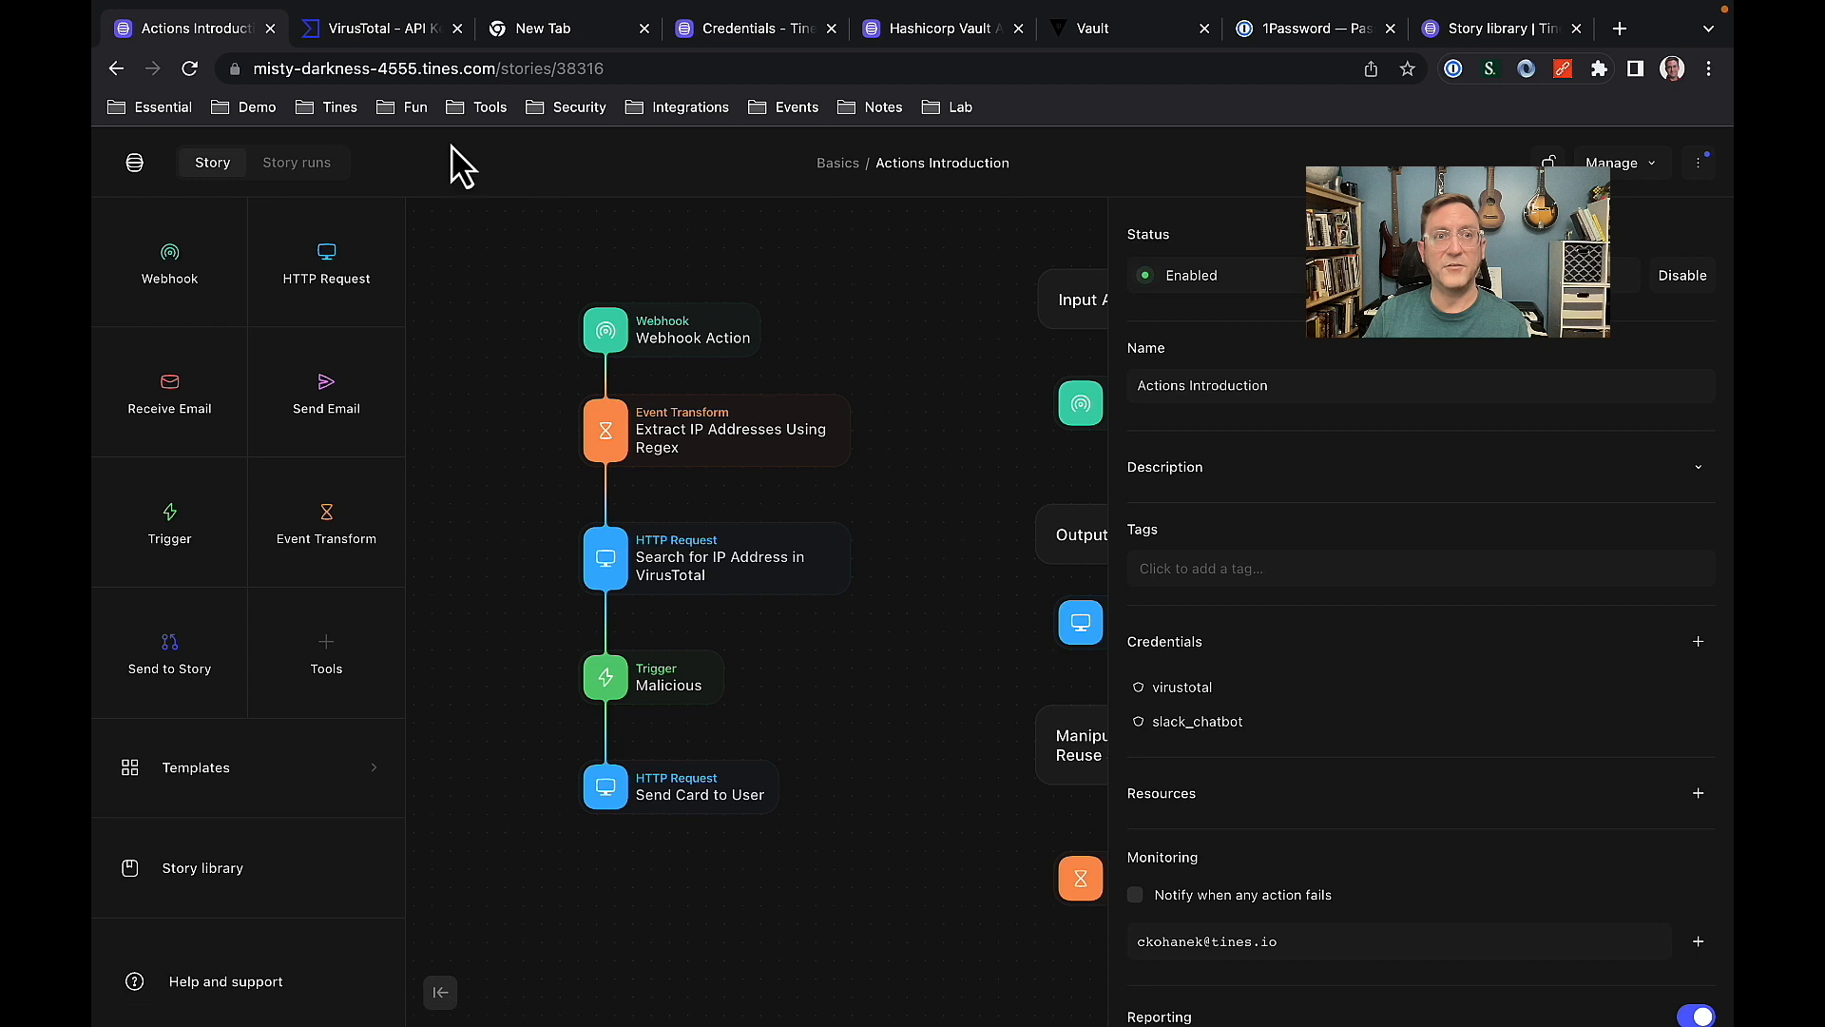
Replace the x-apikey header value of the VirusTotal IP search action with the API key copied from the VirusTotal account page.
left_click(746, 580)
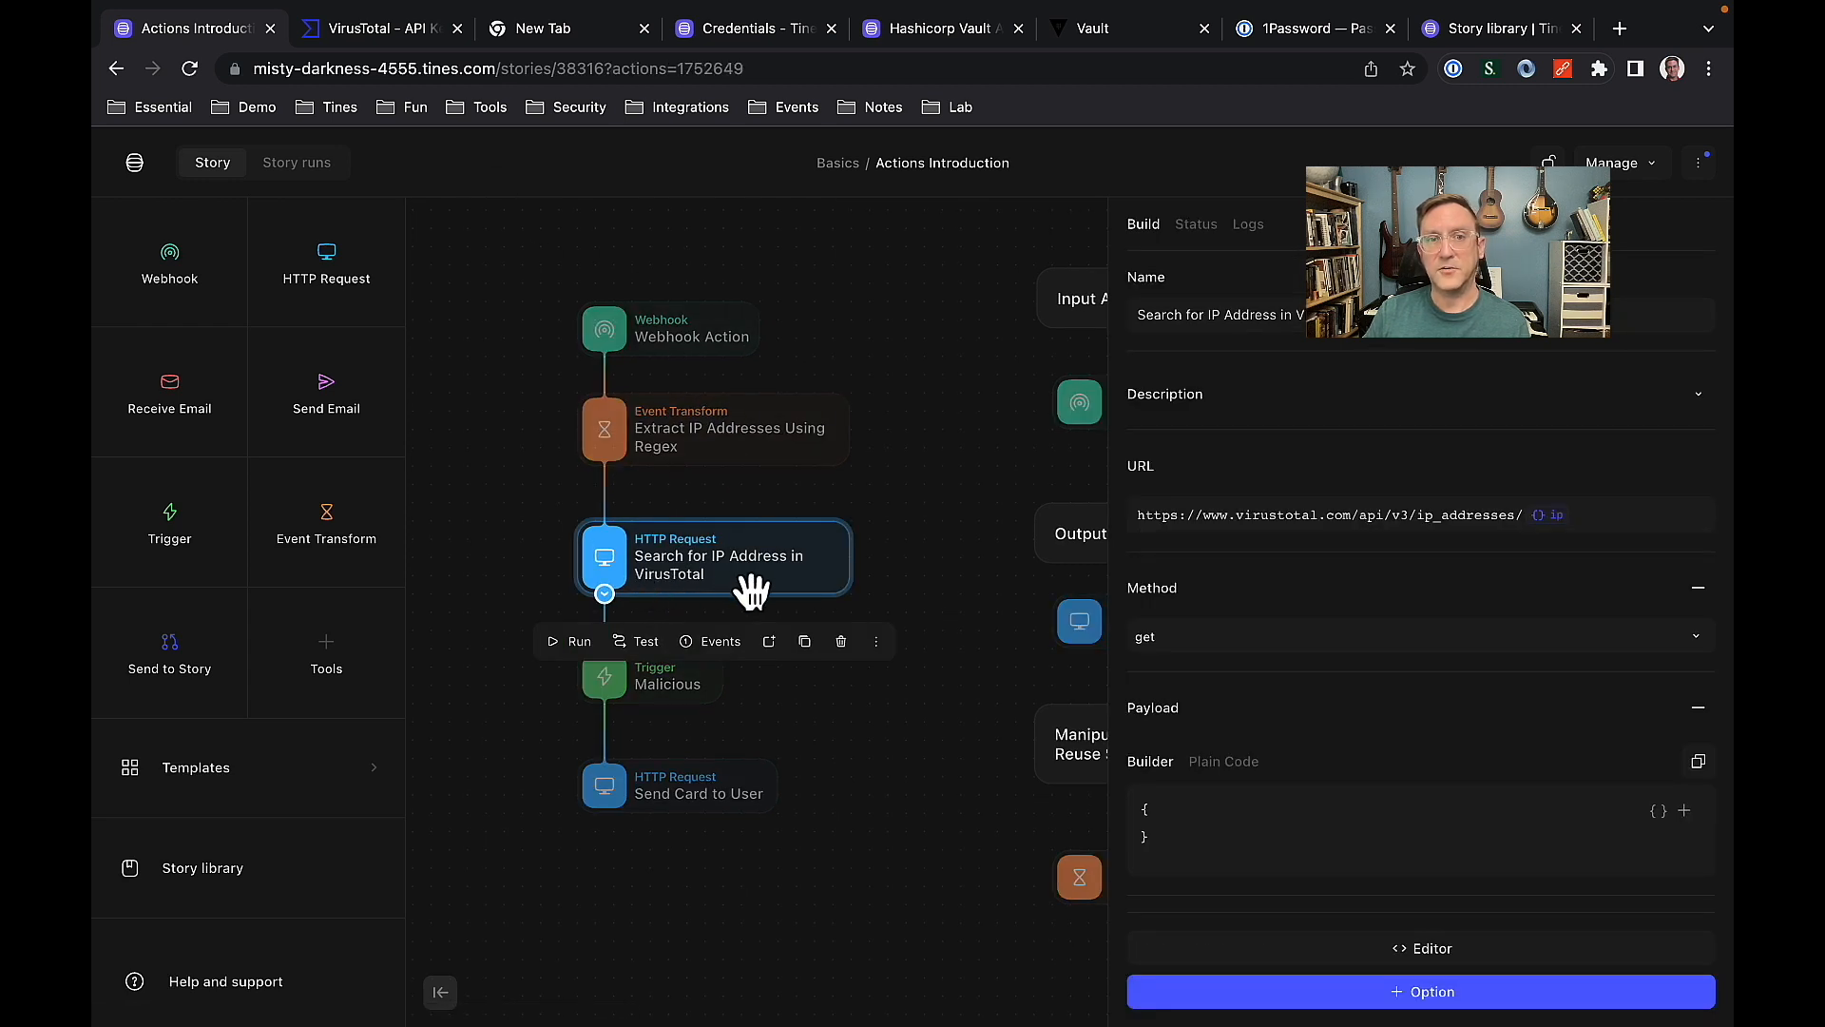
scroll(1315, 725, "down", 3)
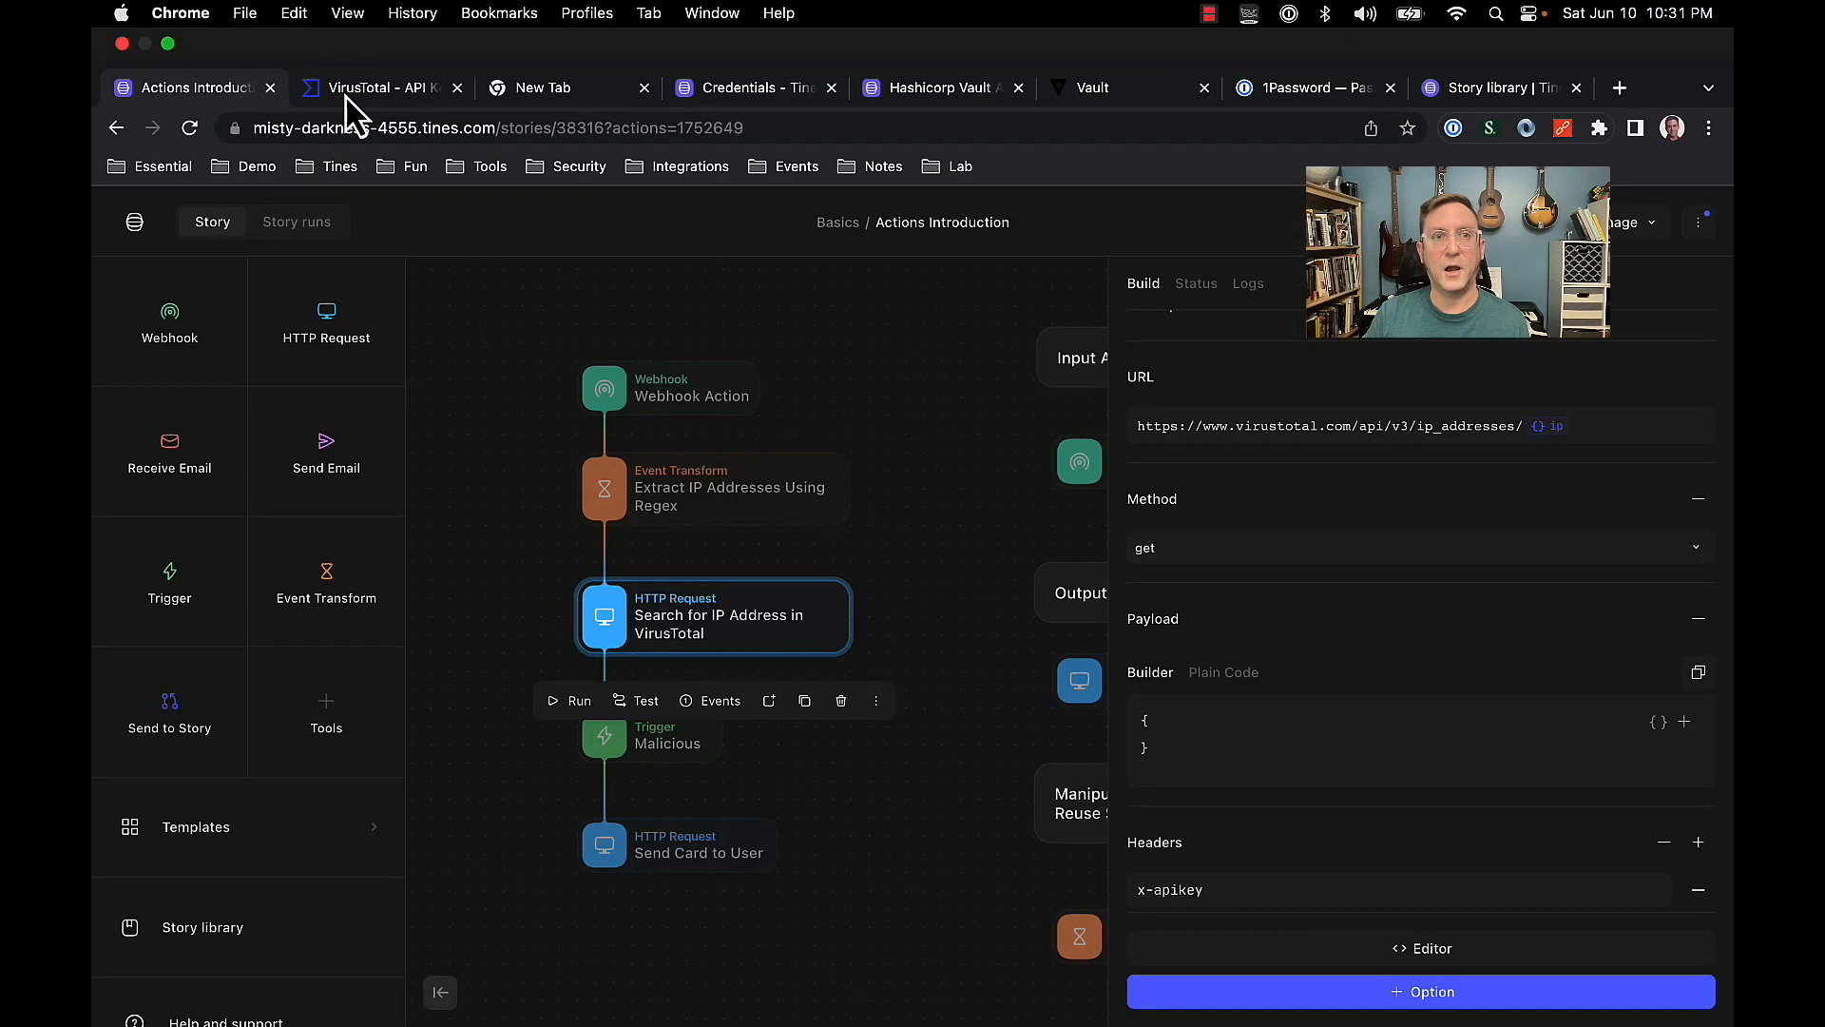
left_click(351, 92)
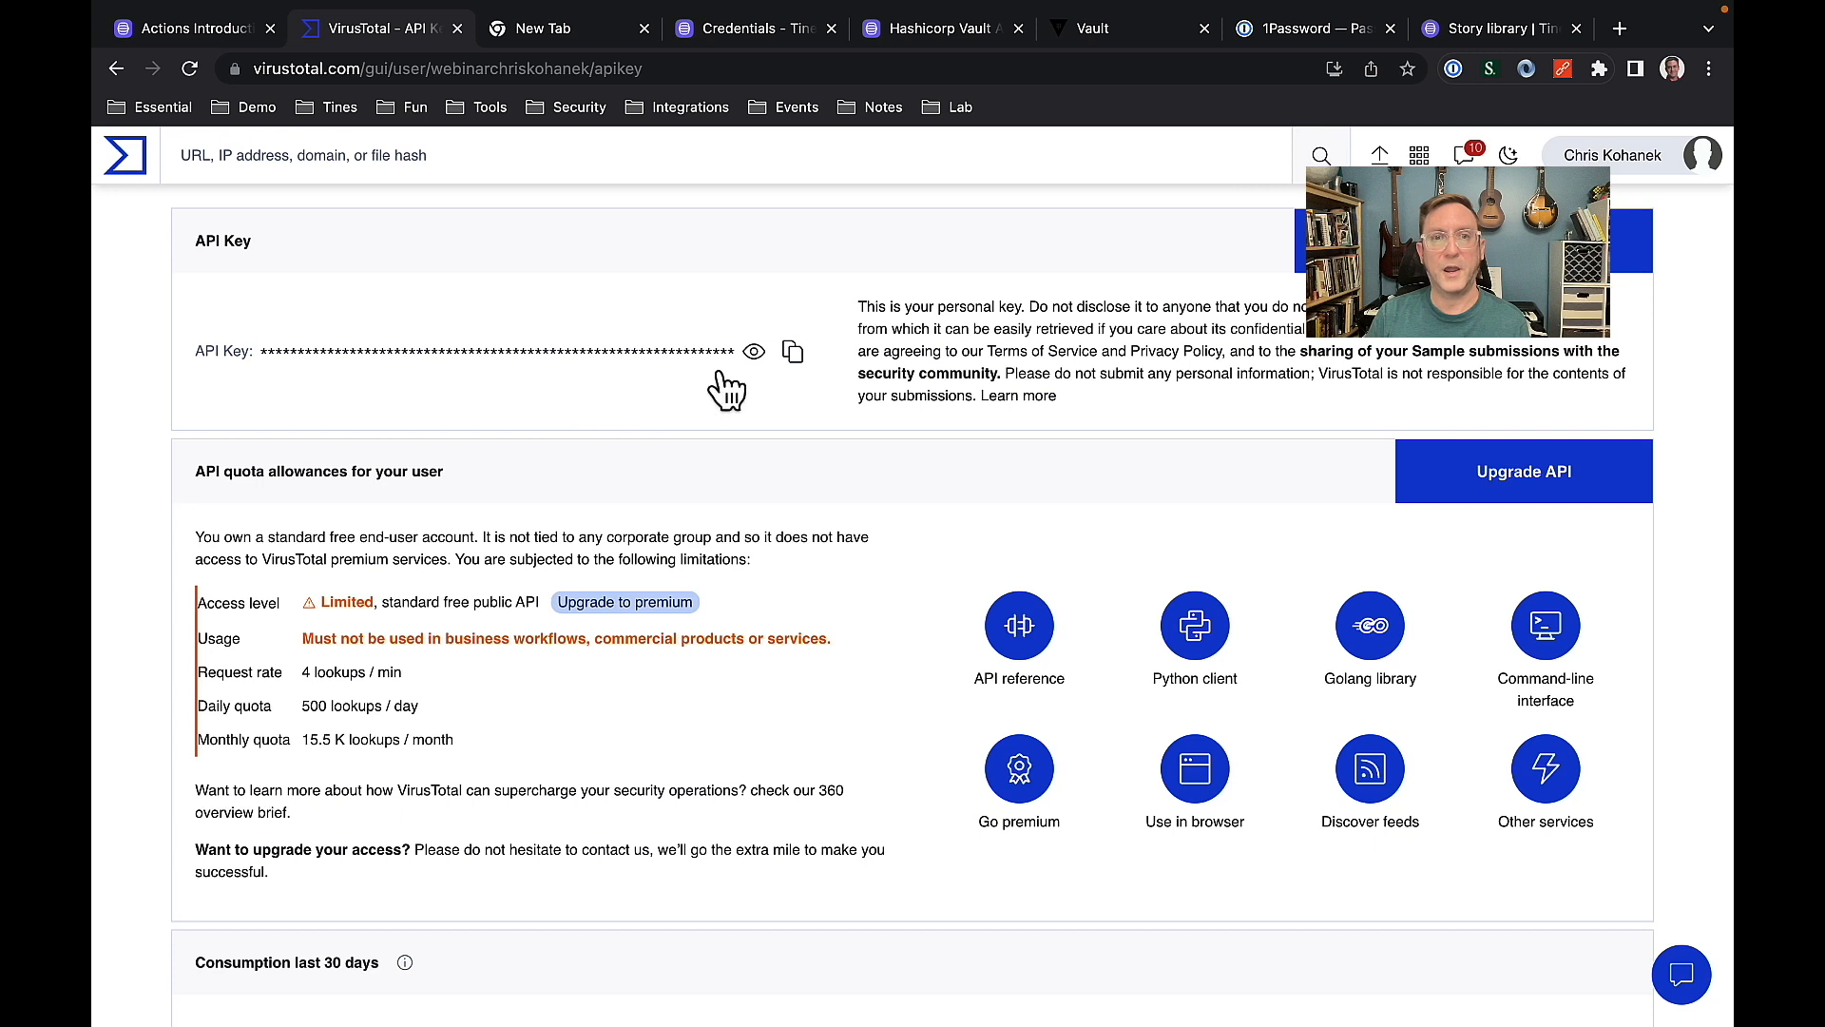
left_click(792, 352)
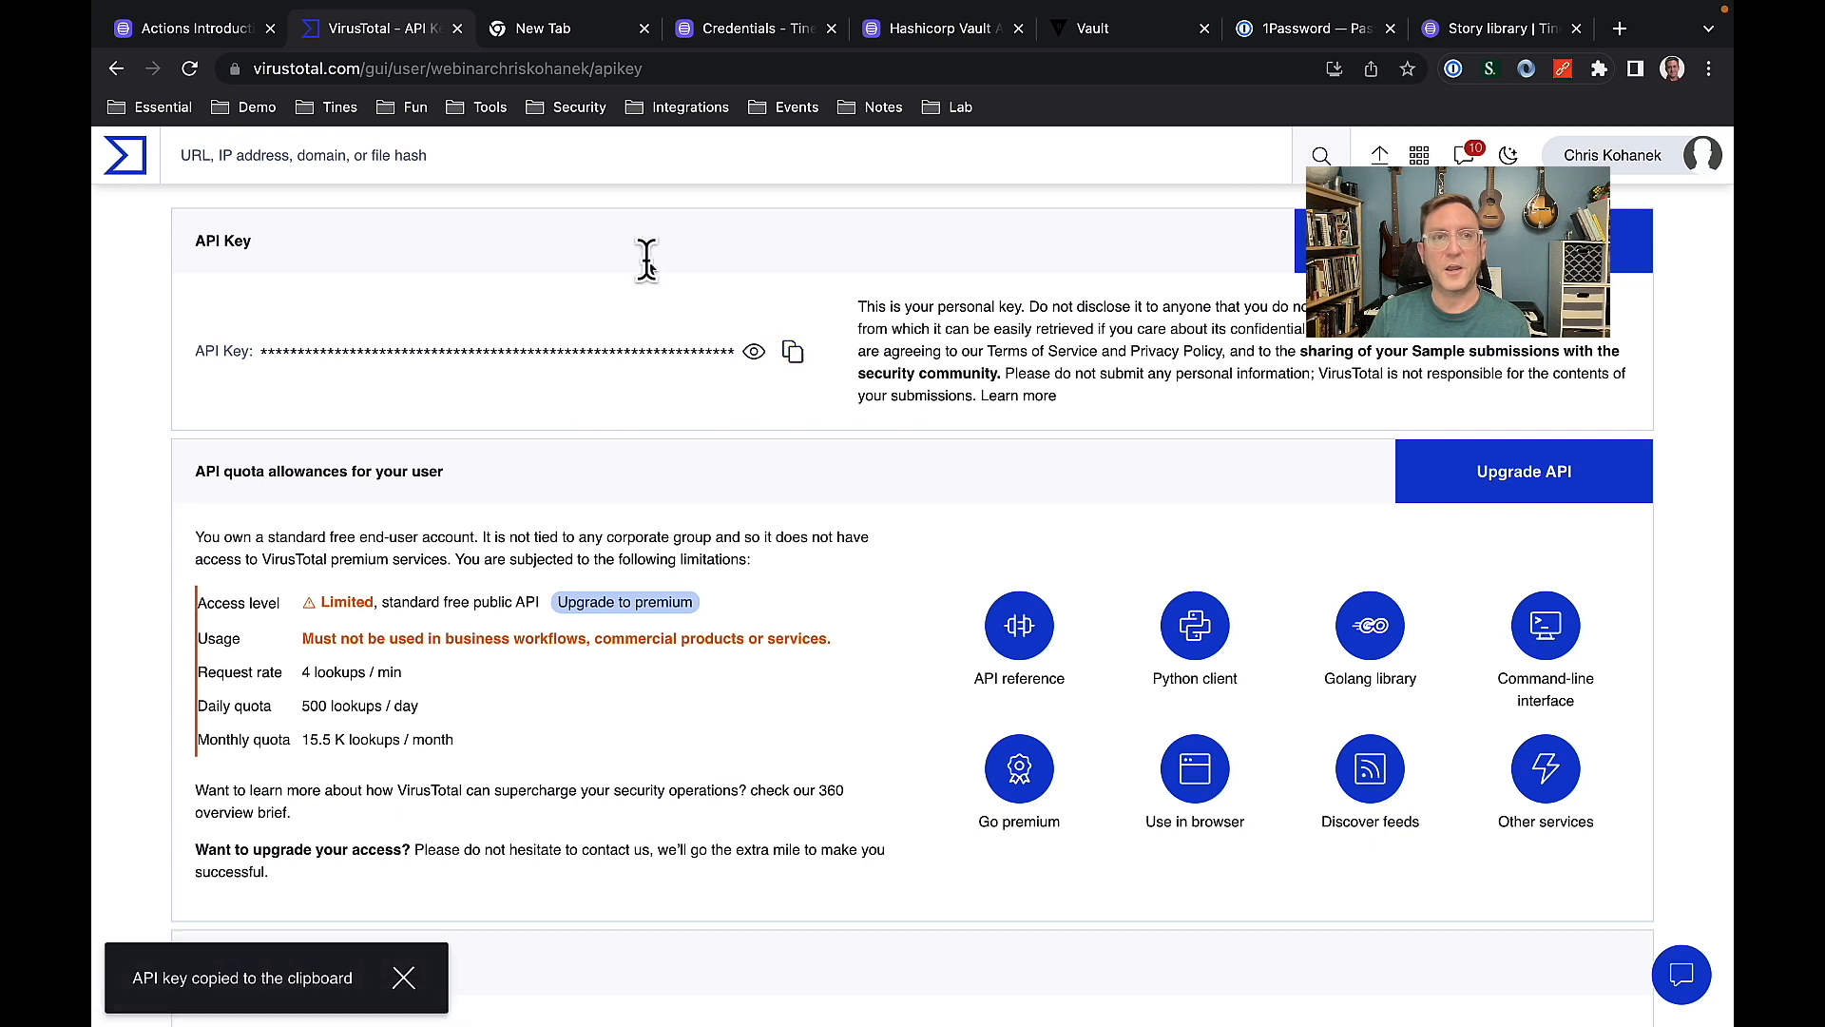
left_click(205, 30)
left_click(1342, 877)
key("BackSpace")
key("super+v")
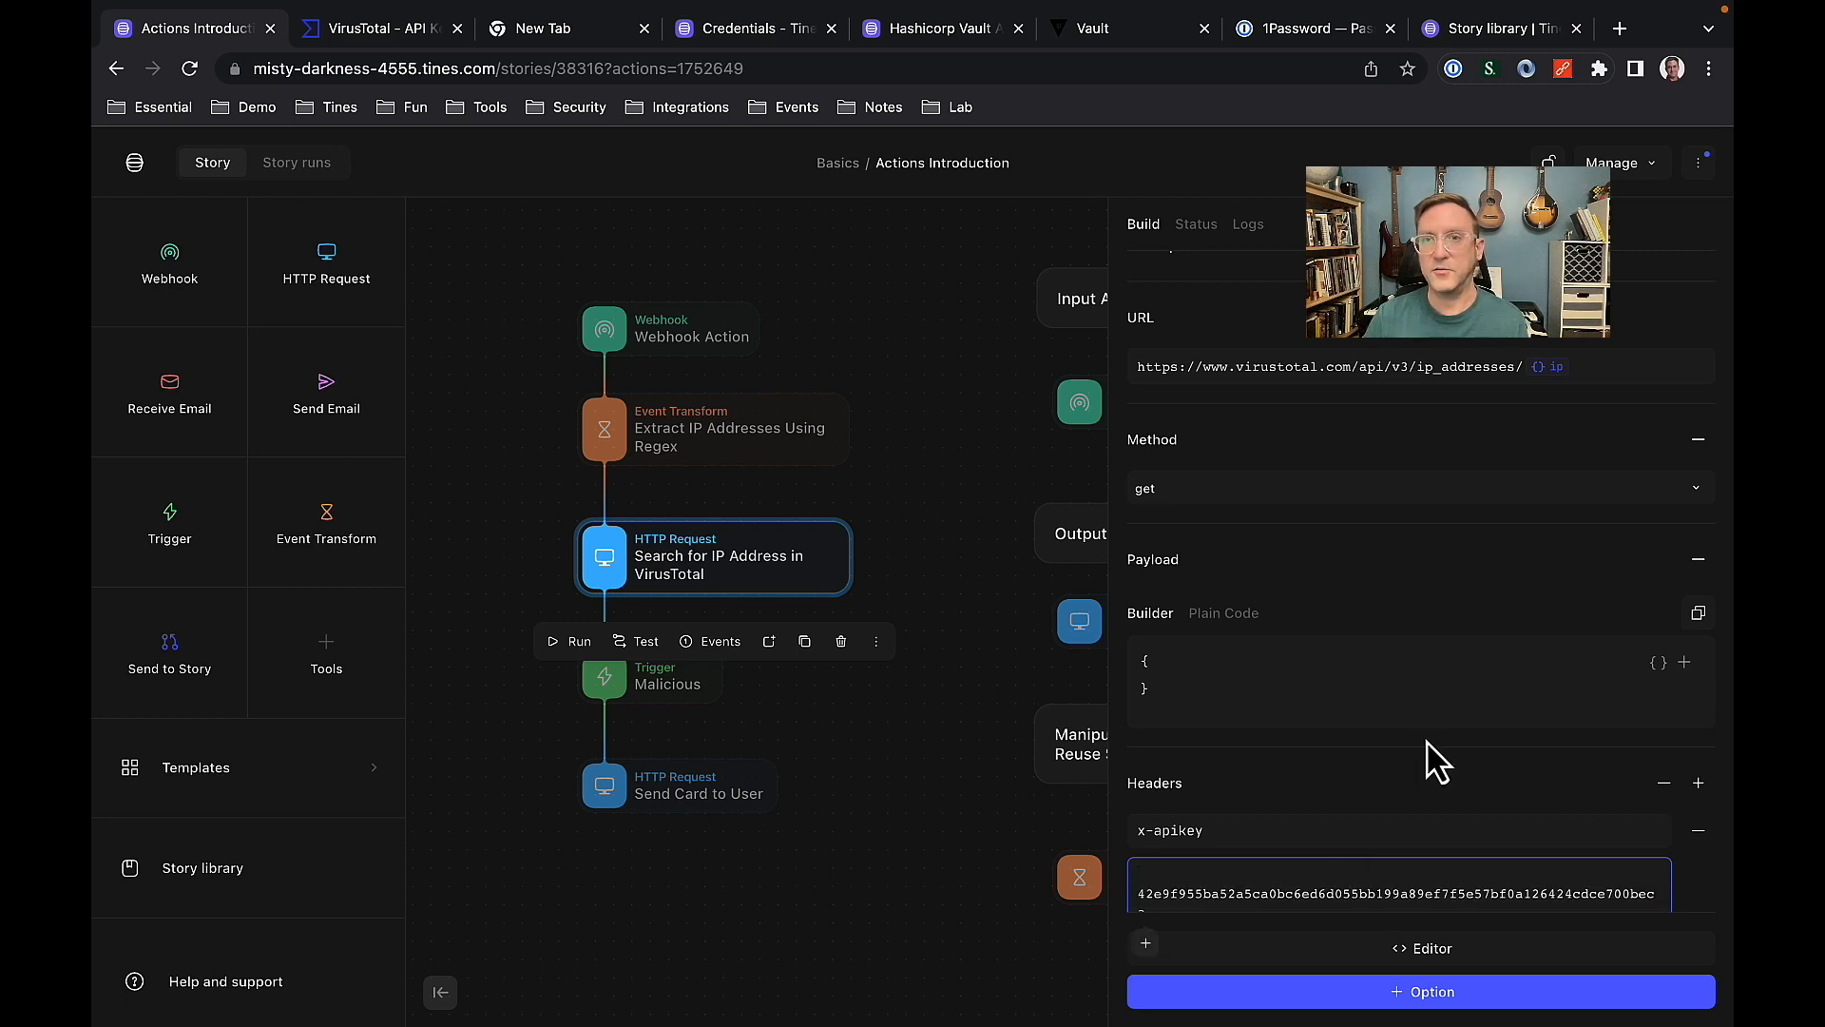
Select the pasted API key in the x-apikey header value.
scroll(1440, 748, "down", 1)
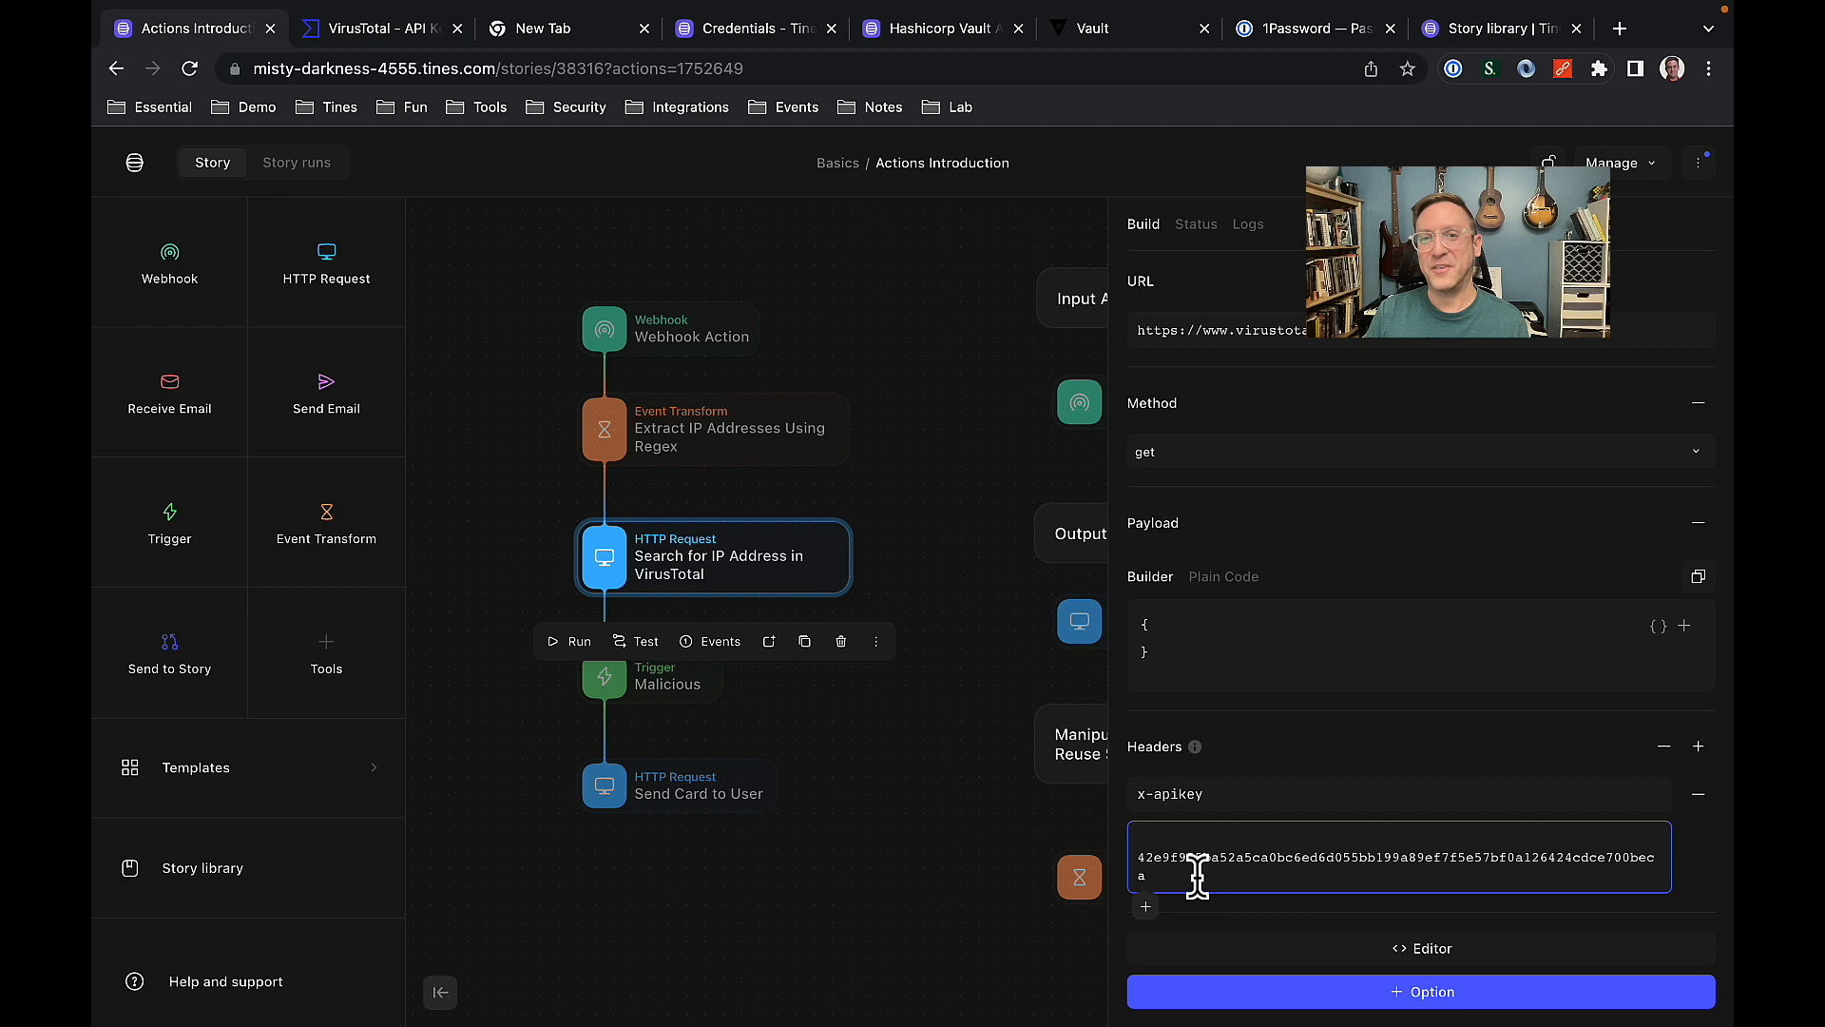
left_click_drag(1197, 875, 1122, 862)
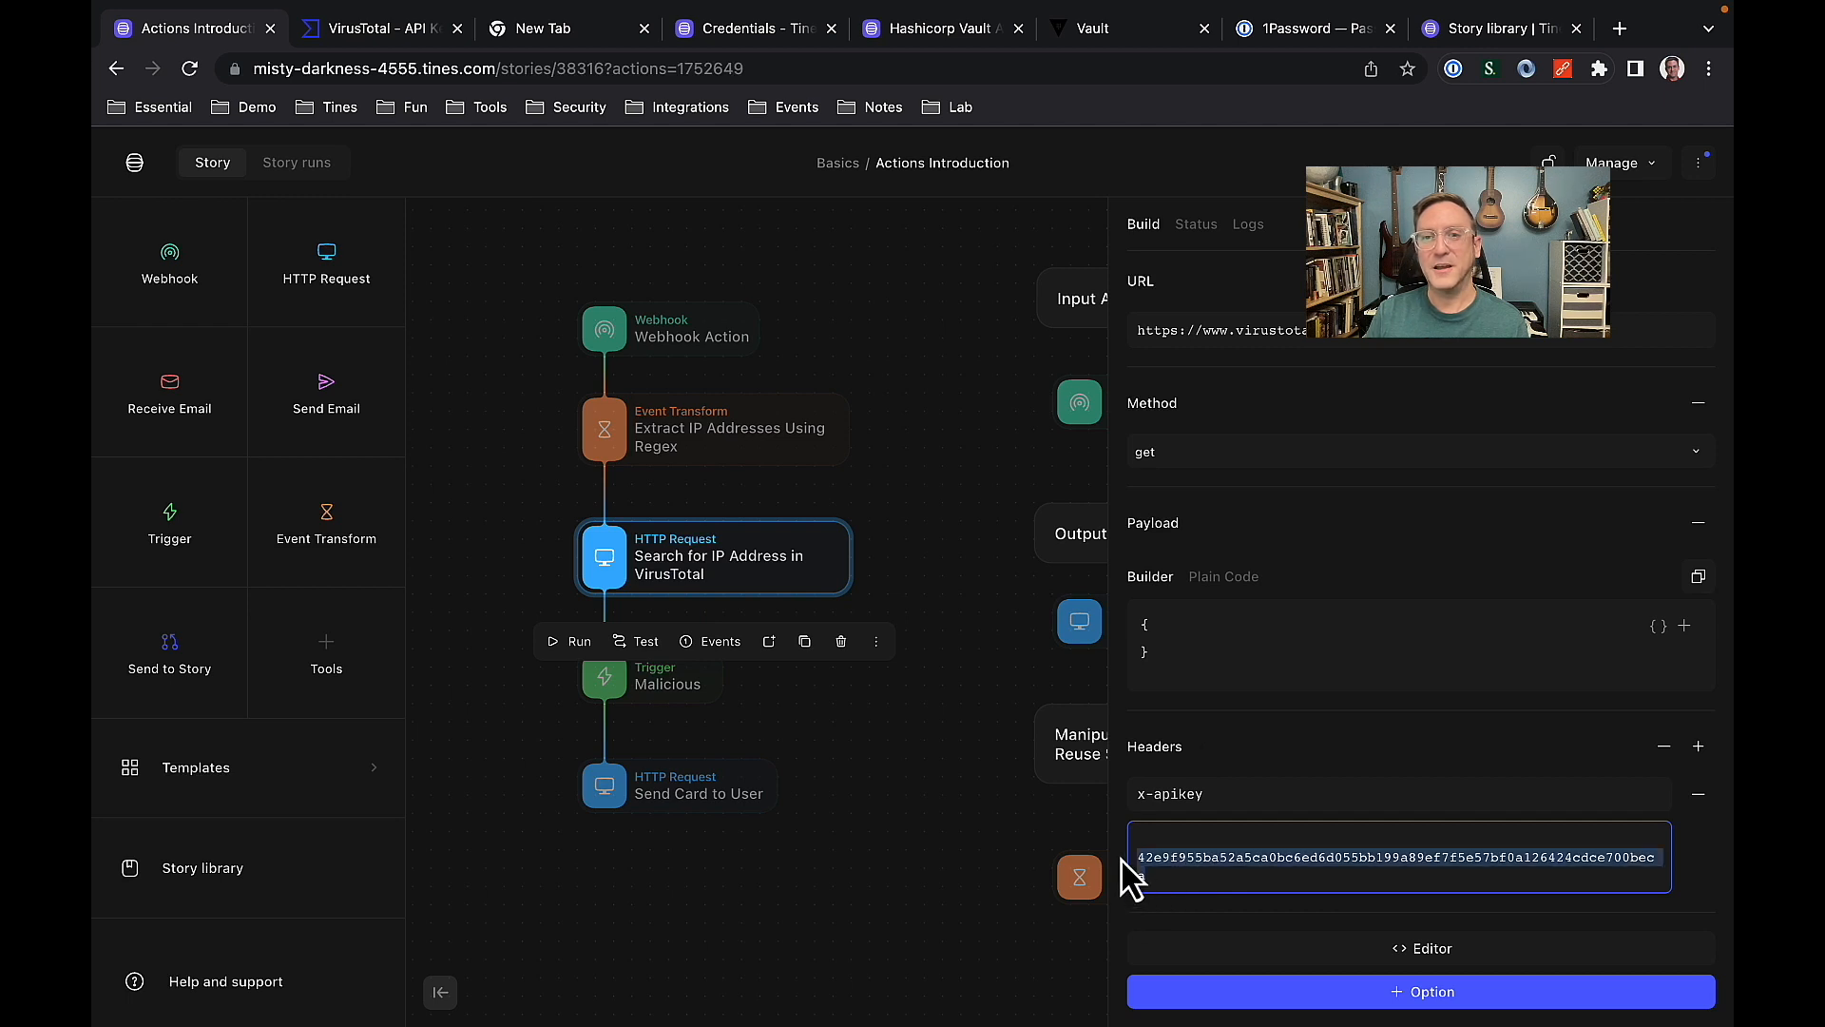
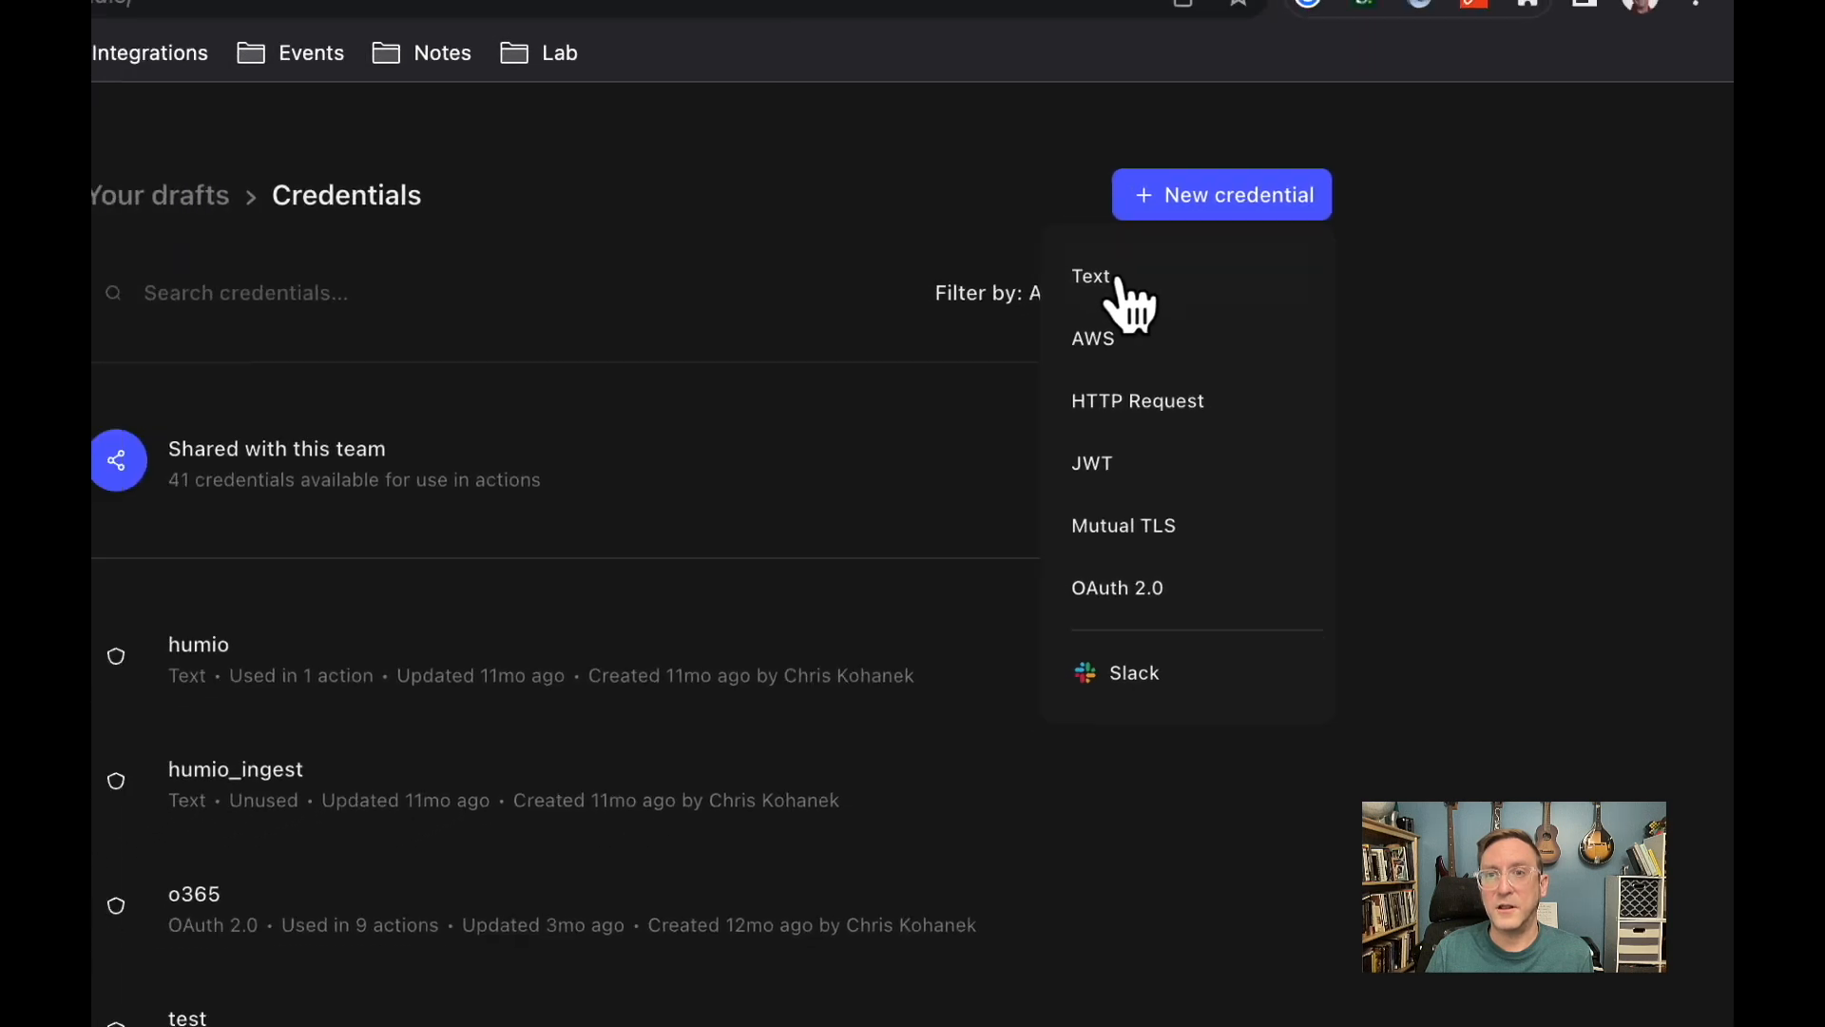
Create a Text credential named webinar_VT, paste the VirusTotal API key as its value, and save it.
left_click(1041, 285)
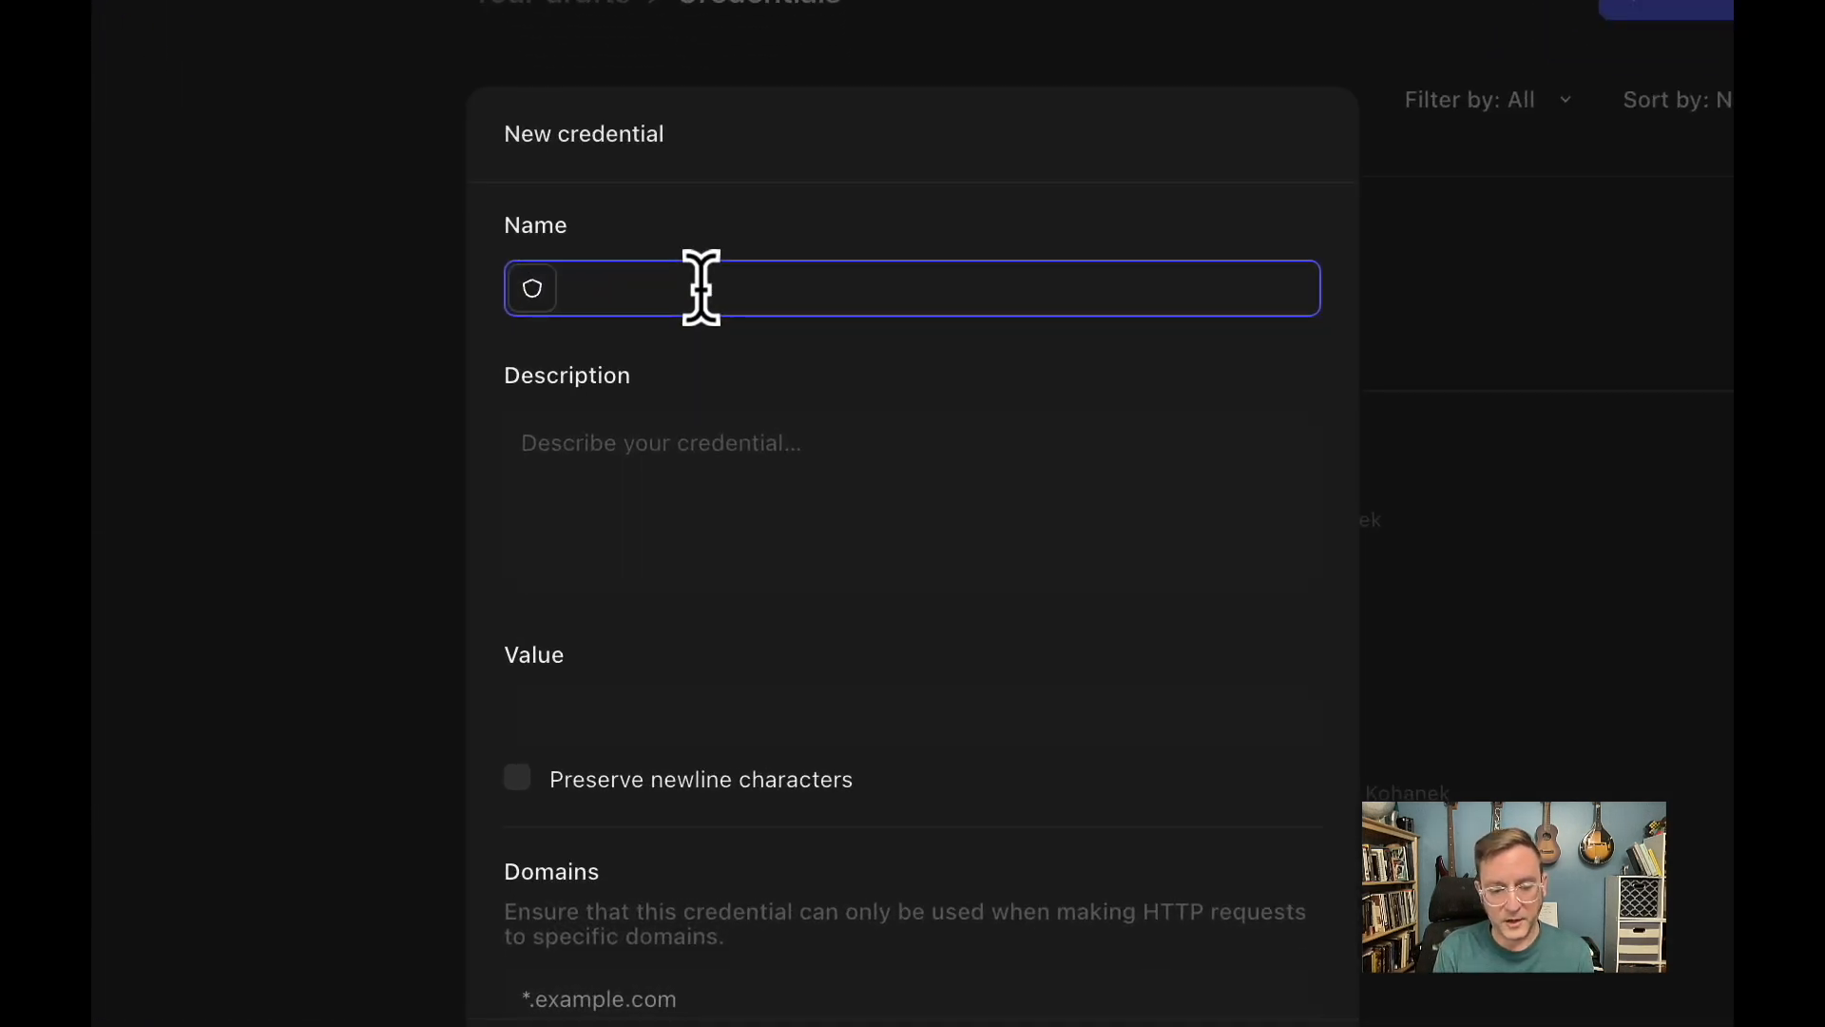
type("we")
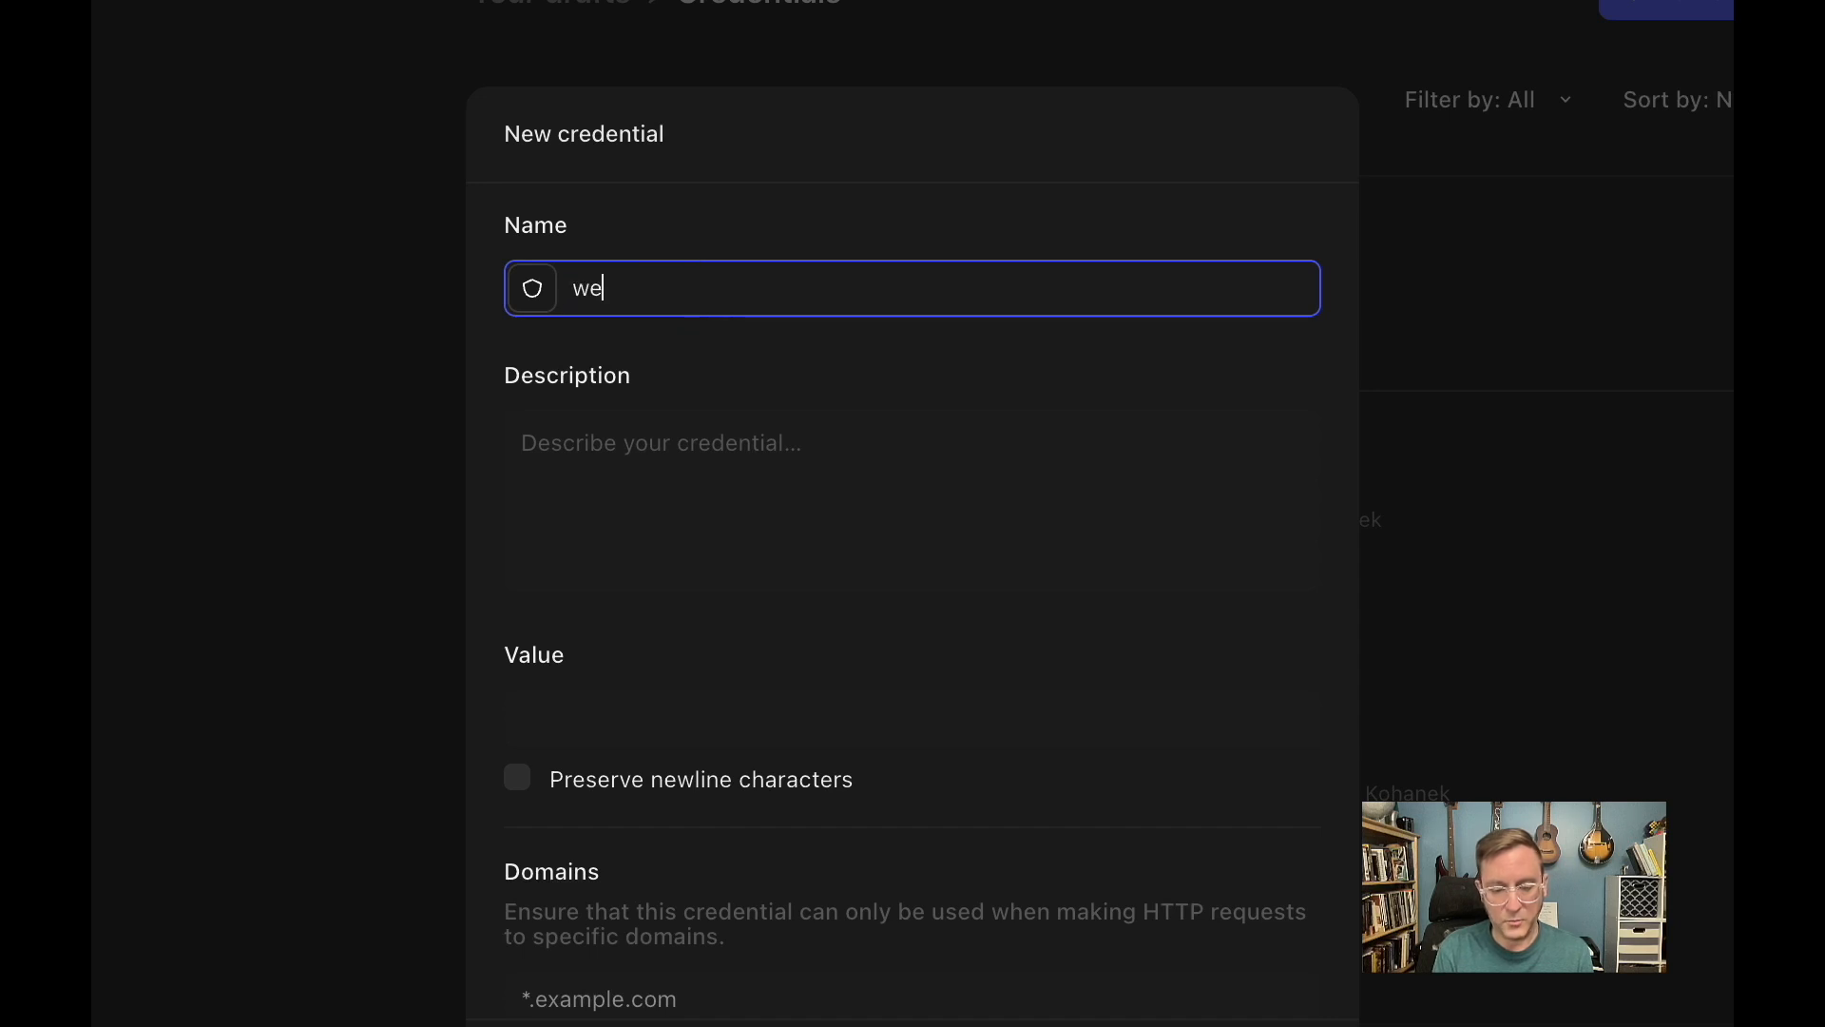
type("bin")
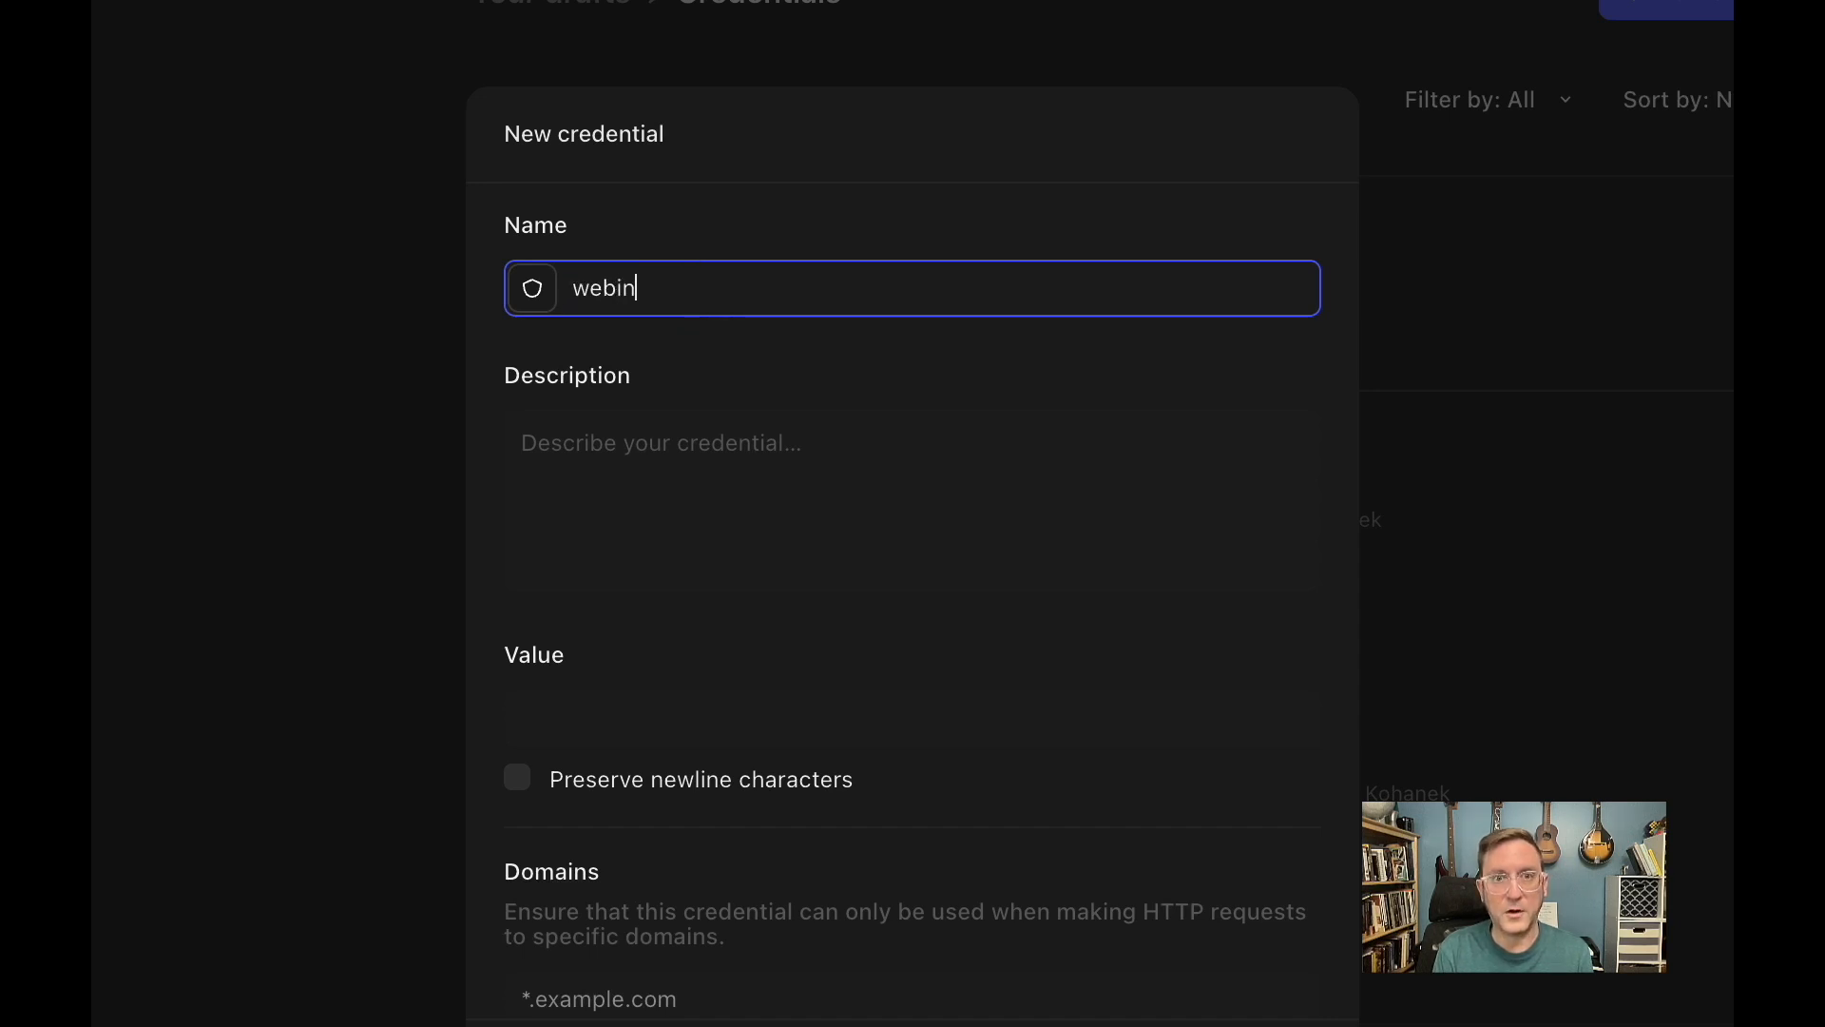
type("ar_VT")
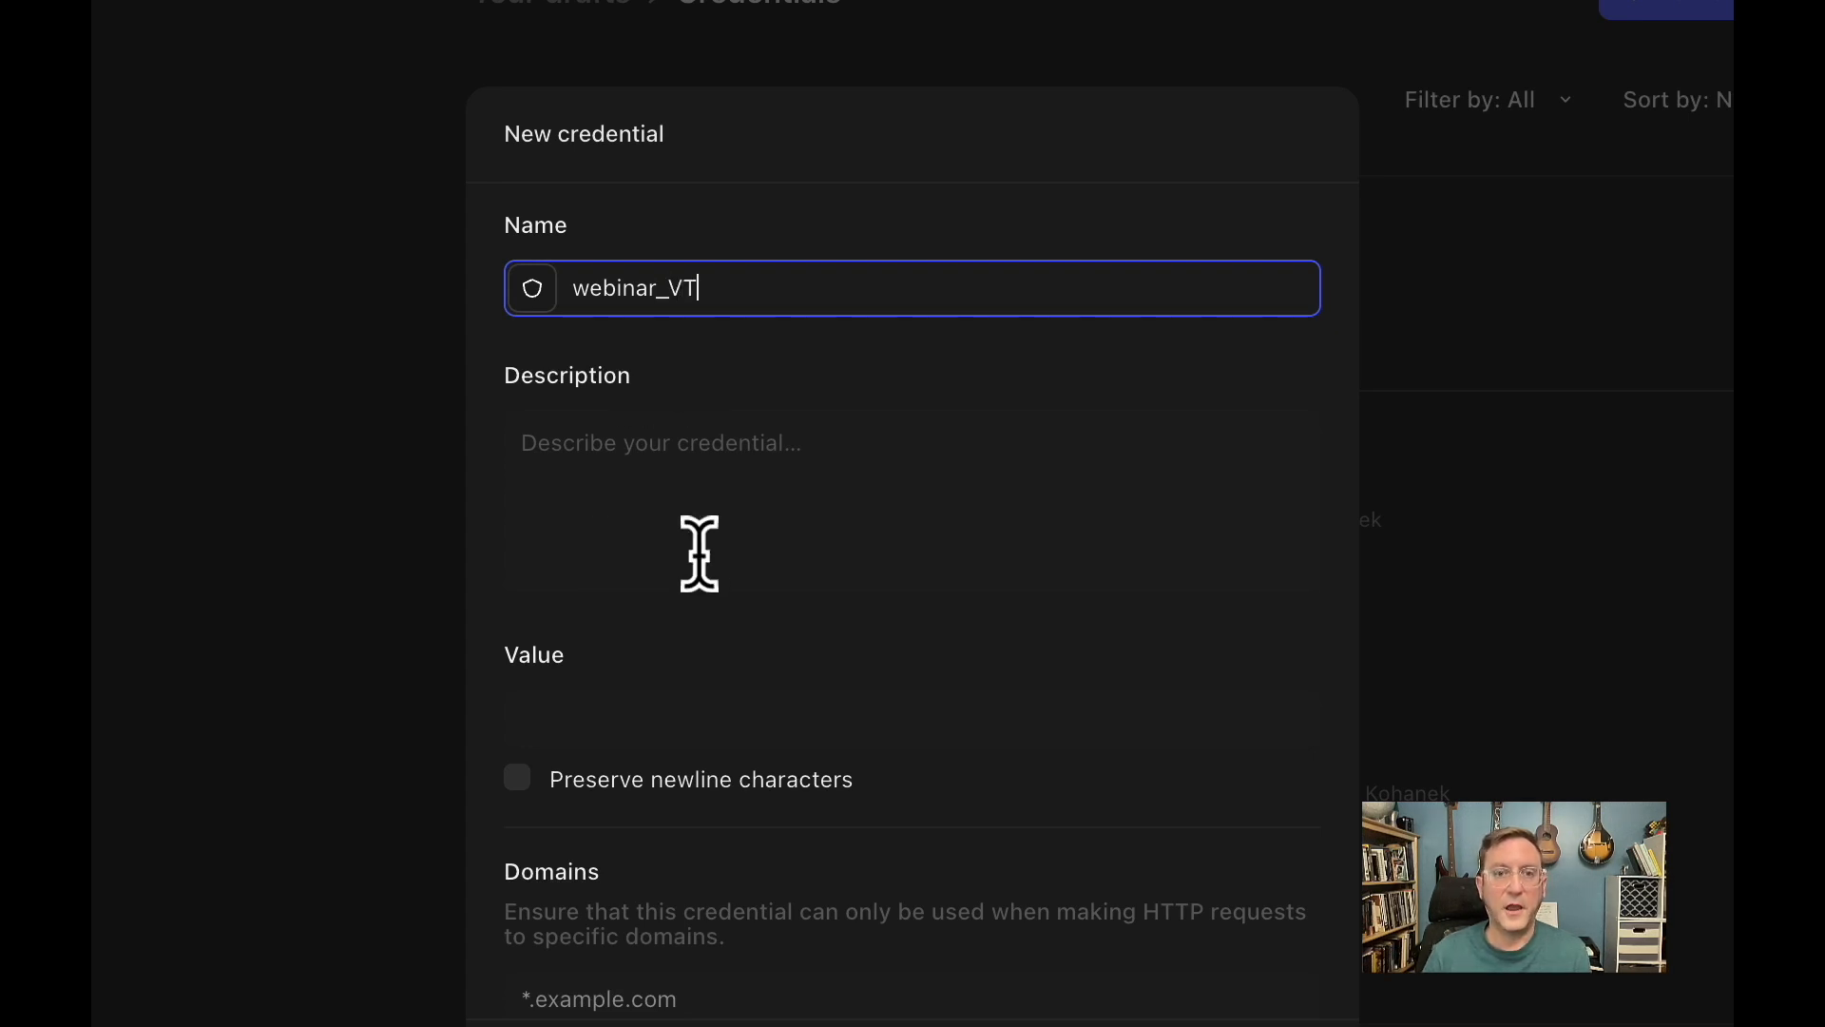
left_click(606, 719)
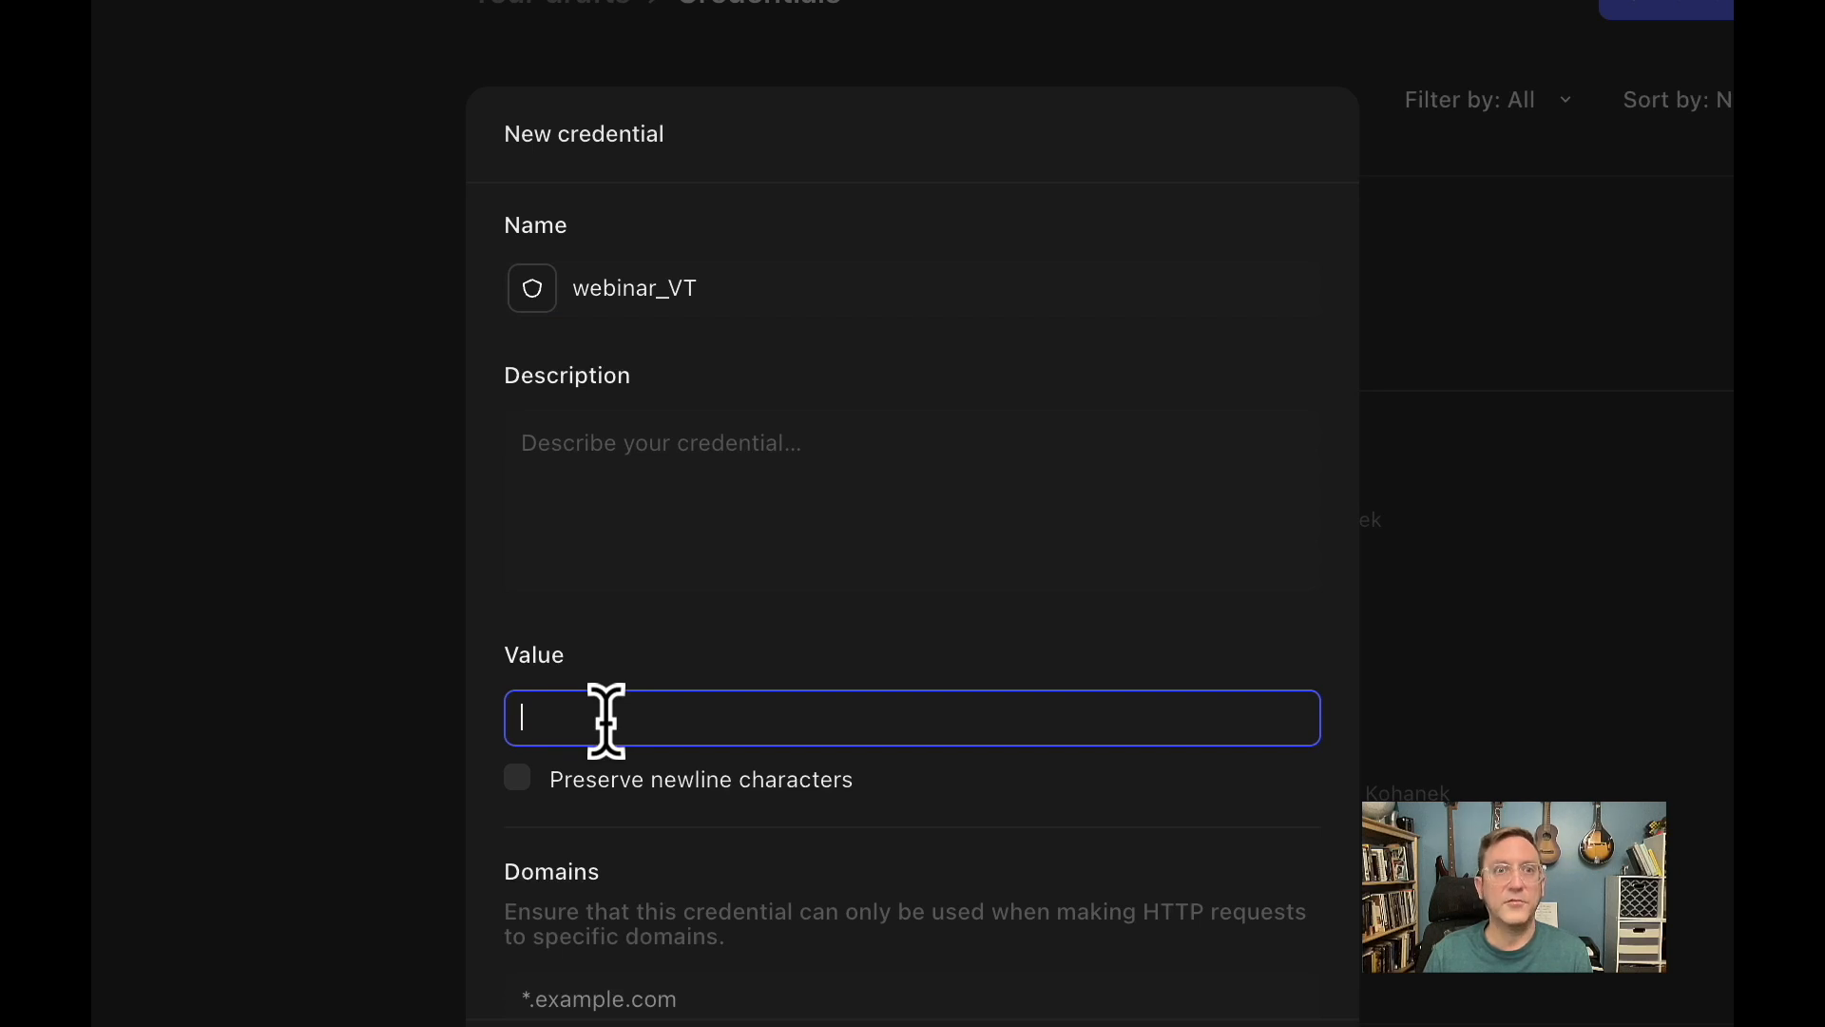
key("ctrl+v")
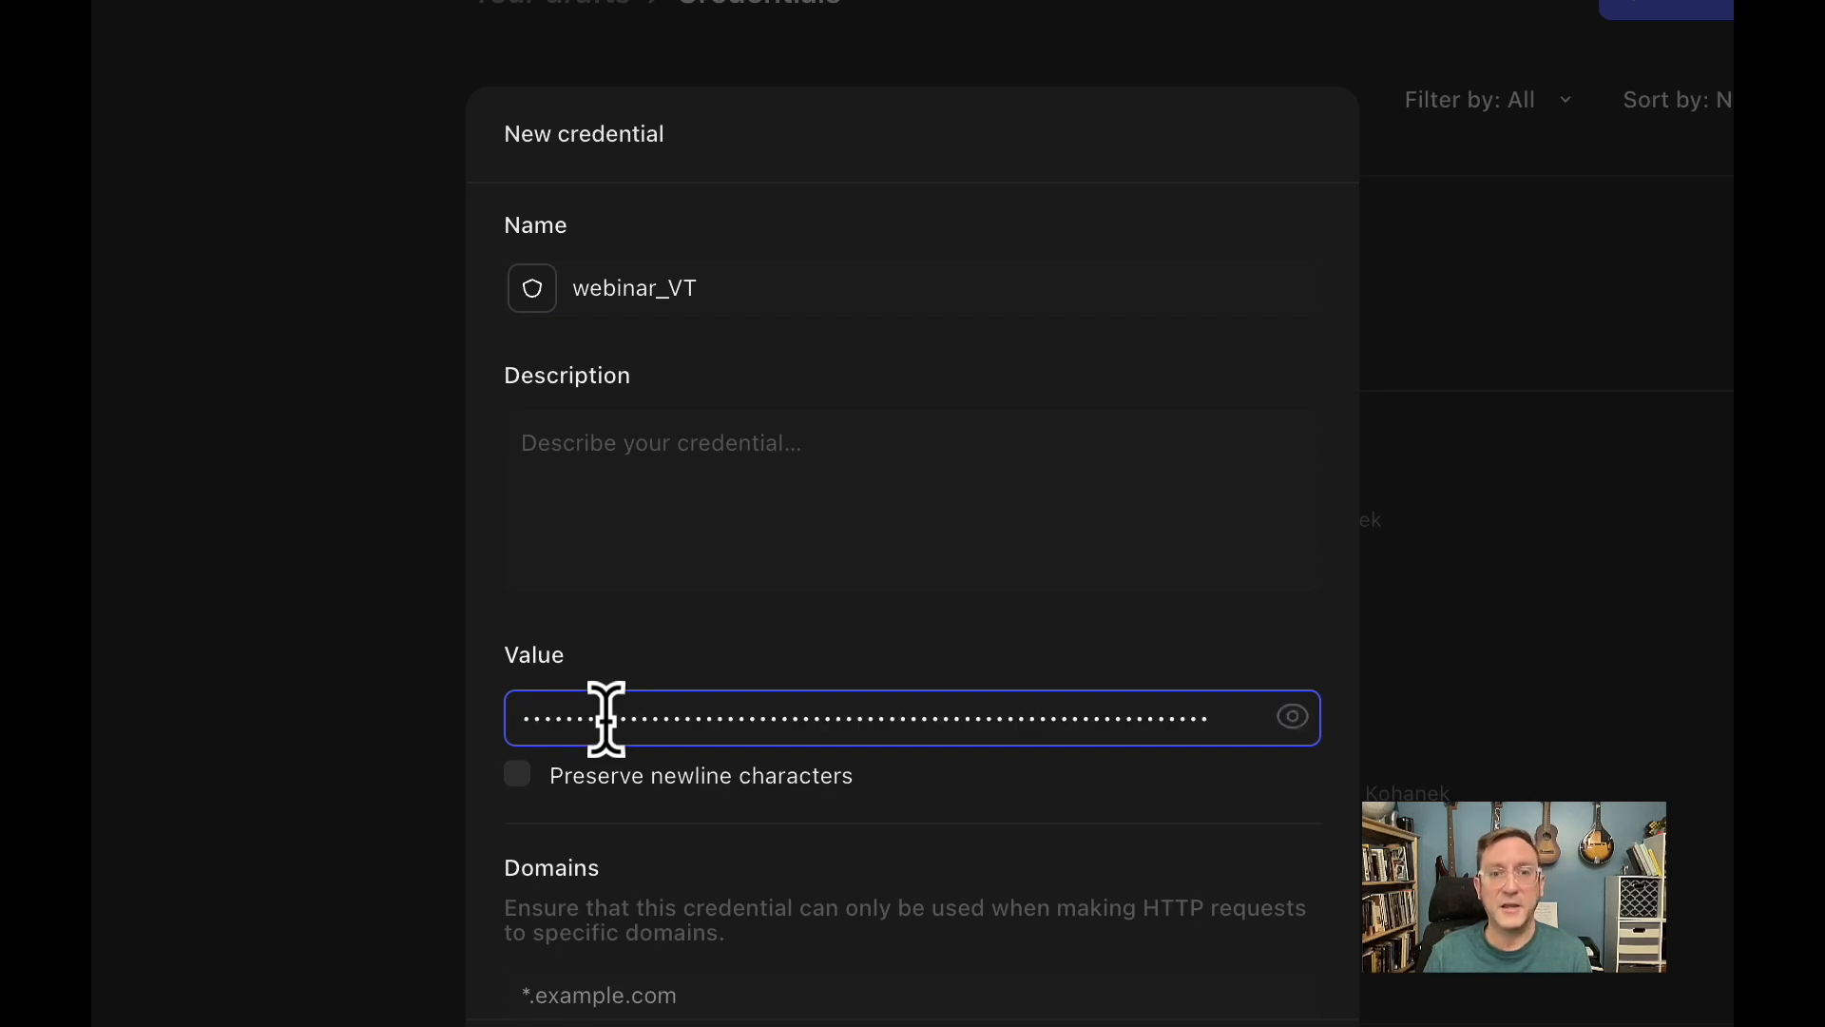
scroll(937, 725, "down", 4)
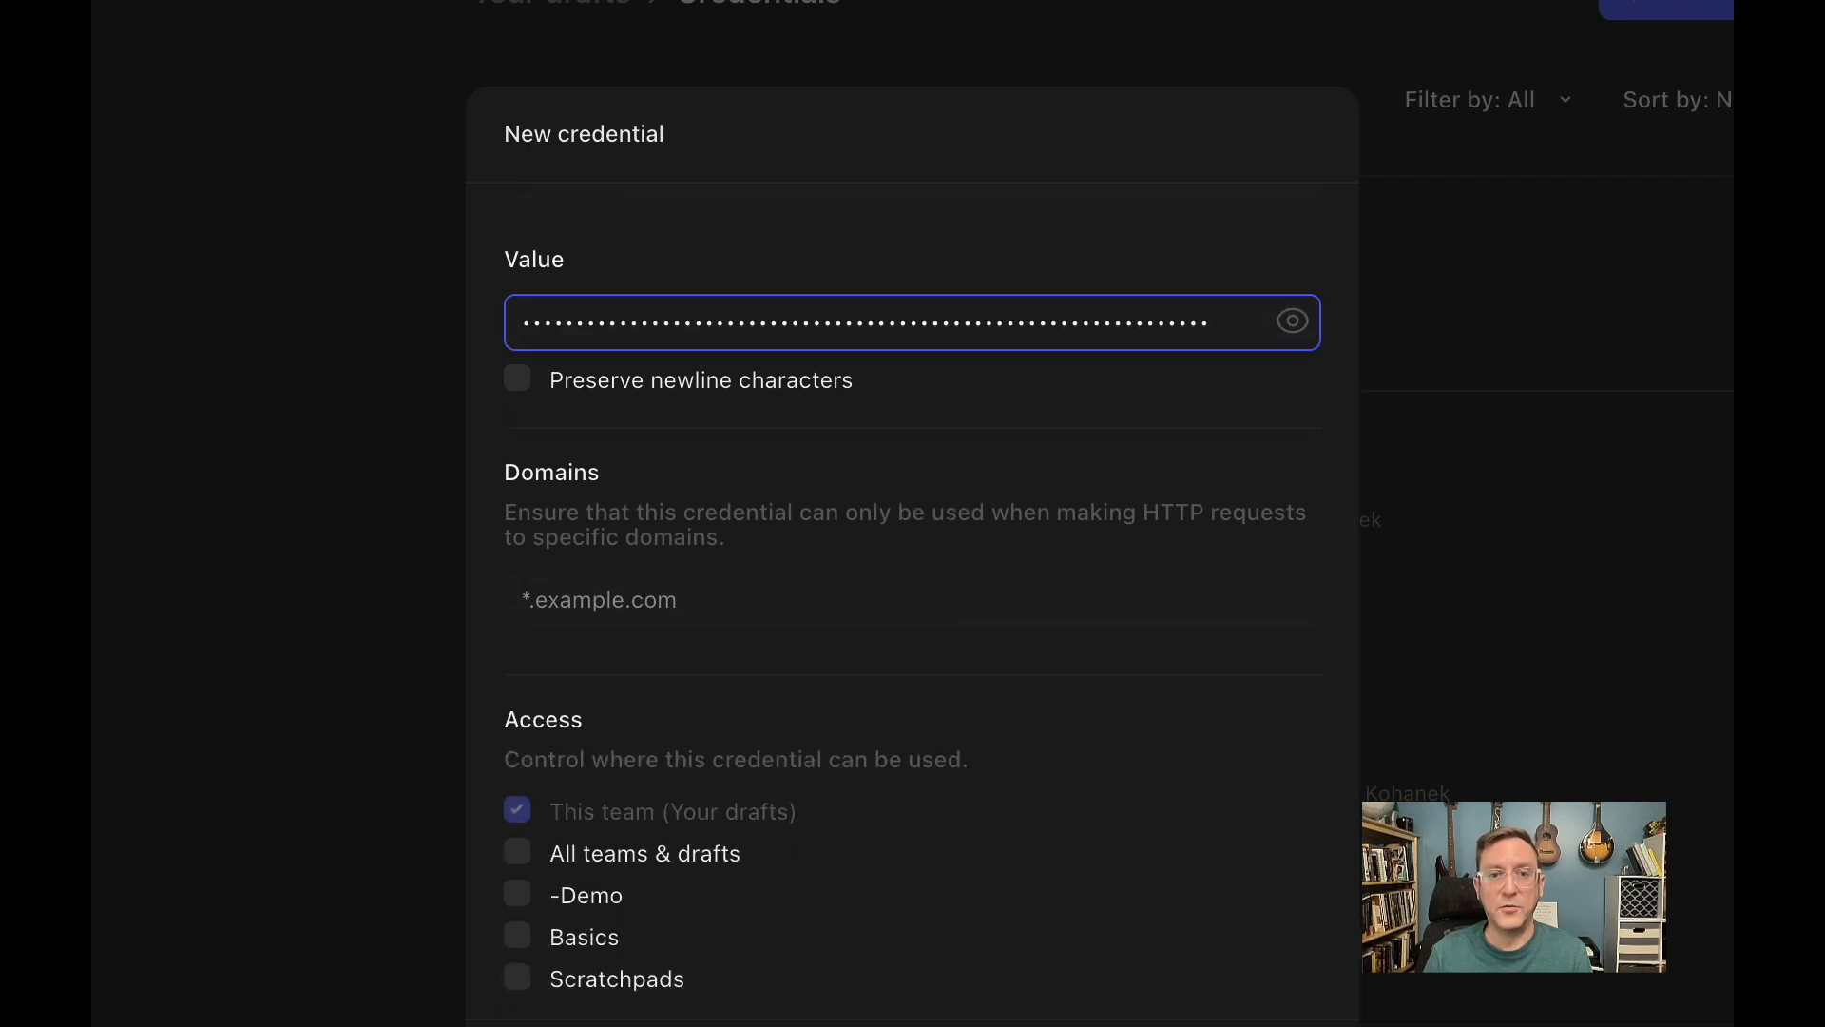
left_click(834, 1026)
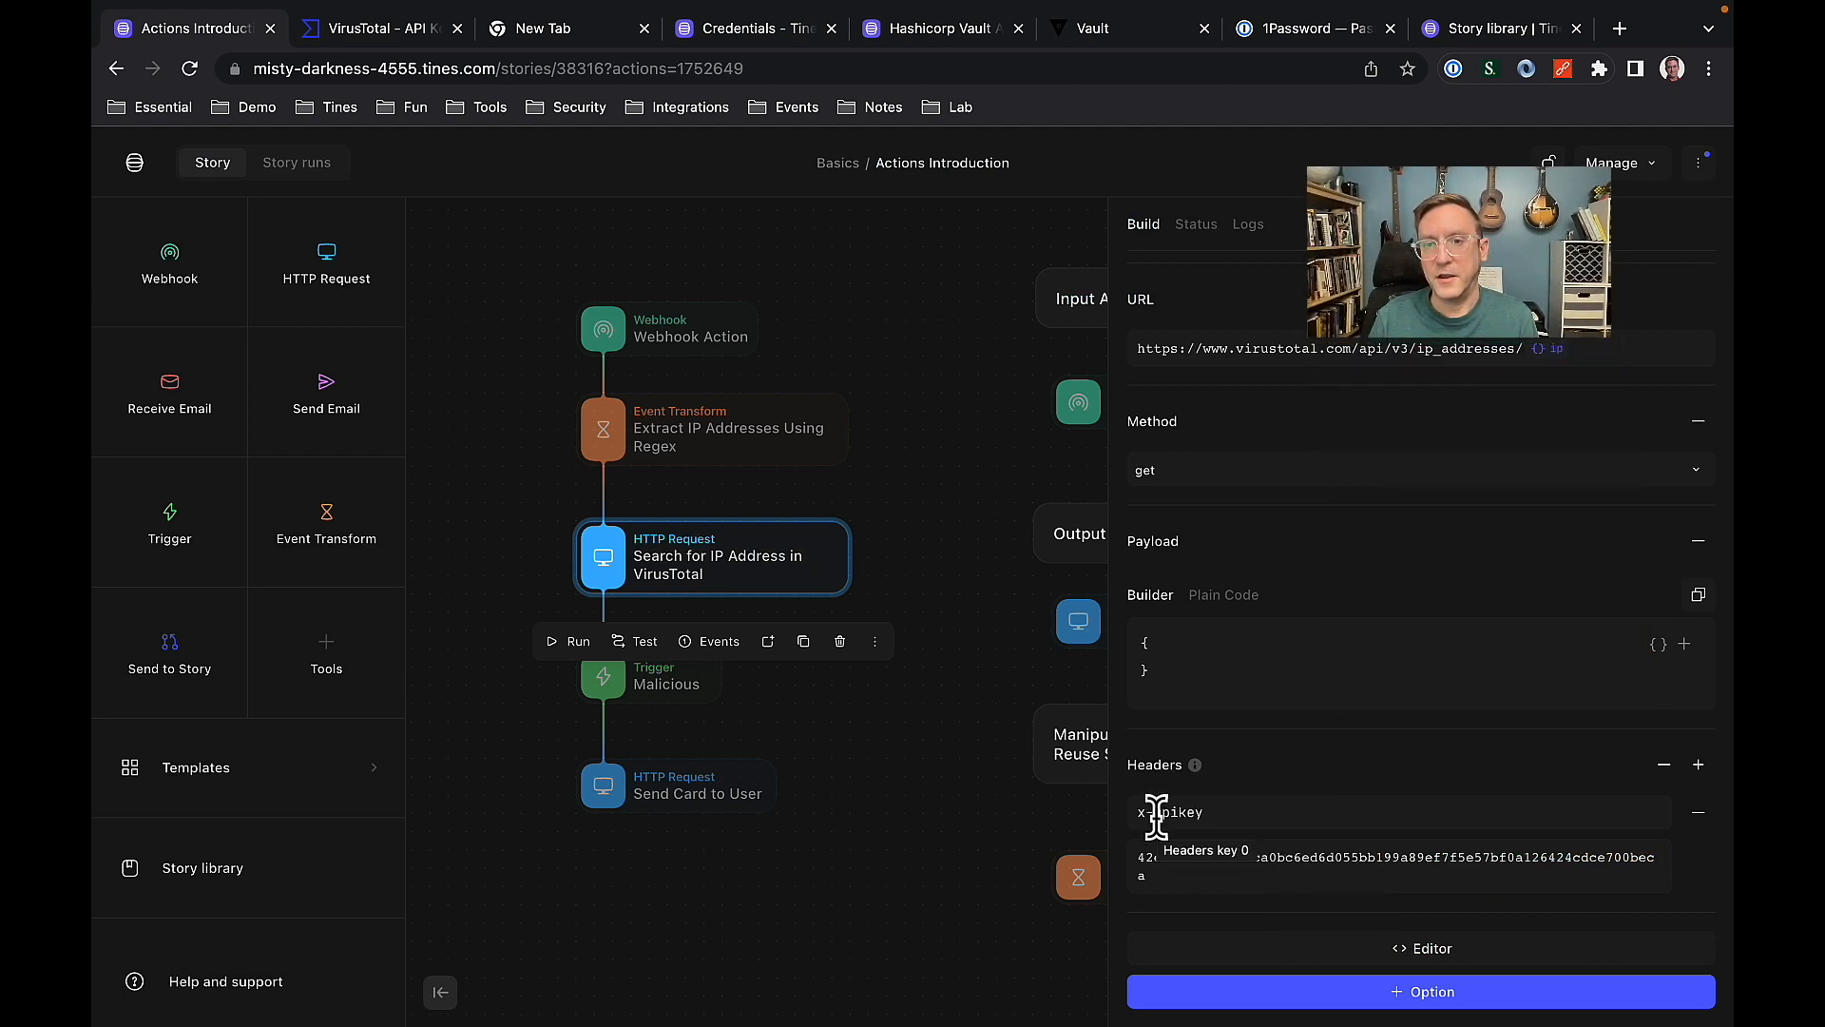
Replace the plain-text x-apikey header value of the VirusTotal IP search action with a formula referencing CREDENTIAL.webinar_vt.
left_click(1176, 874)
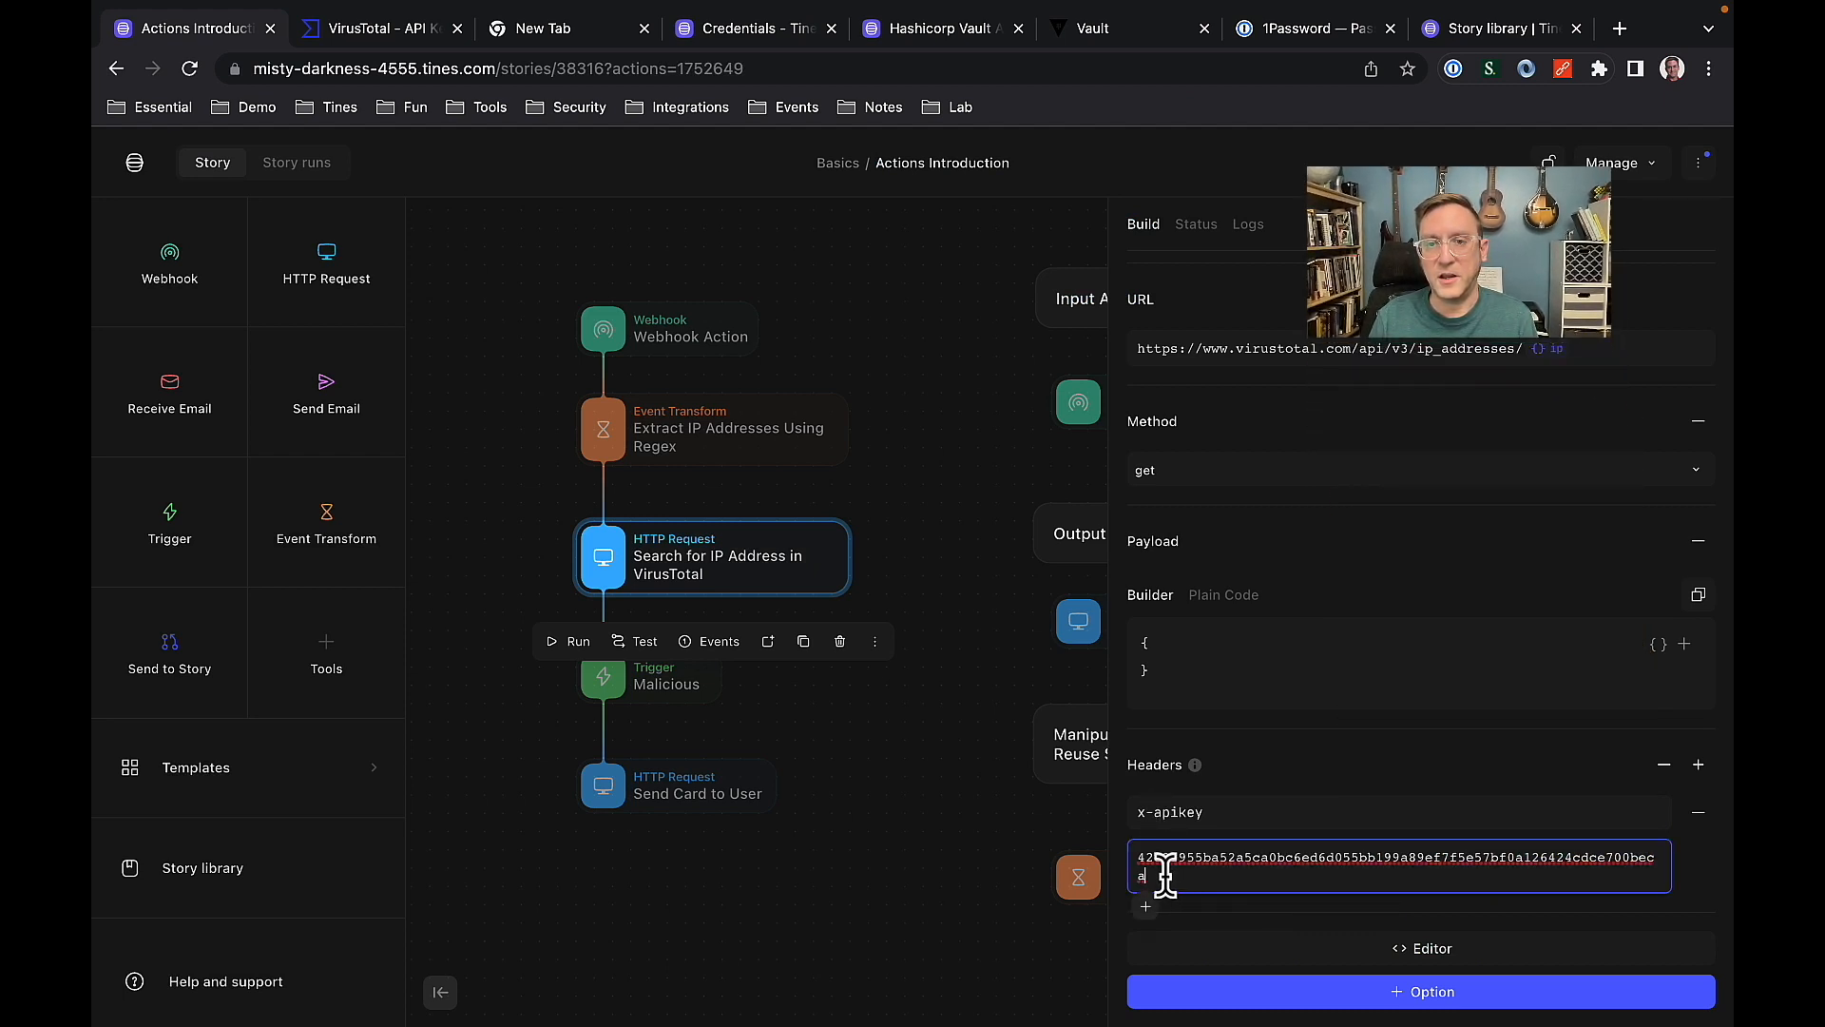
left_click_drag(1176, 874, 1116, 859)
key("BackSpace")
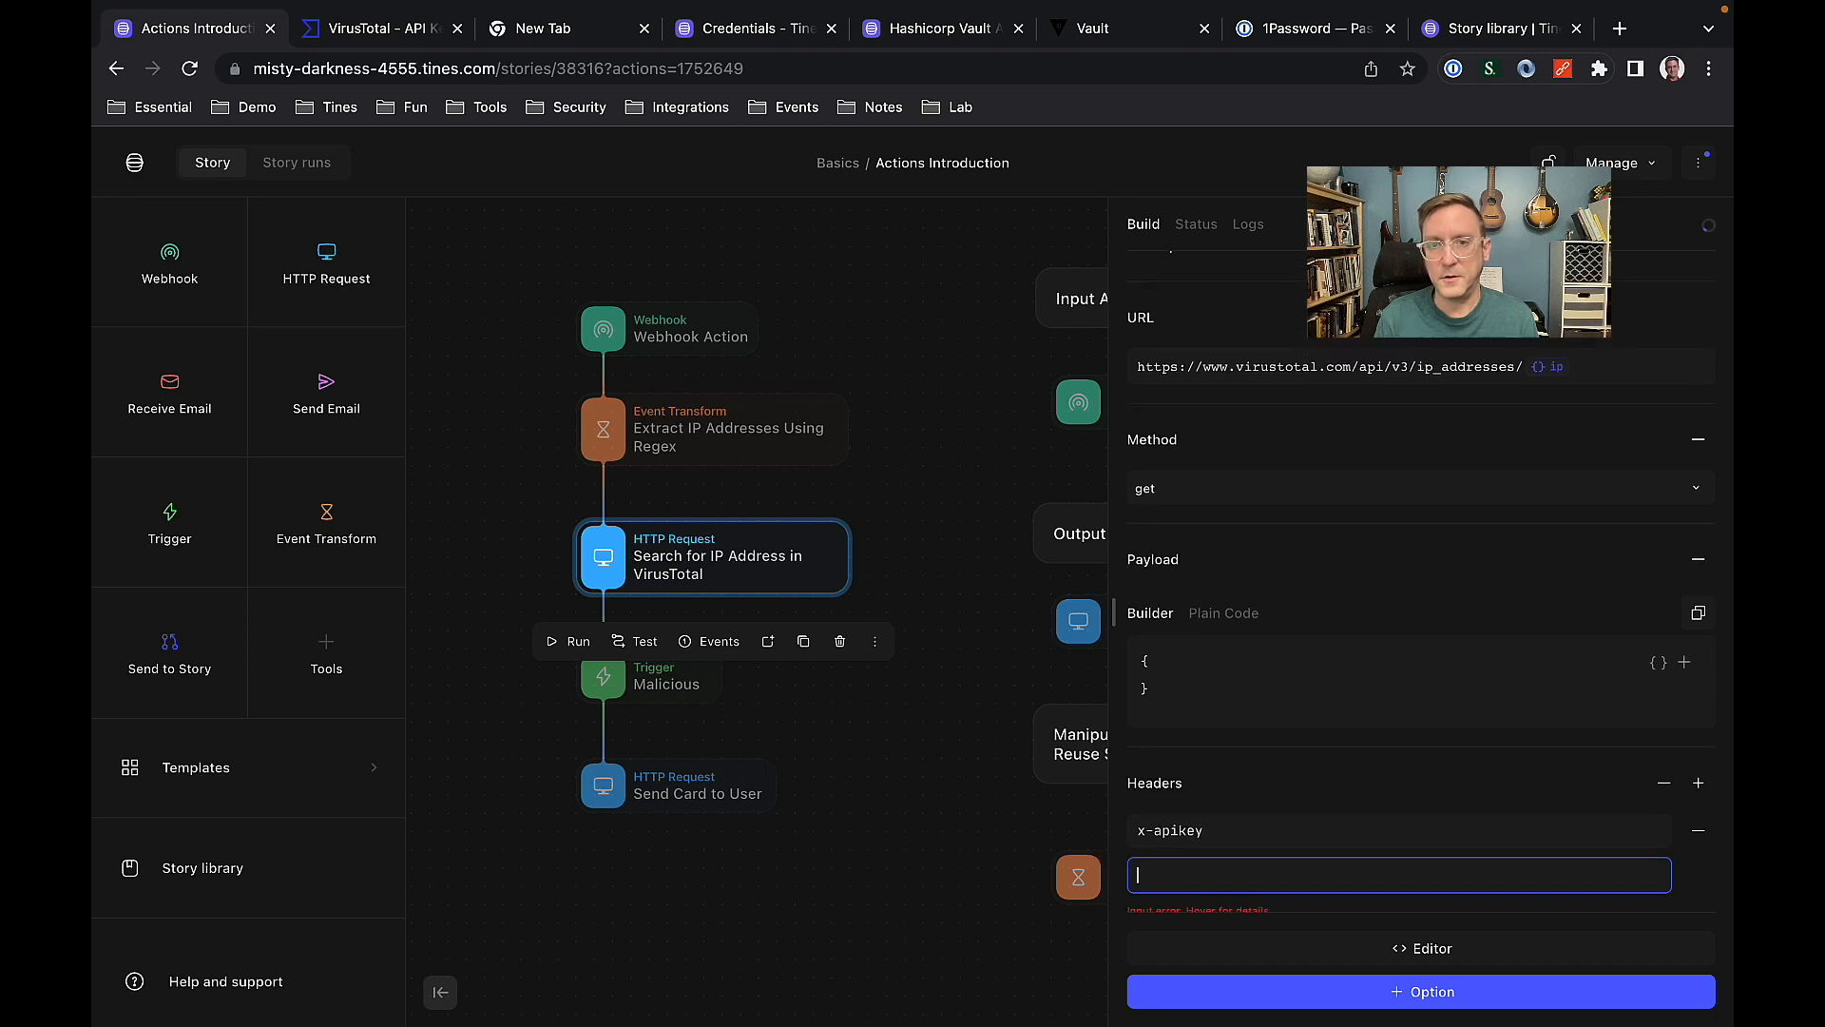
type("{{")
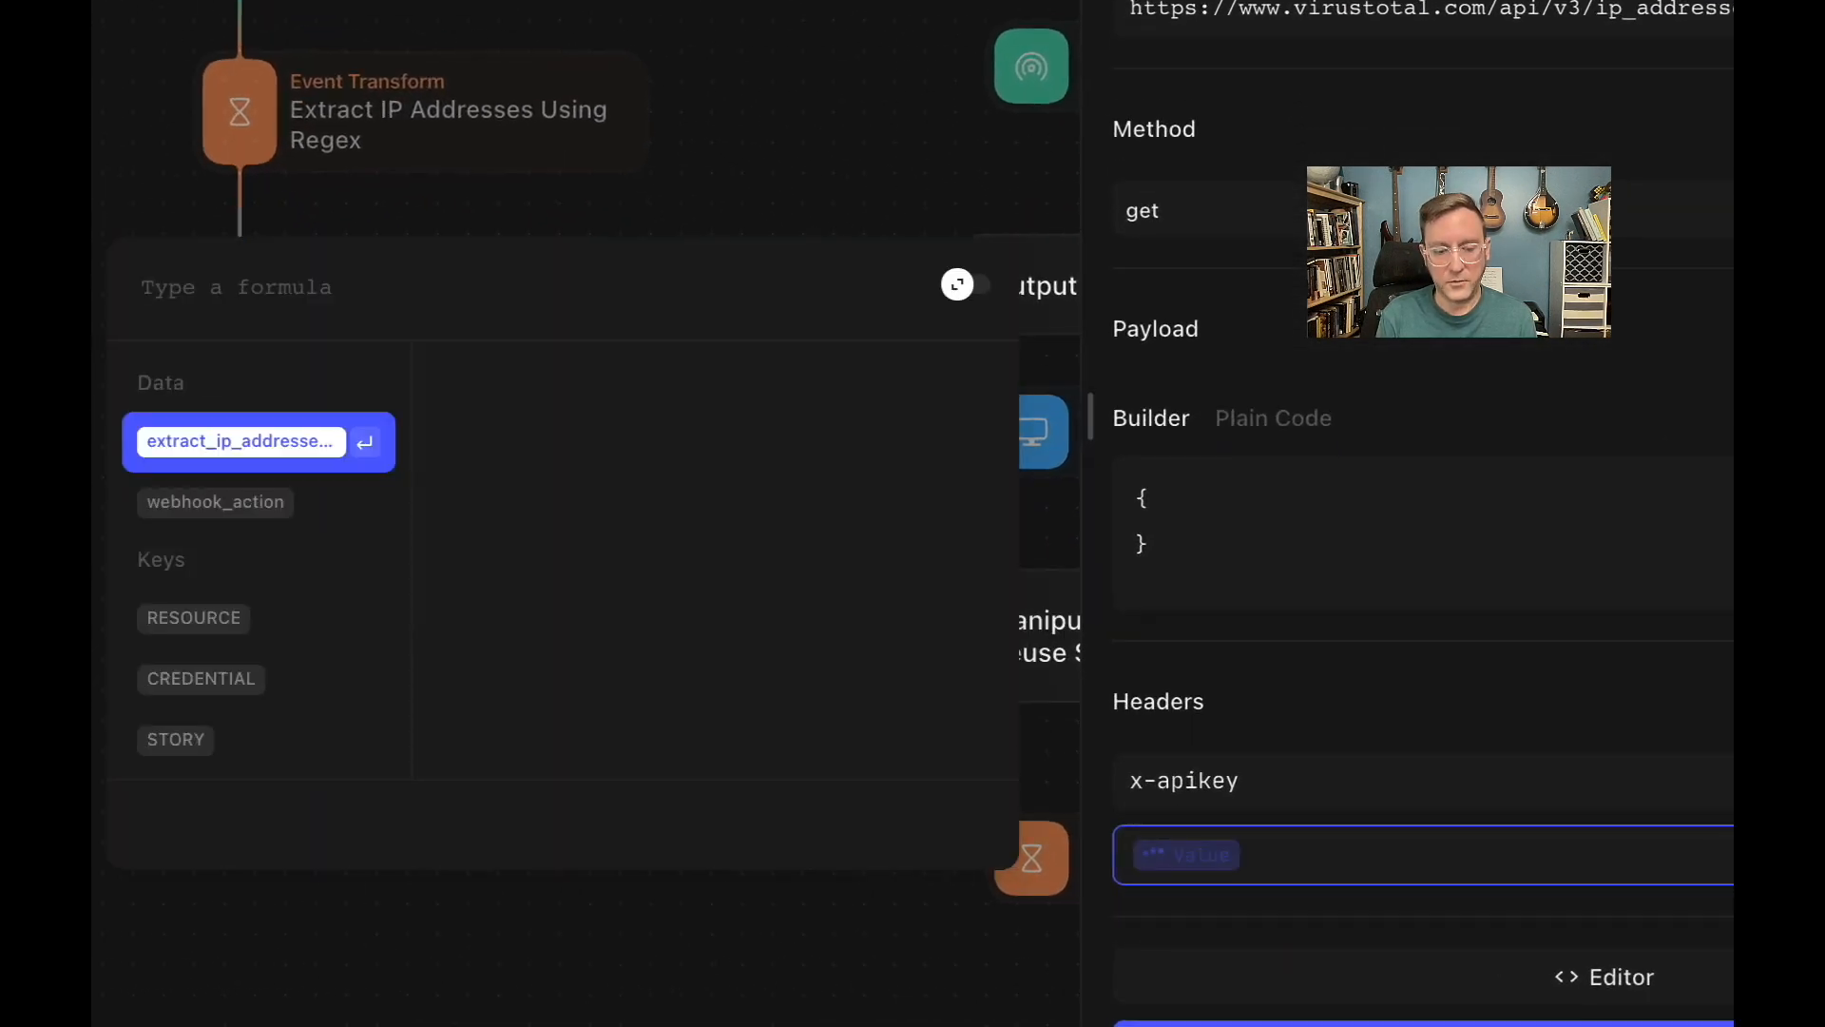
type("cre")
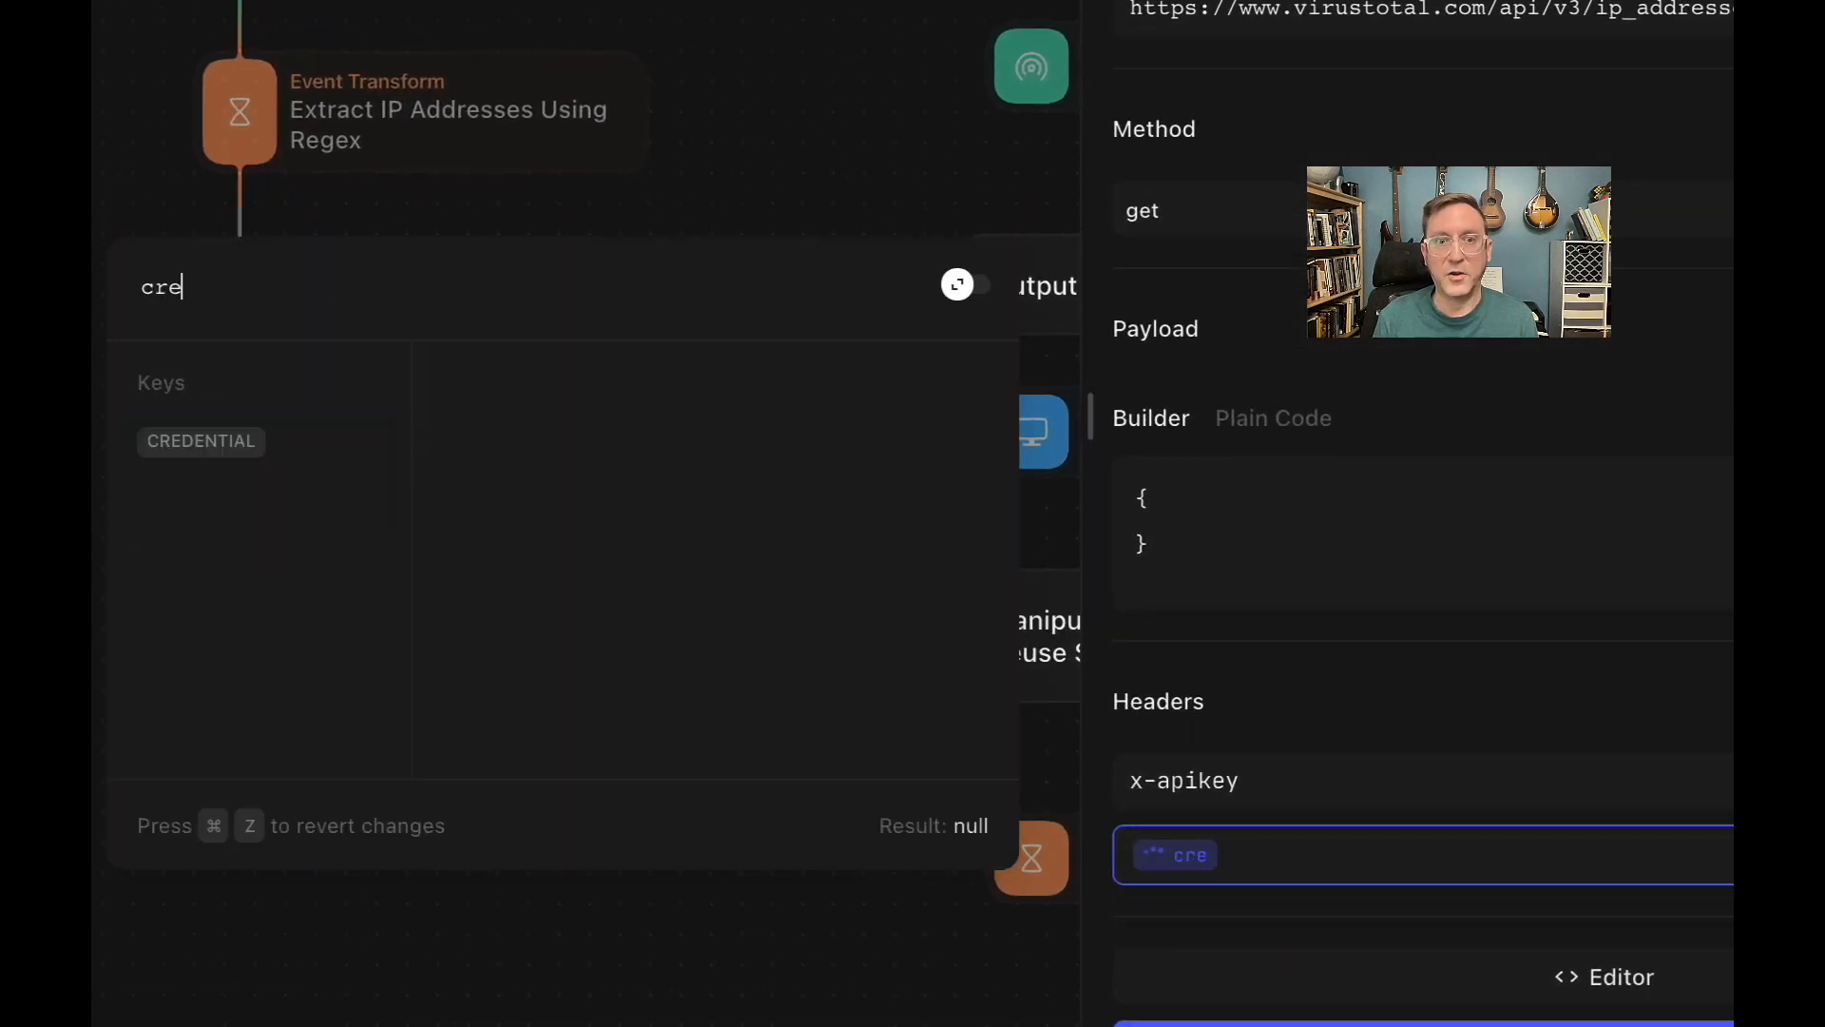
key("Down")
key("Return")
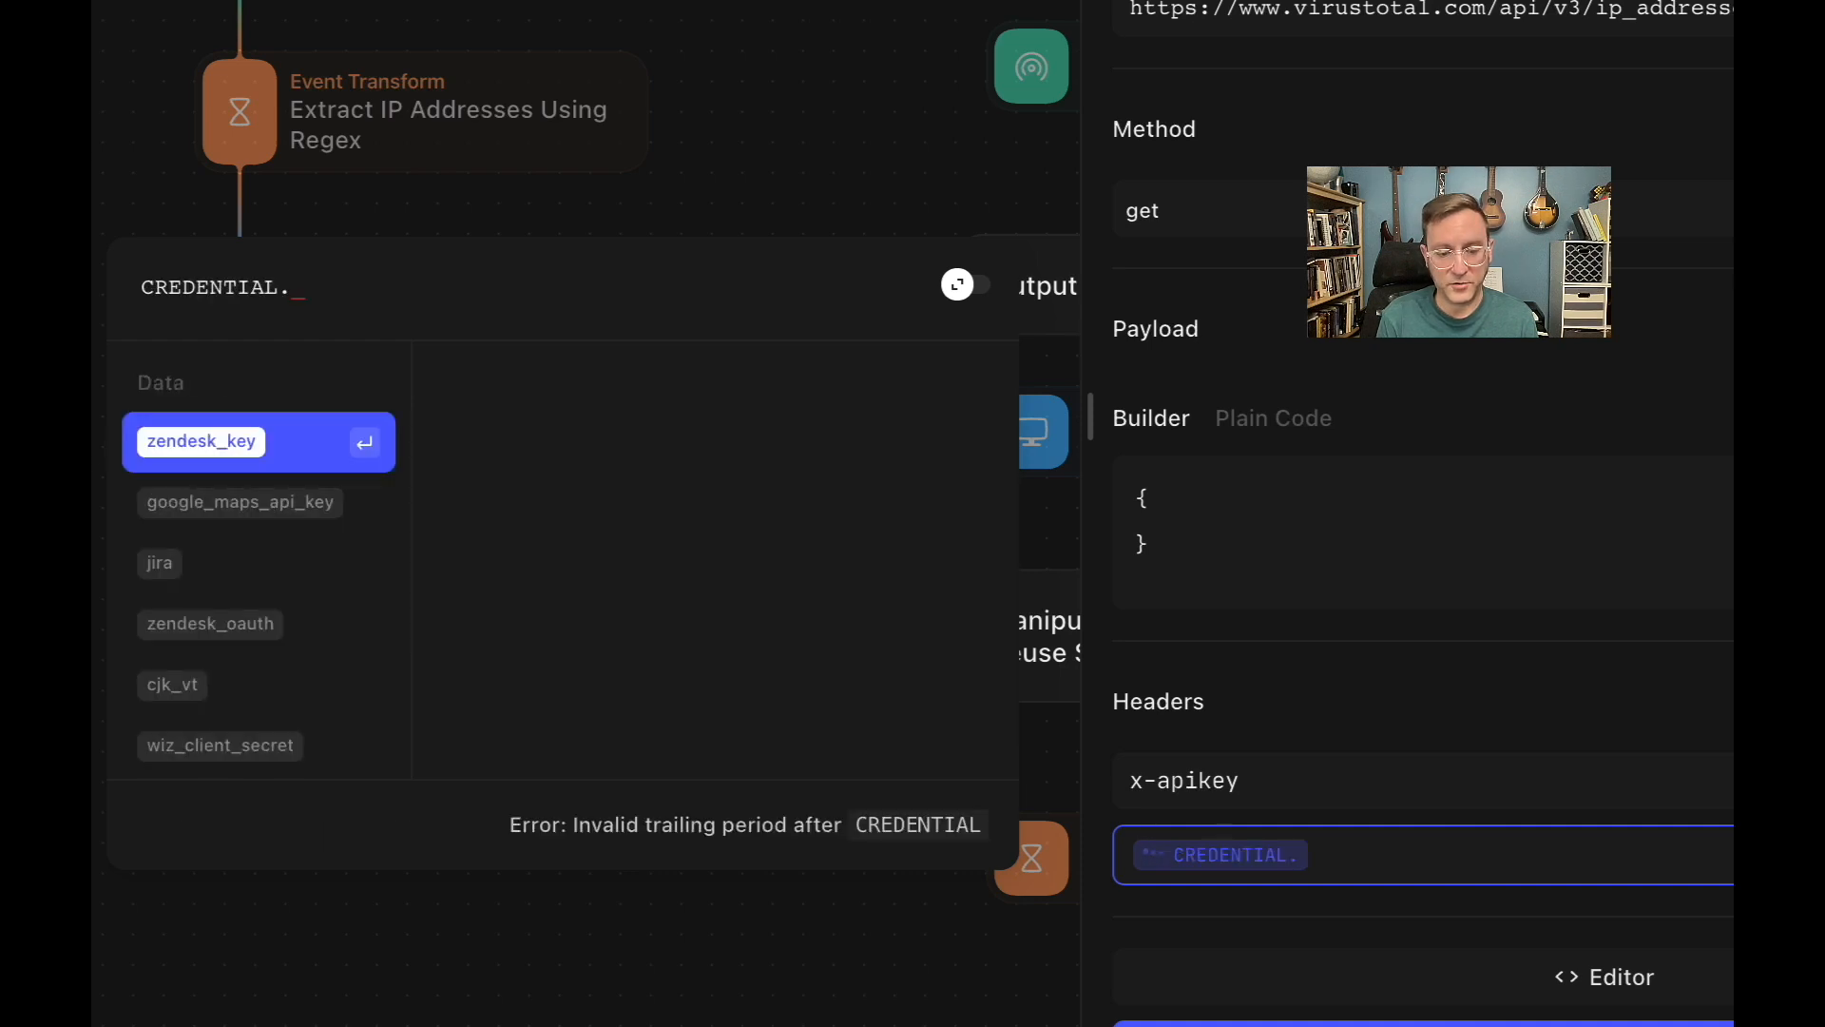
type("we")
key("Down")
key("Return")
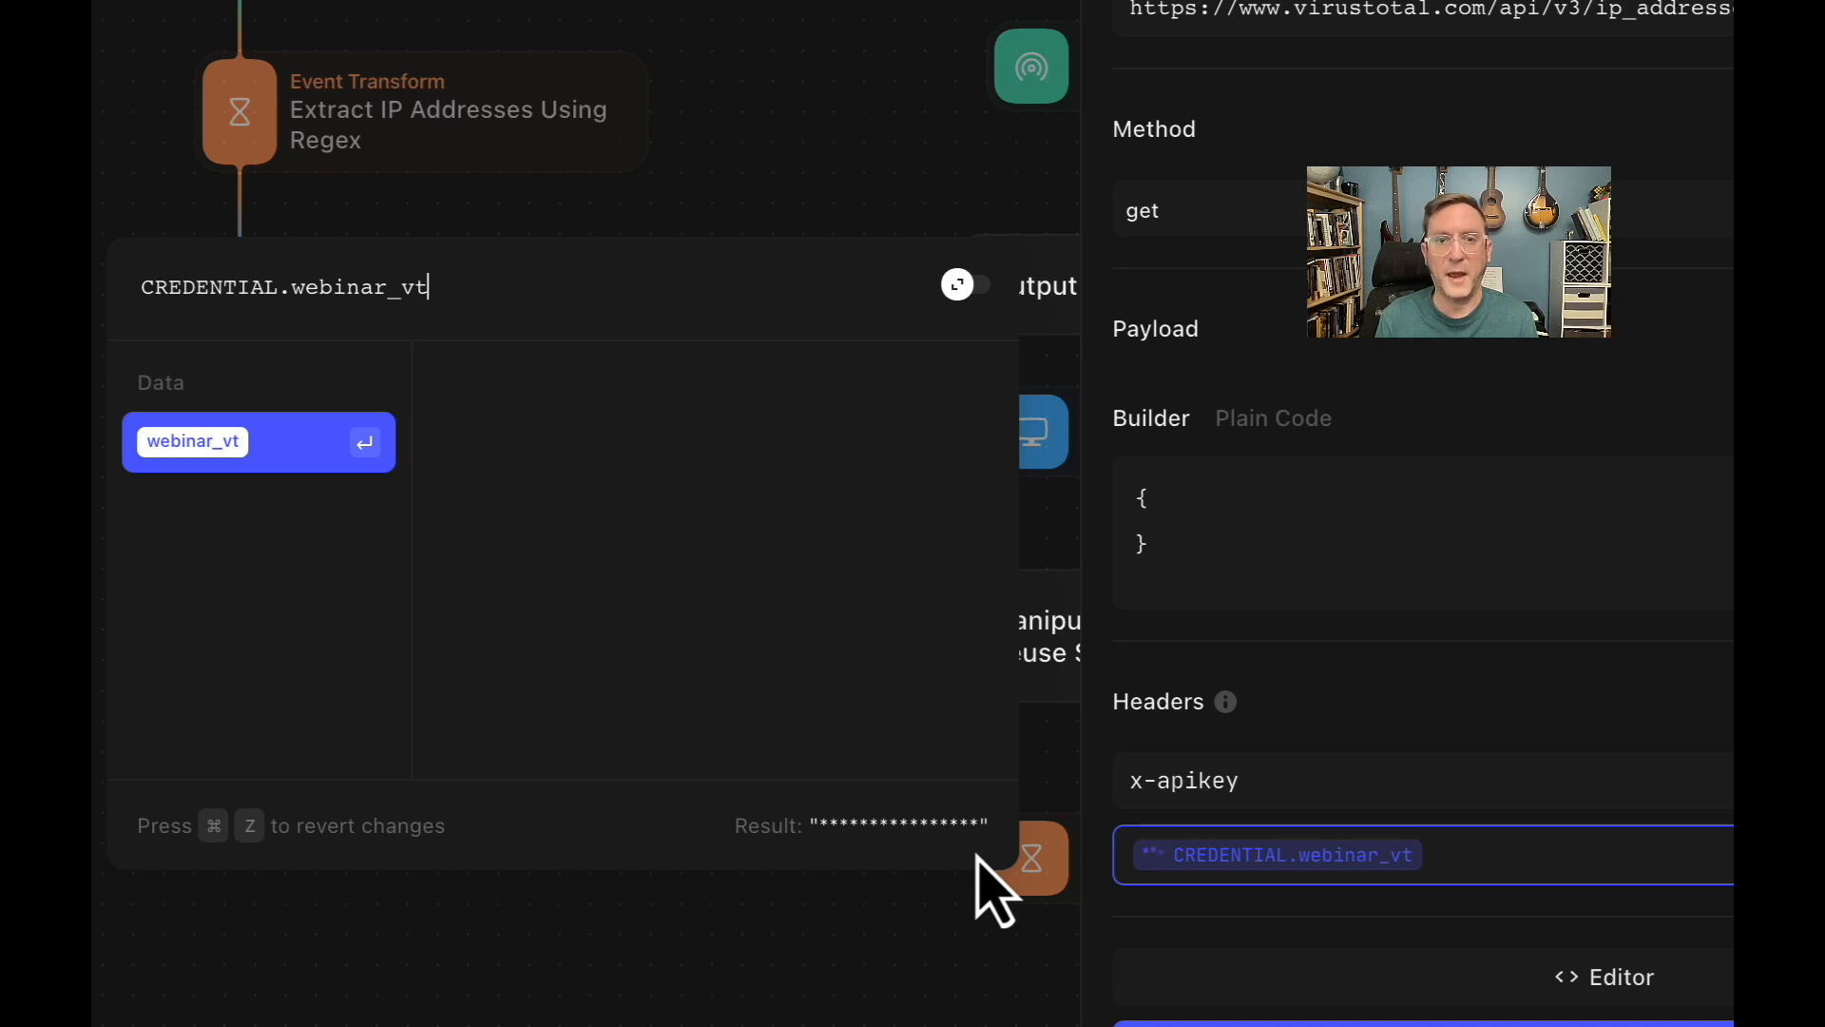
key("Escape")
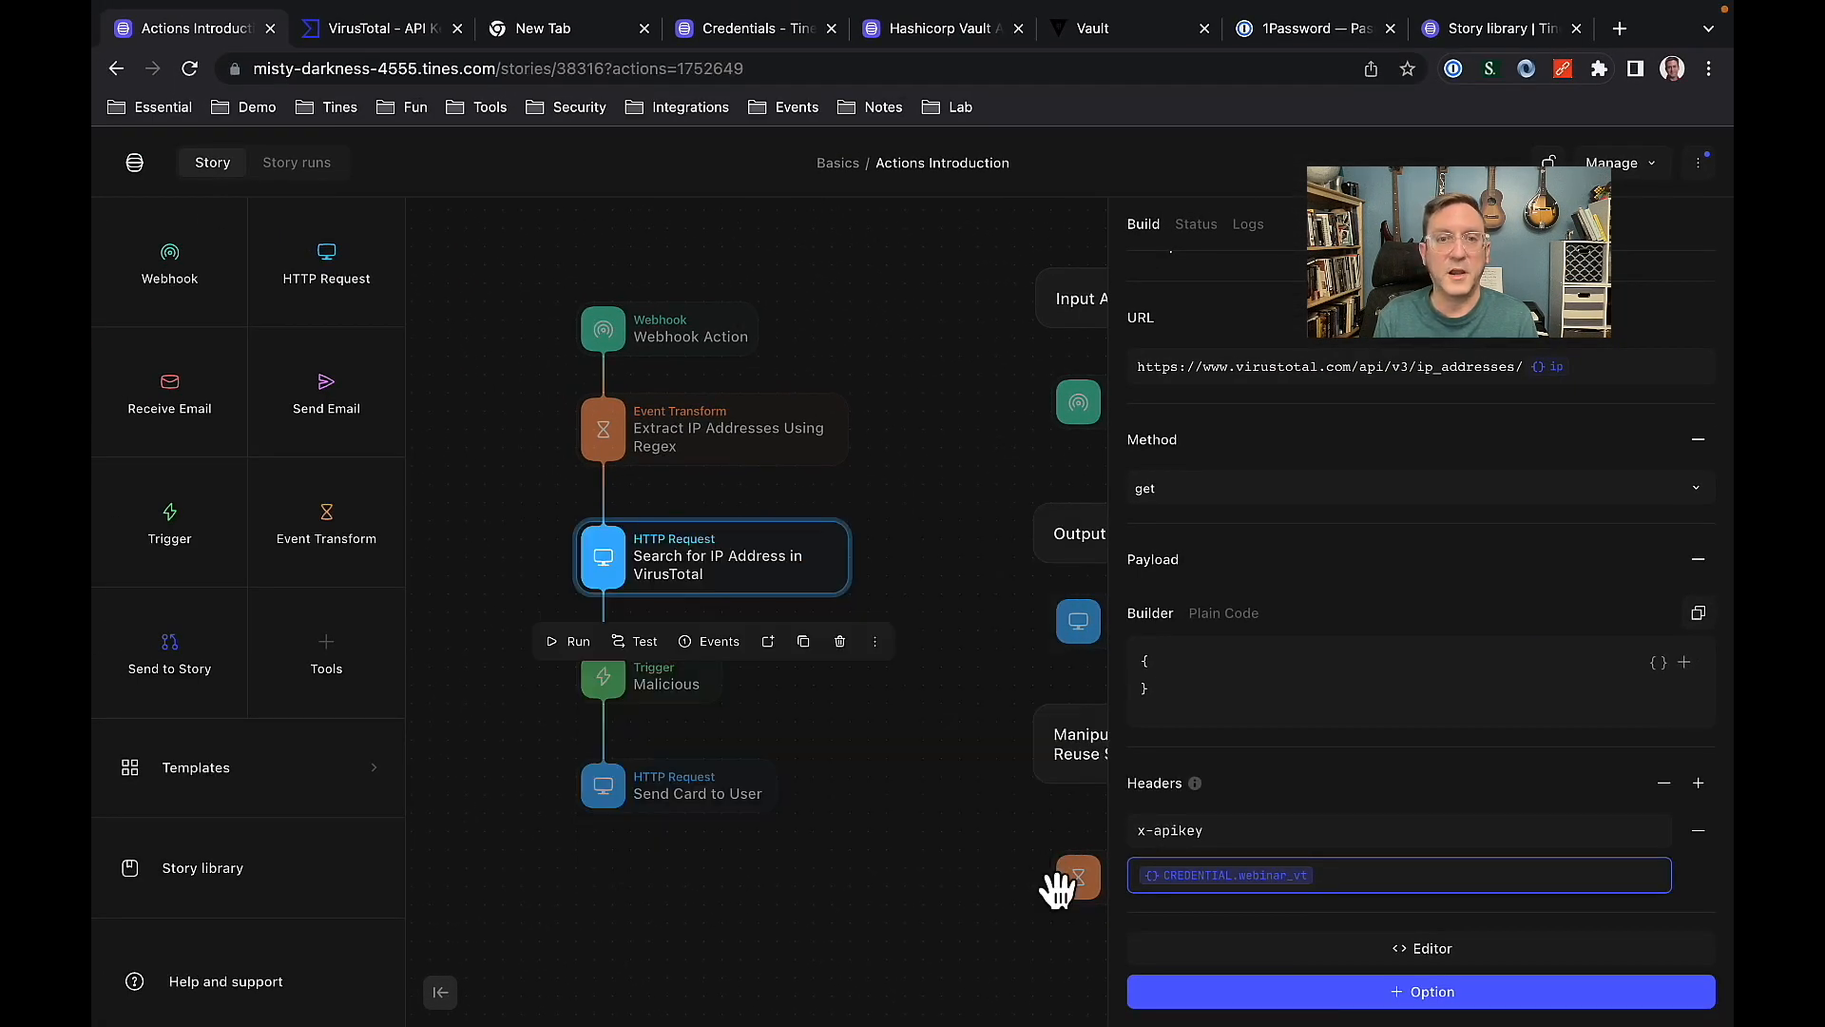
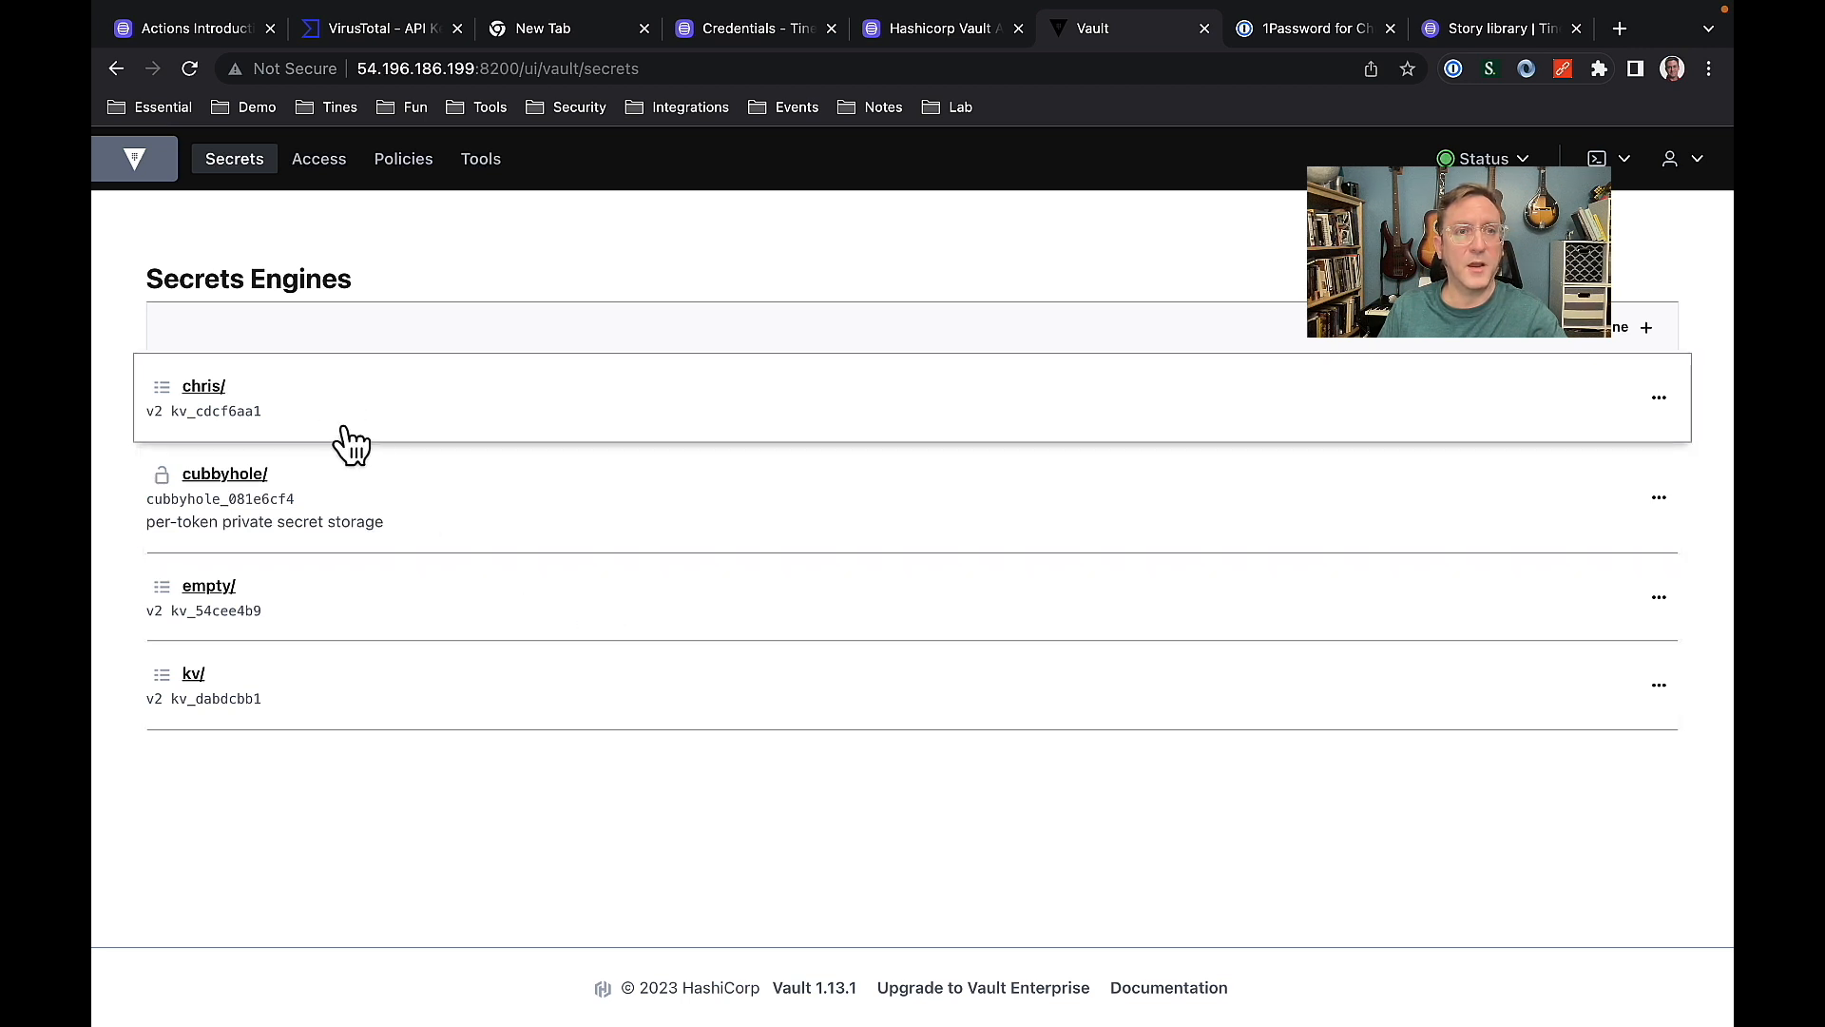
Open the first version 2 key-value secrets engine in HashiCorp Vault to view its stored secrets.
left_click(206, 387)
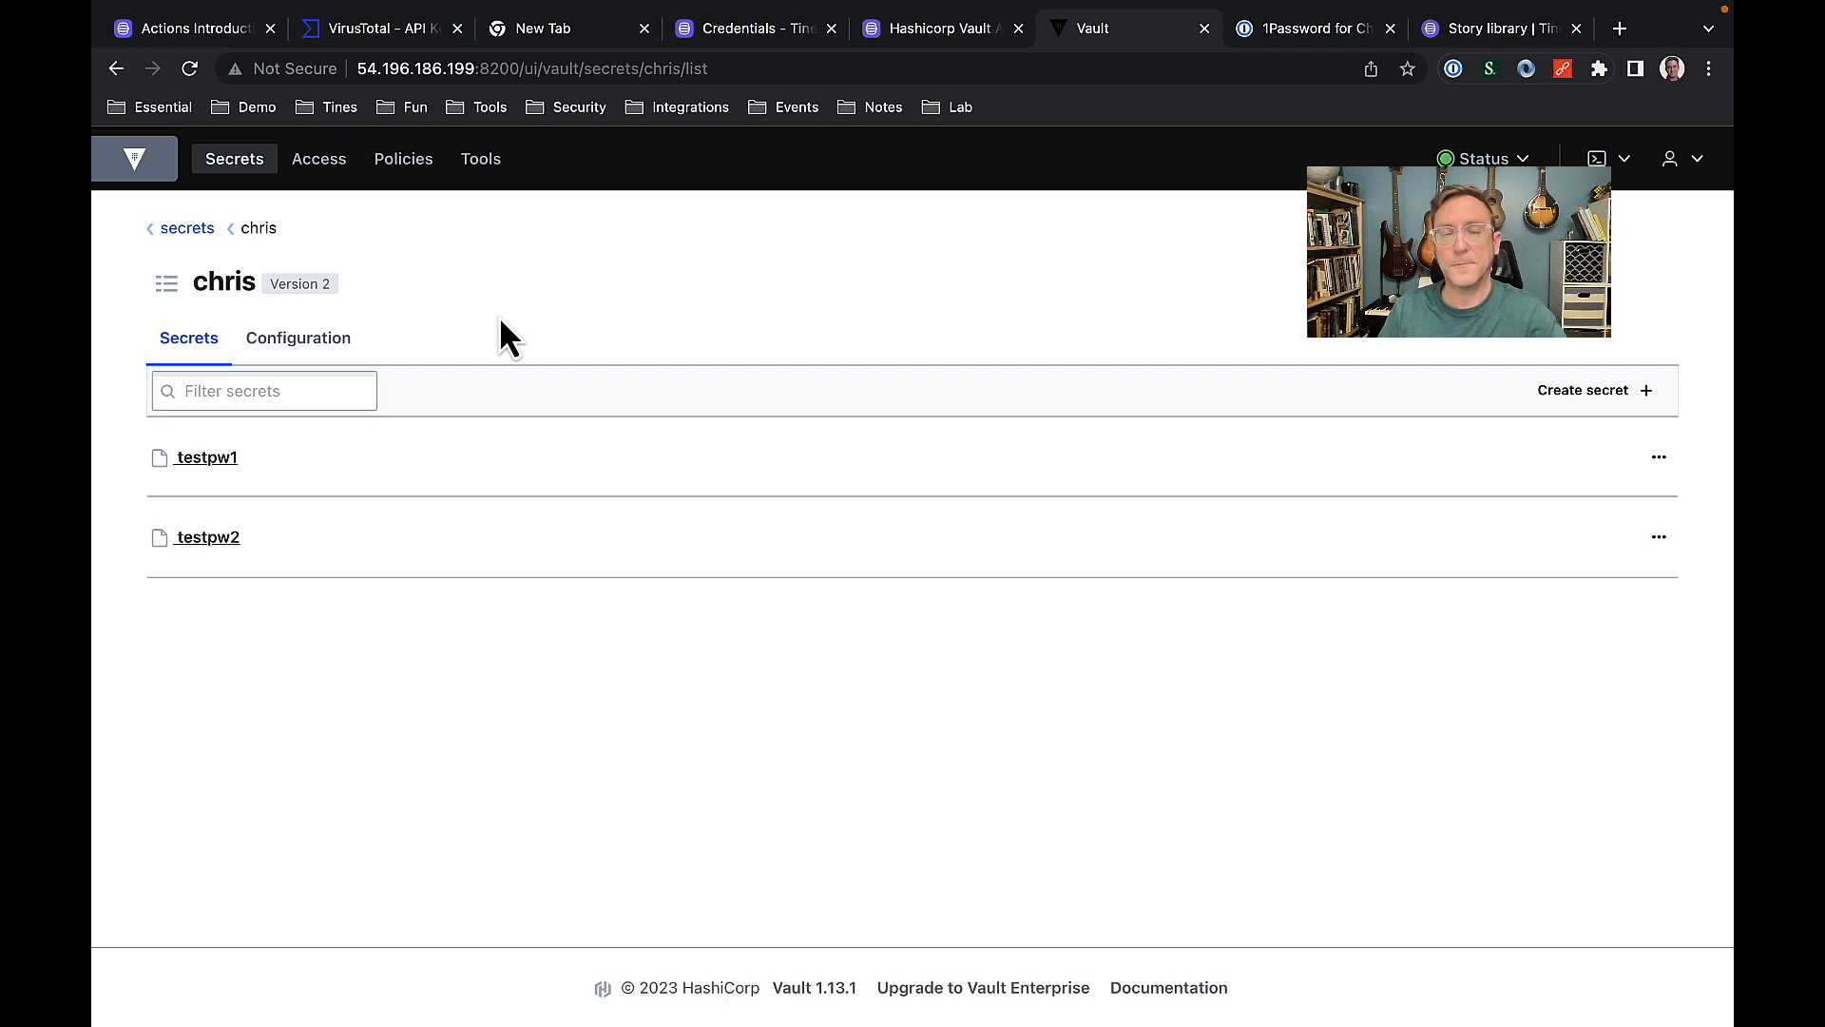
Switch to 1Password and start creating a Connect server for the Other infrastructure secrets integration.
left_click(1277, 29)
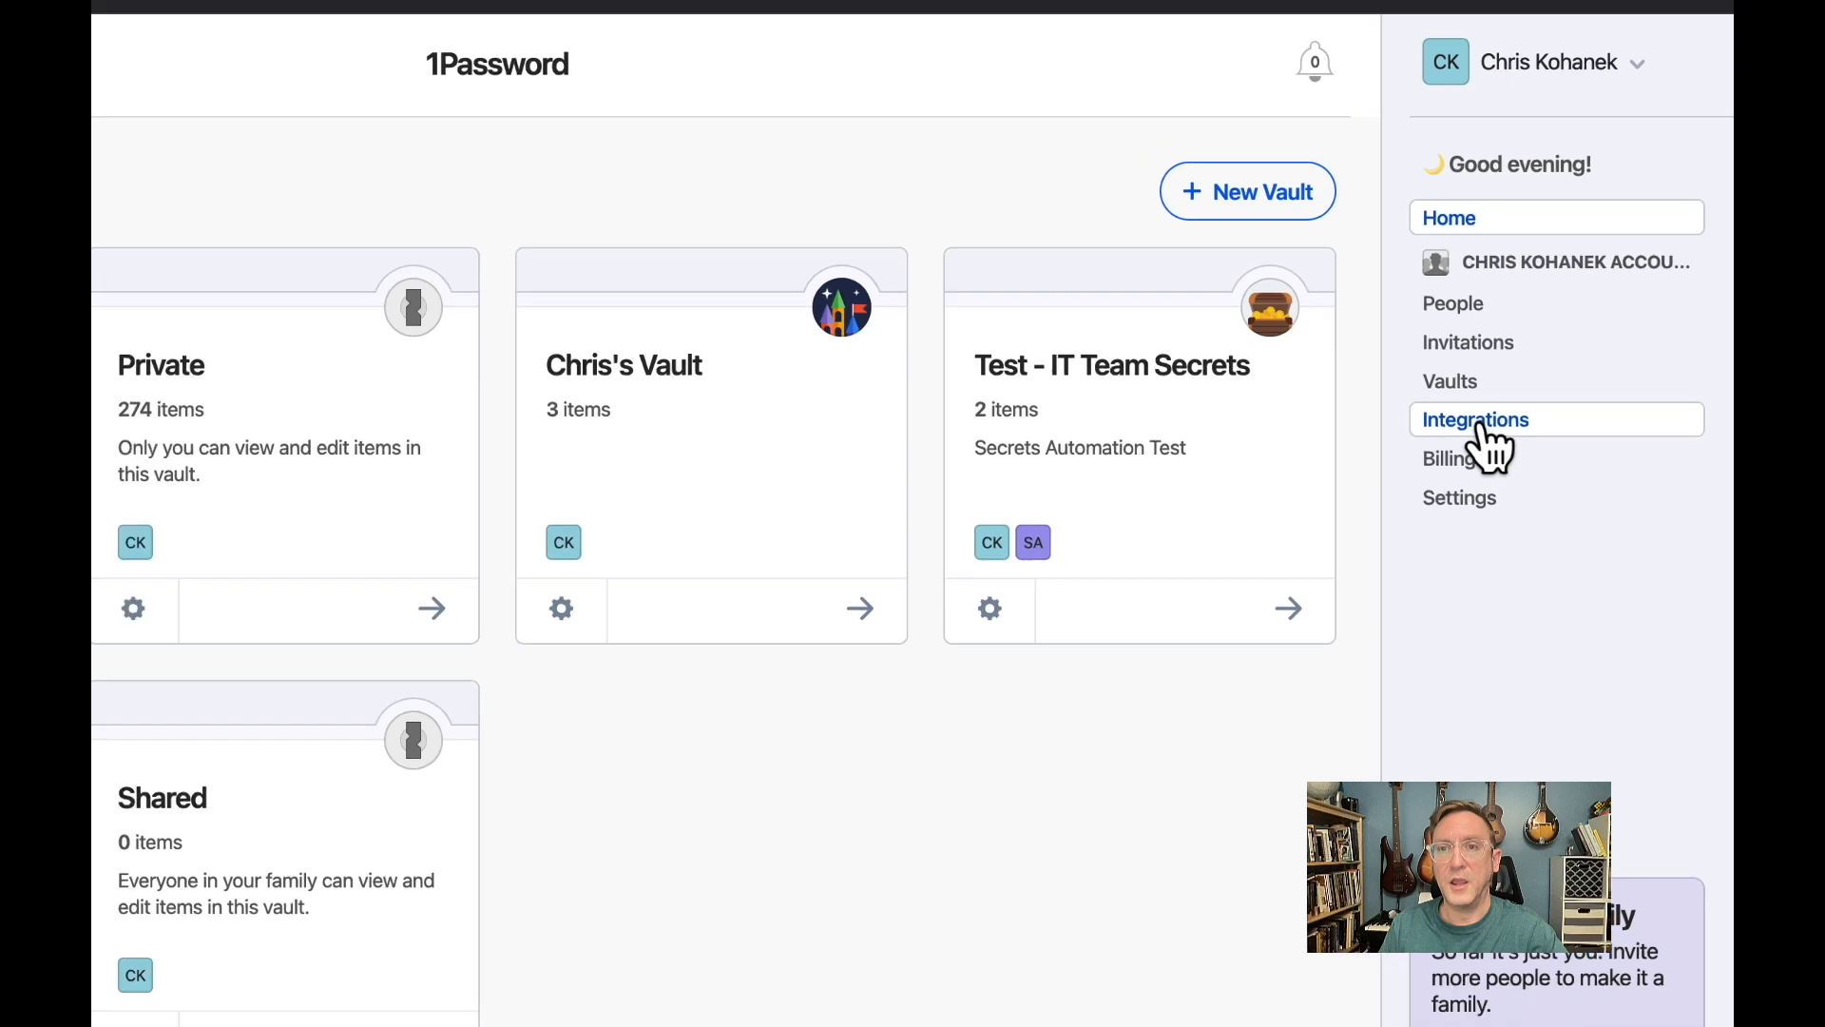
left_click(1482, 425)
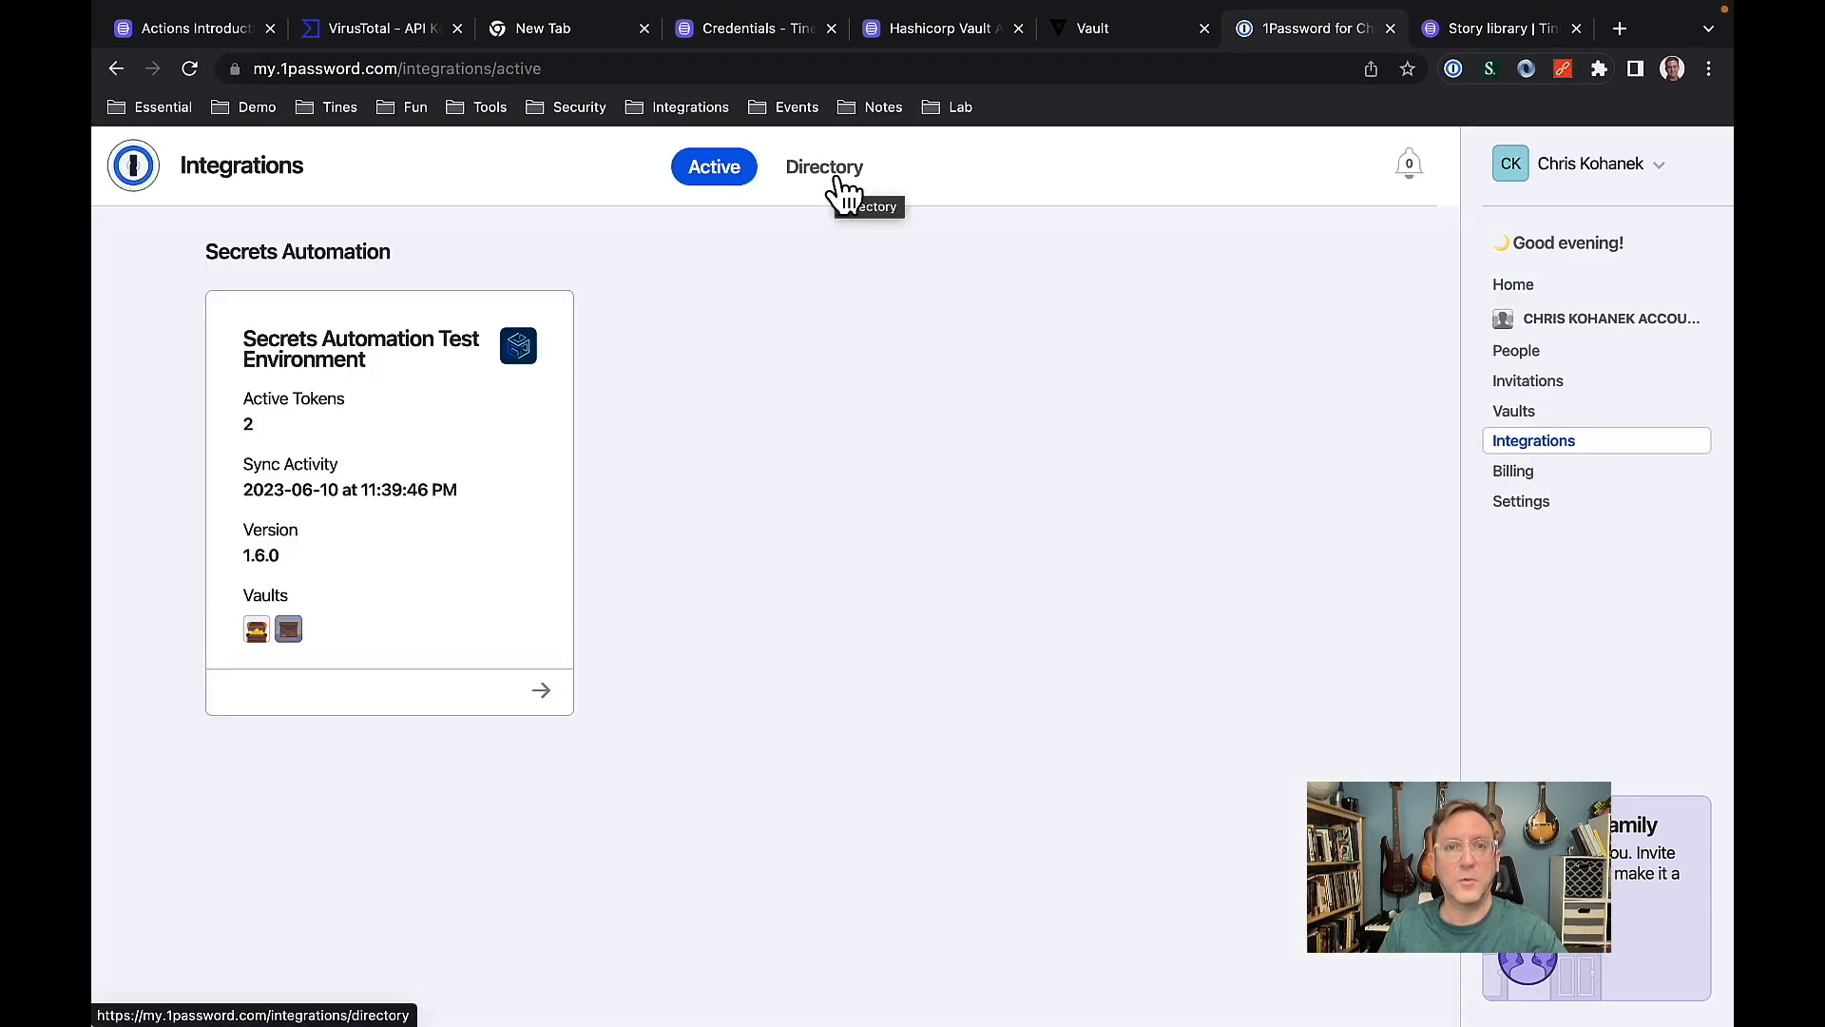
left_click(810, 187)
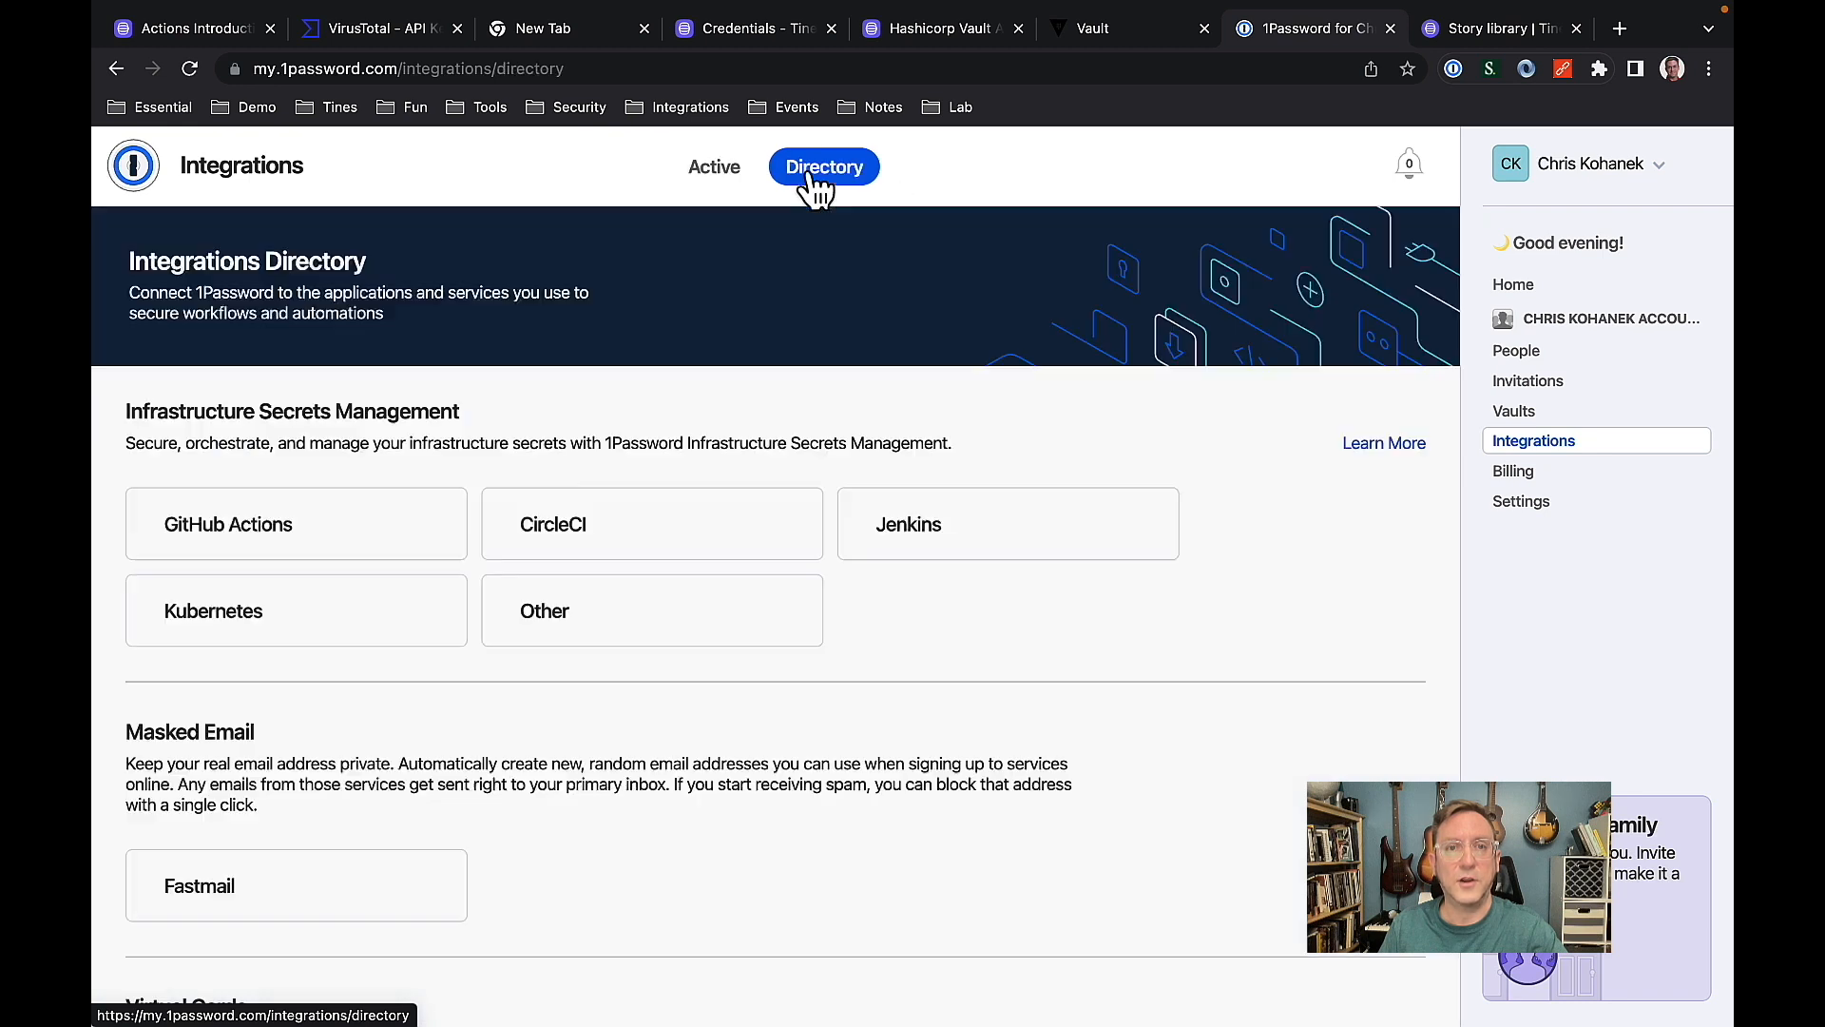
left_click(620, 632)
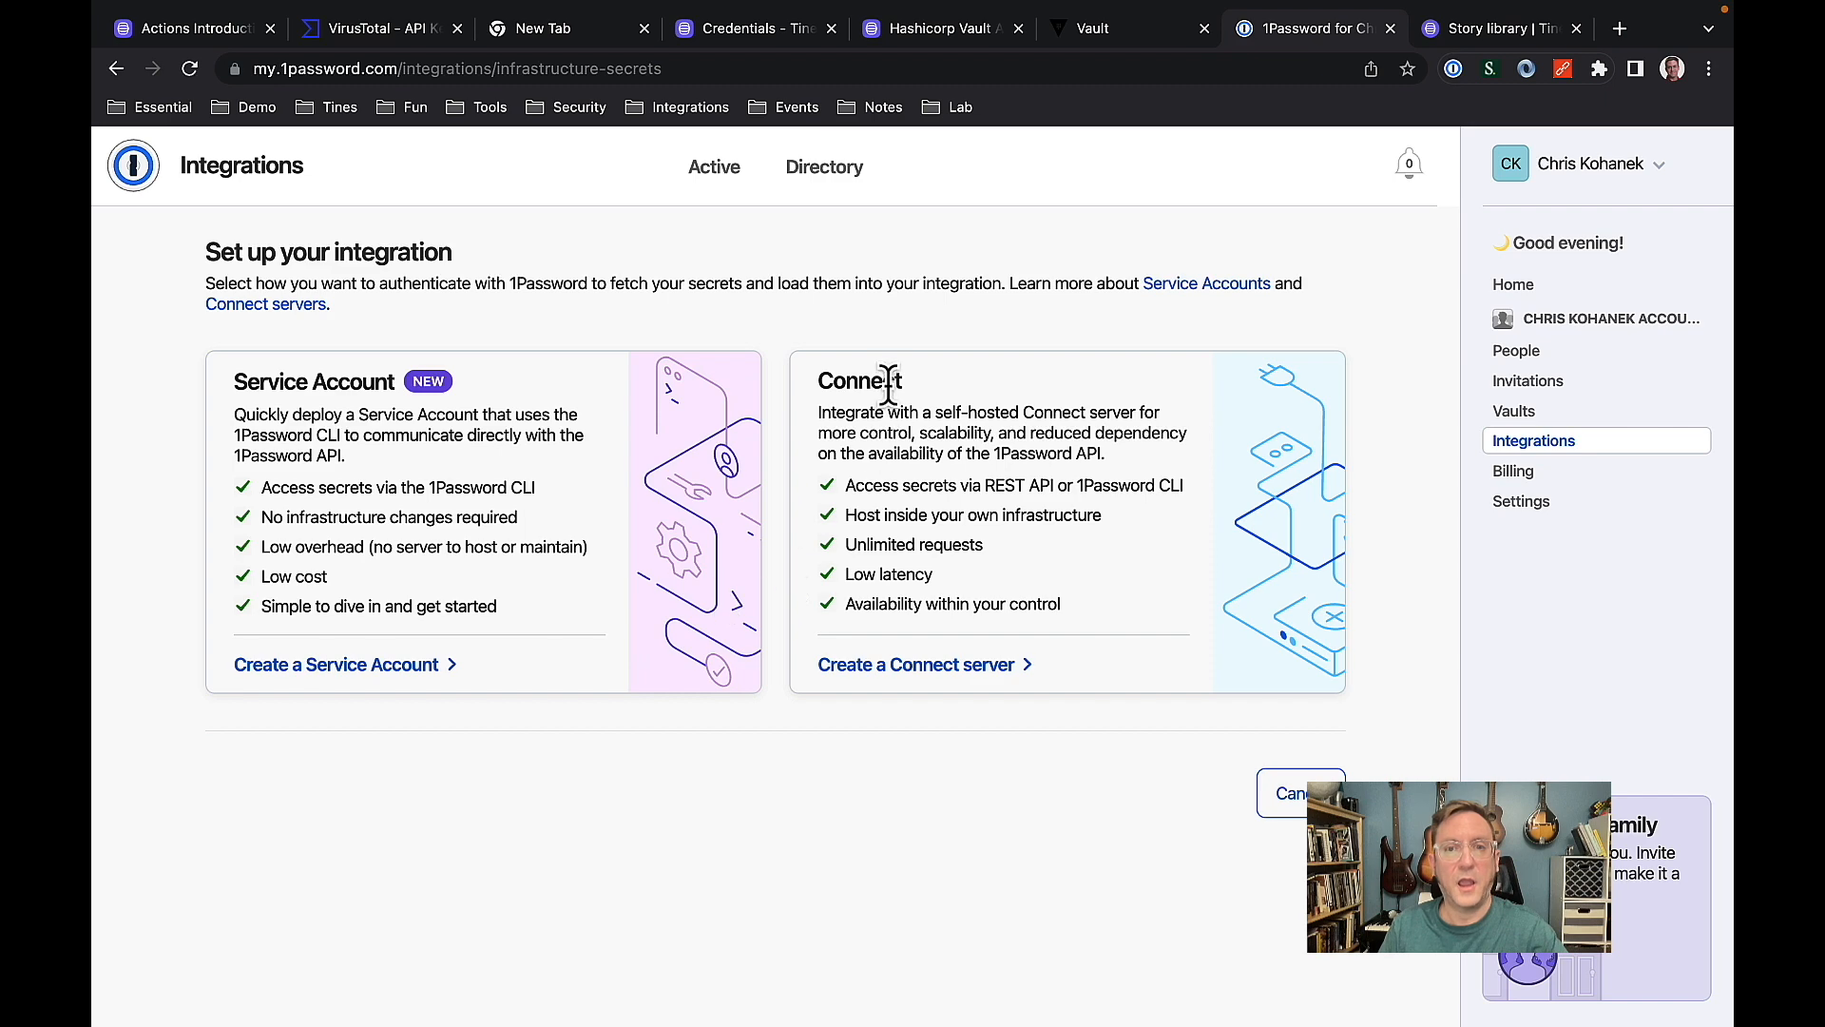
left_click(897, 672)
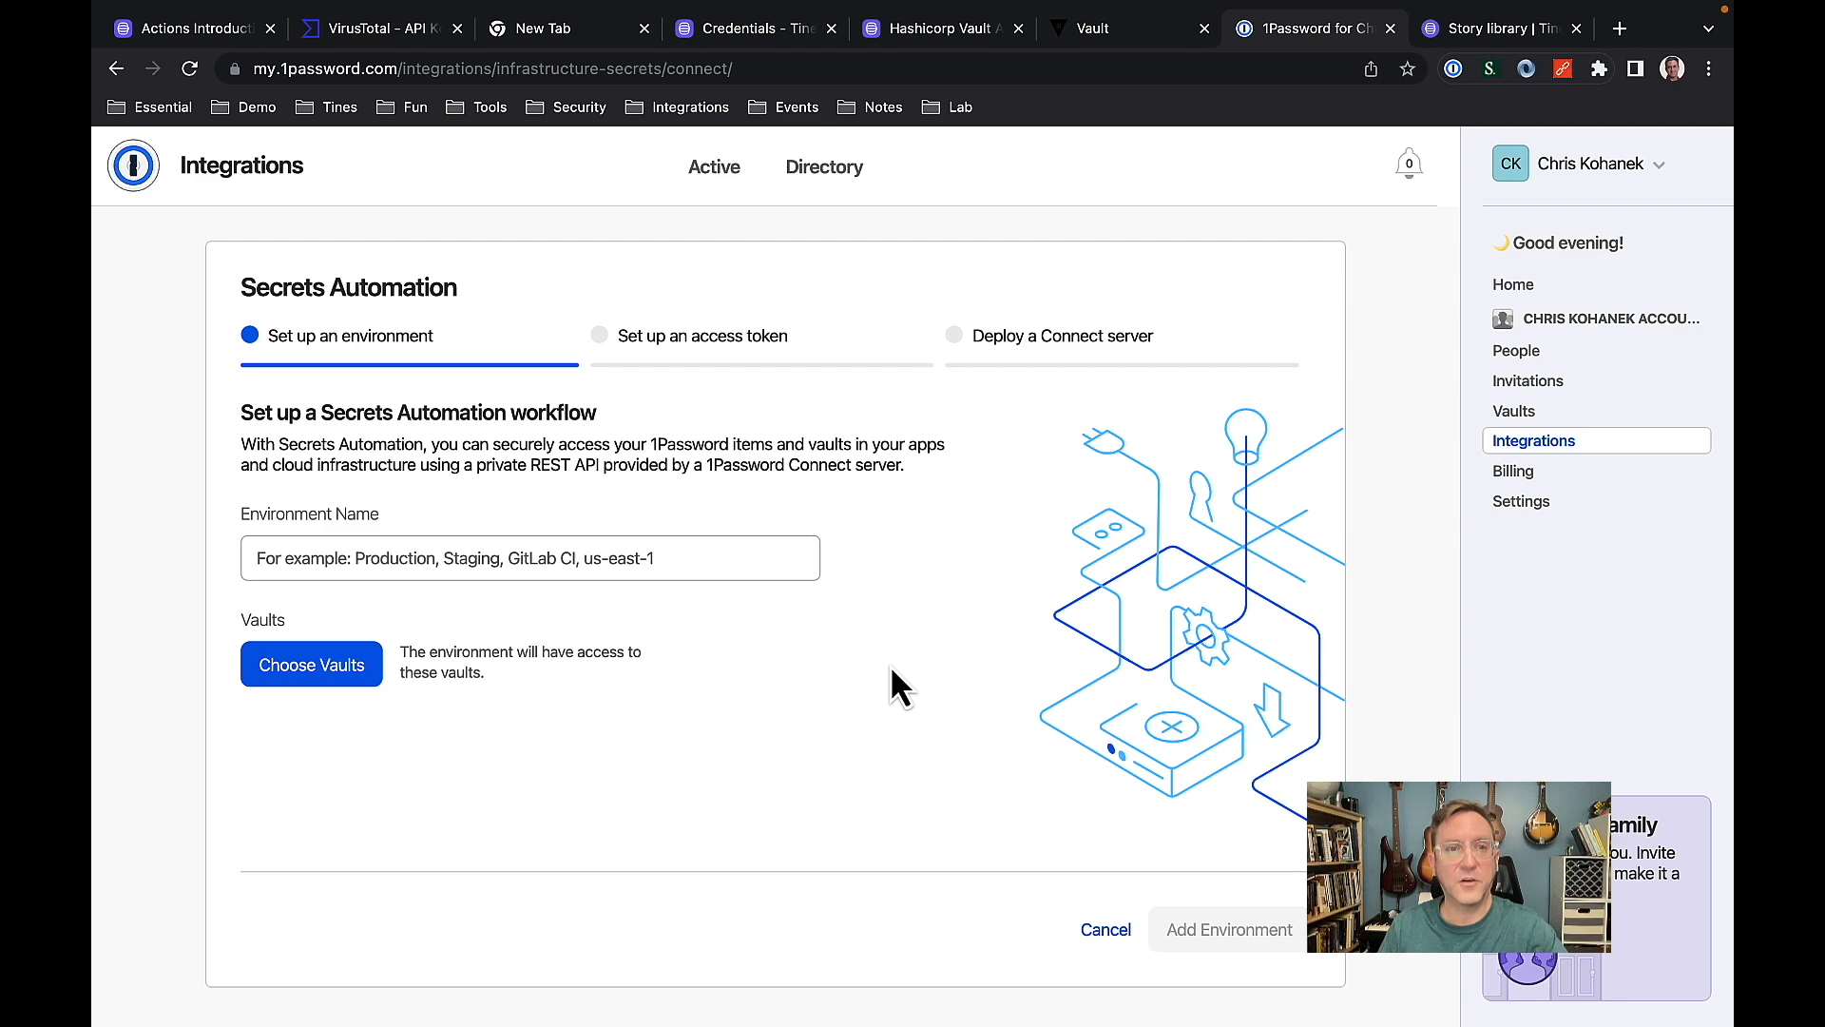
Add a Secrets Automation environment named Webinar with access to the Test - IT Team Secrets and Test - Security team secrets vaults.
left_click(430, 558)
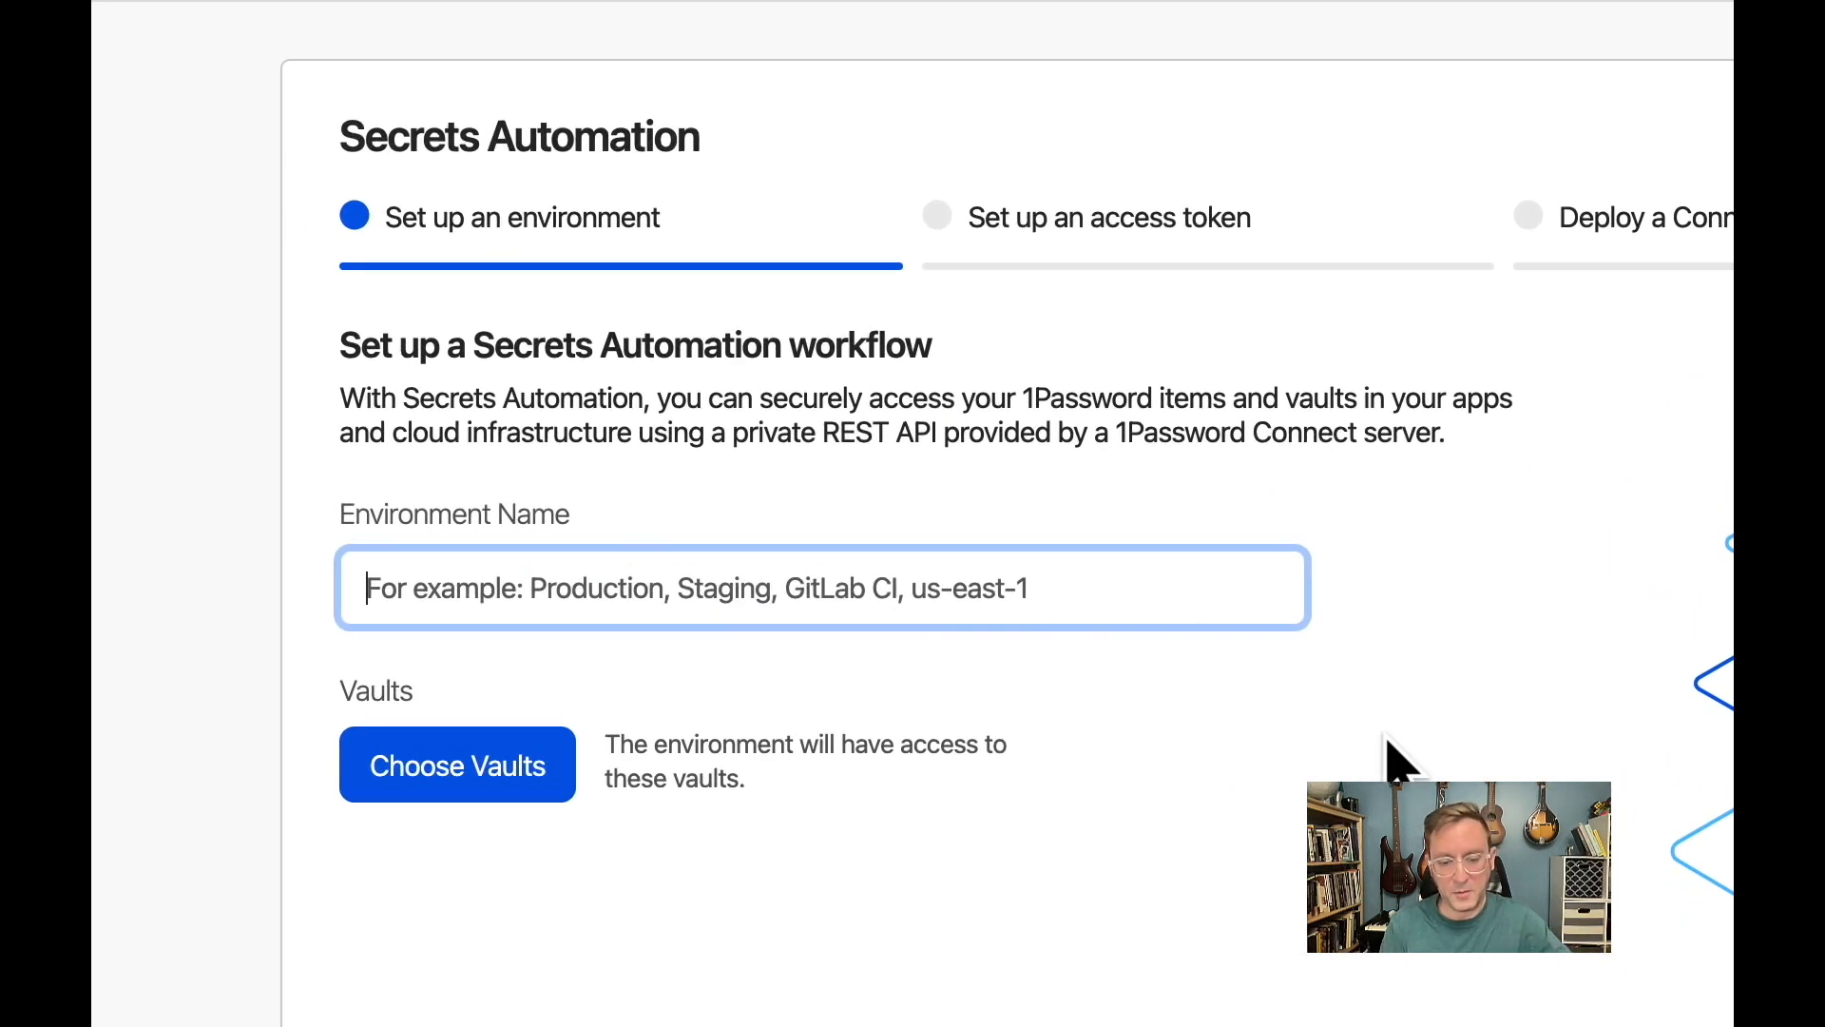
type("Webina")
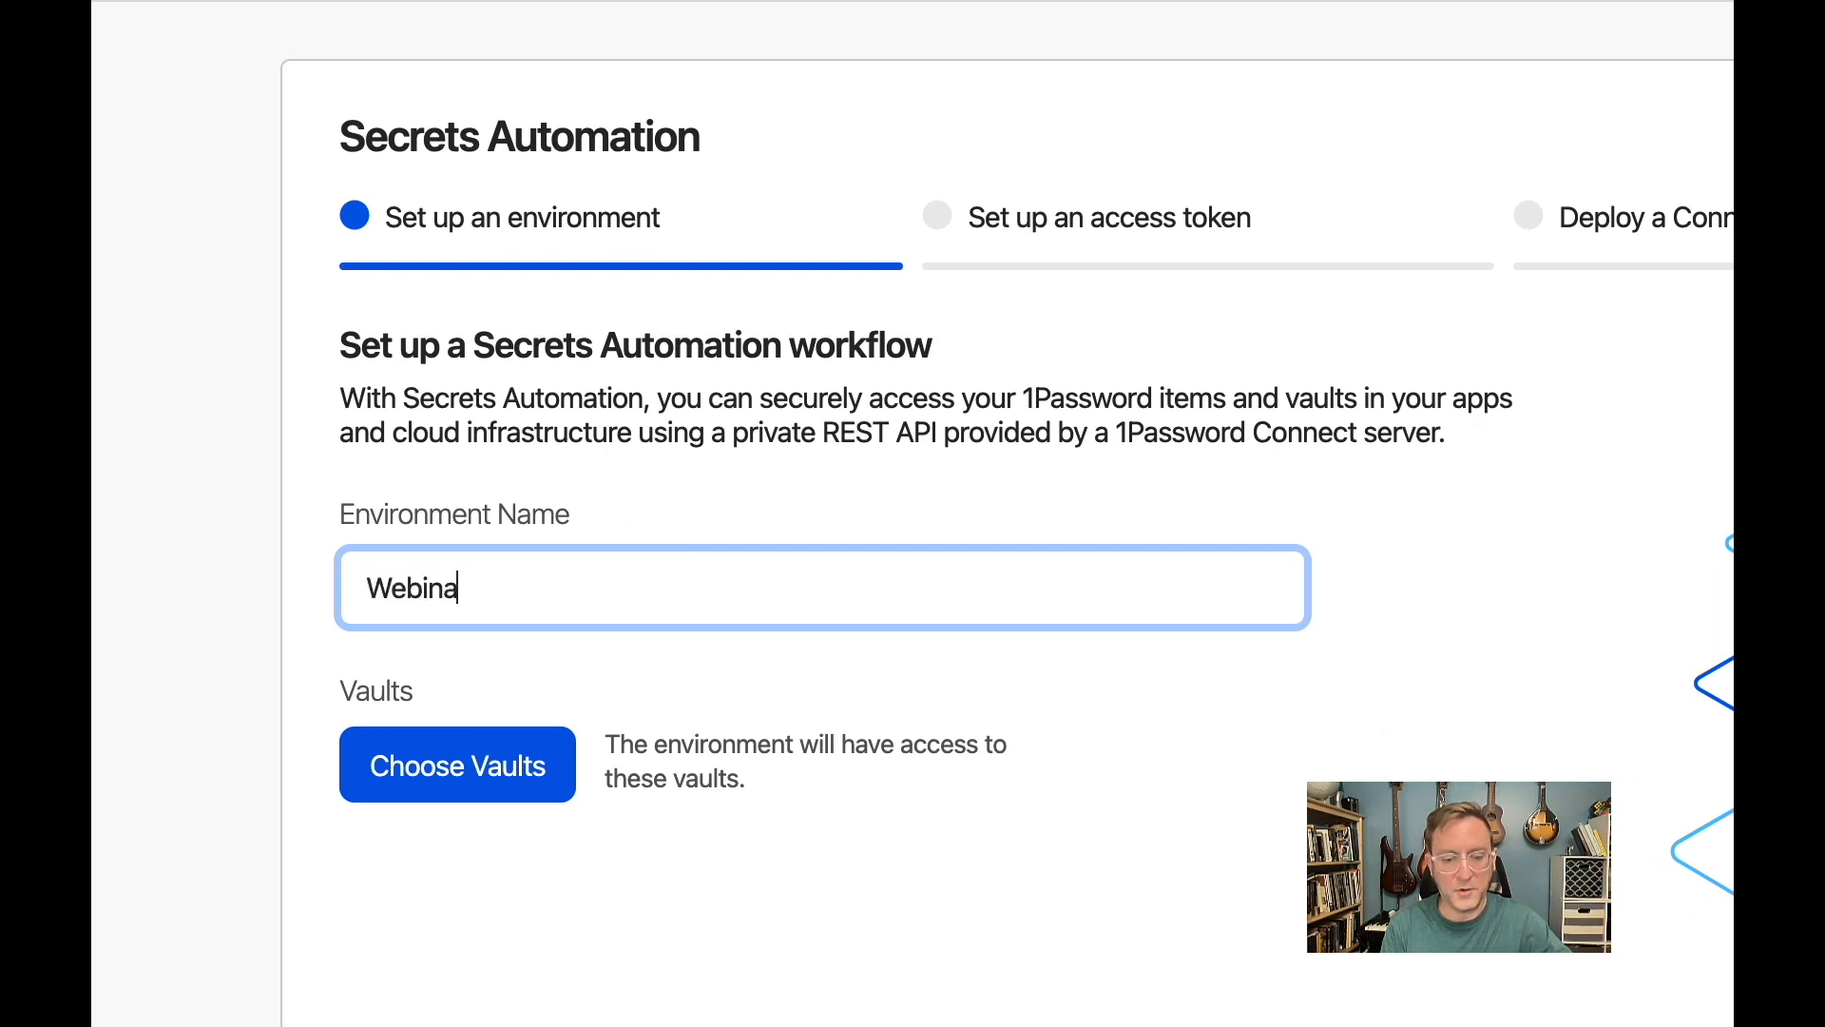
type("r")
left_click(1299, 859)
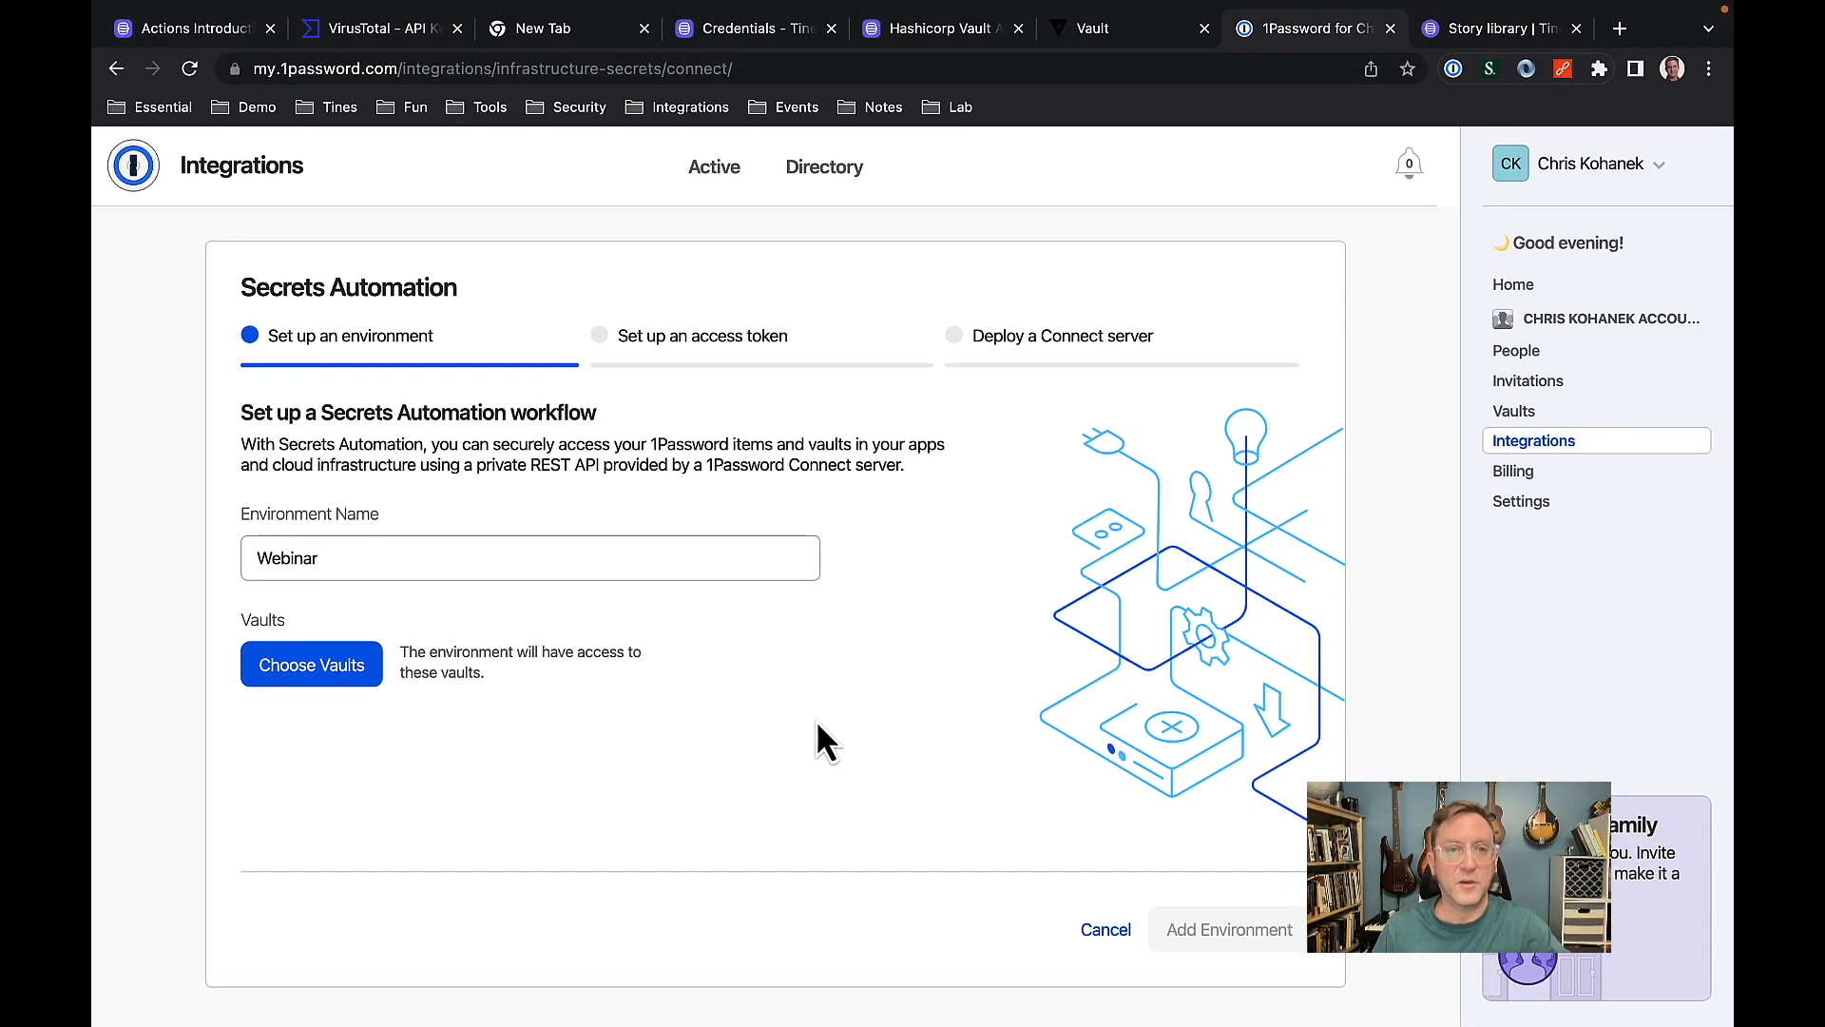
left_click(328, 670)
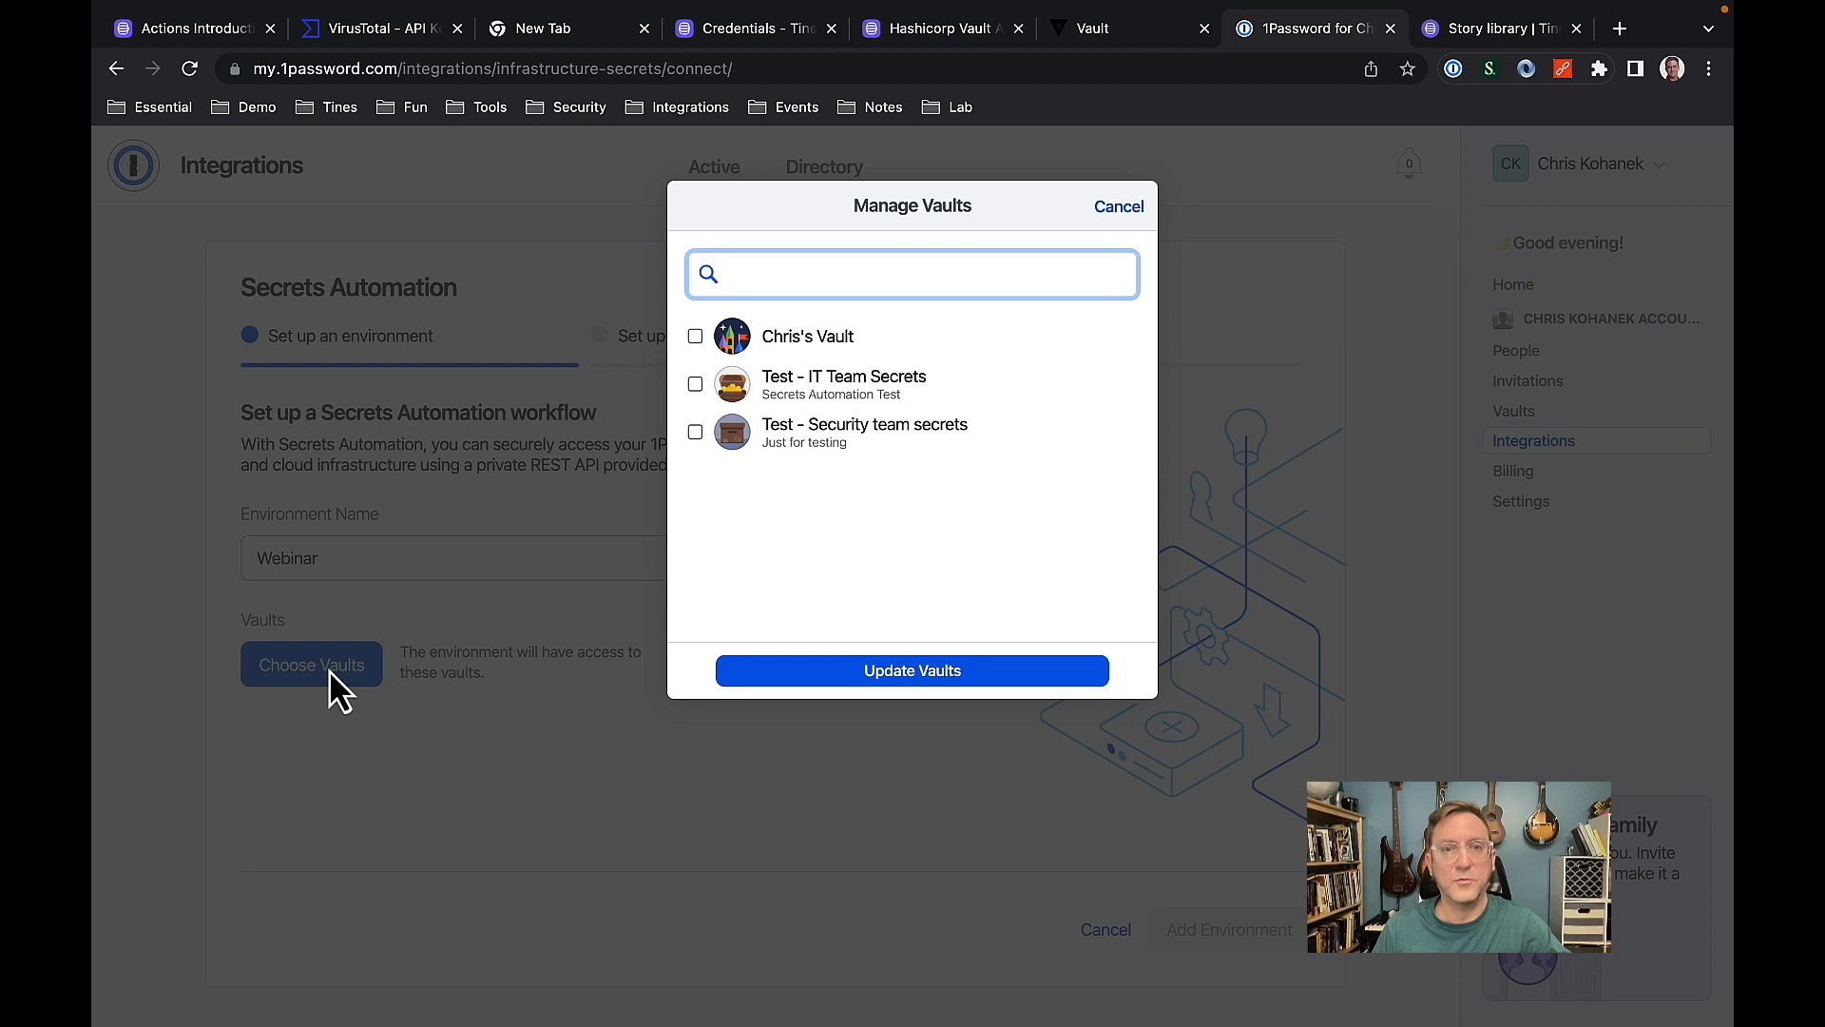
left_click(695, 384)
left_click(696, 433)
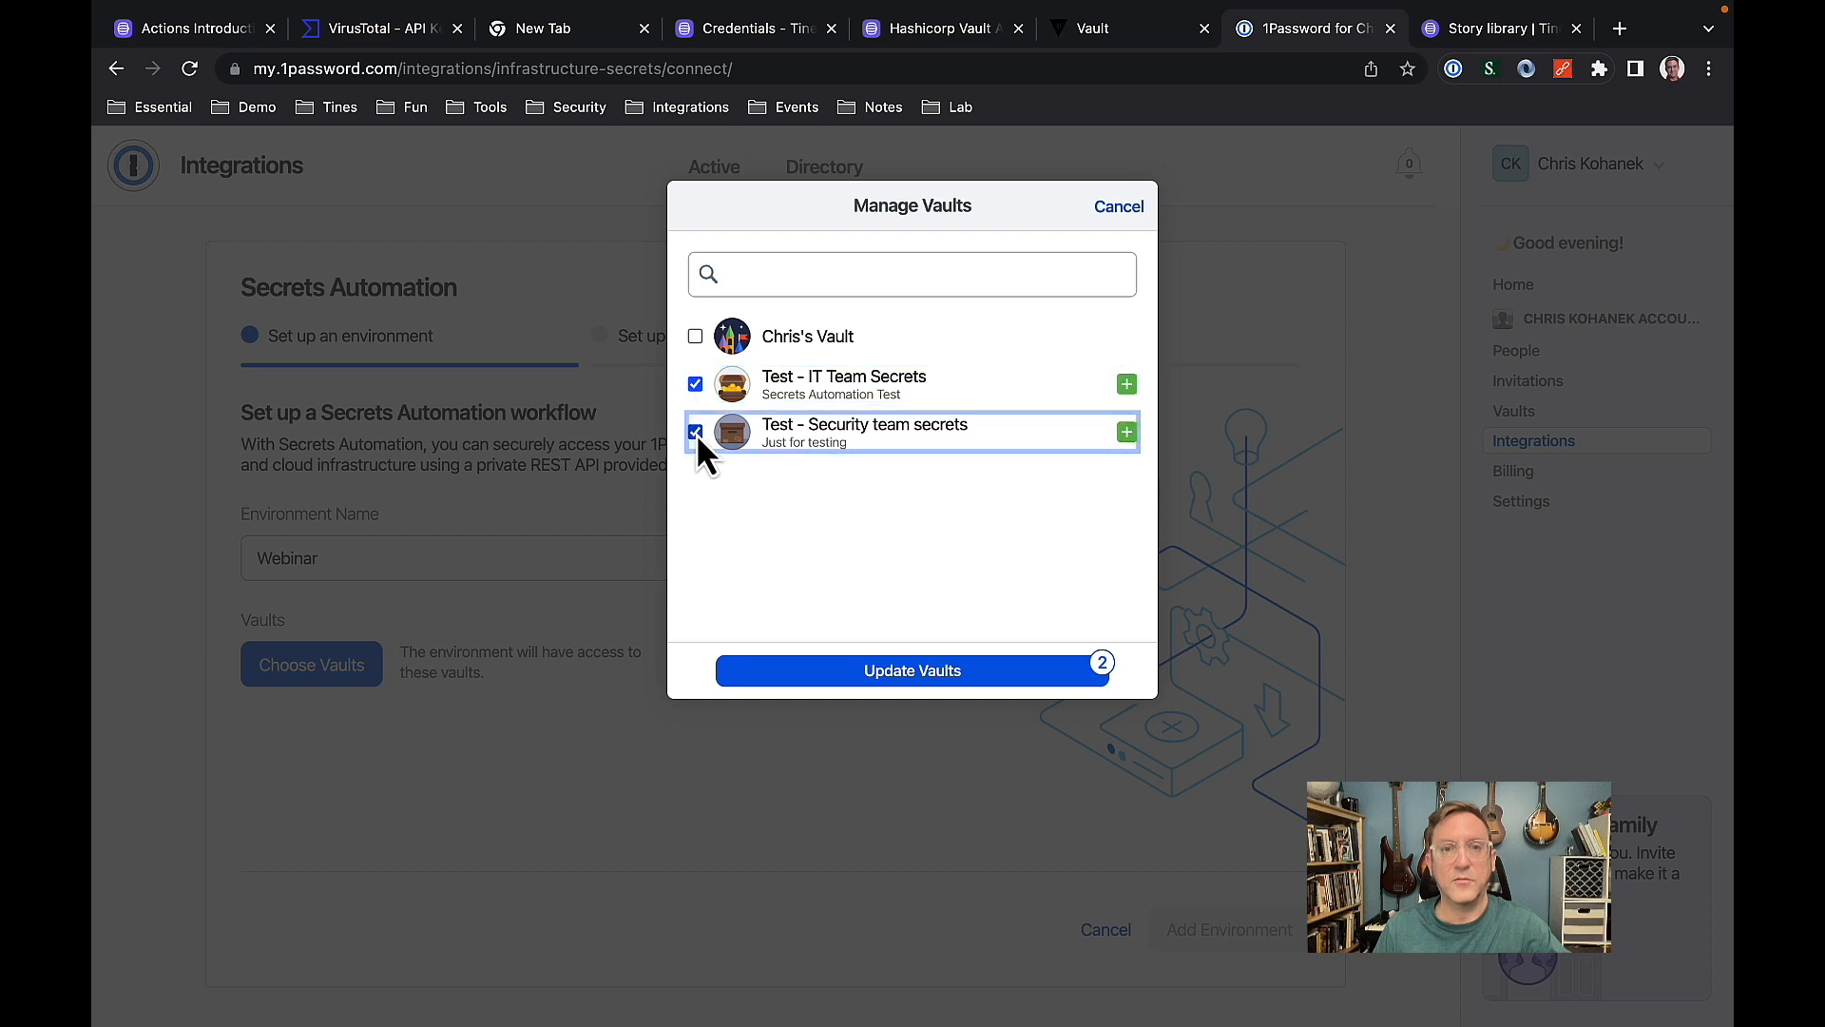
left_click(879, 680)
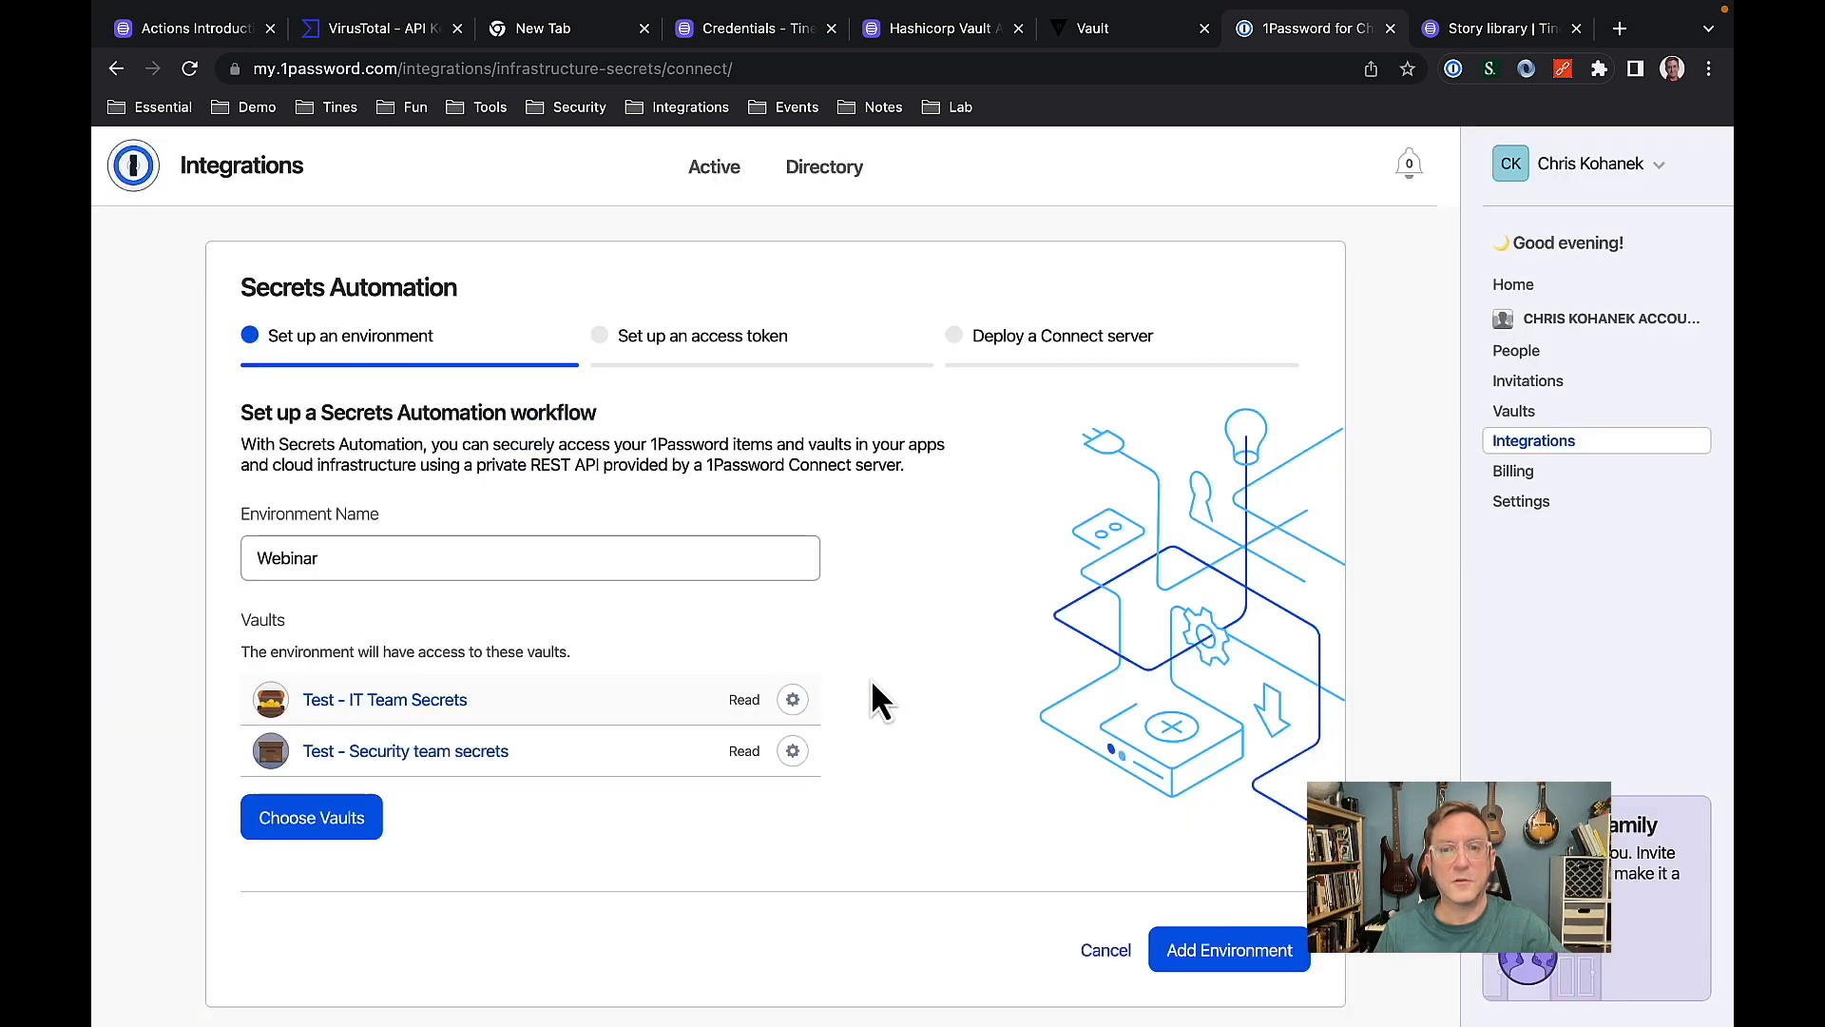
left_click(1232, 951)
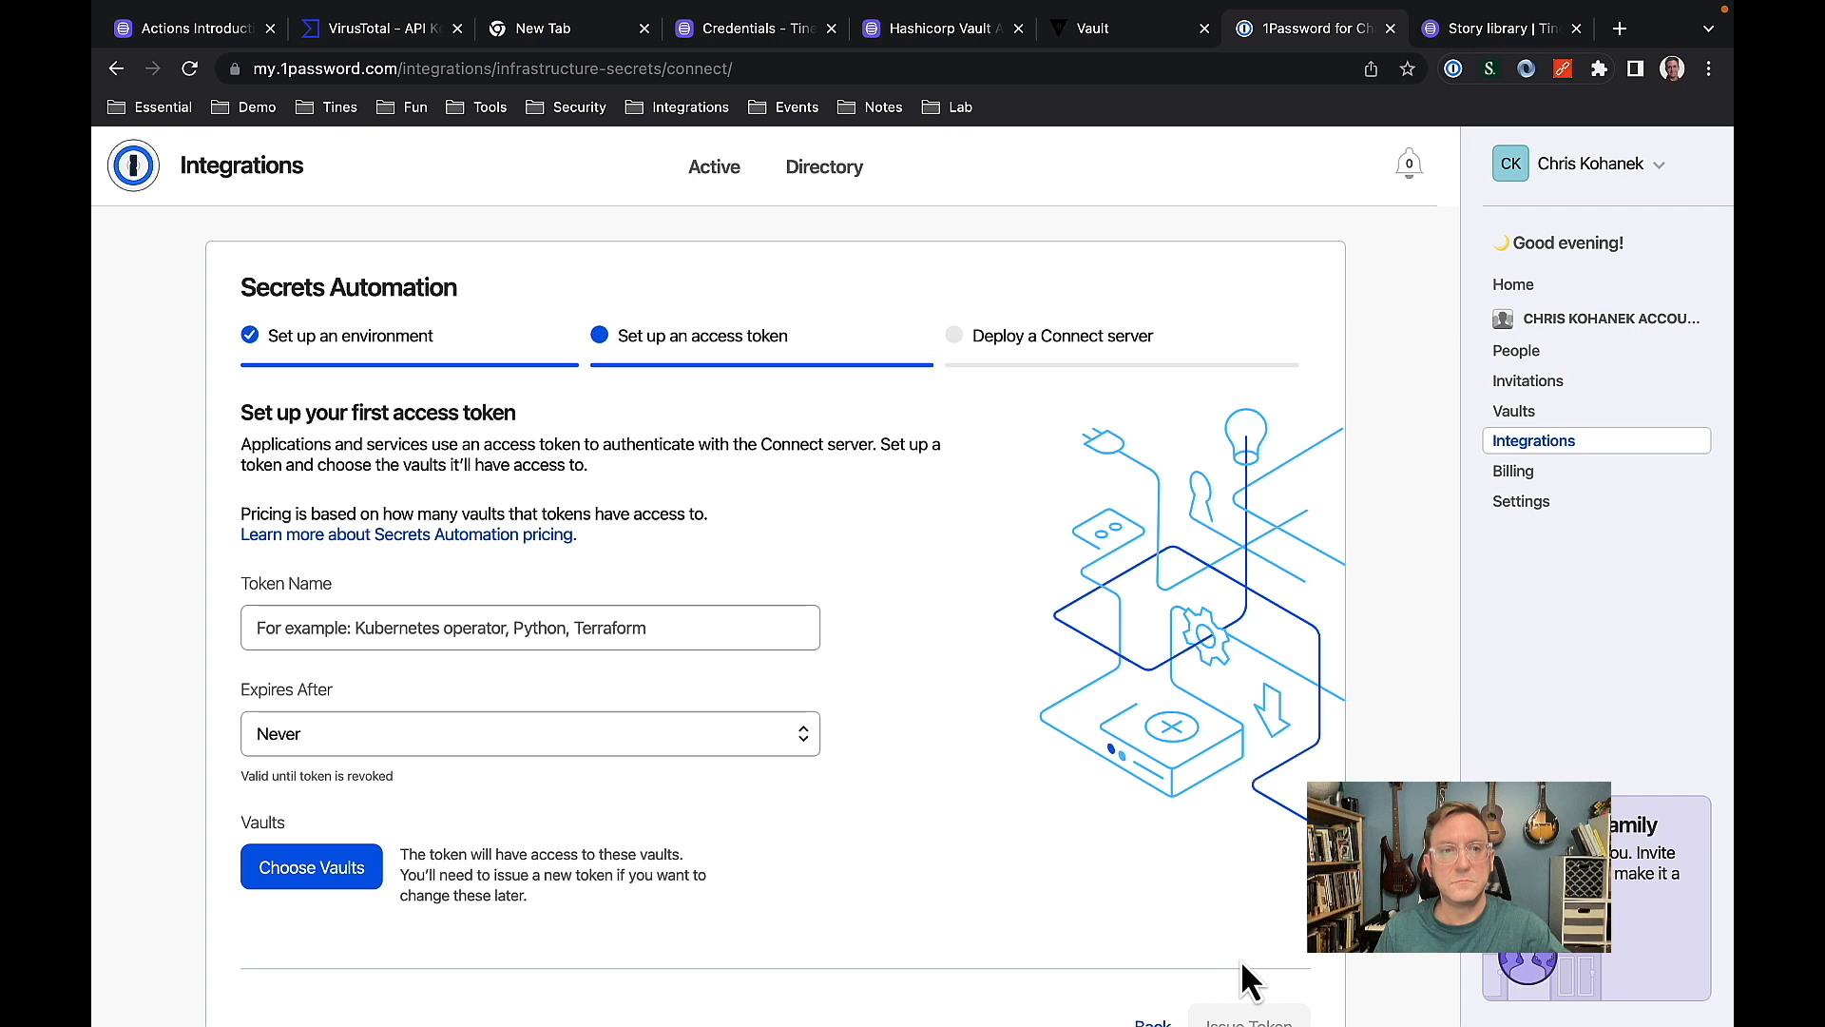
Issue an access token named Webinar that expires after 30 days and covers the Test - IT Team Secrets and Test - Security team secrets vaults.
left_click(387, 627)
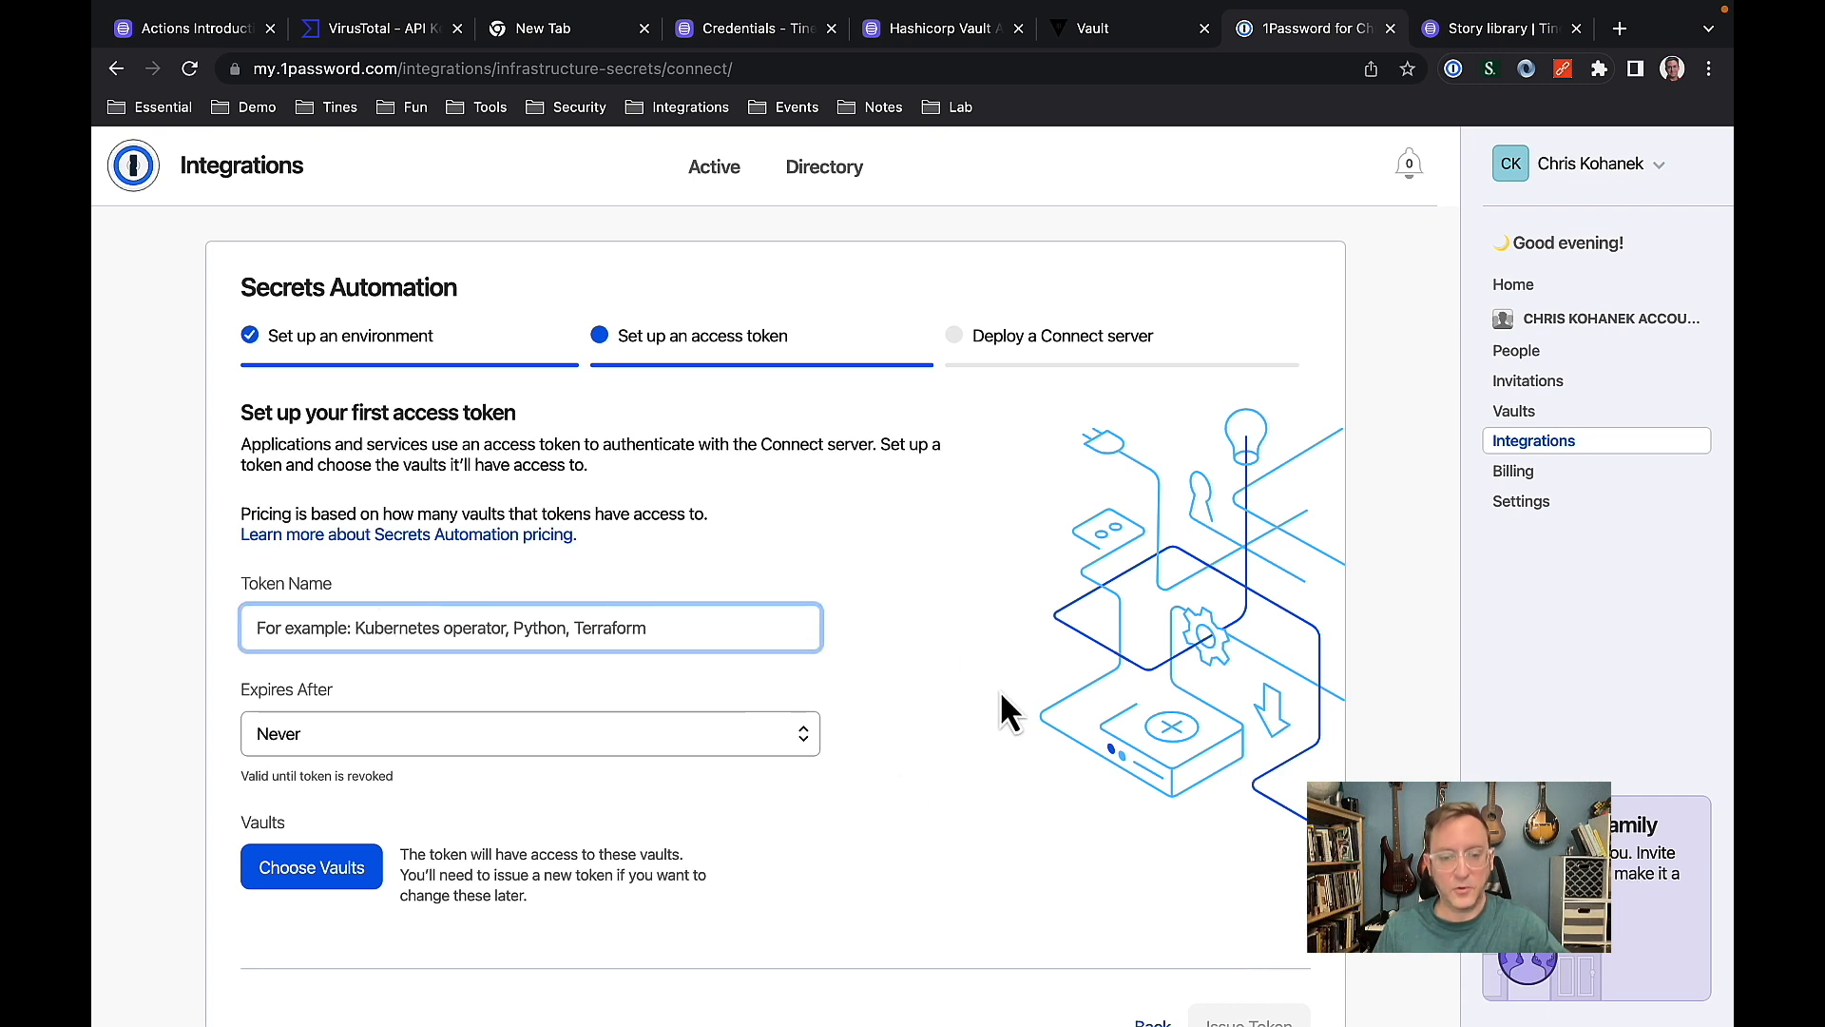
type("Webinar")
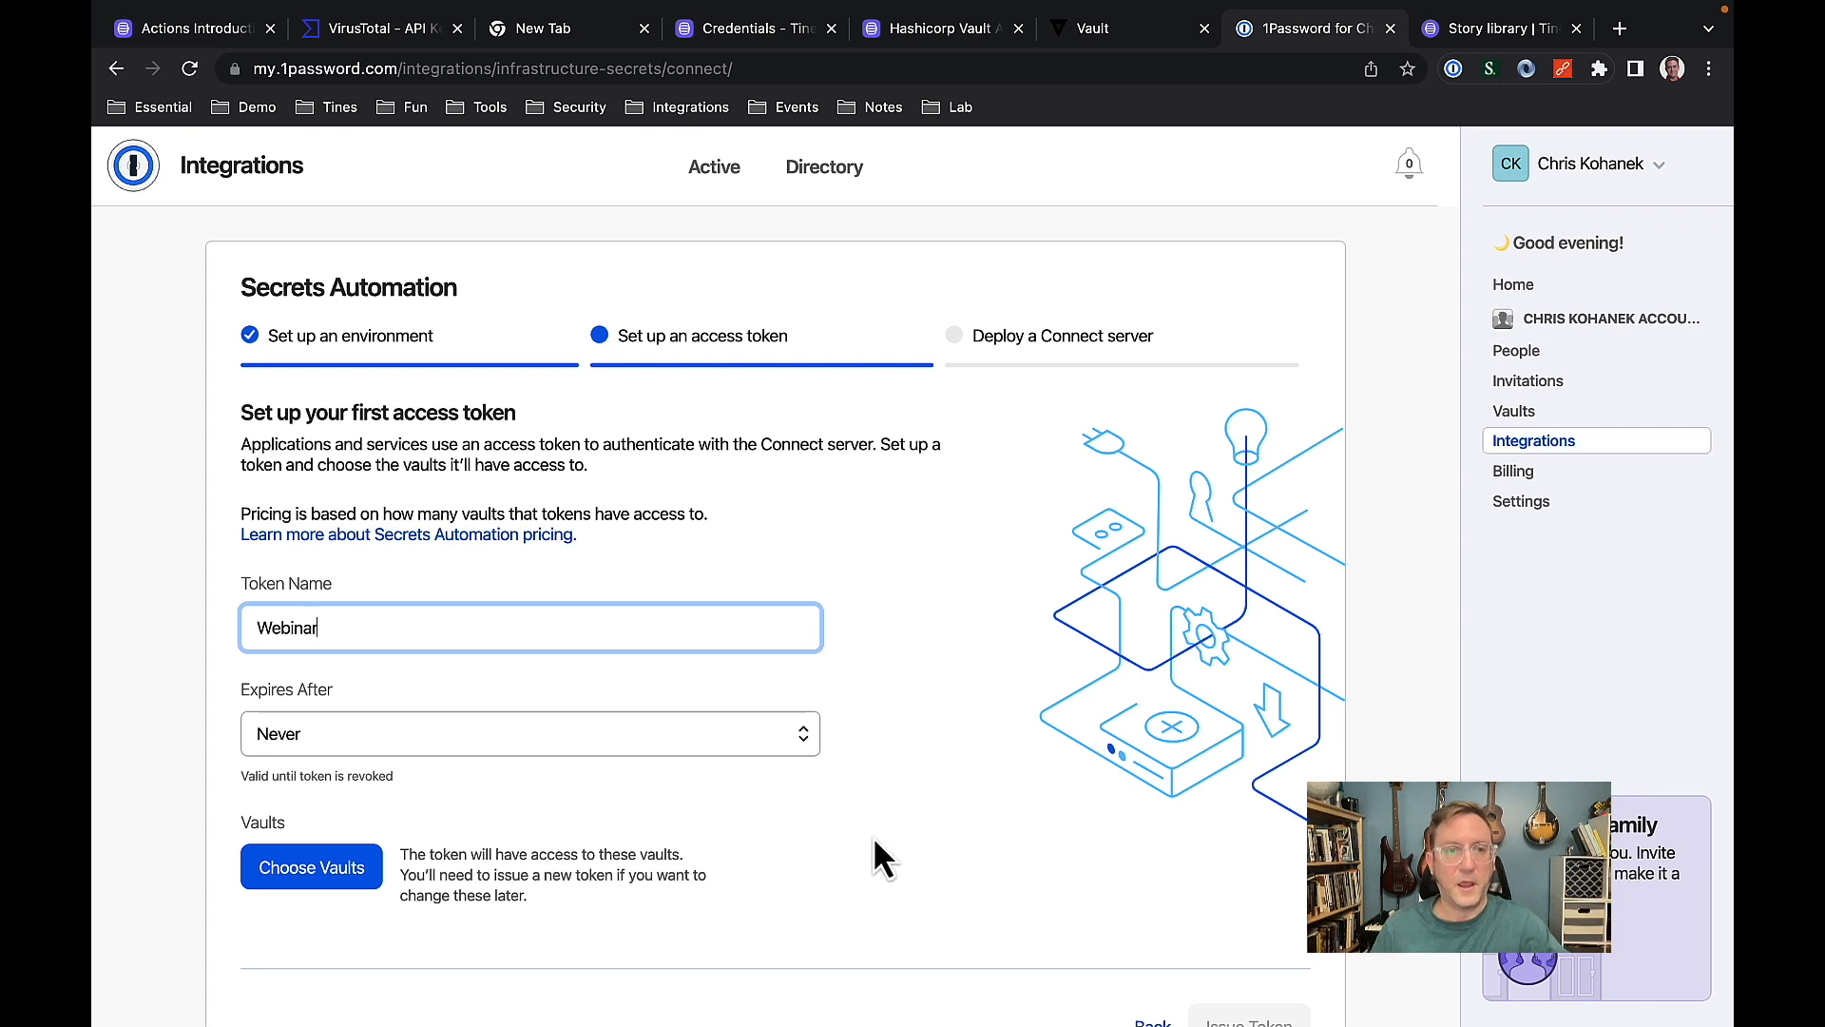
left_click(623, 746)
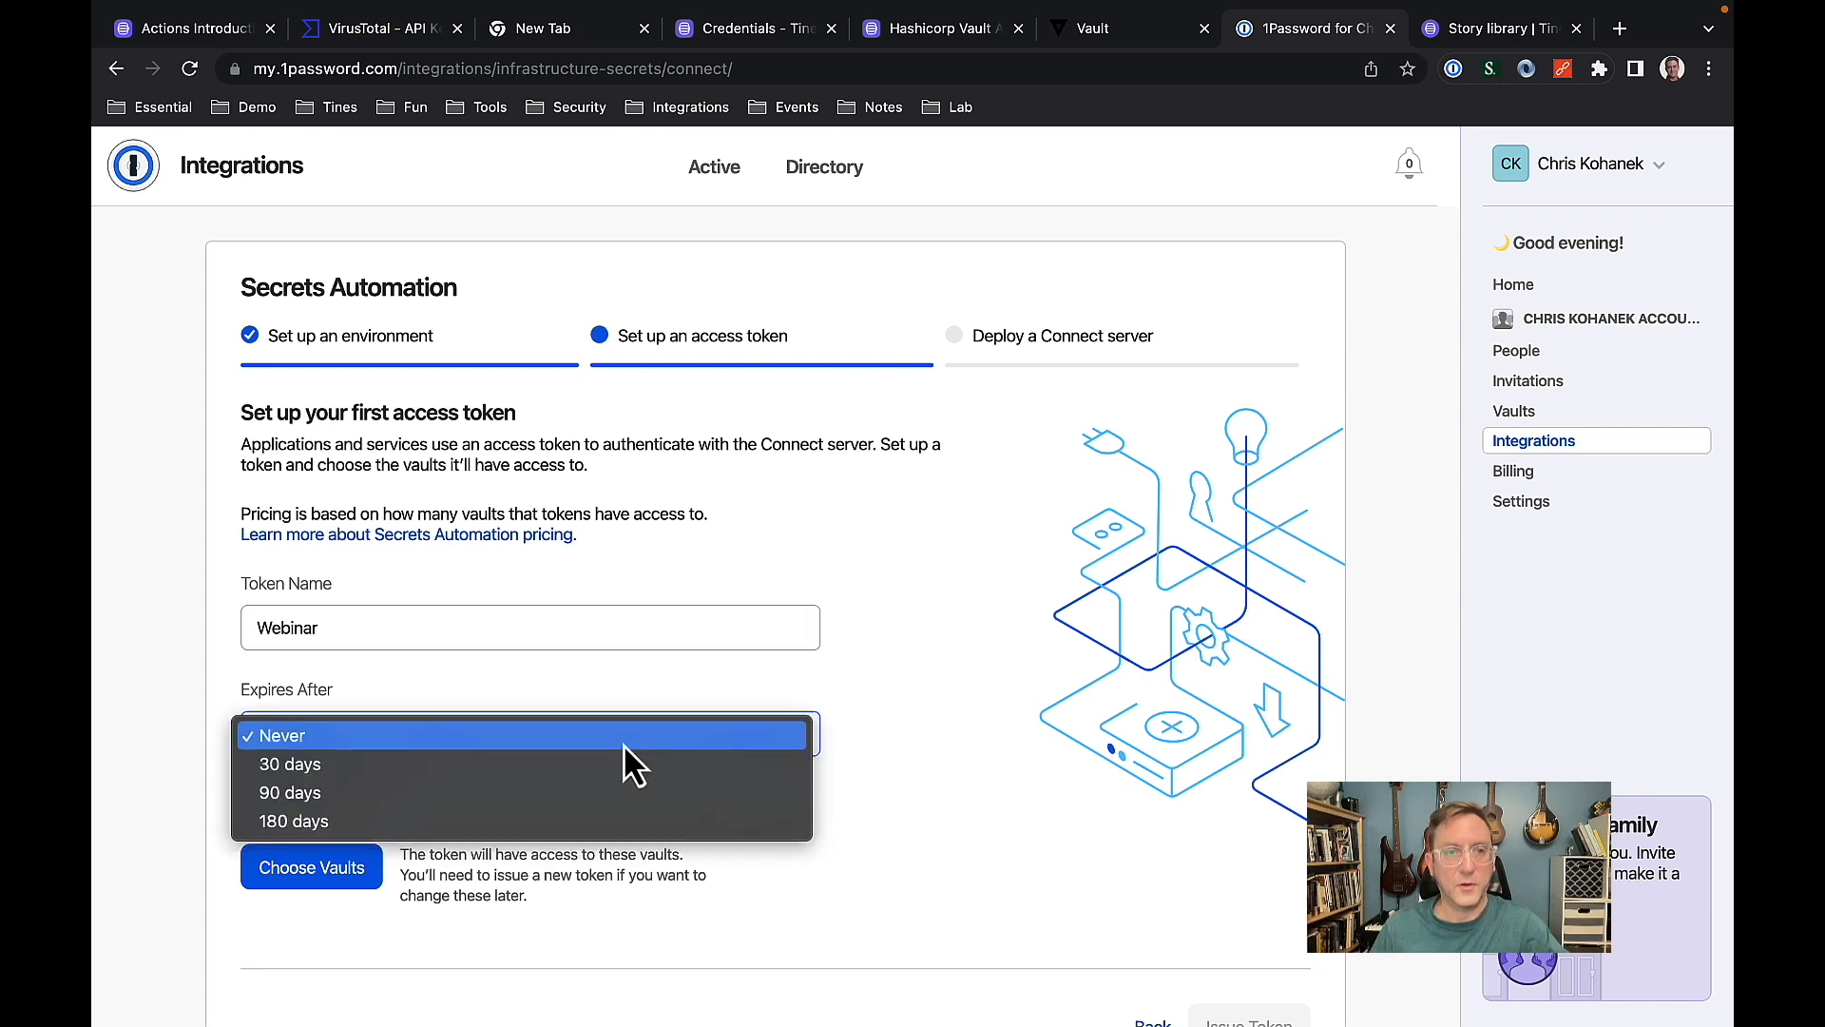
left_click(482, 767)
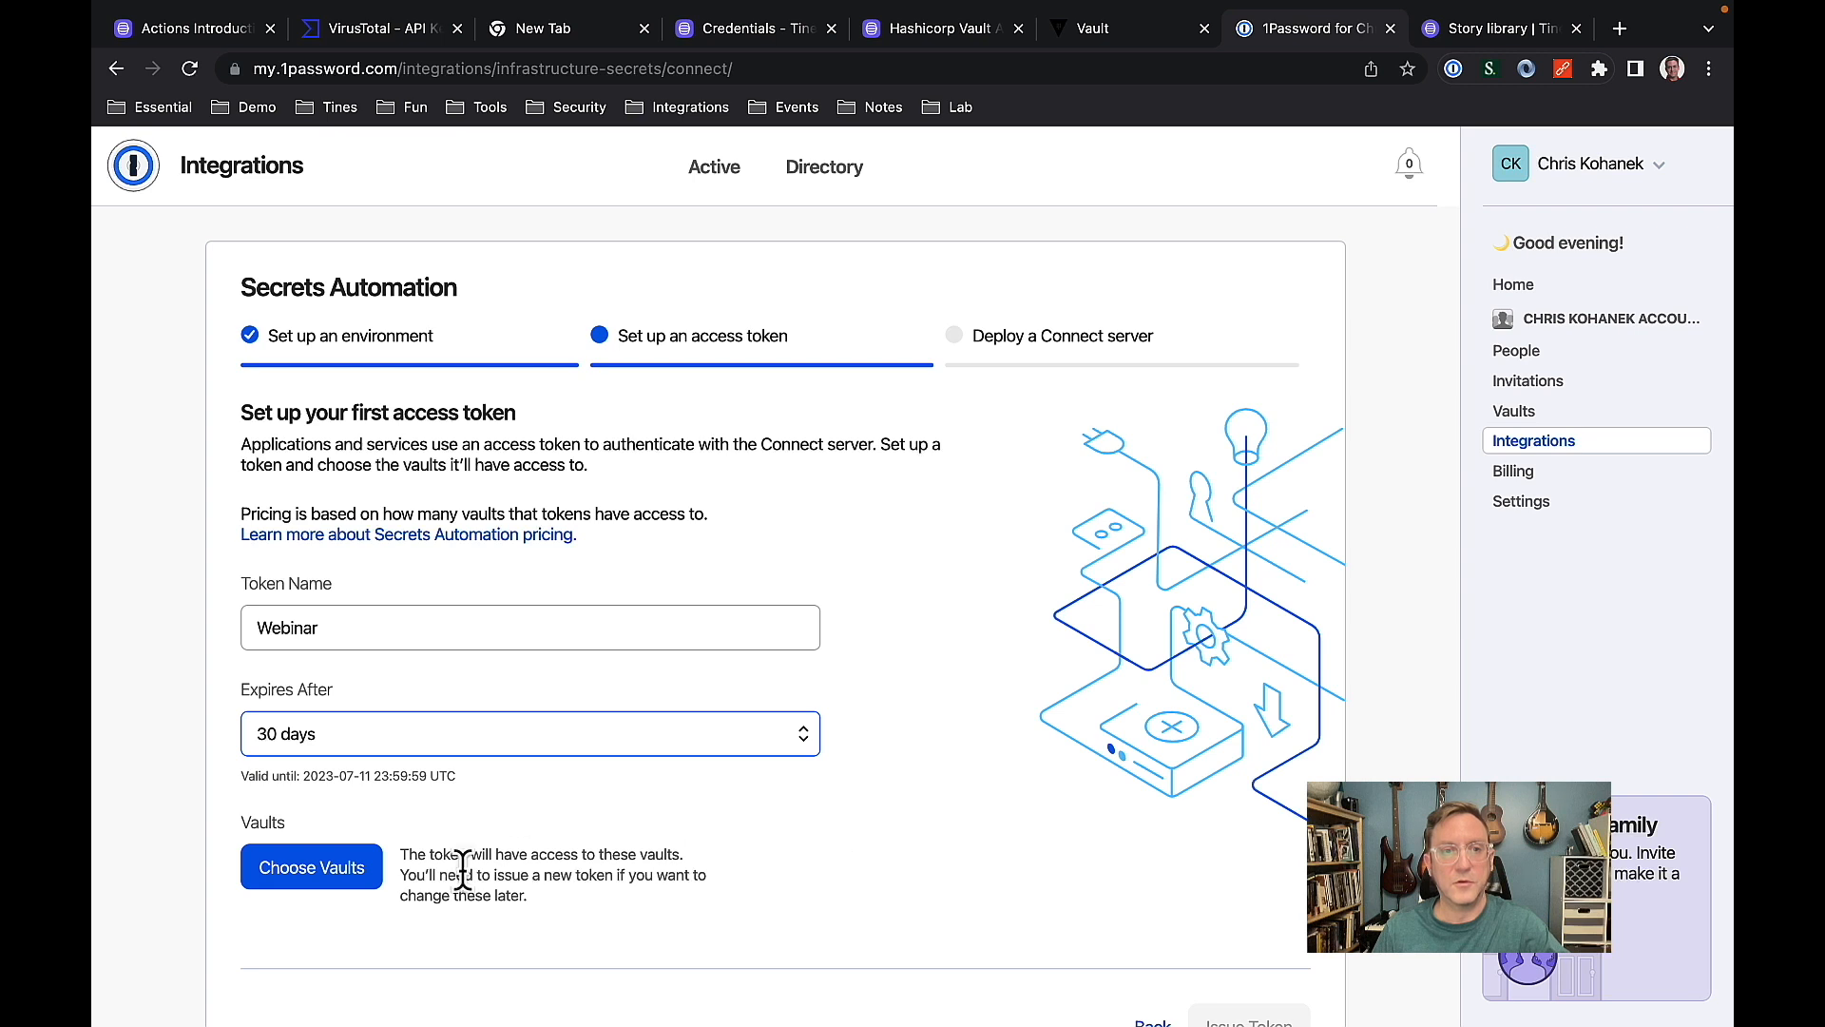
left_click(331, 884)
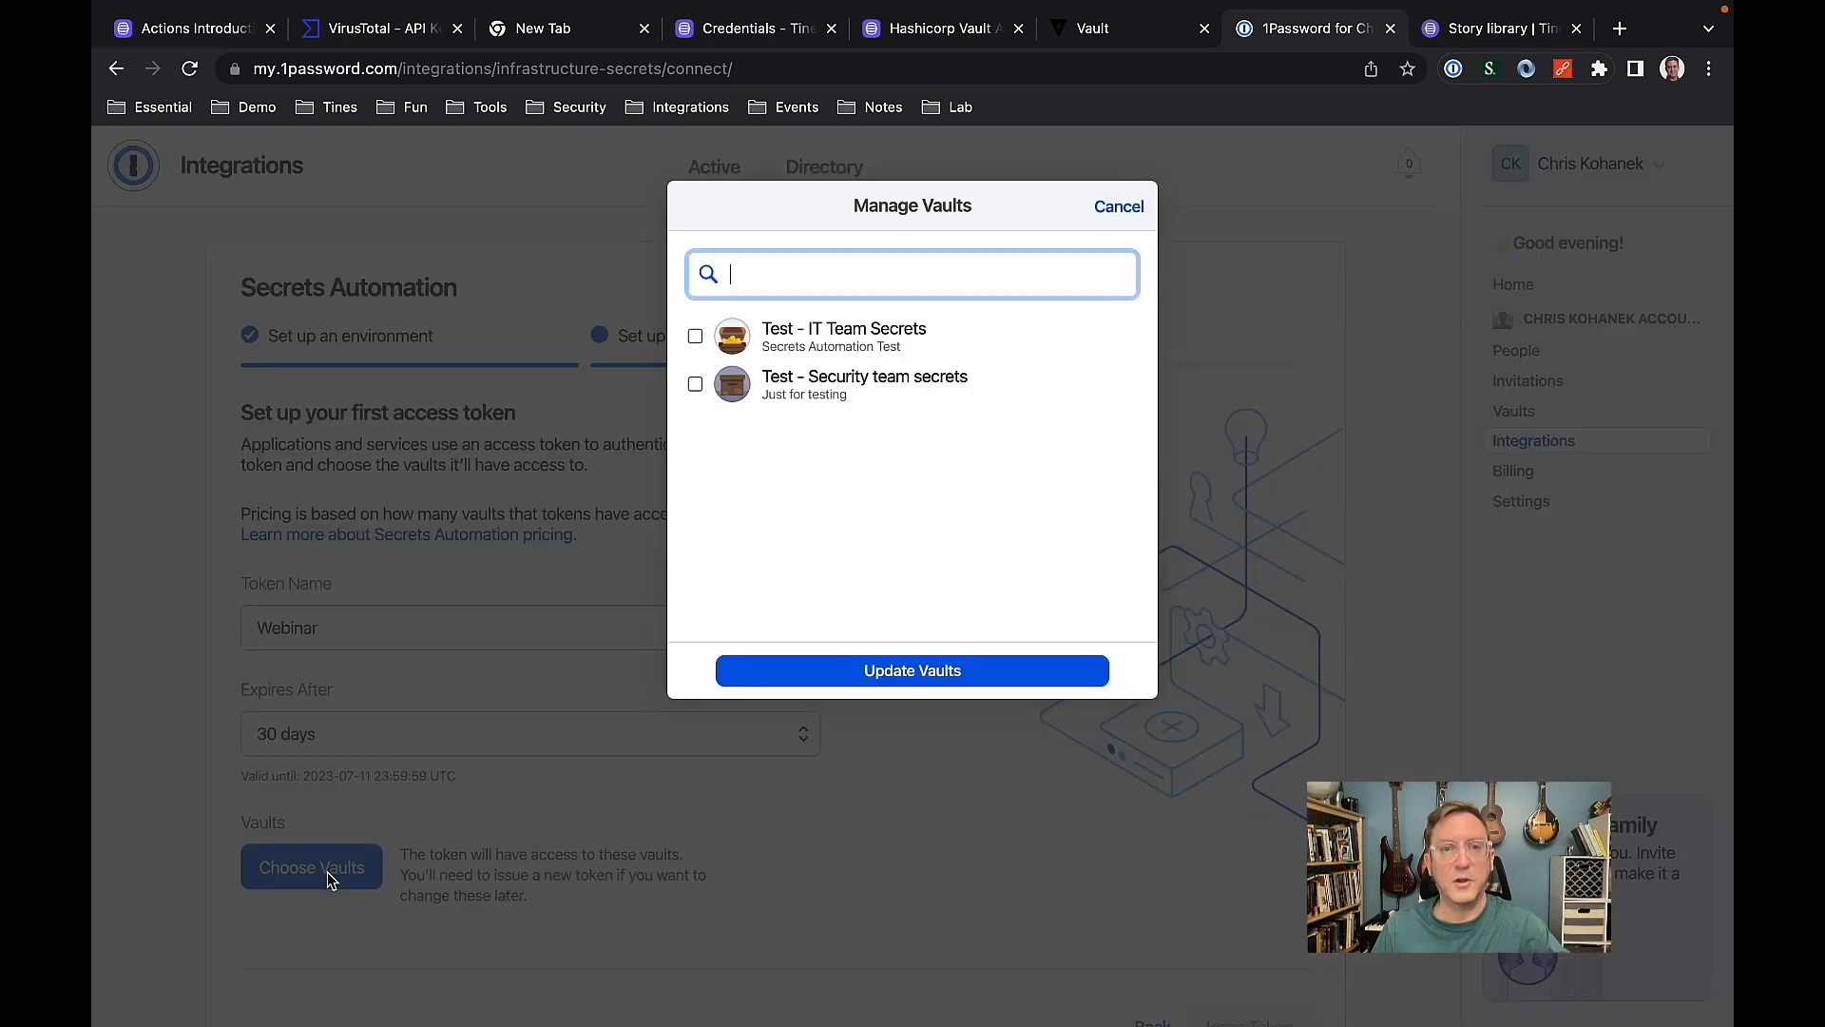
left_click(695, 338)
left_click(695, 384)
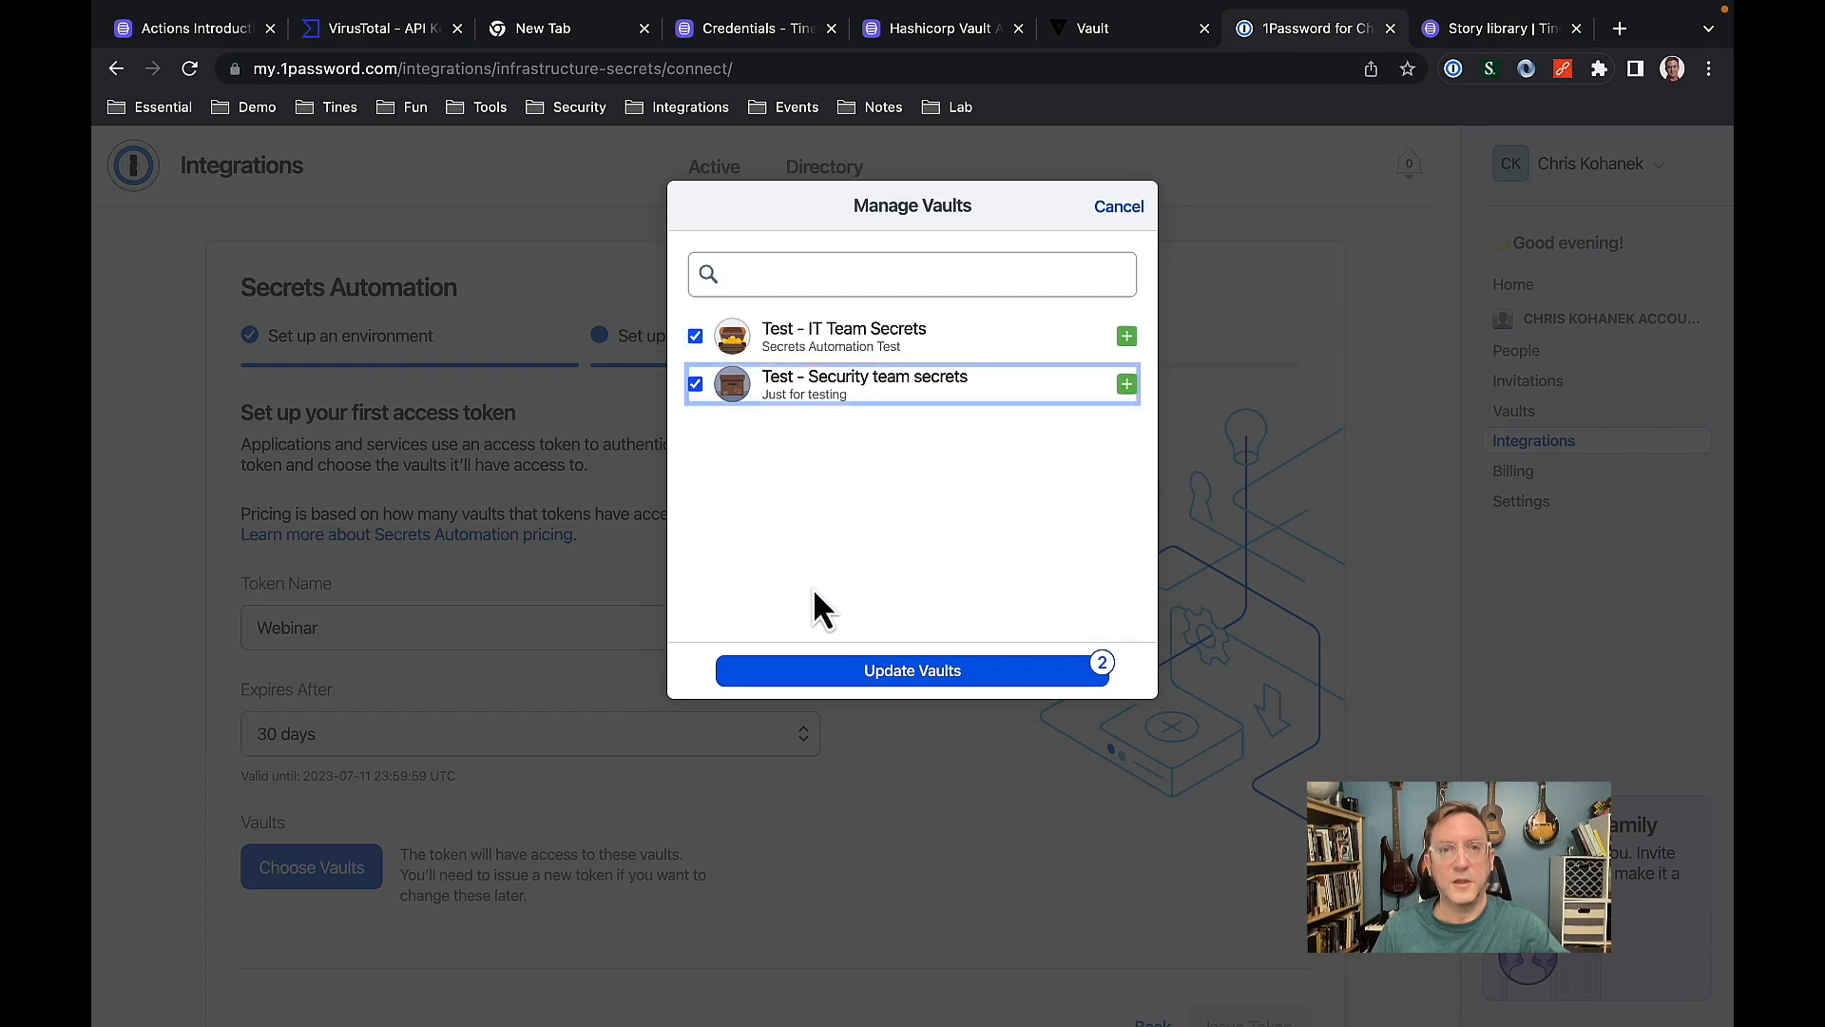
left_click(894, 673)
scroll(887, 673, "down", 3)
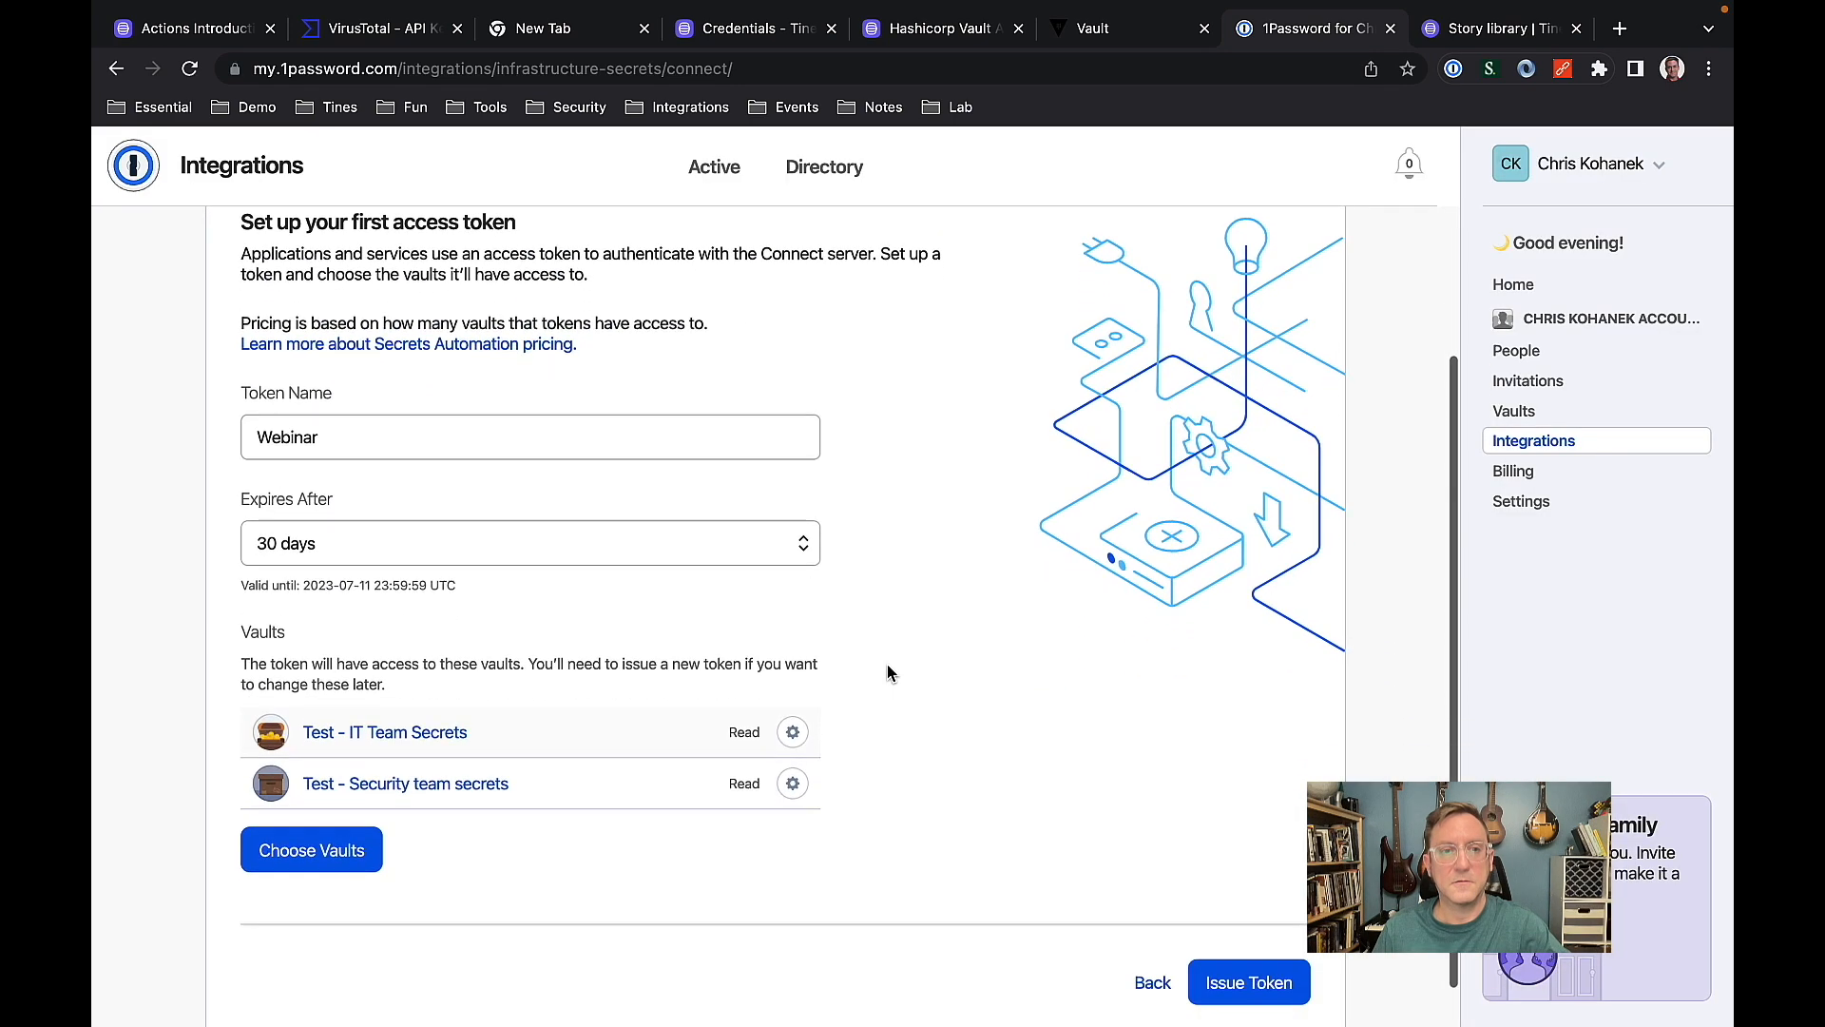
left_click(1283, 980)
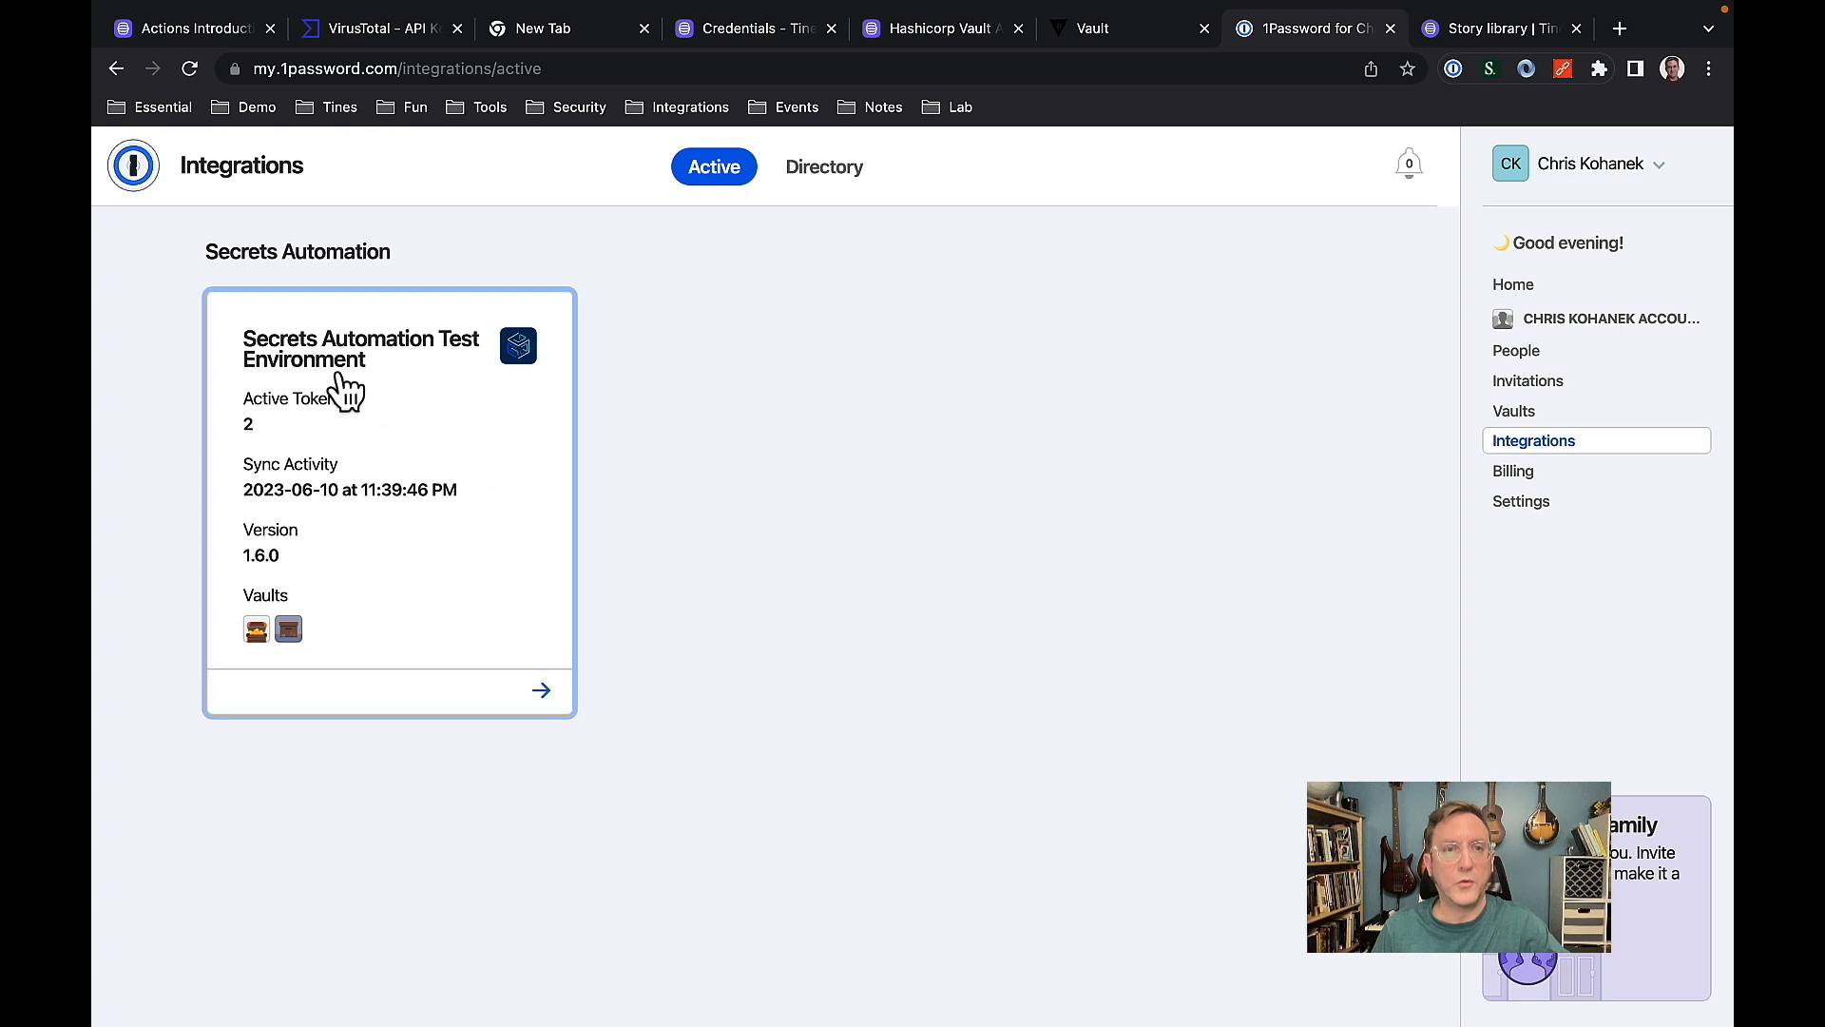
Open the Secrets Automation Test Environment integration to view its access tokens and vaults.
left_click(425, 410)
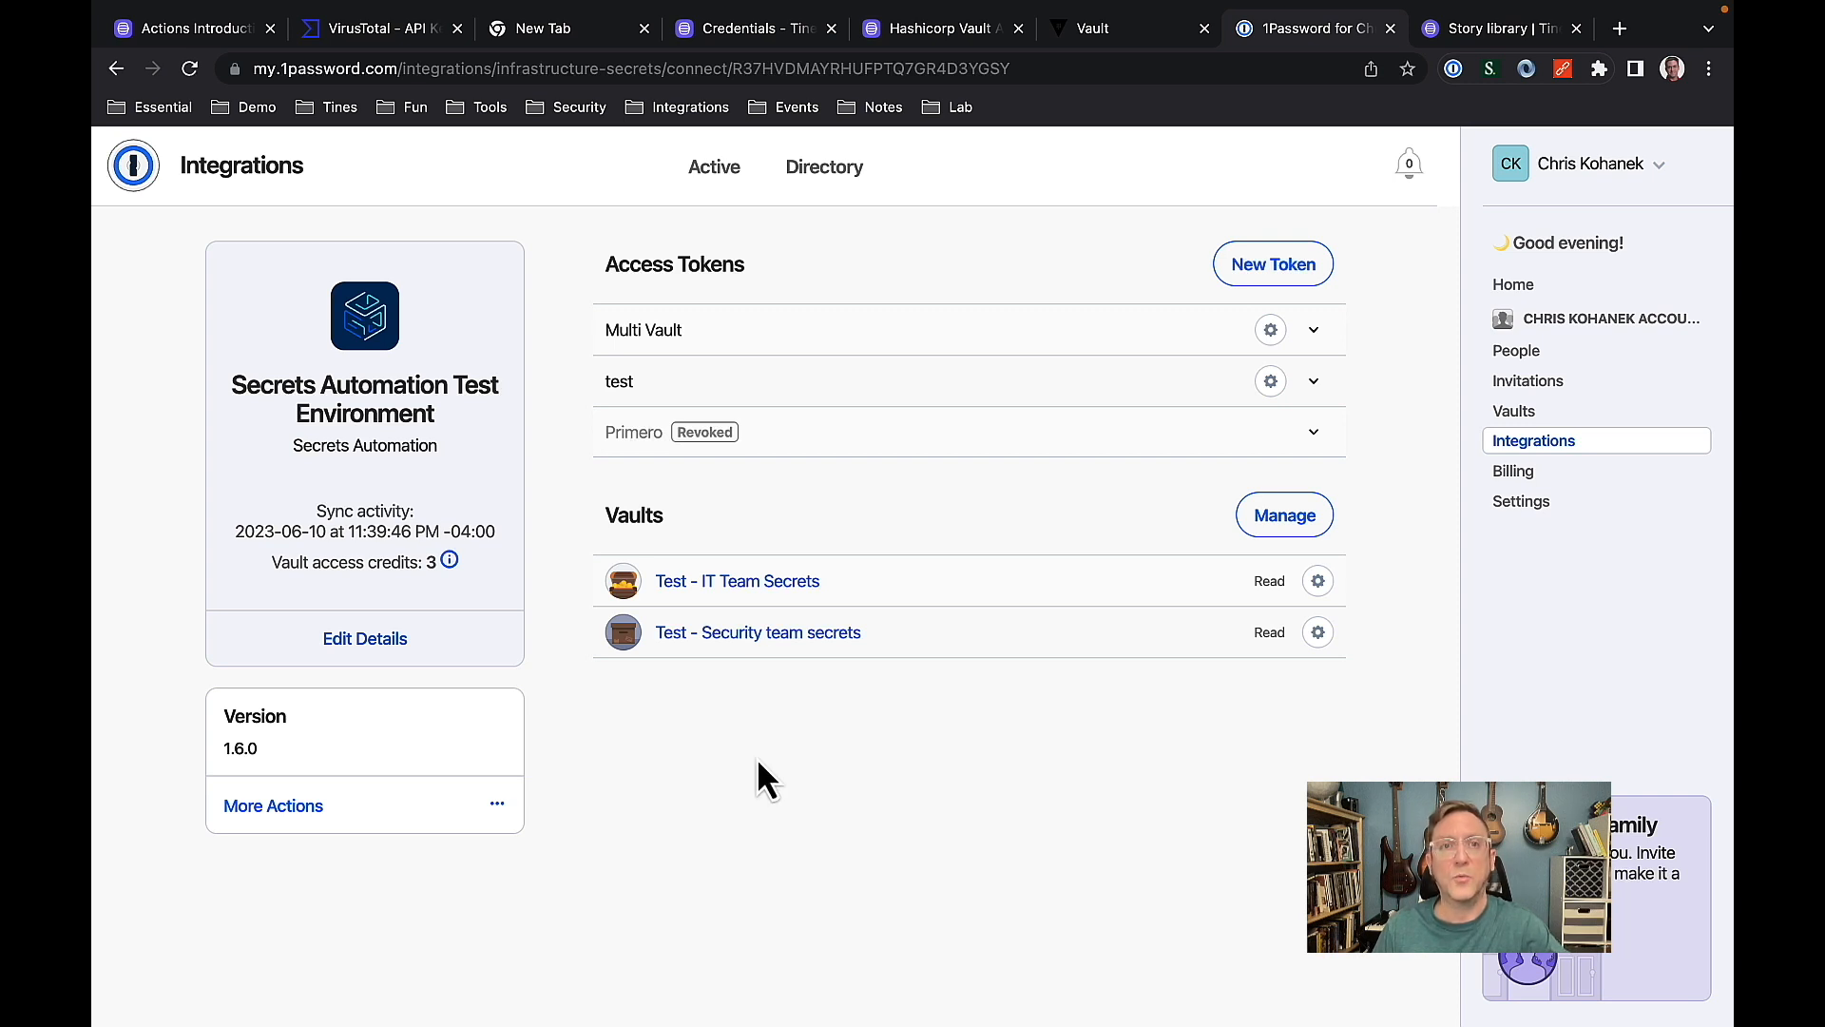
Switch to Tines and start a new Text credential named onepassword_token.
left_click(751, 29)
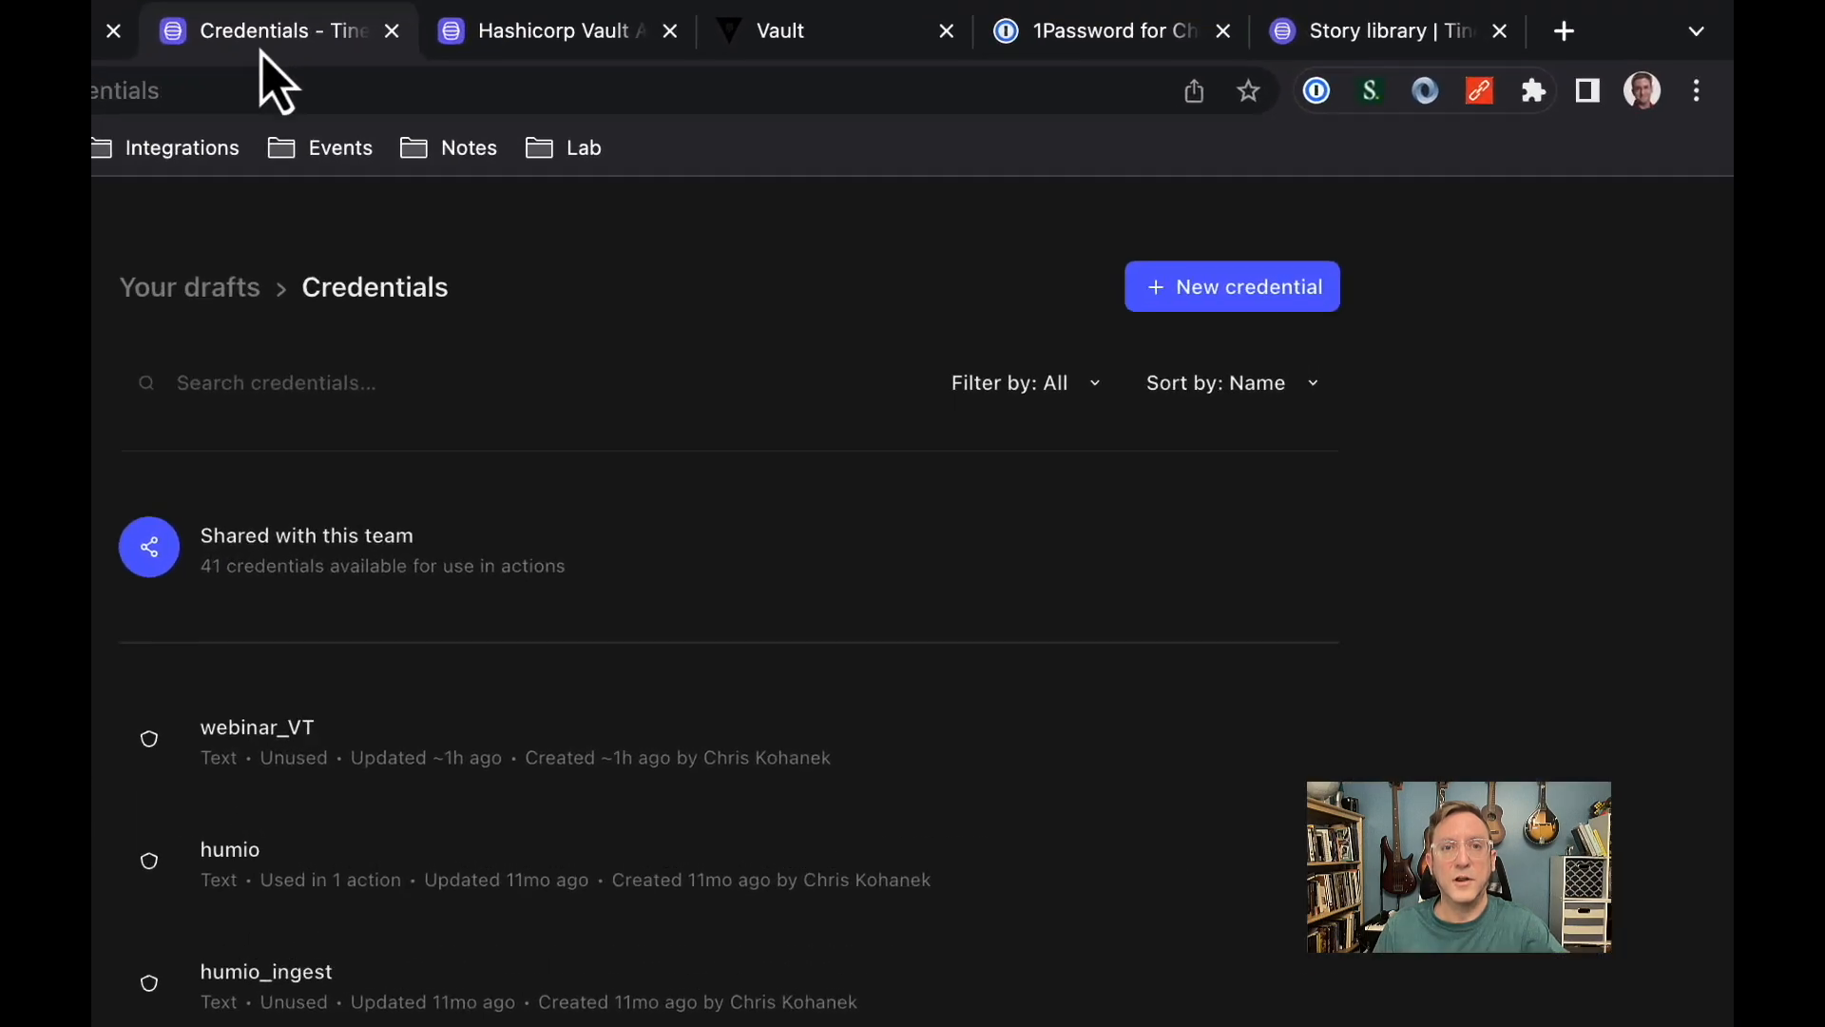
left_click(1199, 290)
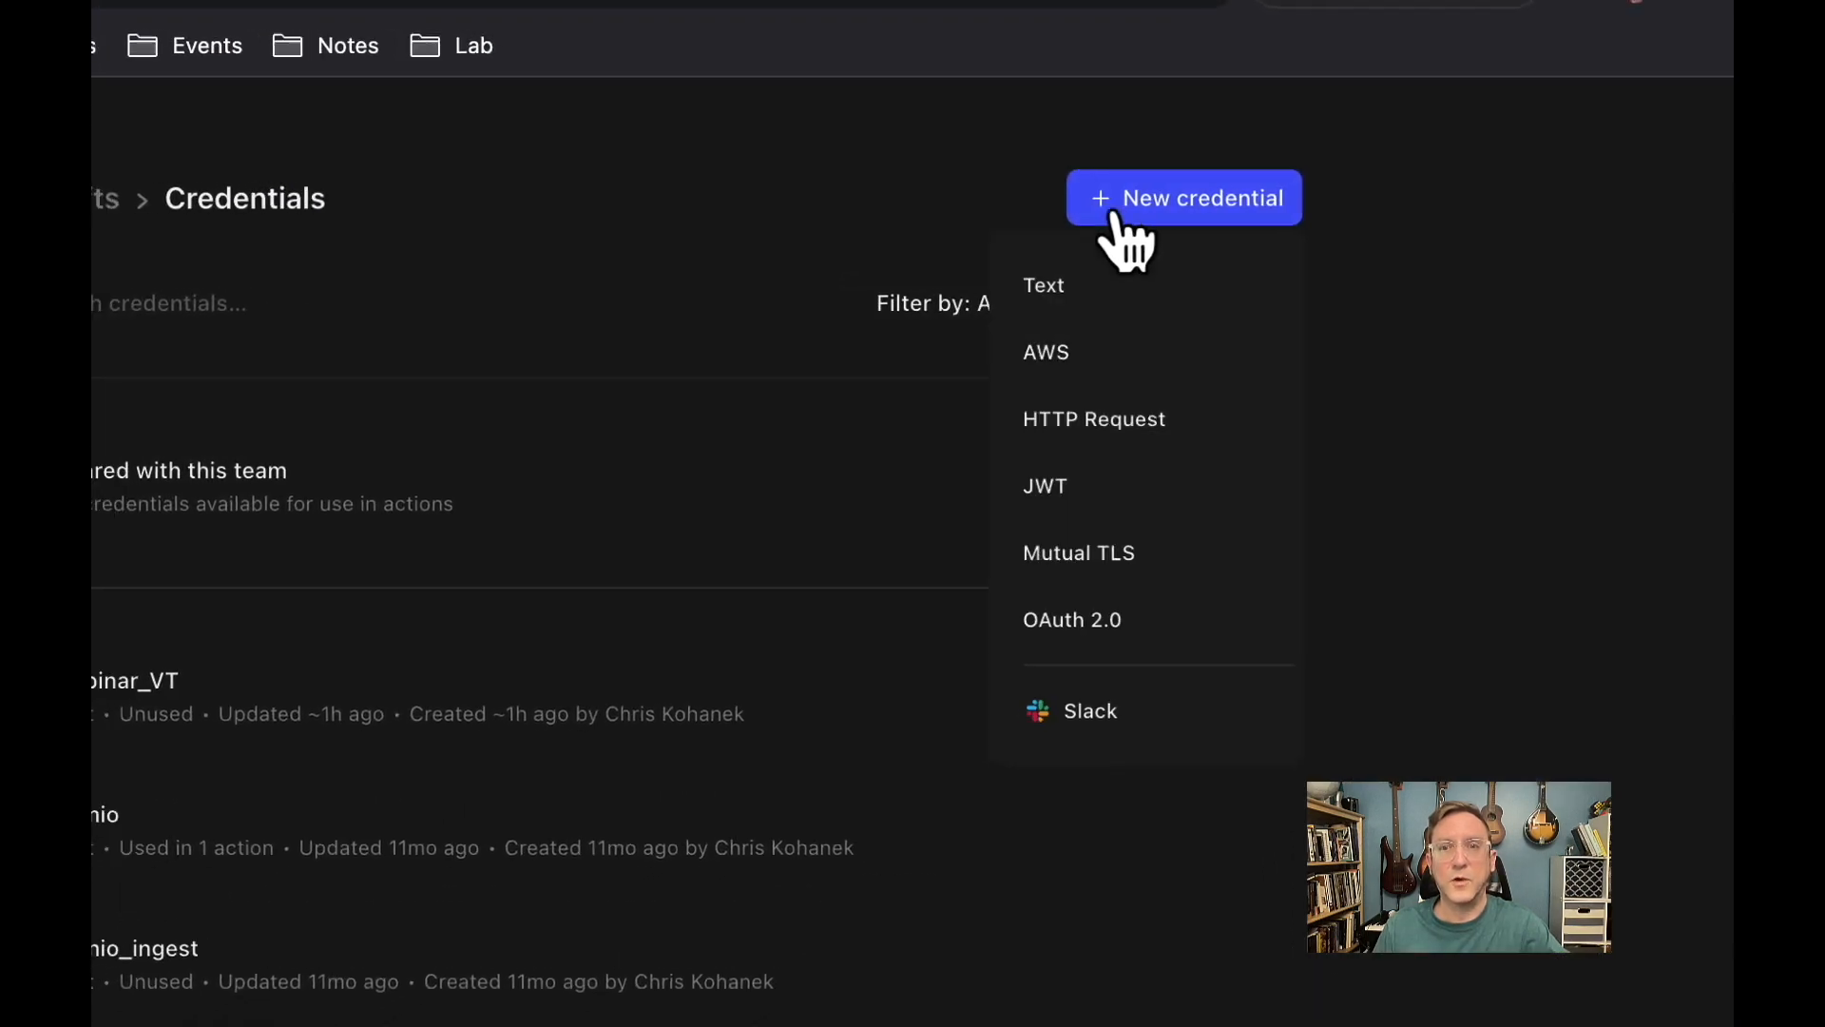
left_click(1255, 263)
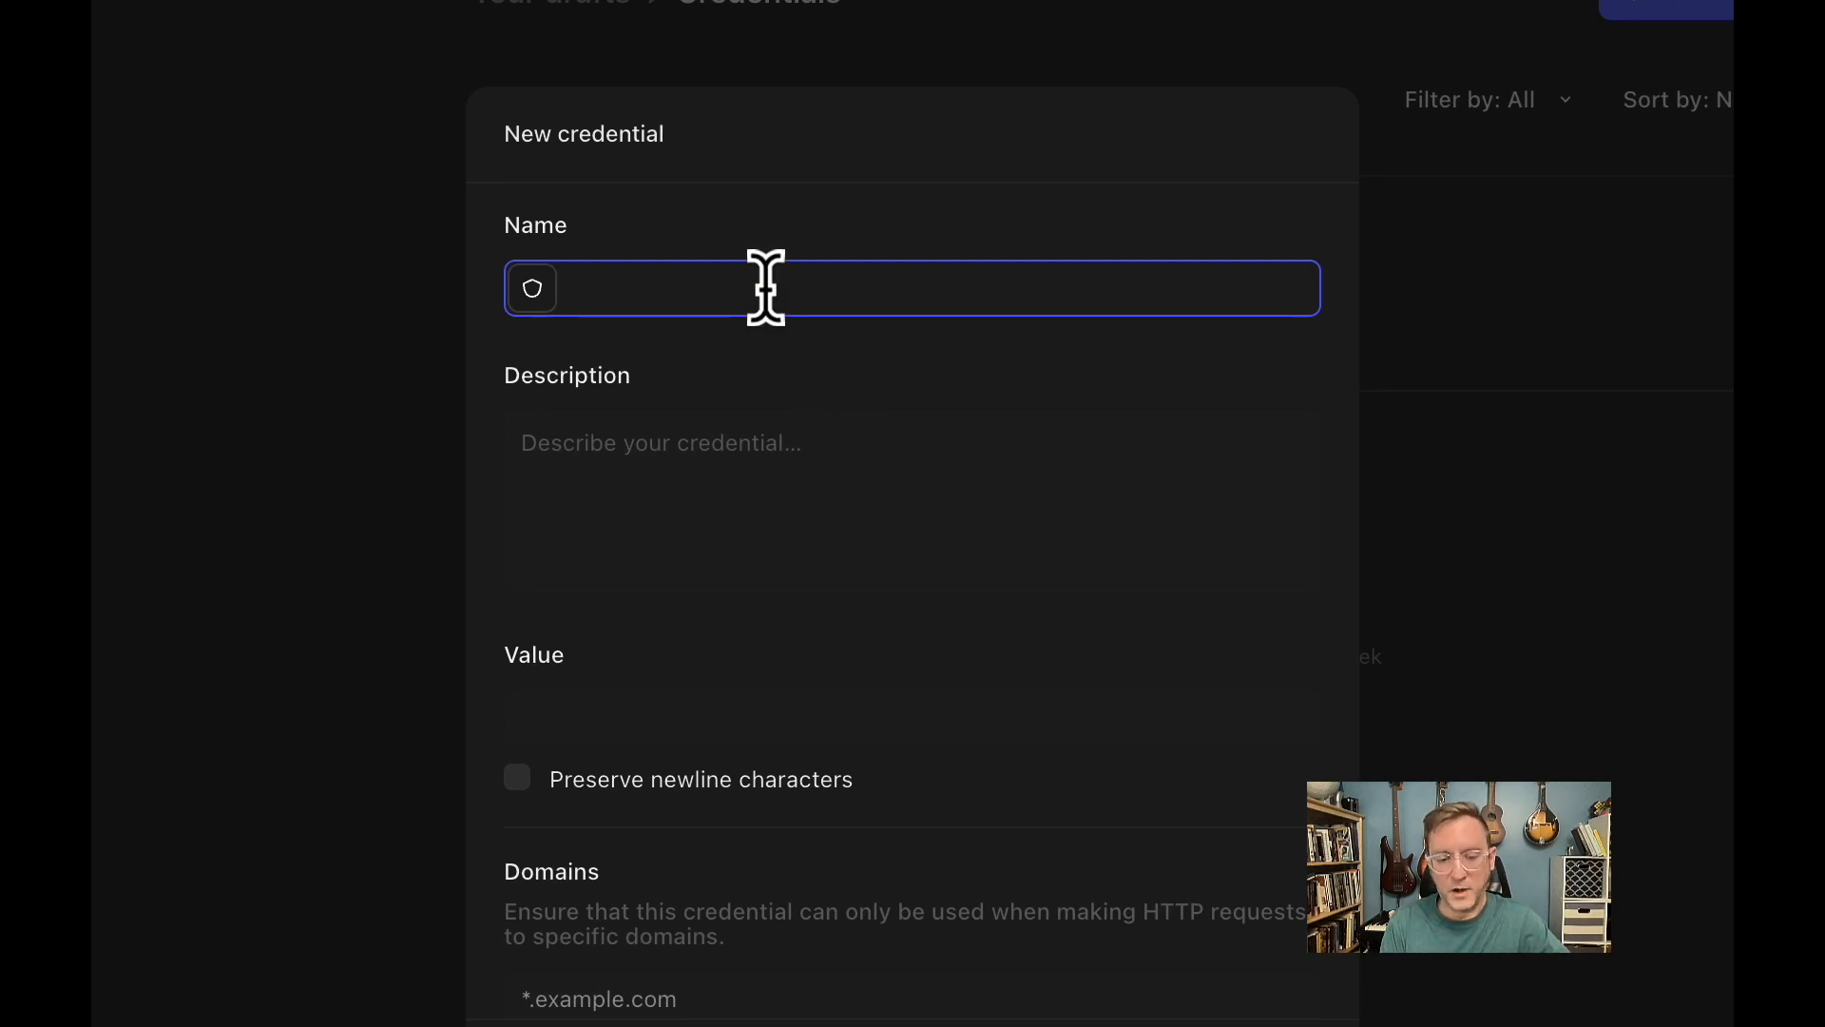
type("1")
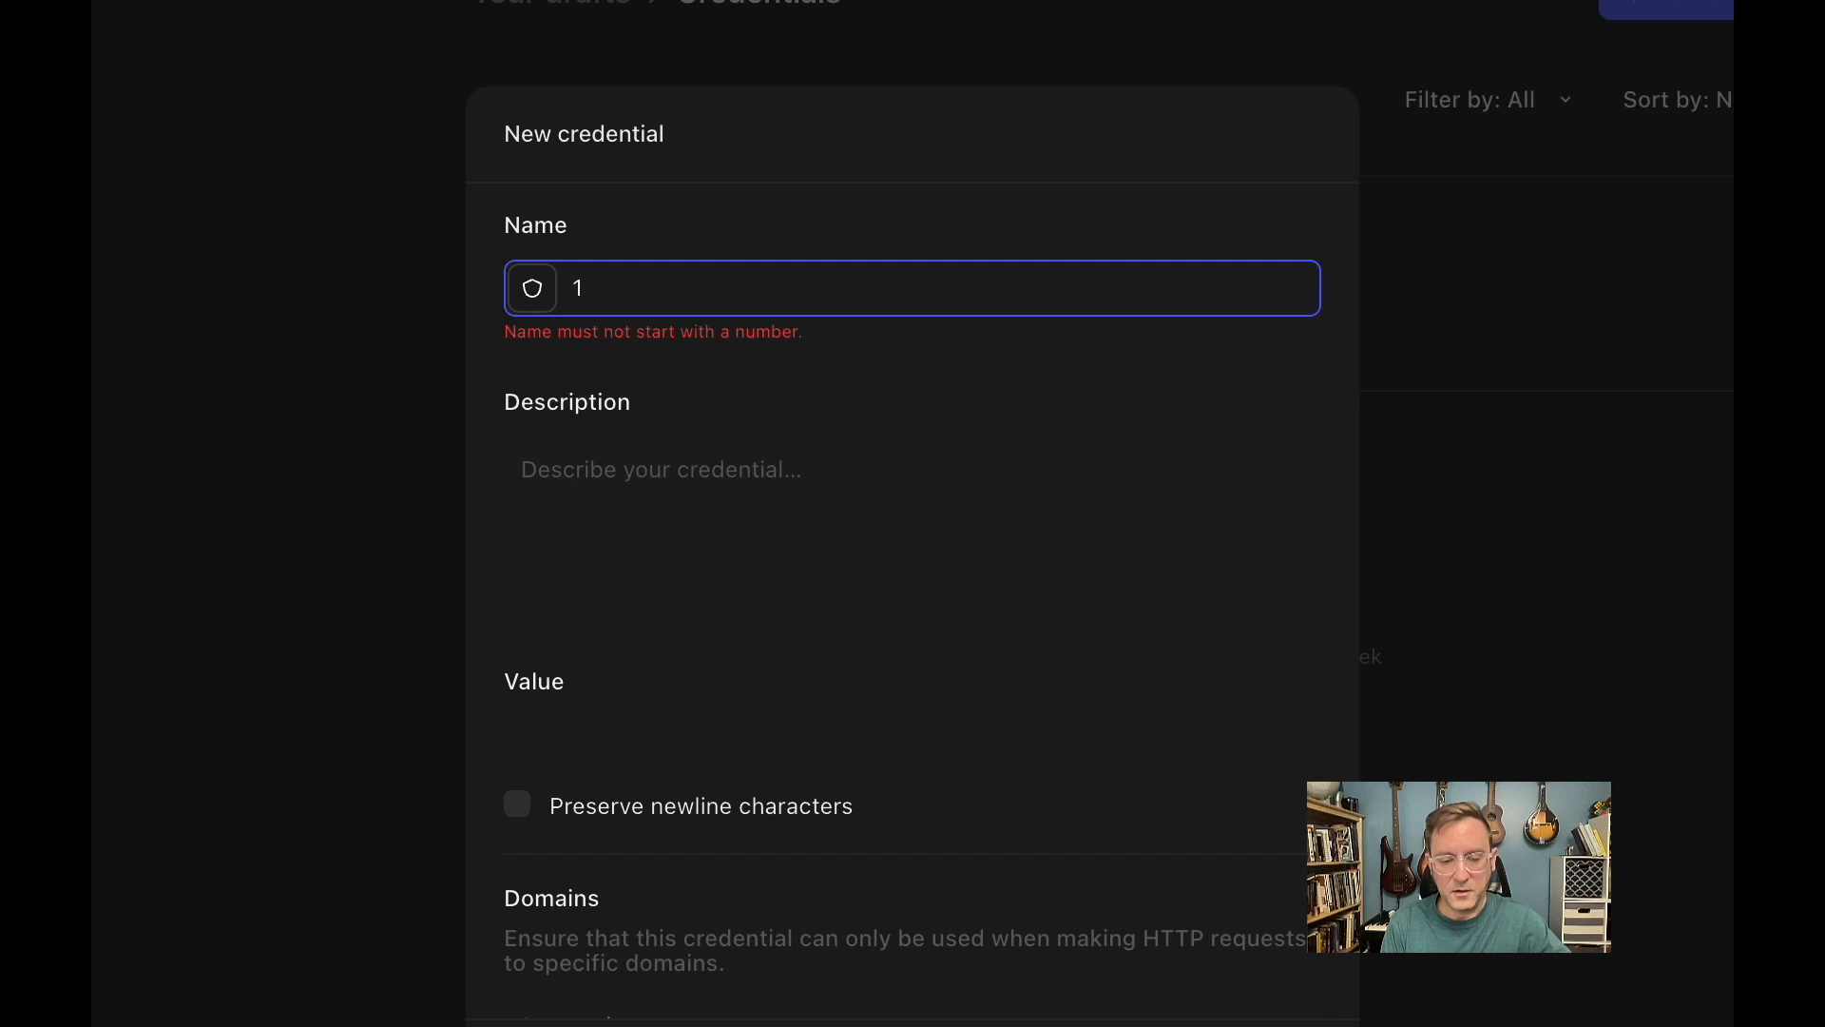
type("passwor")
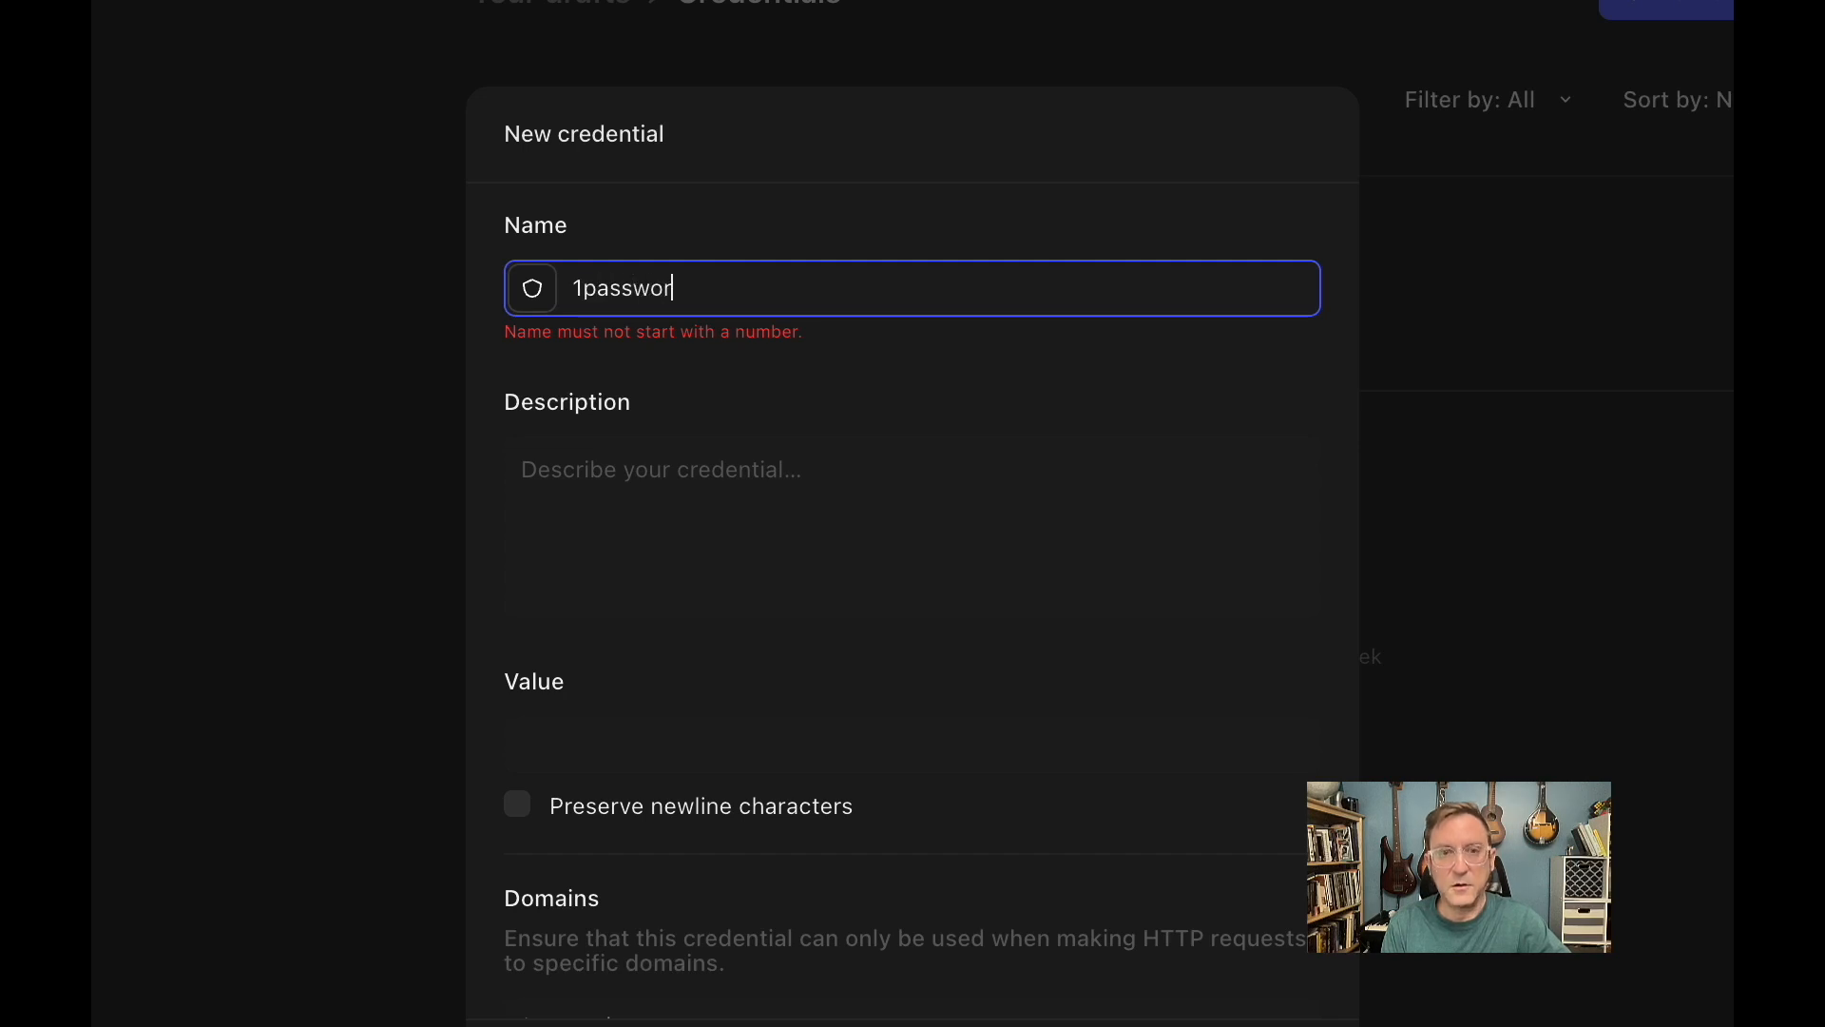
type("d_tone")
key("BackSpace")
type("ken")
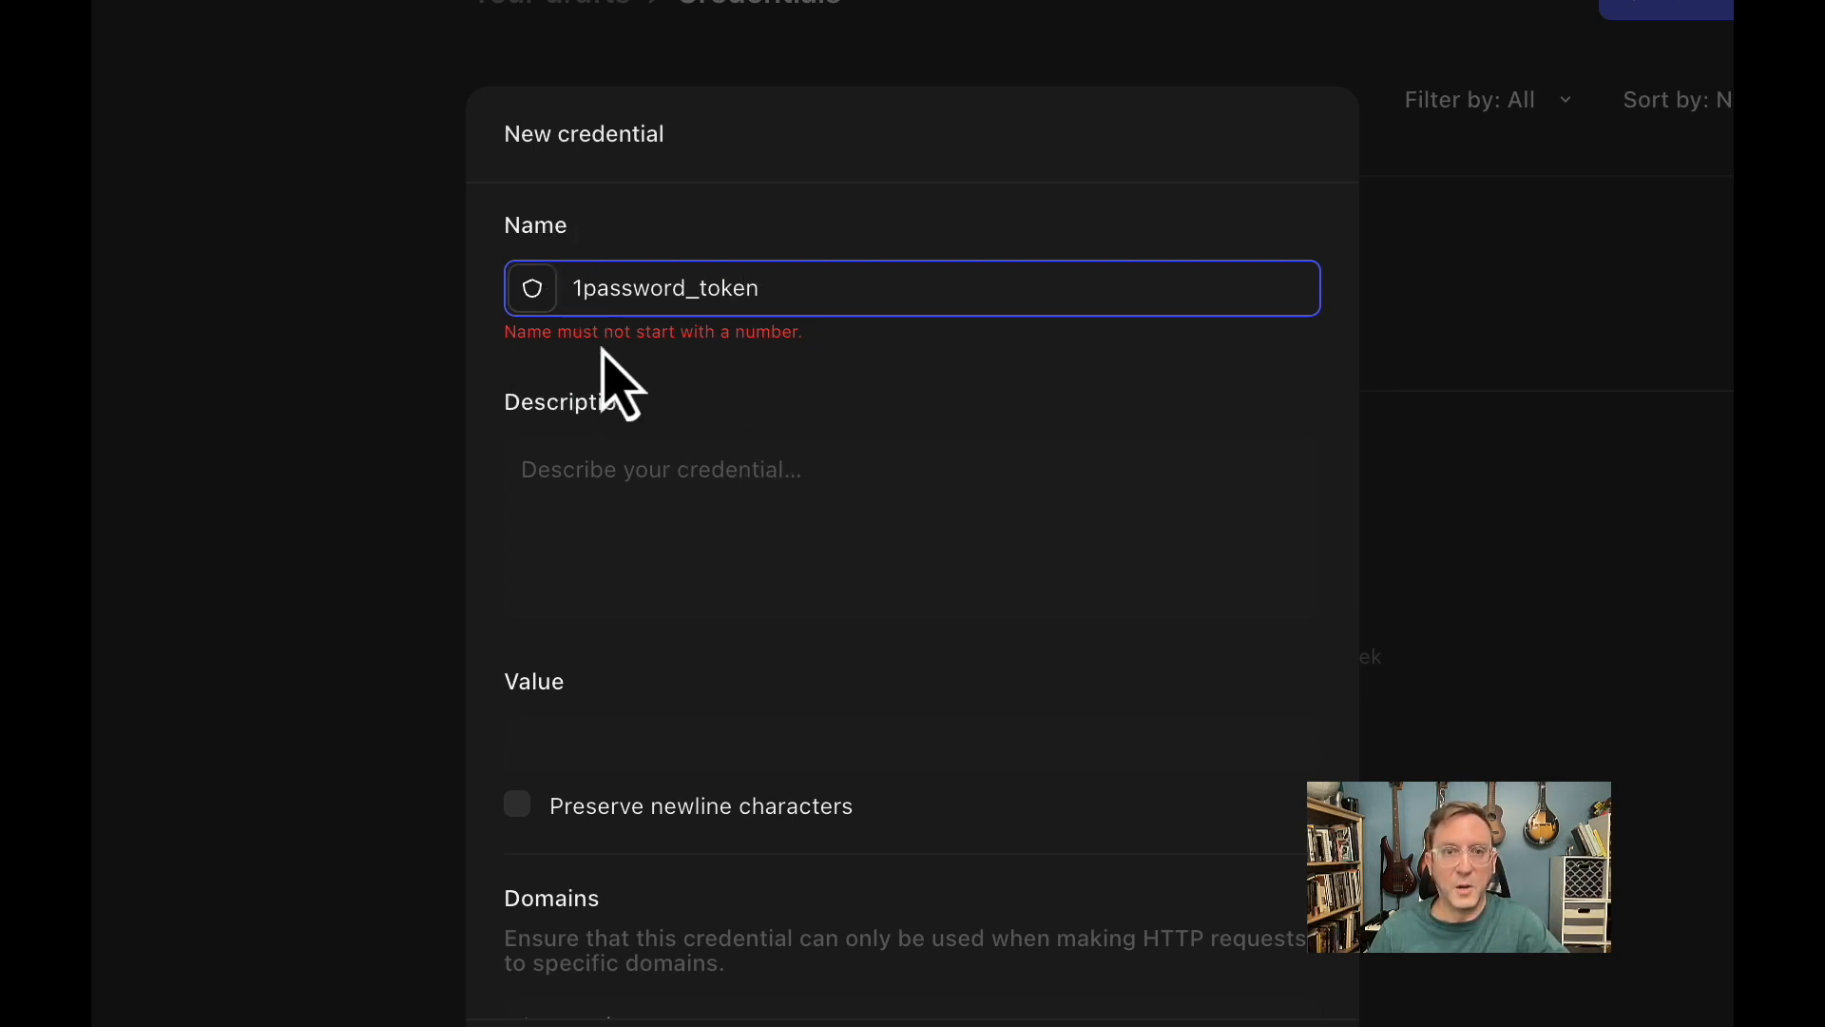
key("BackSpace")
type("one")
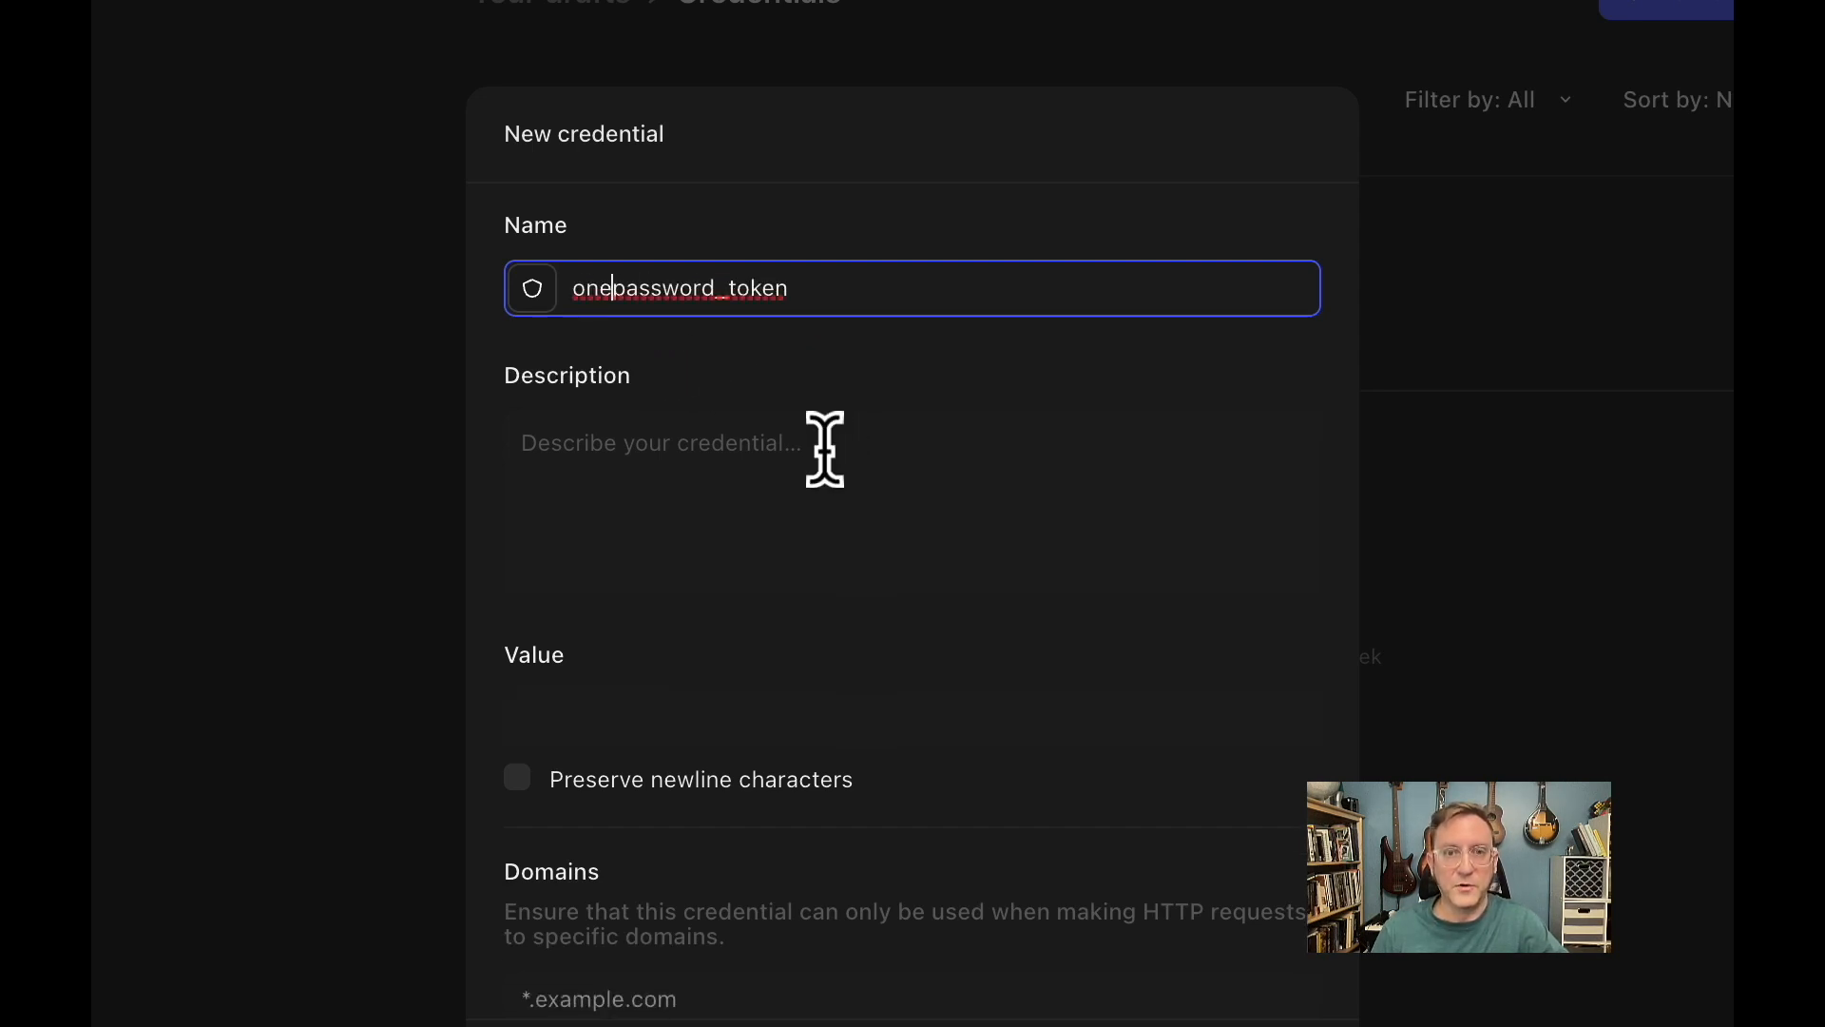
Paste the 1Password access token as the credential's value and grant access to all teams & drafts.
left_click(613, 720)
key("super+v")
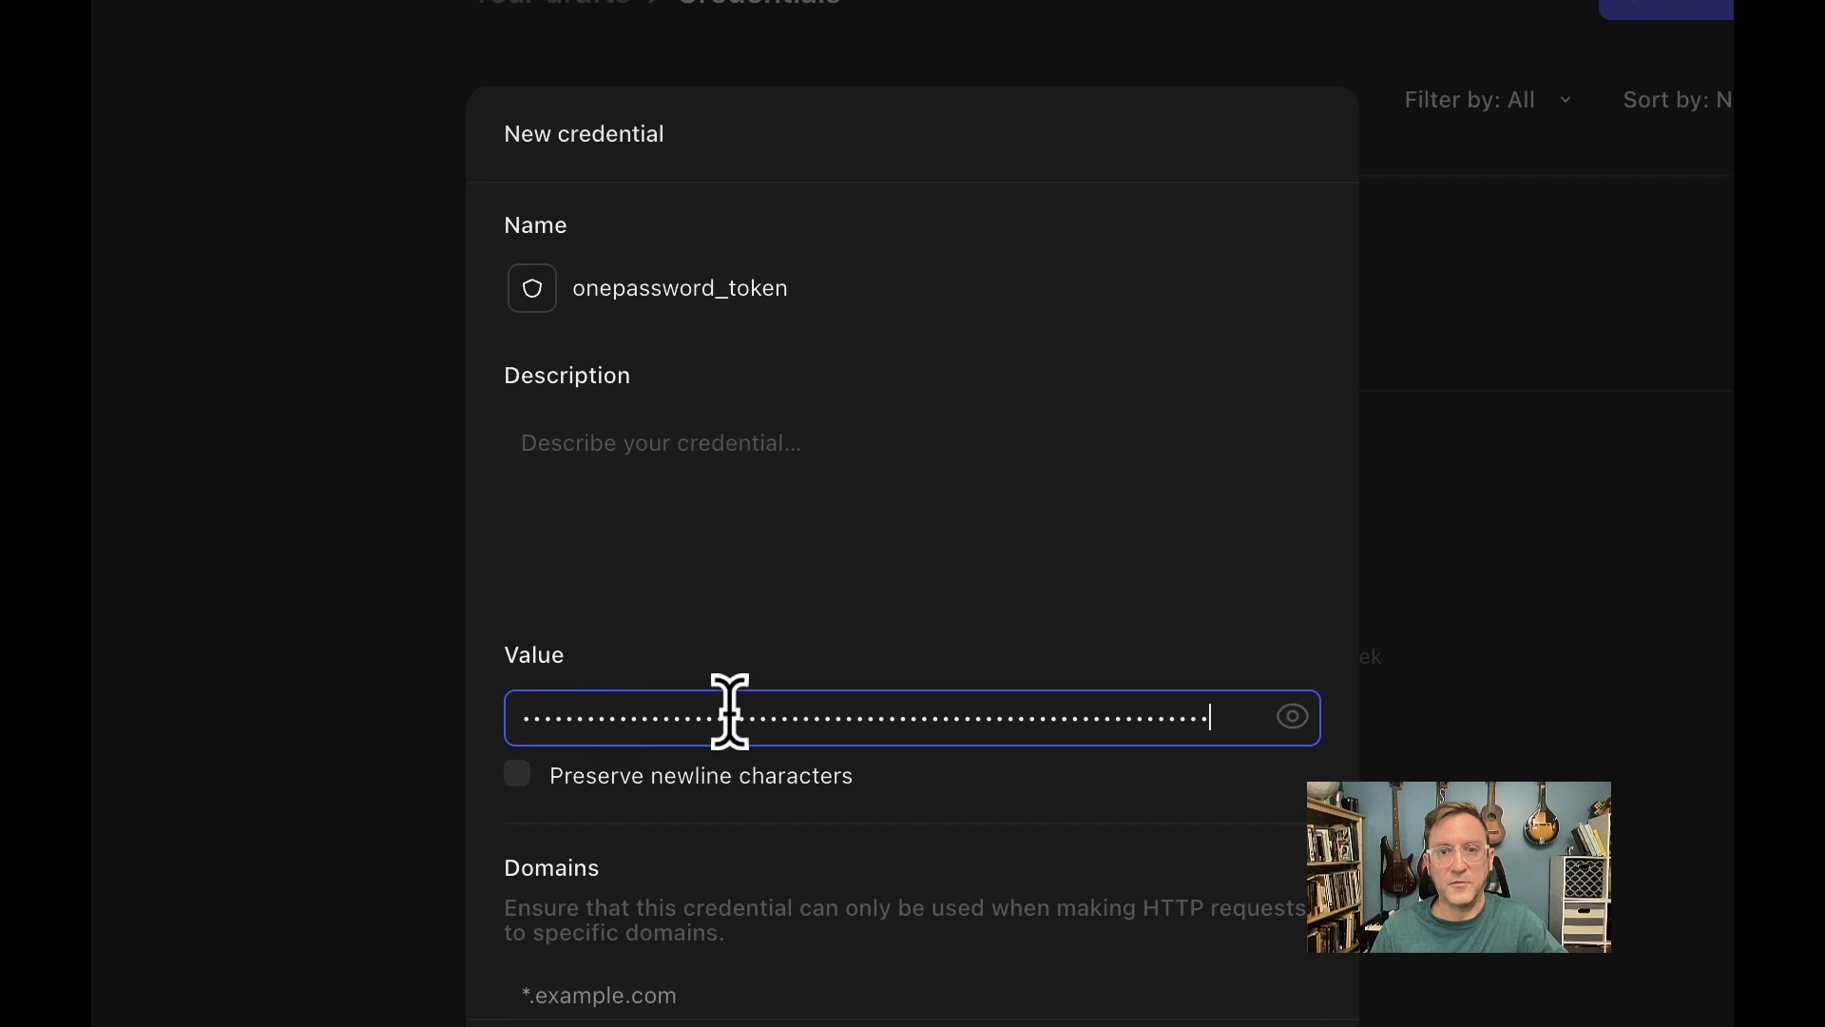
scroll(824, 708, "down", 5)
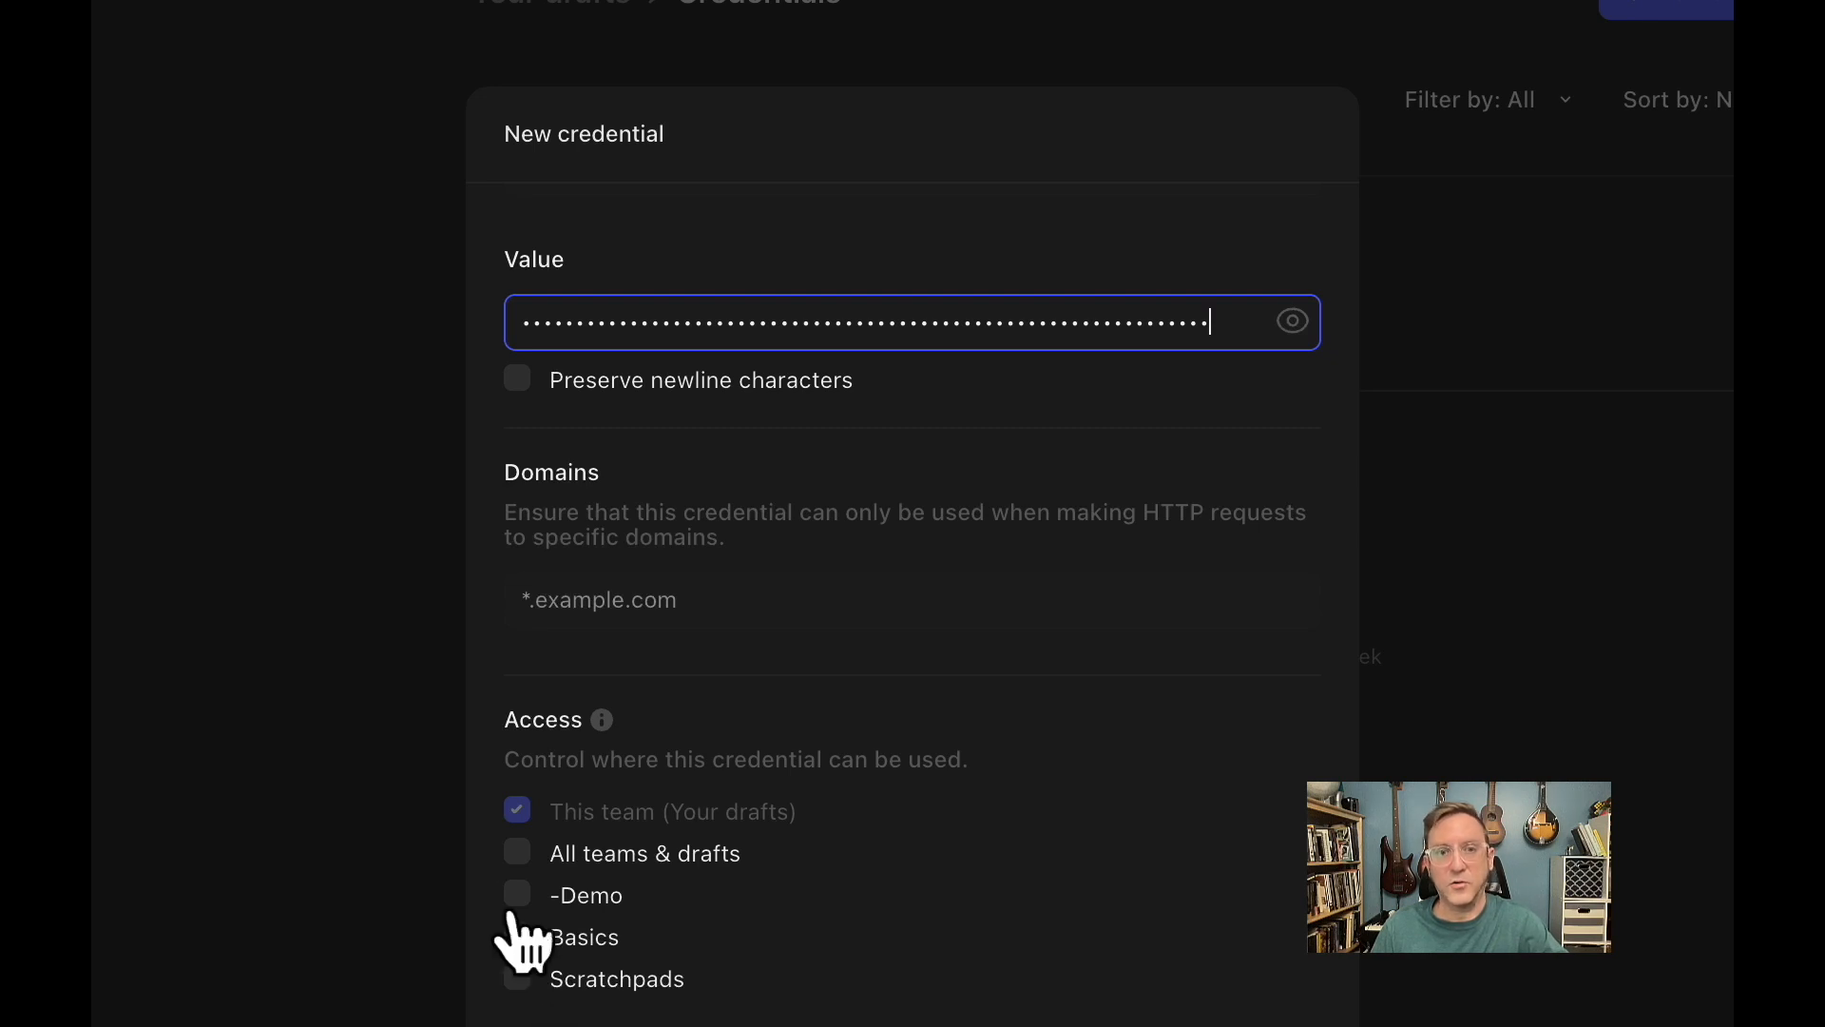
left_click(526, 859)
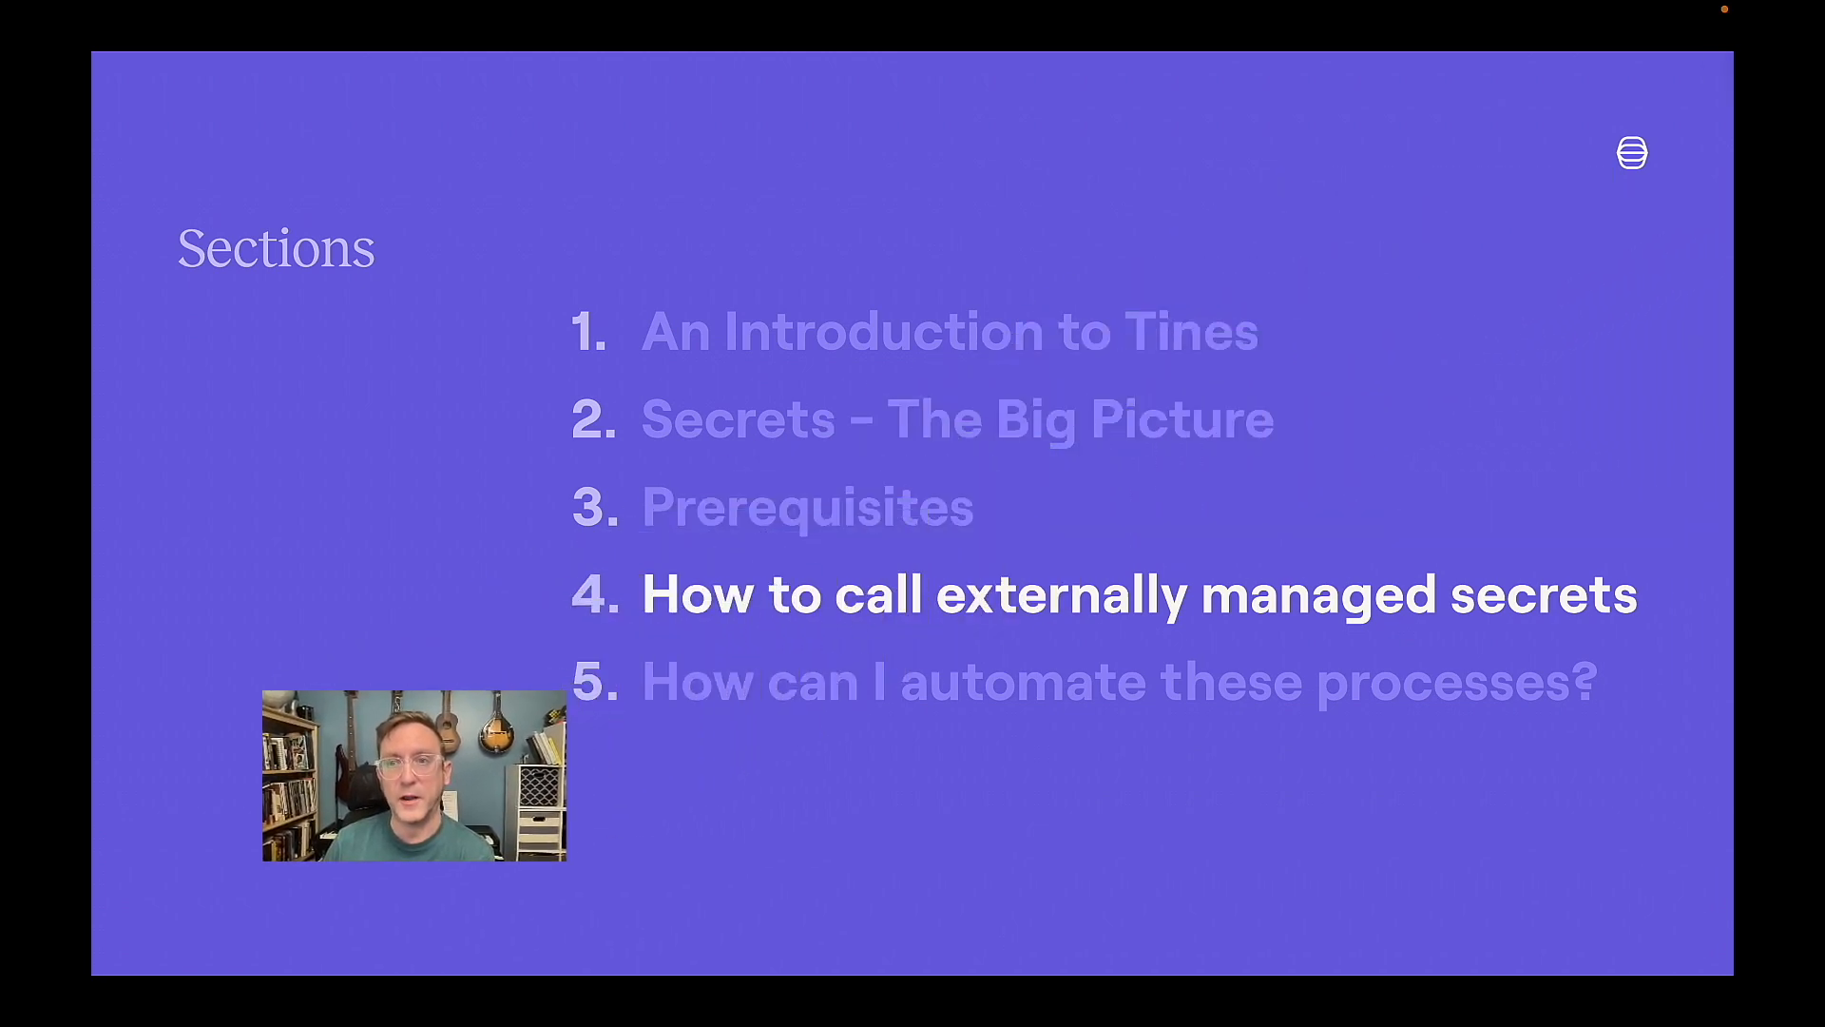
key("Right")
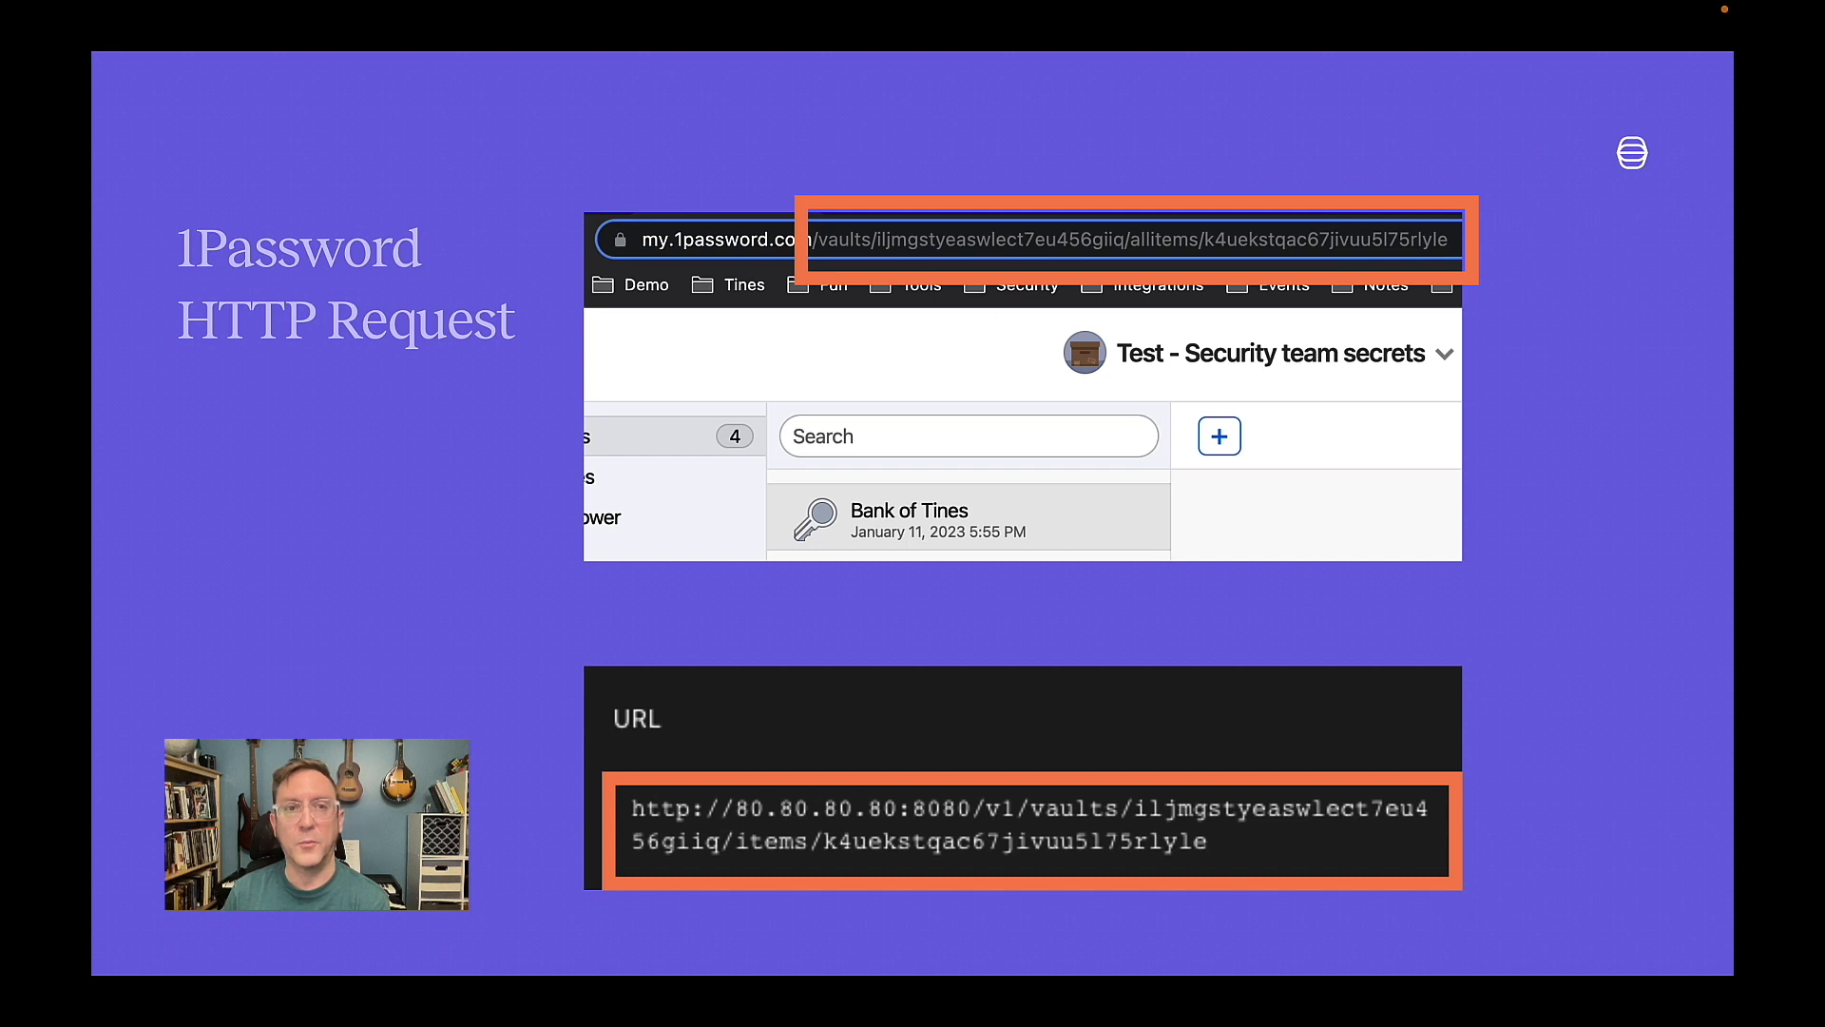
key("Right")
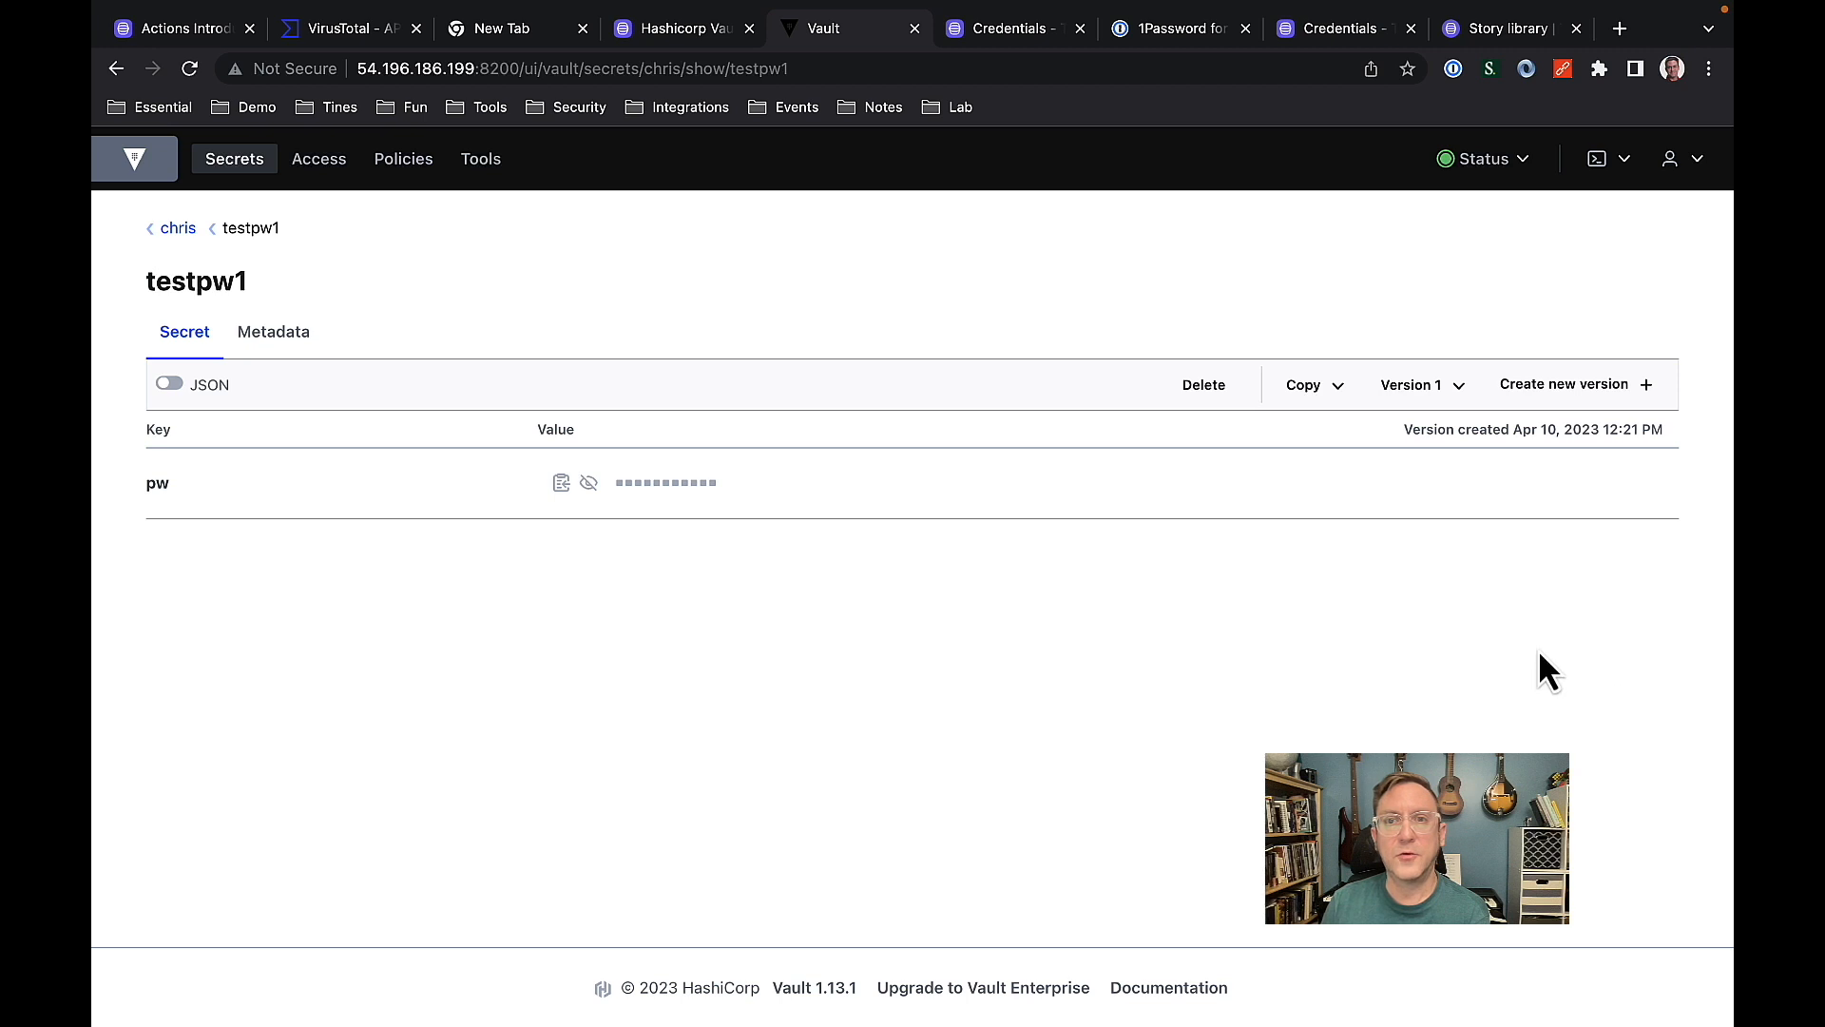
Go back to the secrets engine's list in HashiCorp Vault and open the testpw1 secret.
left_click(180, 232)
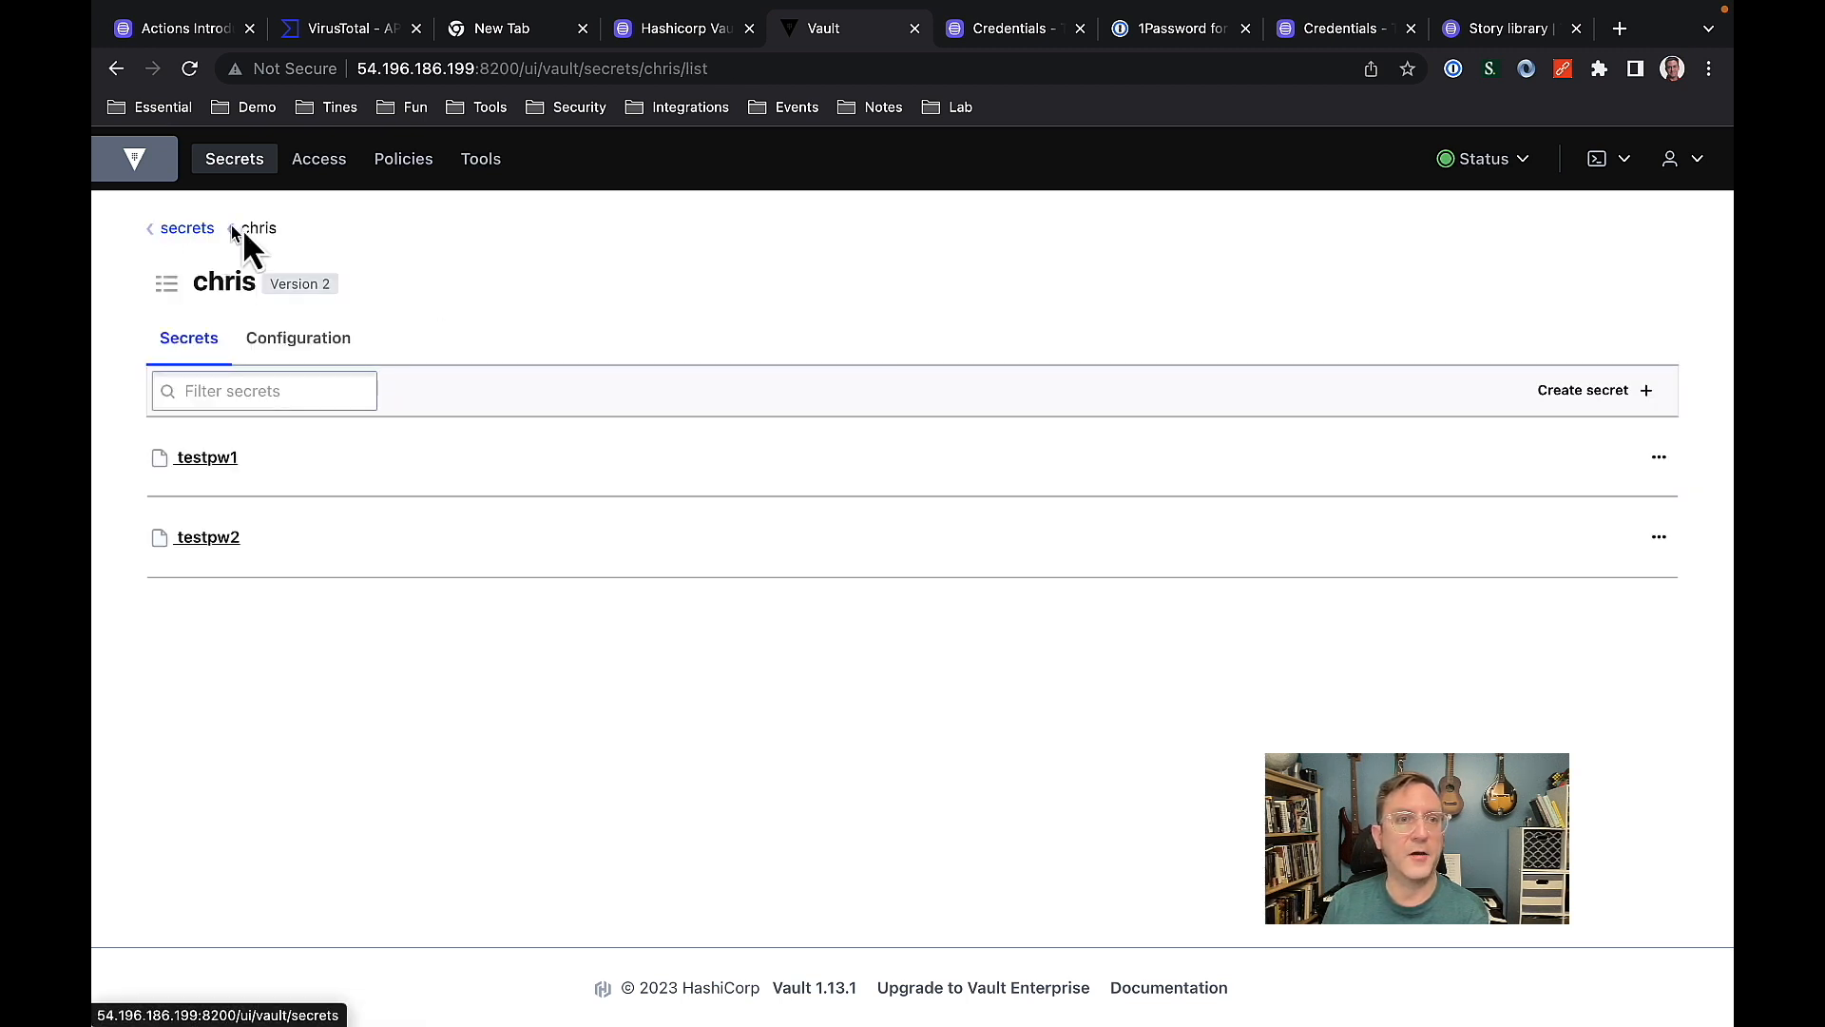
left_click(225, 466)
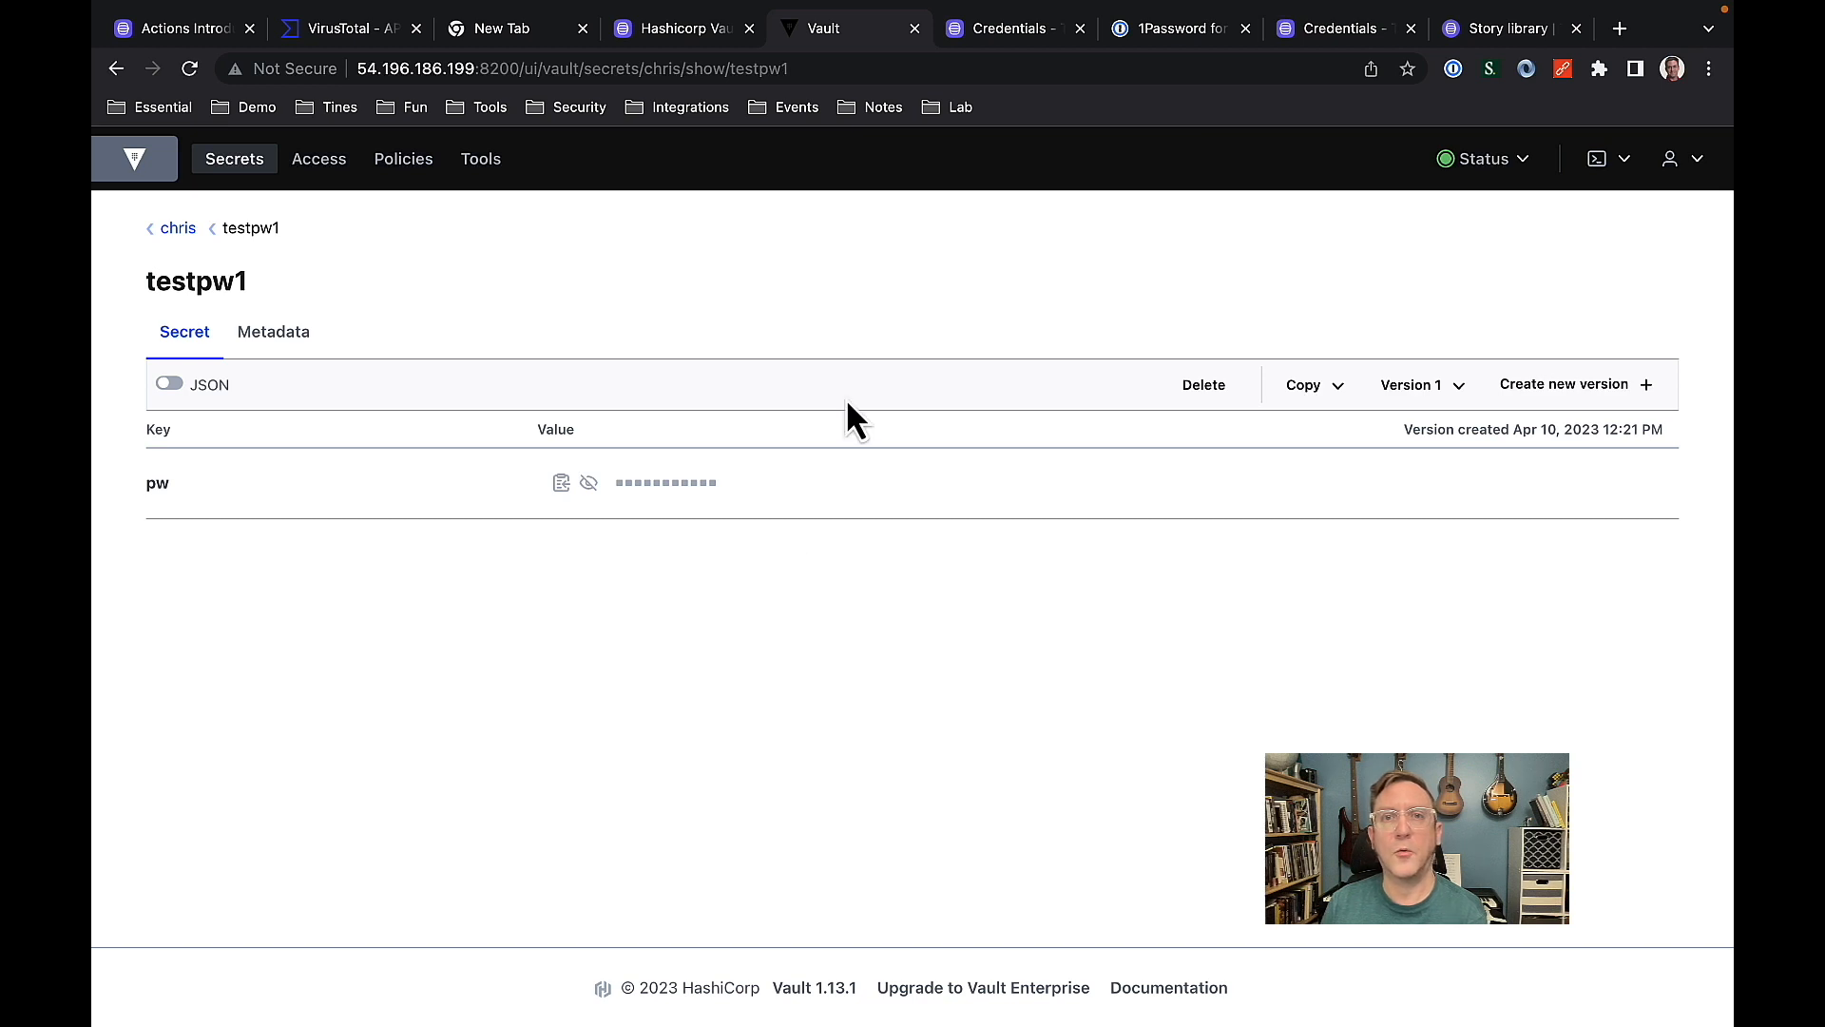
Switch to Tines and open the existing testpw1 credential in the Vault References folder.
left_click(1014, 50)
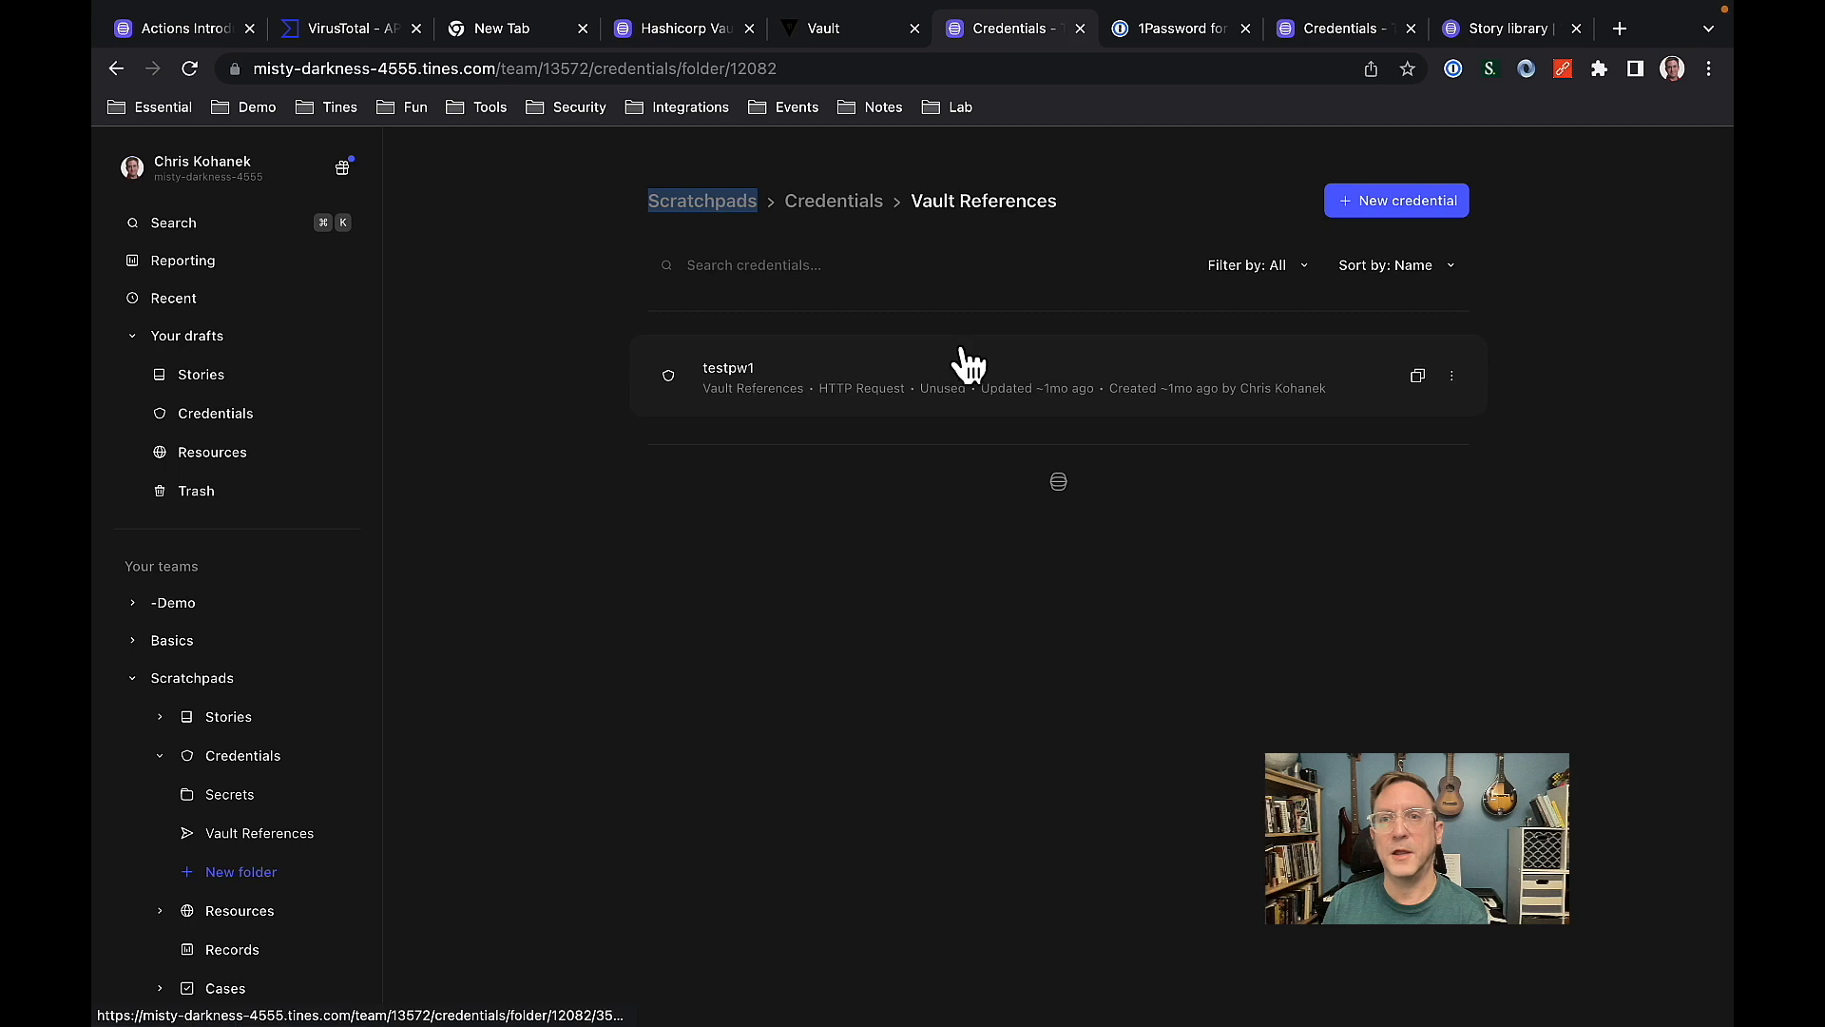
left_click(1422, 202)
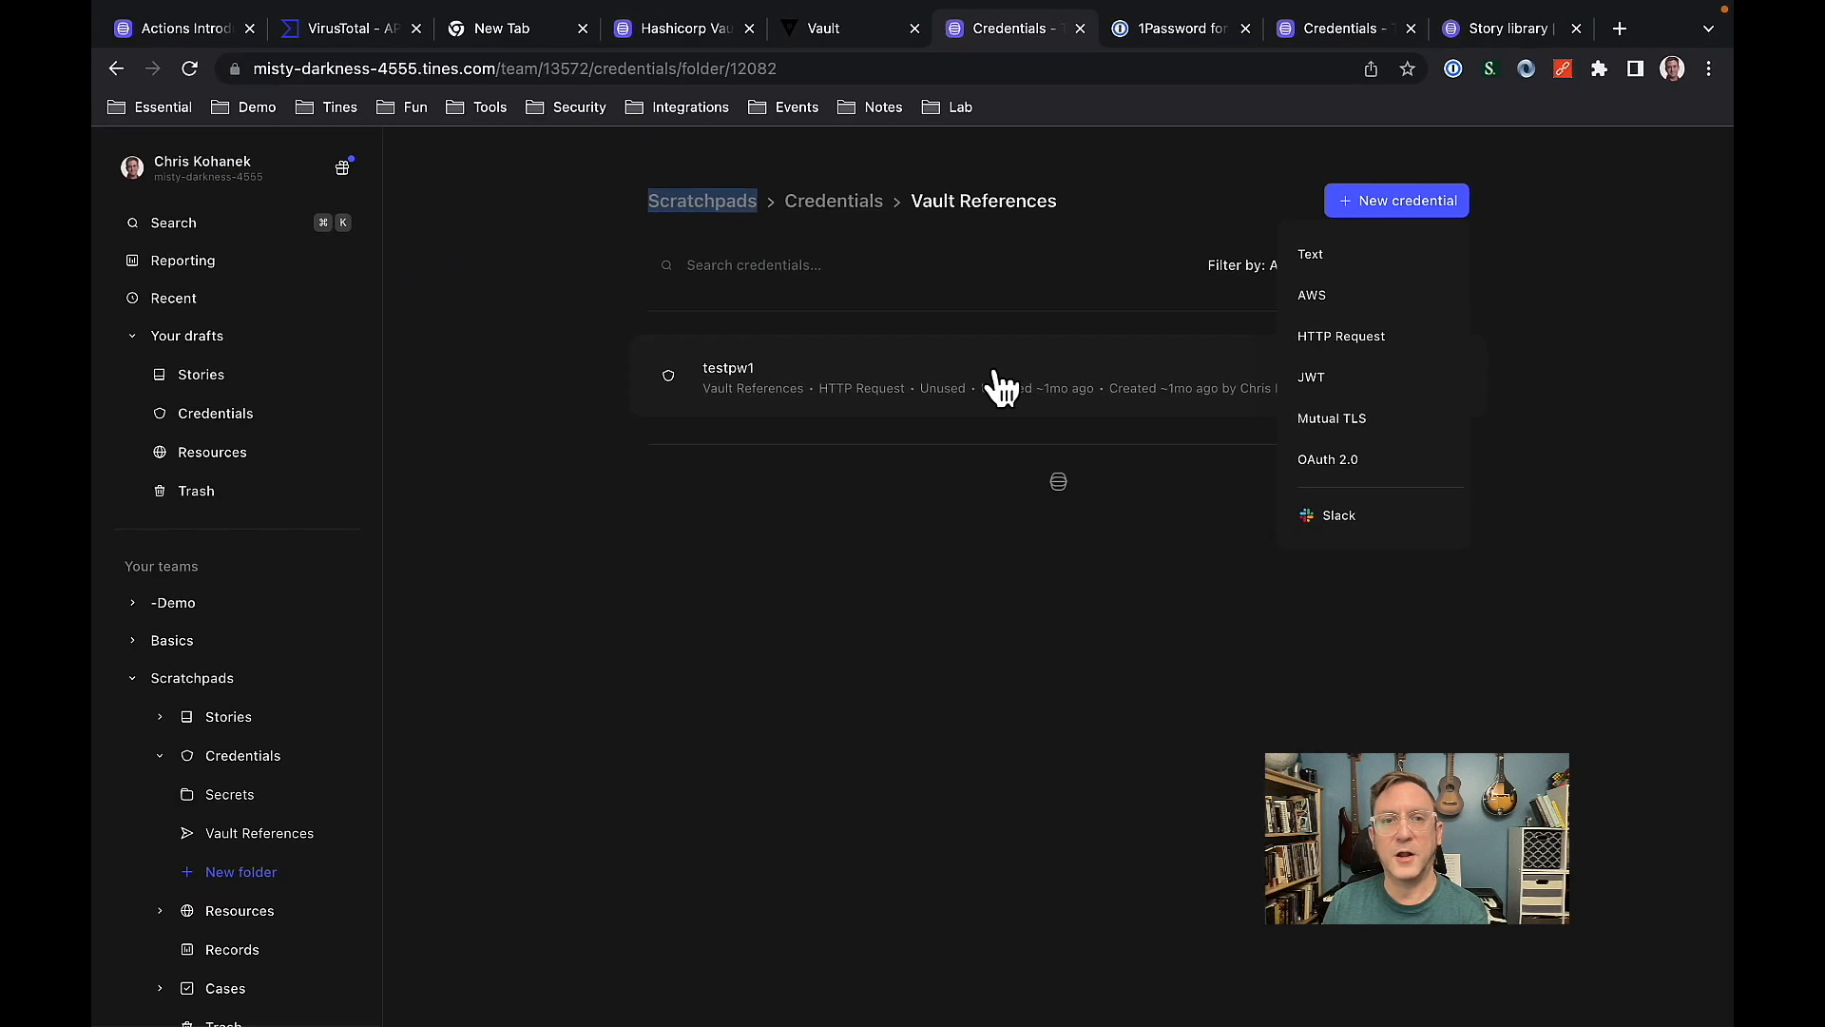
left_click(1003, 385)
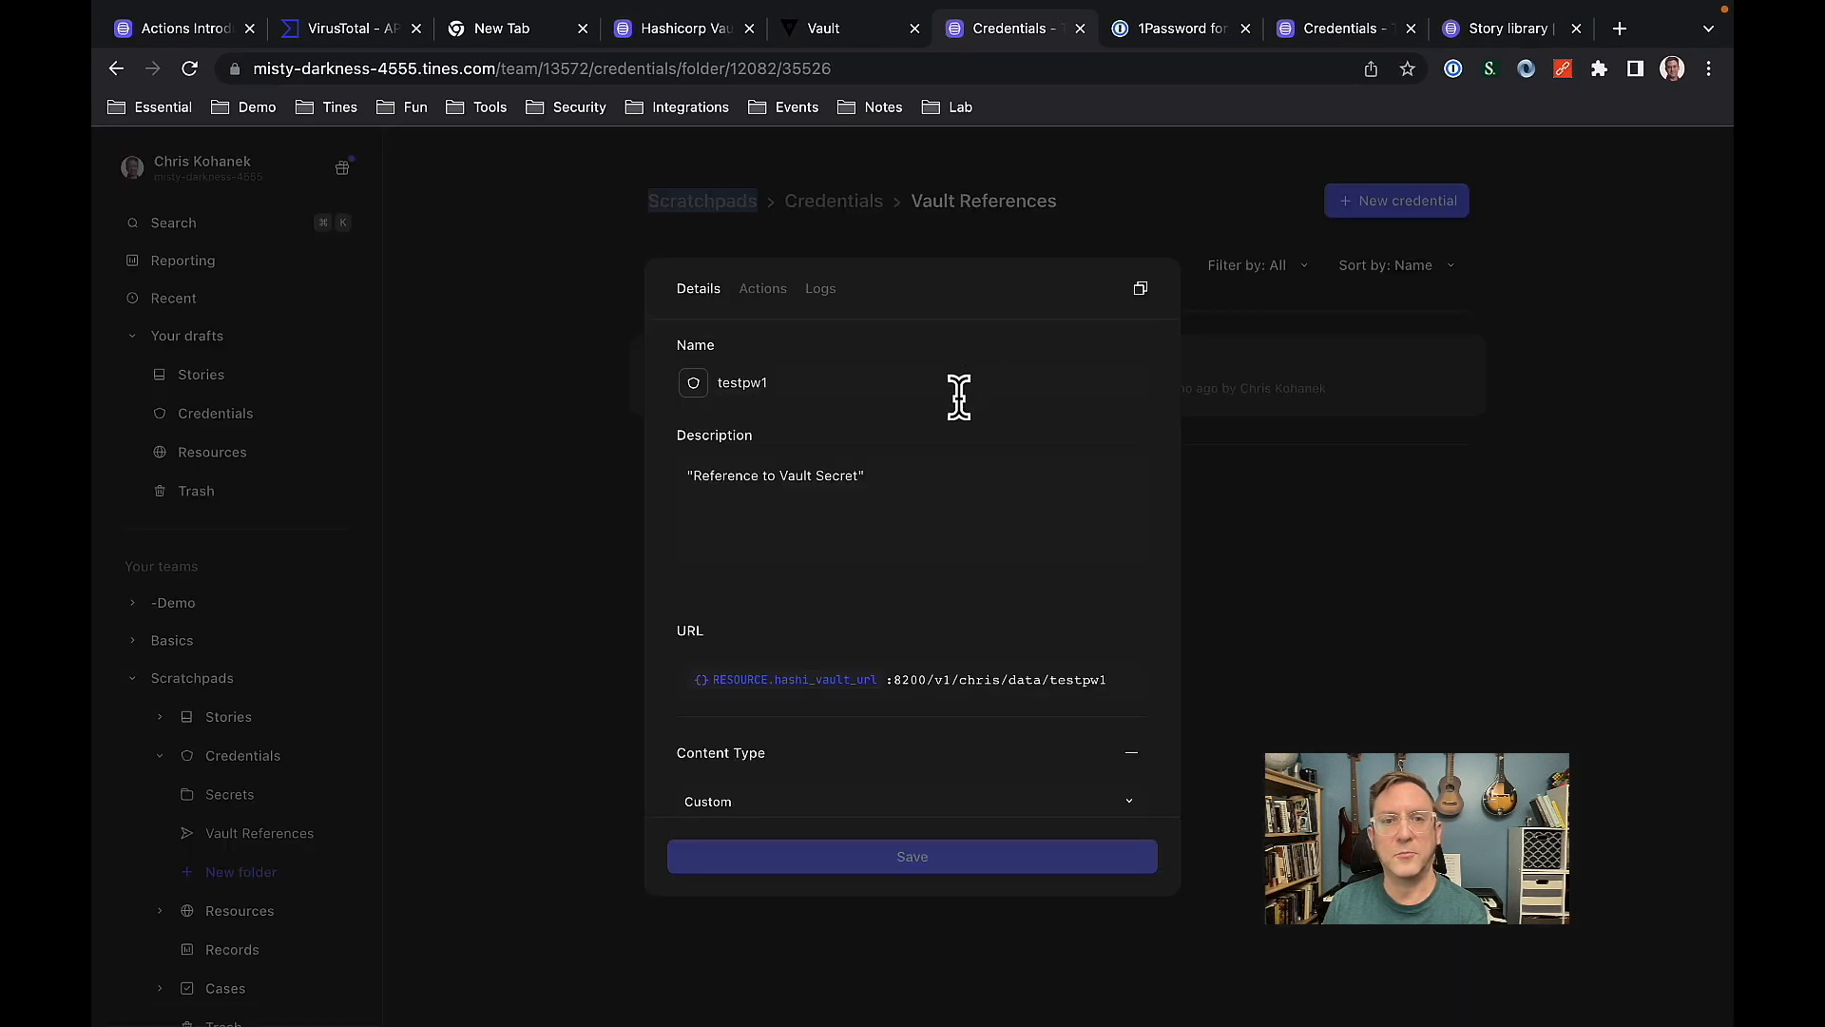
Review the testpw1 credential's URL, content type, method, payload and headers.
scroll(1008, 471, "down", 1)
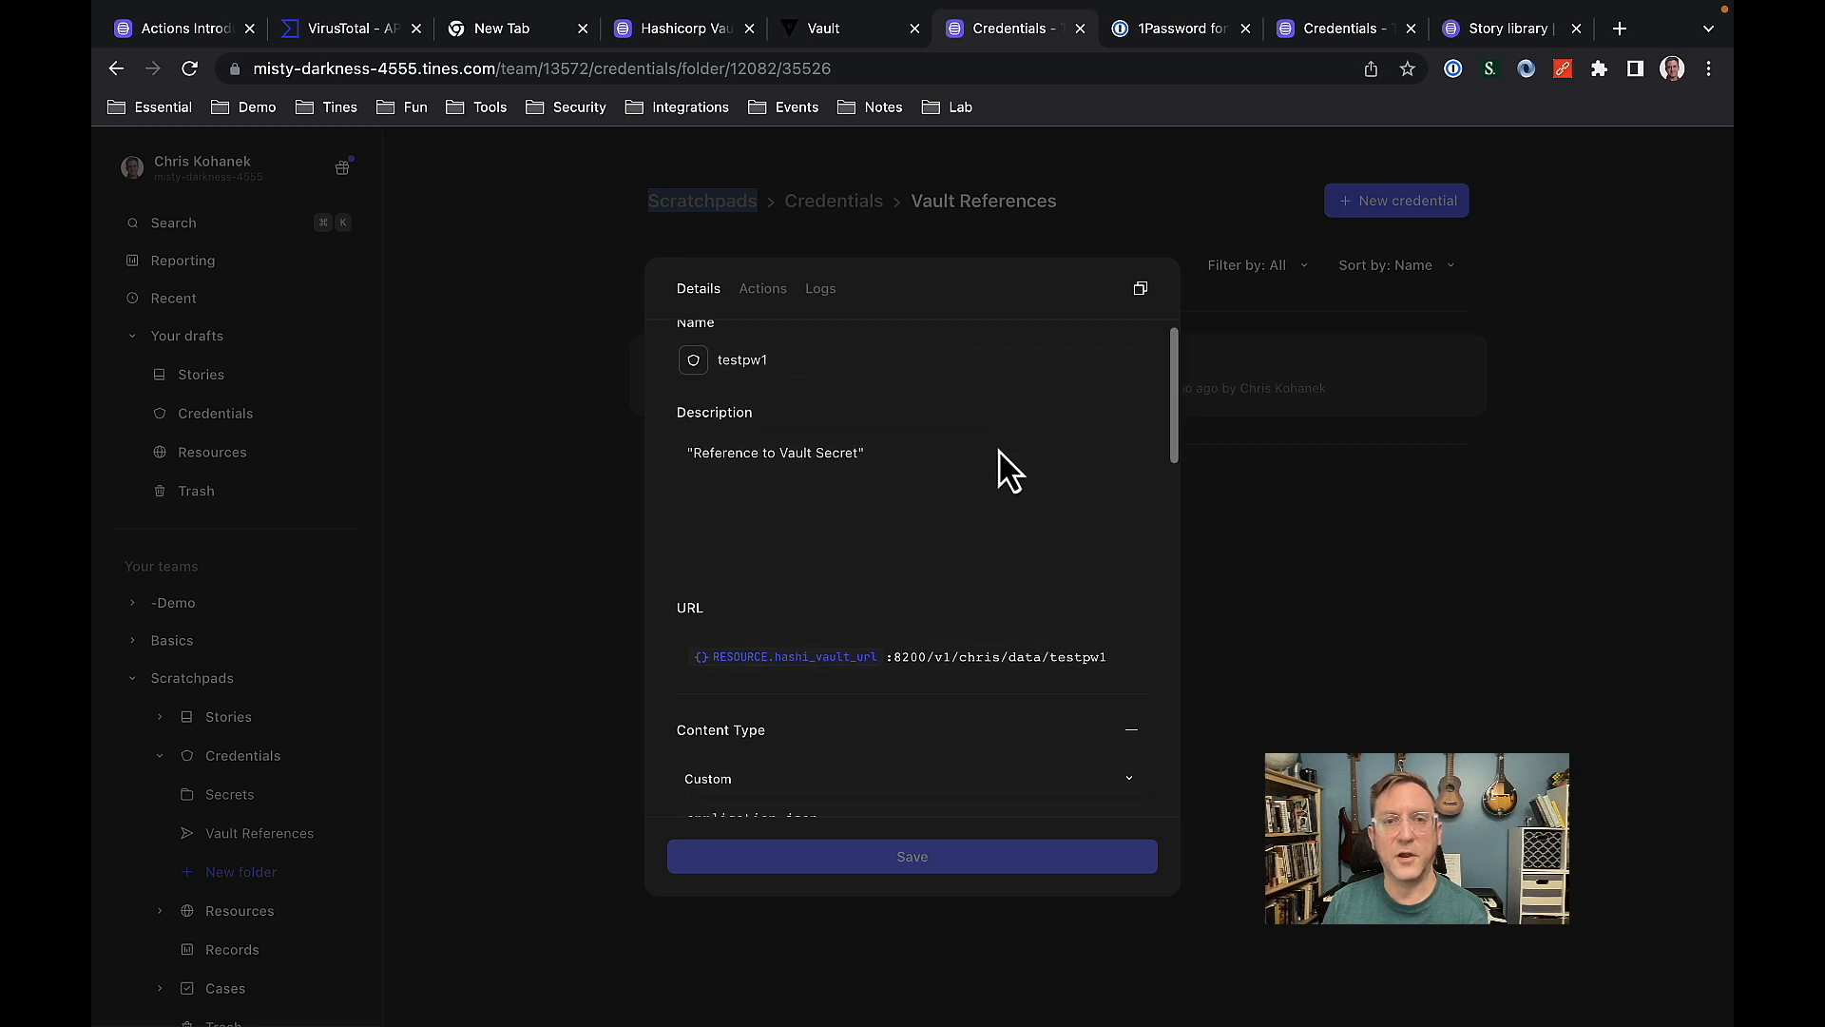
scroll(1007, 468, "down", 1)
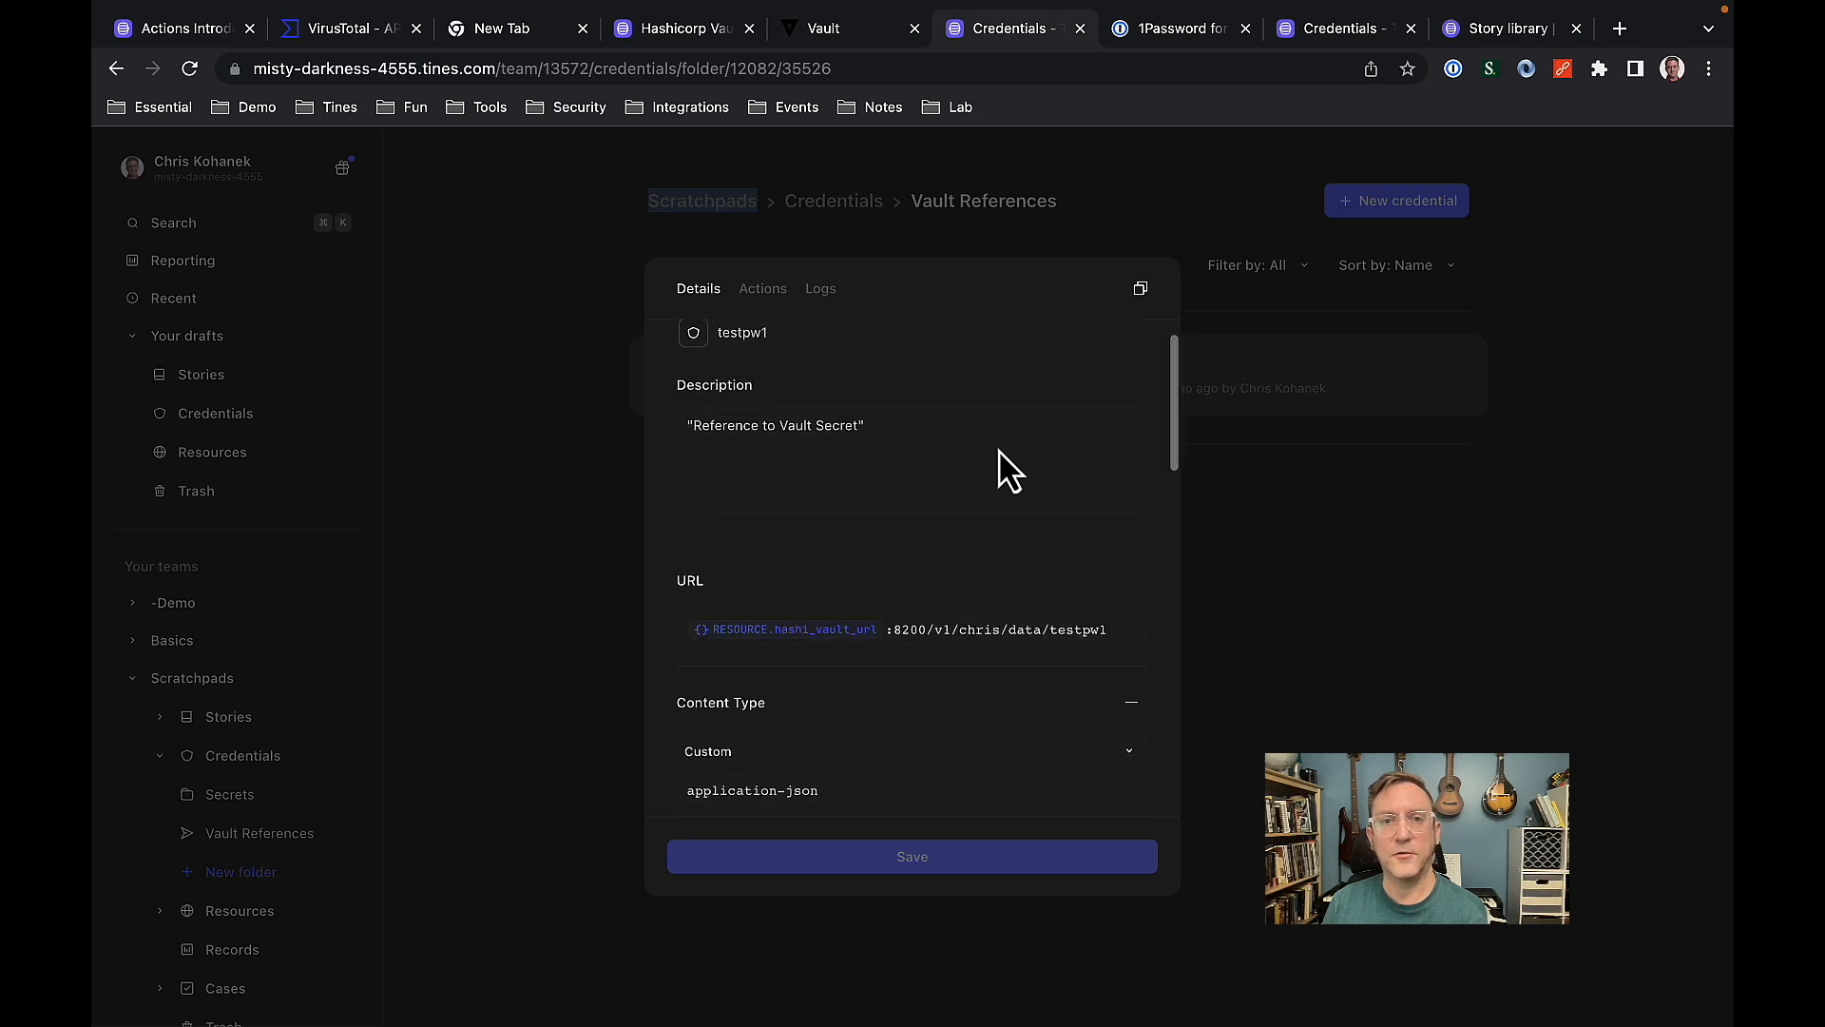
scroll(1008, 471, "down", 5)
scroll(1008, 471, "down", 1)
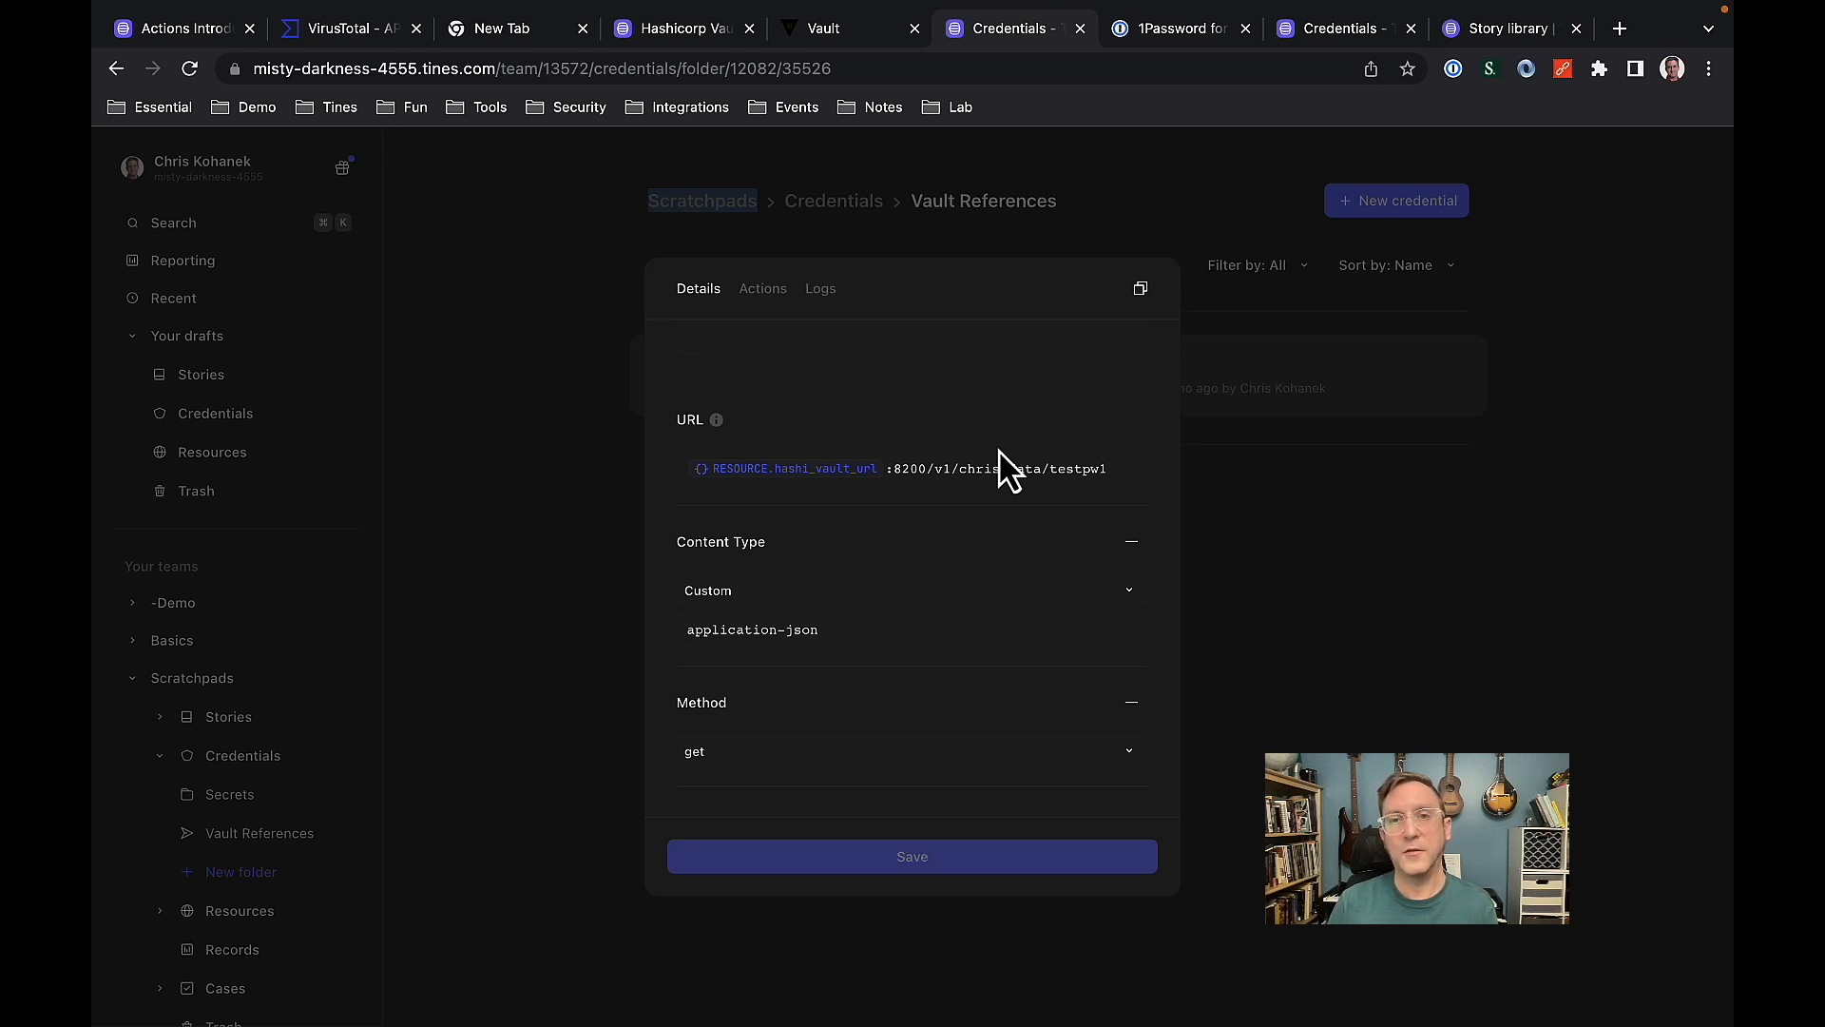
scroll(963, 433, "up", 2)
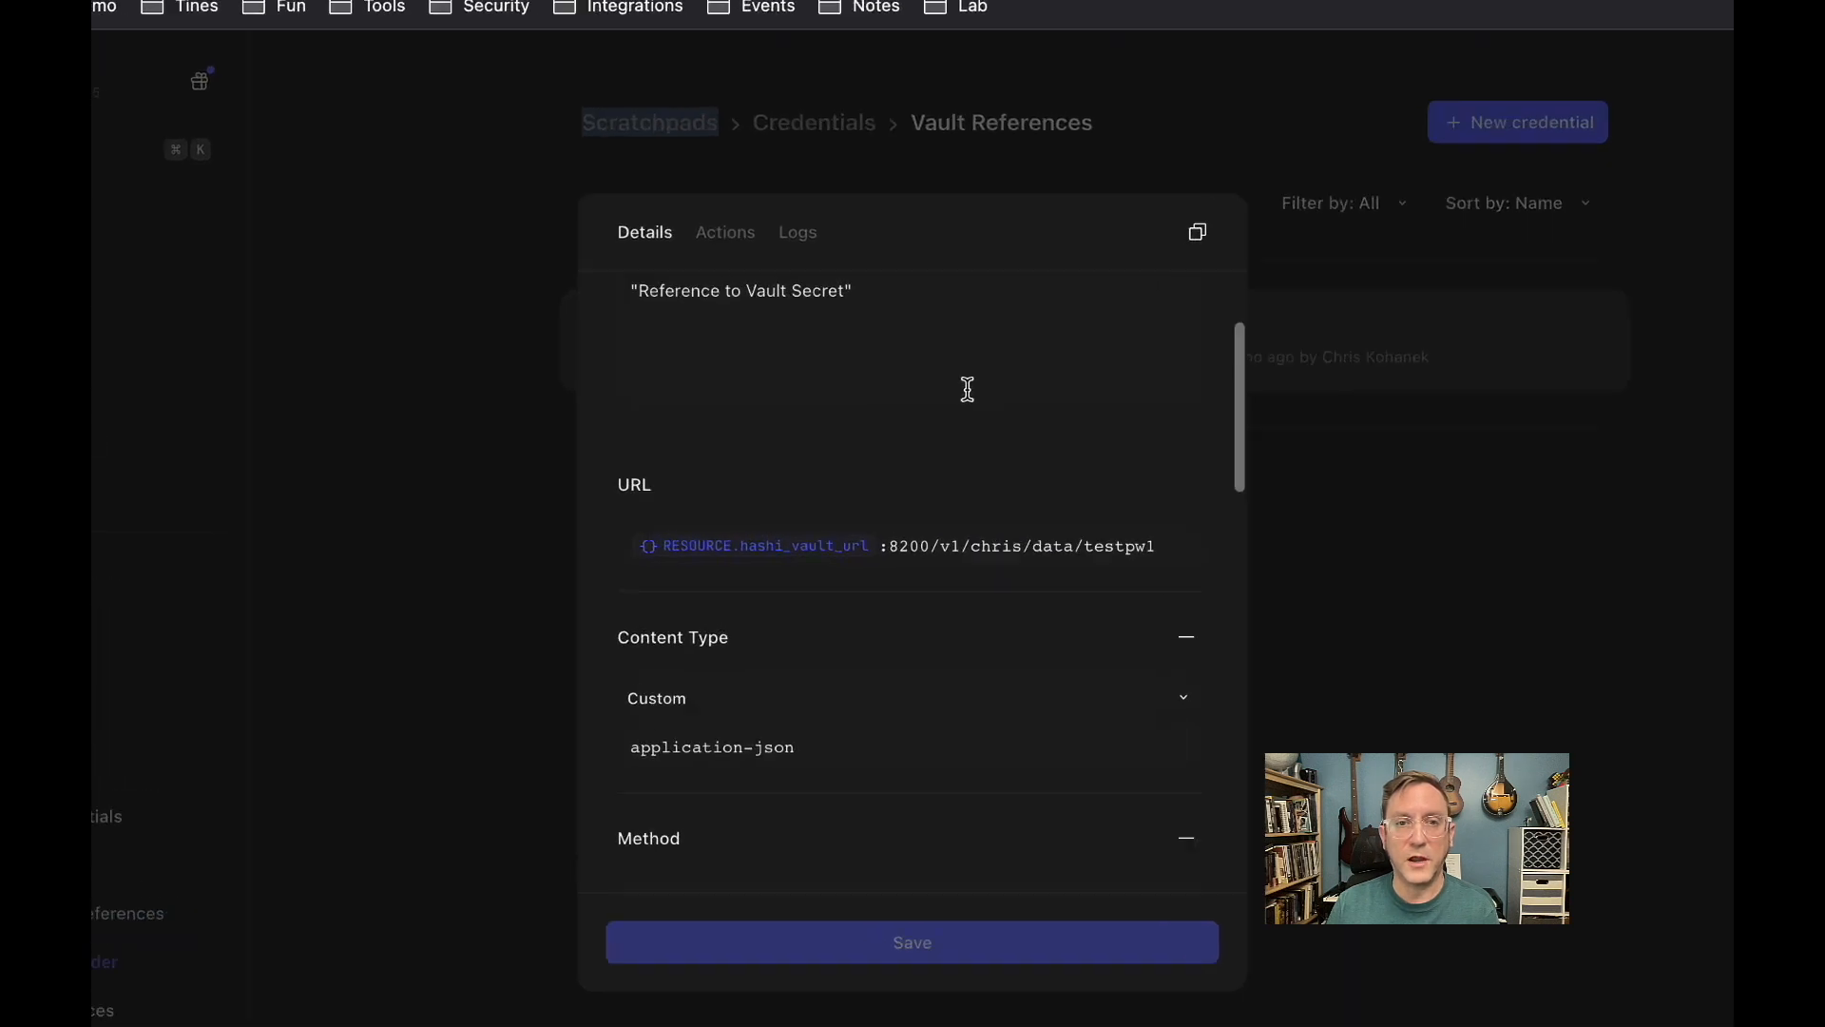
scroll(906, 455, "down", 3)
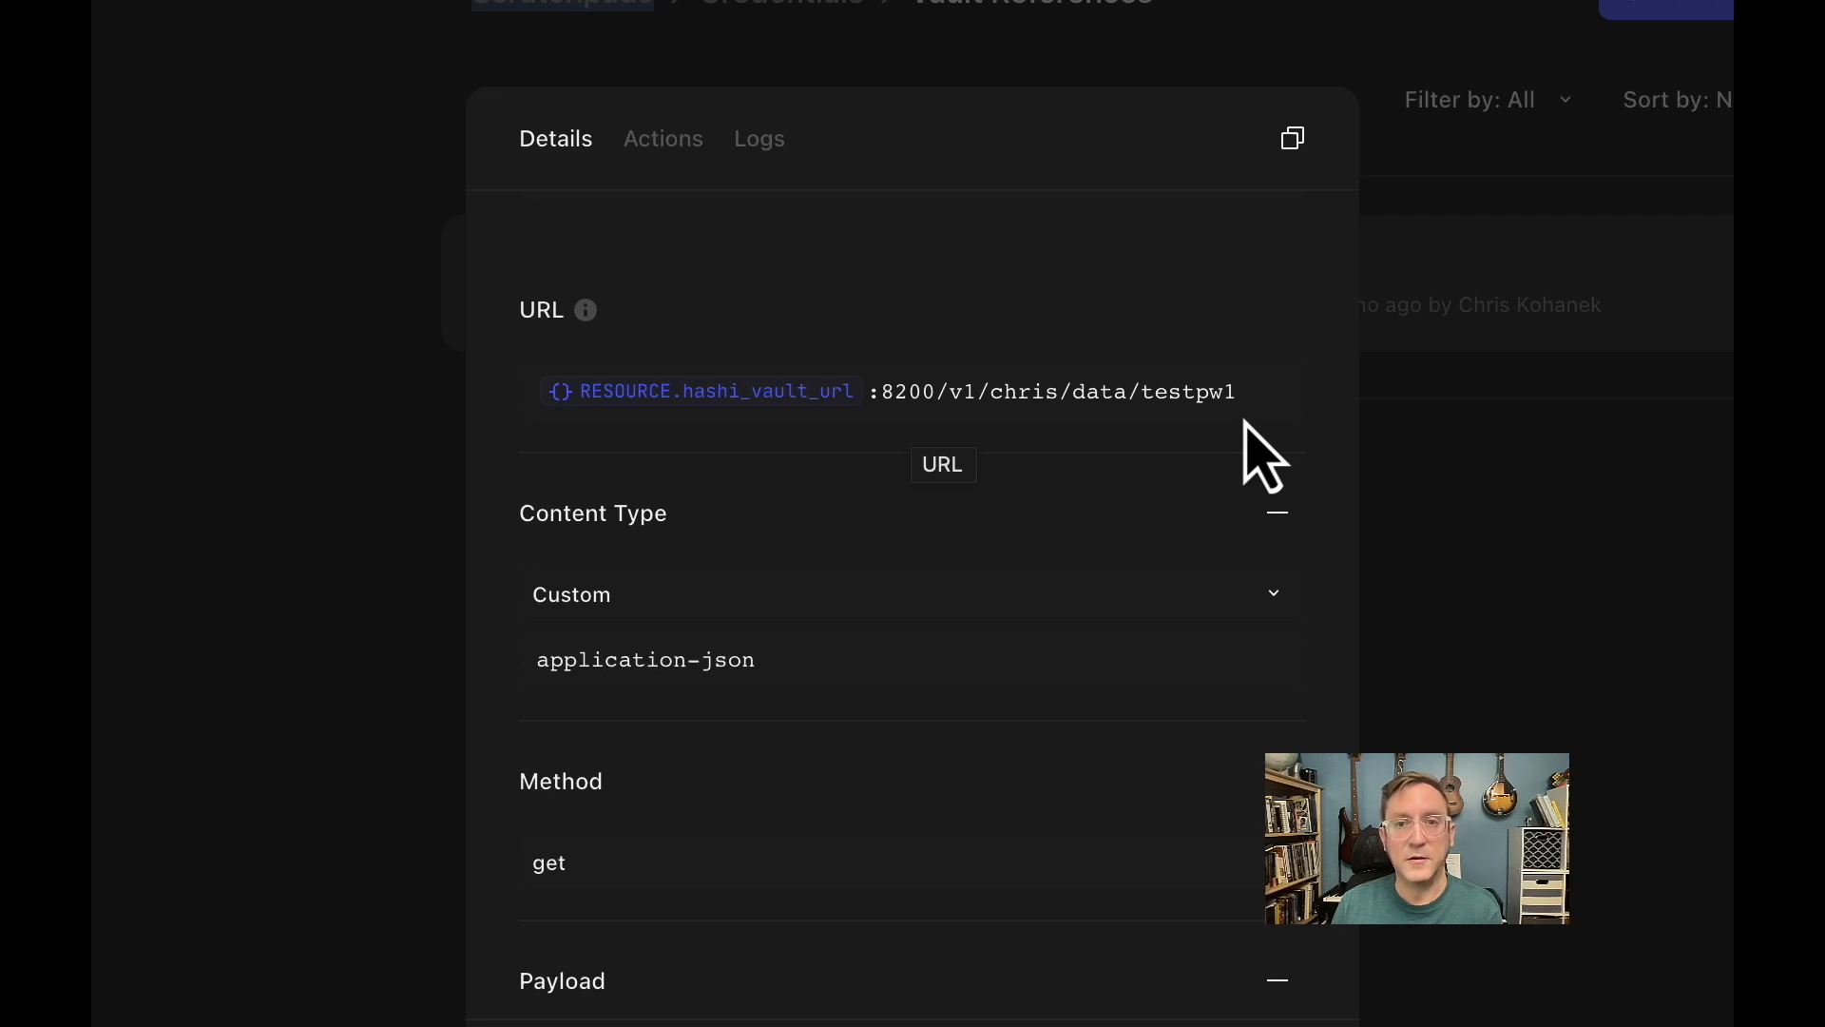
scroll(1253, 447, "down", 5)
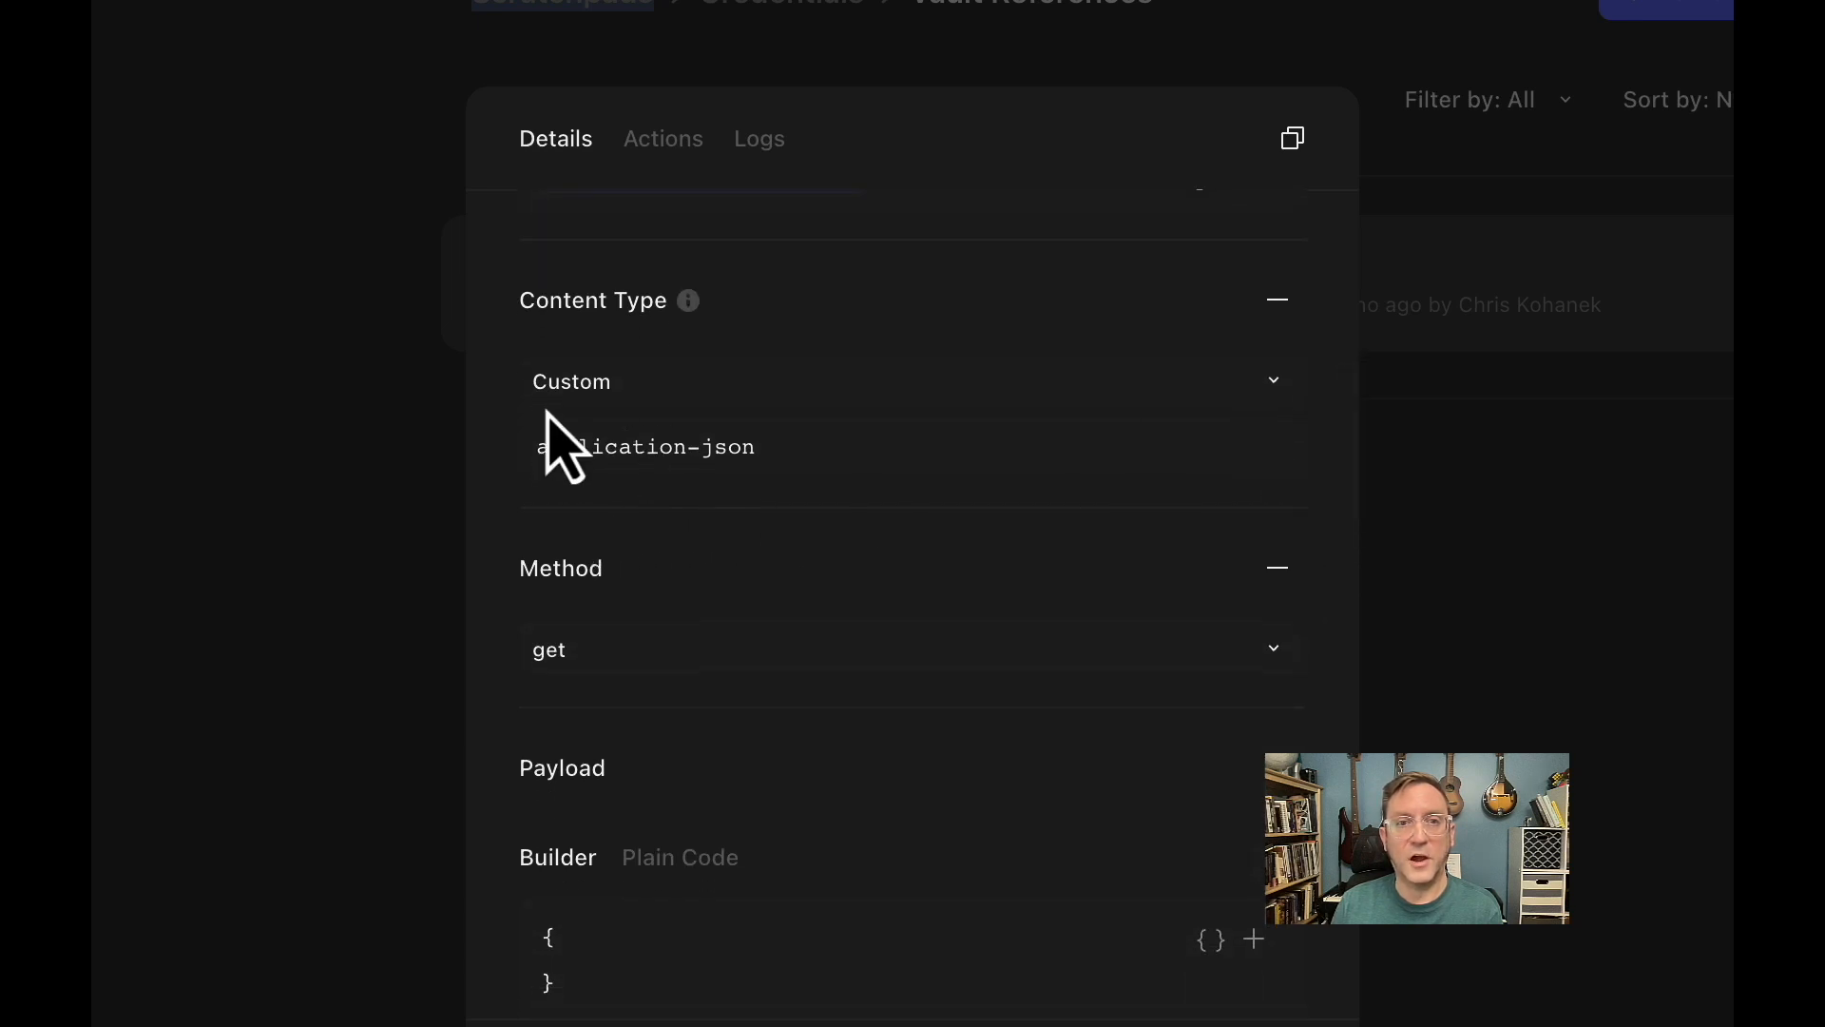
scroll(711, 561, "down", 3)
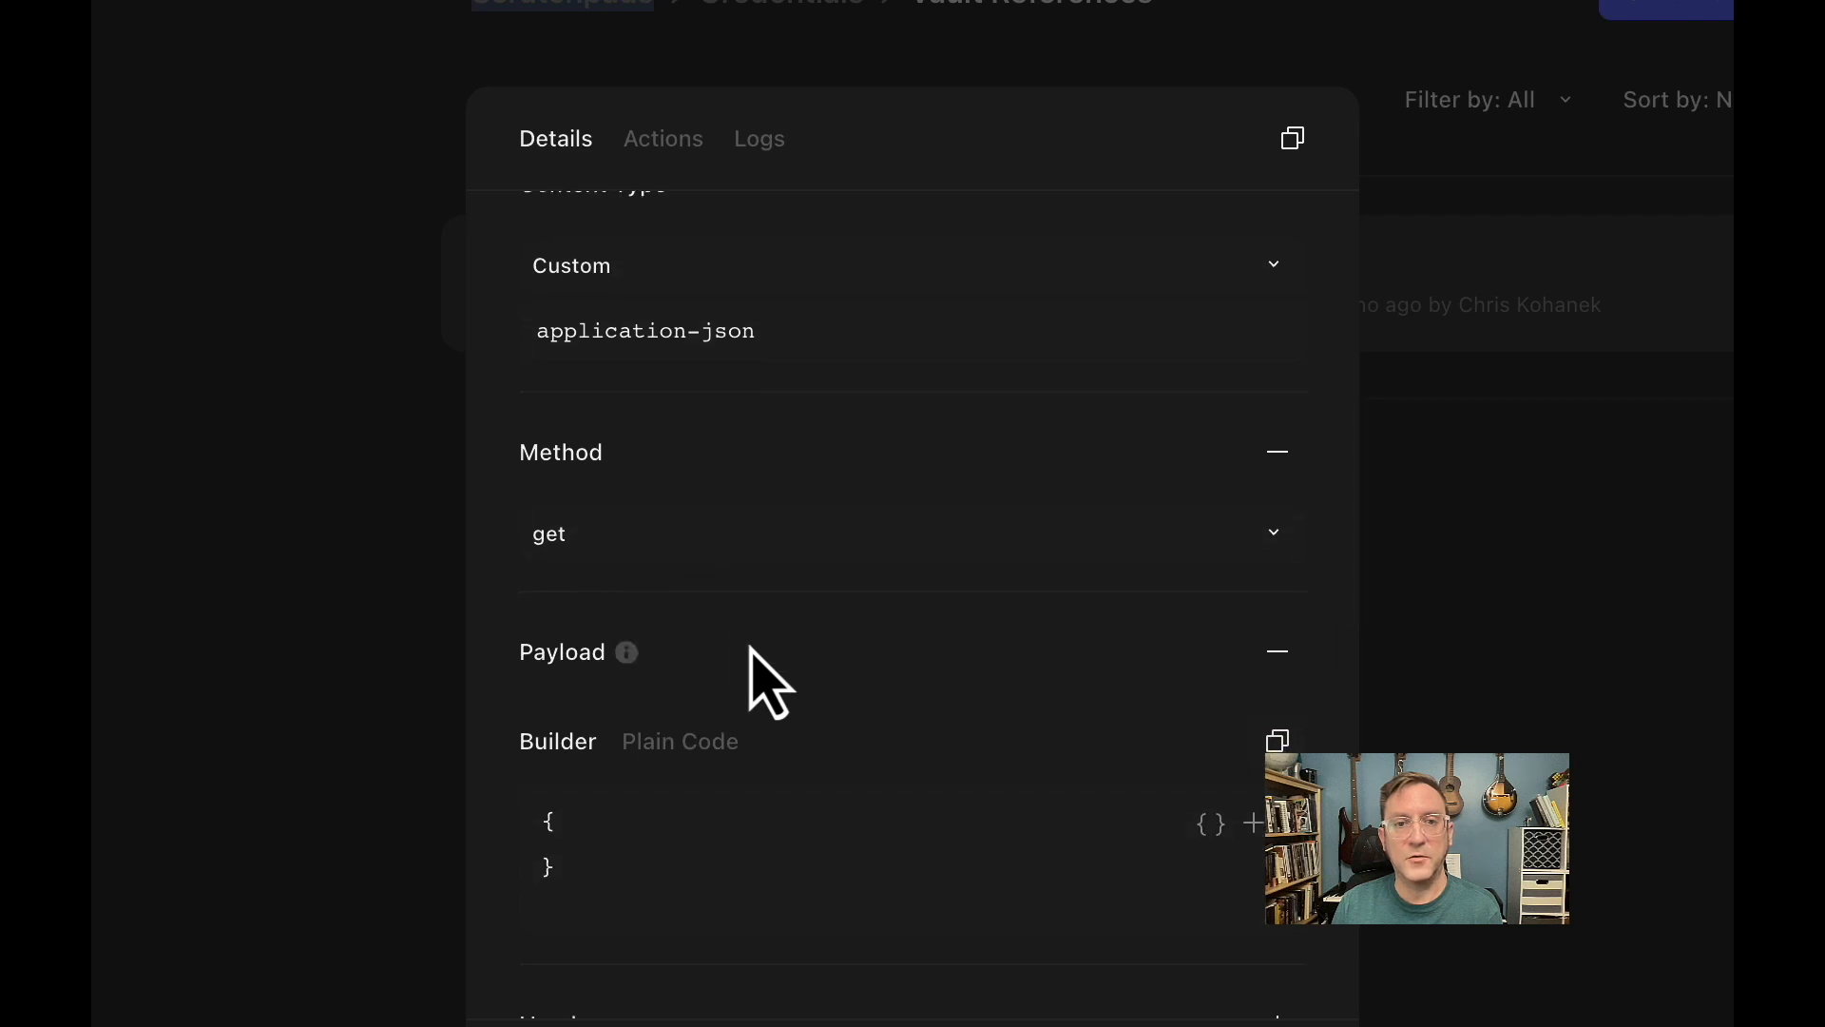
scroll(778, 686, "down", 5)
scroll(776, 668, "down", 1)
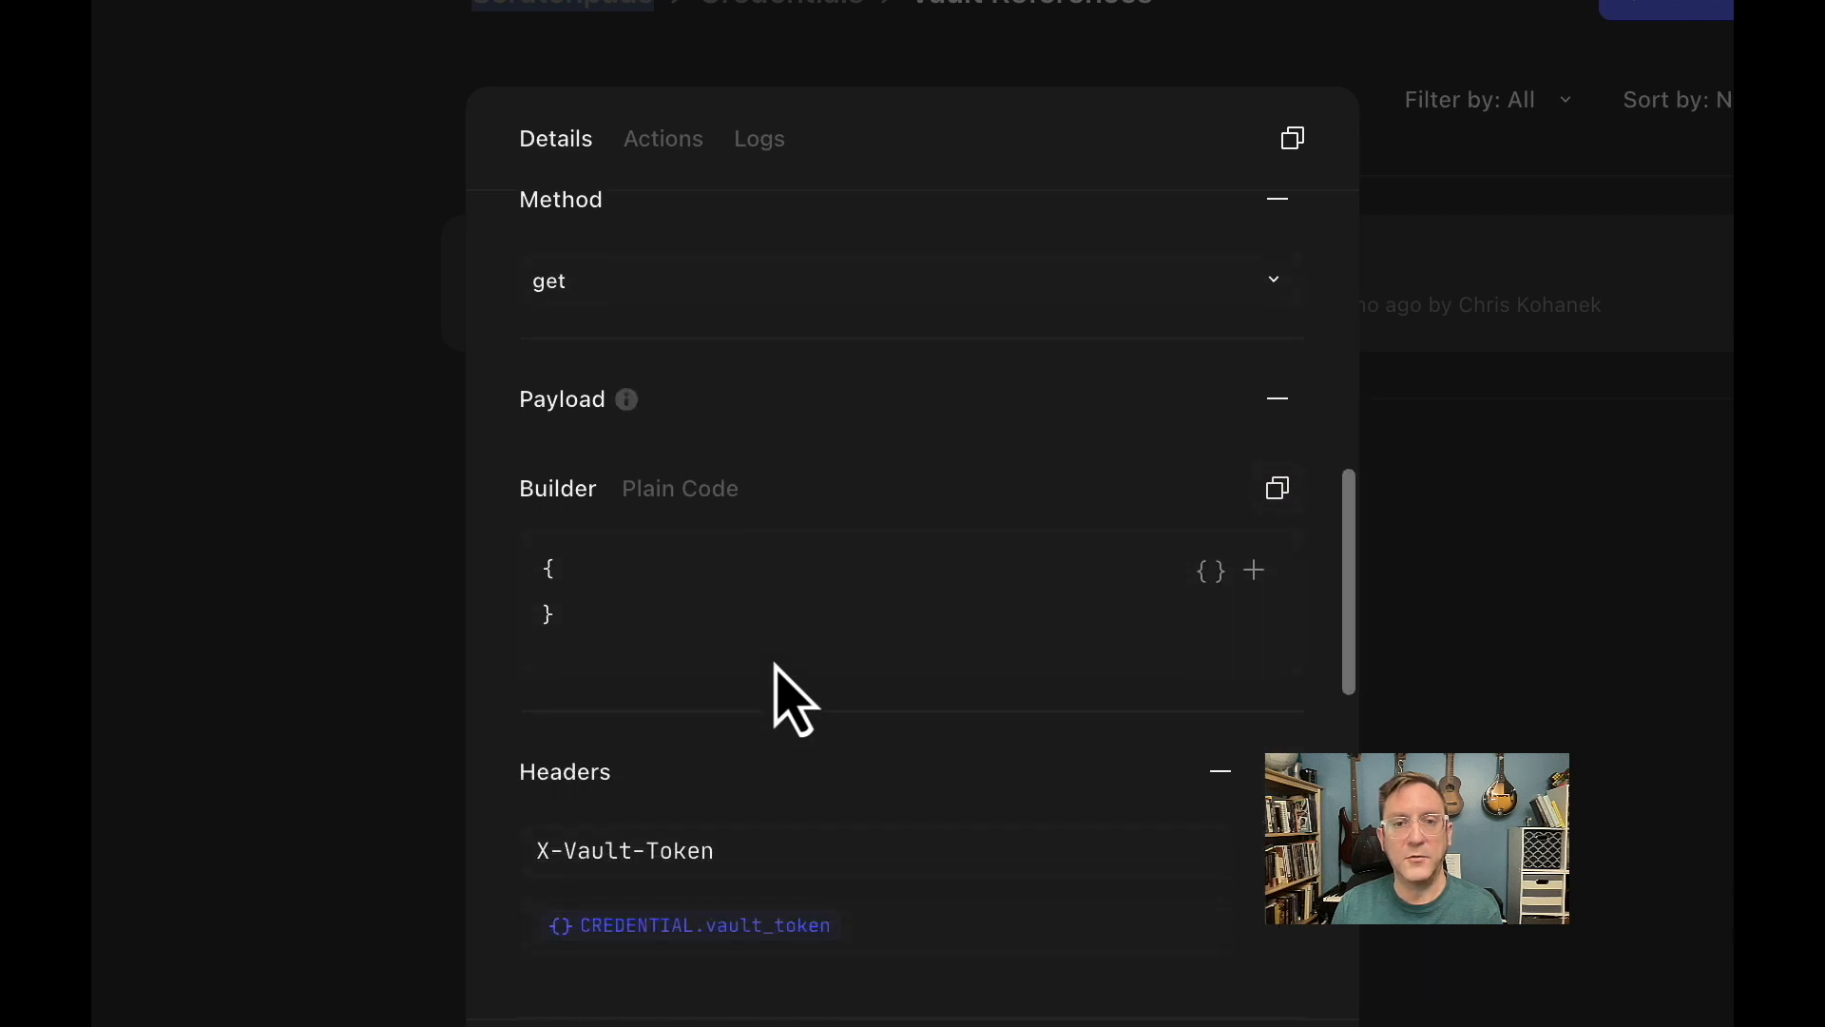
scroll(775, 671, "down", 3)
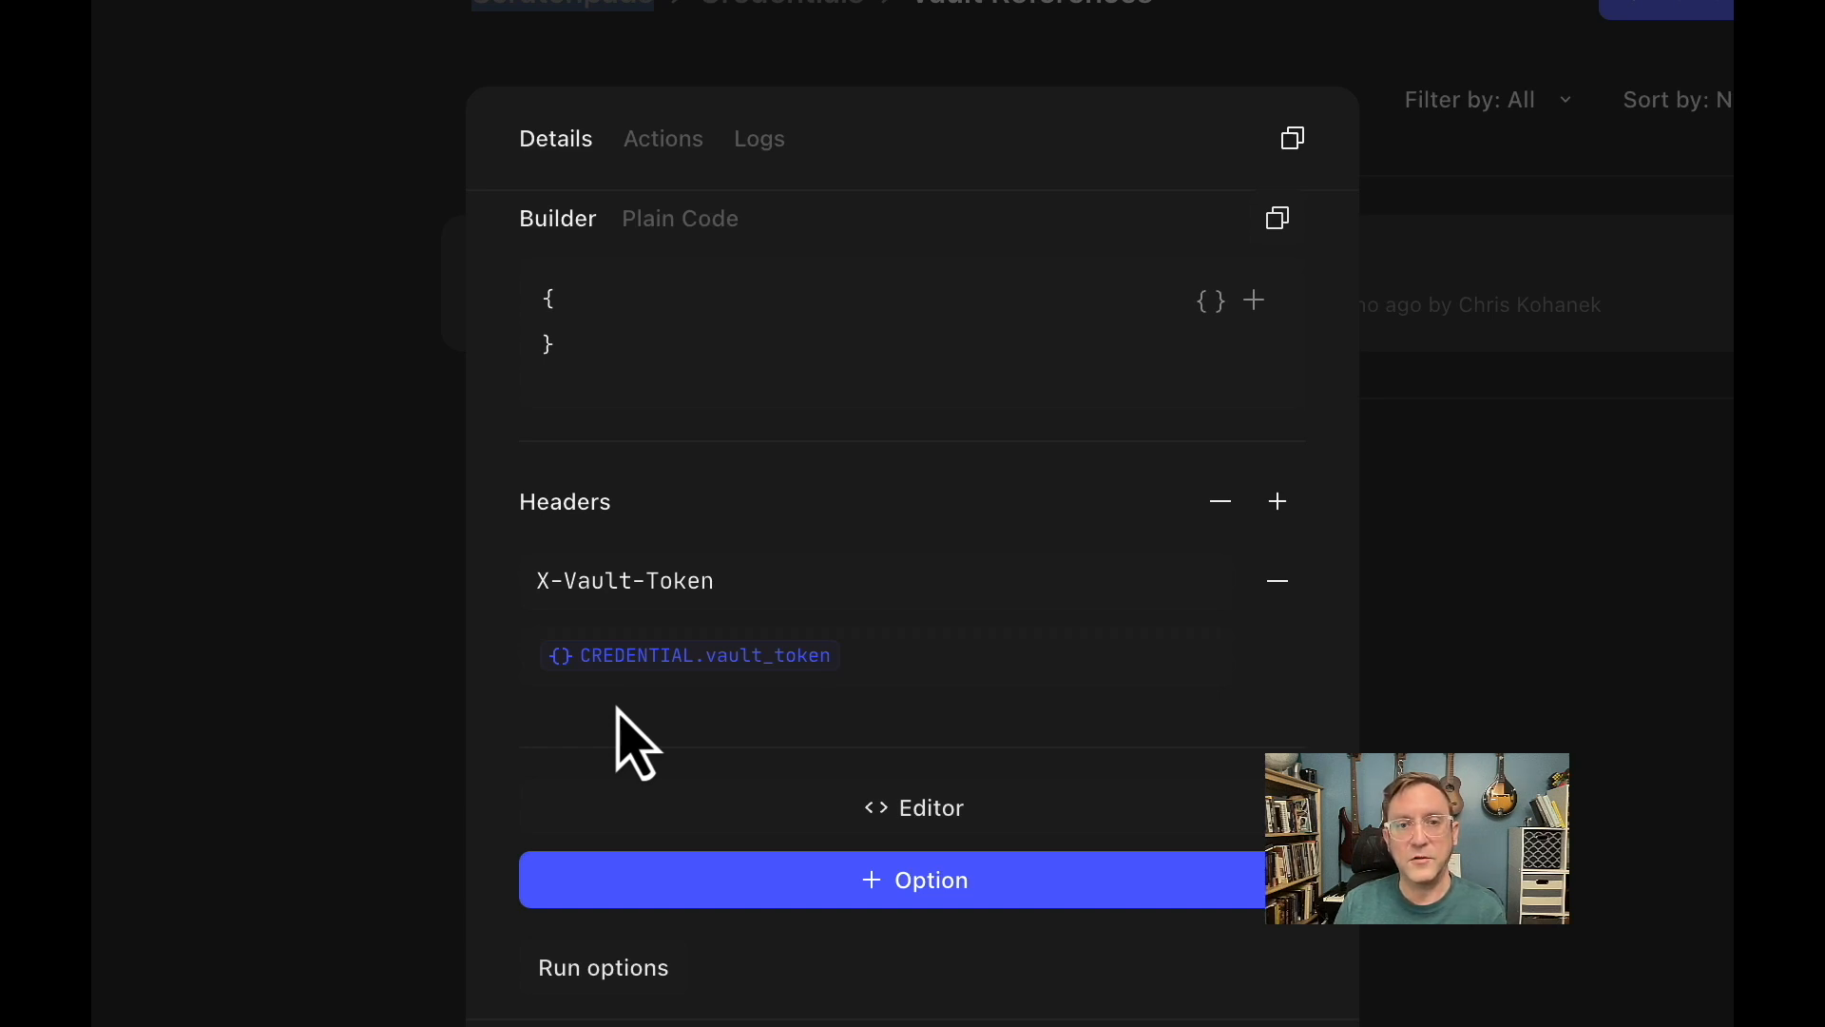
scroll(637, 741, "down", 3)
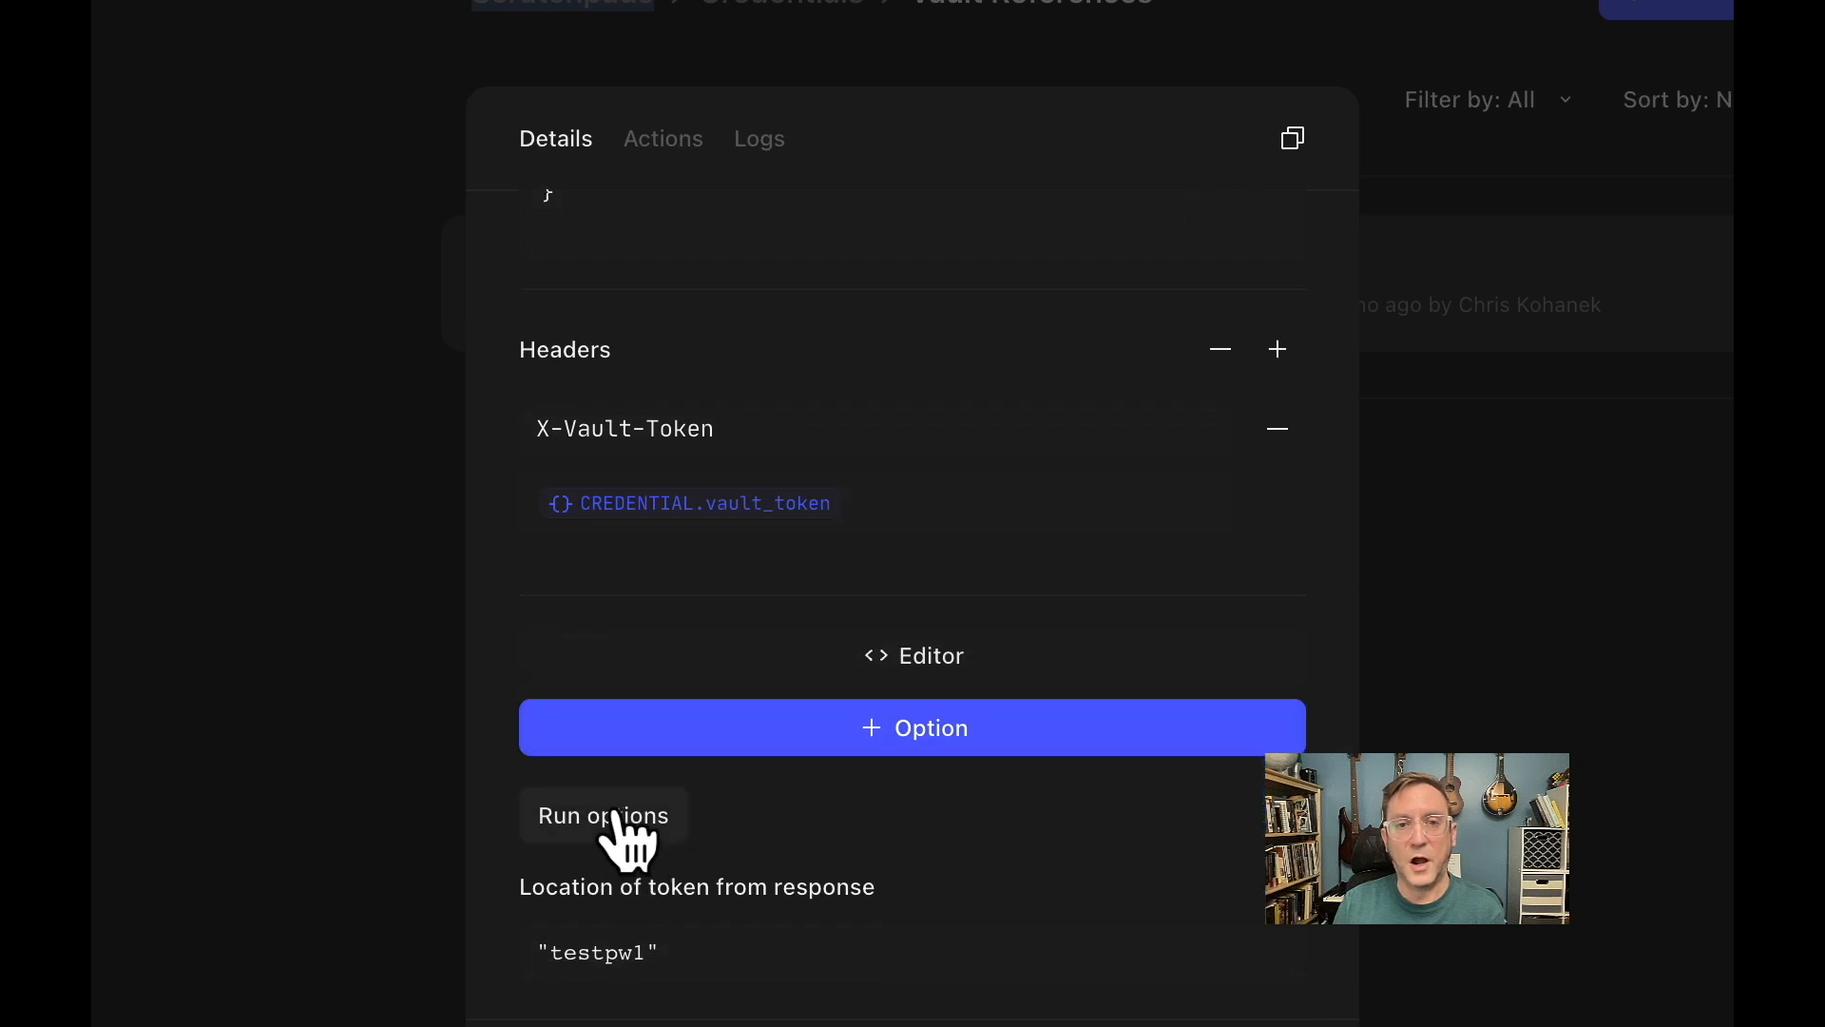
Run the testpw1 credential's request and expand the response down to body.data.data.
left_click(616, 817)
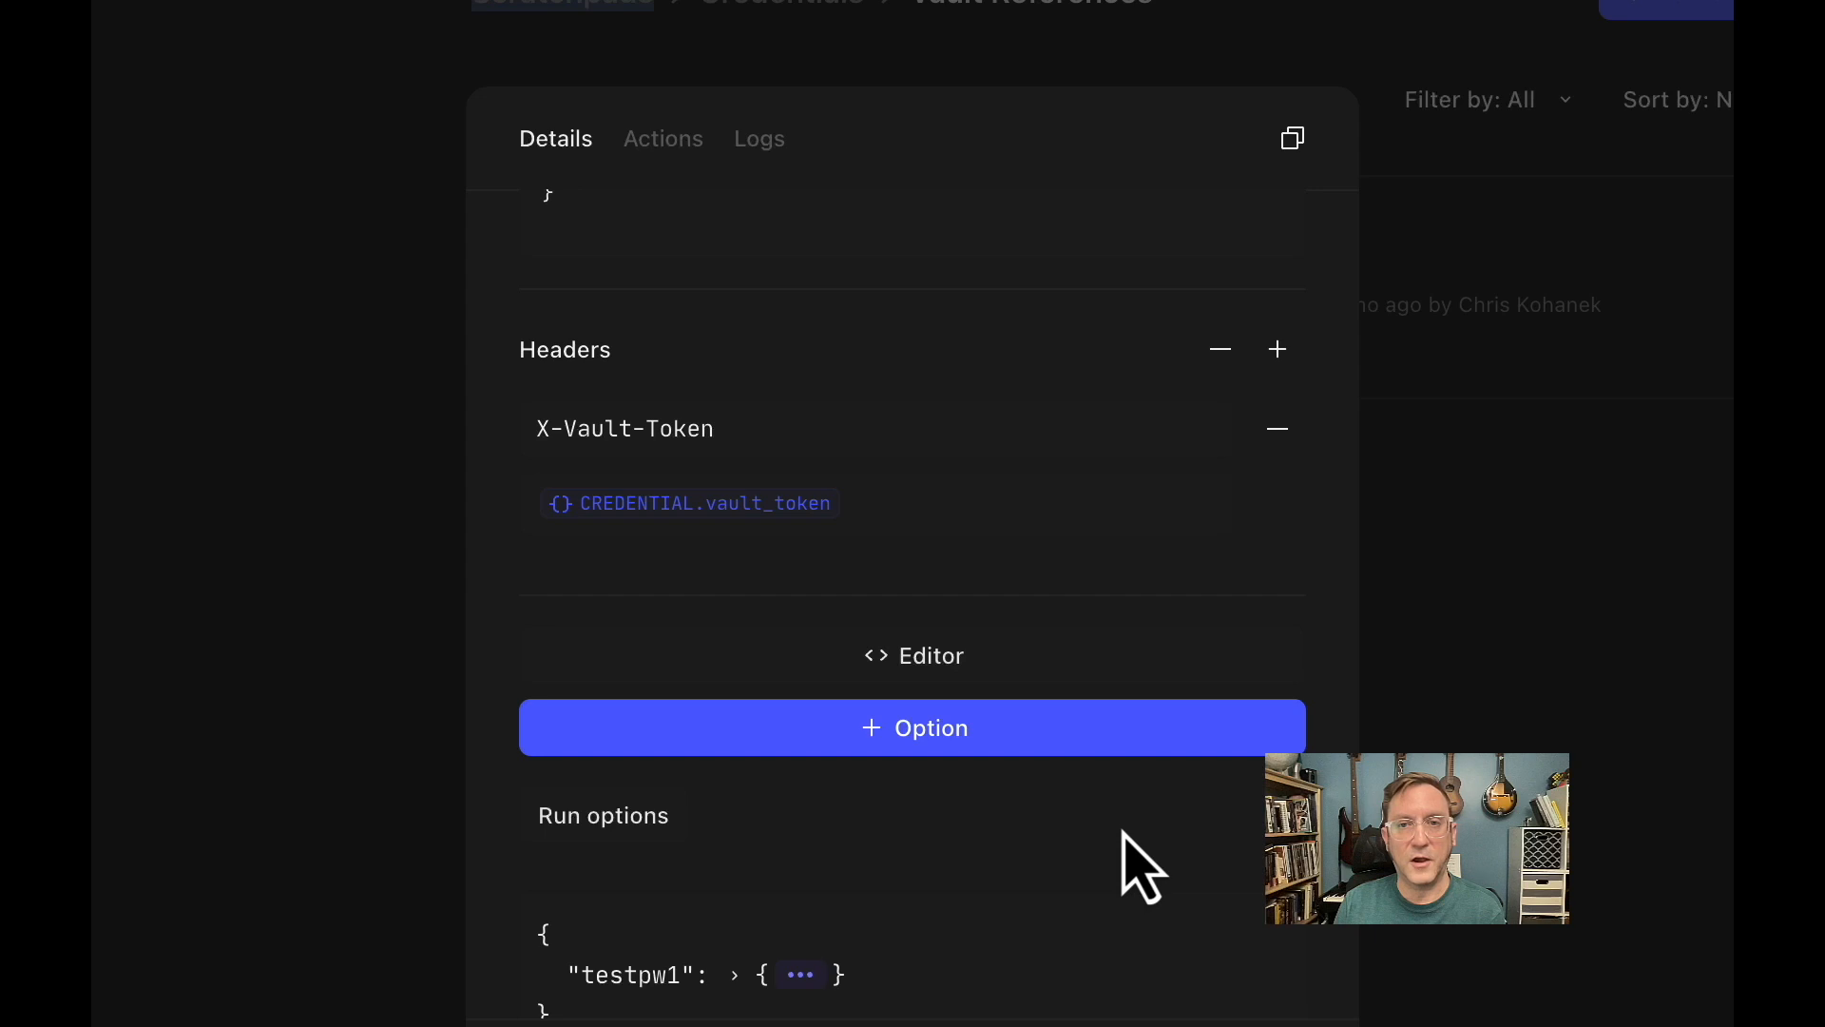
scroll(1140, 867, "down", 5)
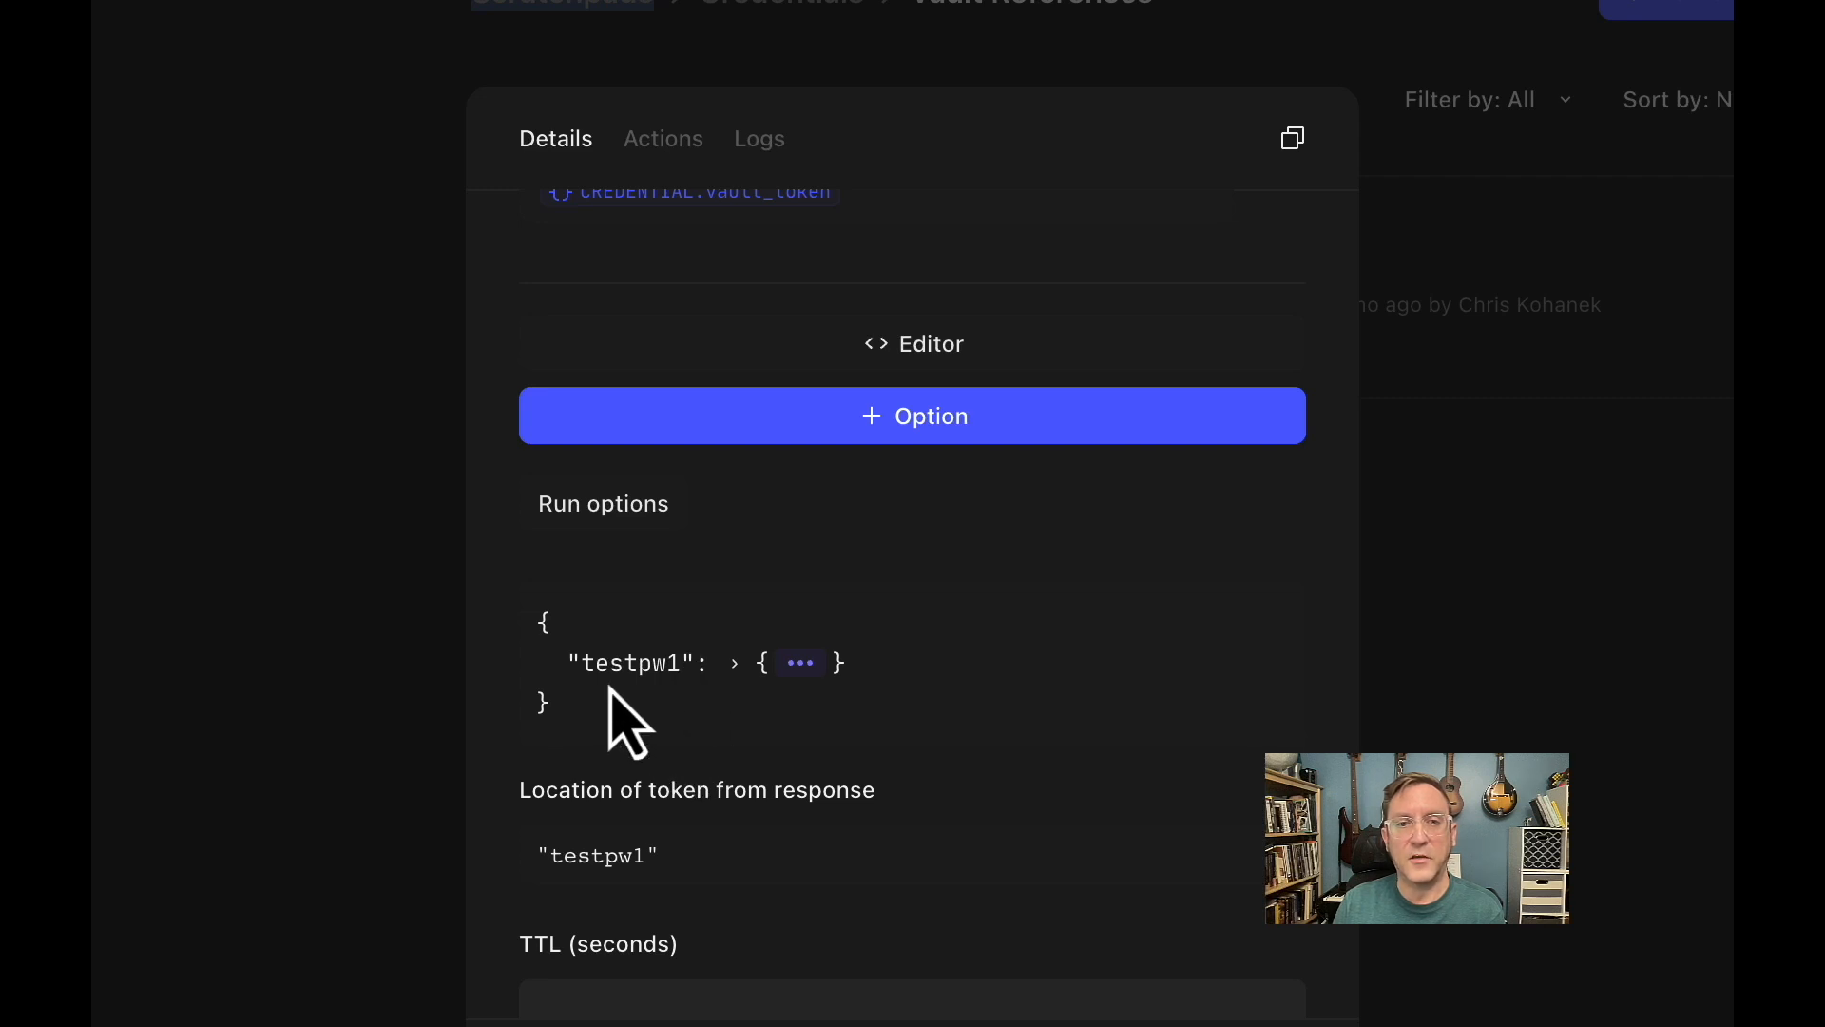
left_click(735, 664)
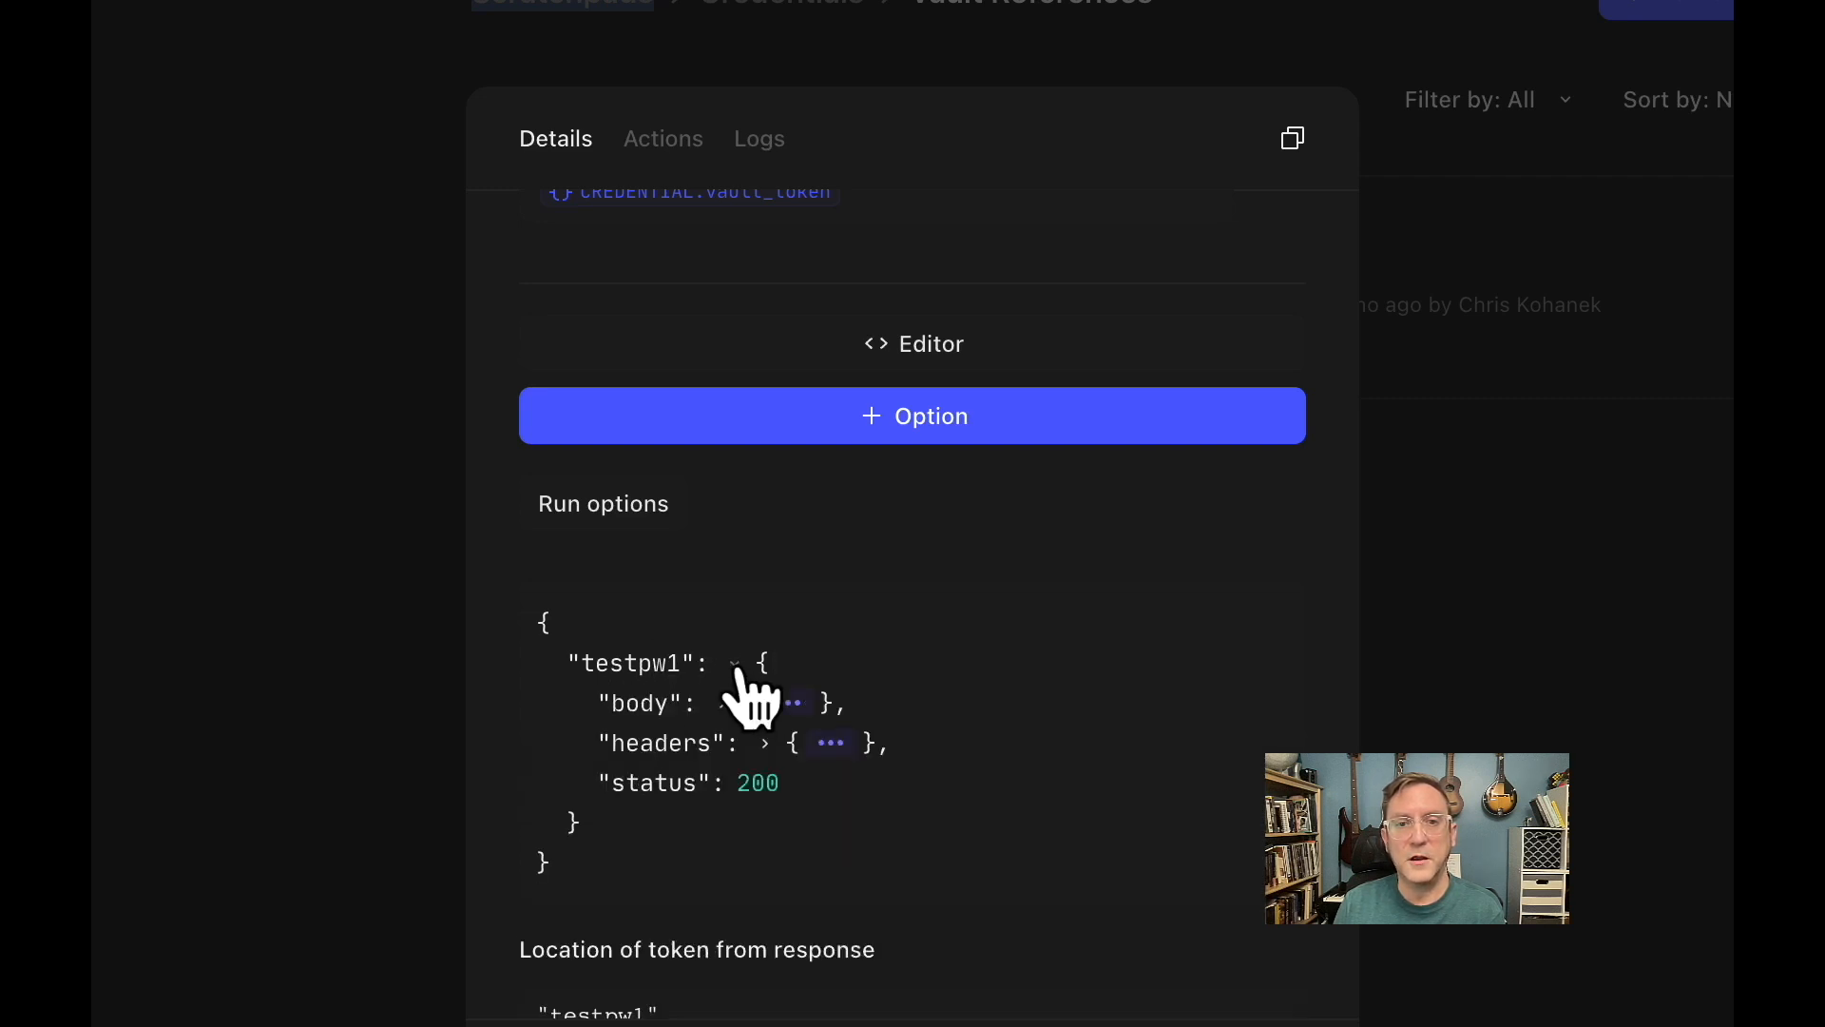
left_click(728, 704)
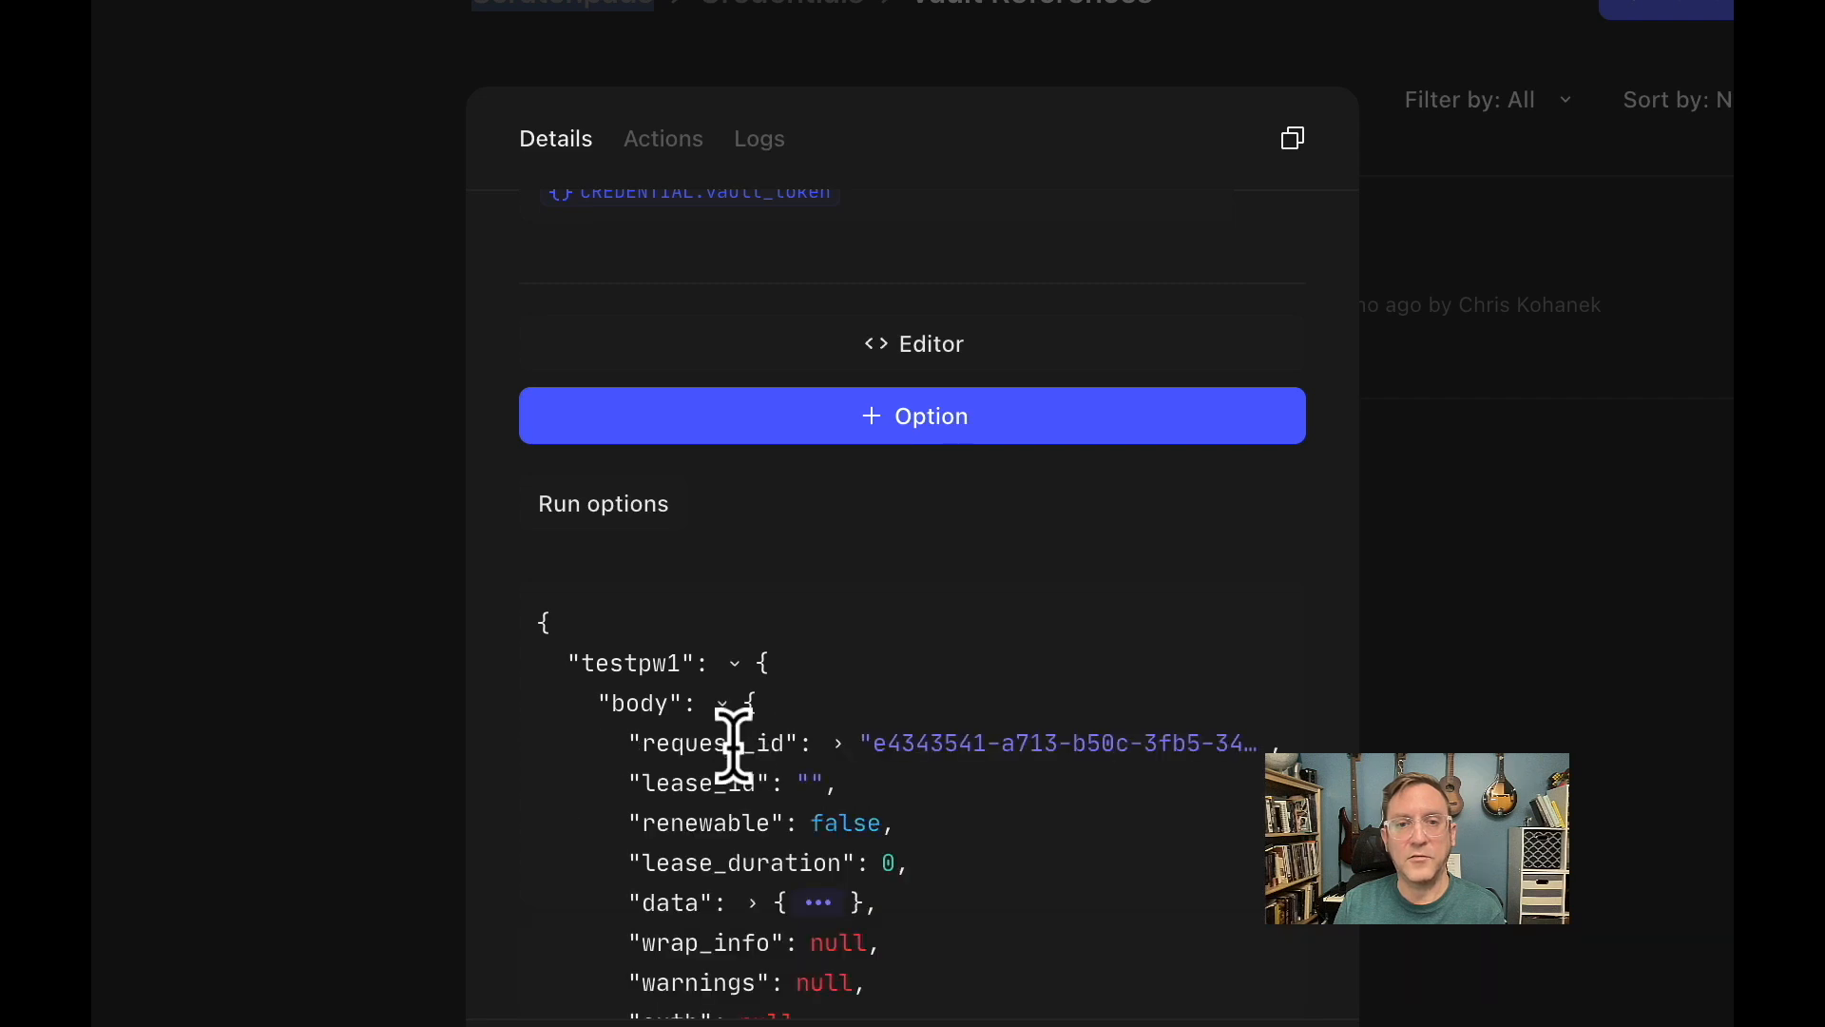
scroll(734, 746, "down", 2)
scroll(734, 747, "down", 3)
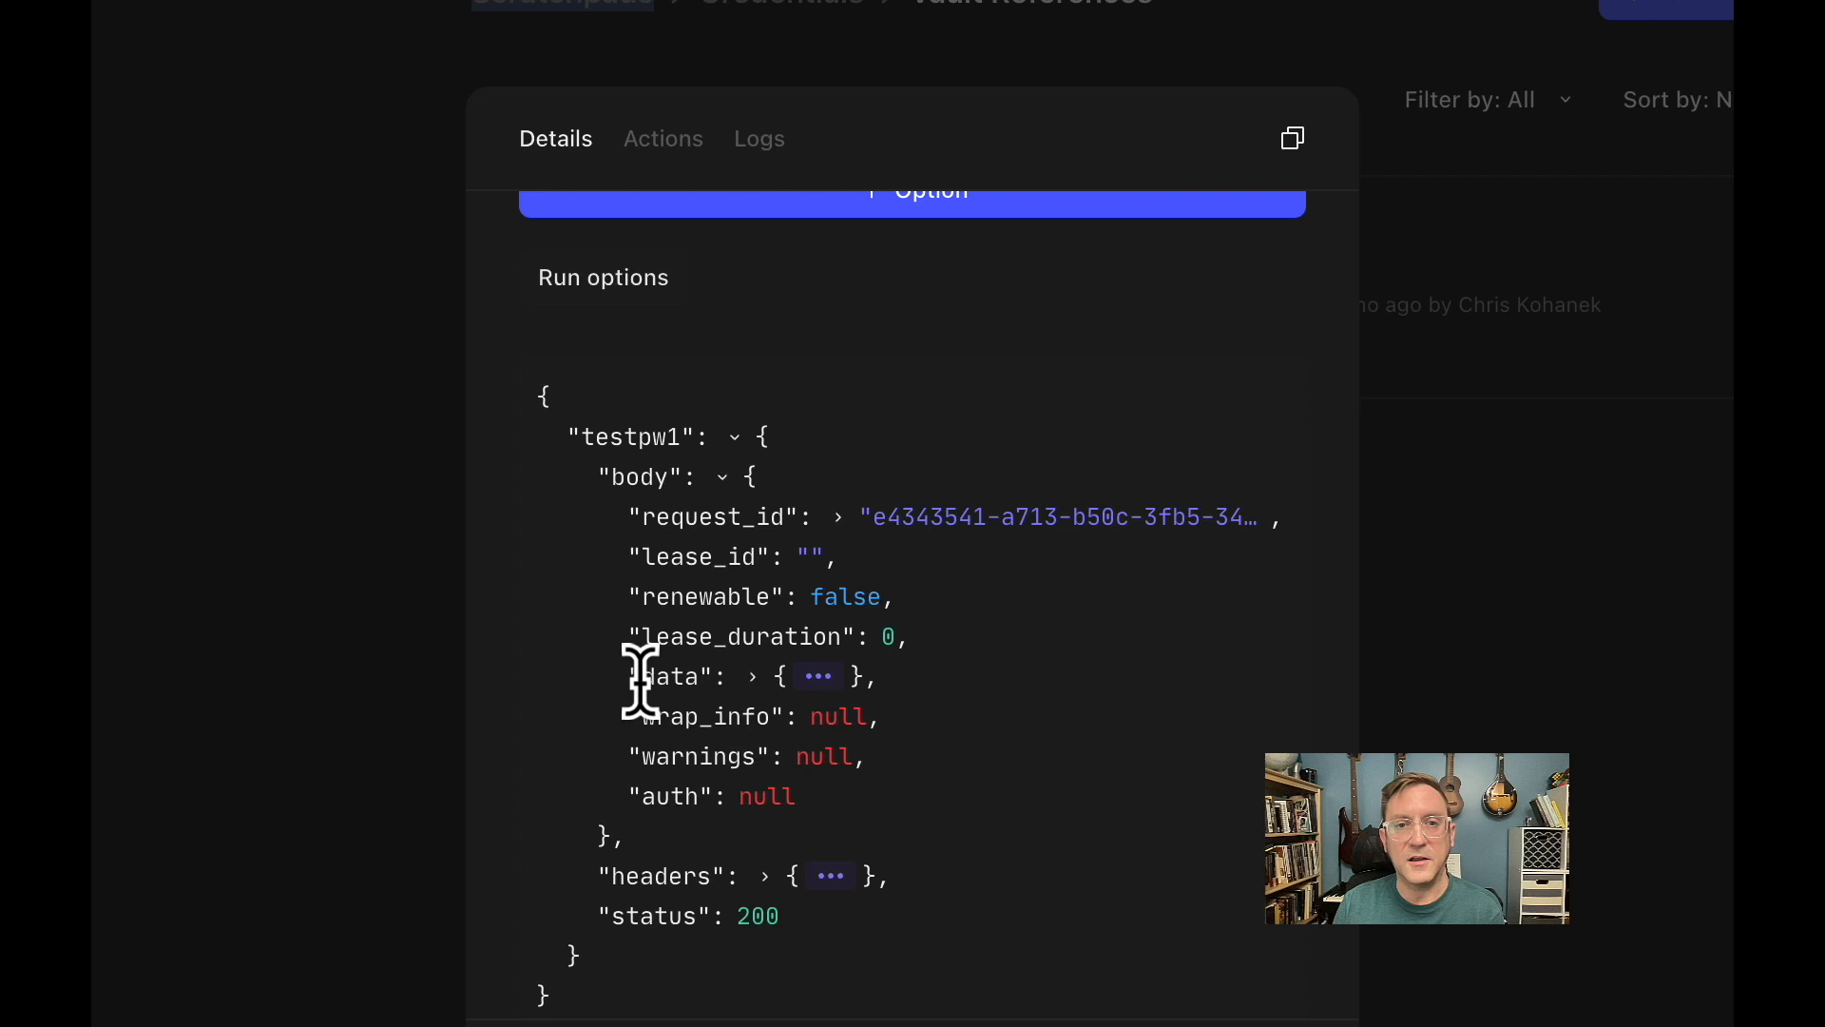
left_click(754, 678)
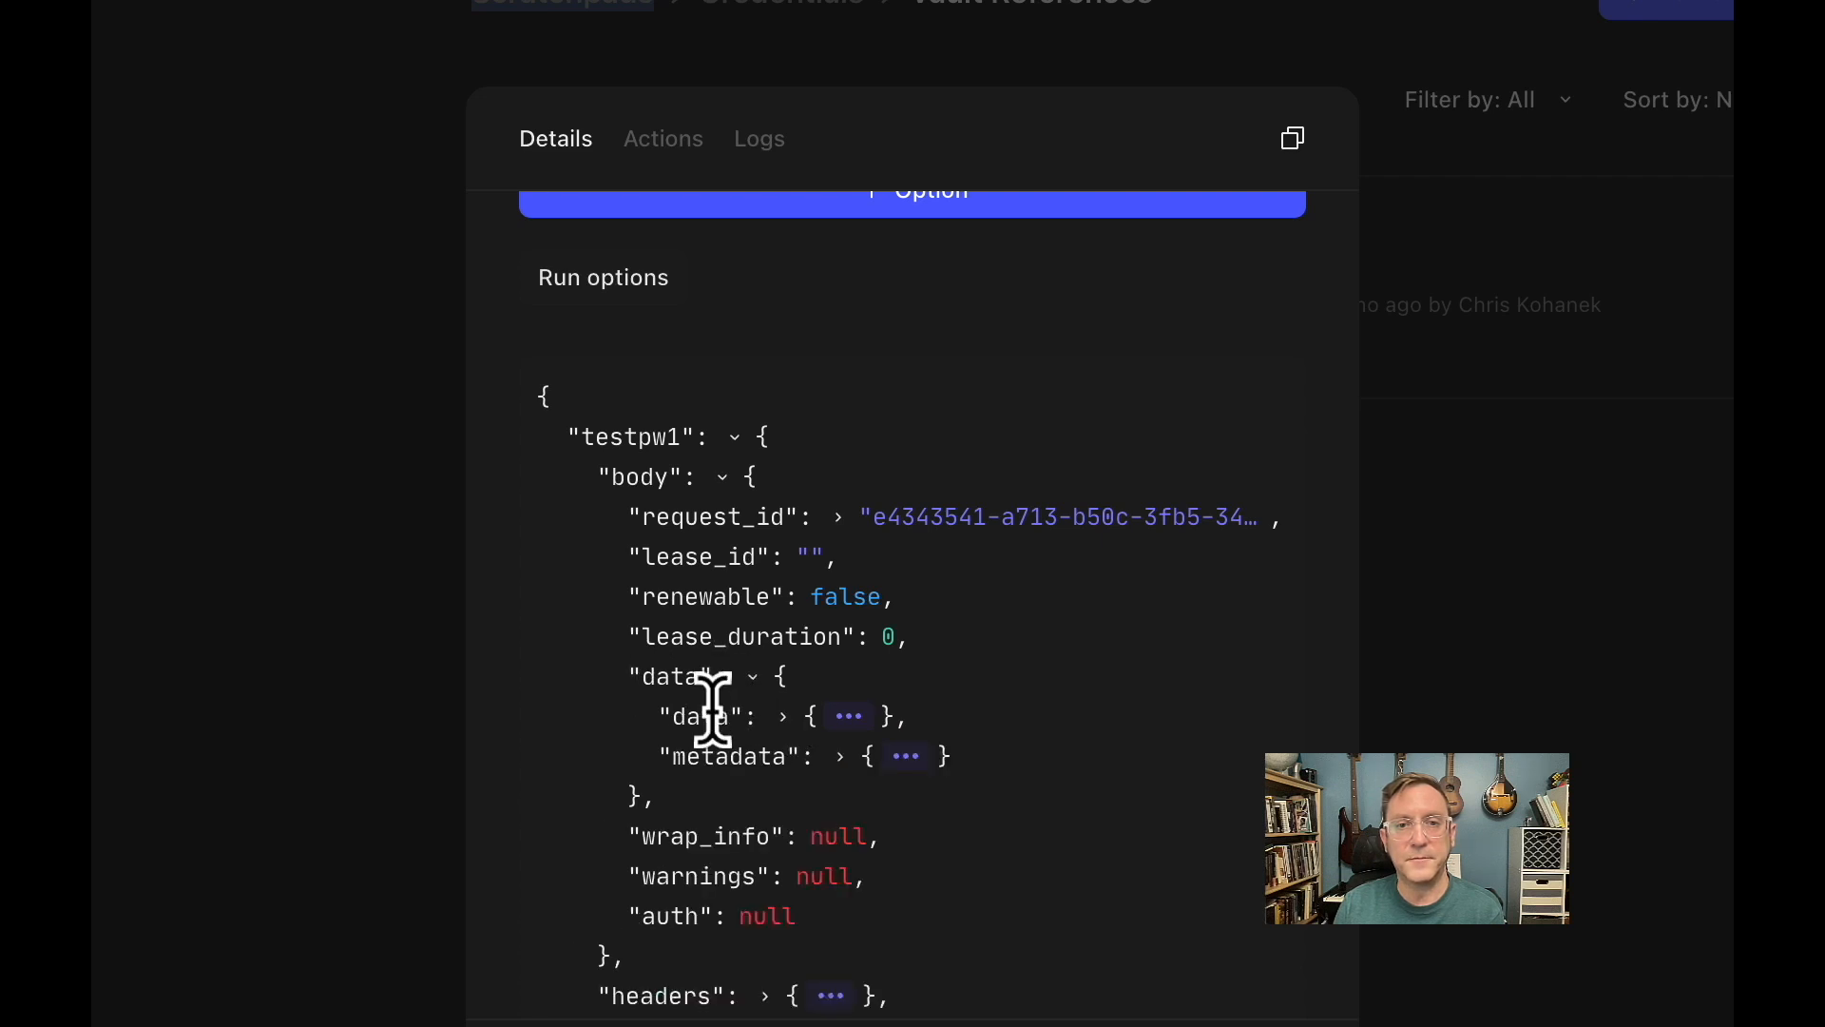
left_click(785, 720)
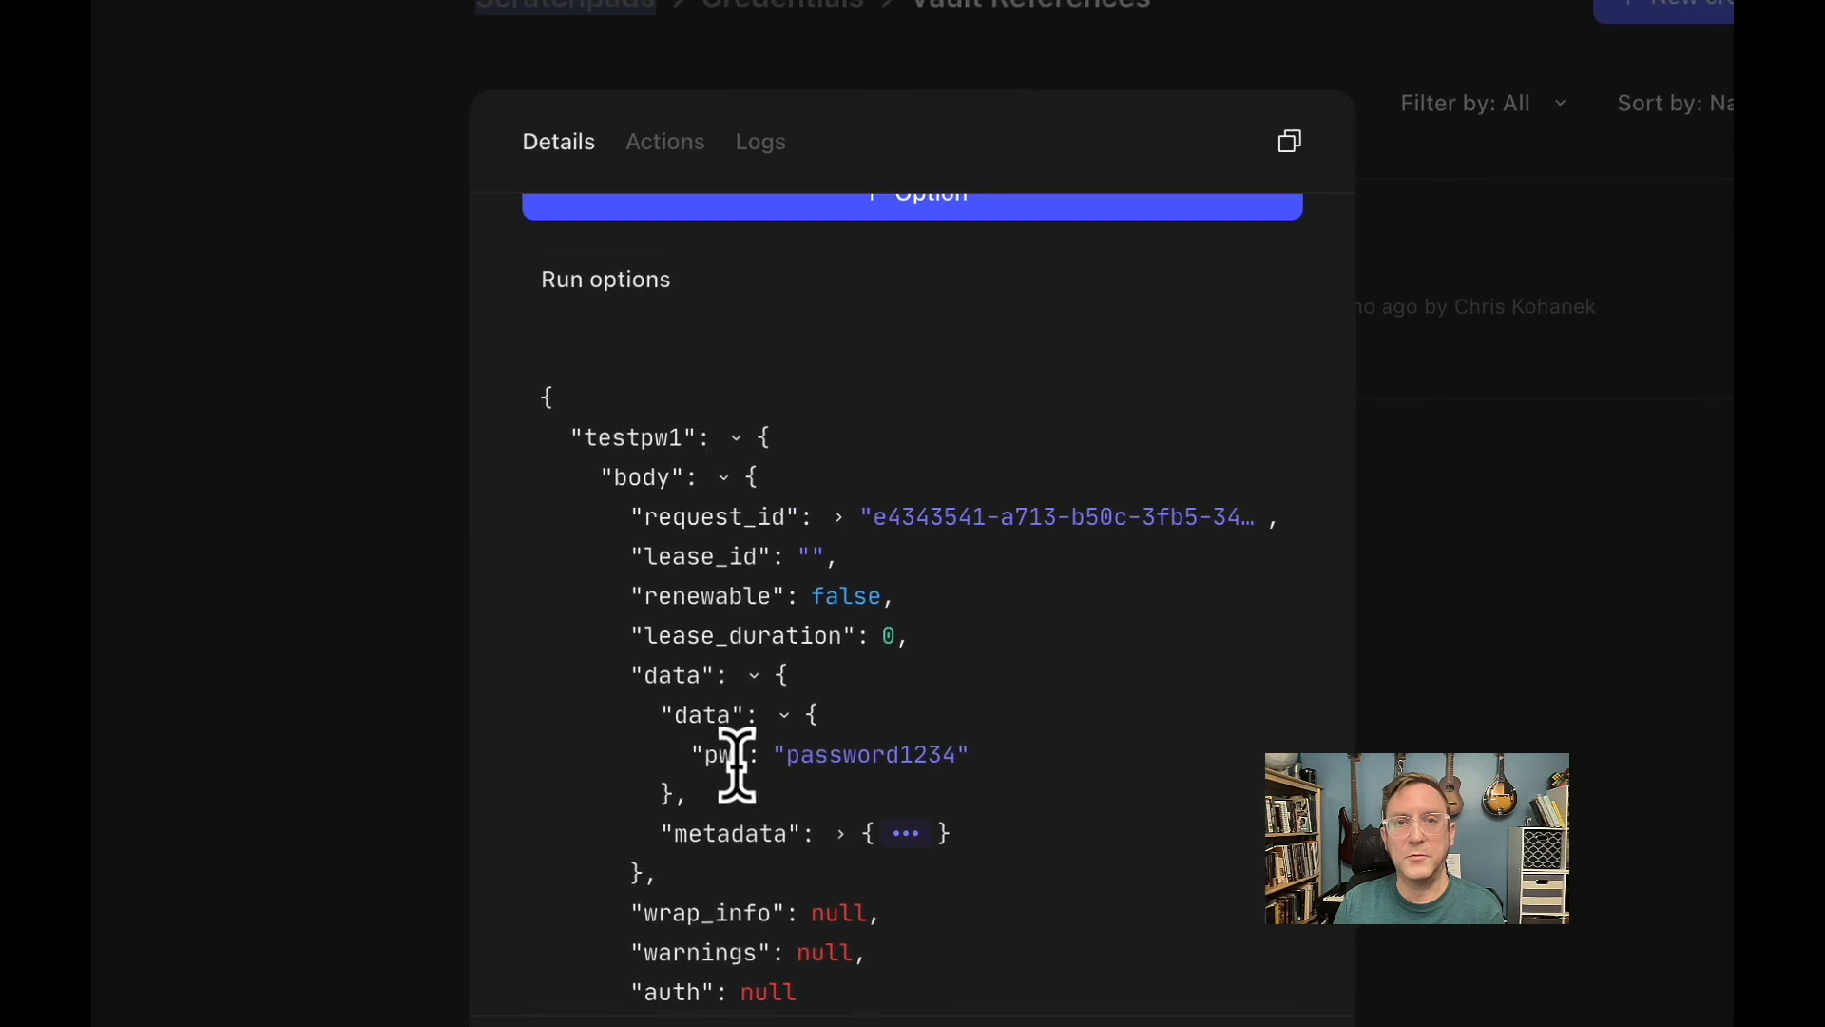
Check the secret's key name in HashiCorp Vault, then return to Tines and copy the path of pw from the response.
left_click(860, 30)
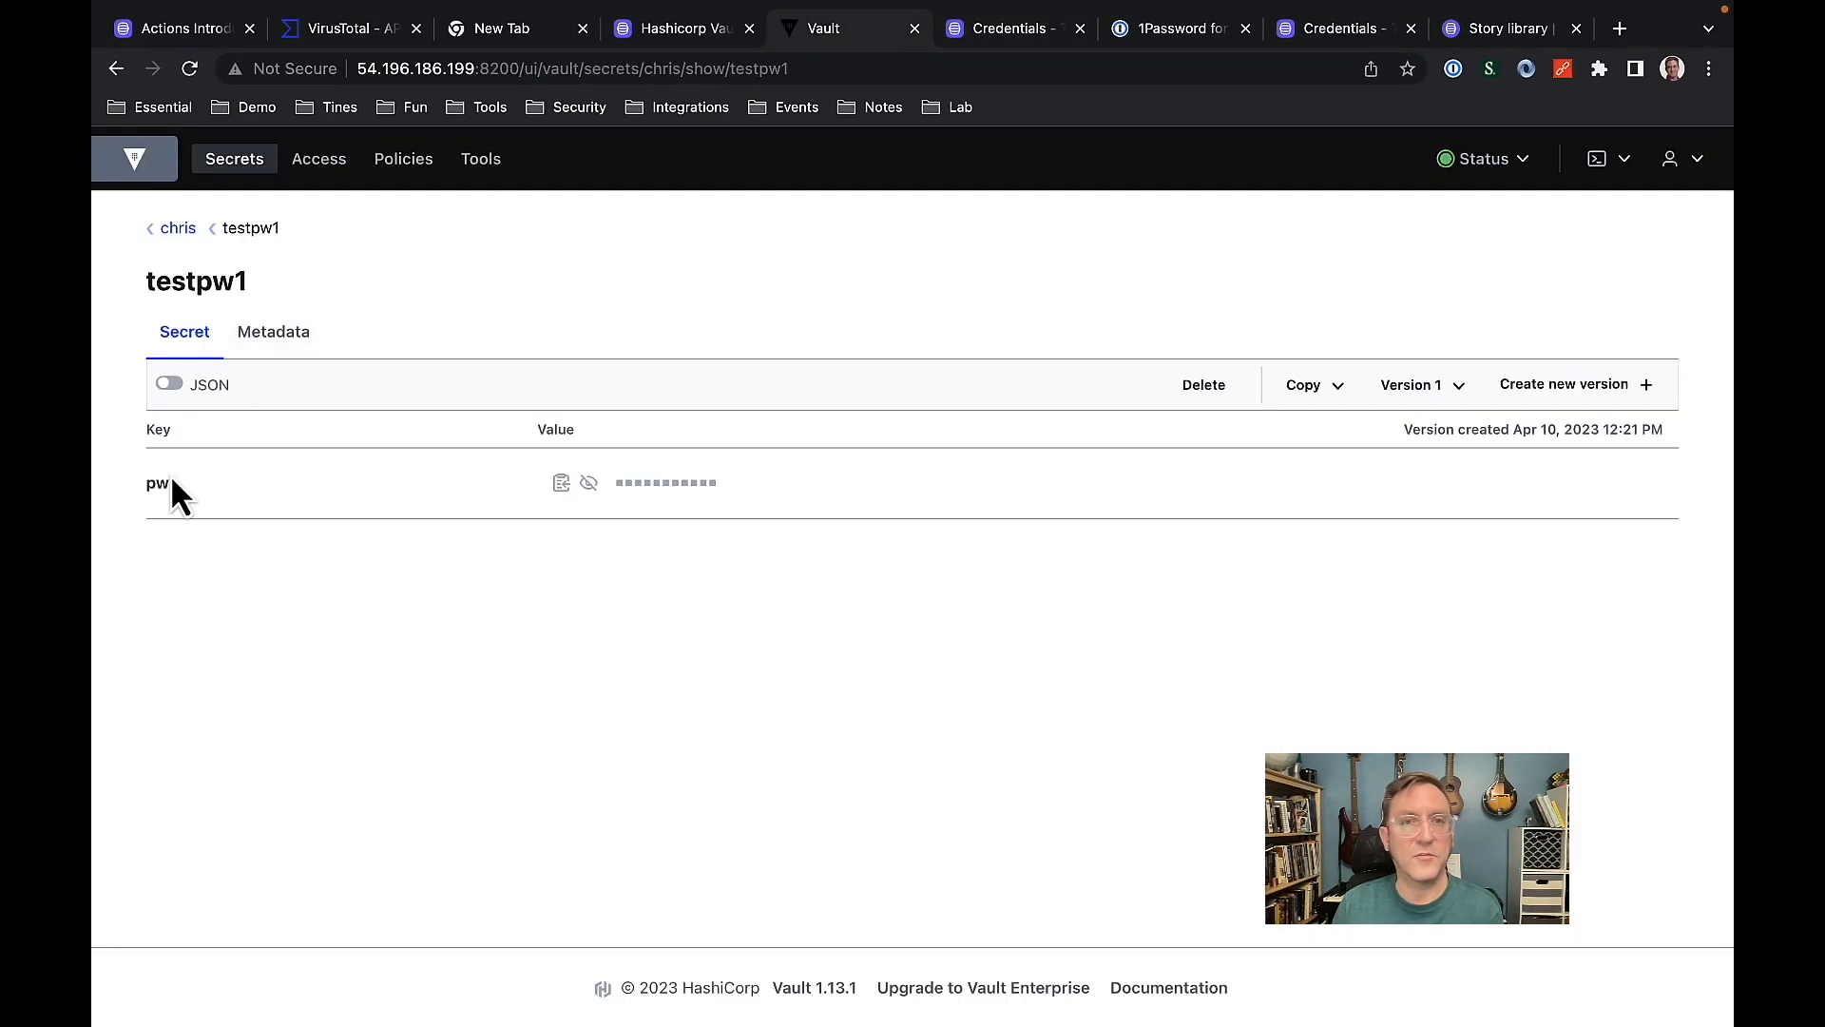
left_click(1029, 42)
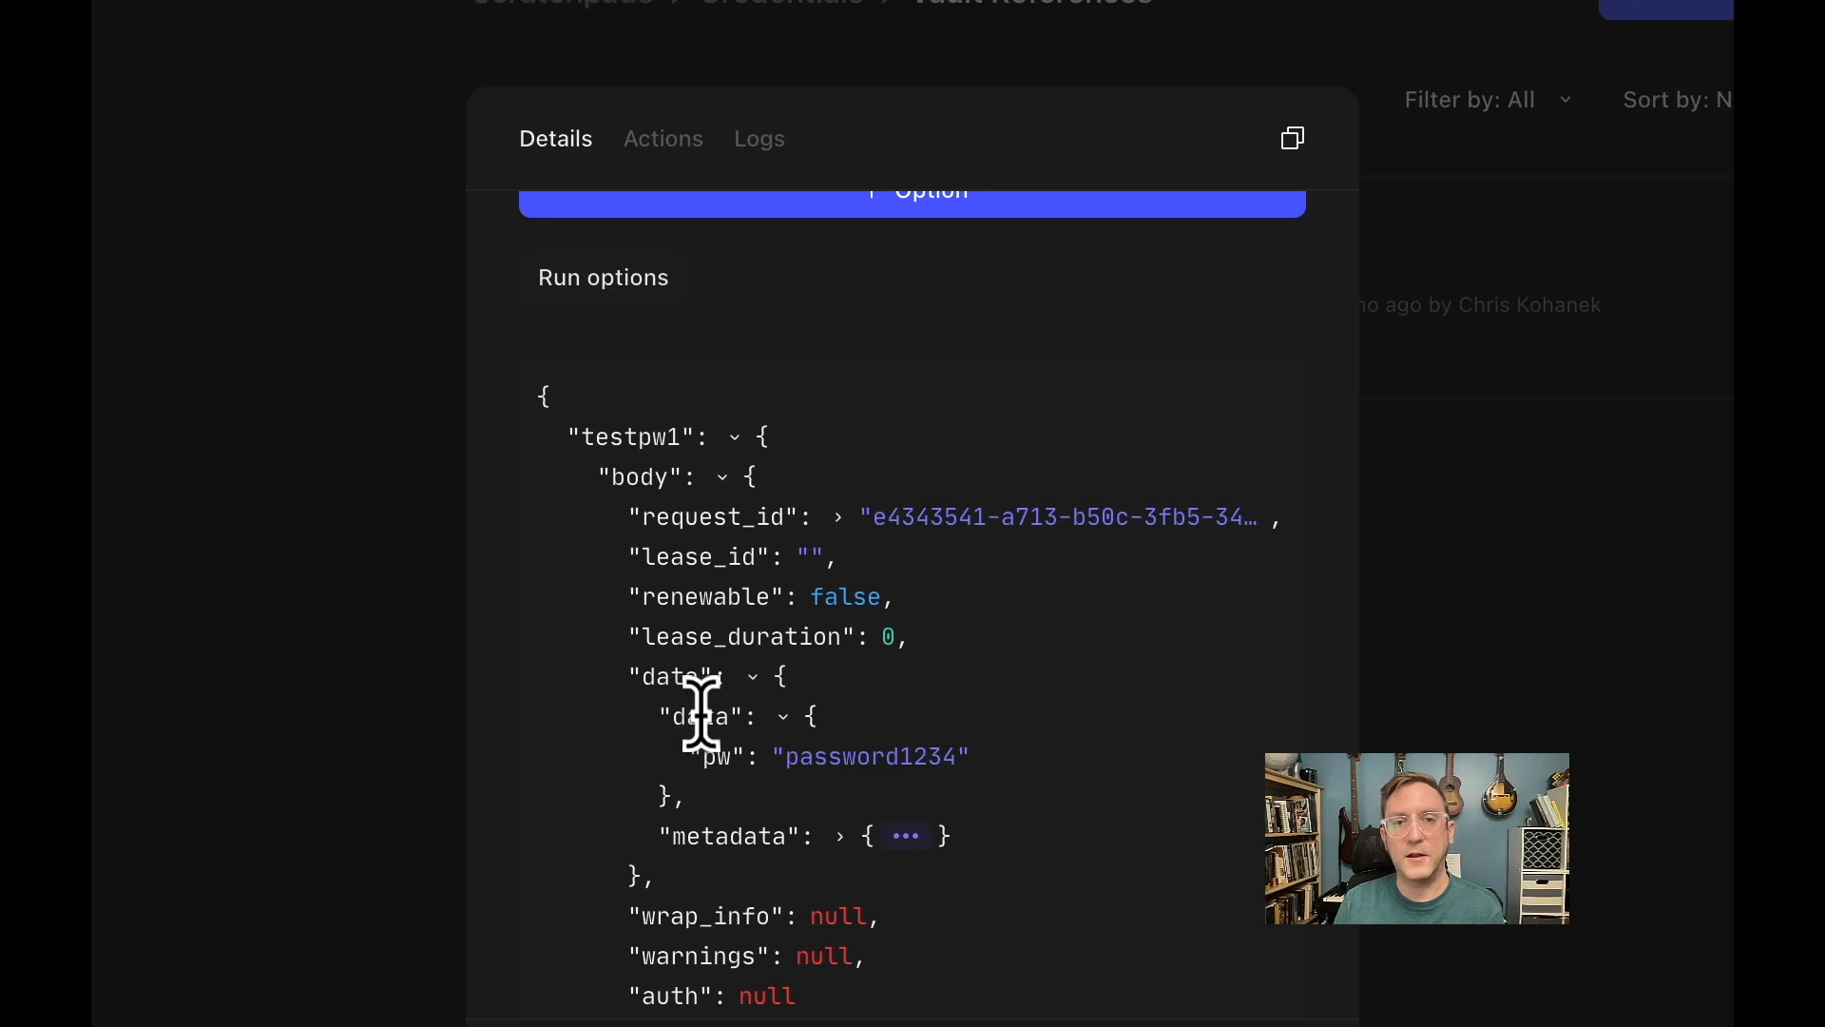
left_click(701, 716)
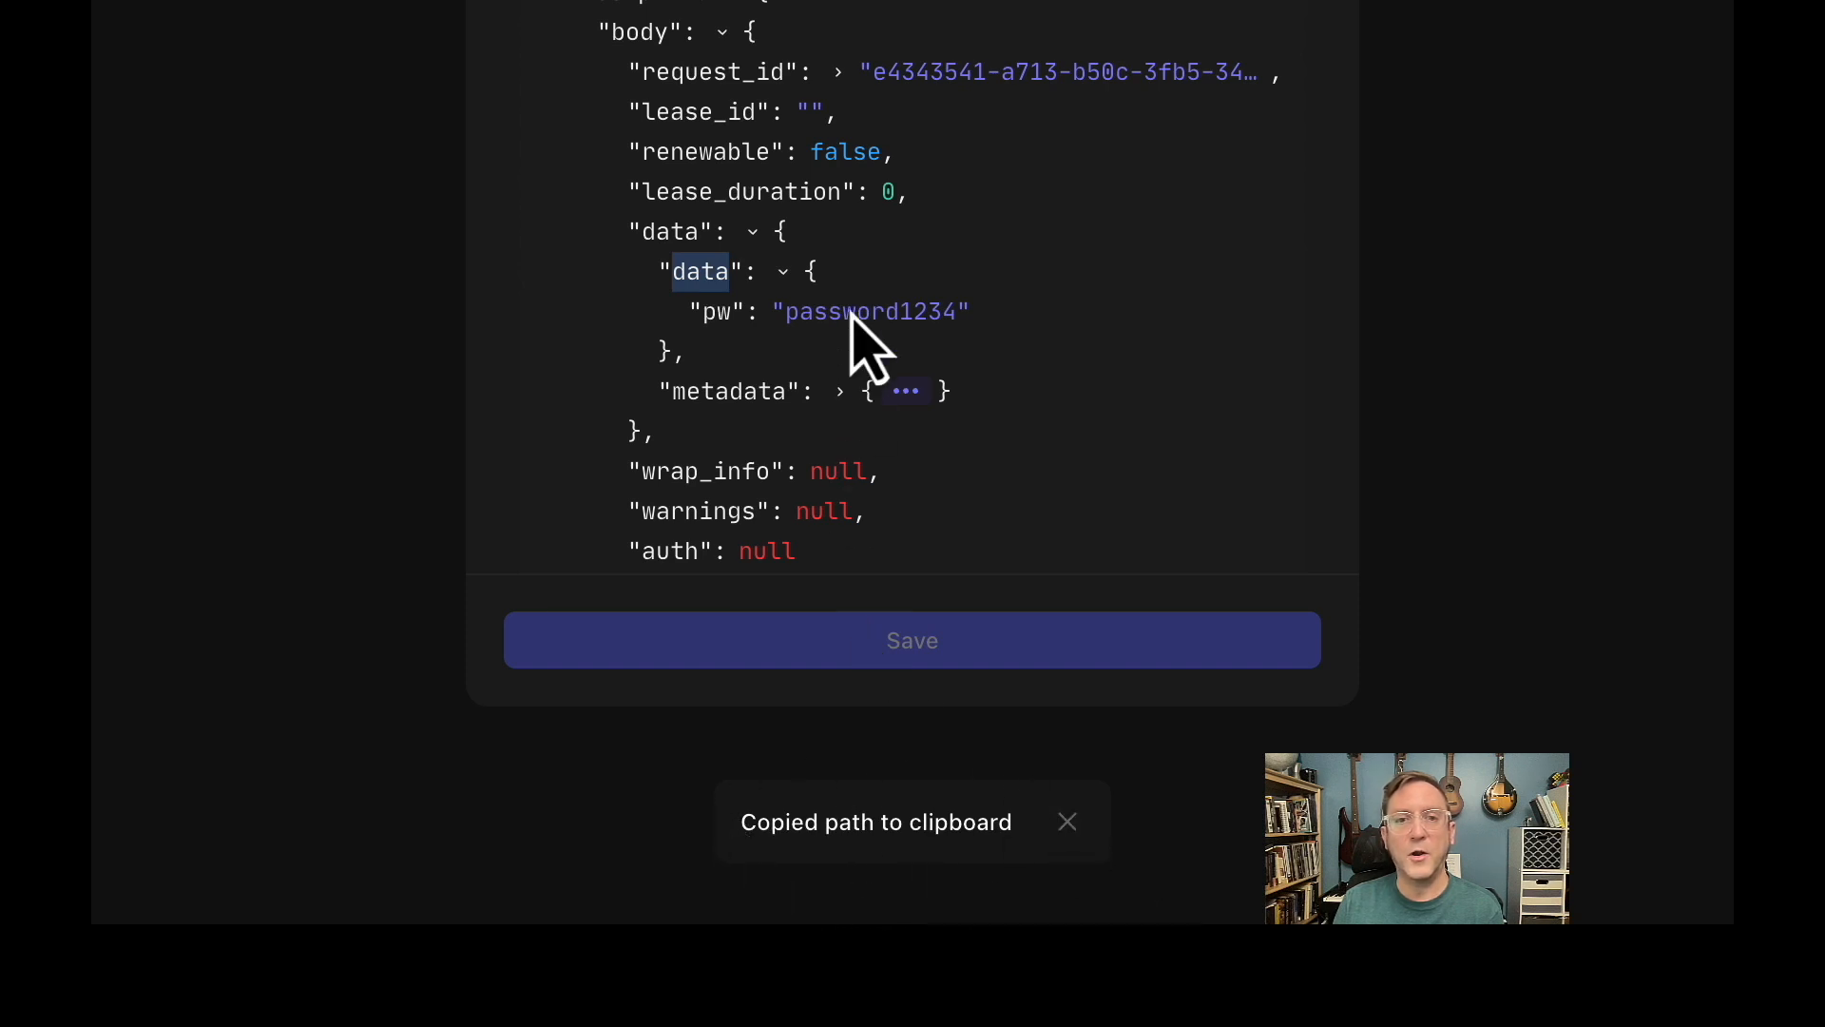
left_click(716, 314)
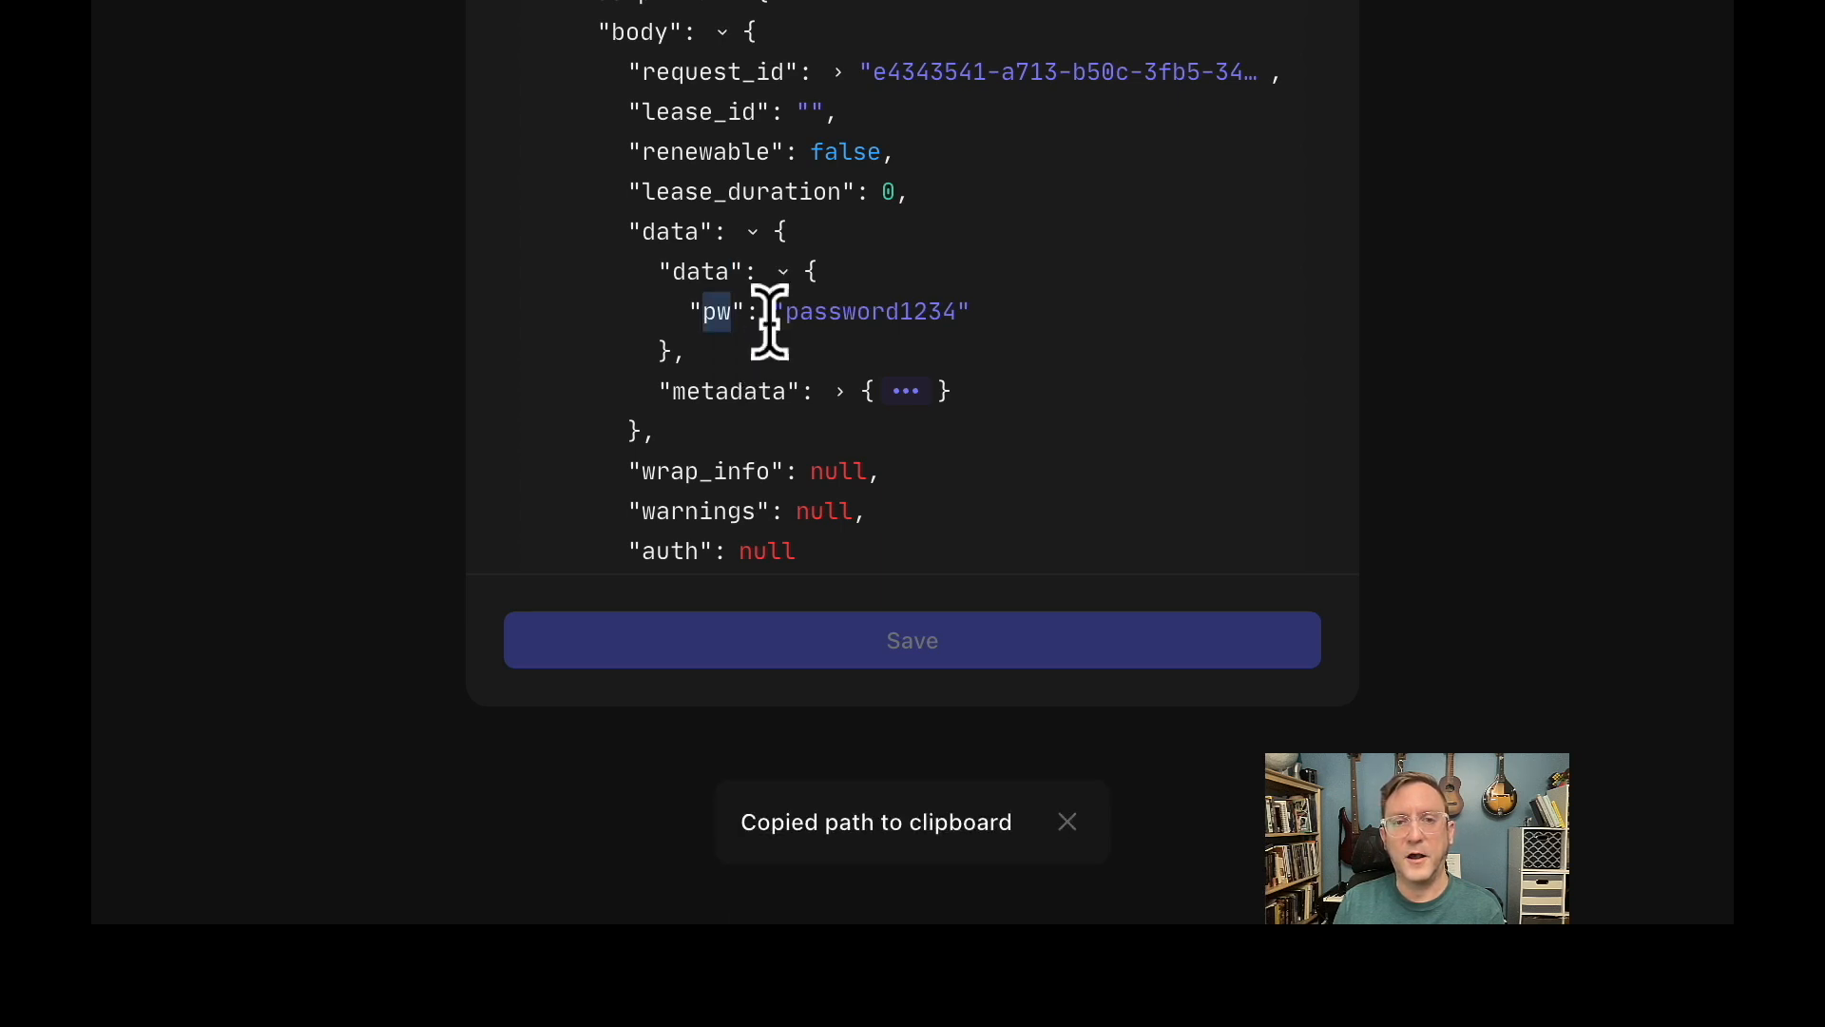
Set the credential's location of token from response to testpw1.body.data.data.pw.
scroll(821, 352, "down", 6)
scroll(818, 328, "down", 2)
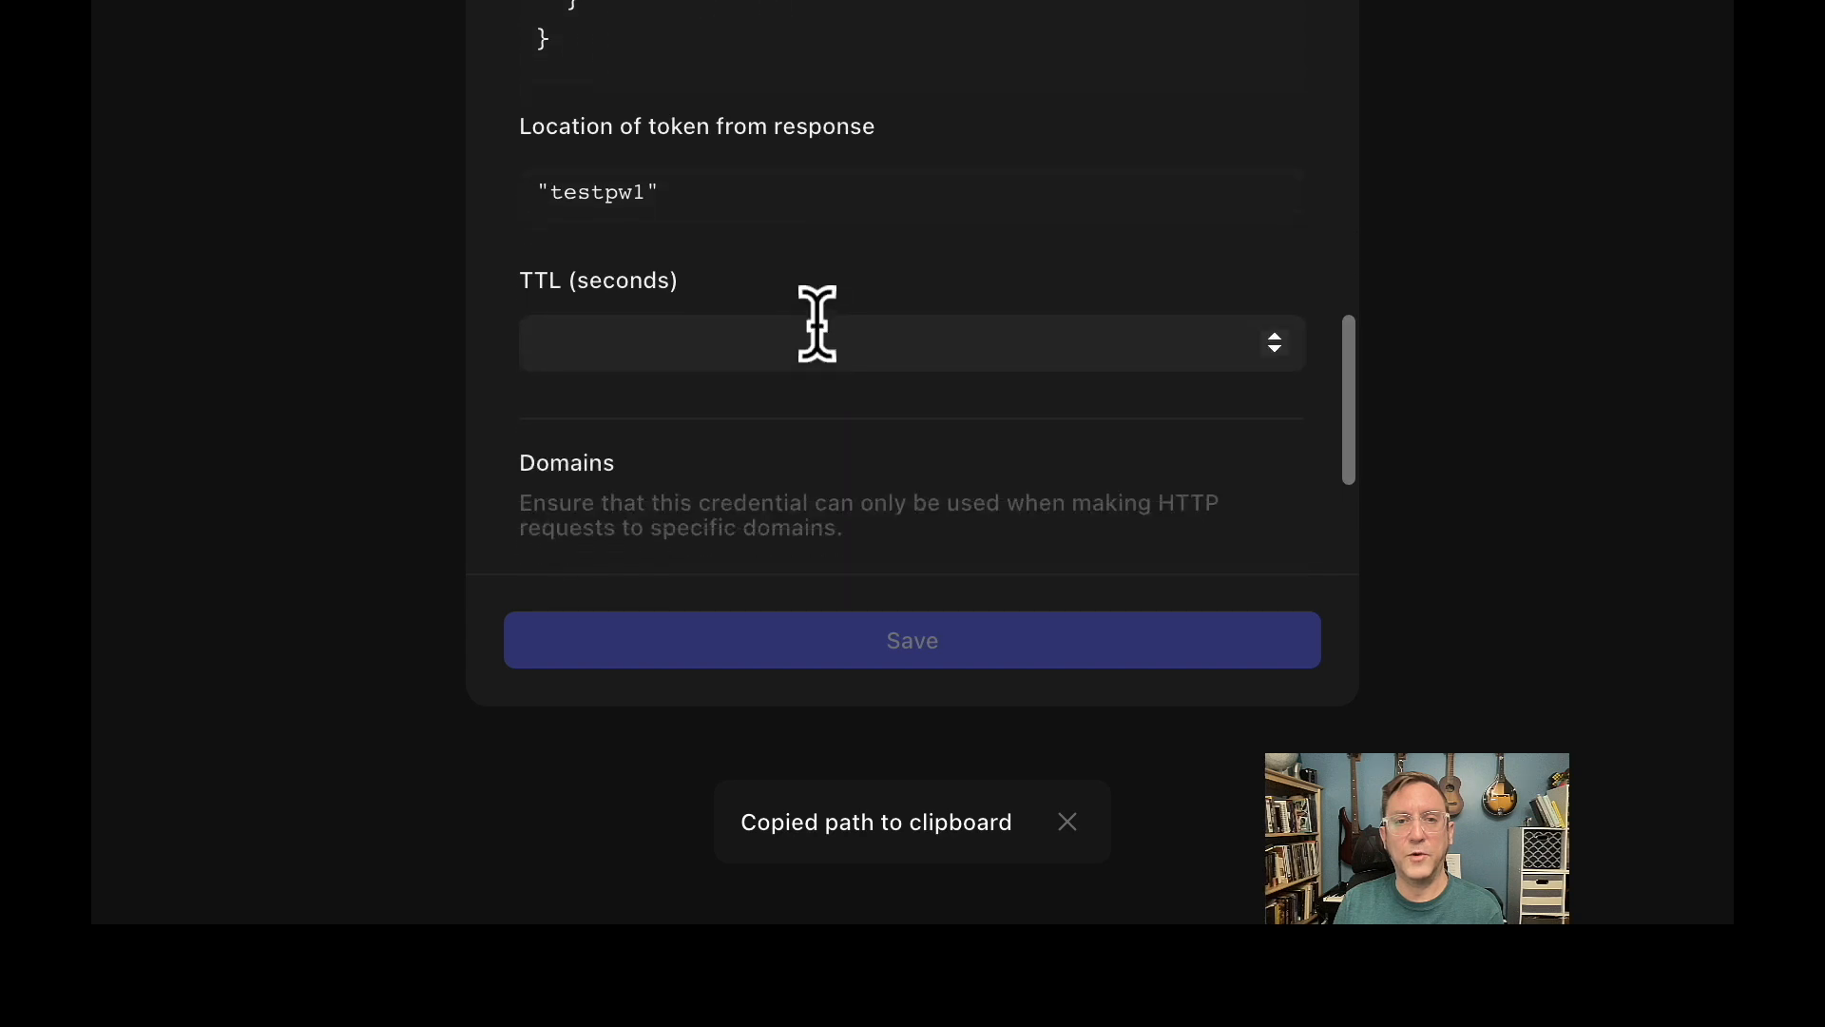
left_click(747, 194)
left_click_drag(745, 192, 507, 188)
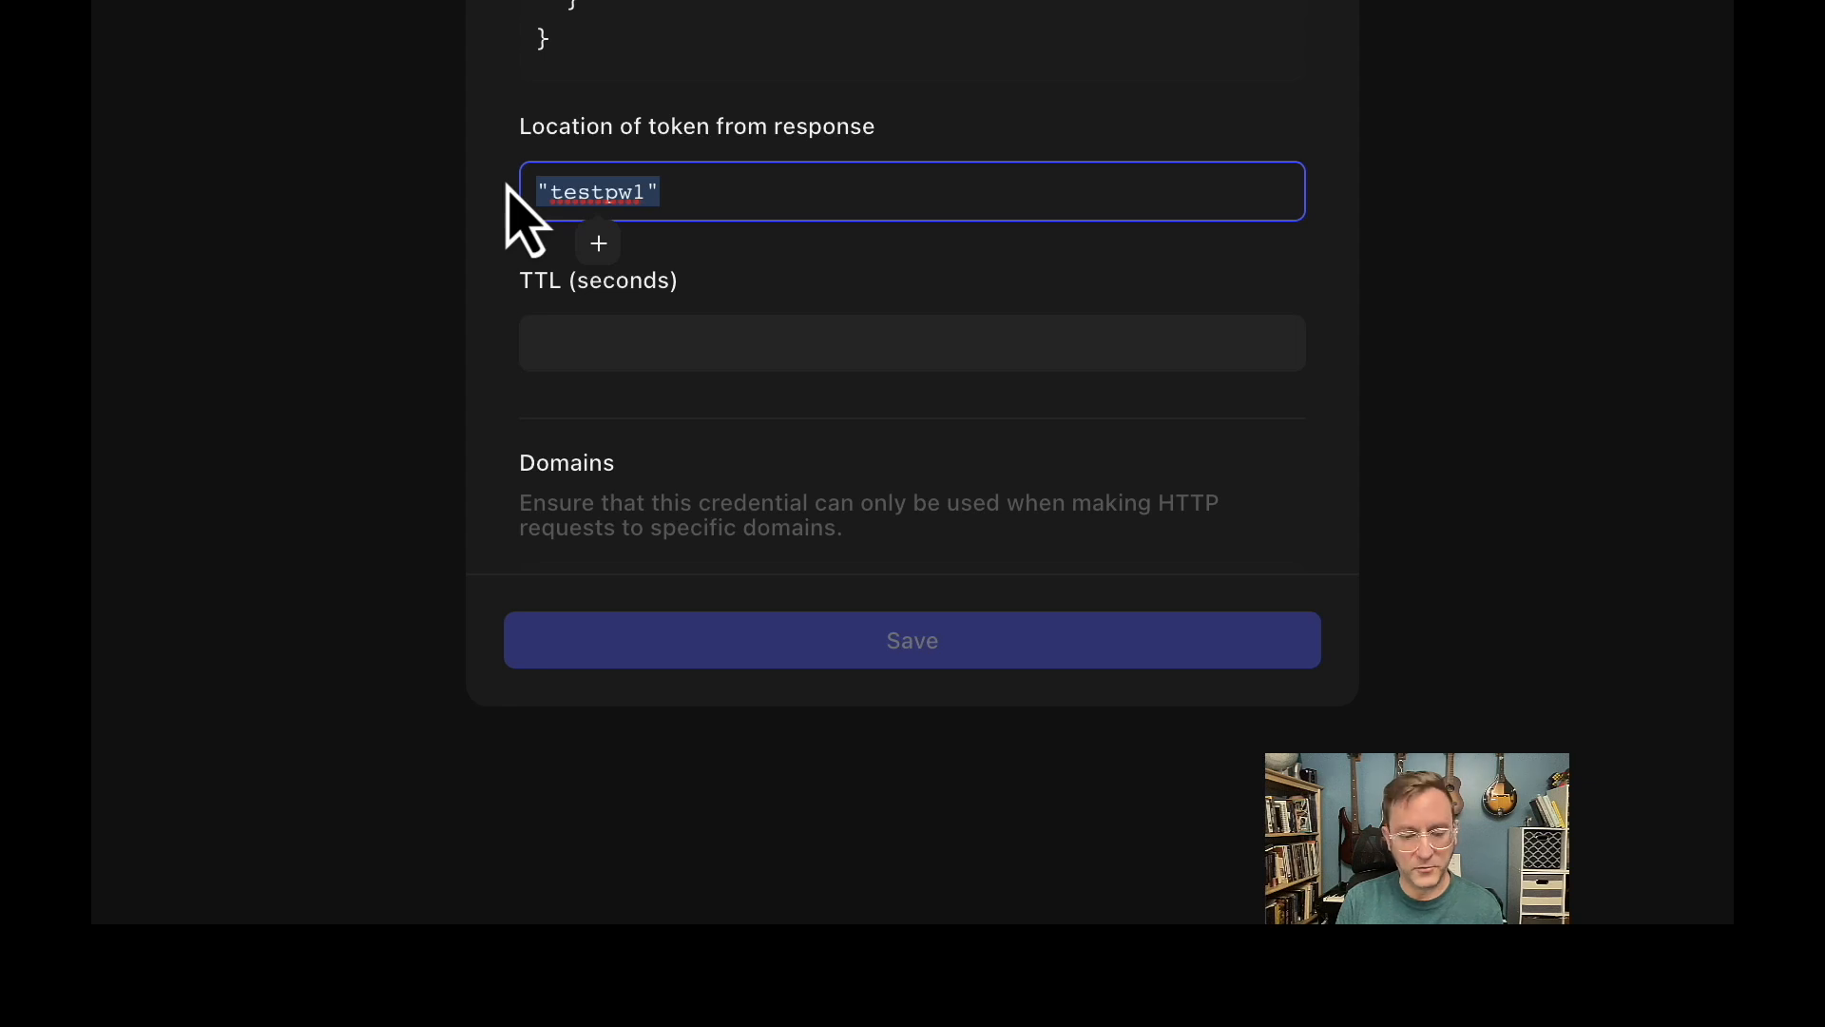
key("BackSpace")
key("super+v")
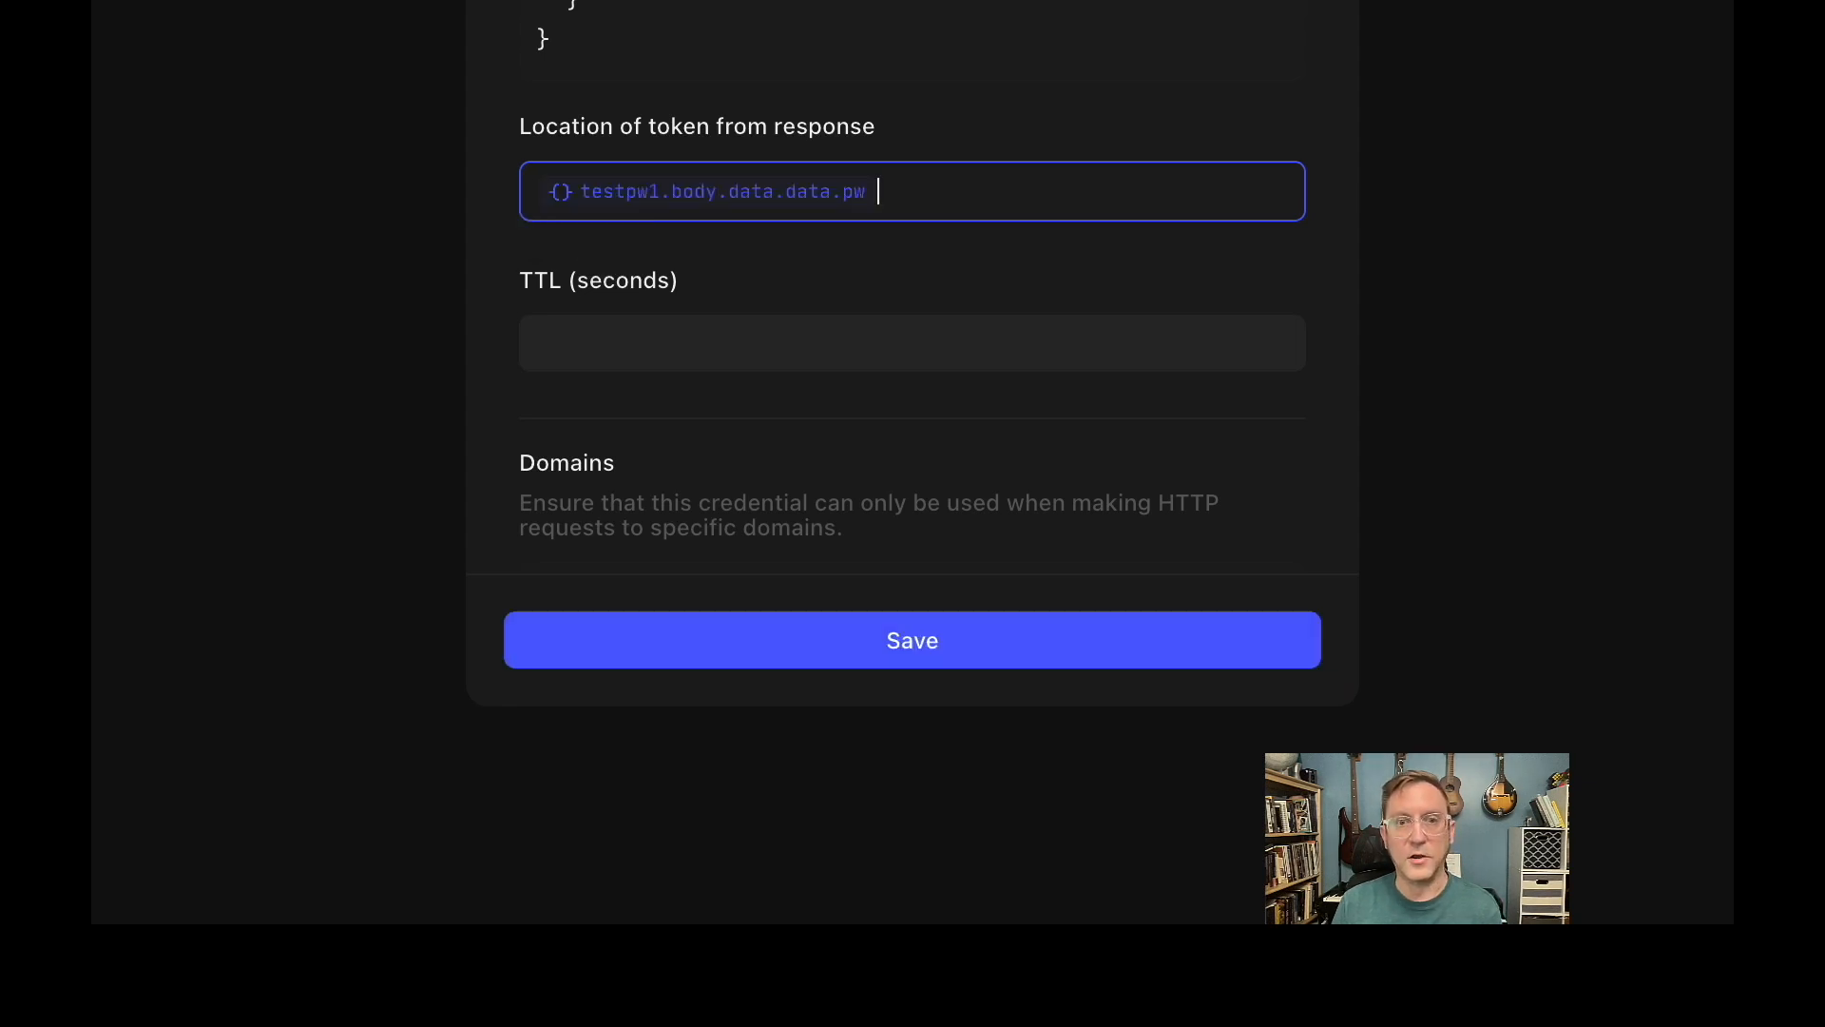
left_click(755, 256)
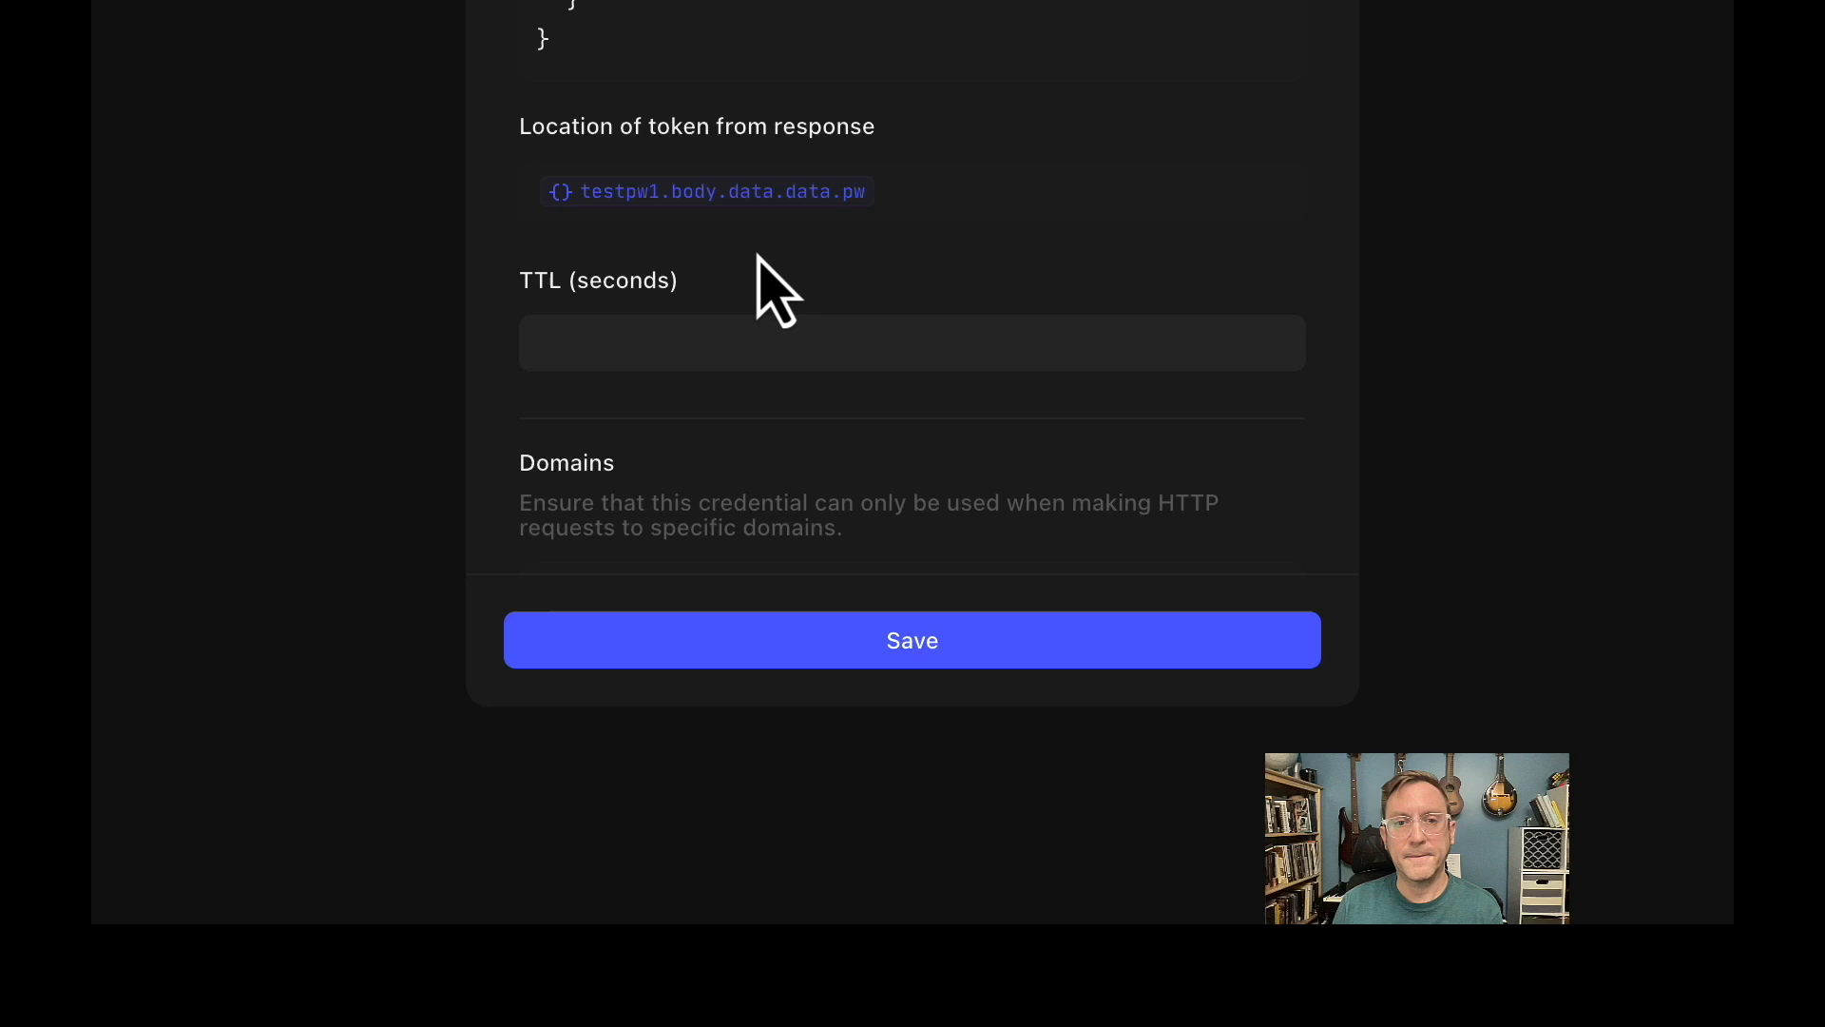
scroll(758, 261, "down", 2)
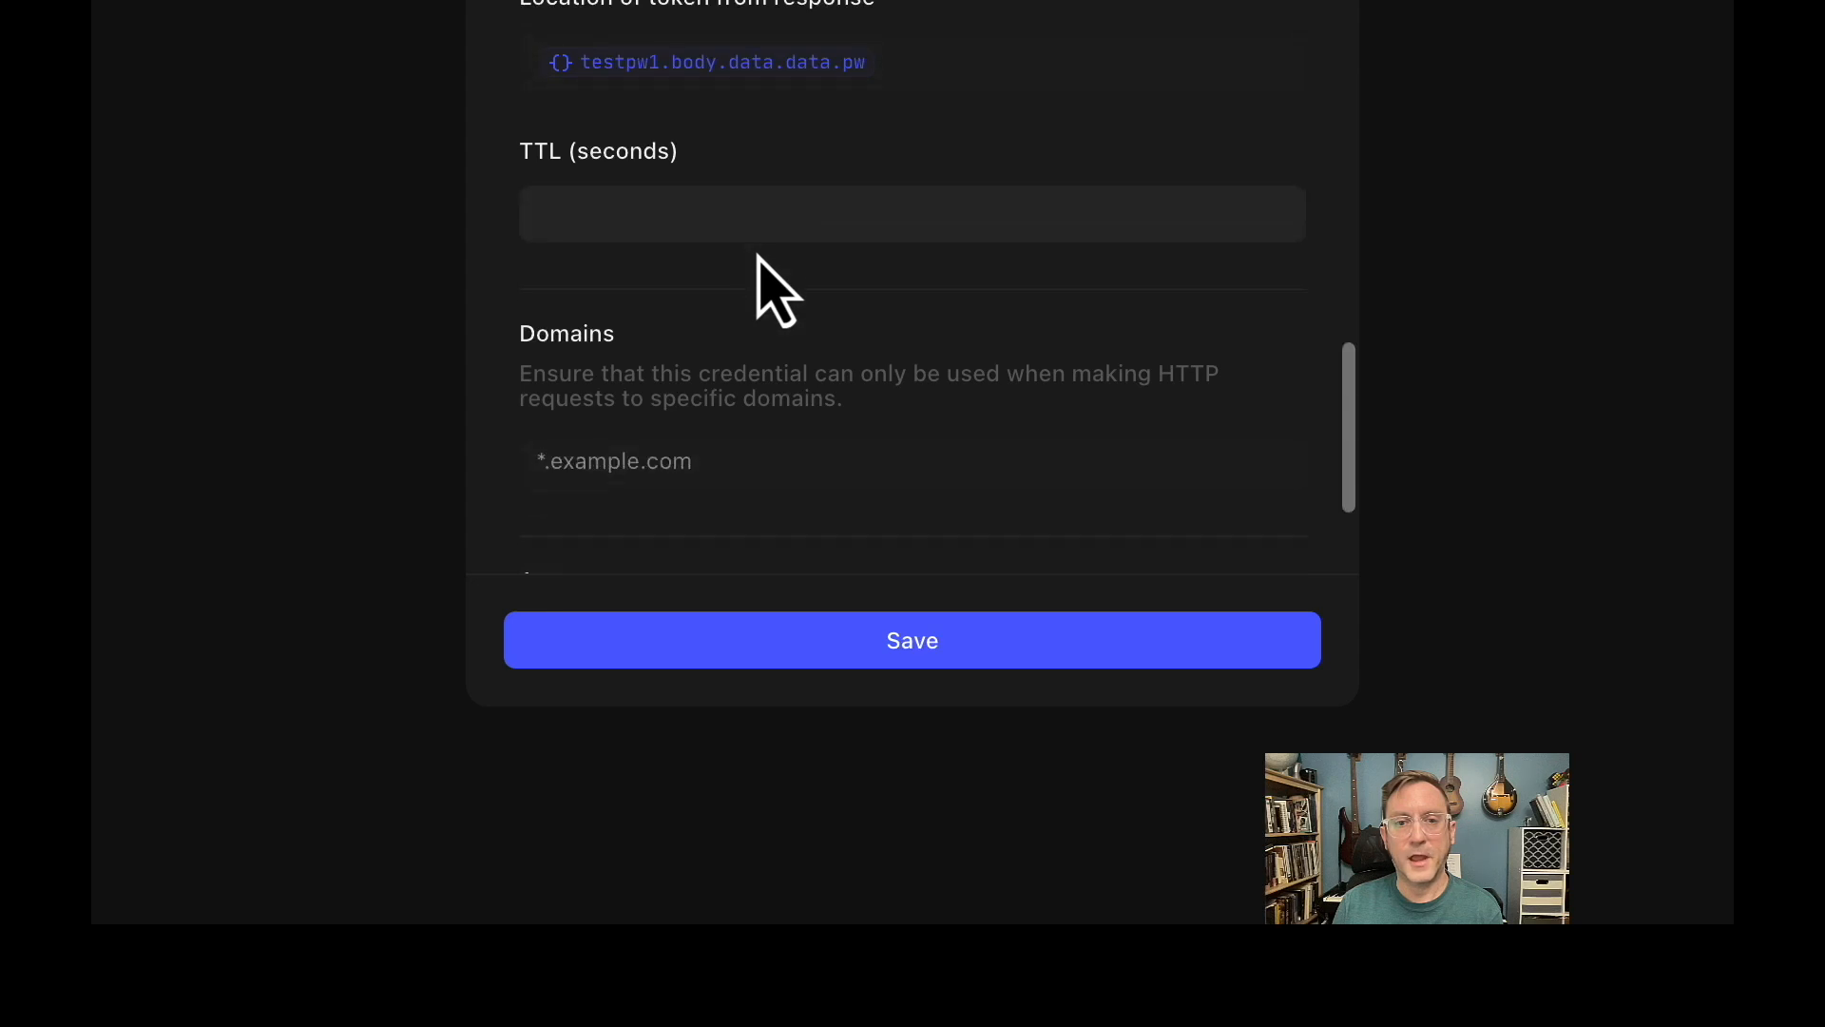
left_click(851, 649)
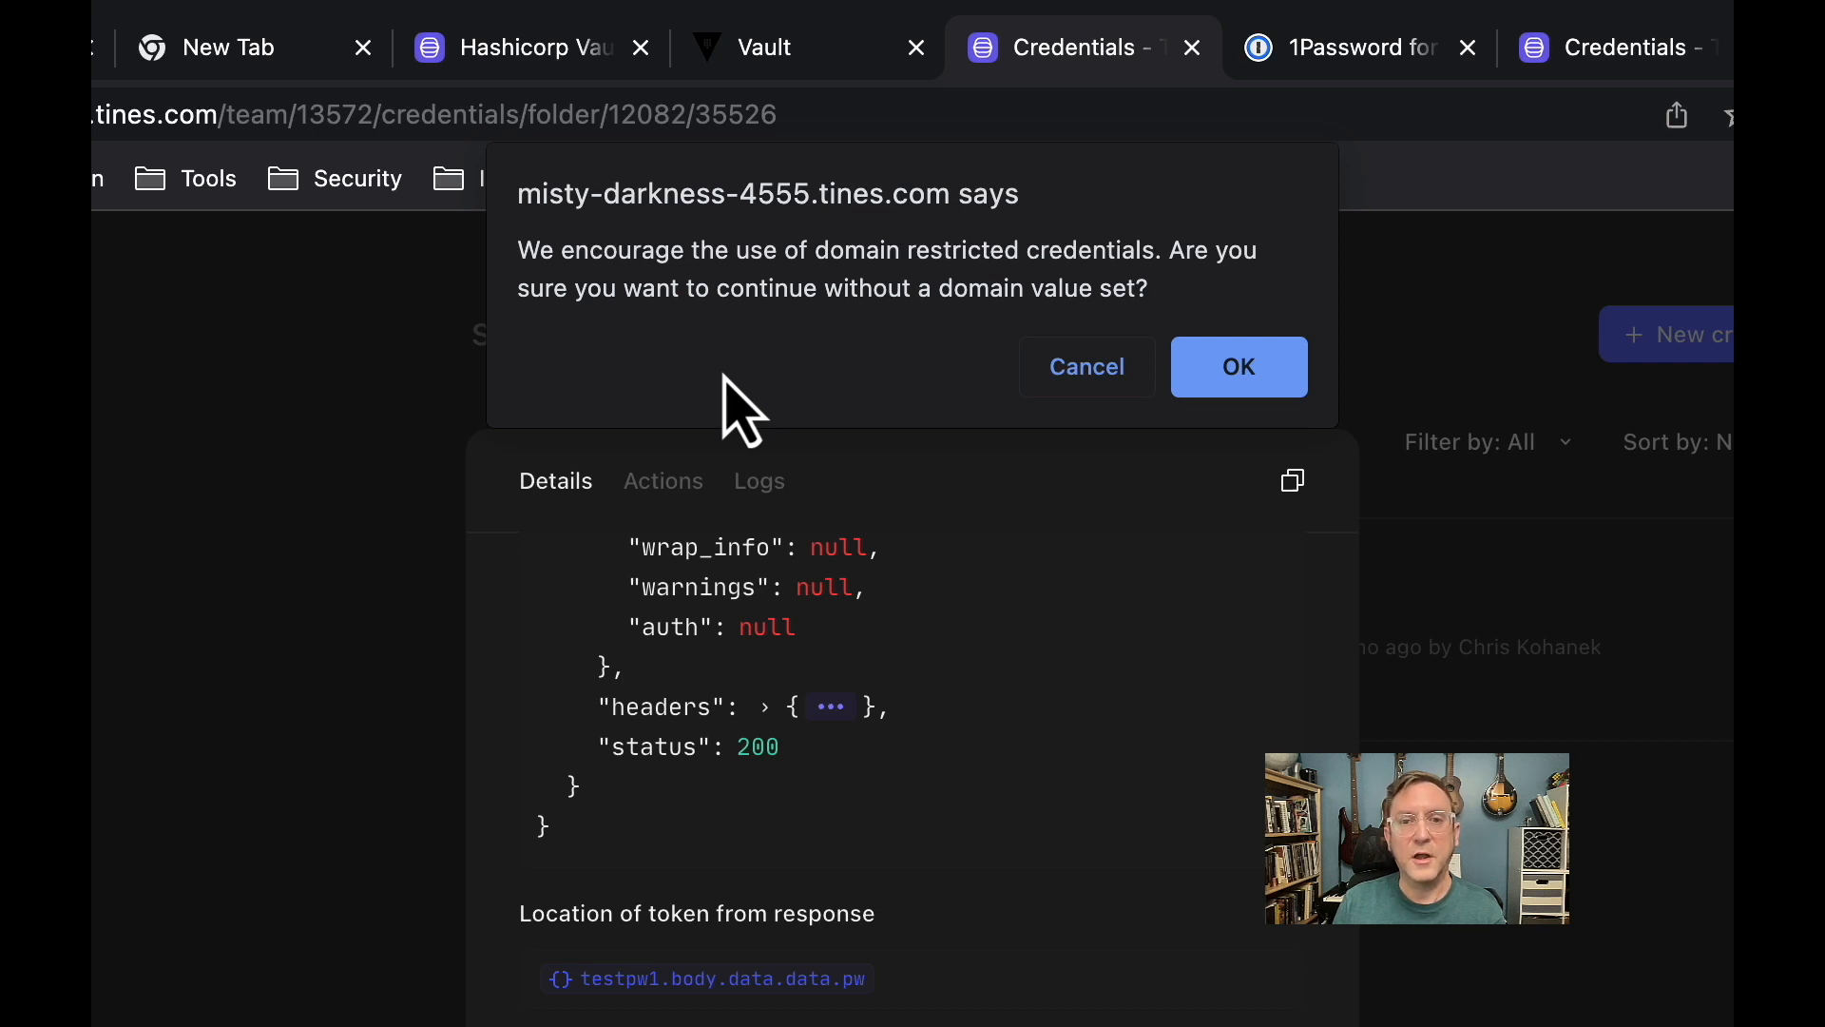
left_click(1104, 373)
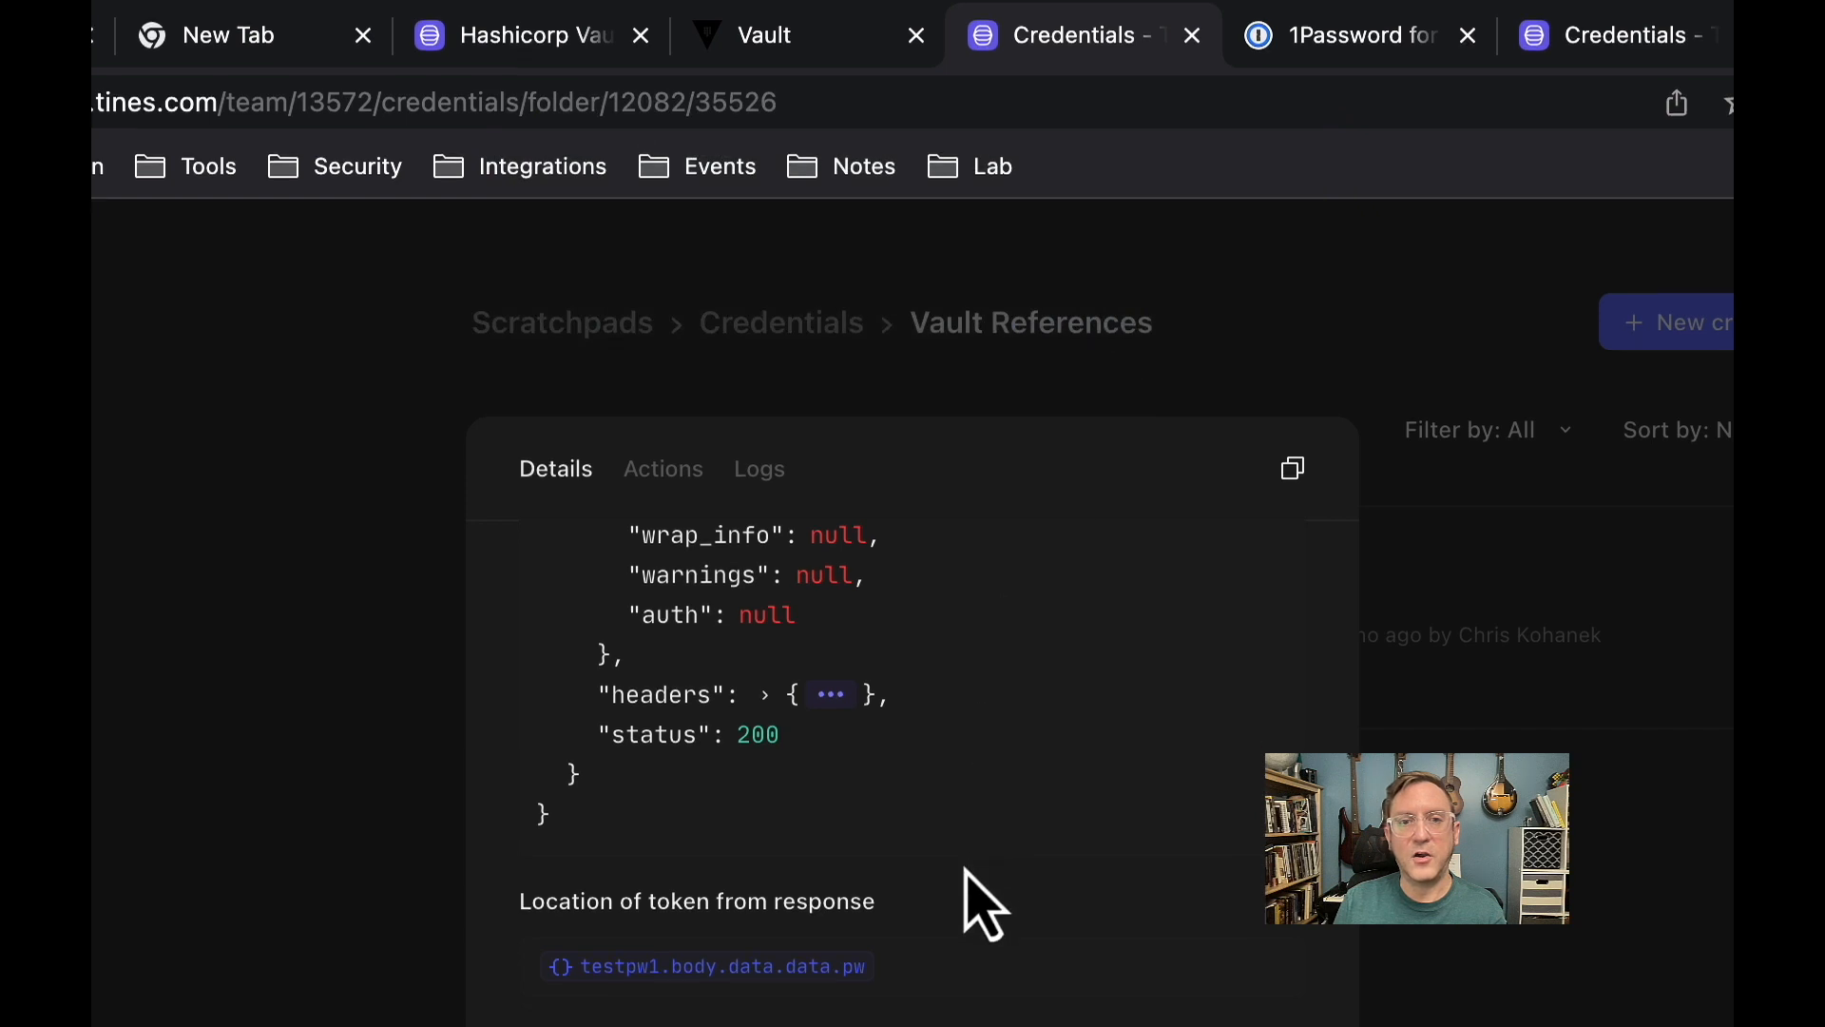
scroll(967, 871, "down", 5)
left_click(746, 656)
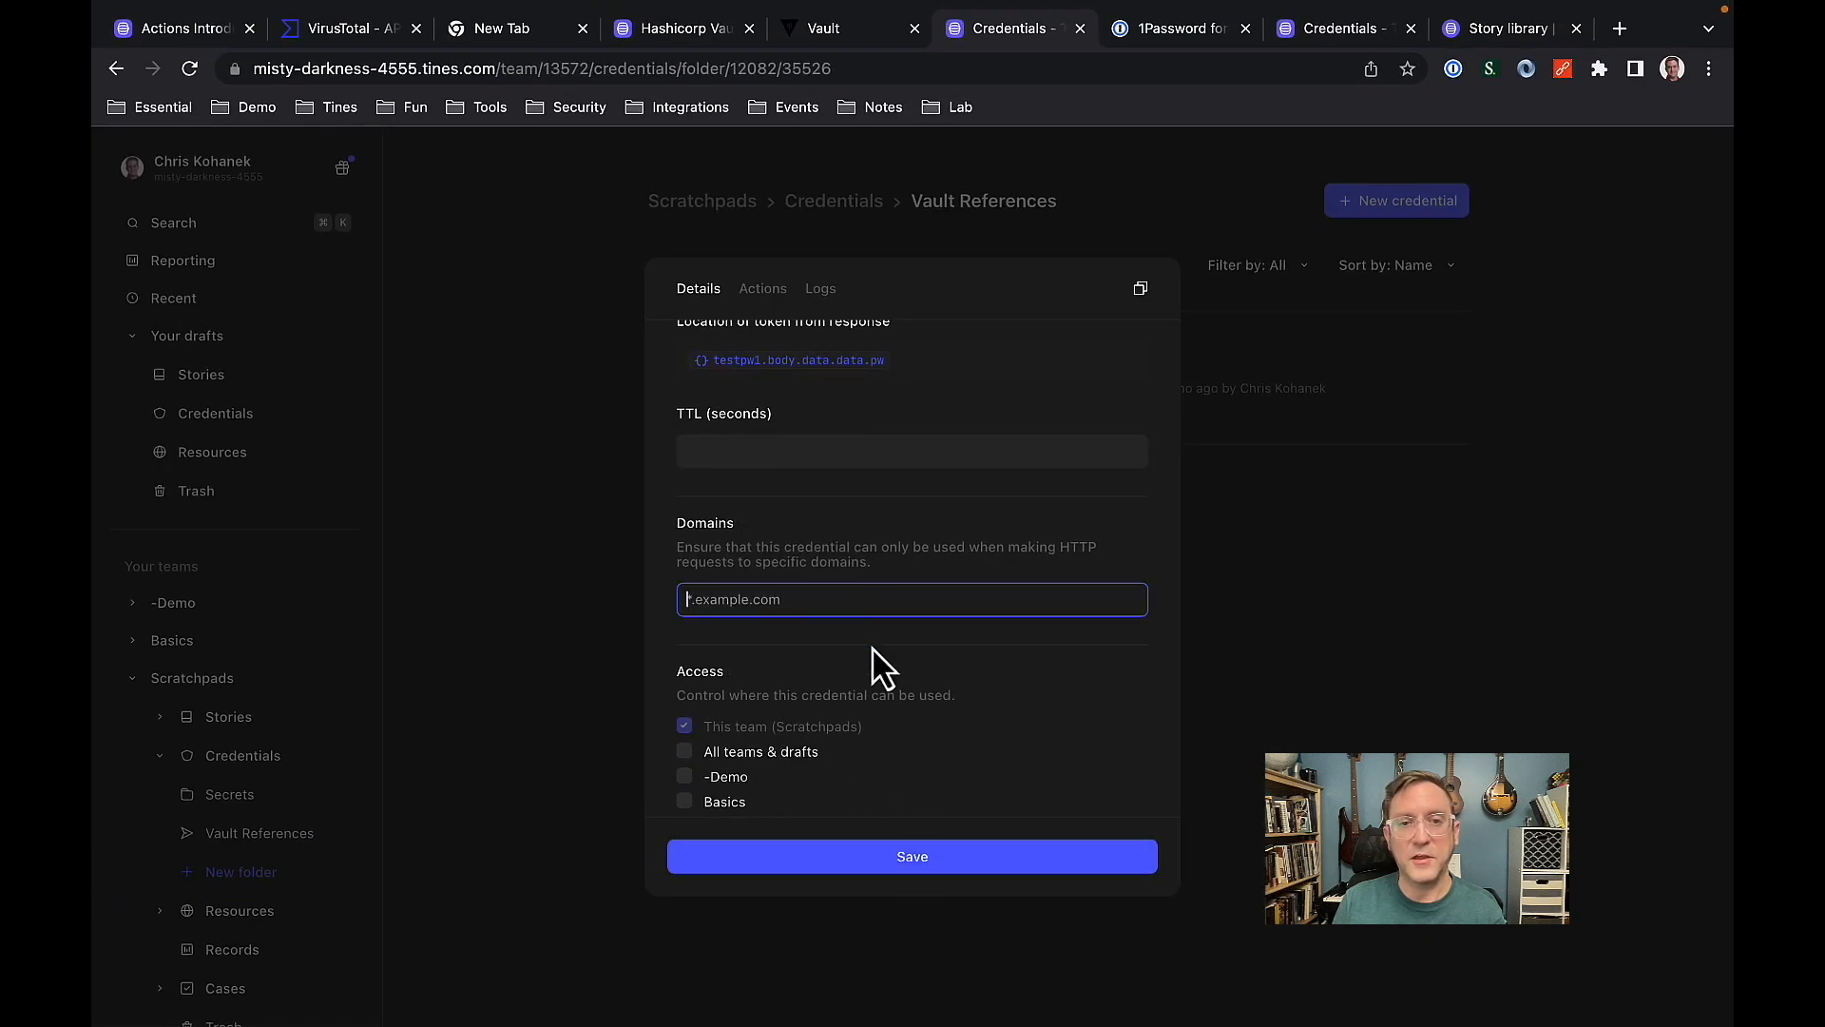
Save the testpw1 credential without a domain restriction.
left_click(908, 858)
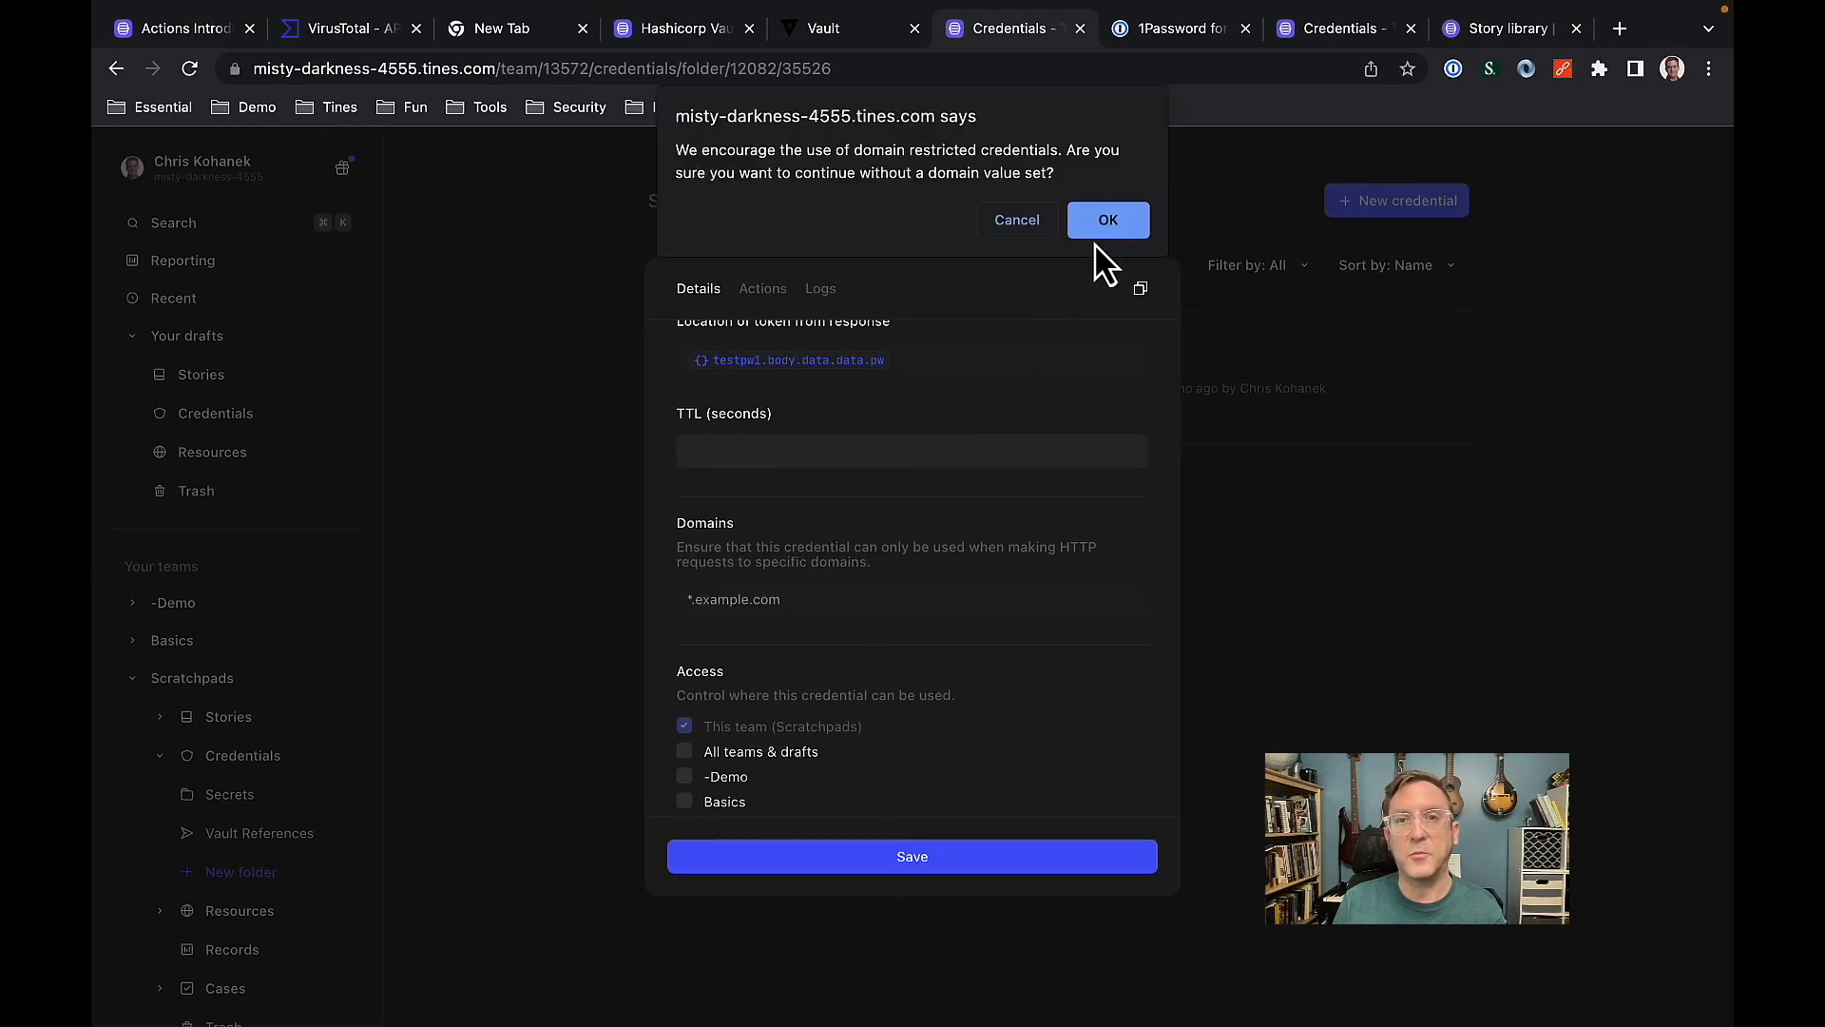
left_click(1106, 232)
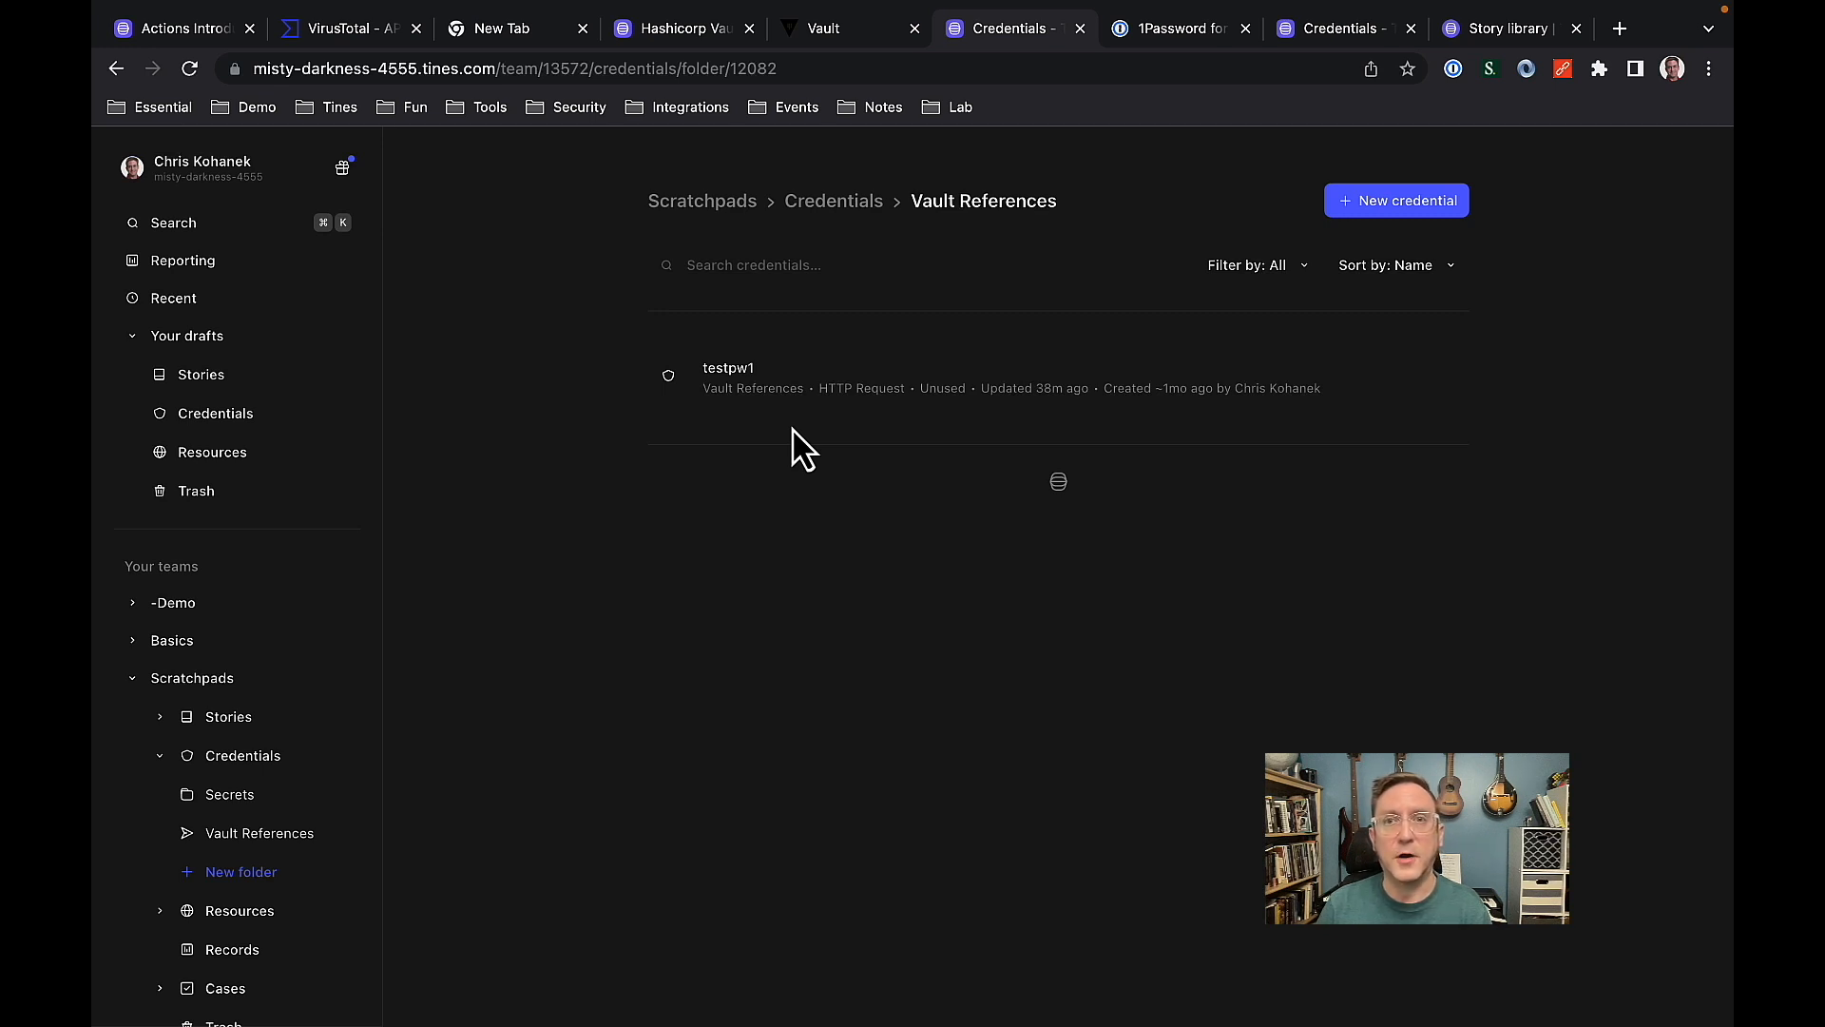
Switch to 1Password and identify the vault ID and item ID in the Bank of Tines item's web address.
left_click(1188, 36)
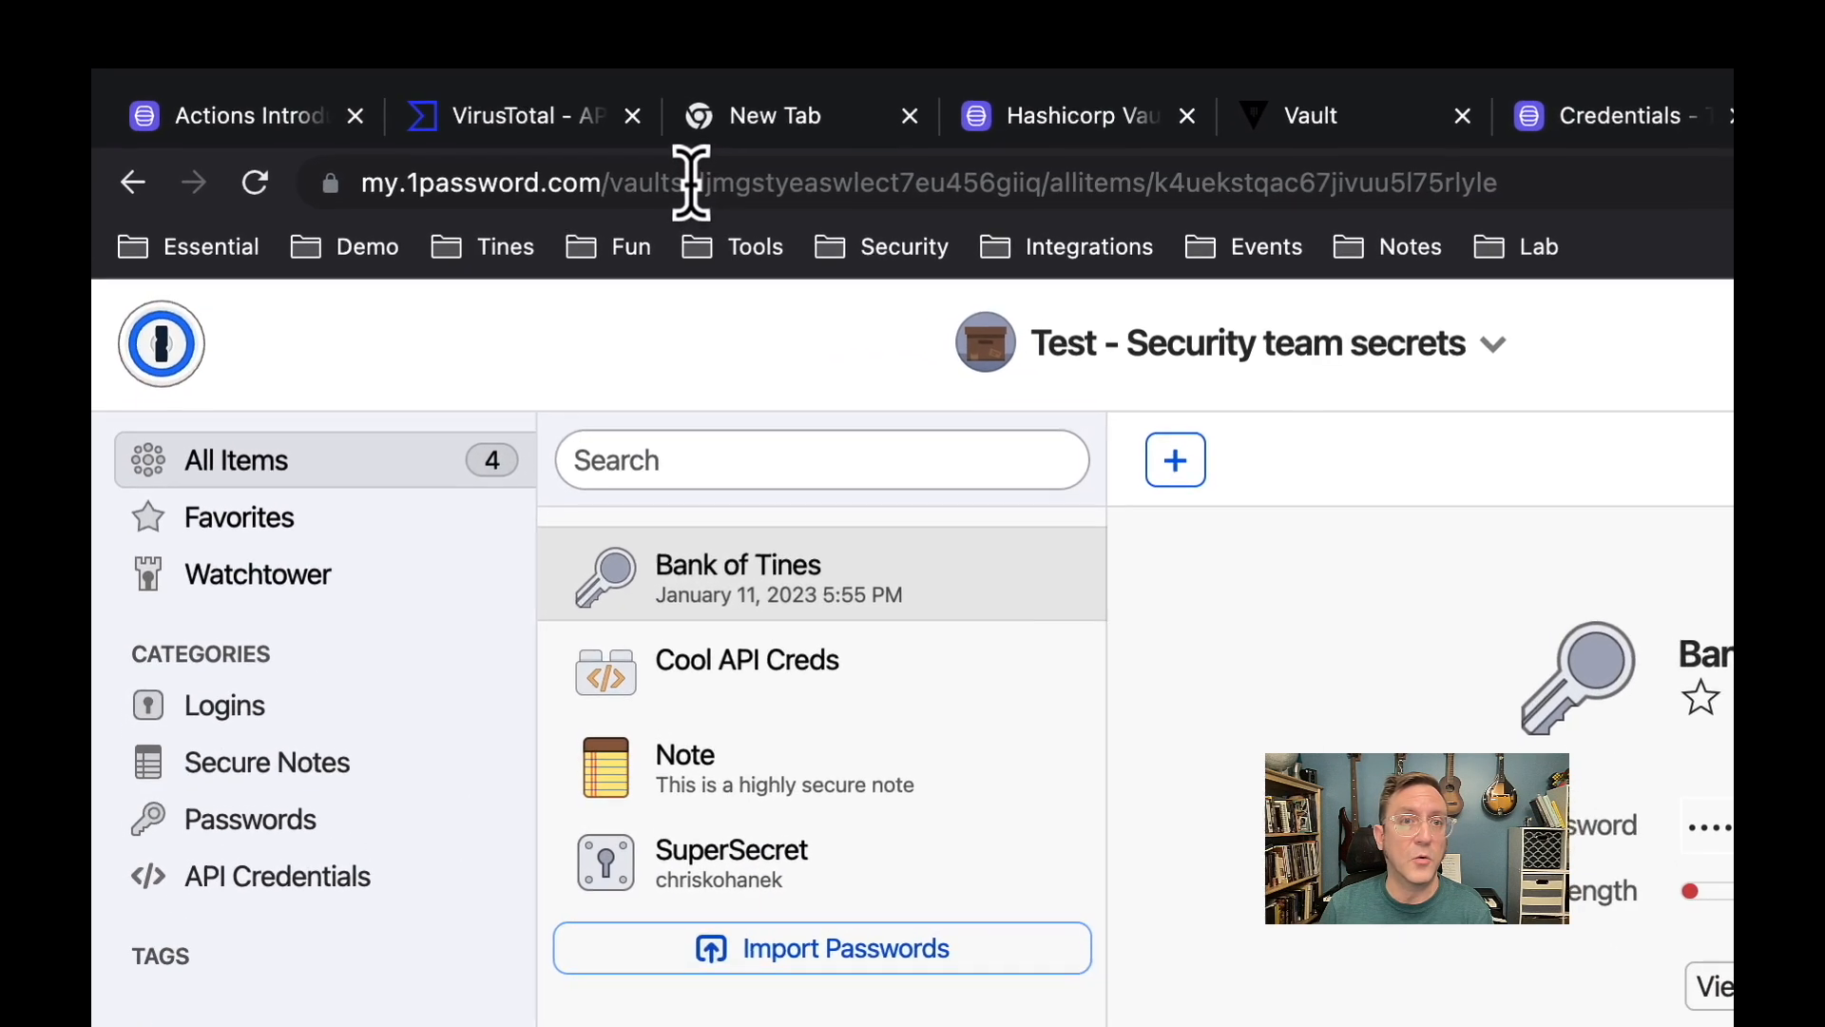
left_click_drag(690, 182, 1047, 180)
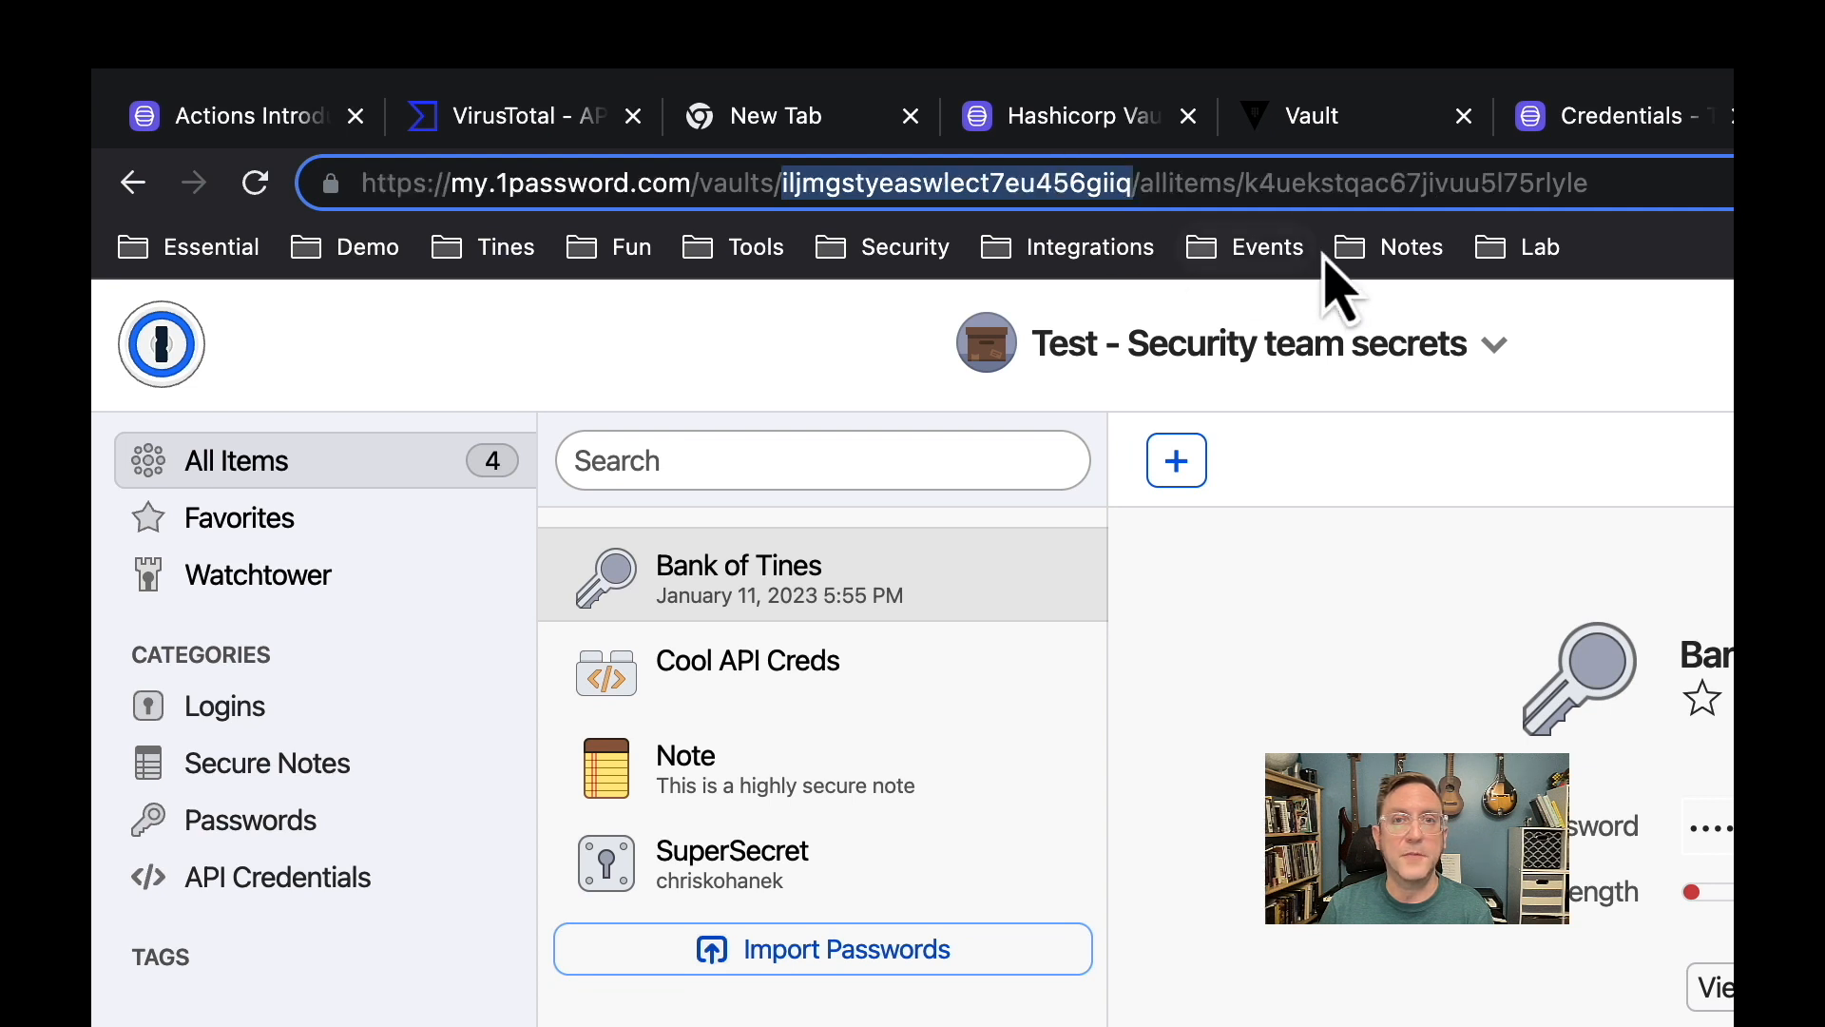
left_click_drag(1244, 183, 1613, 185)
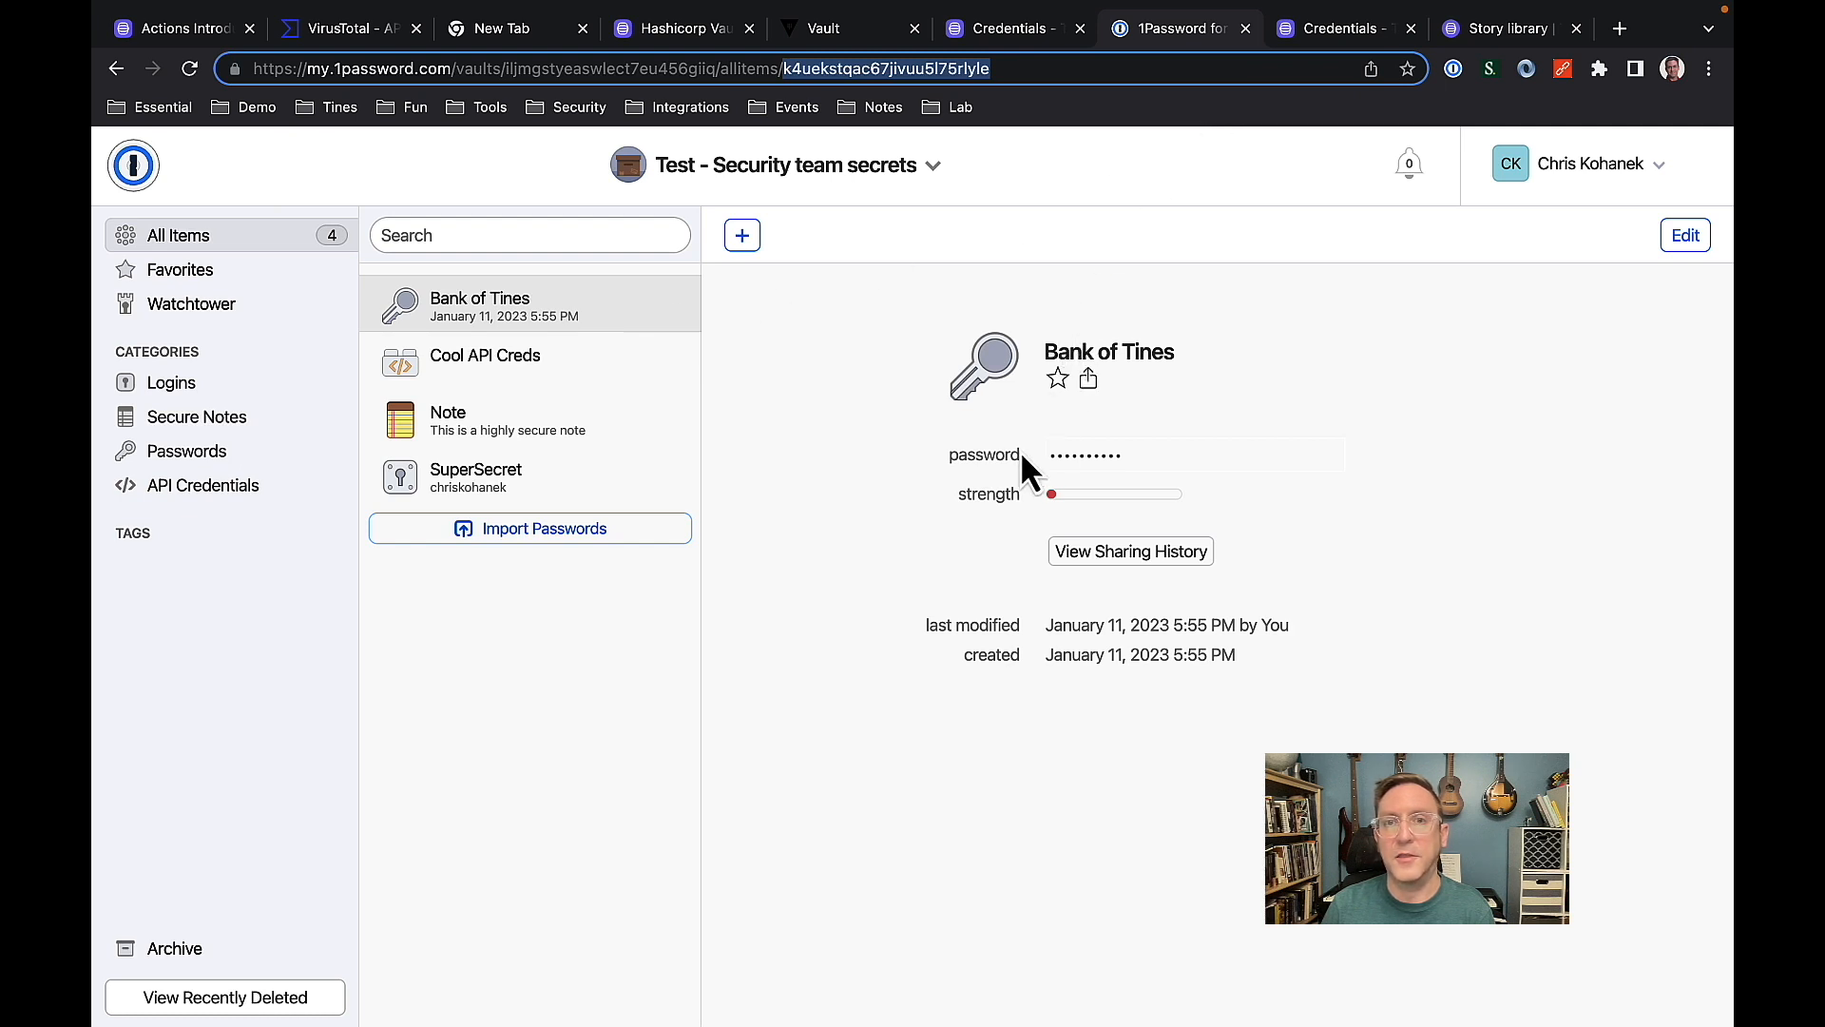
Return to Tines and open the bank_of_tines credential in the Testing team to review its description and URL.
left_click(1360, 30)
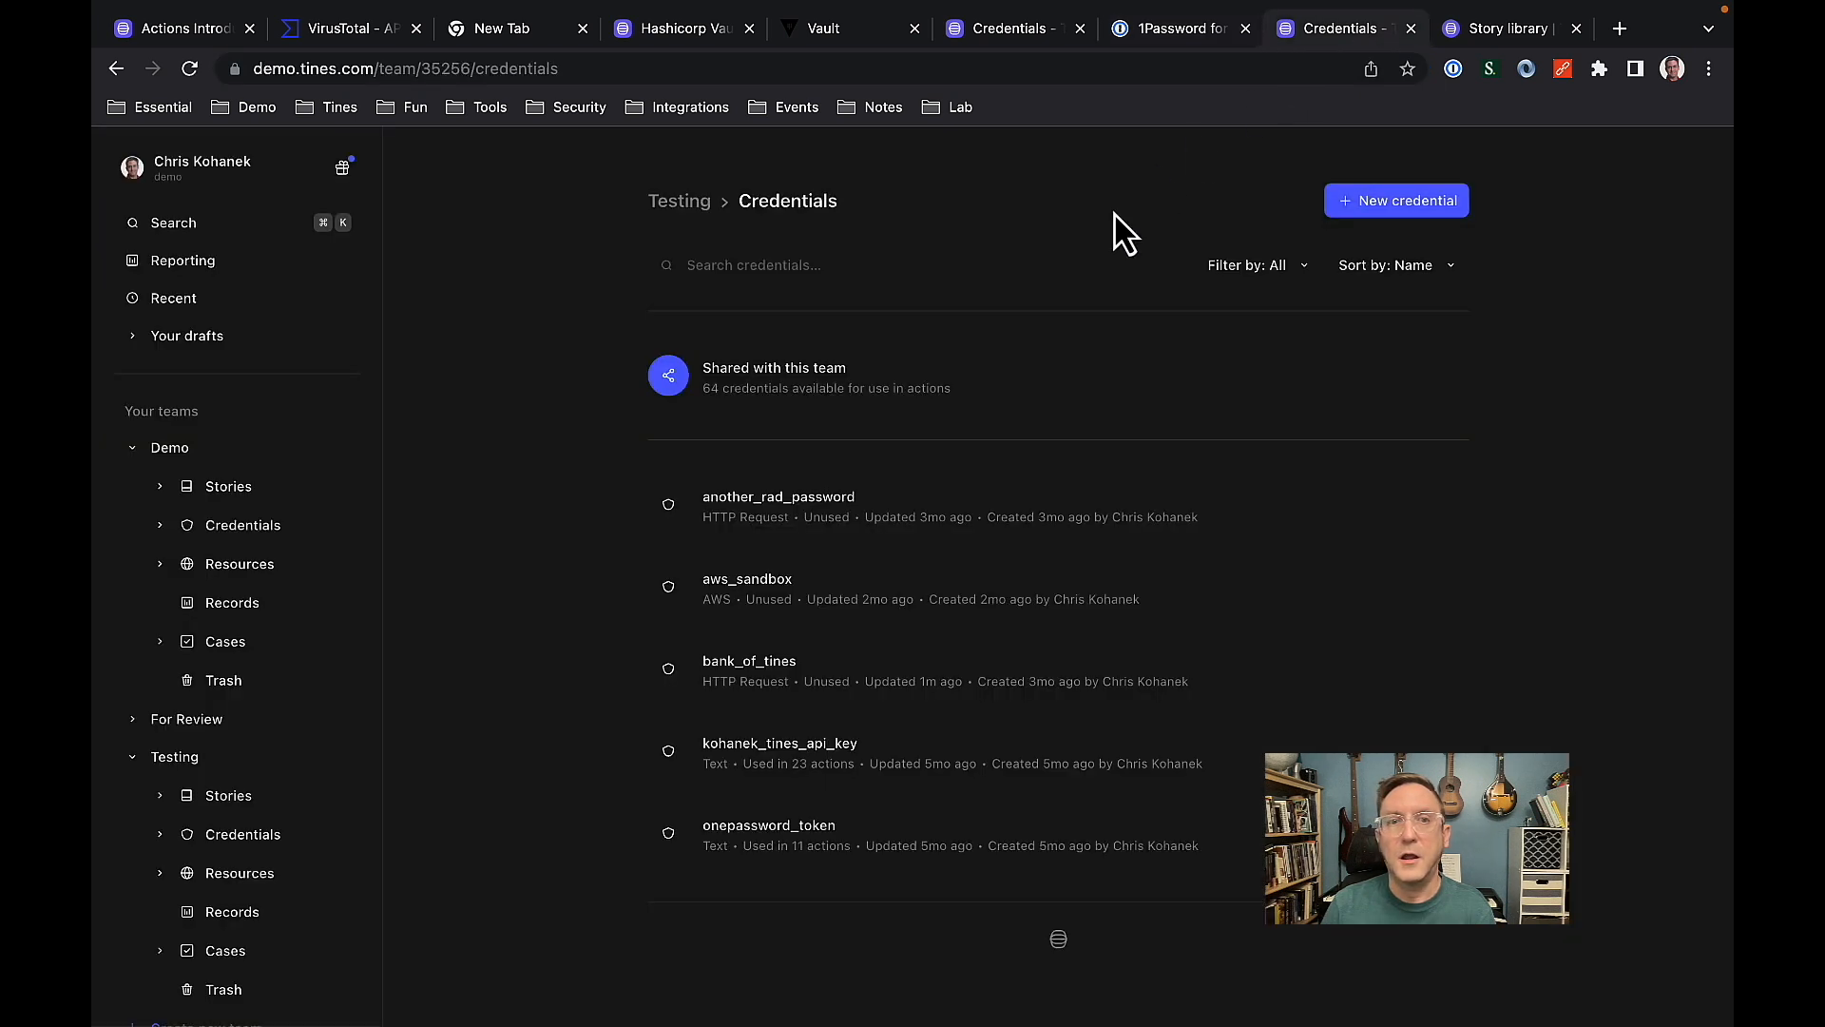
left_click(843, 679)
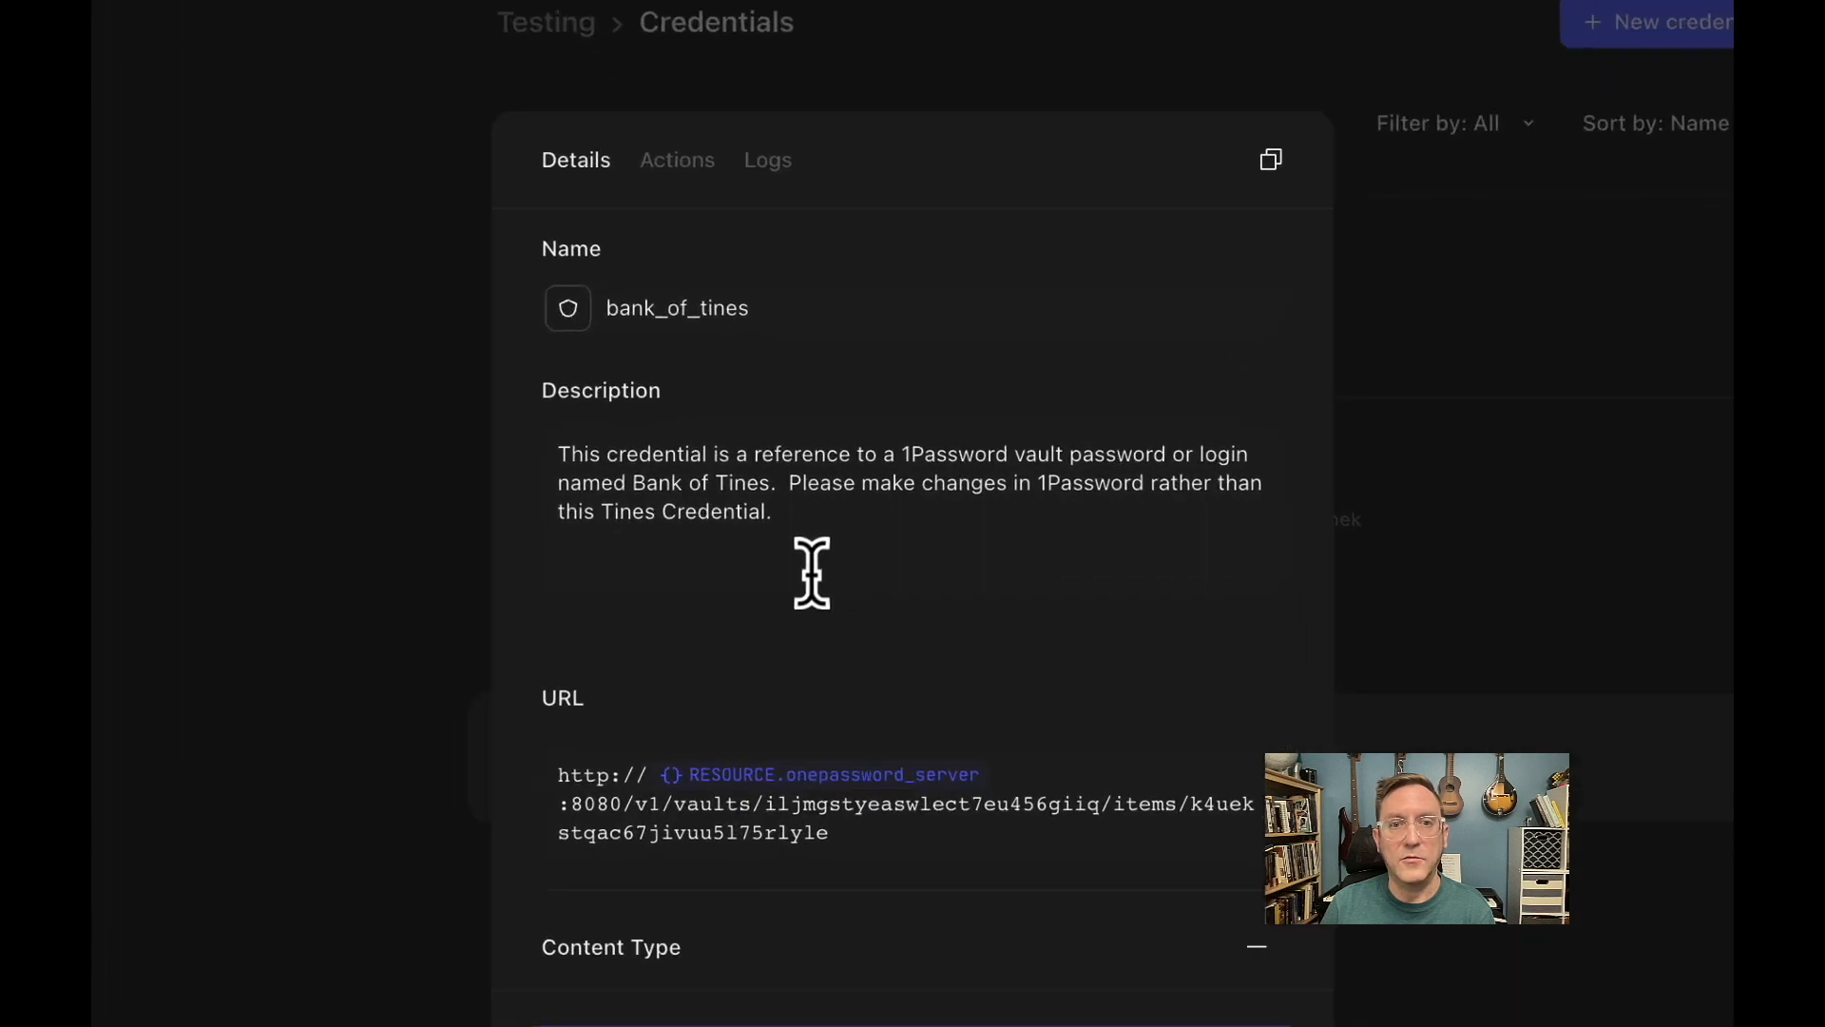
scroll(723, 616, "down", 1)
scroll(724, 616, "up", 1)
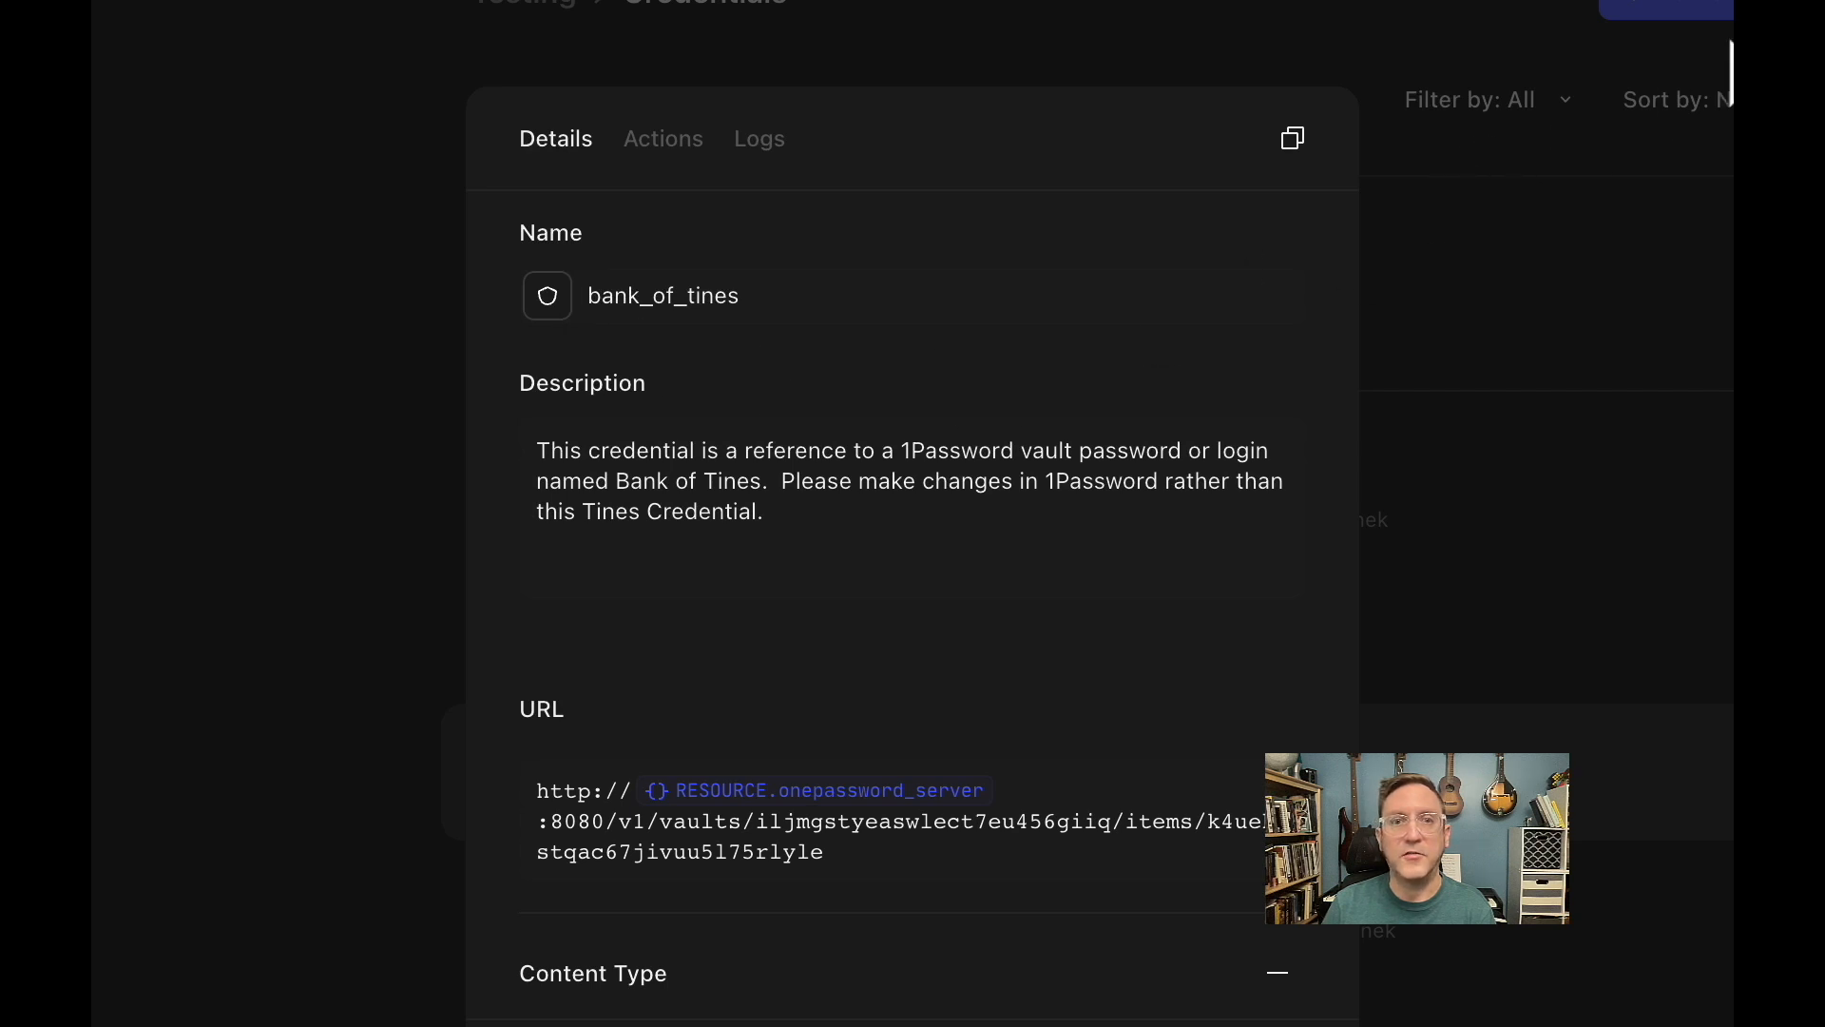
scroll(993, 537, "down", 1)
scroll(993, 537, "down", 5)
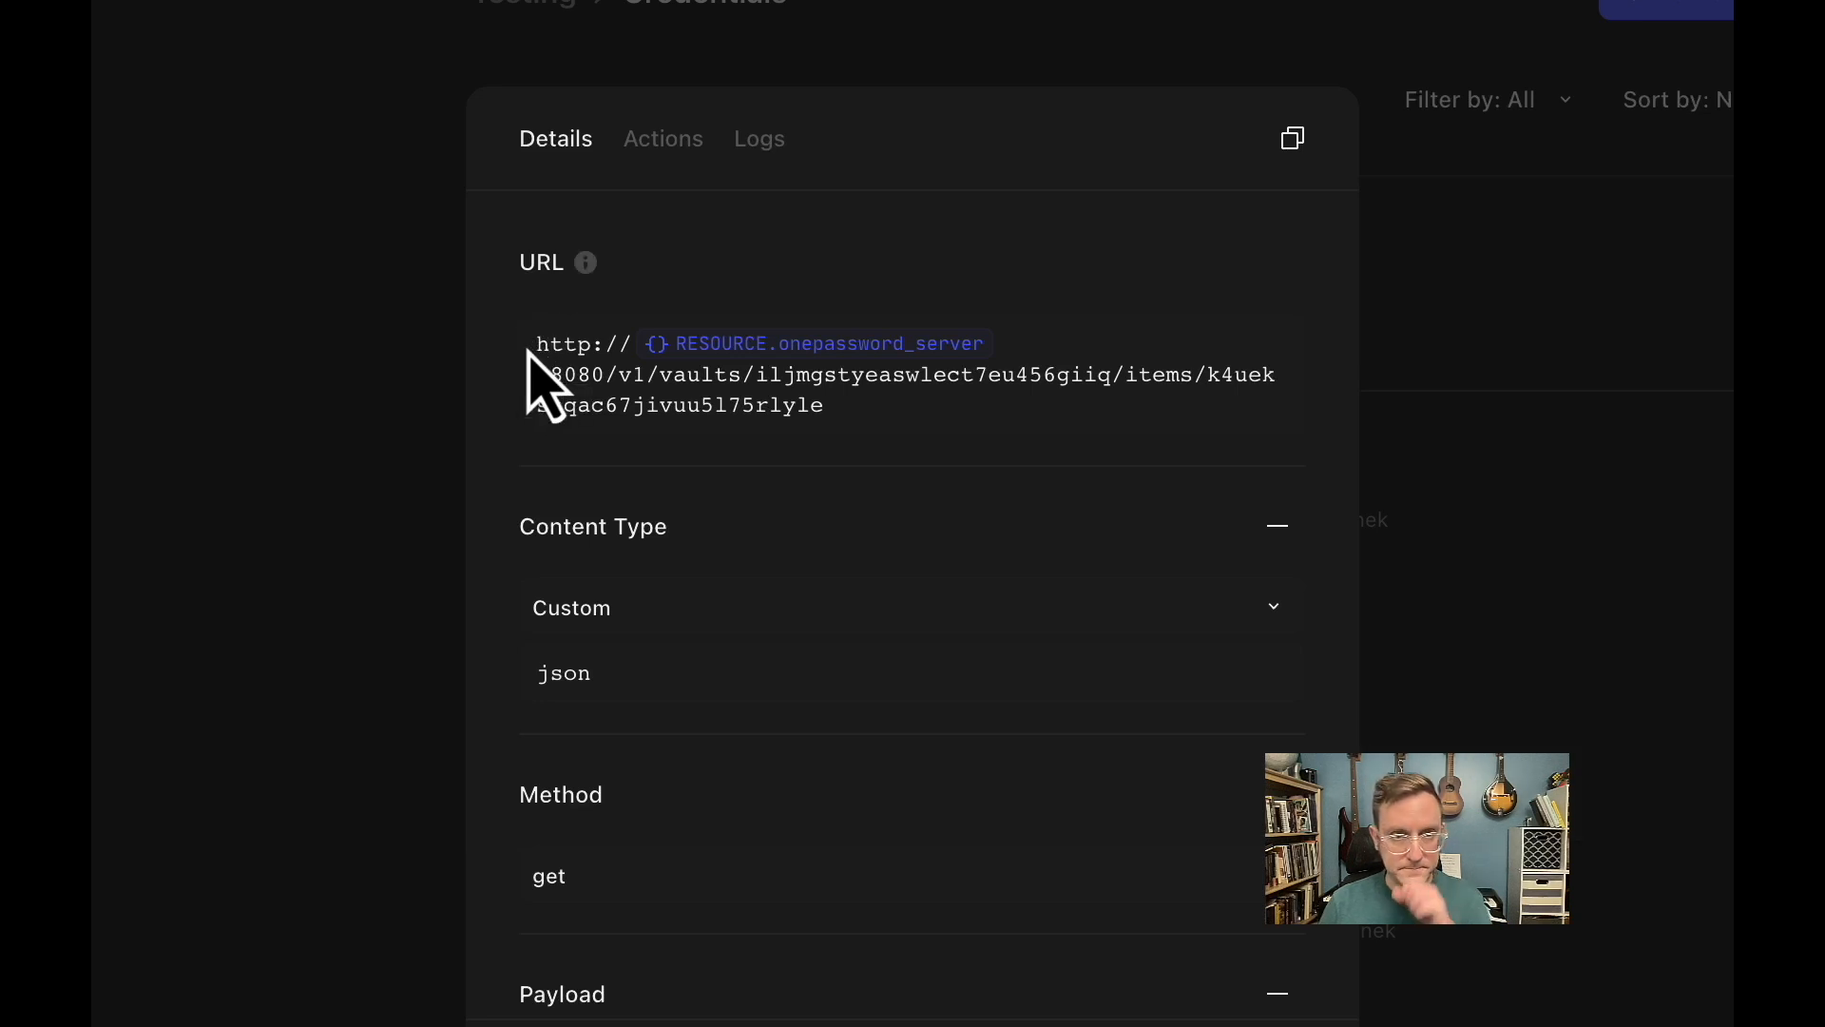
Examine the parts of the bank_of_tines URL: protocol, port, v1/vaults path, vault ID, items segment and item ID.
left_click(565, 344)
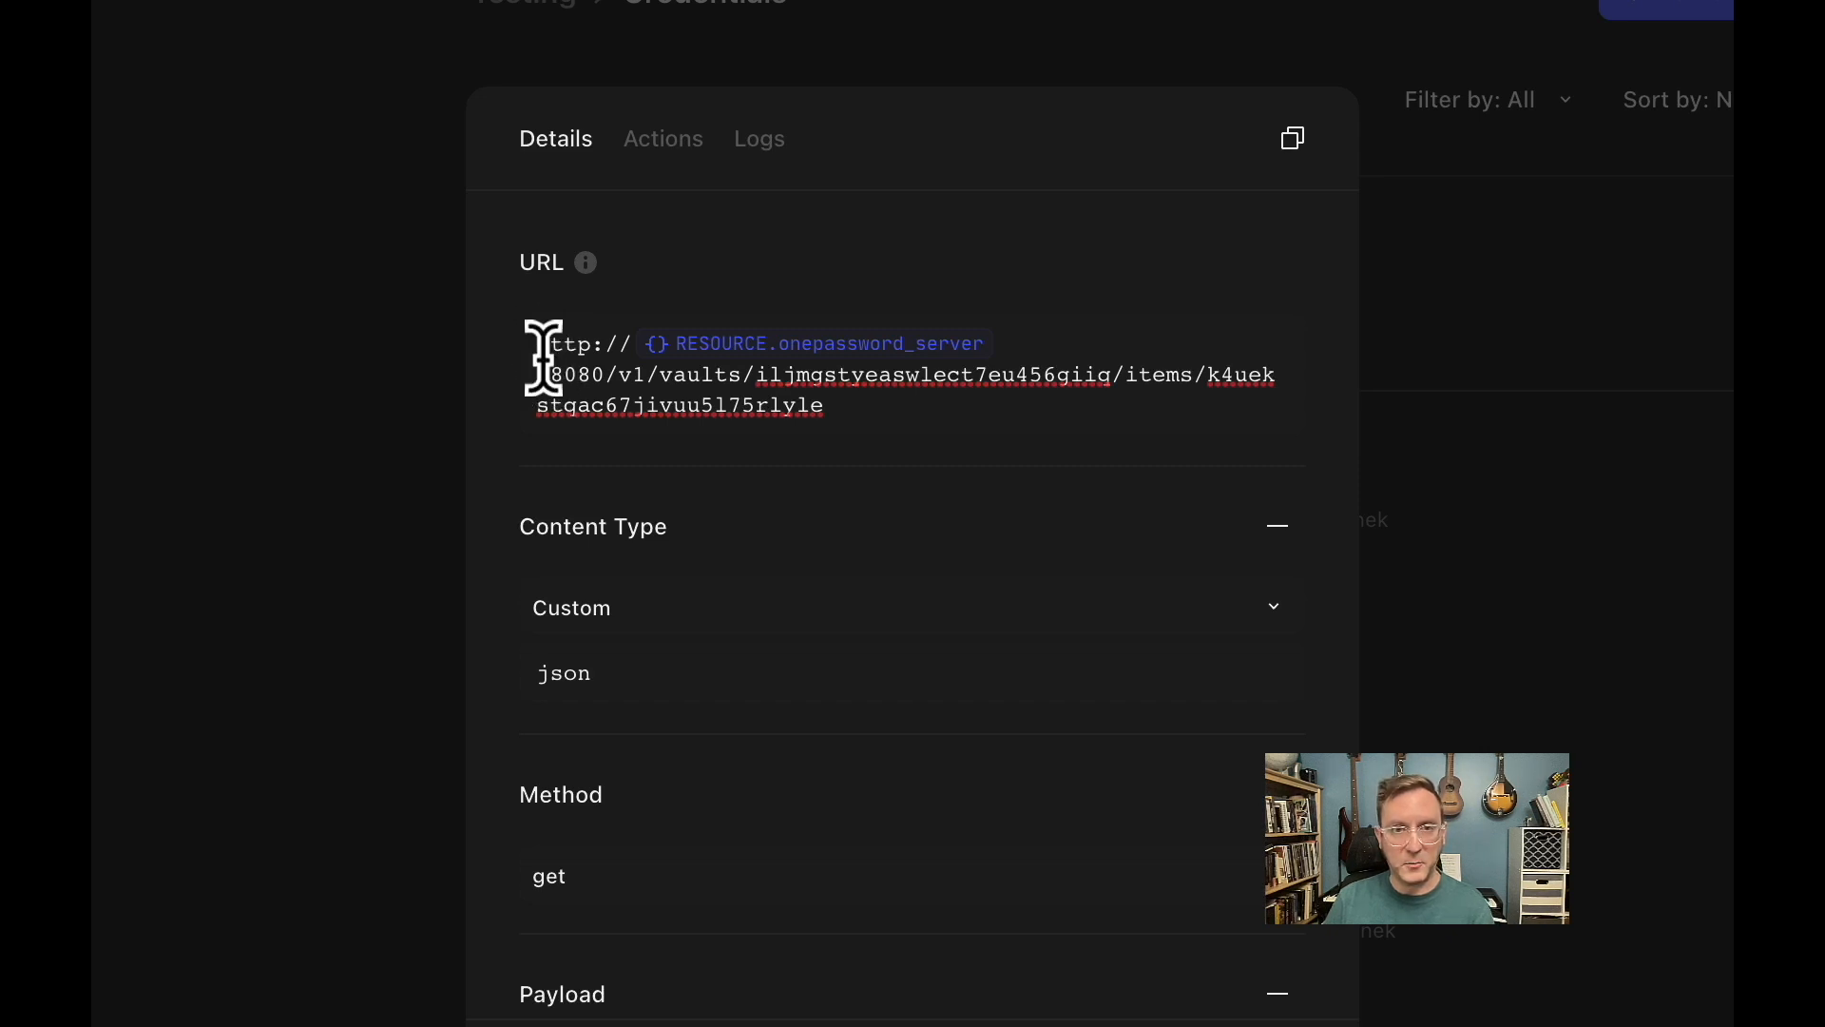
left_click(551, 373)
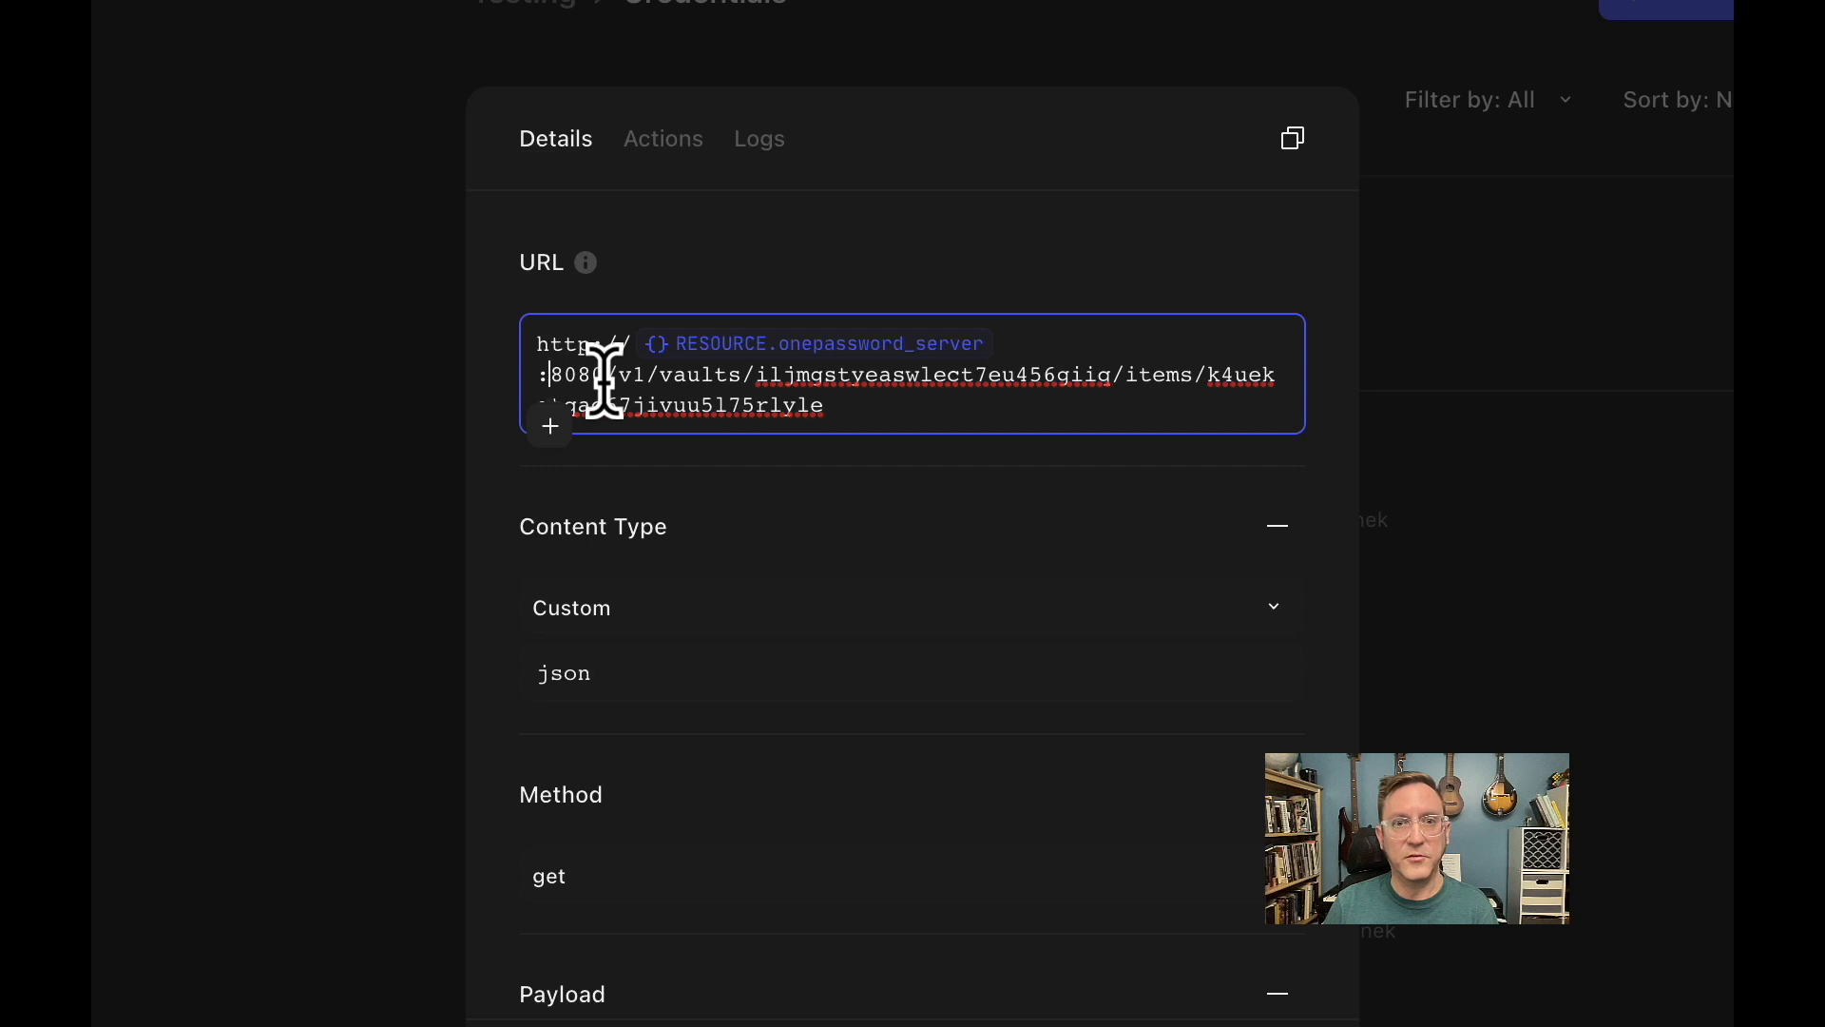
double_click(575, 372)
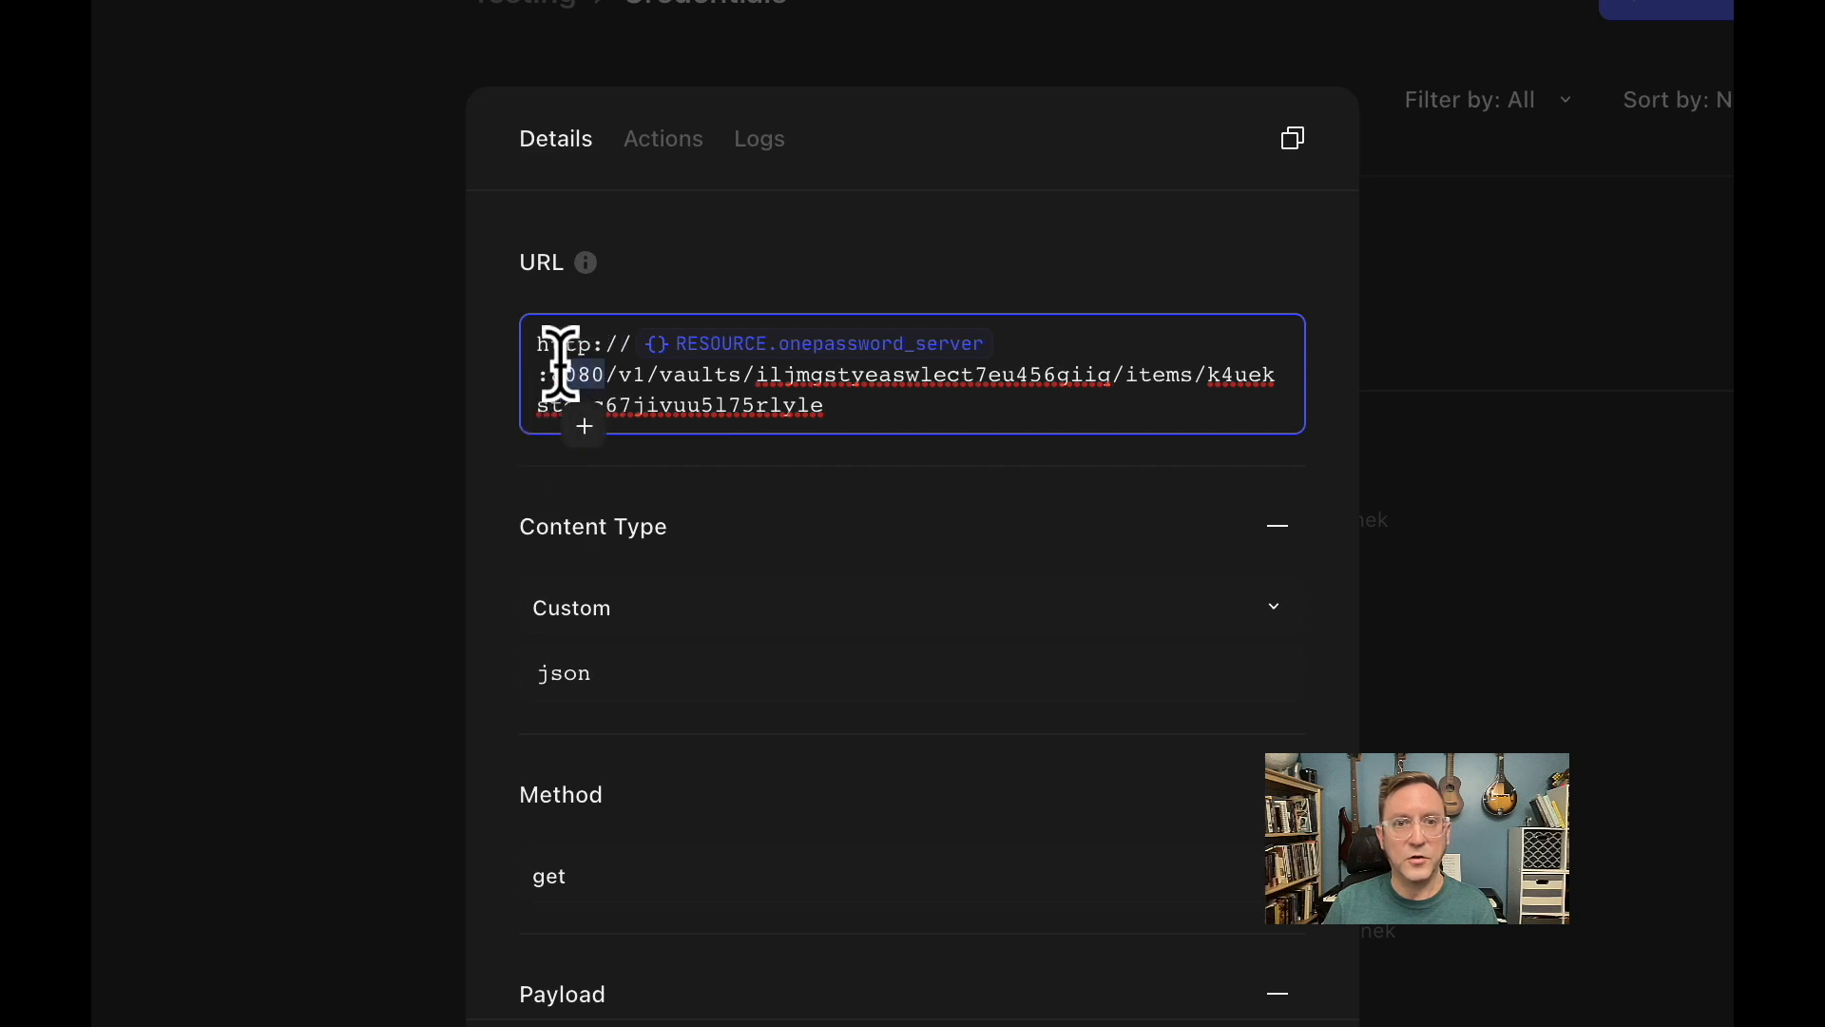
left_click(493, 514)
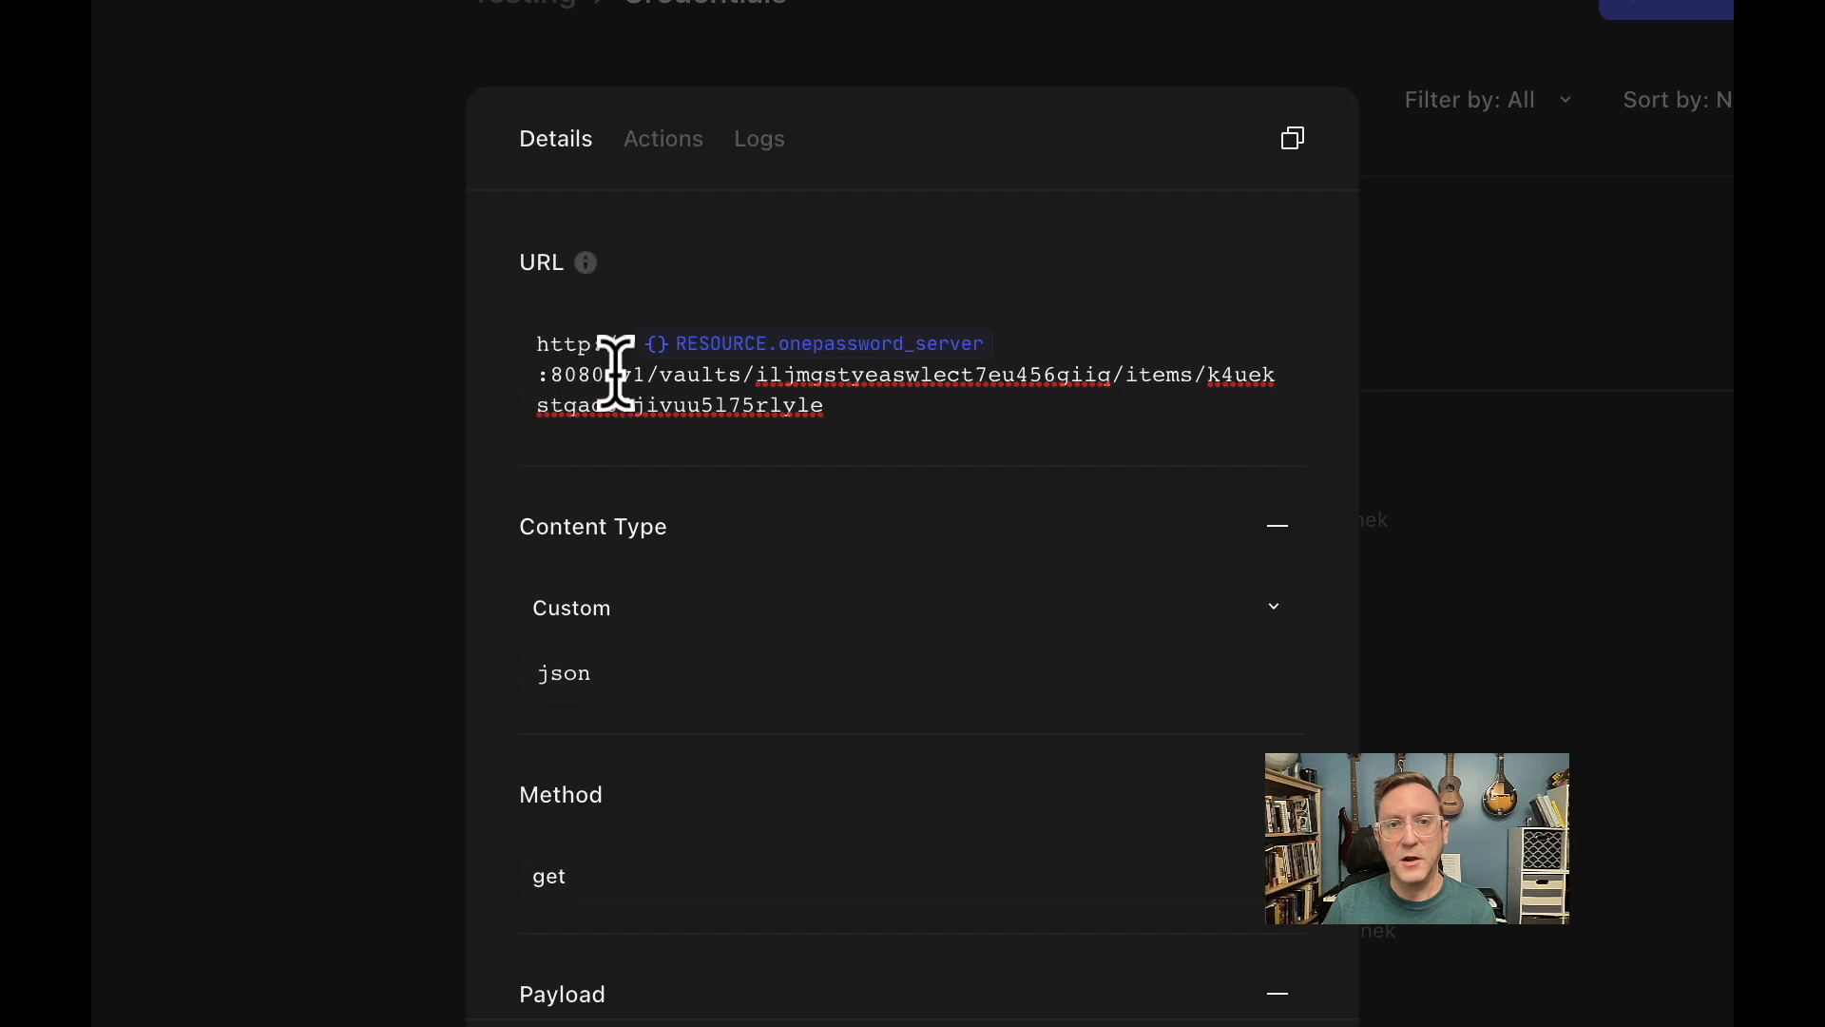
left_click_drag(616, 373, 751, 375)
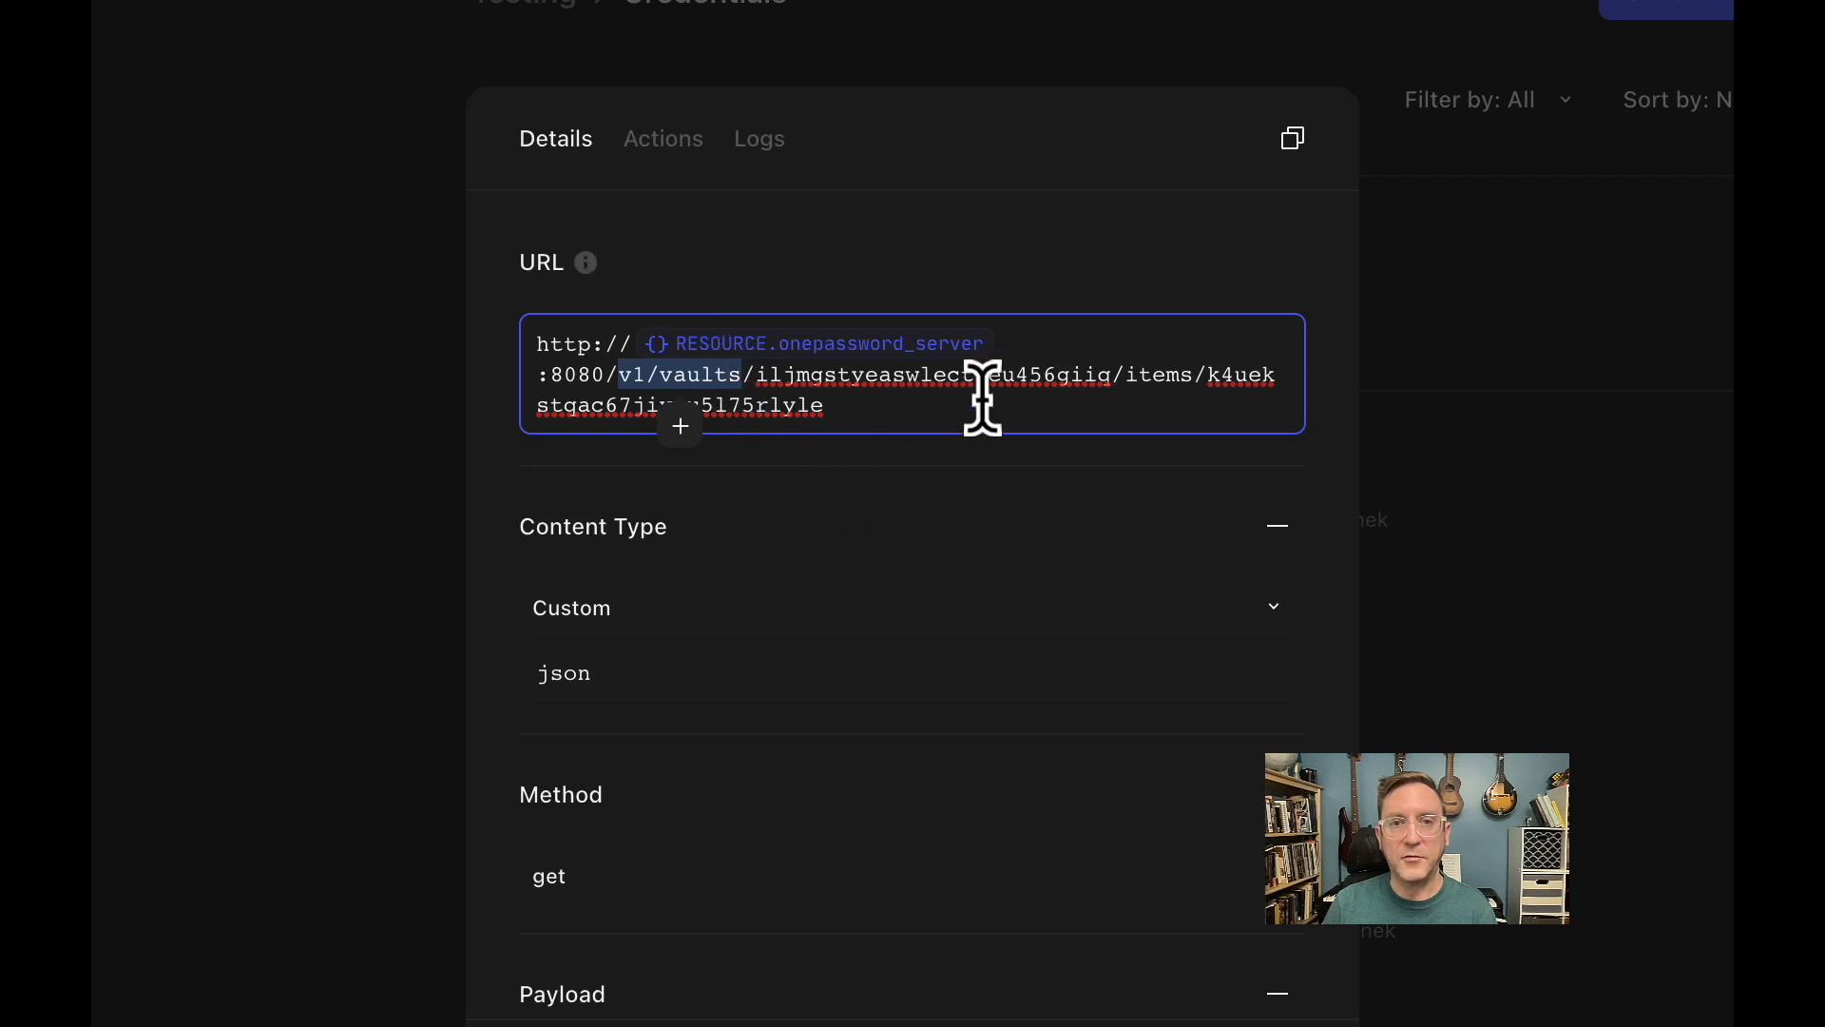
left_click(1118, 384)
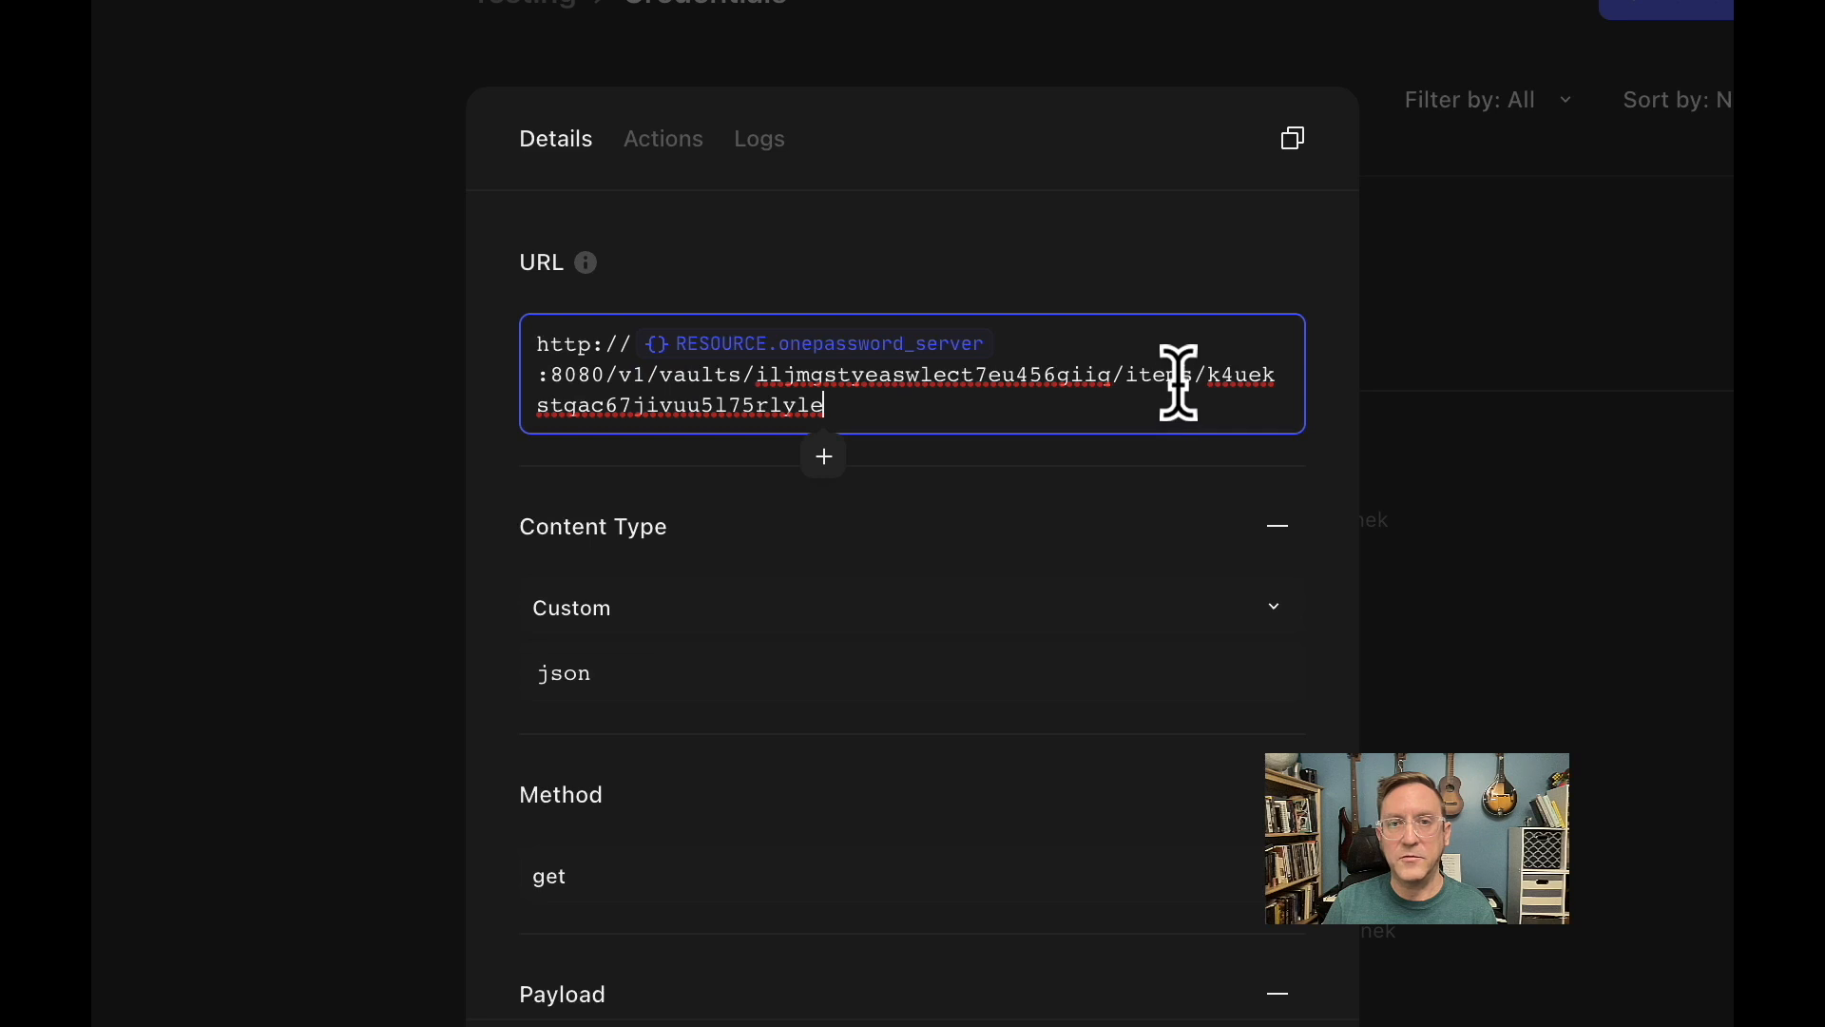
double_click(1177, 378)
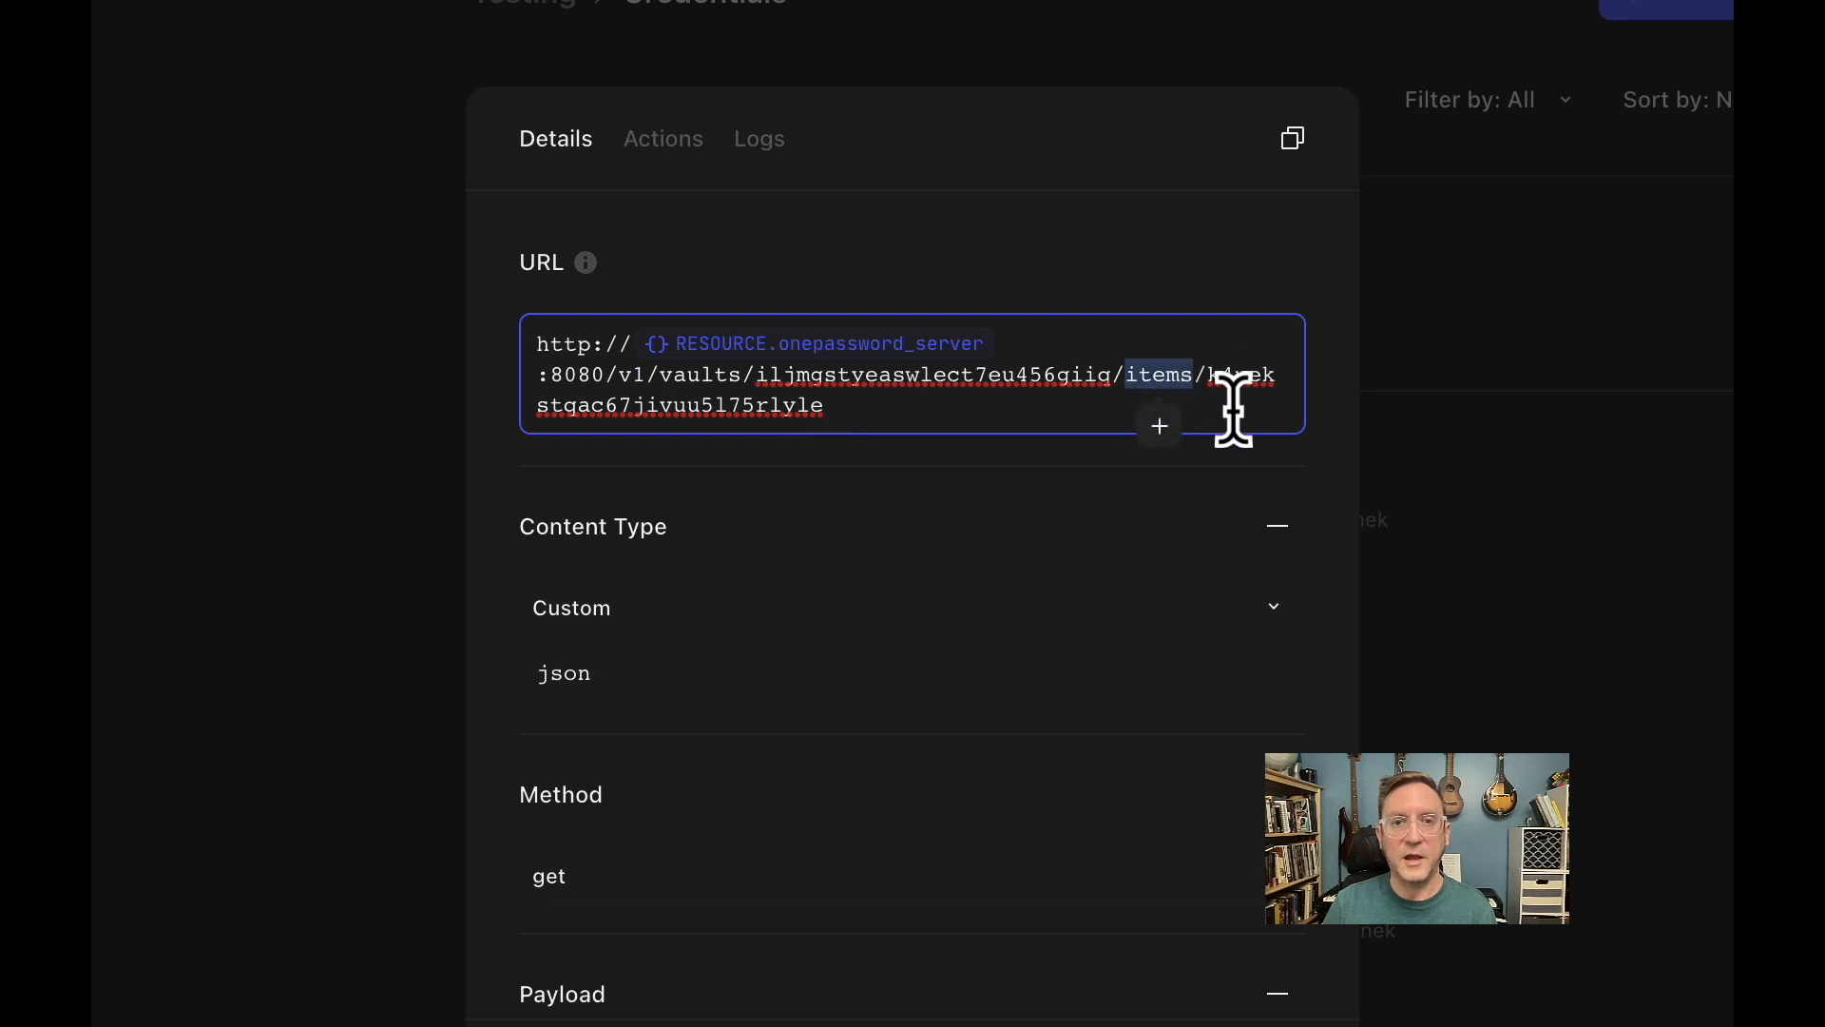
left_click(892, 537)
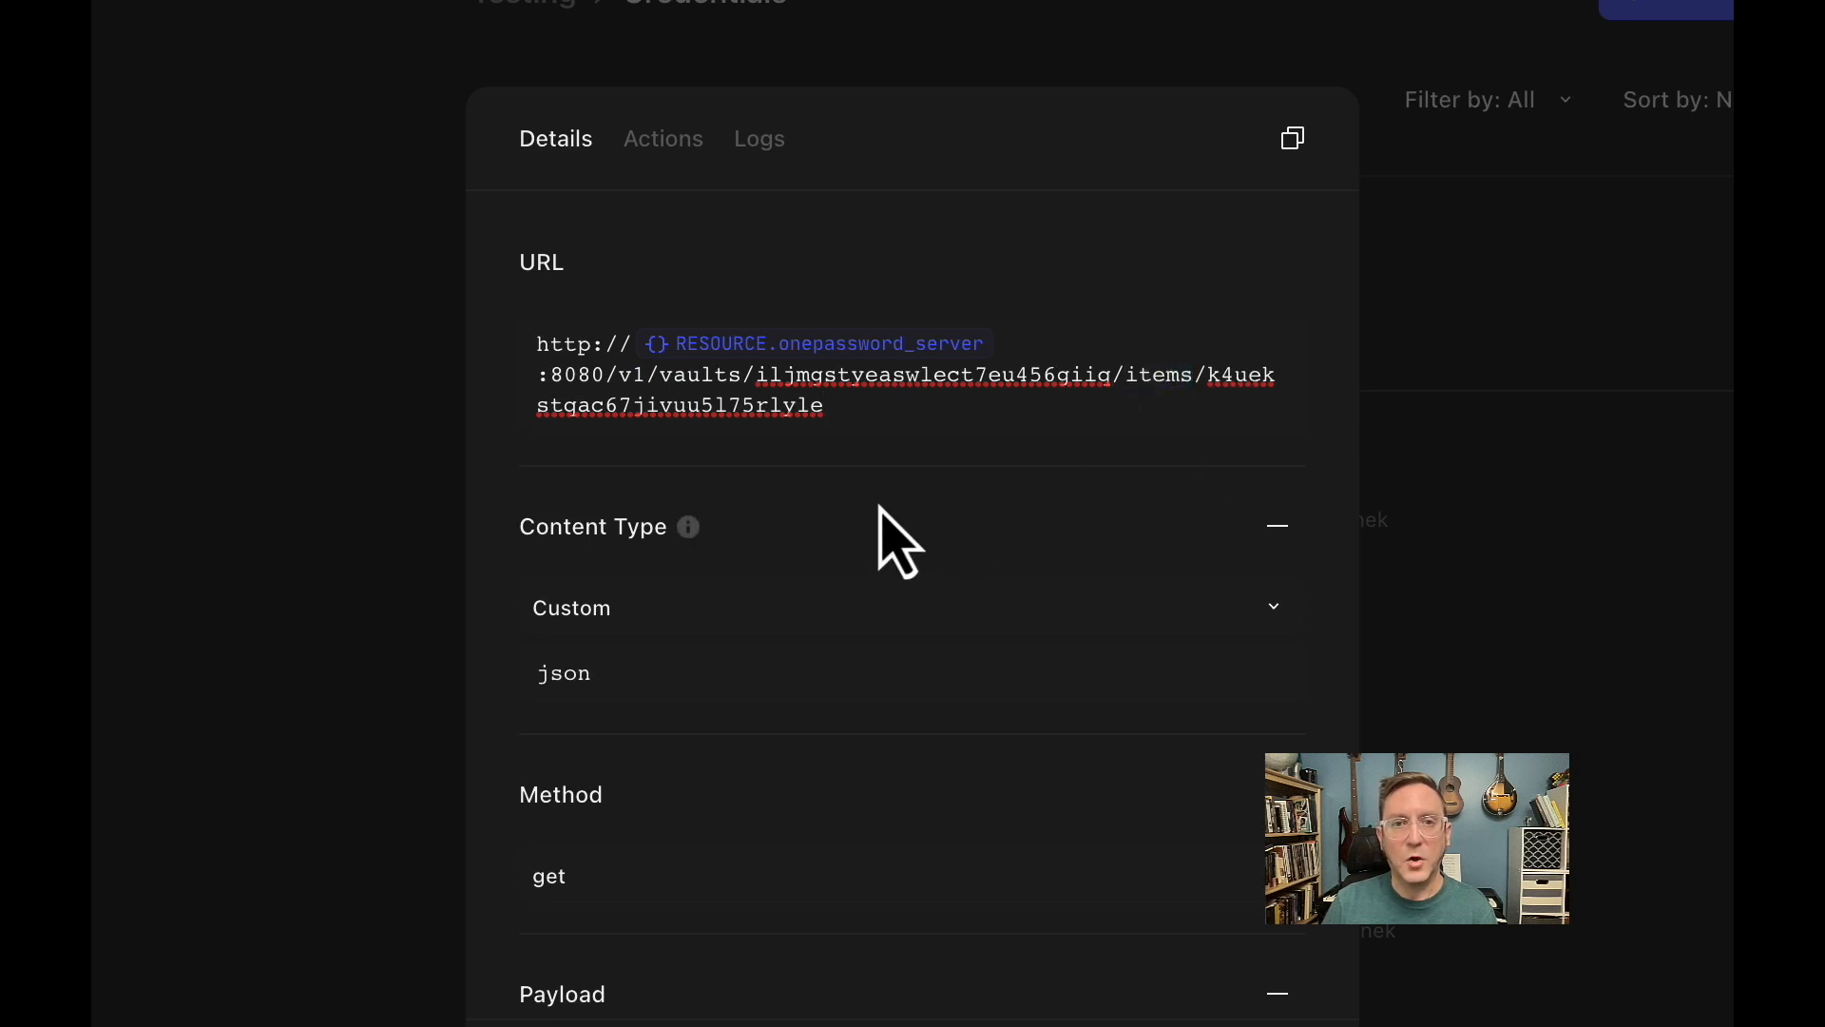
Review the bank_of_tines credential's content type, method, payload and headers, including the Authorization header.
scroll(880, 512, "down", 5)
scroll(892, 542, "down", 2)
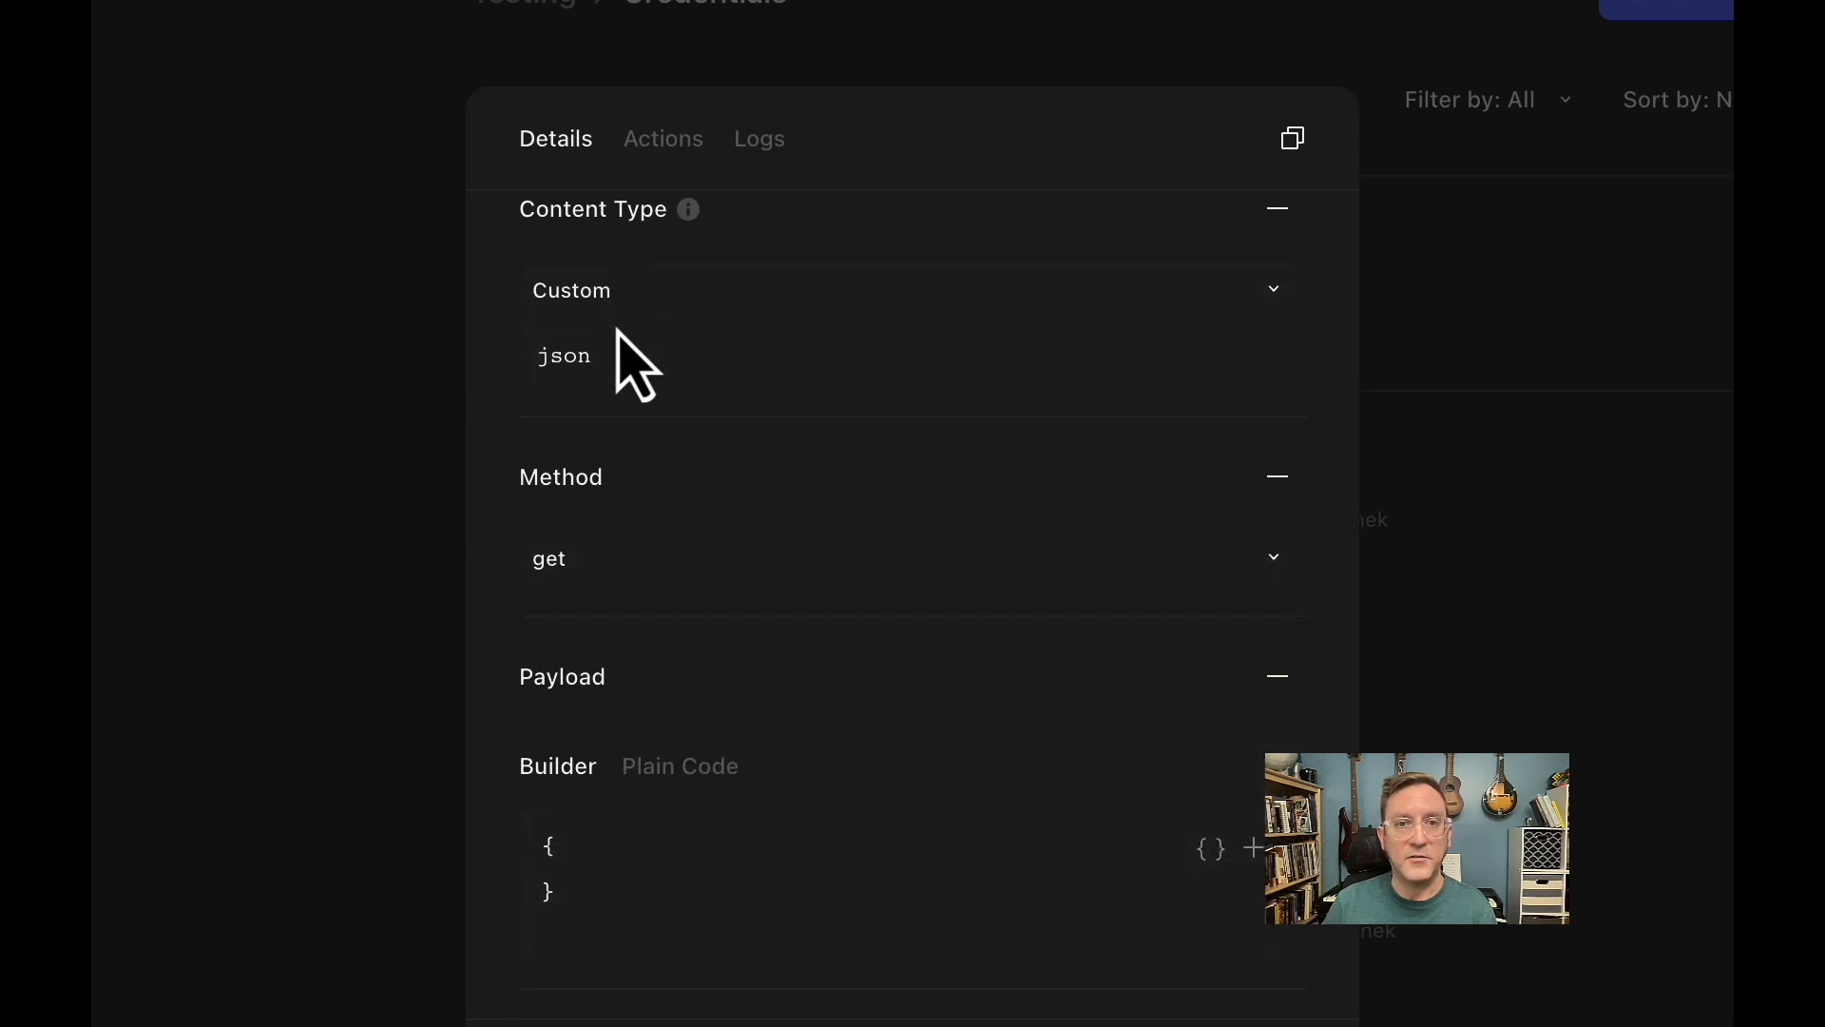
scroll(732, 523, "down", 2)
scroll(727, 513, "down", 3)
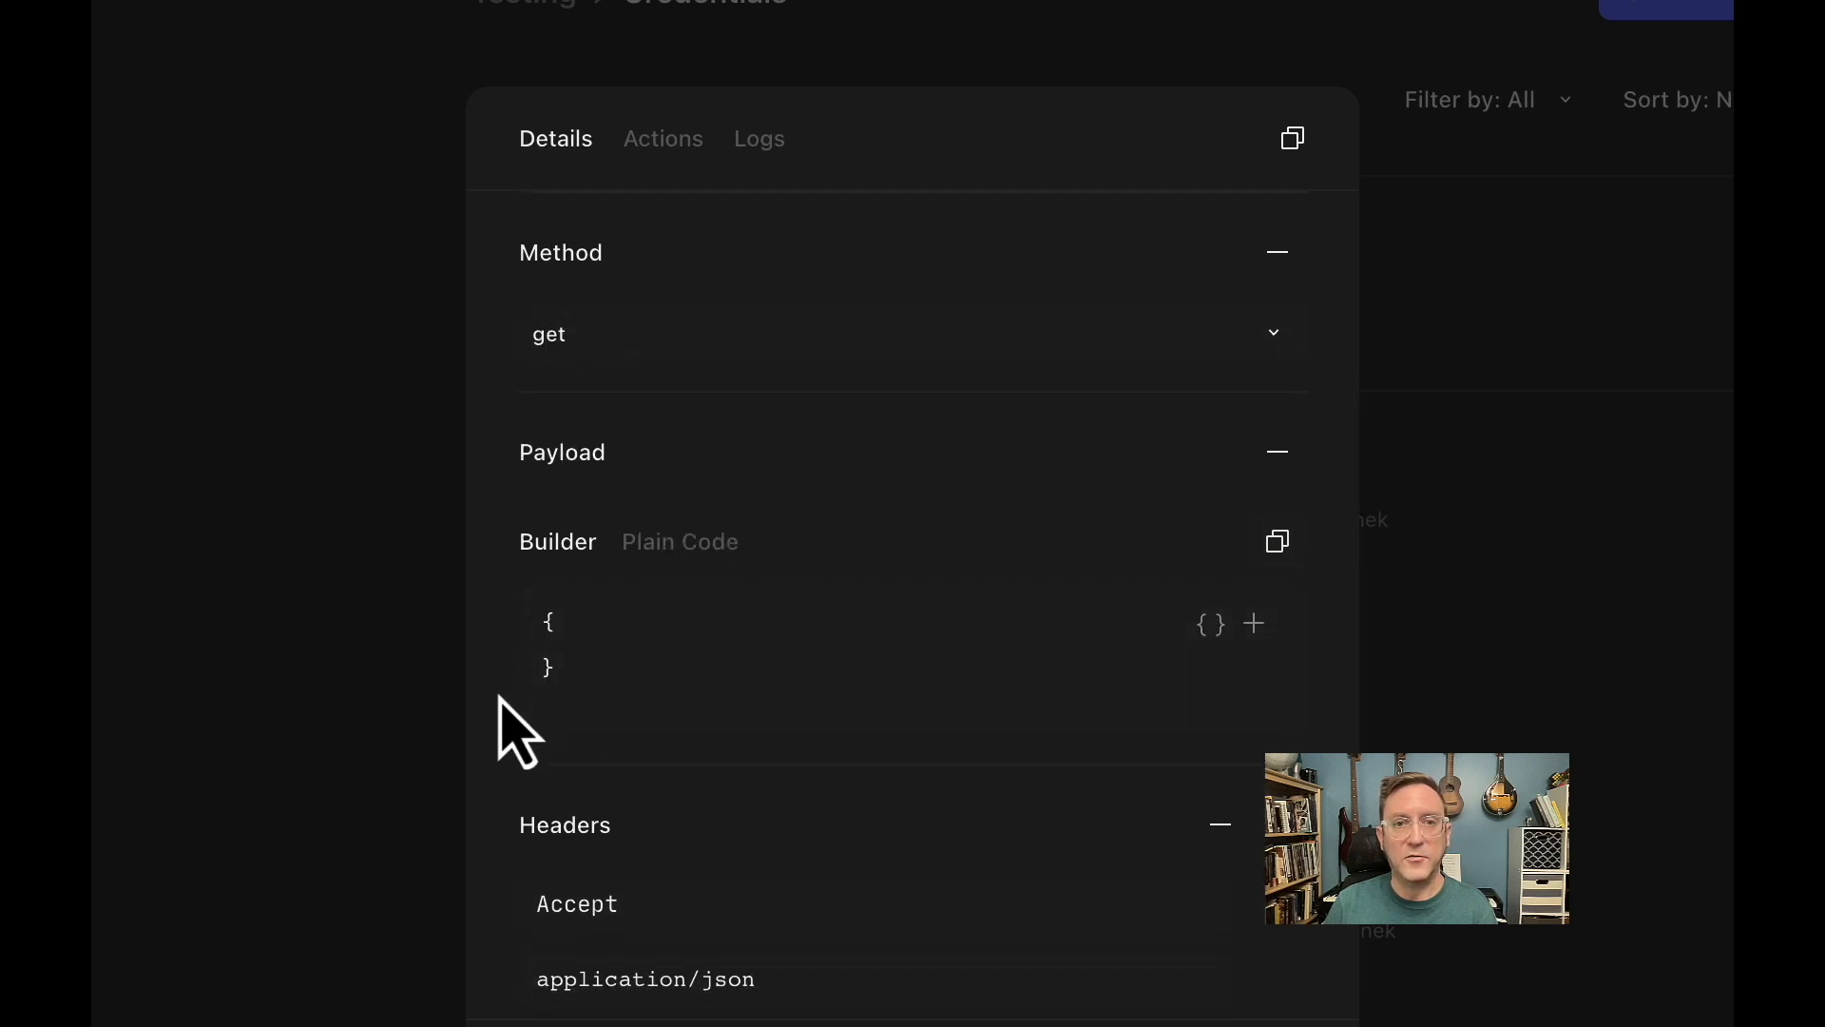
scroll(499, 732, "down", 4)
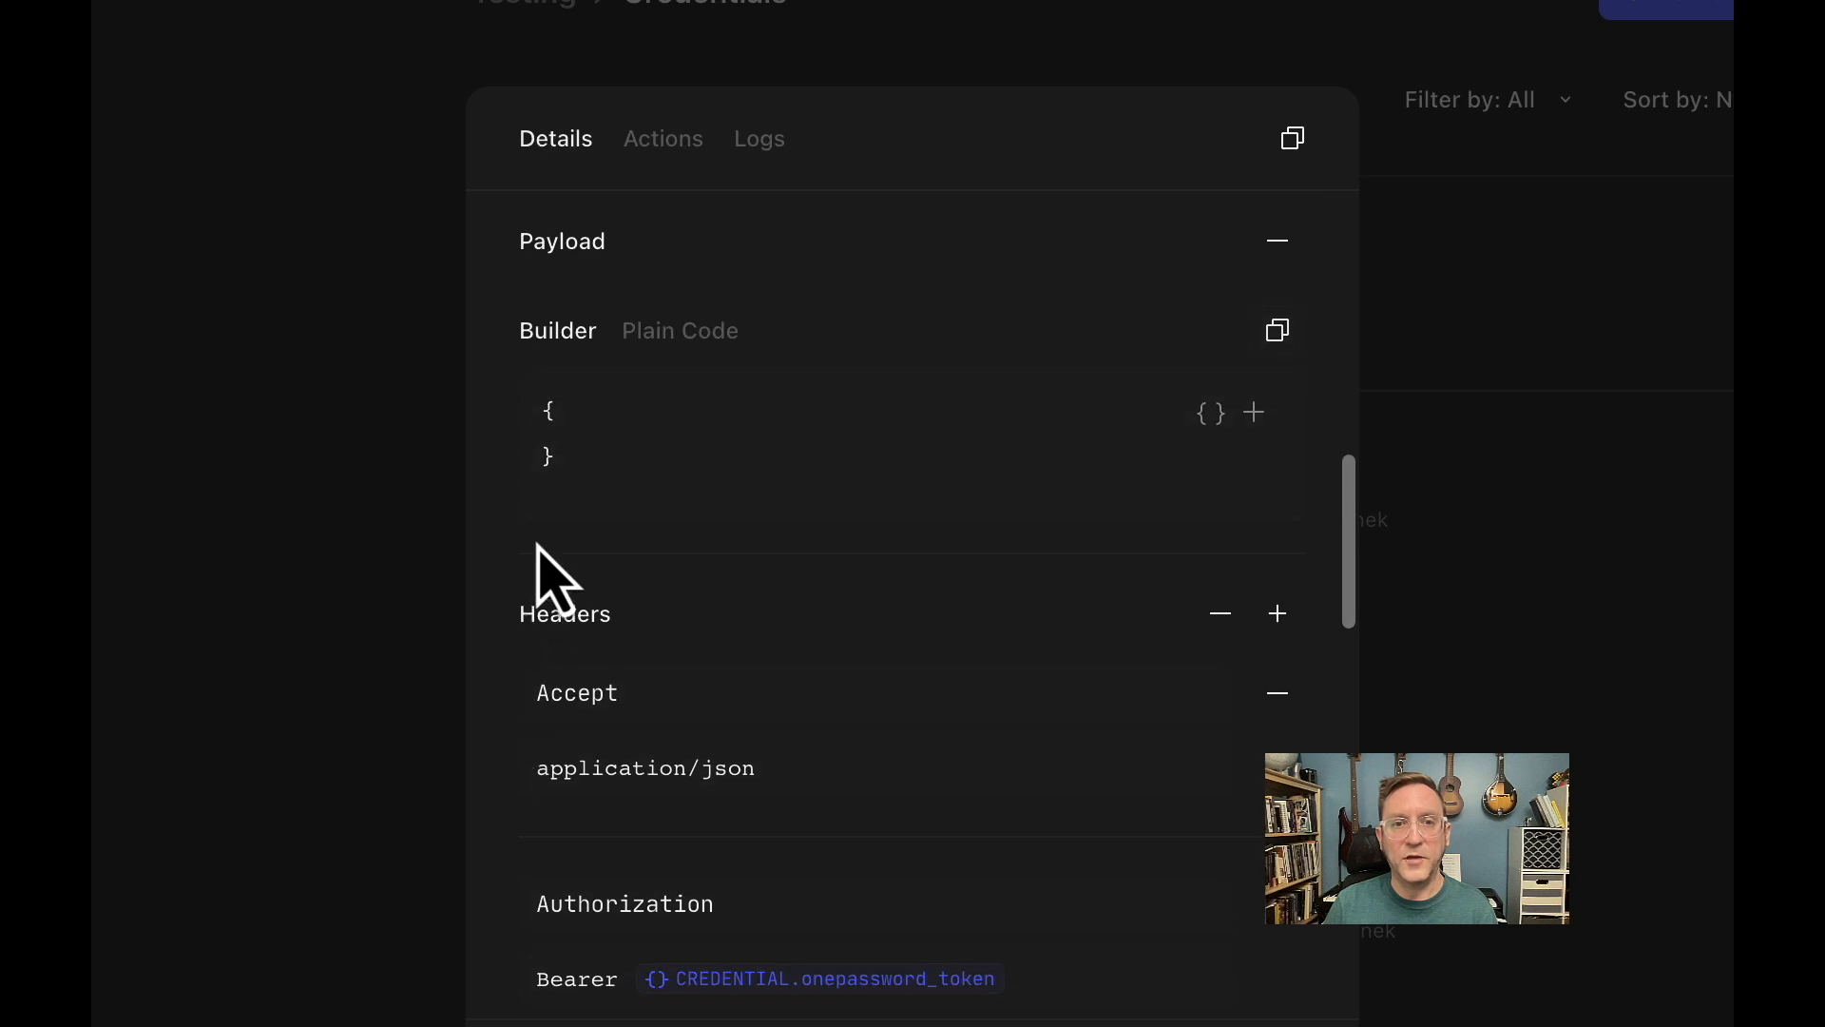
scroll(506, 639, "down", 5)
scroll(507, 656, "down", 1)
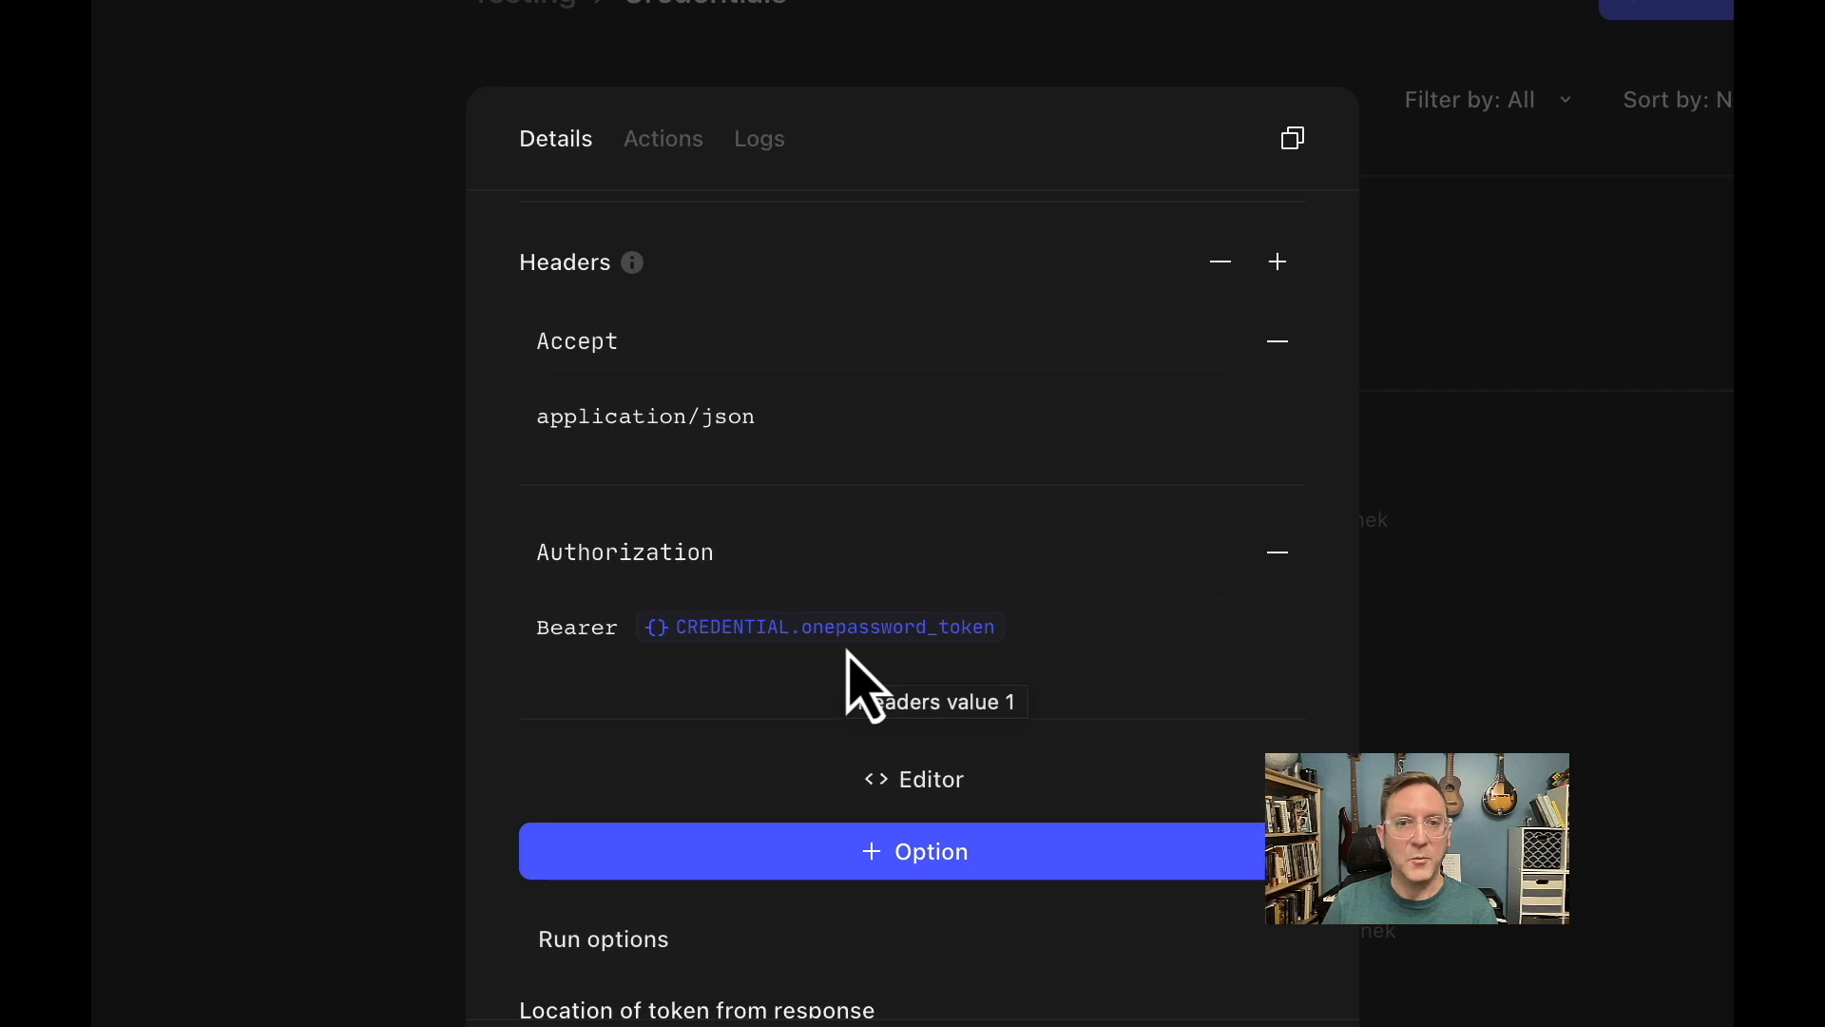
scroll(713, 692, "down", 3)
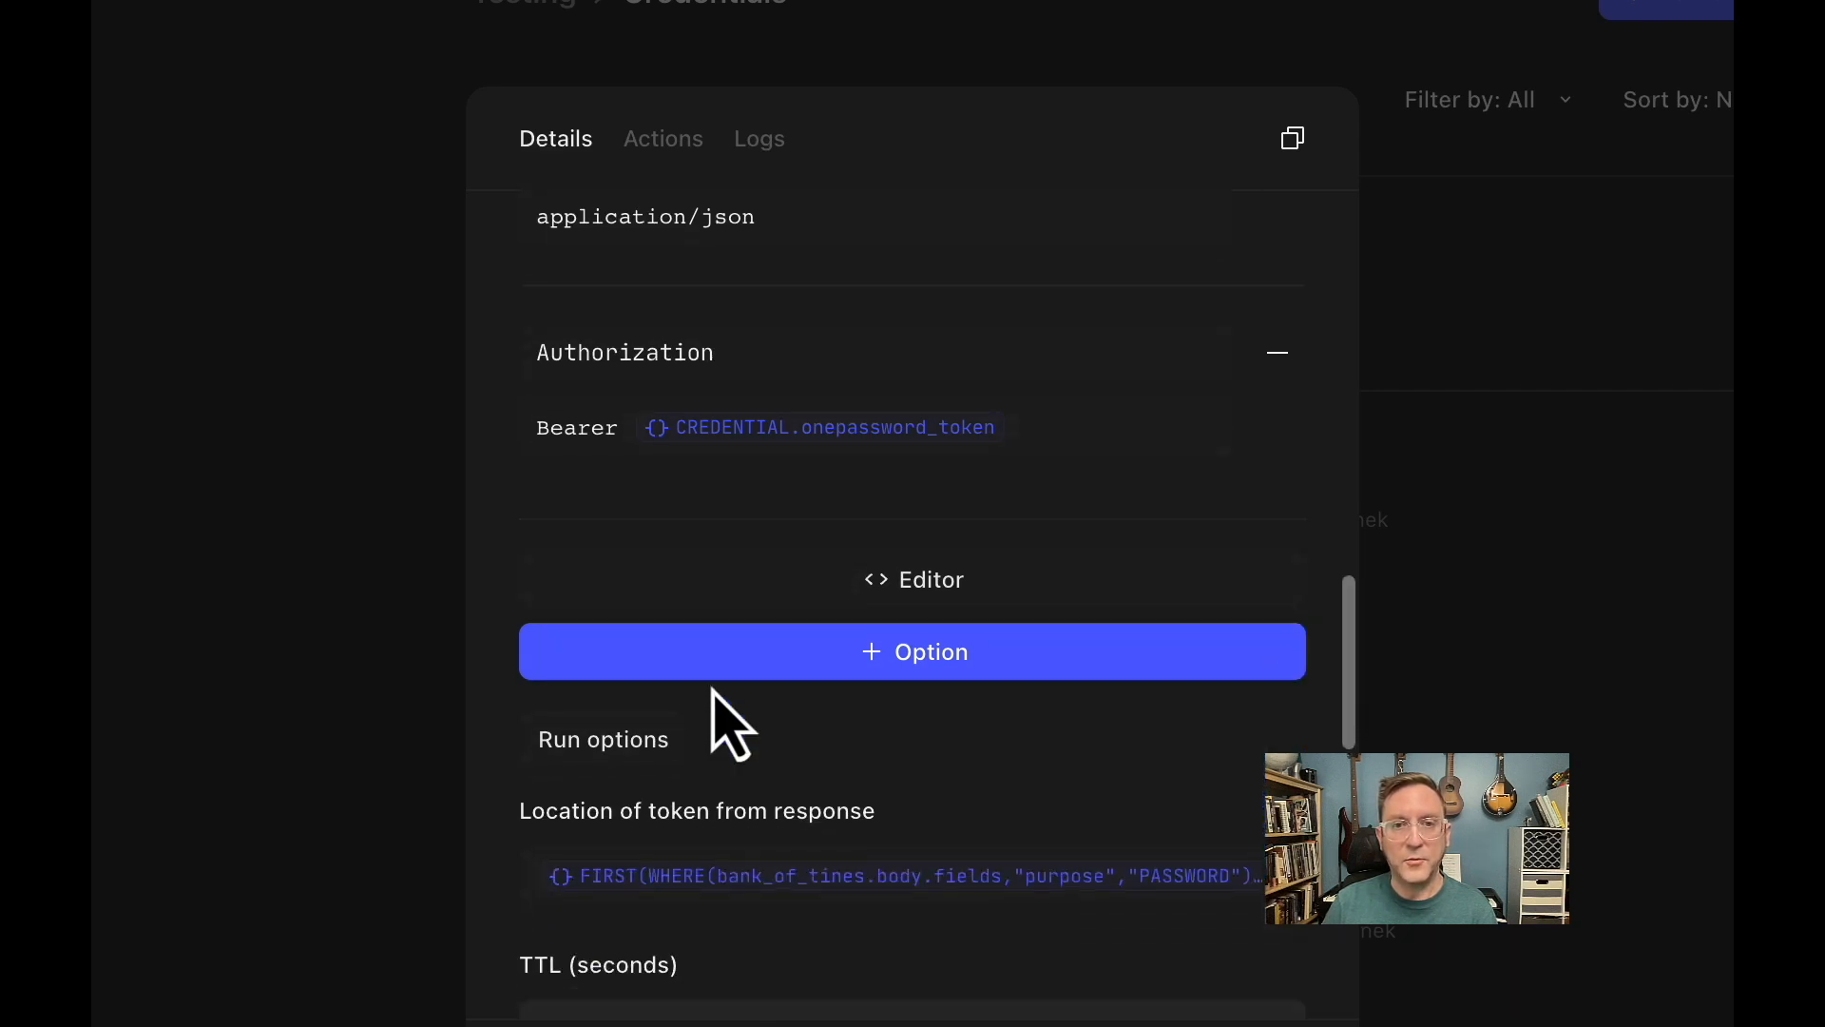
scroll(715, 692, "down", 2)
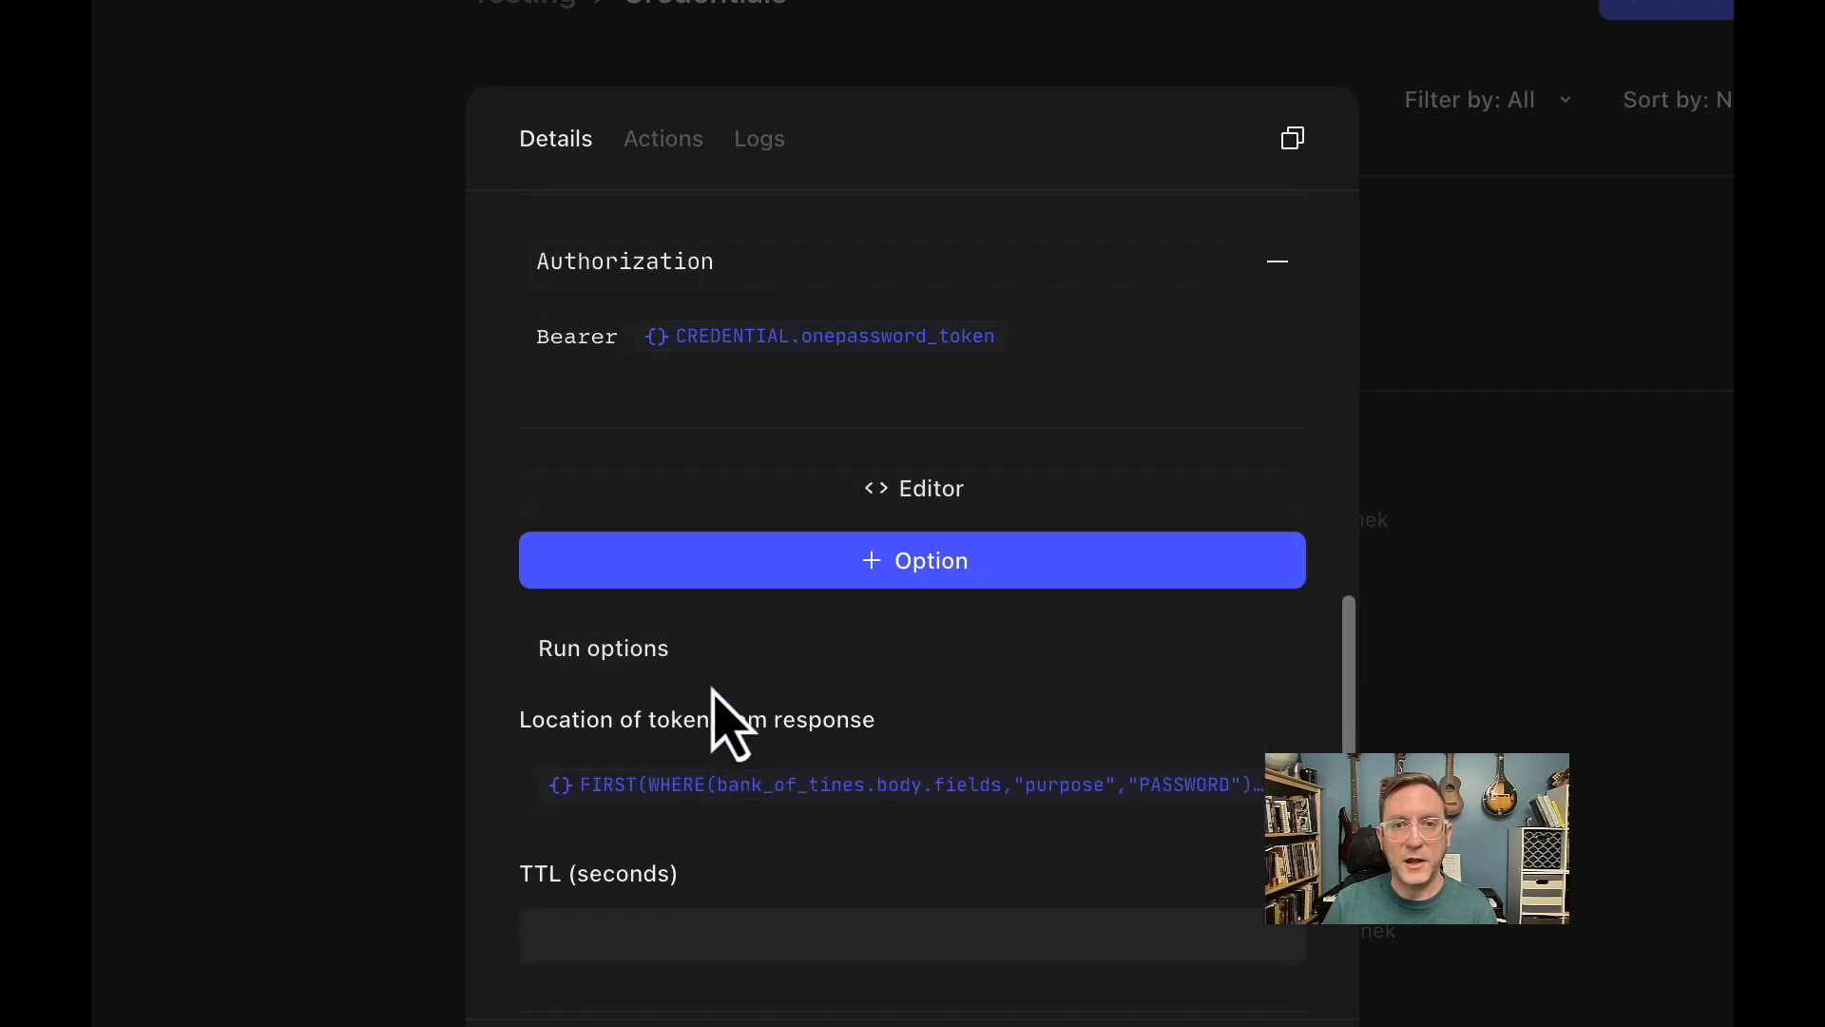
Run the bank_of_tines credential's request and expand the response down to both entries of body.fields.
left_click(592, 652)
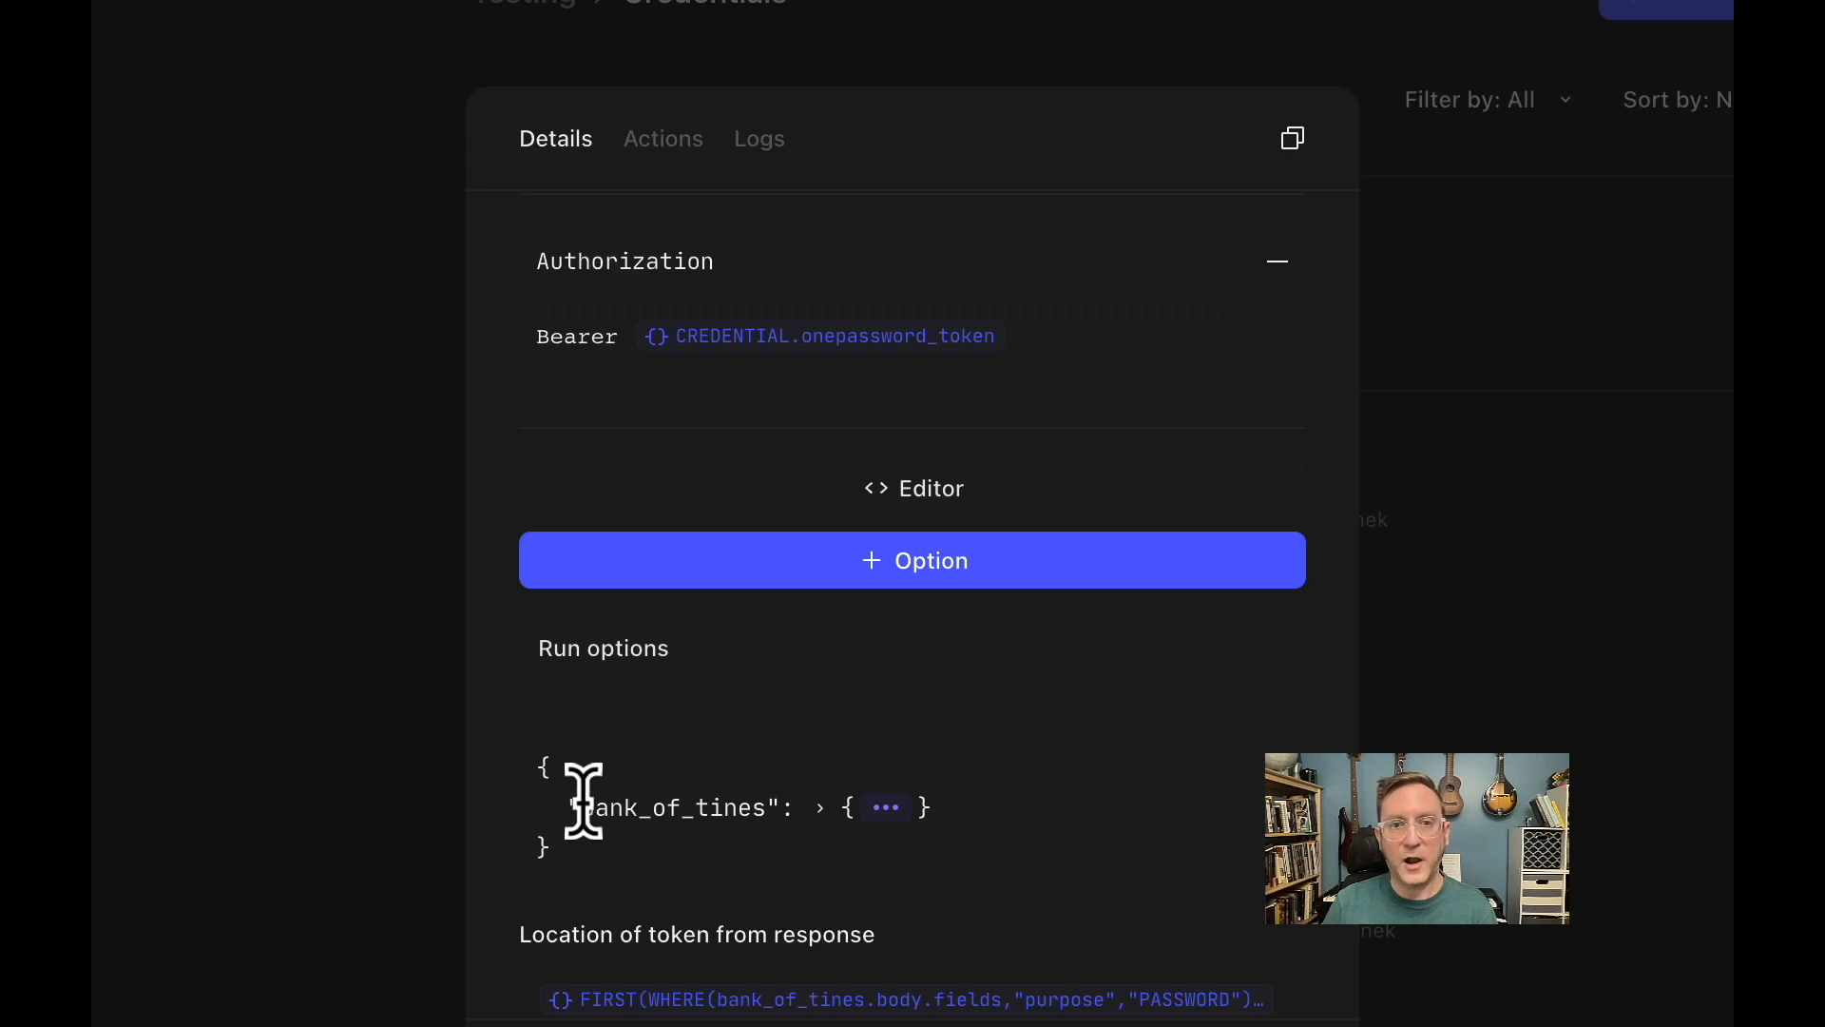
left_click(820, 808)
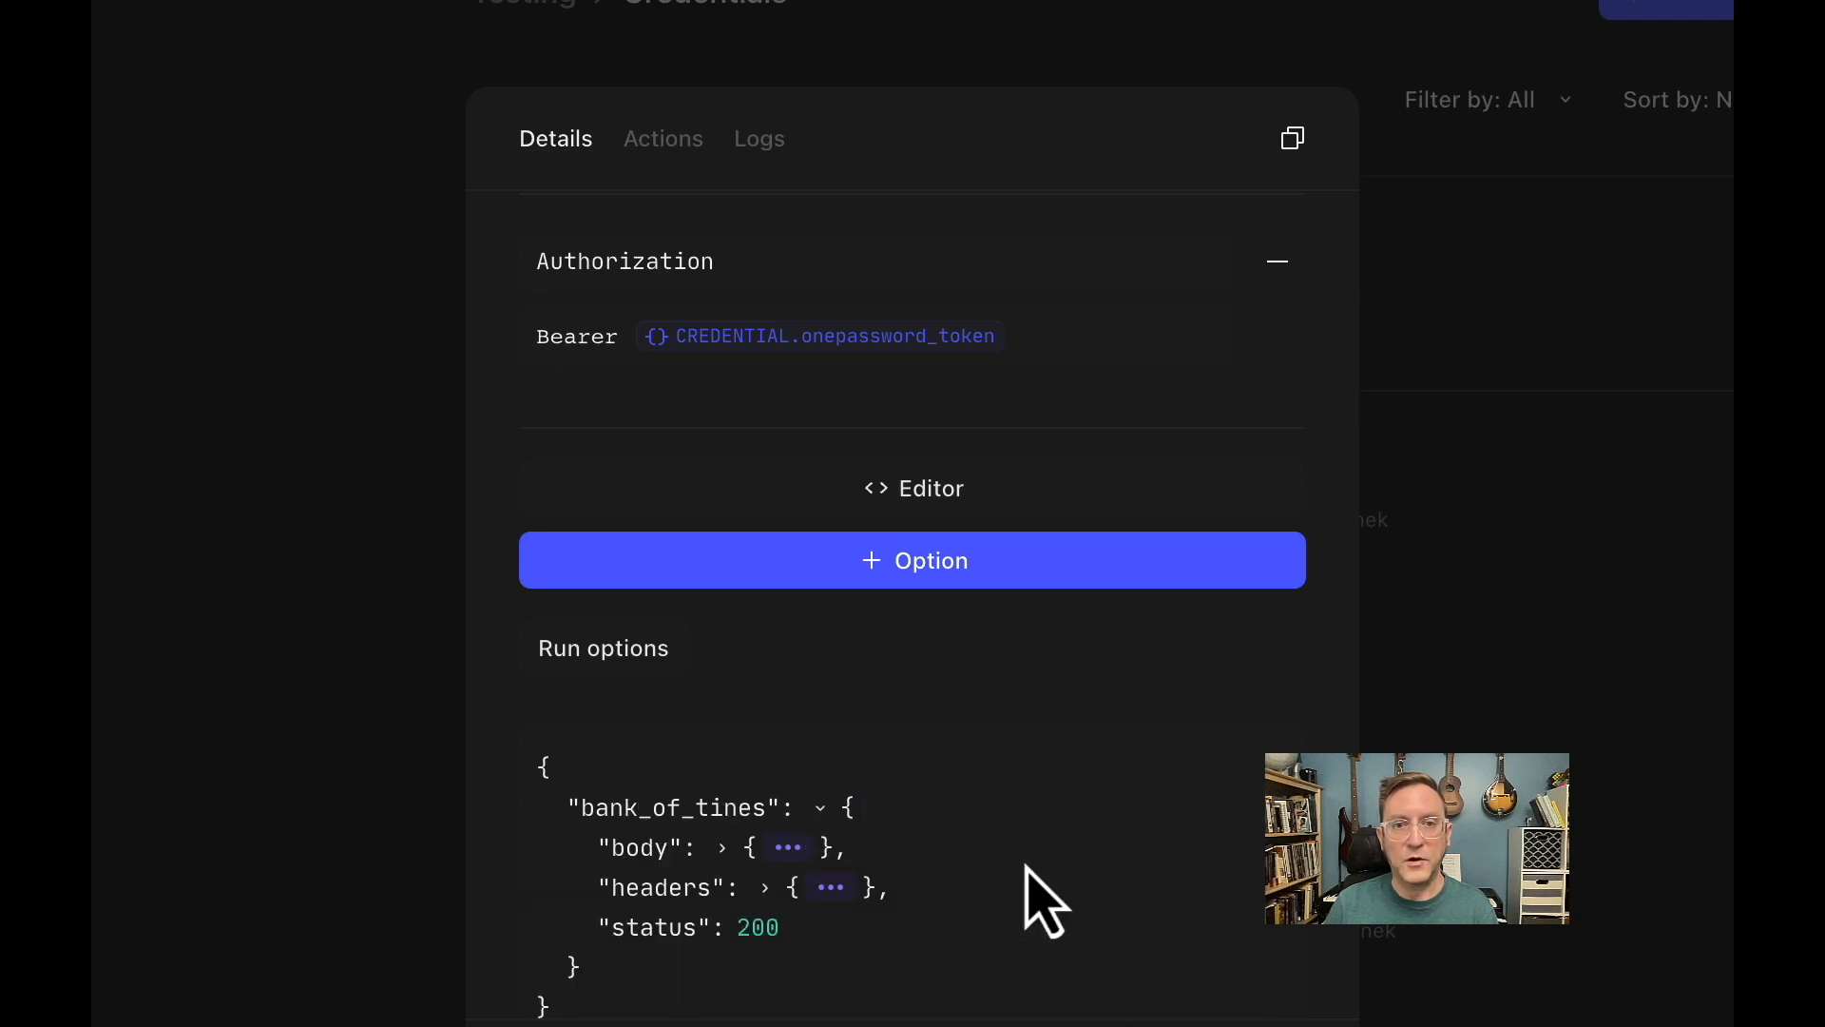
scroll(1027, 897, "down", 1)
left_click(723, 778)
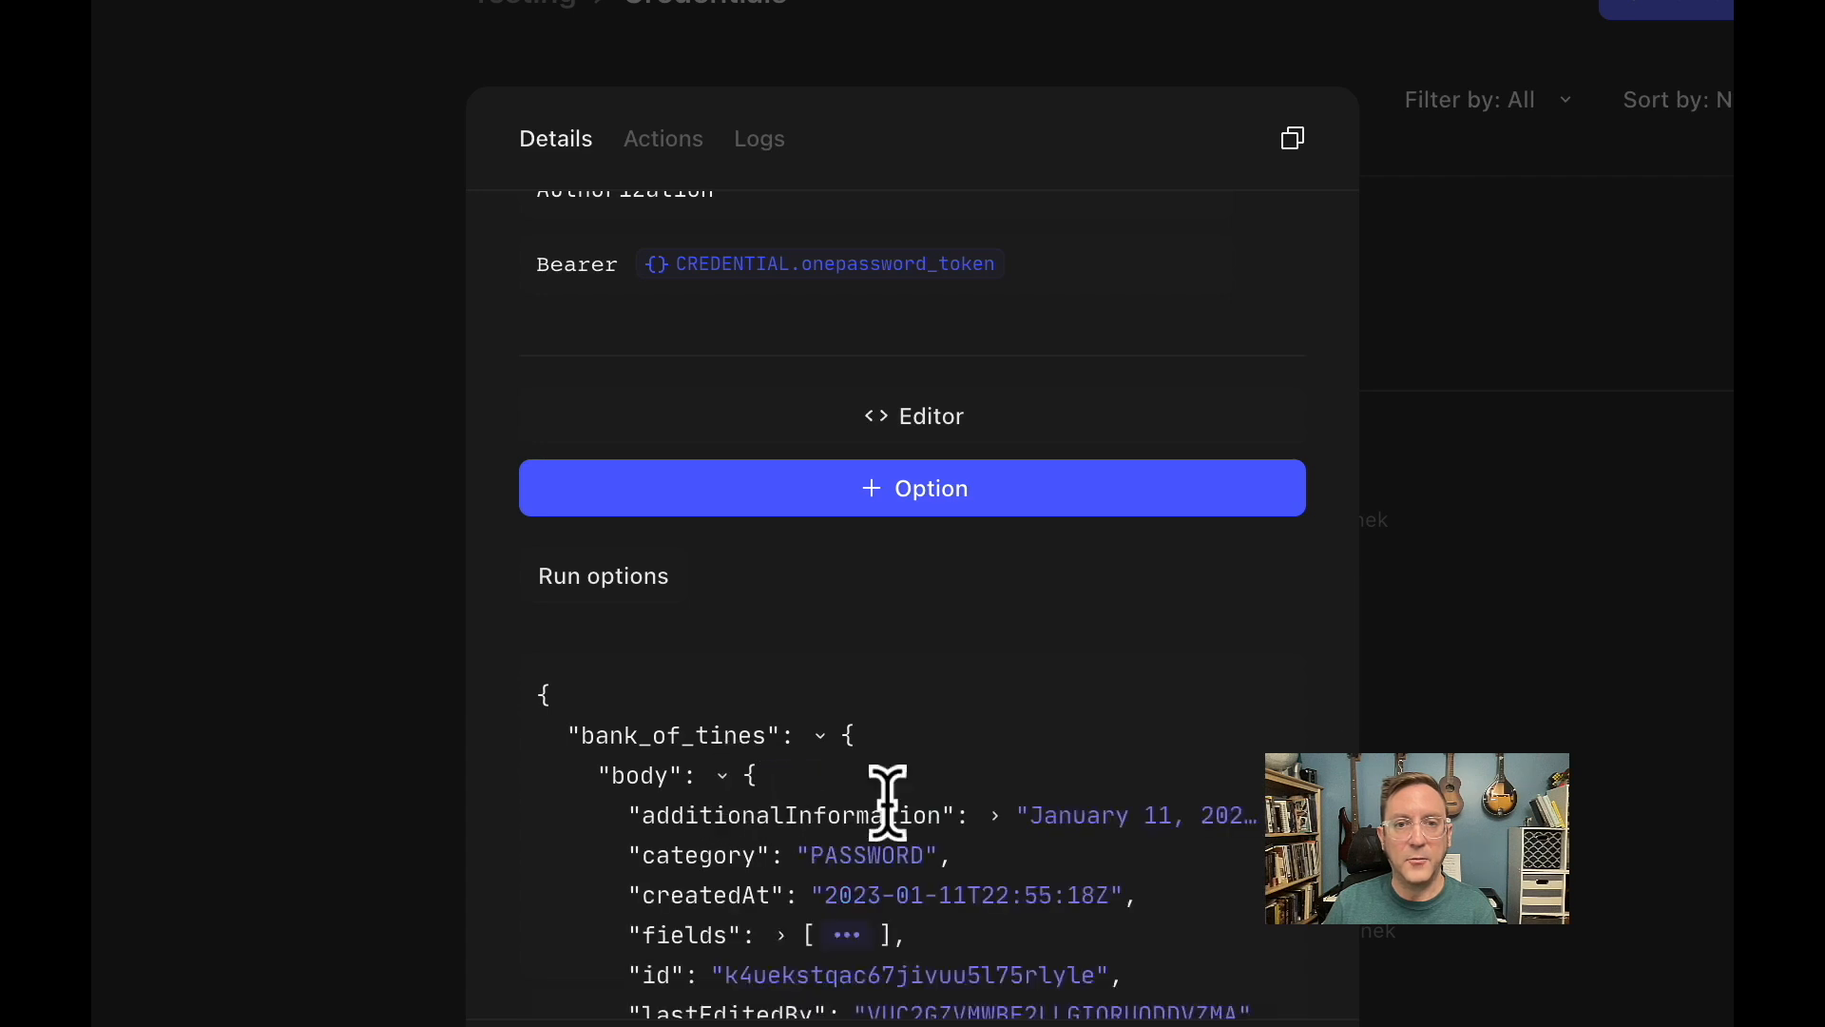
scroll(934, 818, "down", 3)
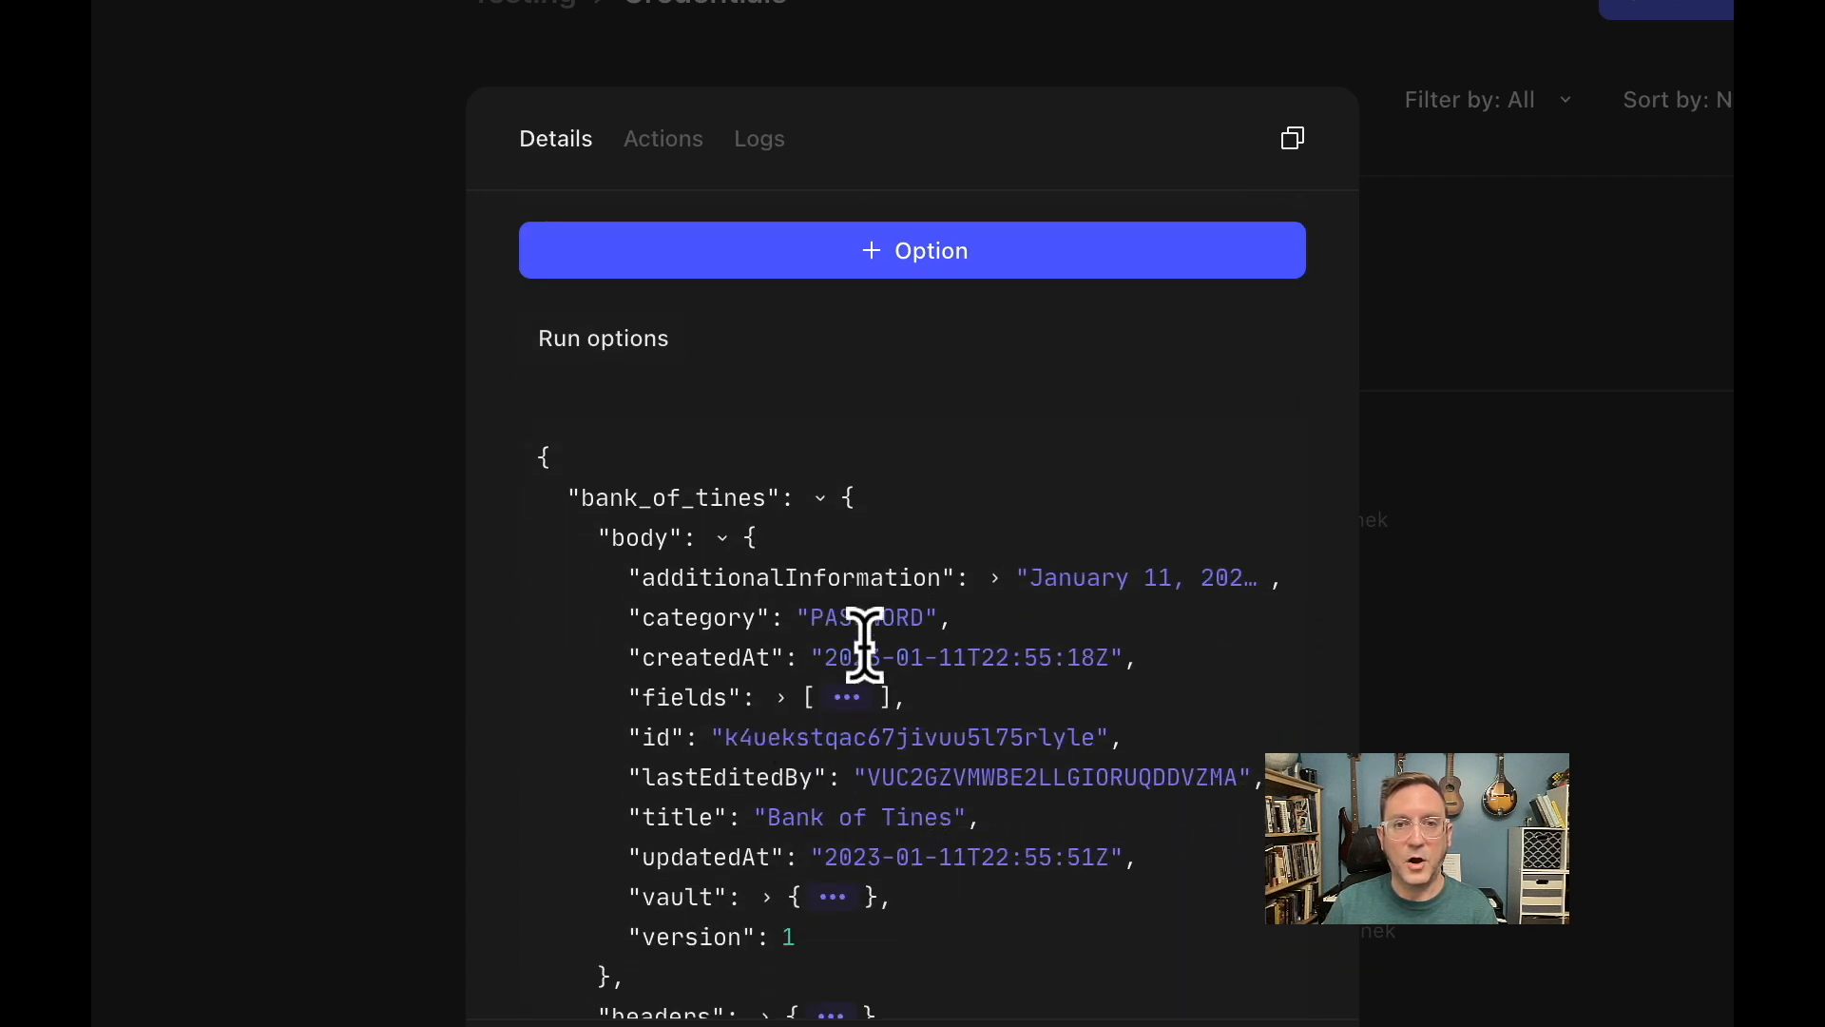
left_click(781, 699)
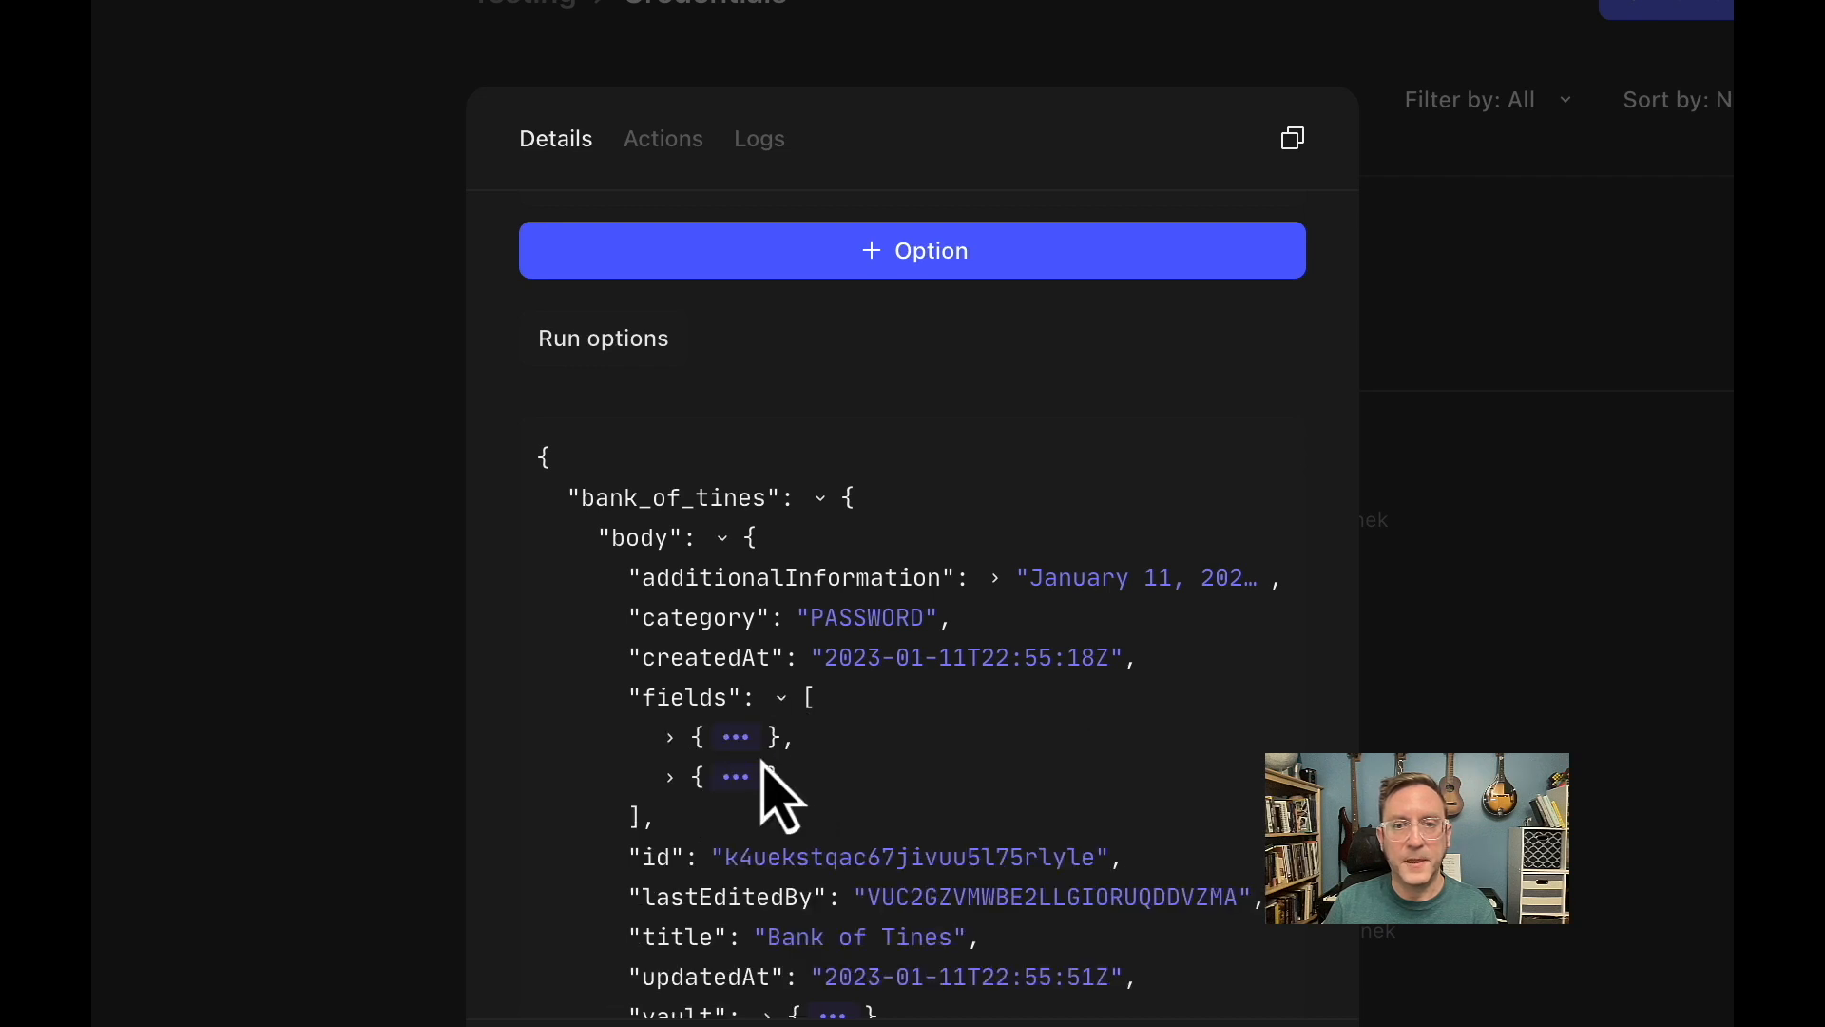
left_click(672, 738)
scroll(685, 779, "down", 3)
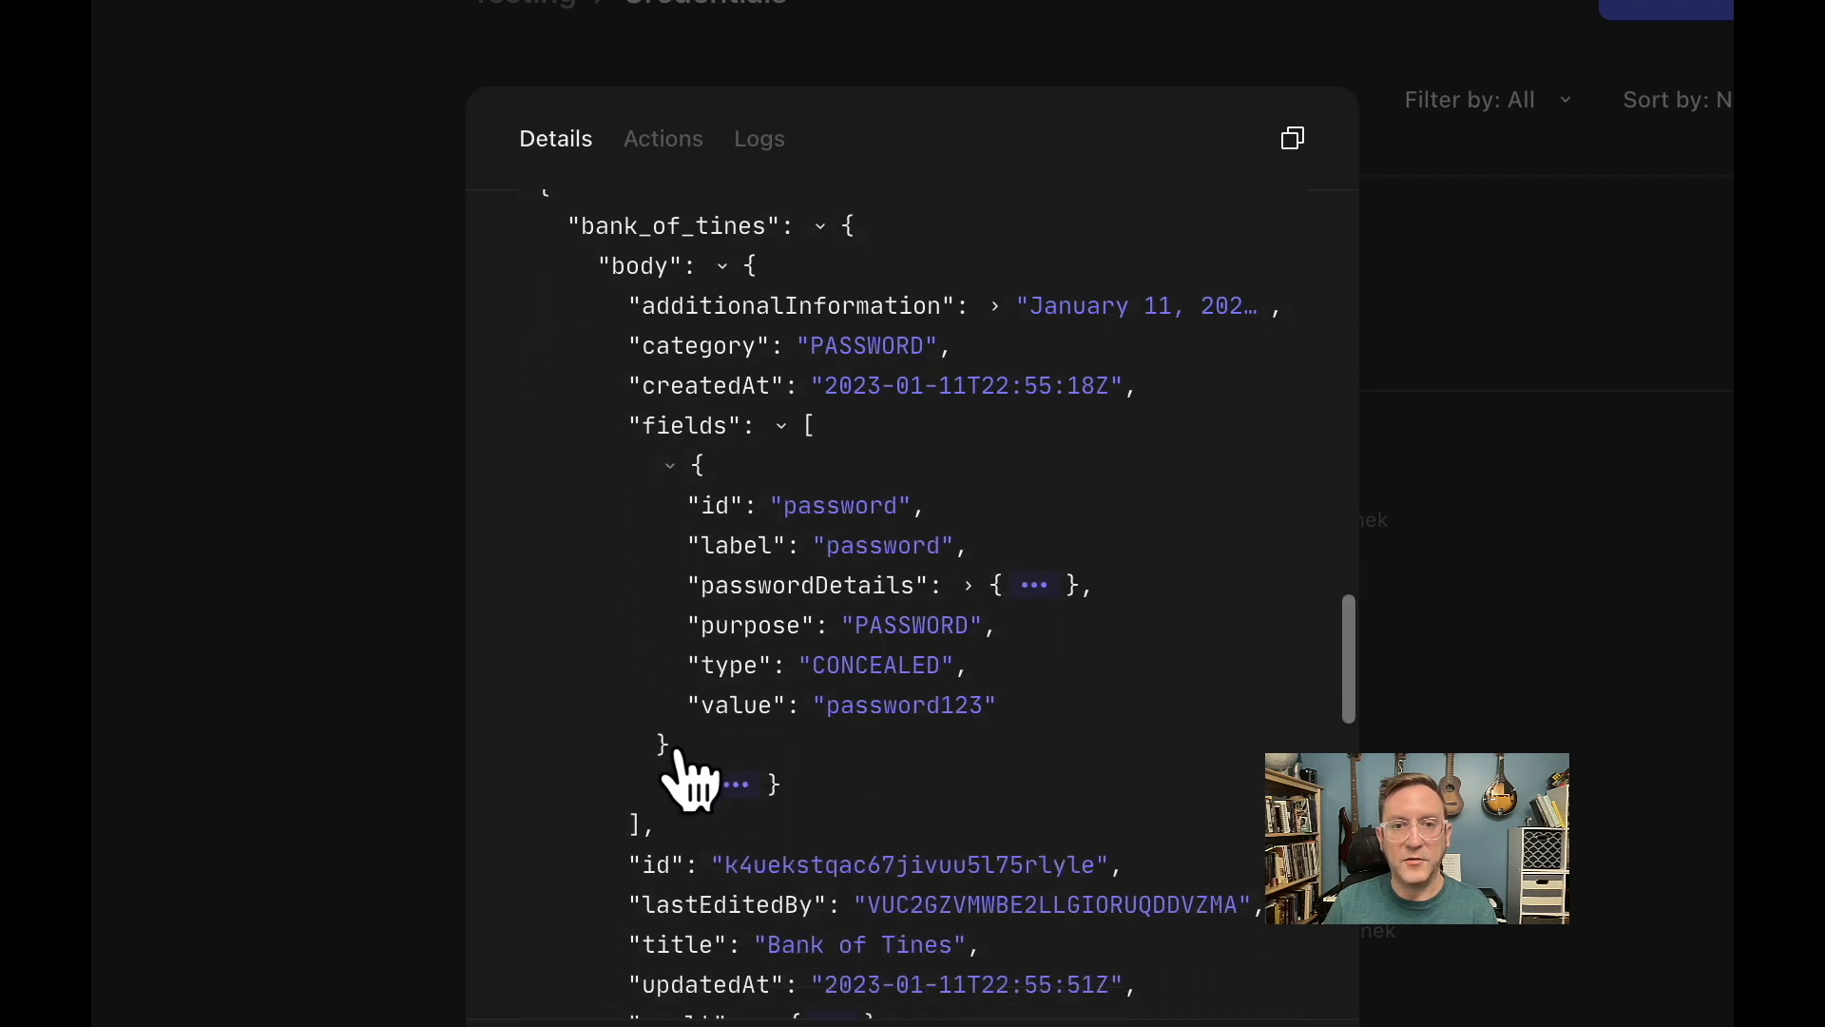
left_click(675, 751)
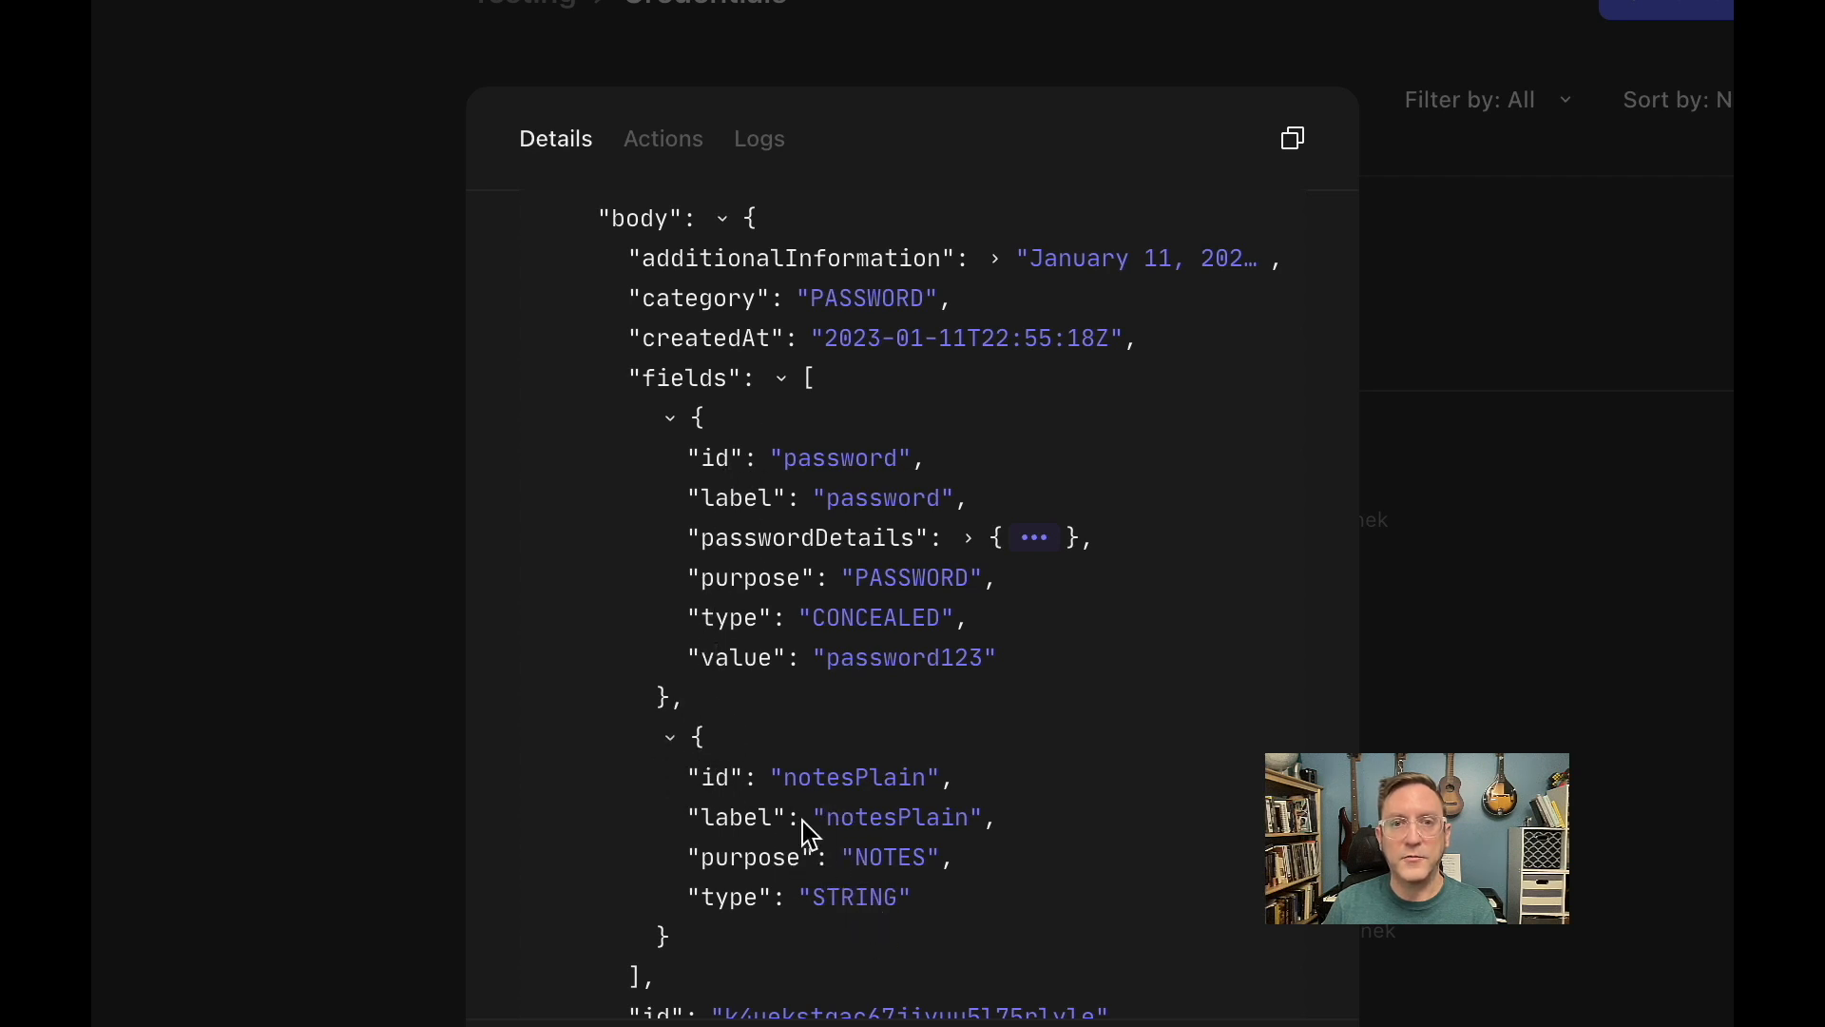
Examine the id and value entries of the password field in the response.
left_click_drag(700, 457, 911, 455)
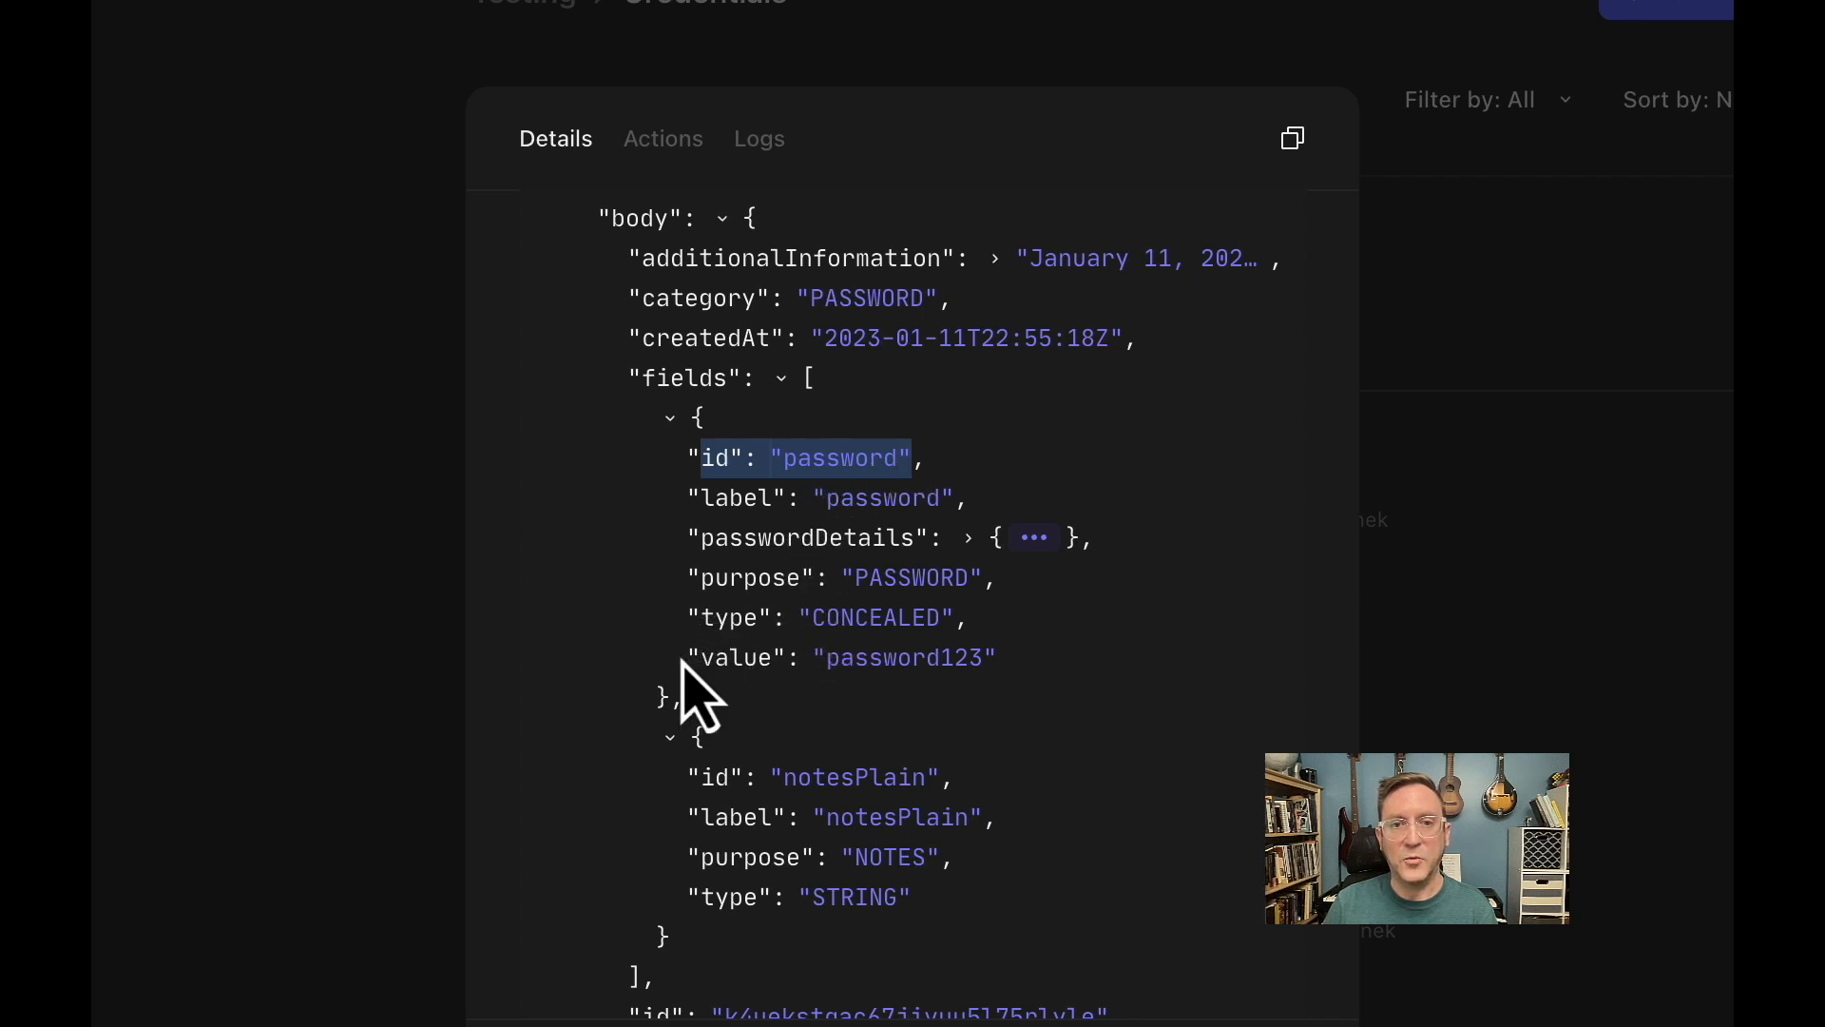
left_click_drag(686, 658, 1006, 693)
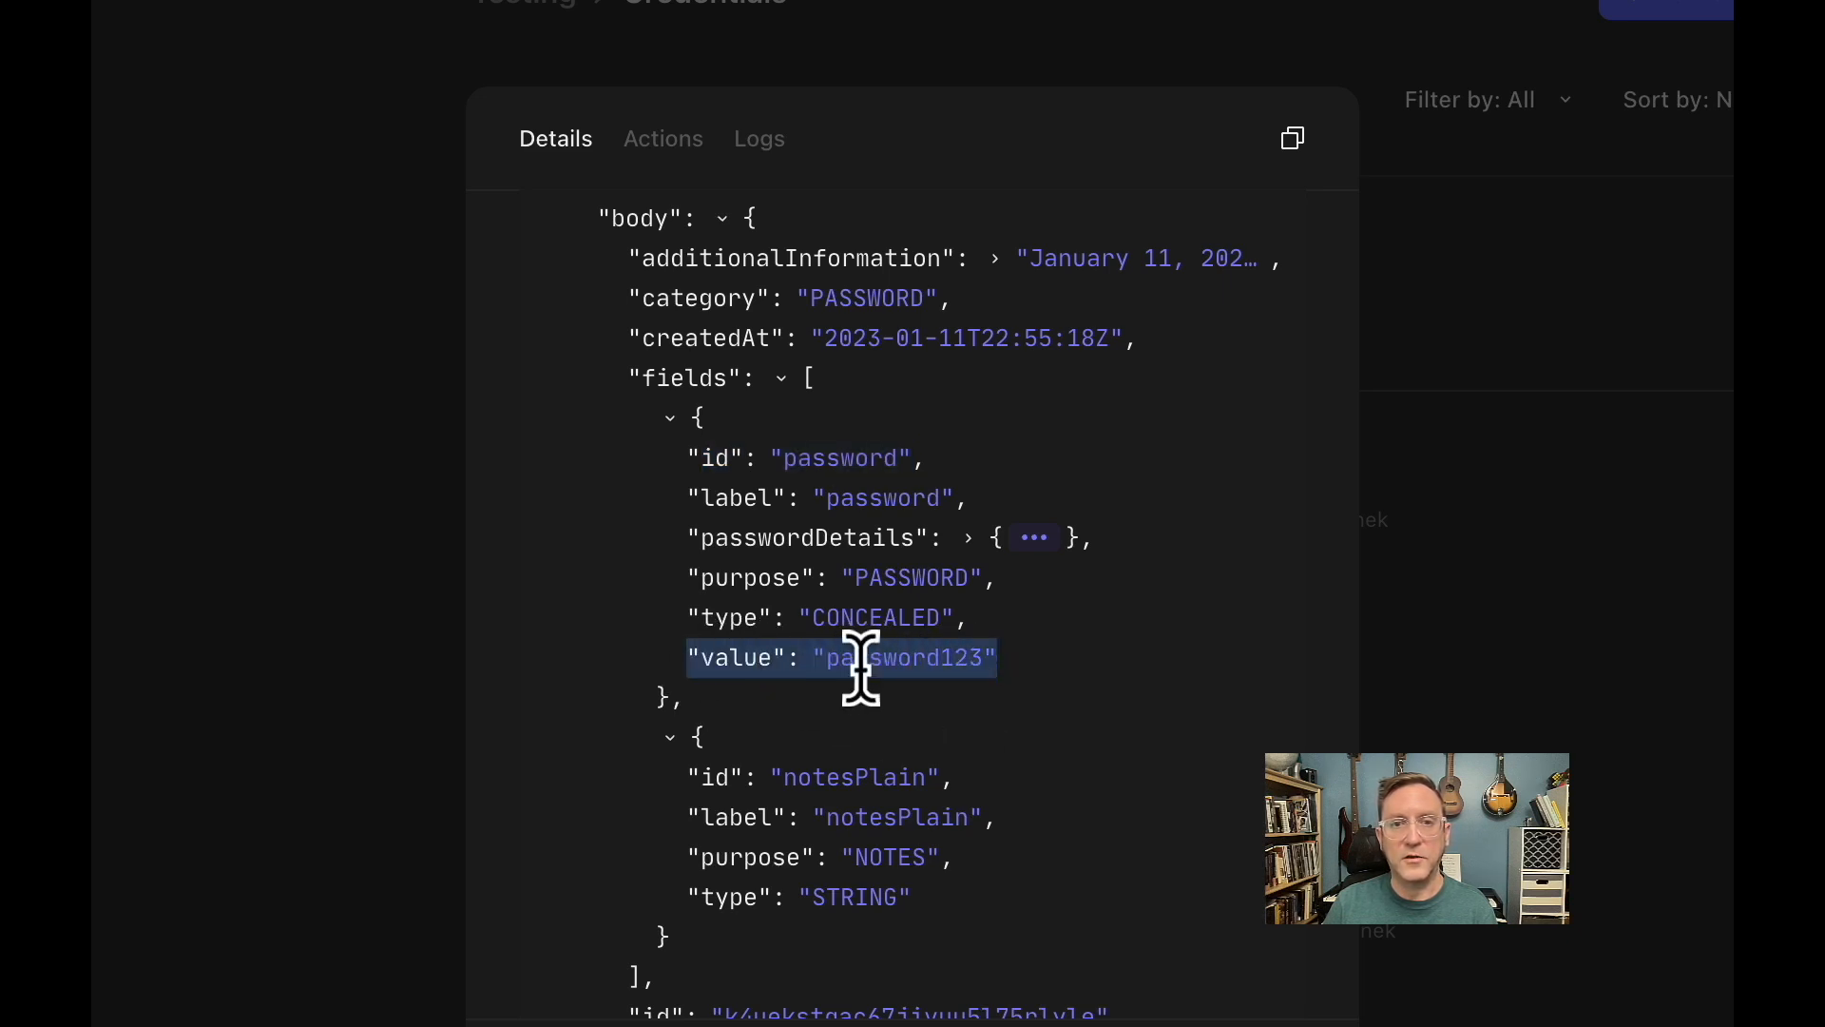
left_click(729, 658)
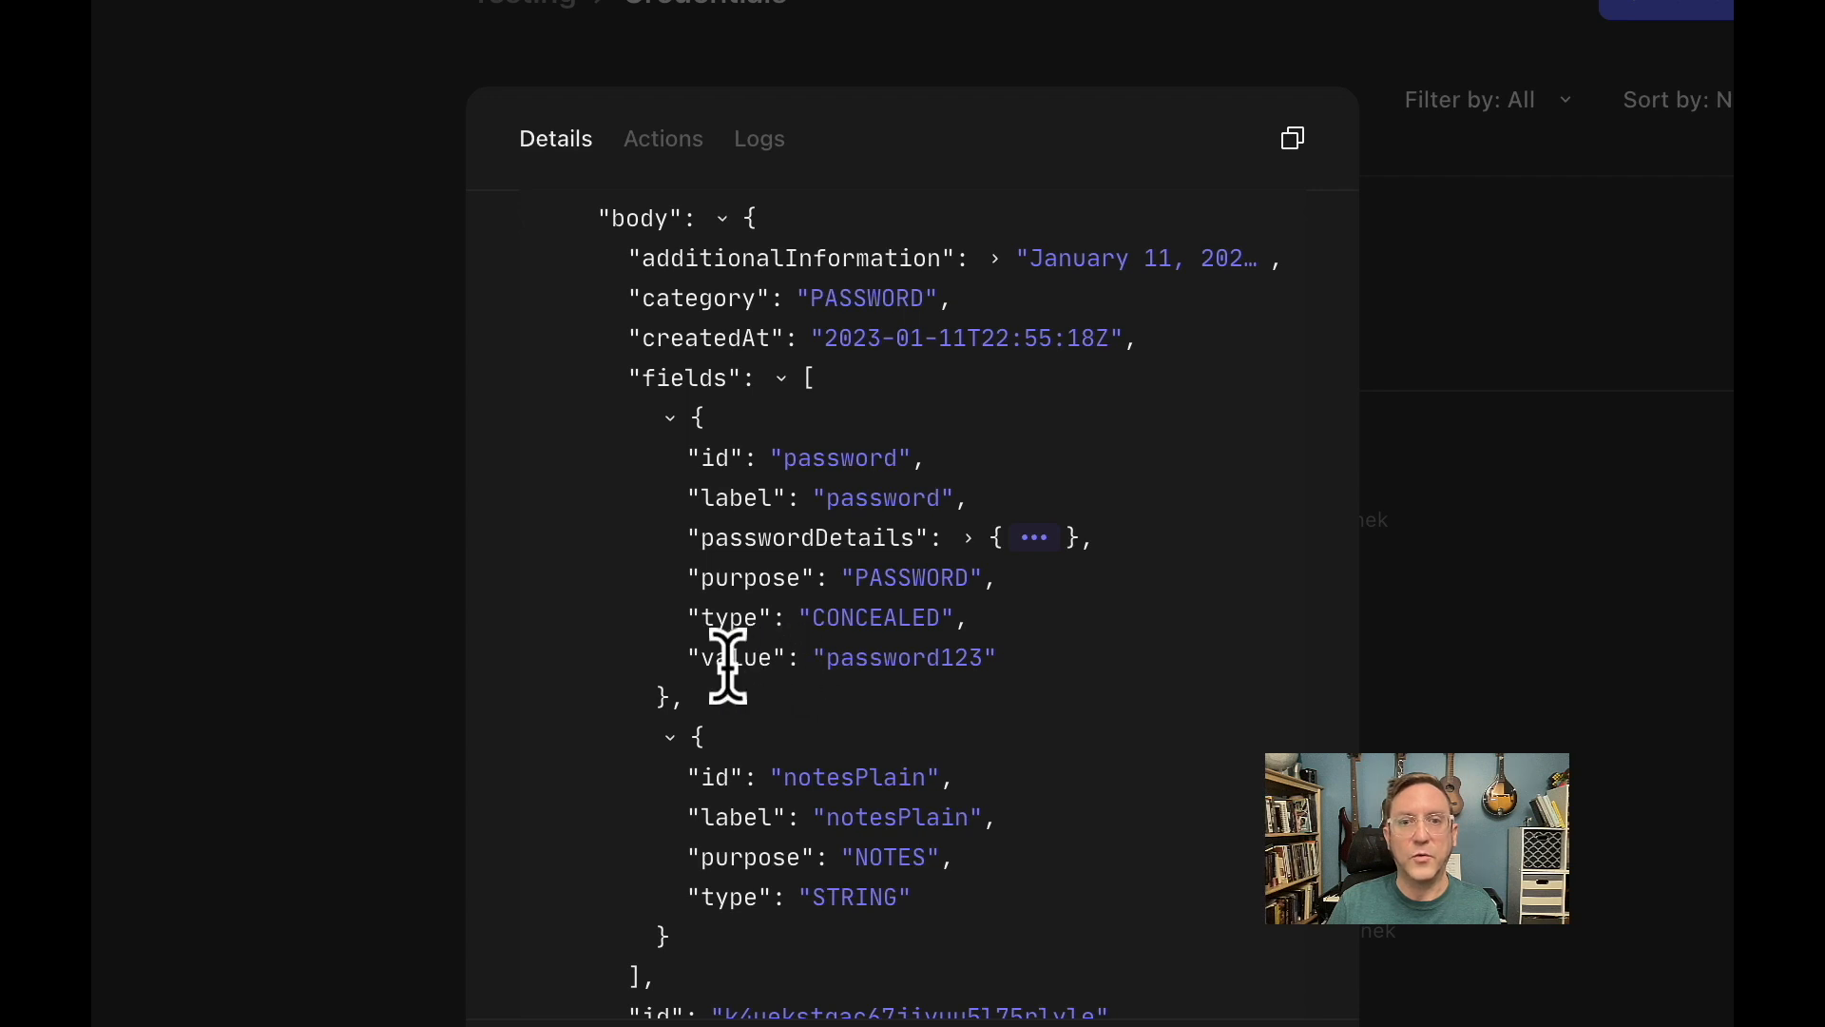
Open the formula for the token's location in the response and examine its WHERE function over bank_of_tines.body.fields with purpose and PASSWORD.
scroll(745, 694, "down", 2)
scroll(751, 694, "down", 10)
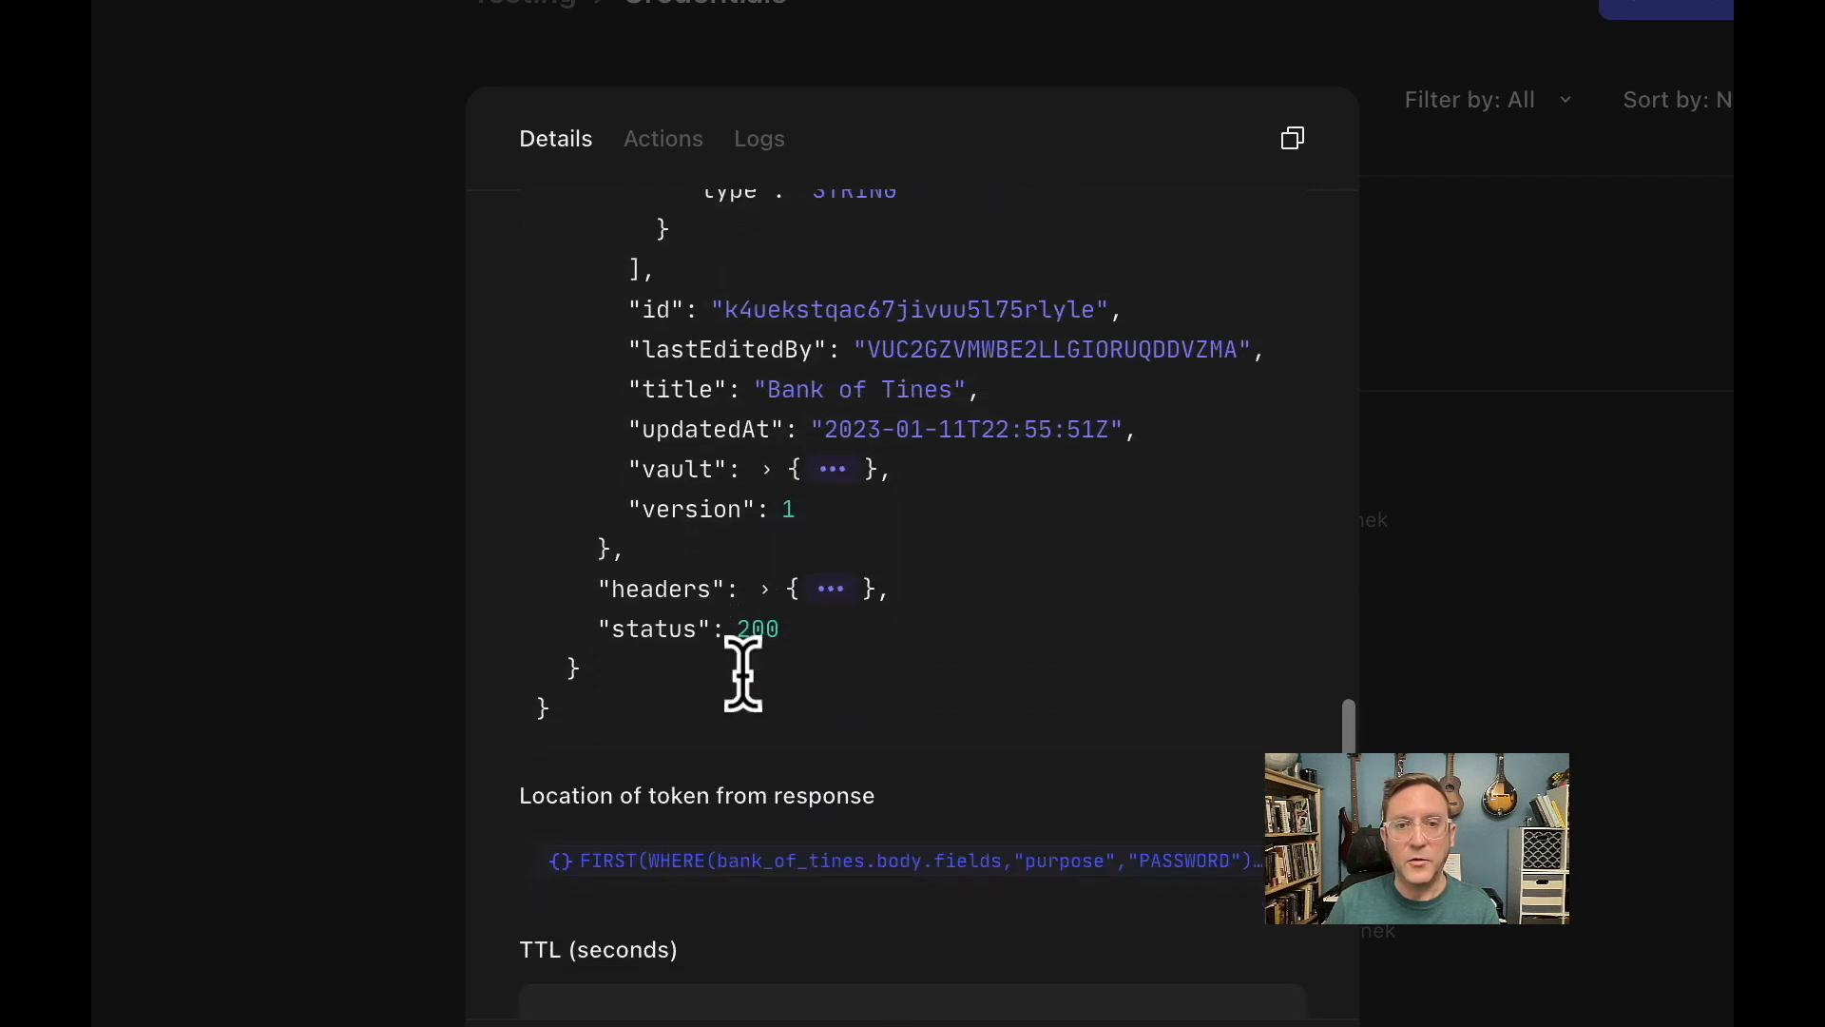
left_click(763, 661)
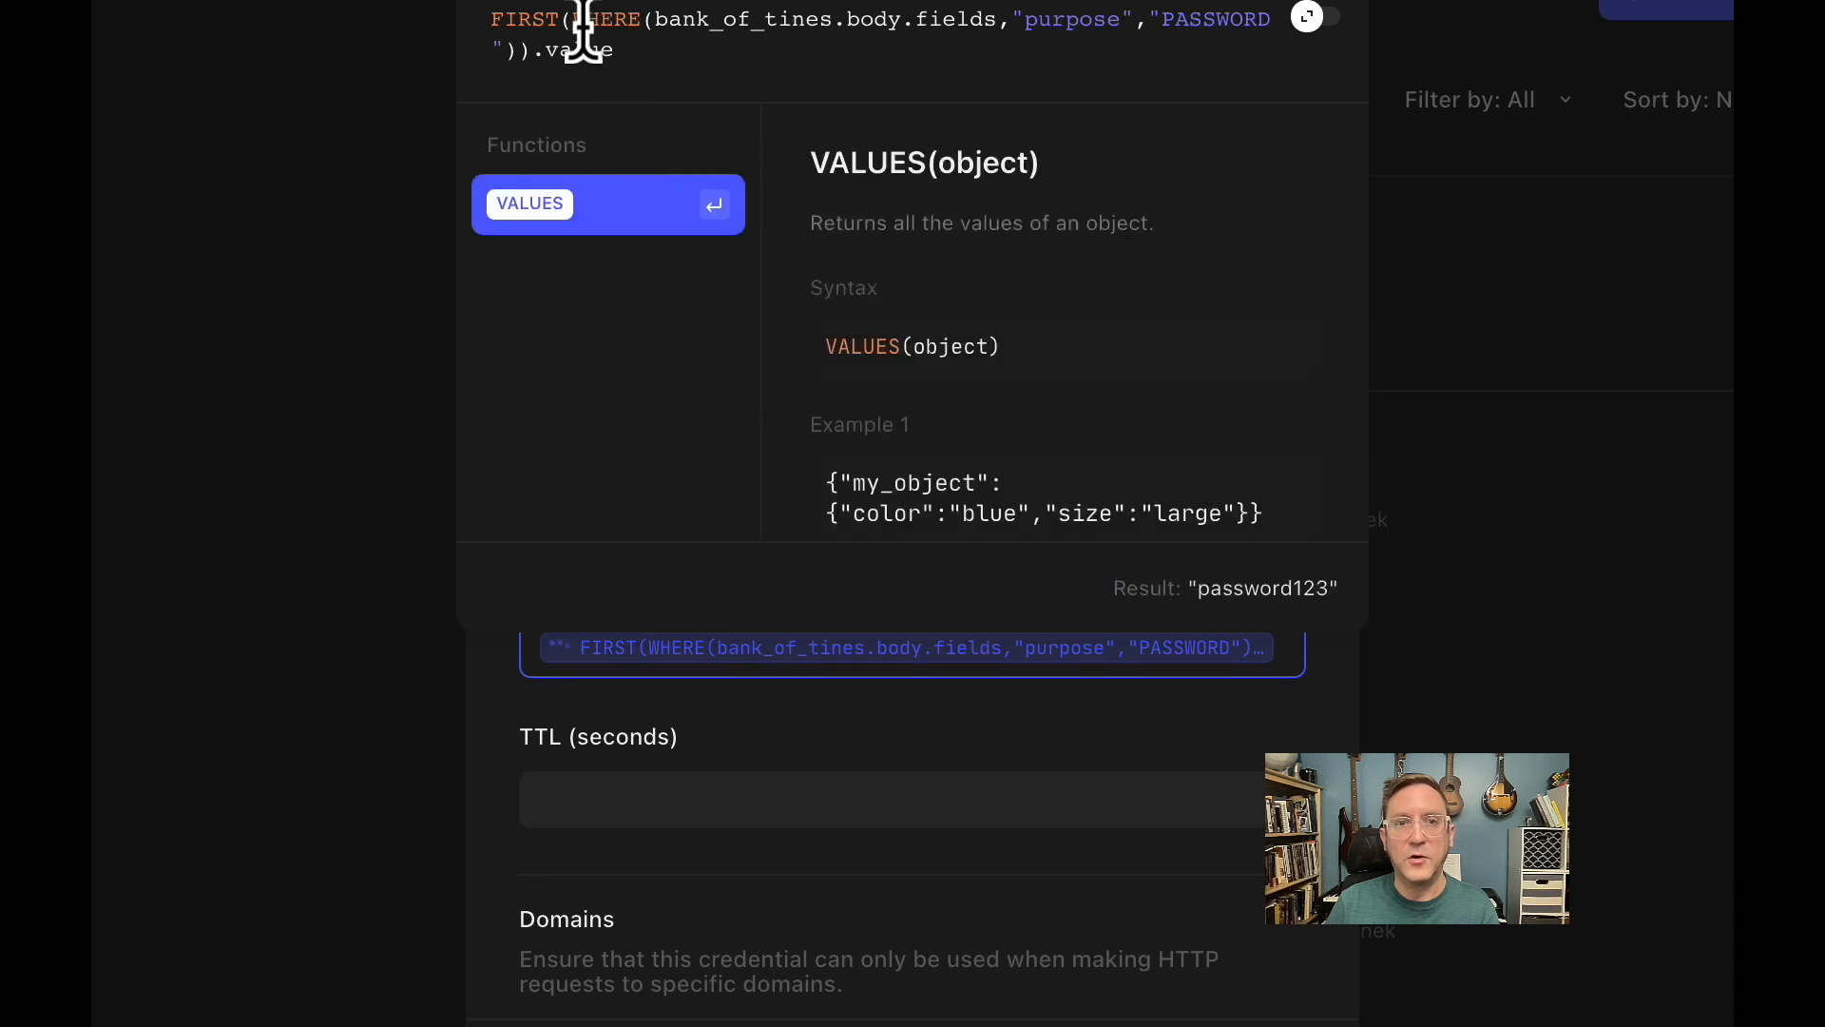
left_click_drag(571, 21, 1266, 33)
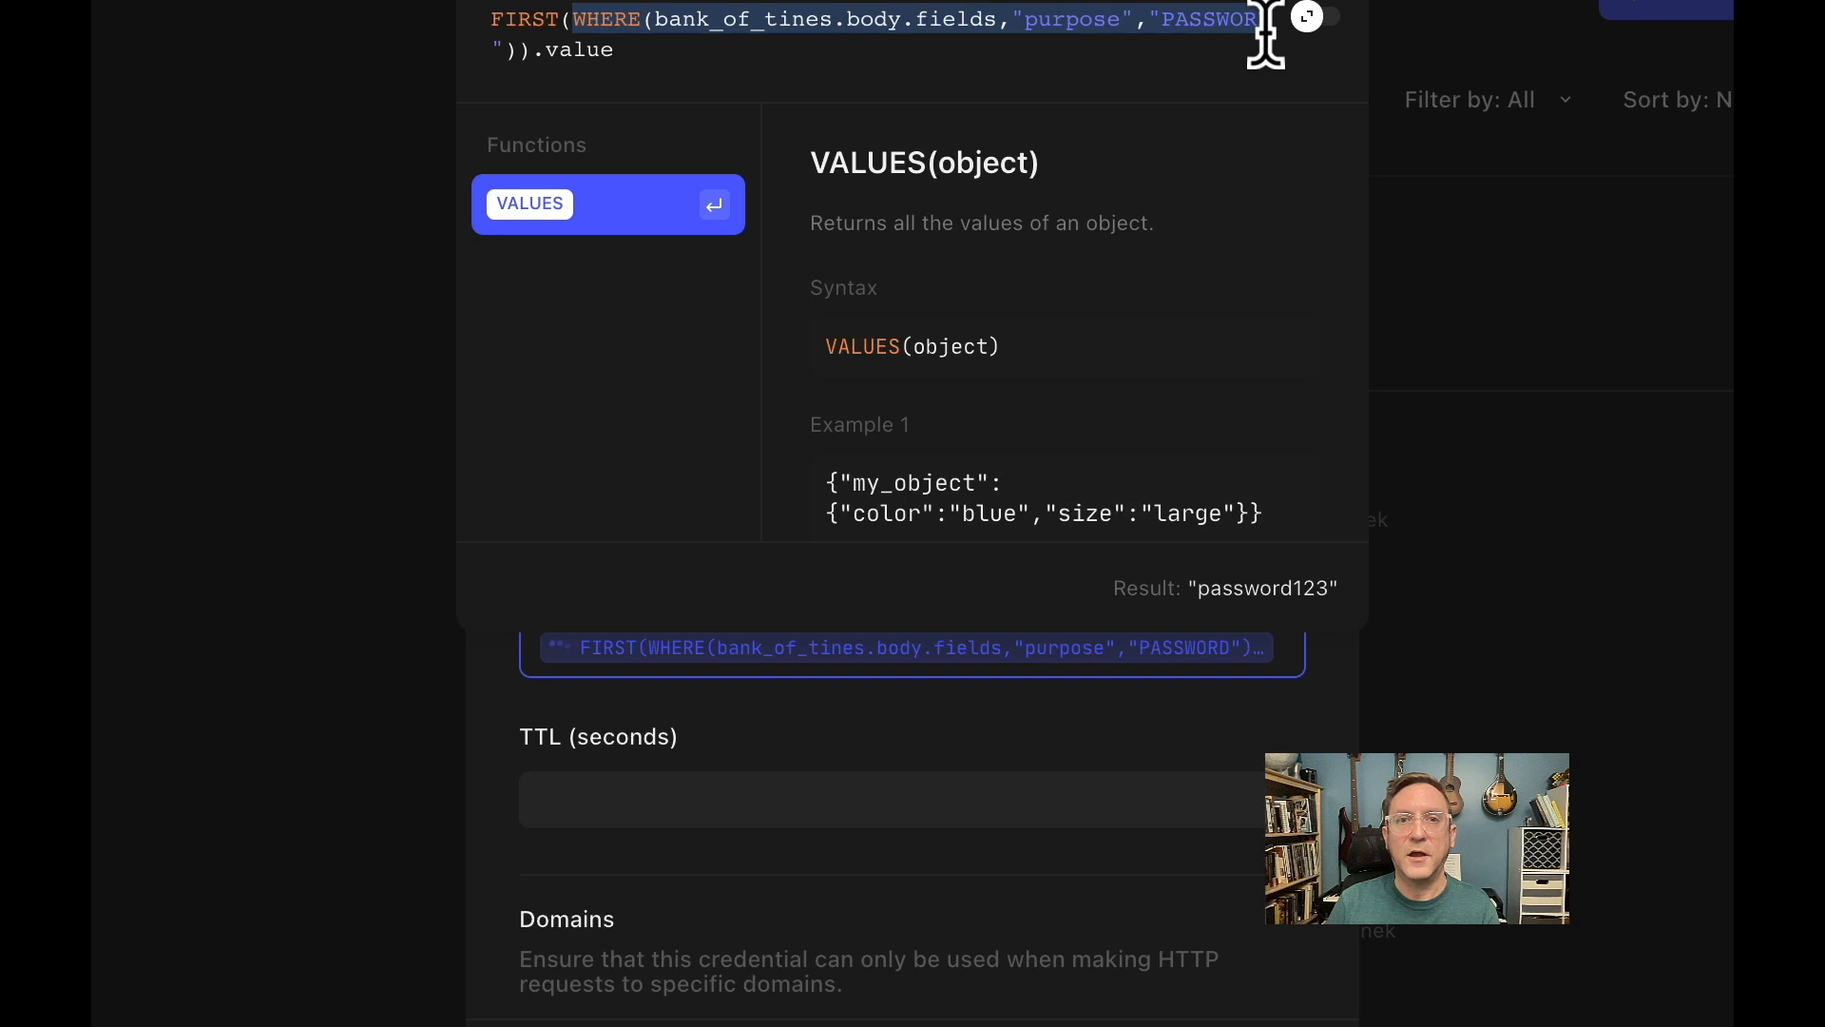
left_click_drag(1266, 32, 1267, 34)
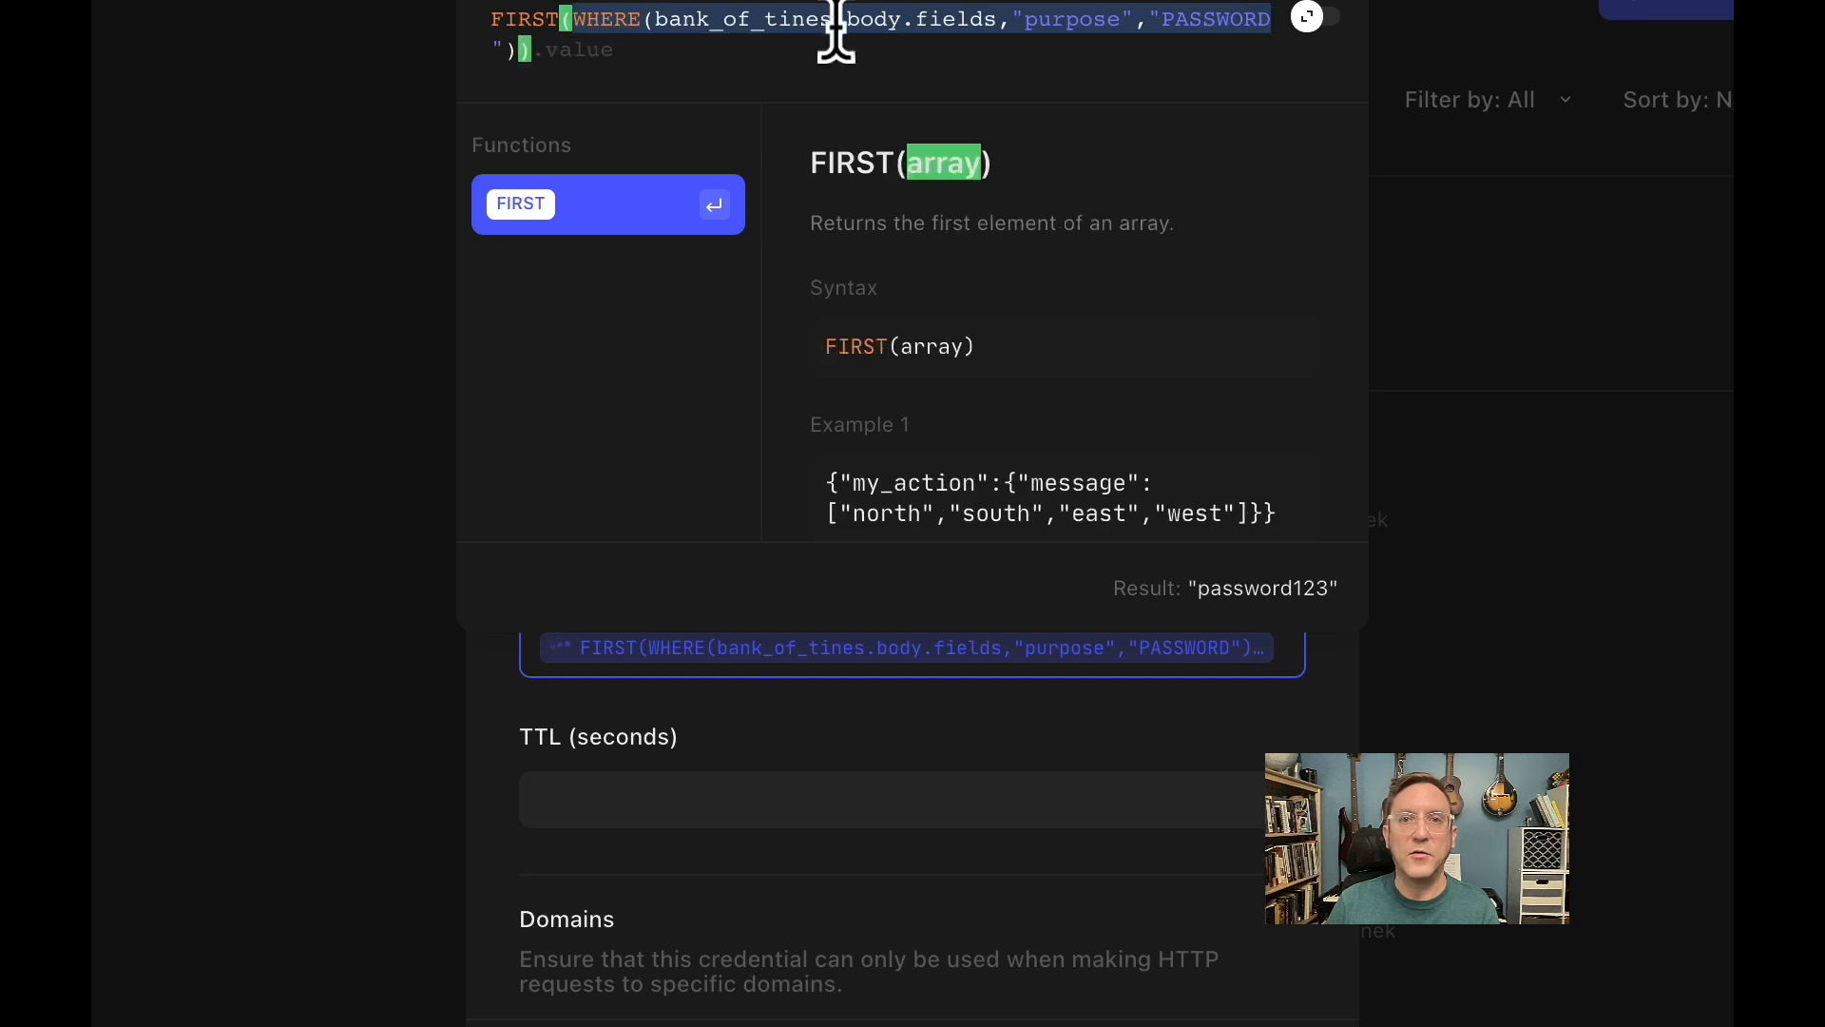
left_click(931, 29)
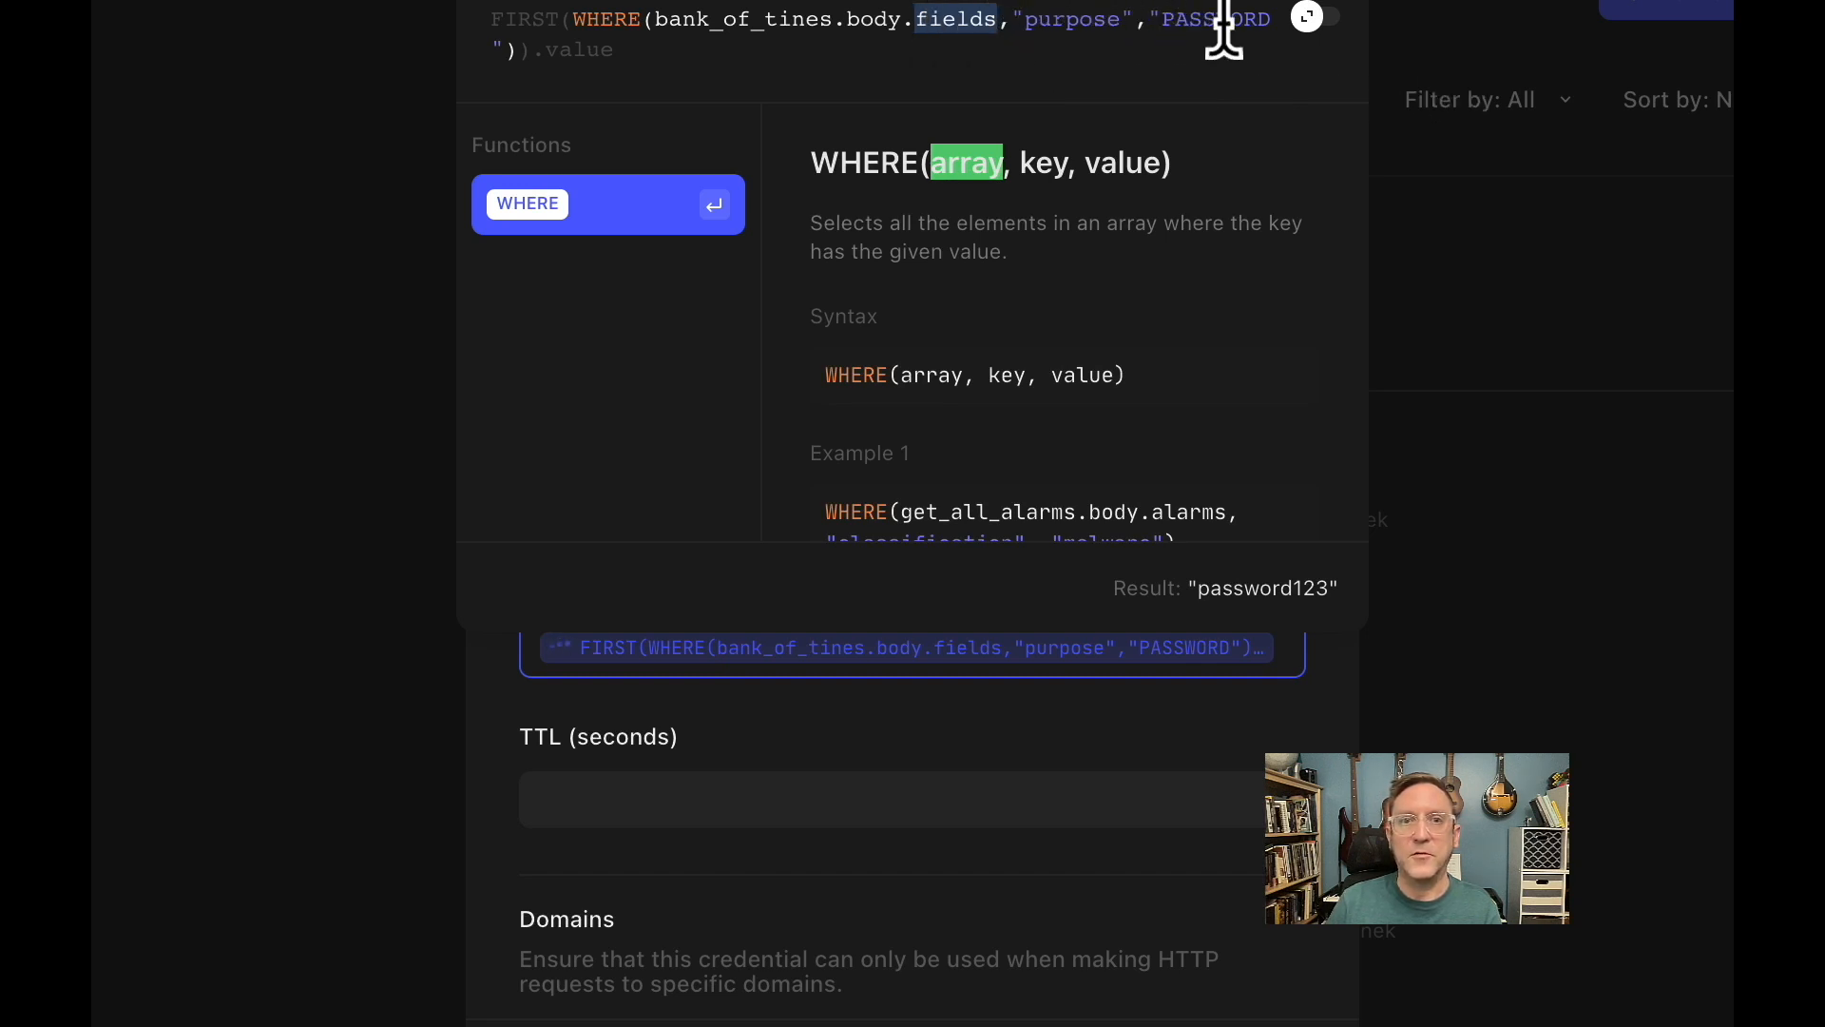
Examine the .value ending of the token location formula and preview the formula's result.
left_click(657, 57)
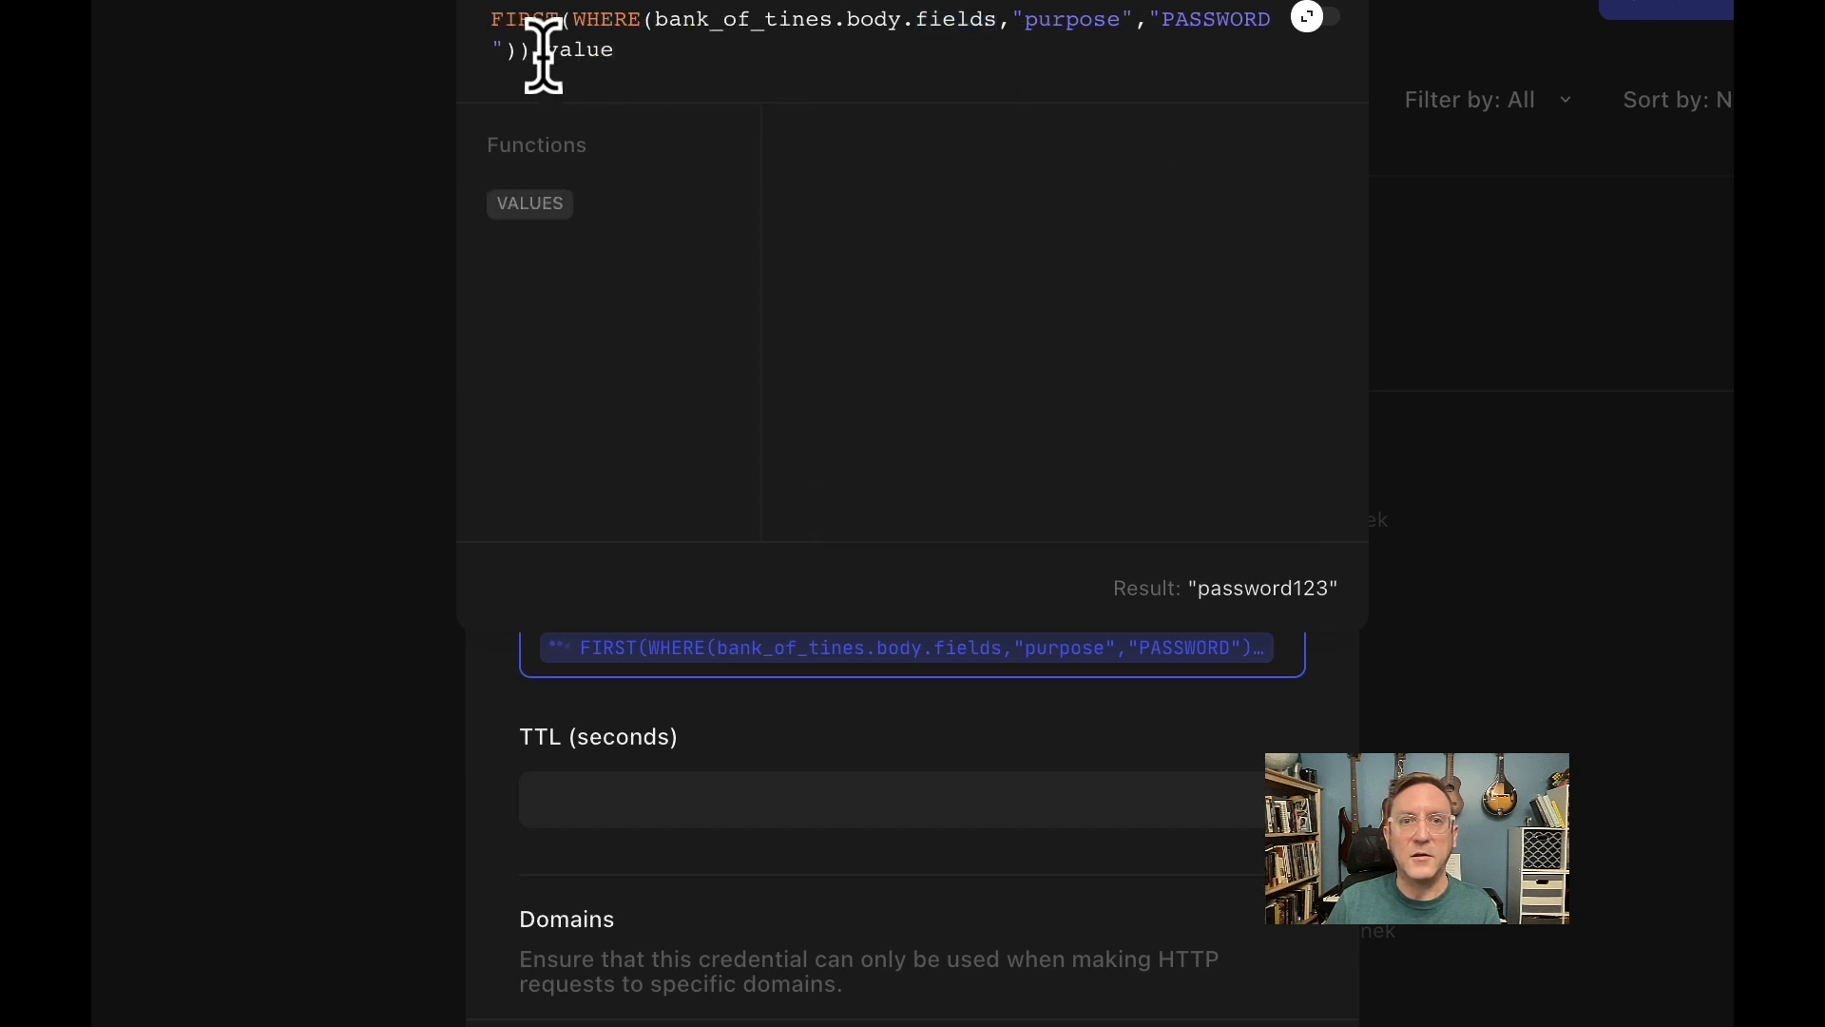
left_click_drag(574, 50, 591, 49)
left_click(592, 50)
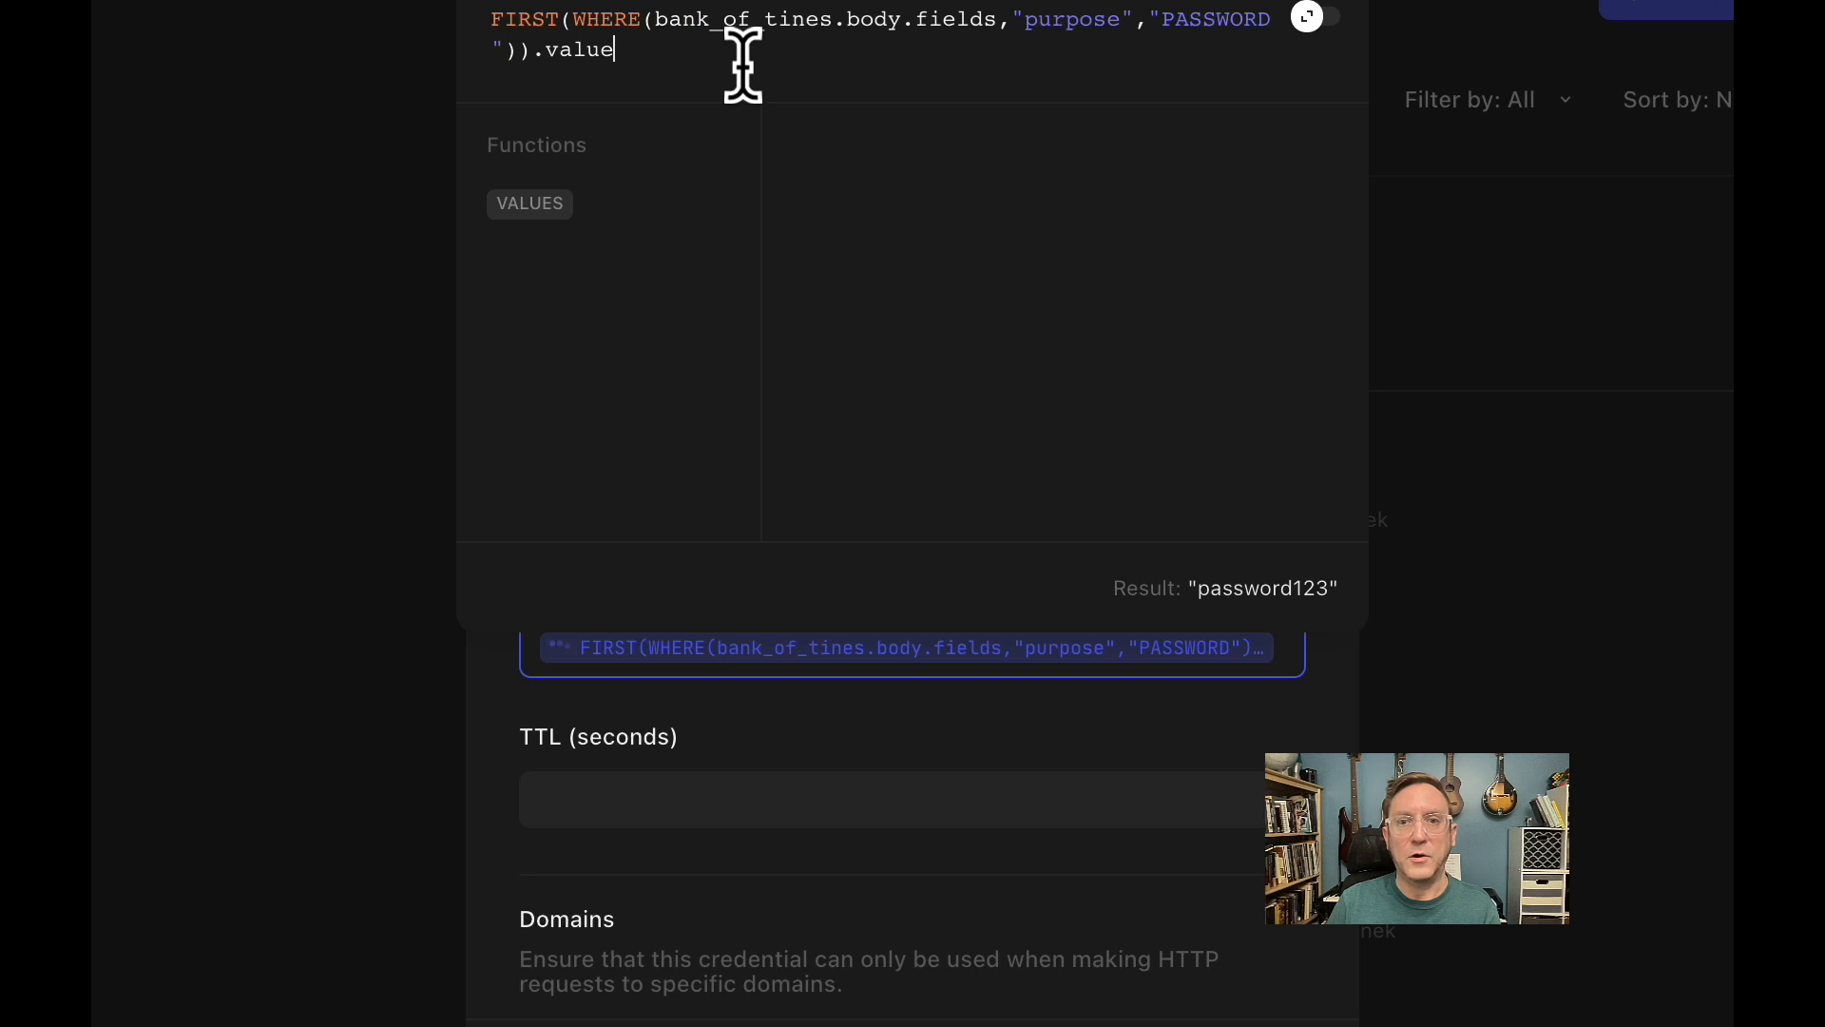
mouse_move(1194, 583)
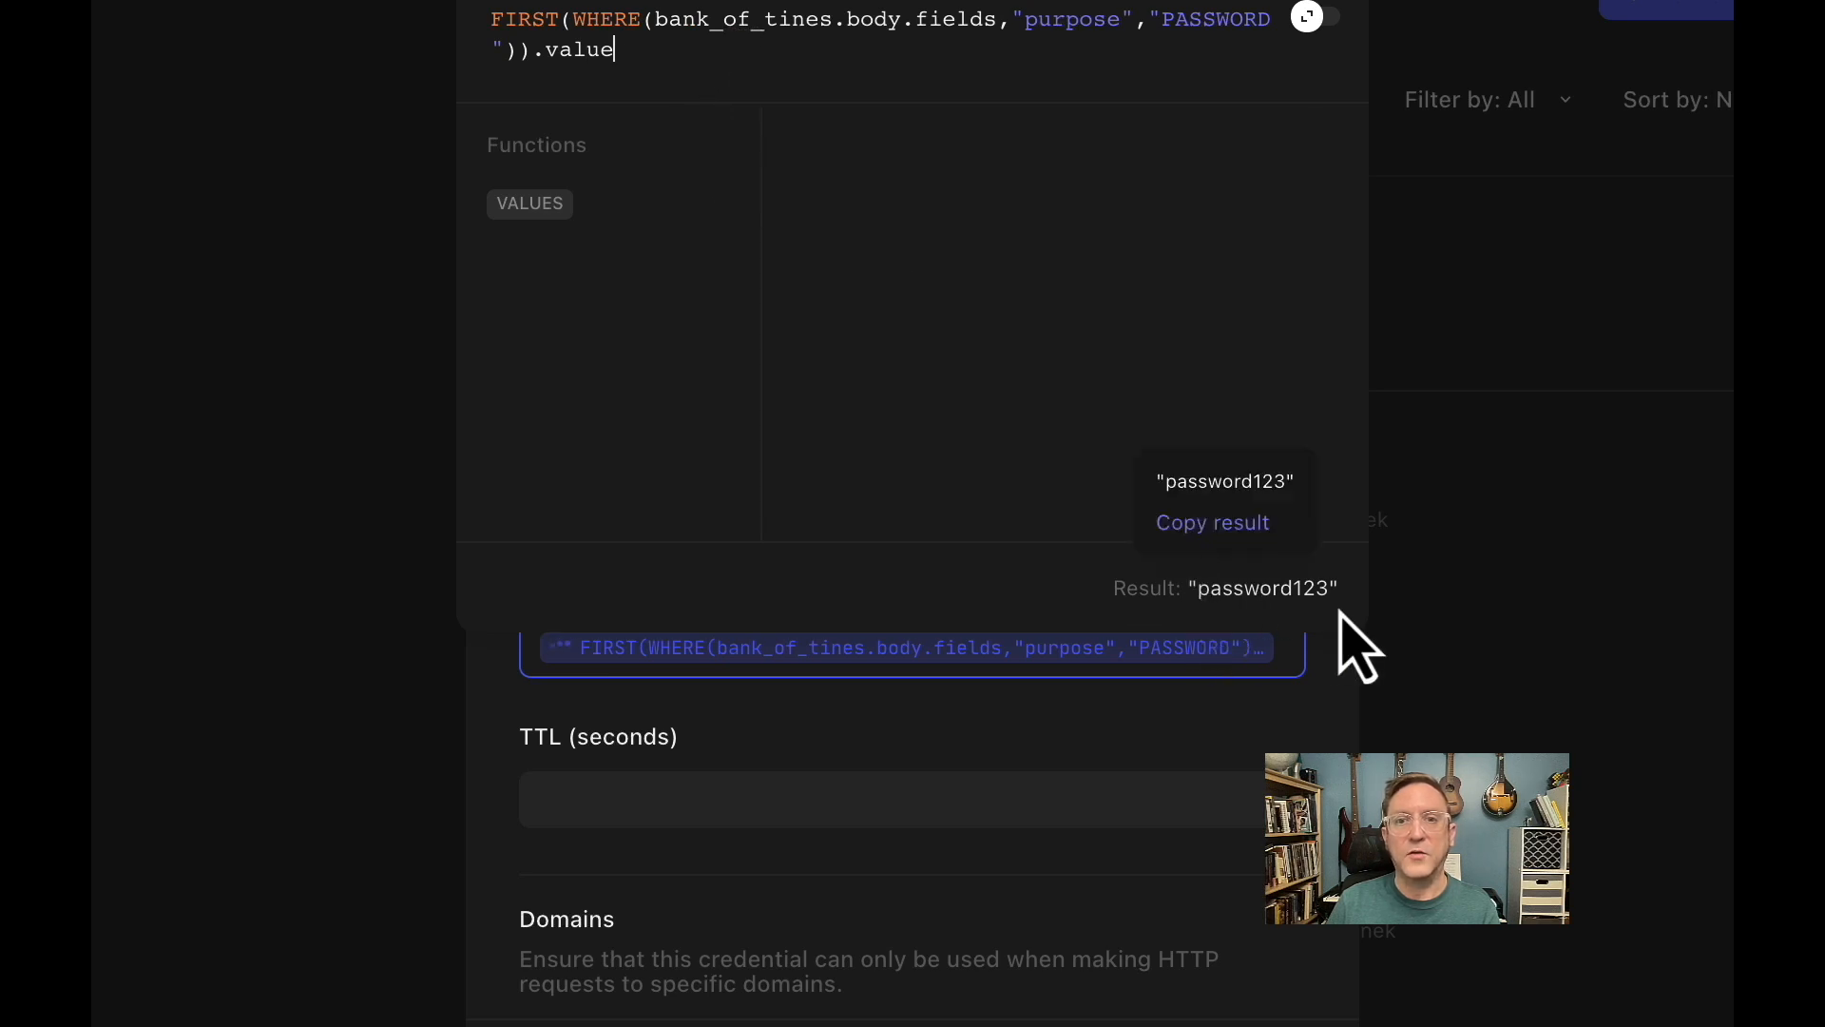
Close the formula, review the bank_of_tines credential's remaining settings, description and URL, and return to the credentials list.
left_click(1336, 742)
scroll(1332, 745, "down", 4)
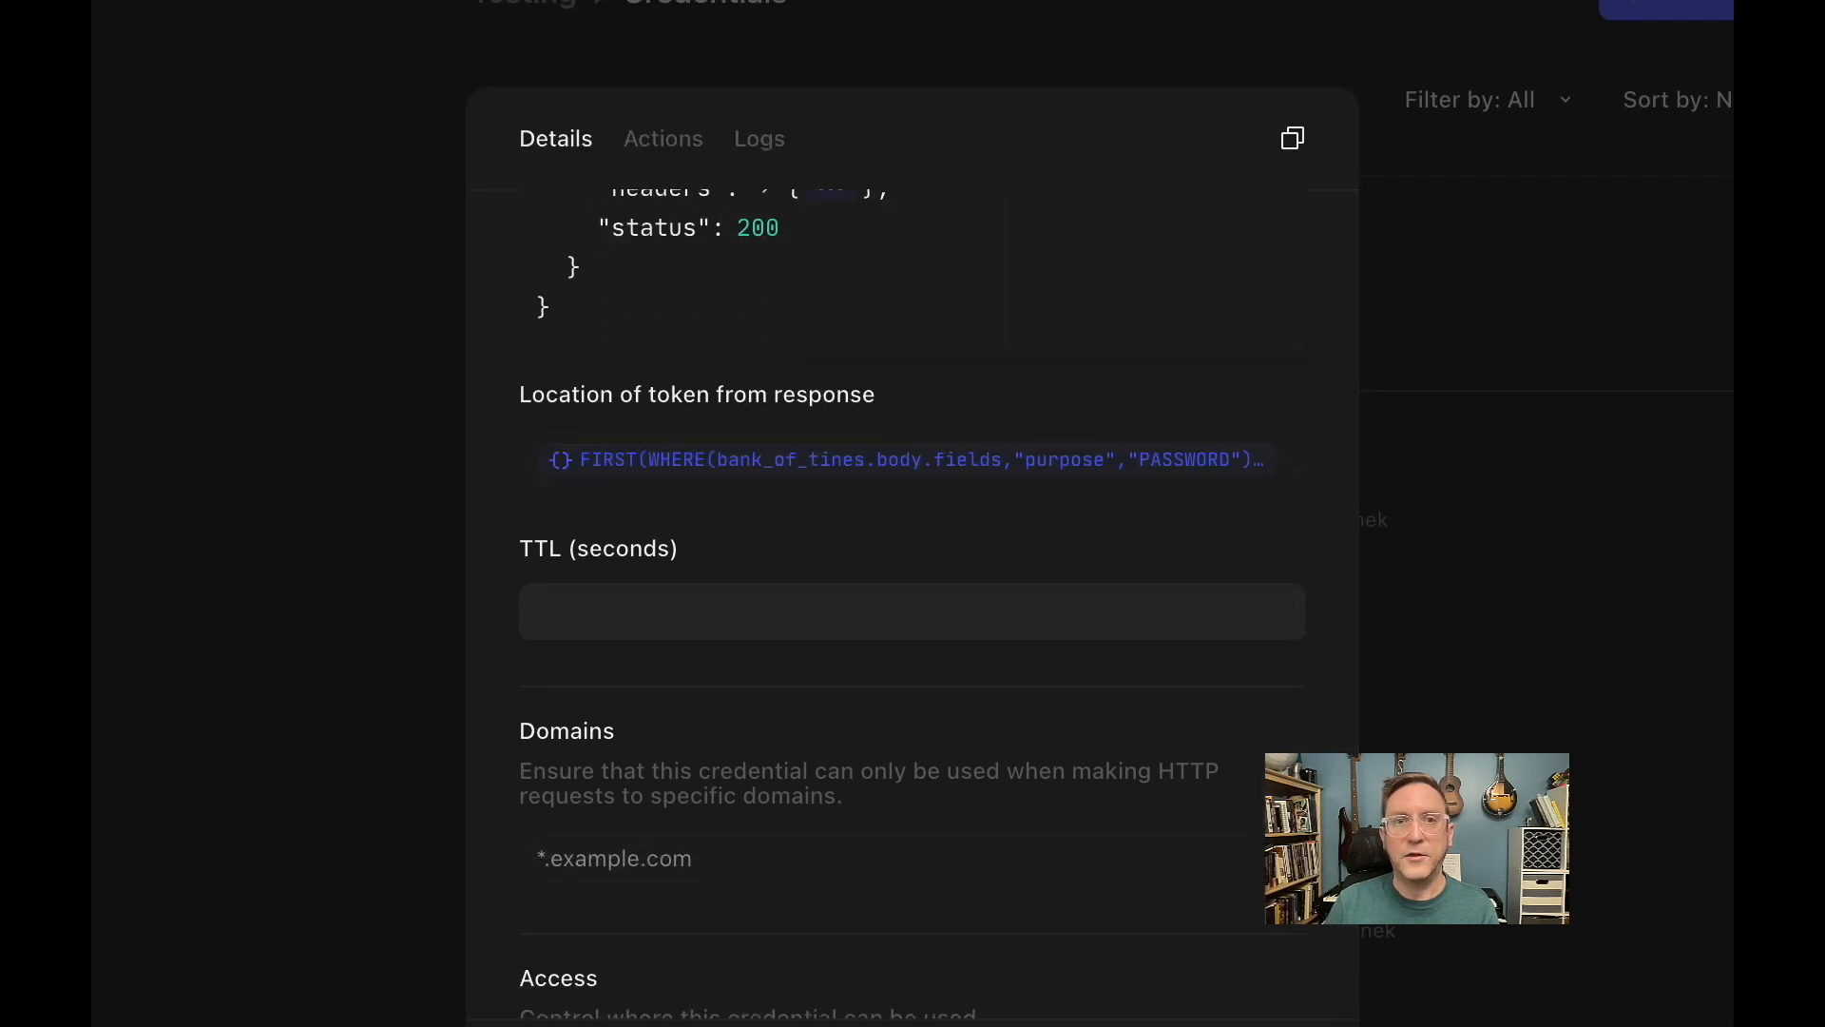
scroll(1092, 945, "up", 15)
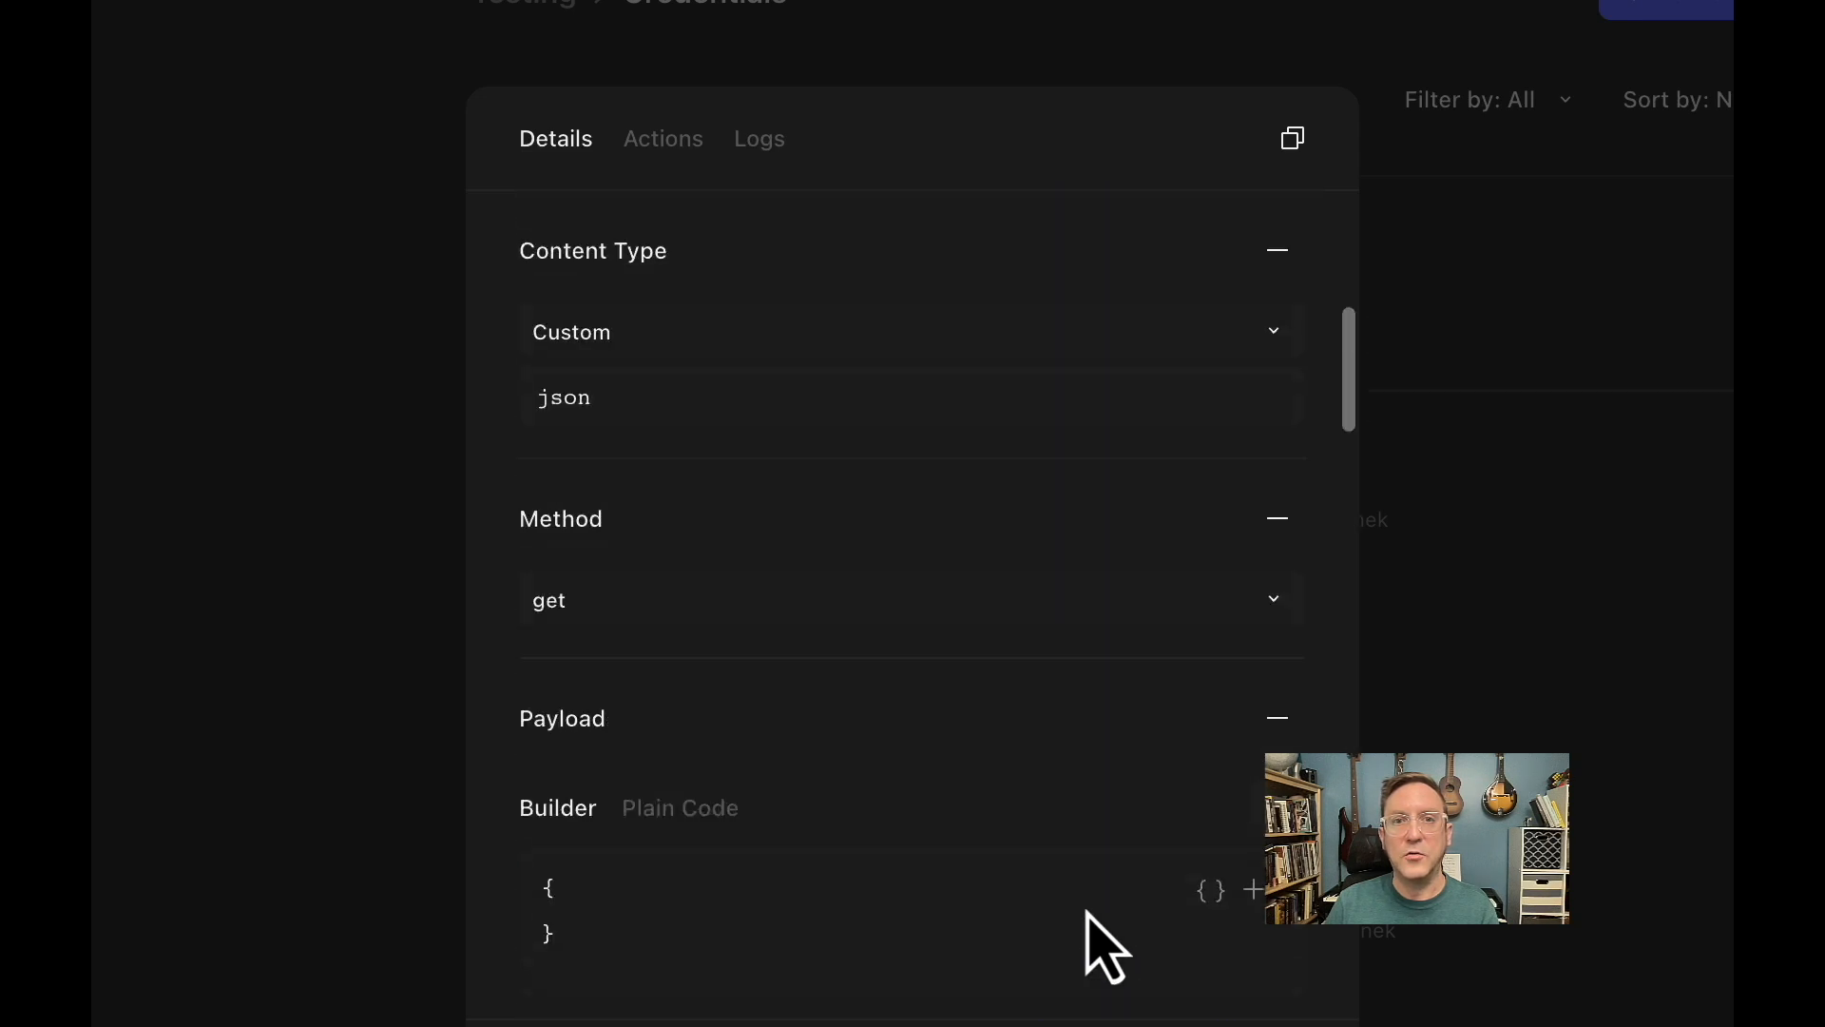
scroll(1100, 897, "up", 10)
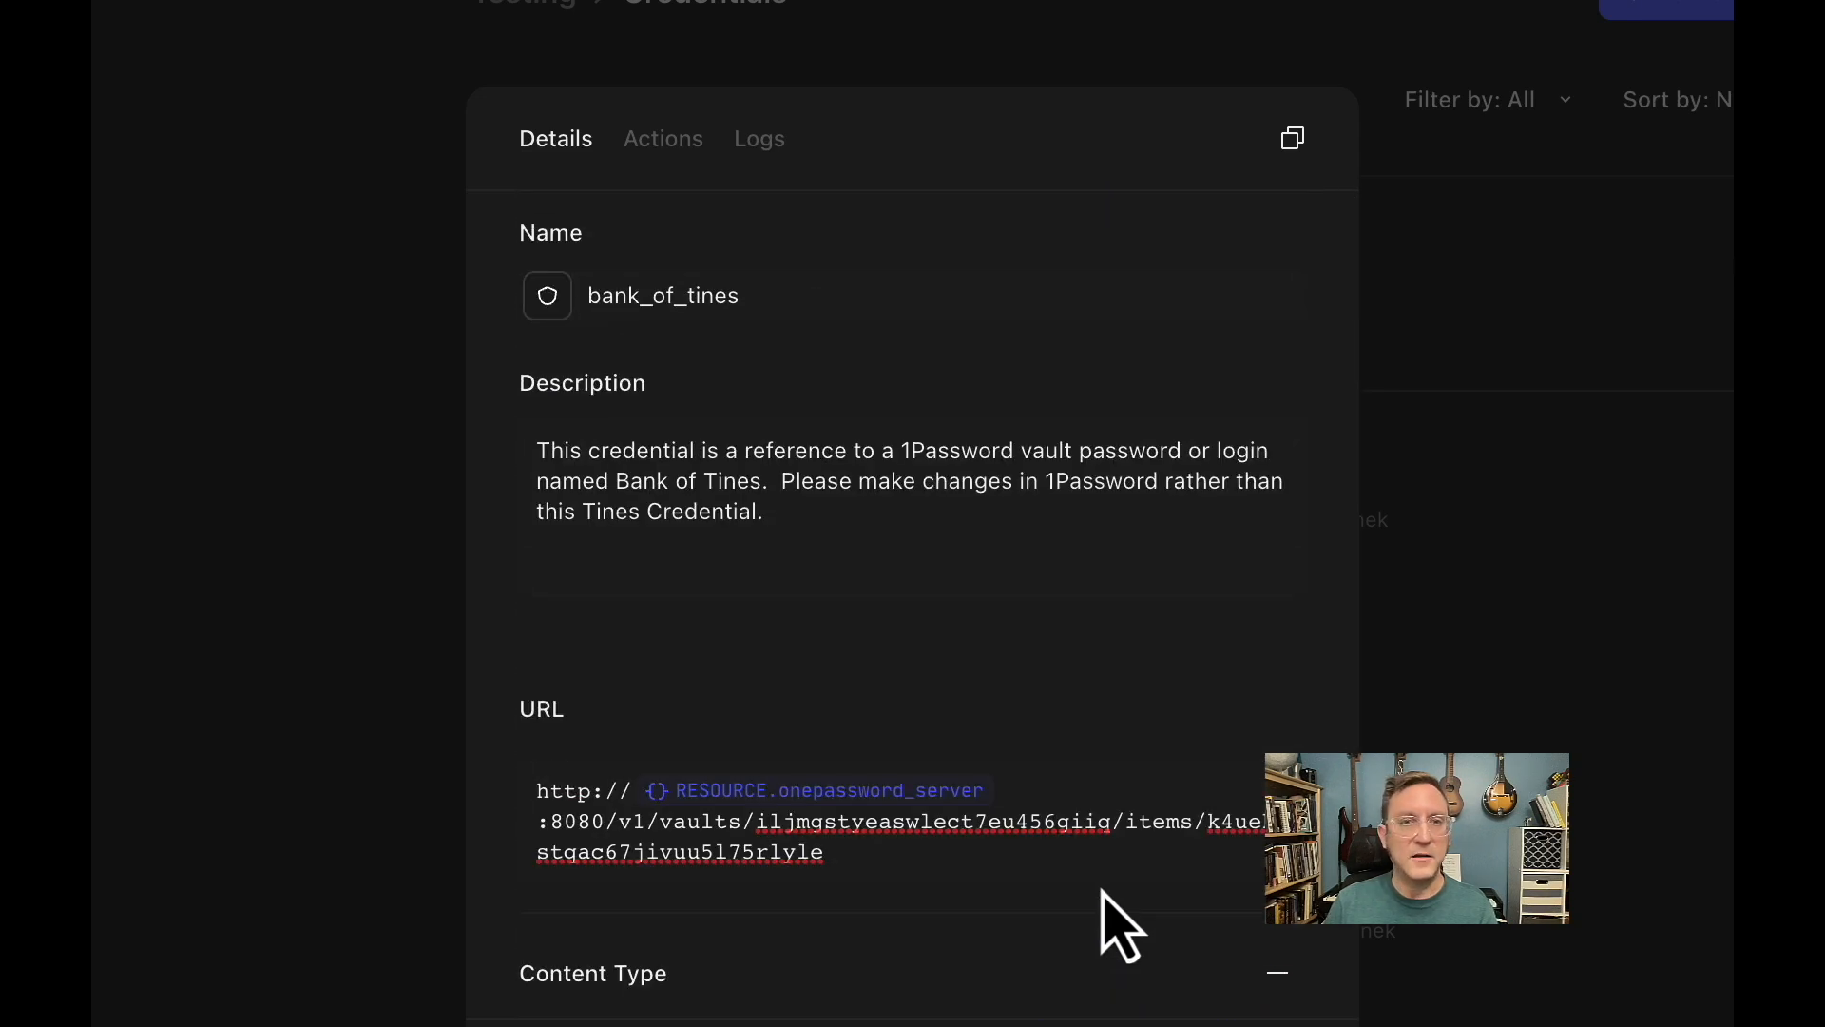
left_click(368, 720)
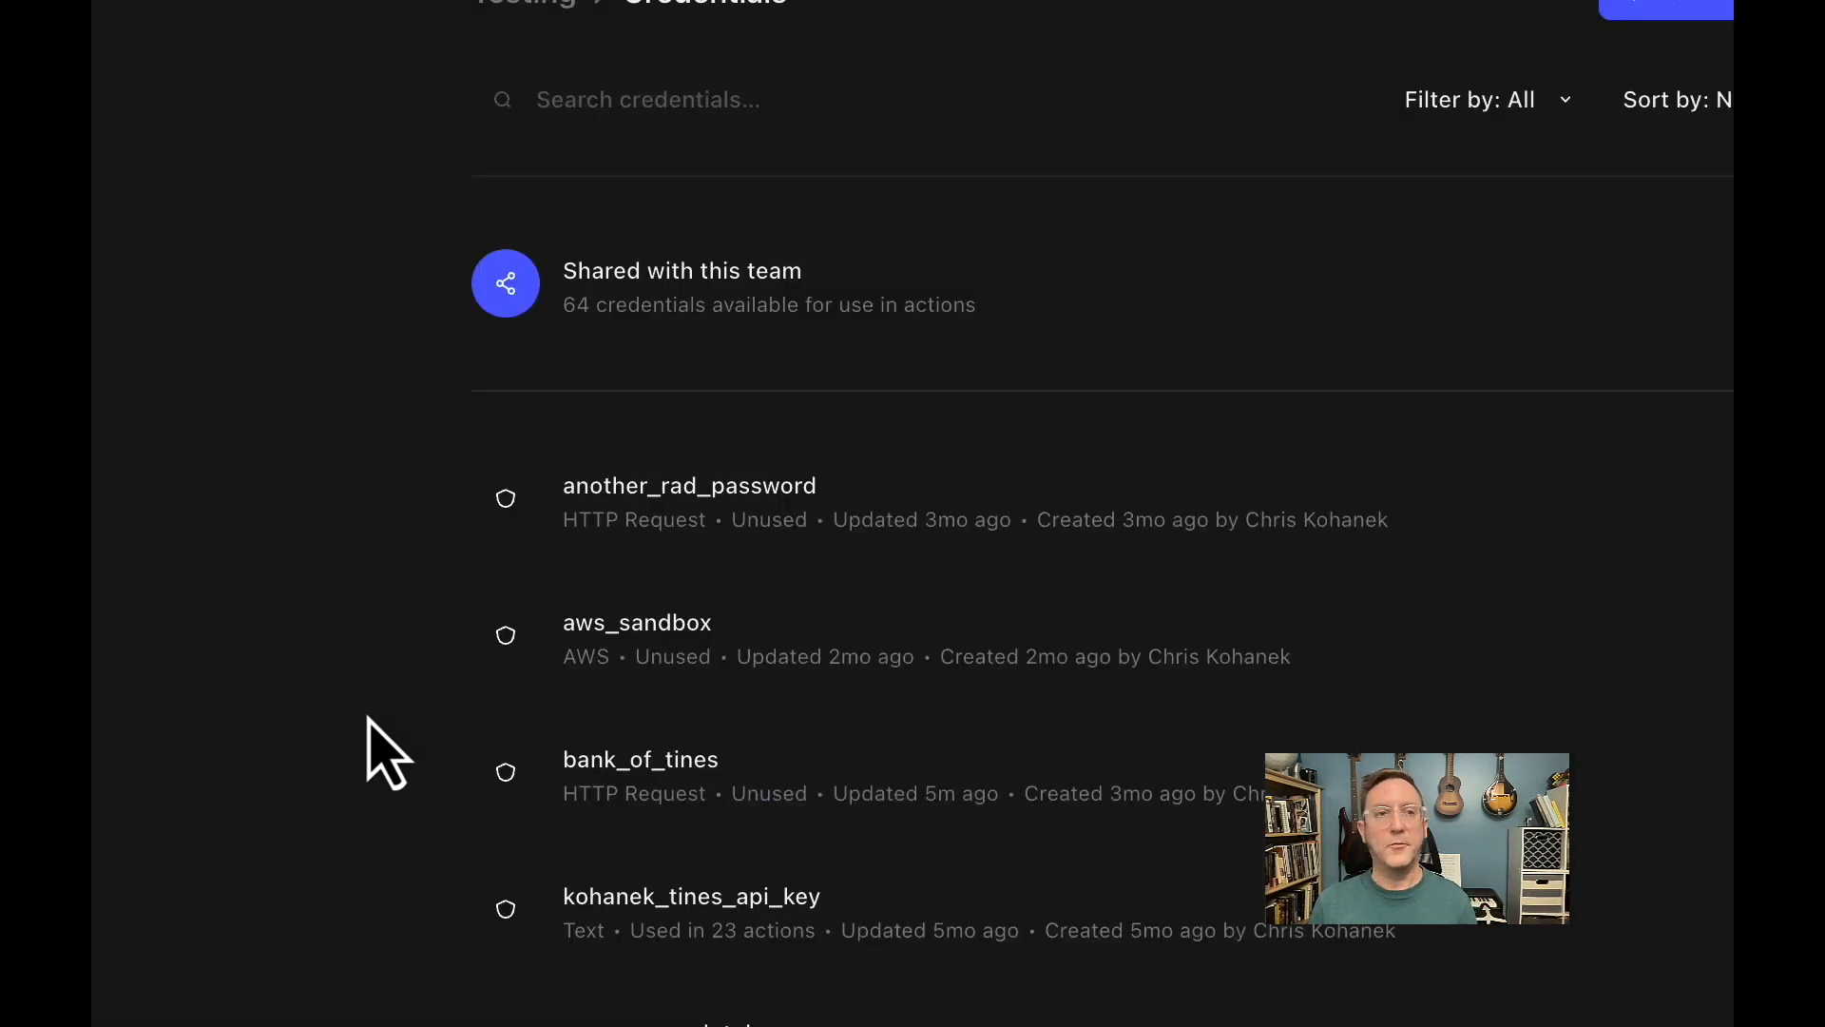
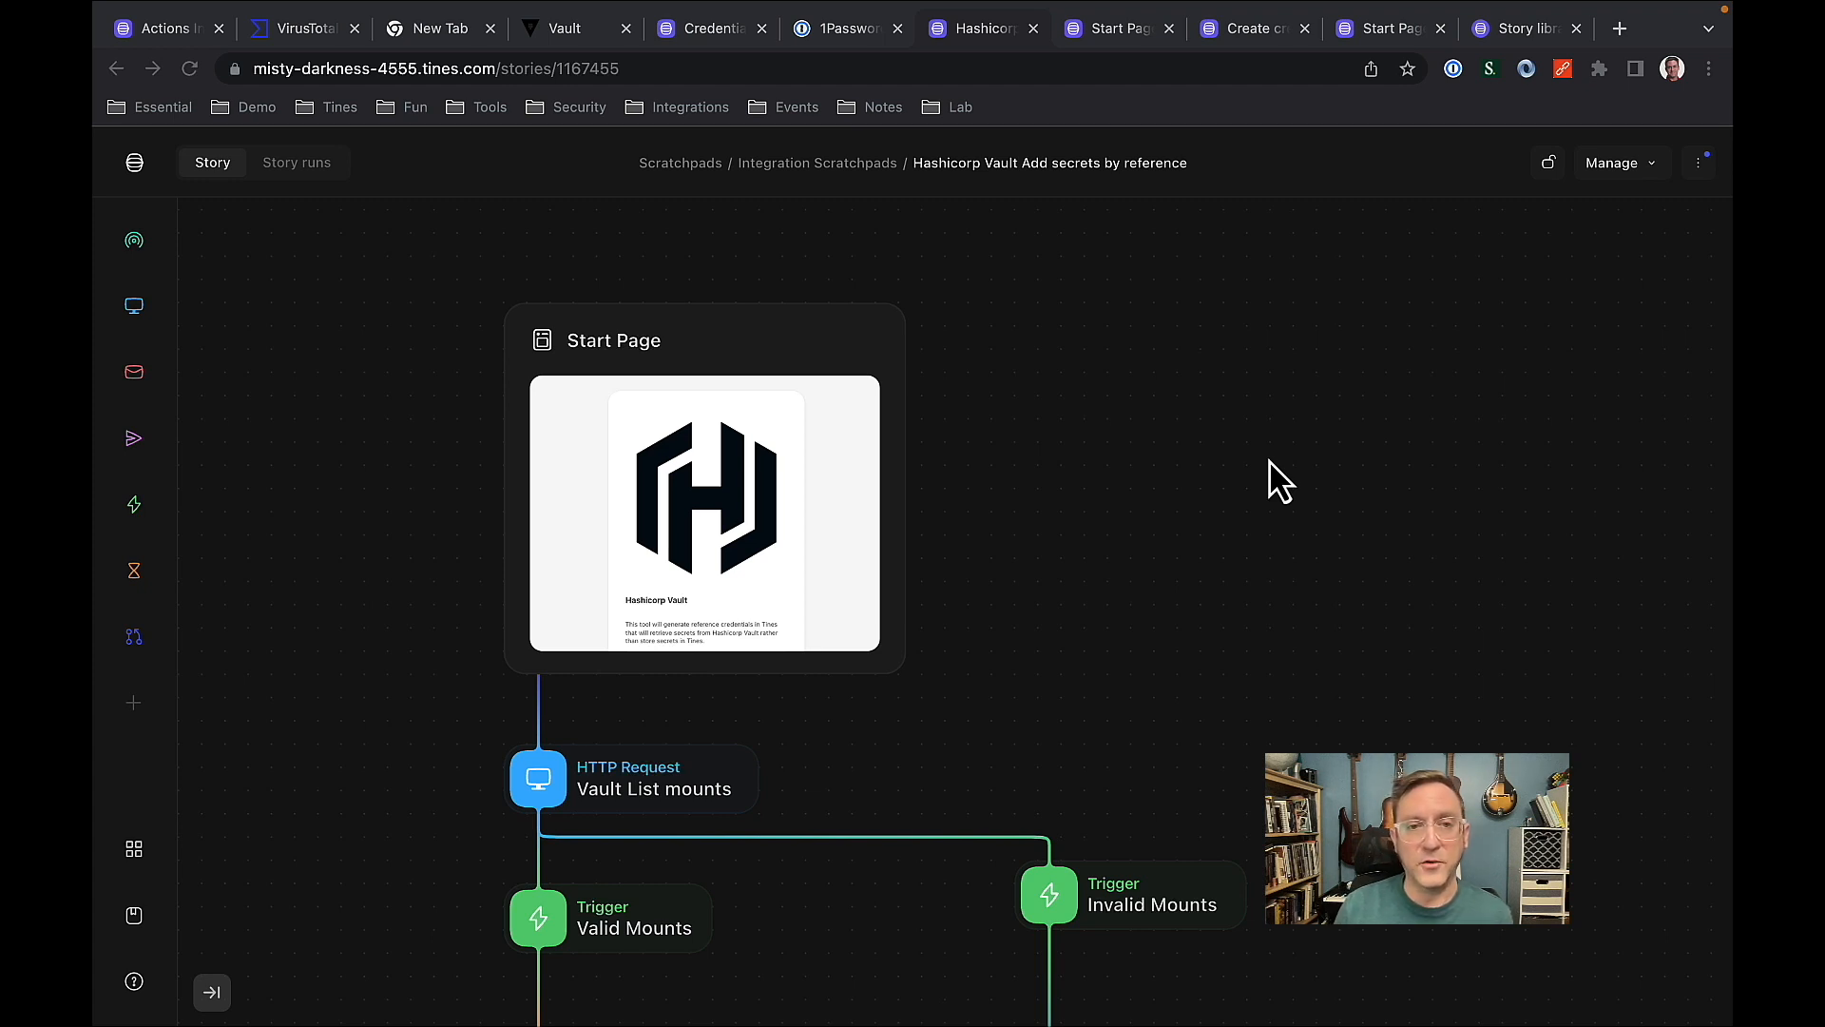
Examine the Hashicorp Vault story's flow from the Start Page through mount and secret selection to the credential creation result branches.
scroll(1226, 577, "down", 5)
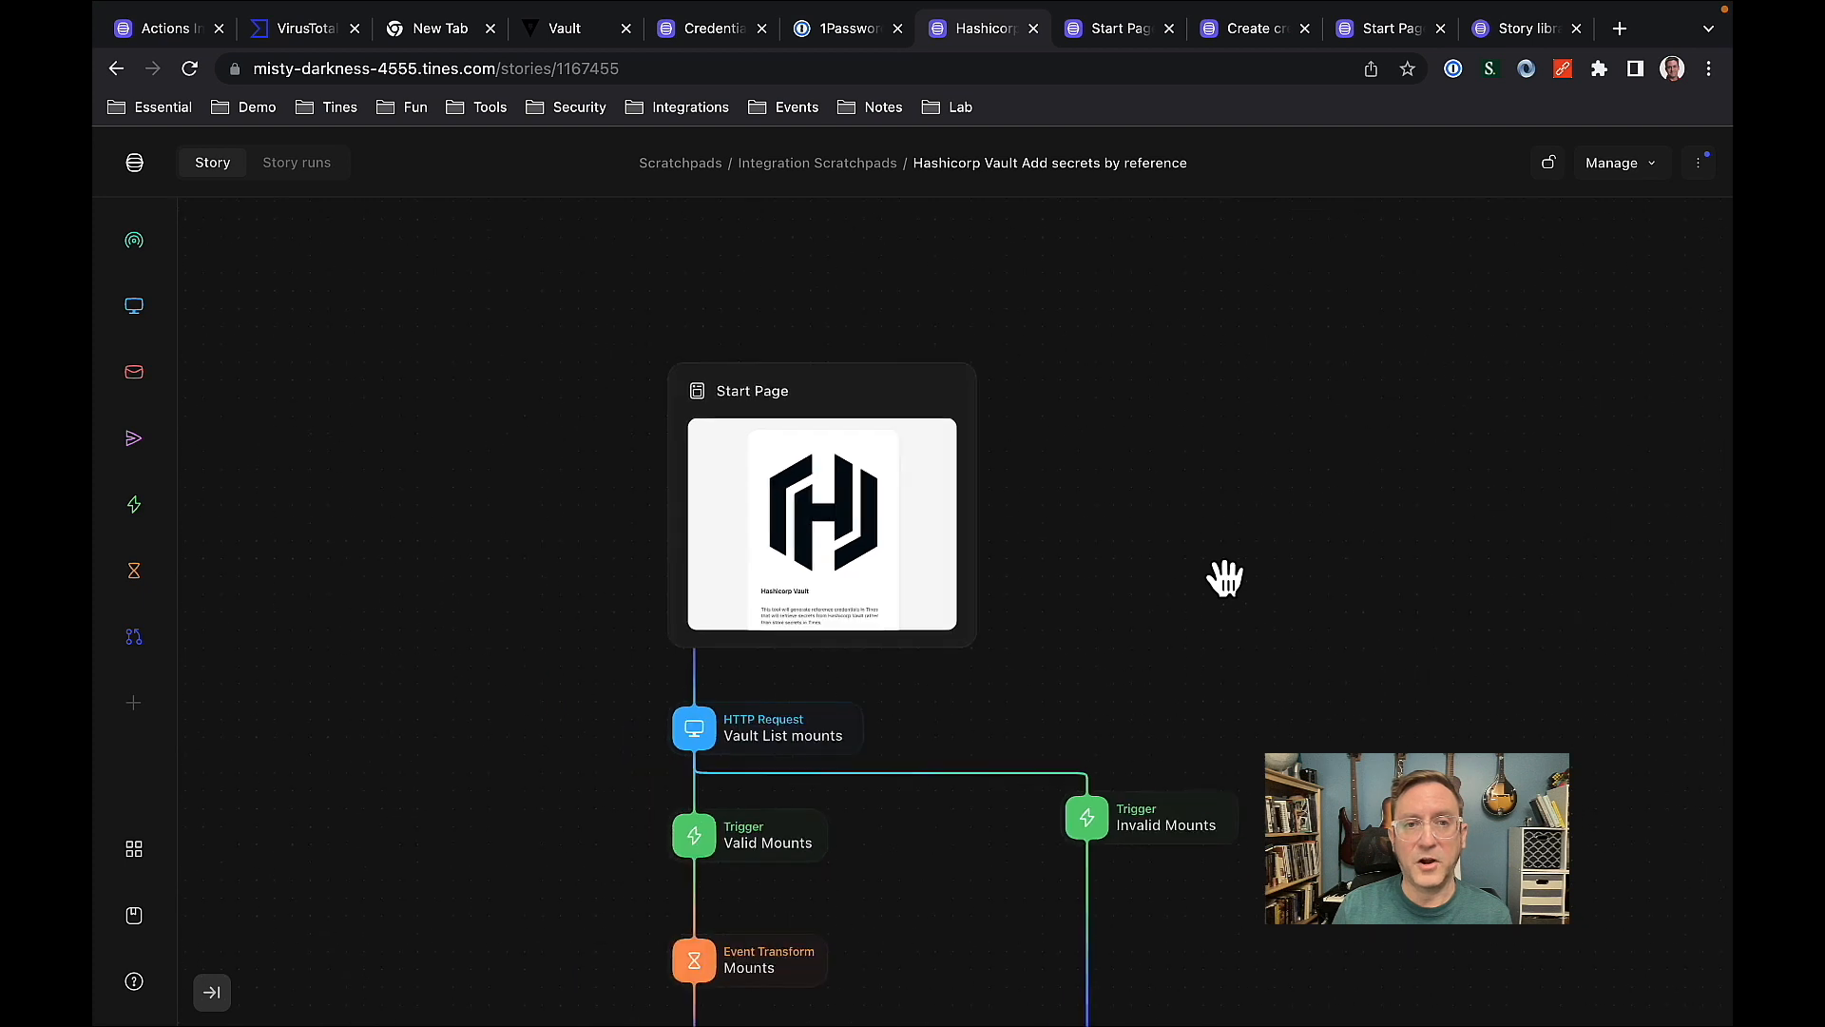
left_click_drag(1235, 635, 1239, 448)
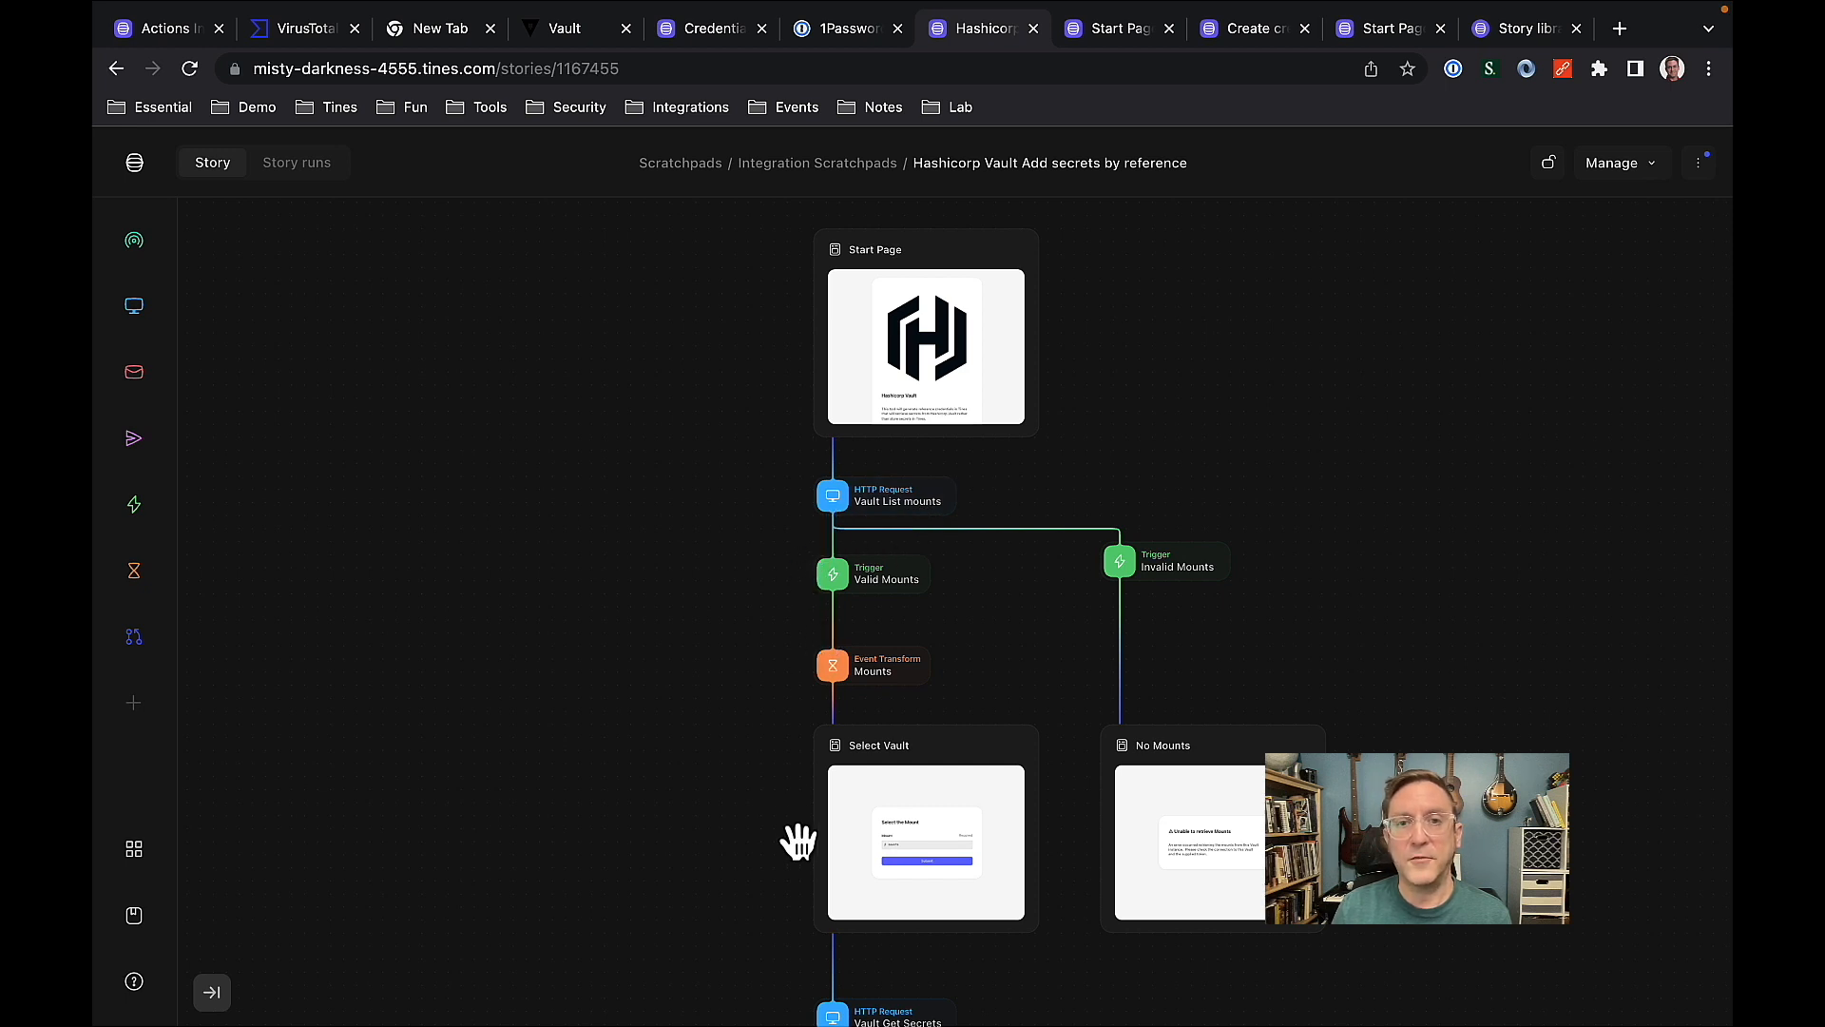
left_click_drag(796, 835, 783, 558)
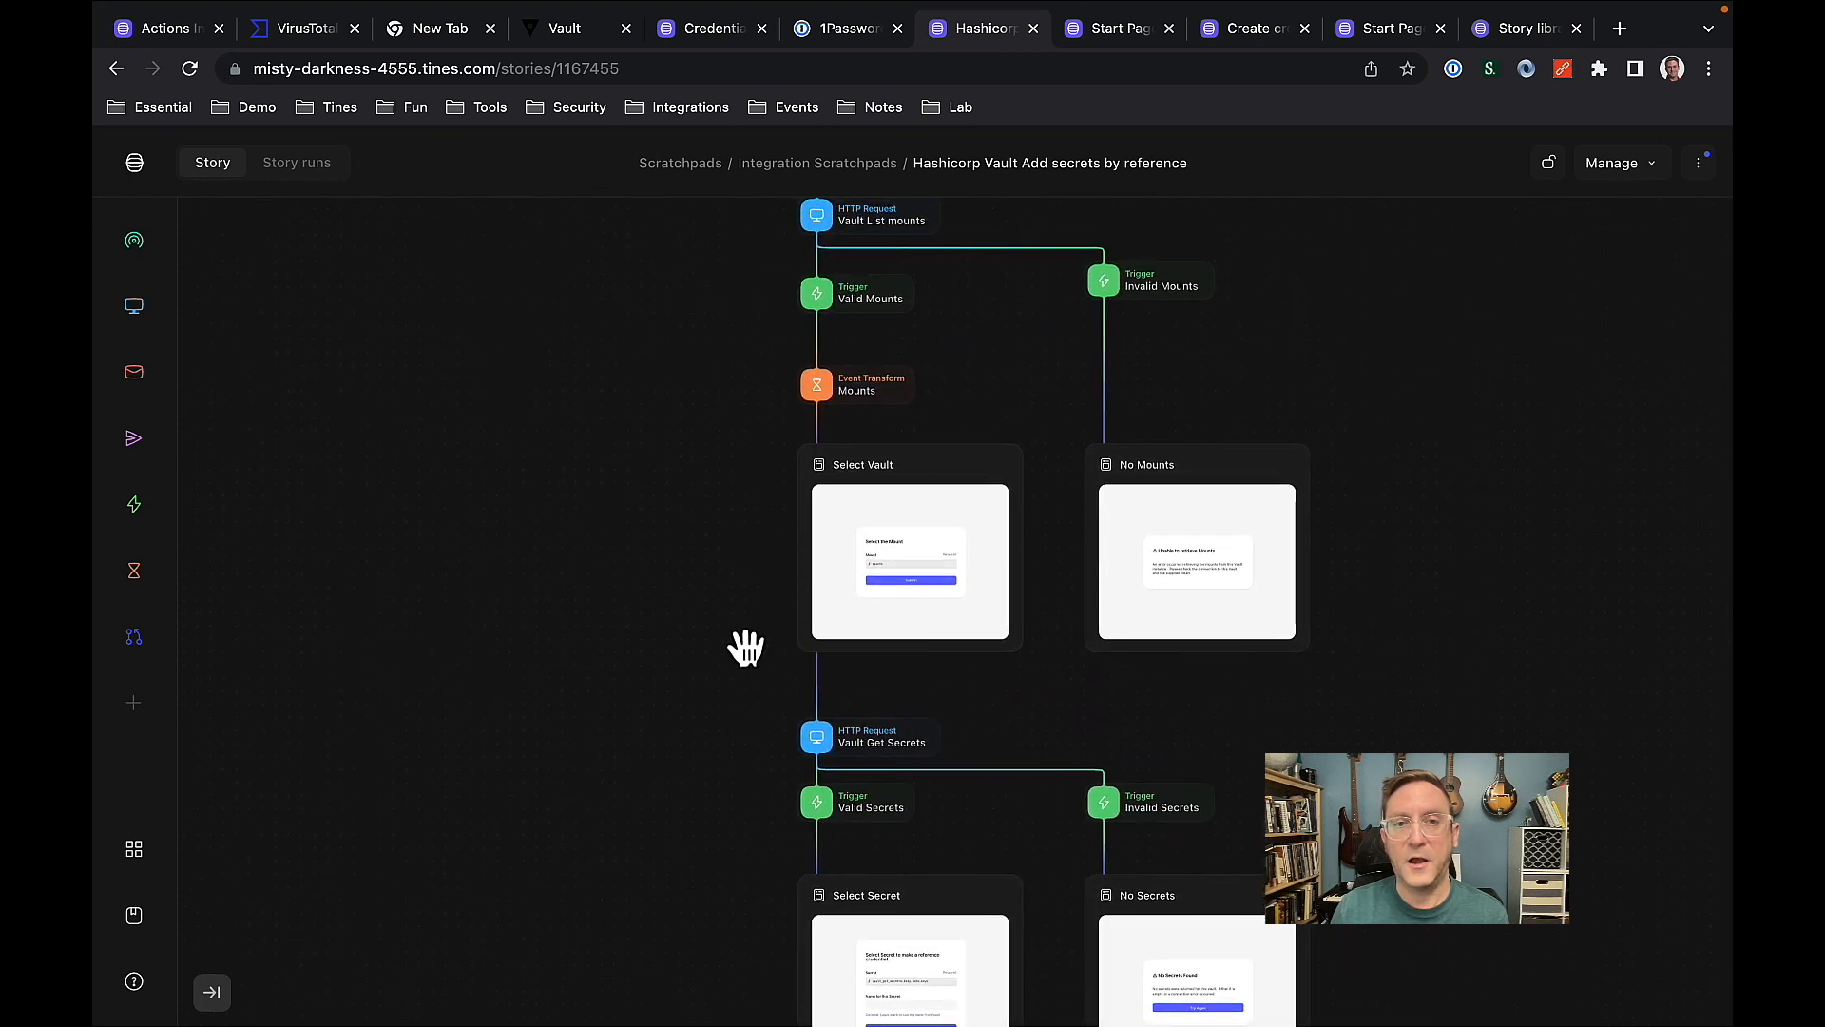
left_click_drag(738, 827, 742, 359)
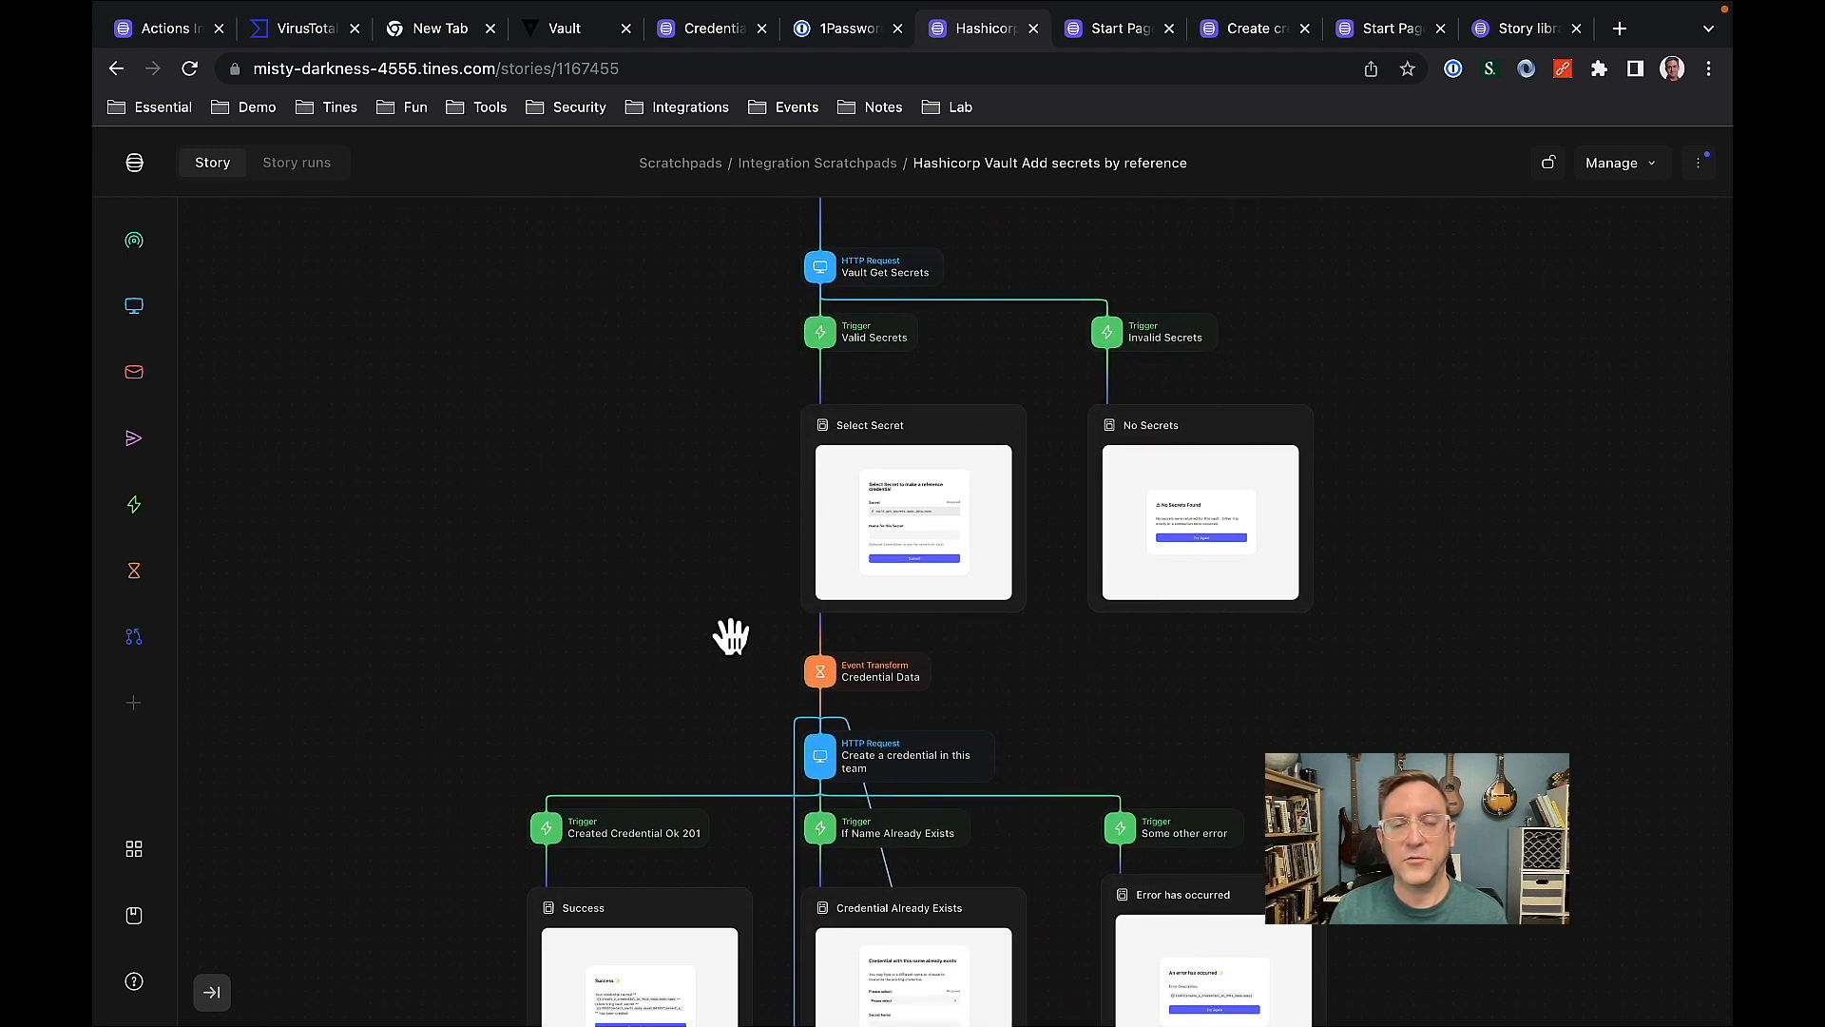
scroll(732, 635, "up", 5)
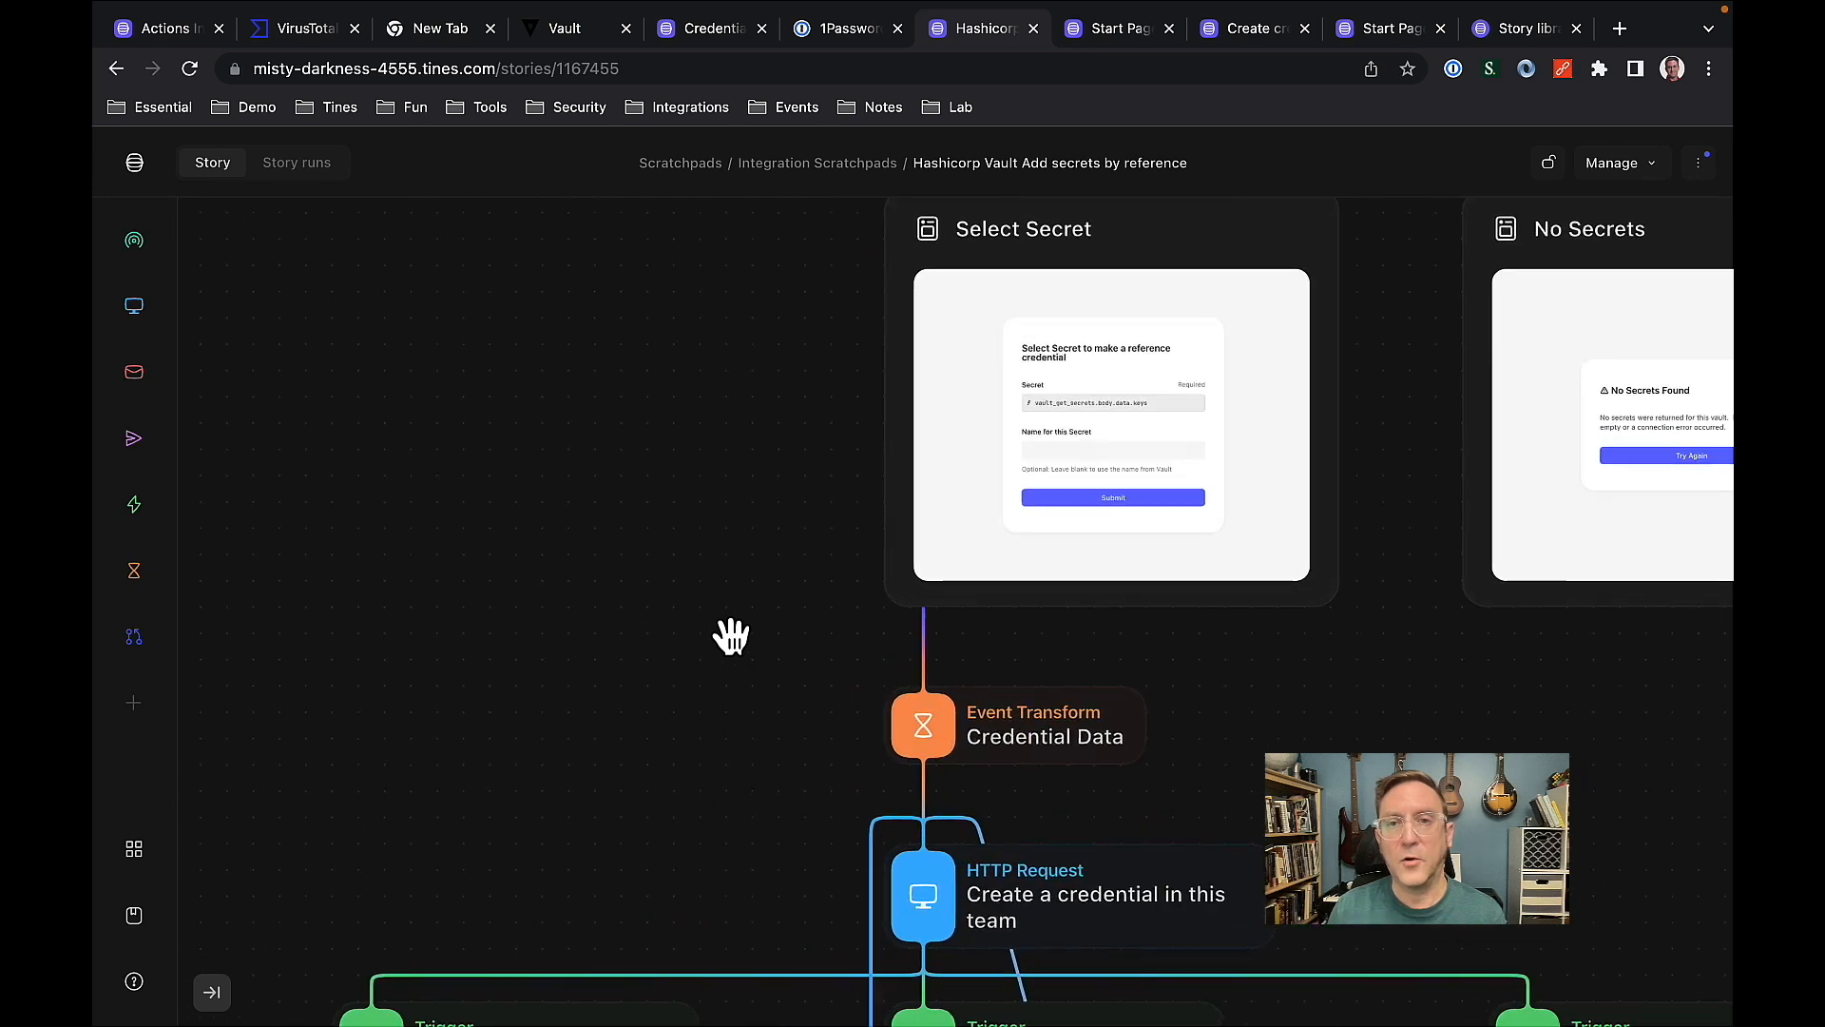
left_click_drag(750, 632, 607, 743)
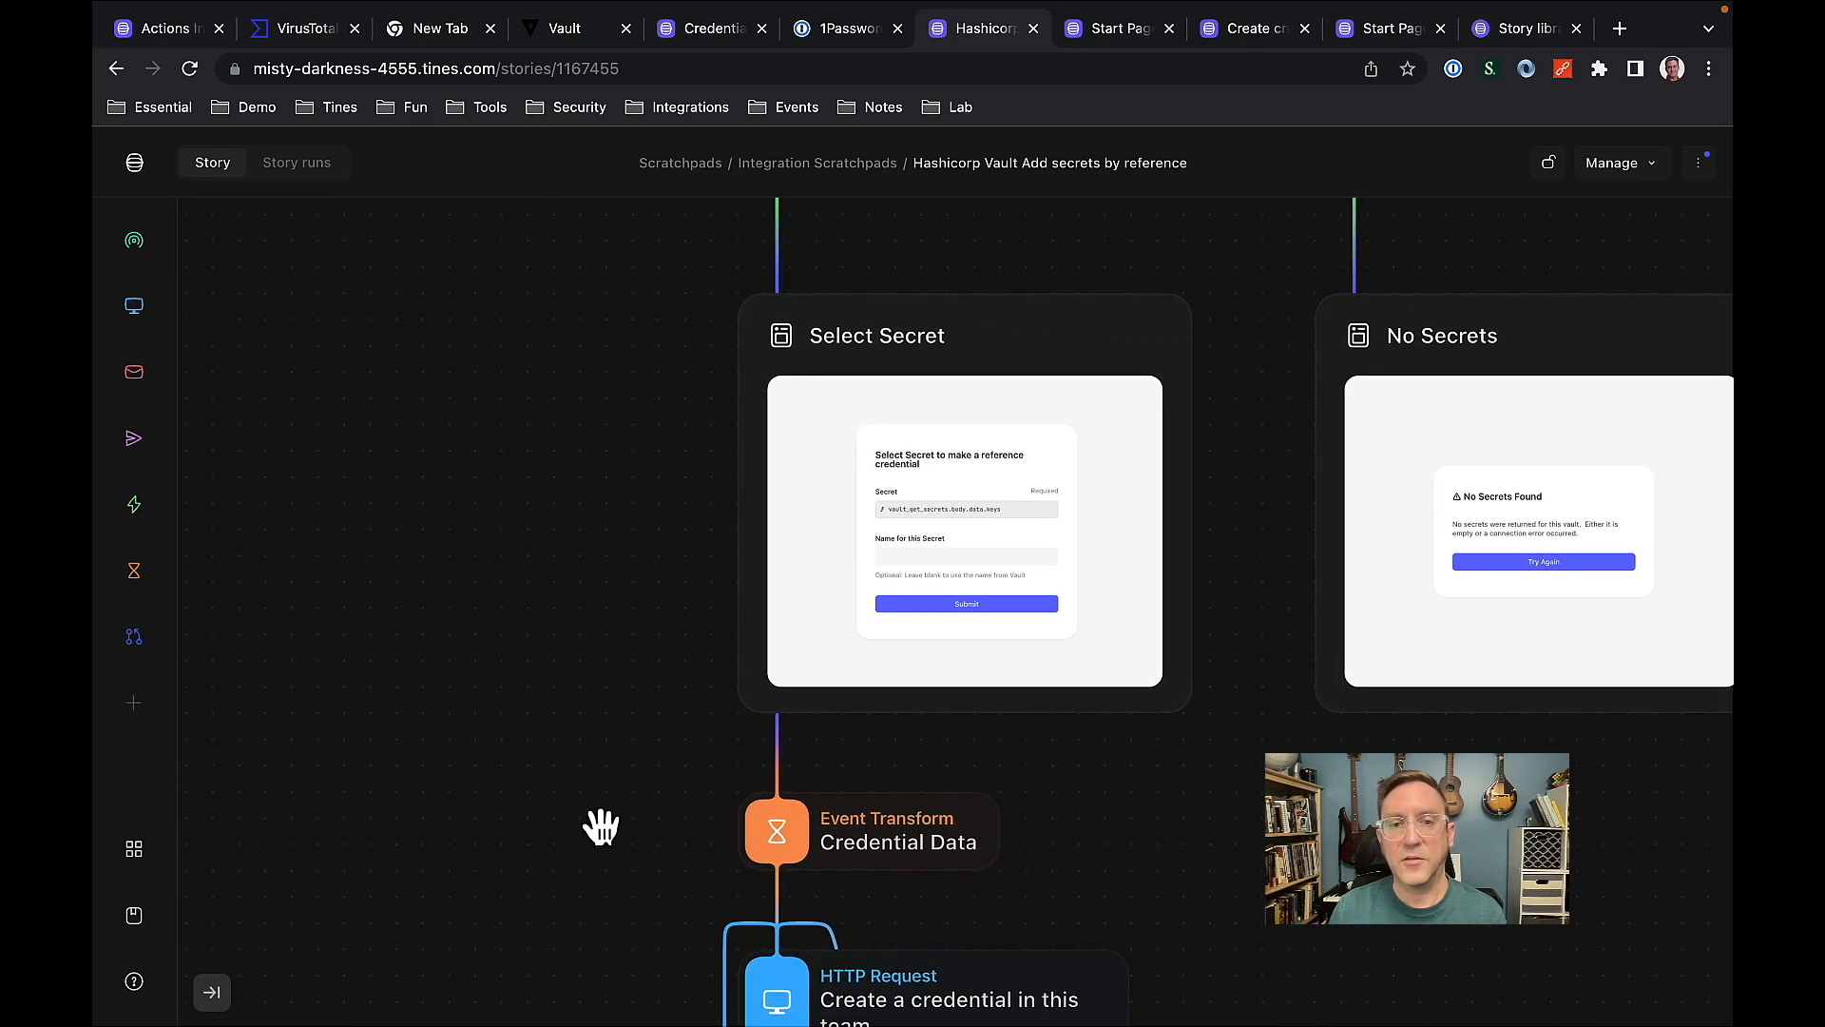
left_click_drag(599, 855, 590, 424)
left_click_drag(619, 583, 619, 390)
left_click_drag(668, 595, 661, 383)
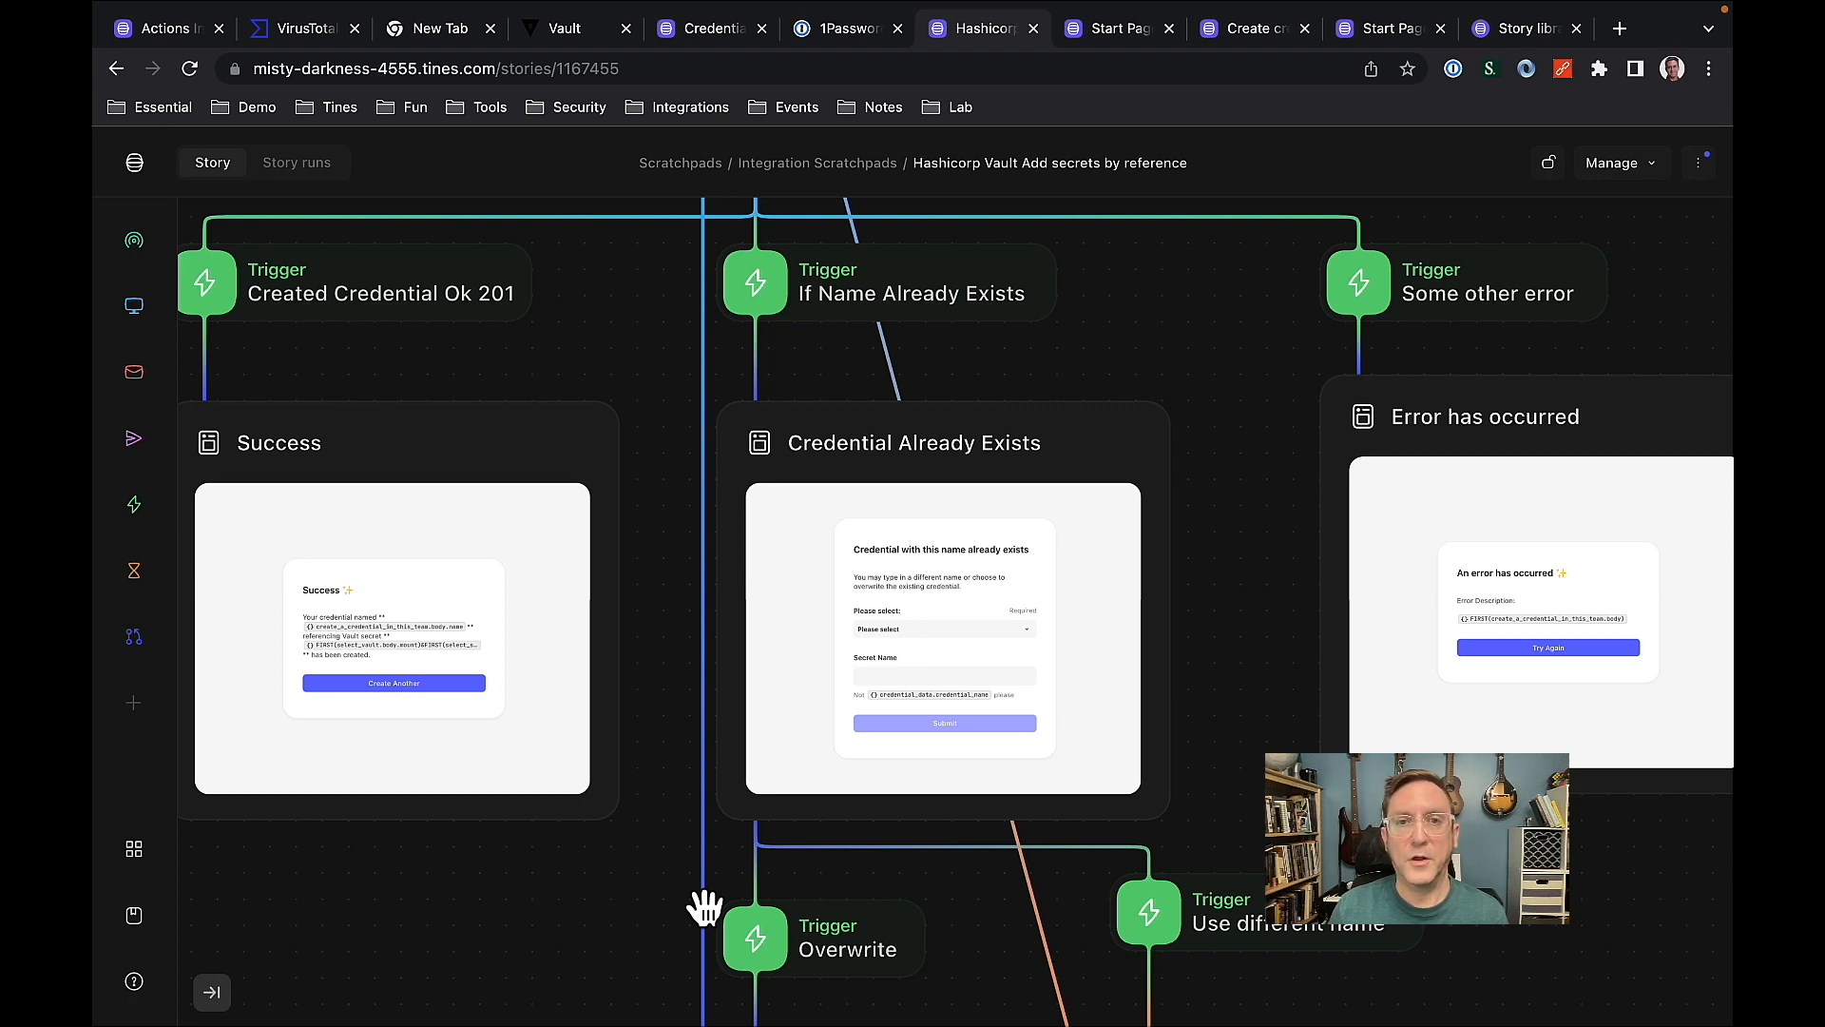
scroll(704, 908, "down", 3)
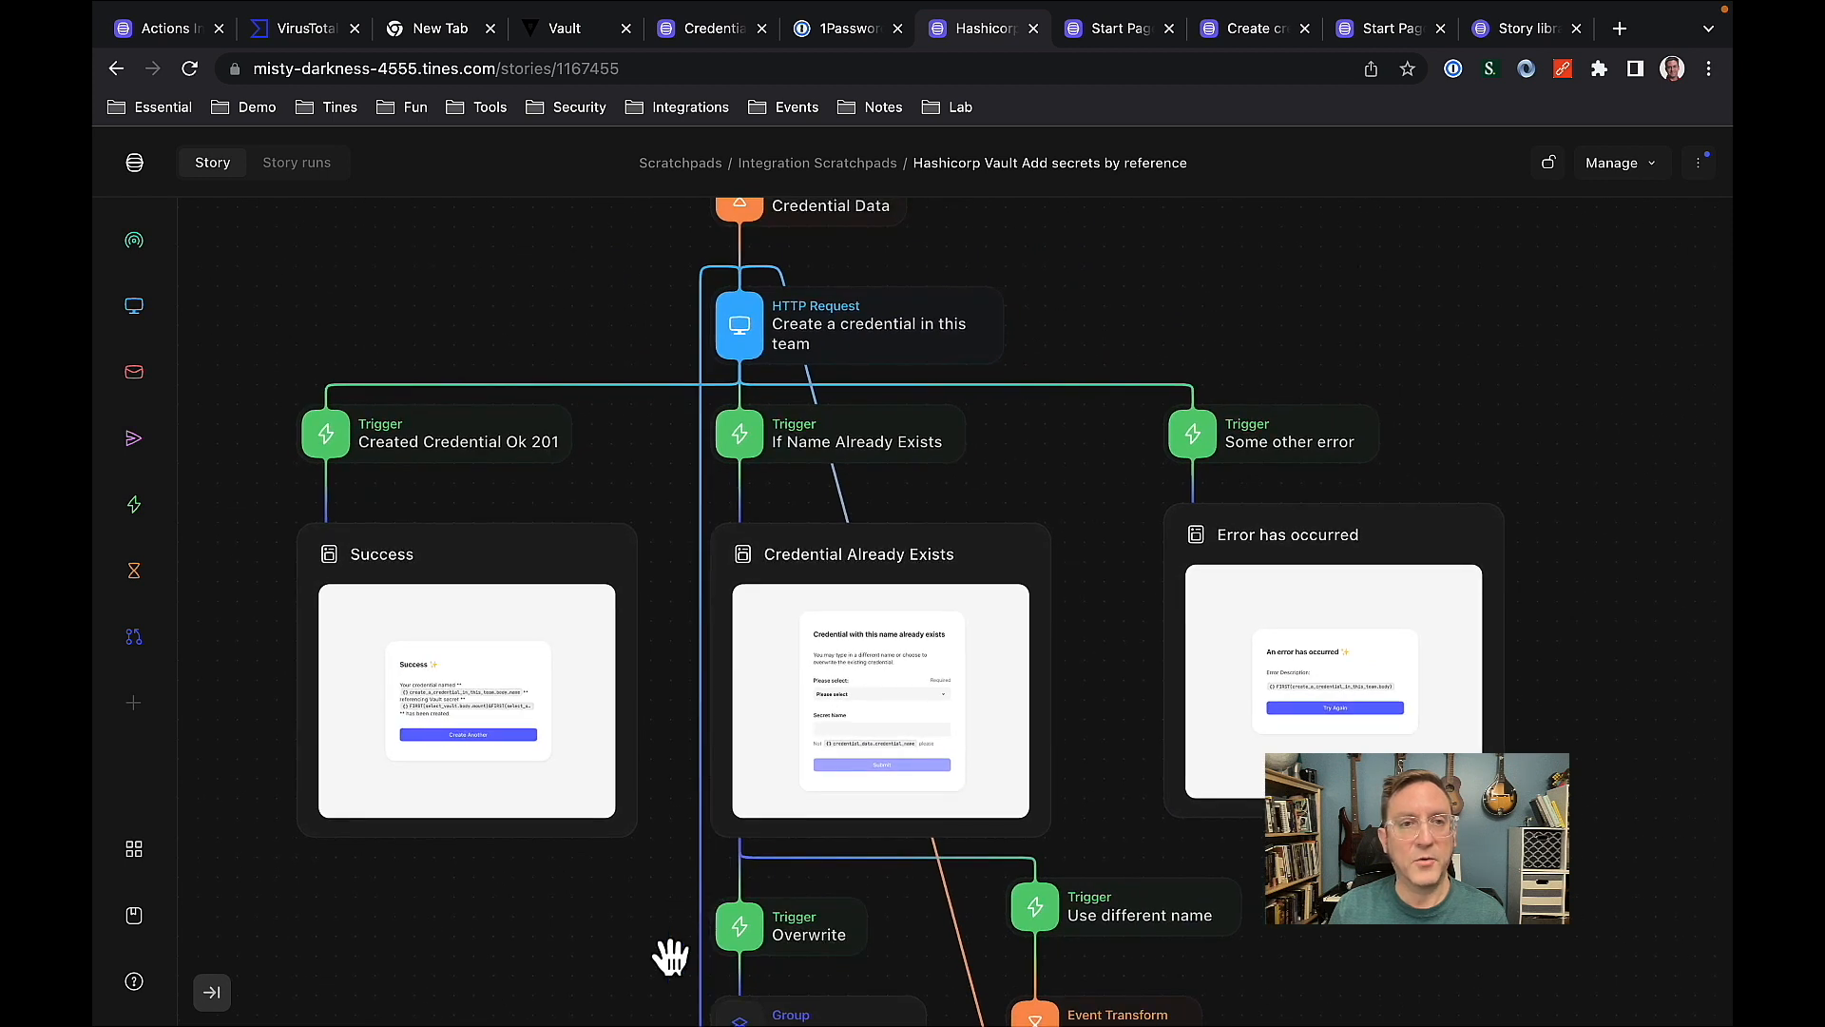
left_click_drag(670, 956, 672, 915)
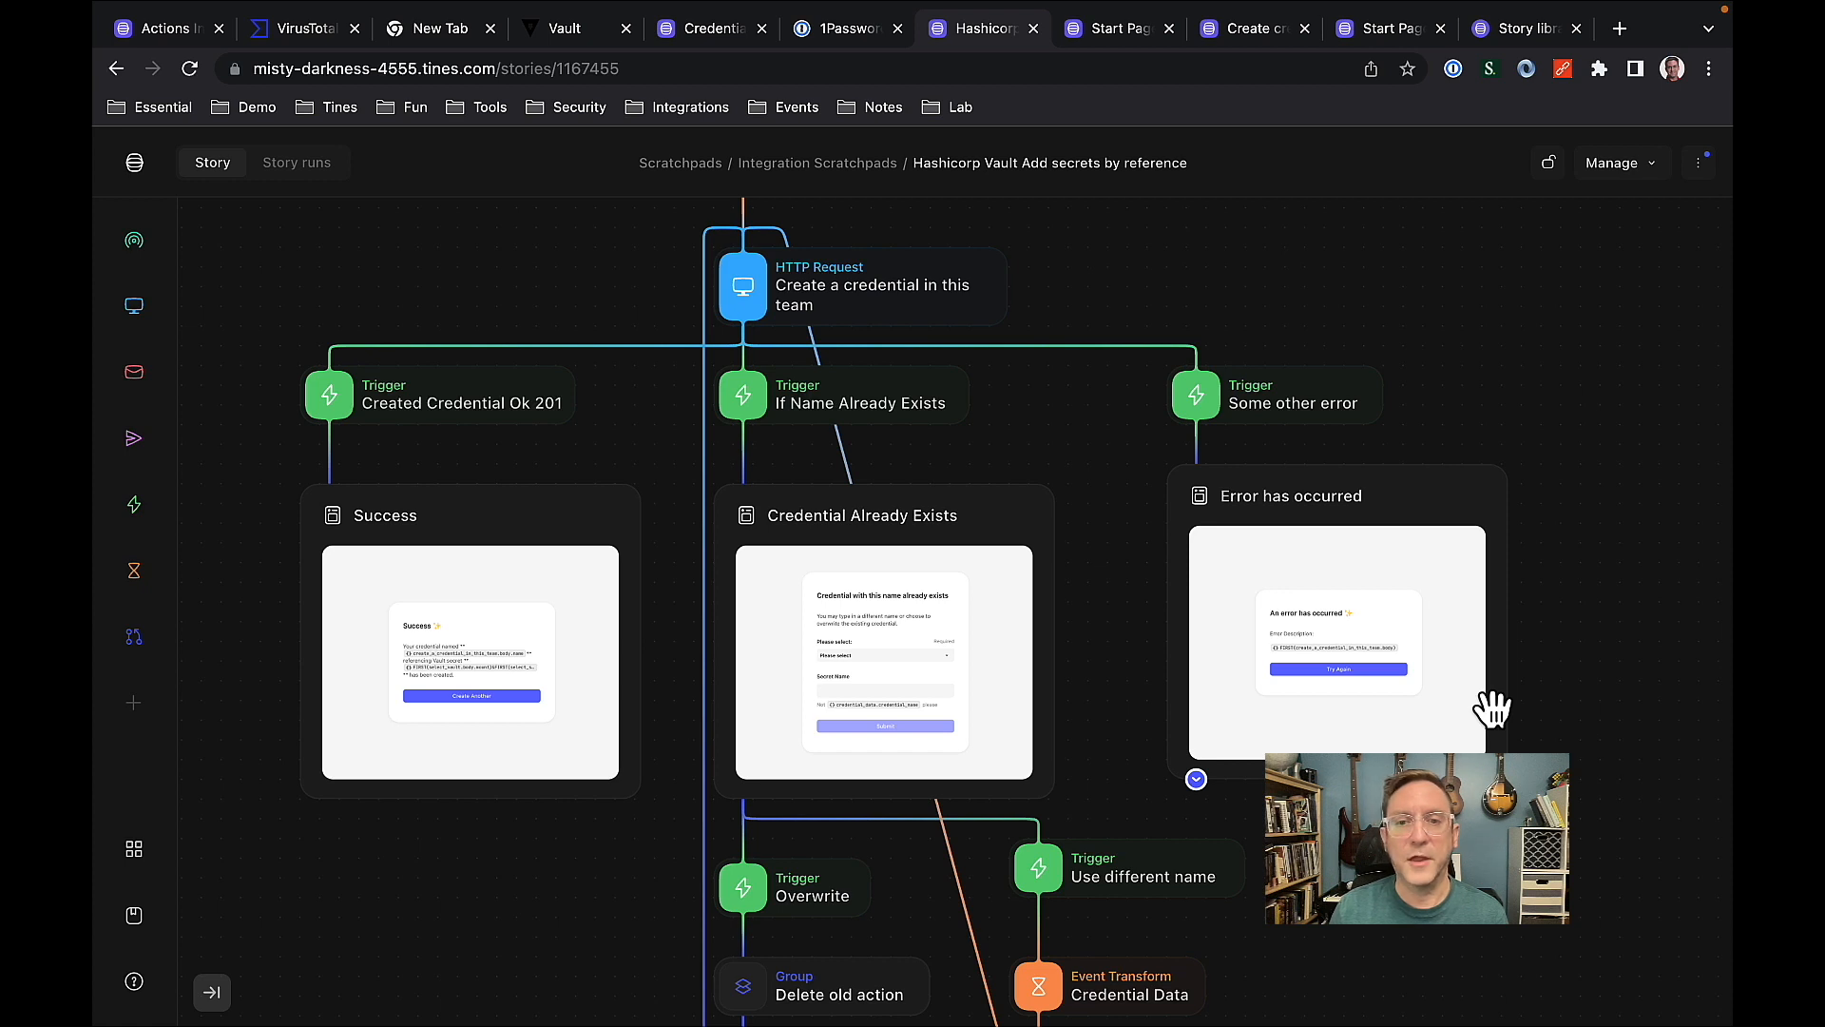
Start the Hashicorp Vault reference credential tool on its Start Page and submit the first mount in the list.
left_click(1089, 36)
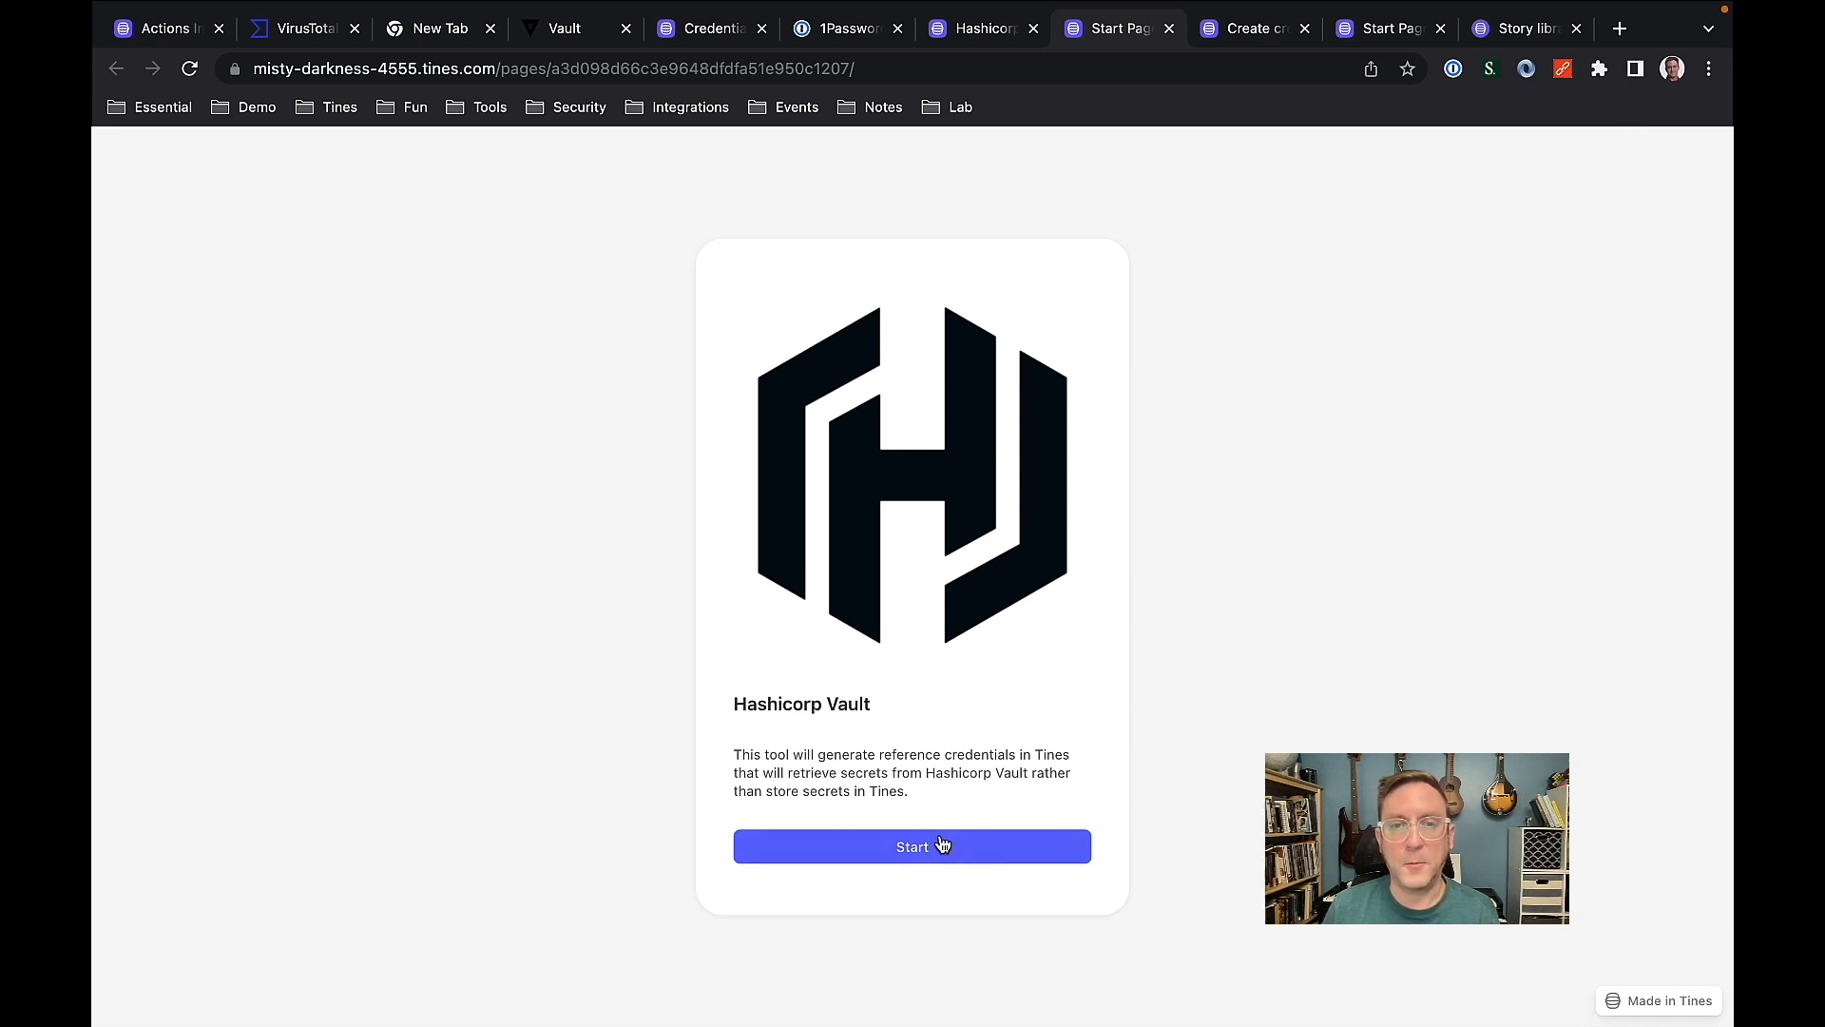
left_click(933, 849)
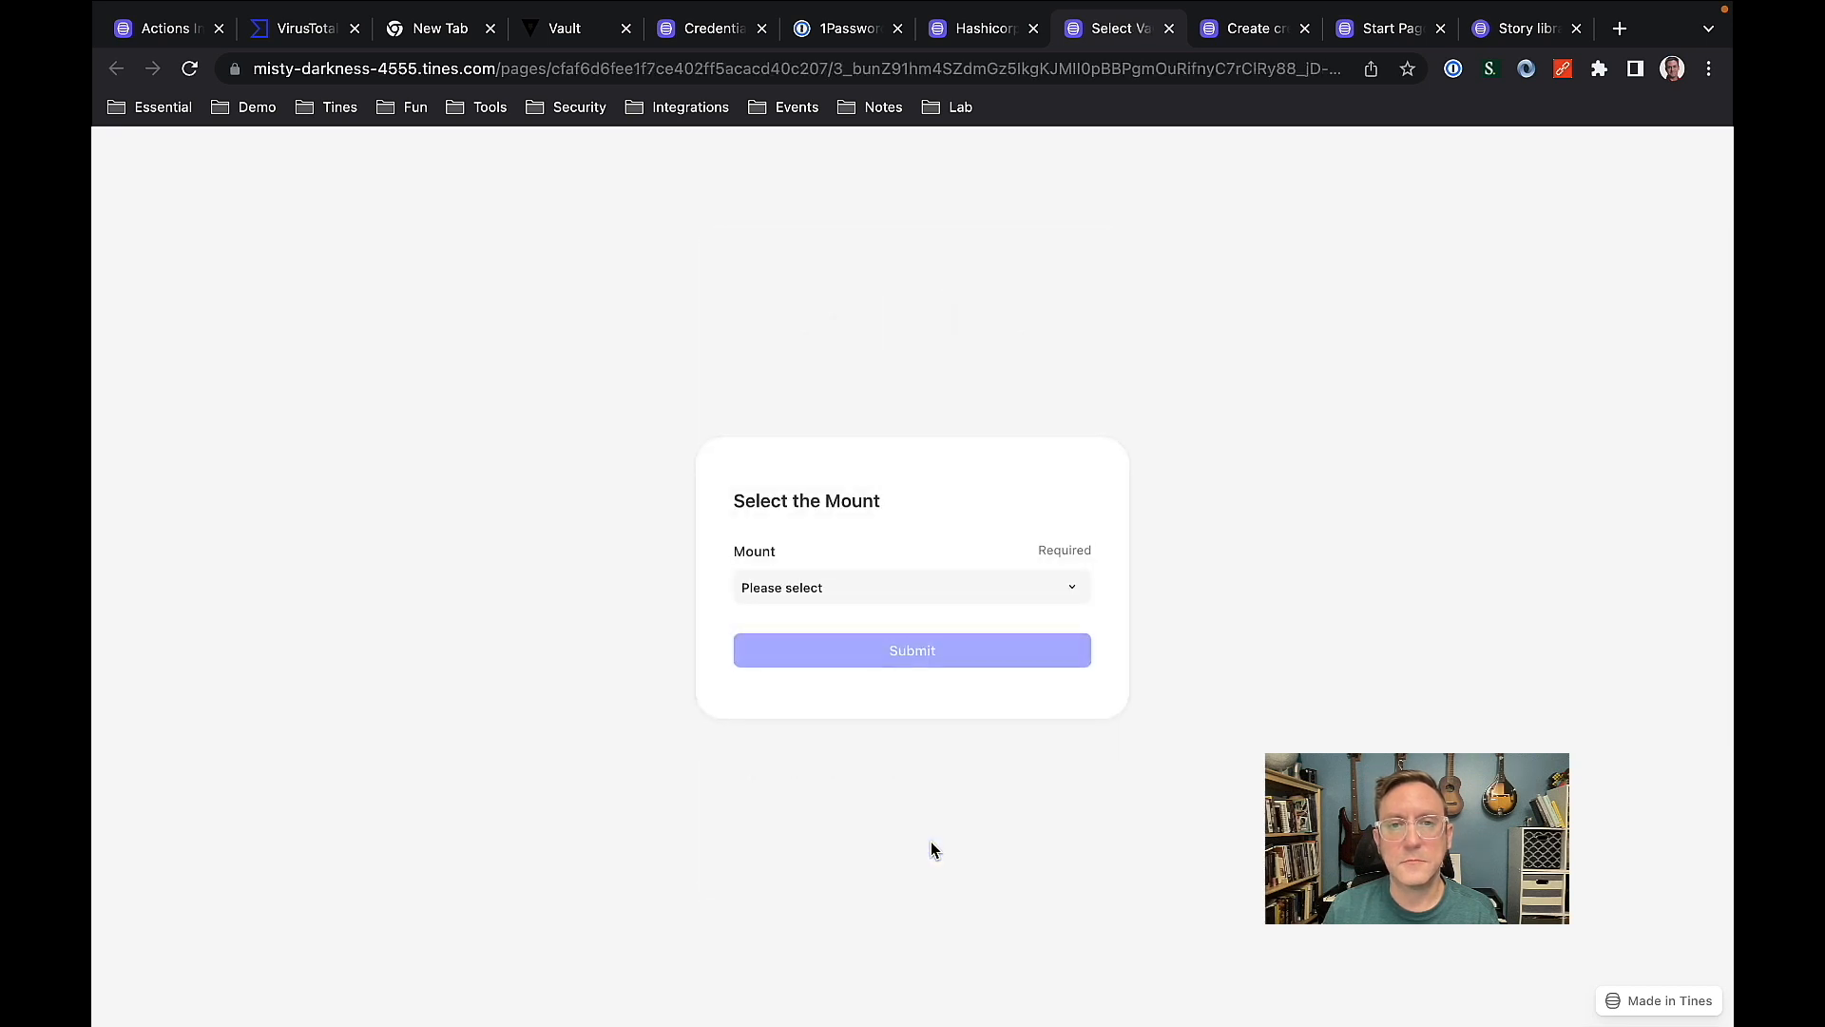
left_click(890, 589)
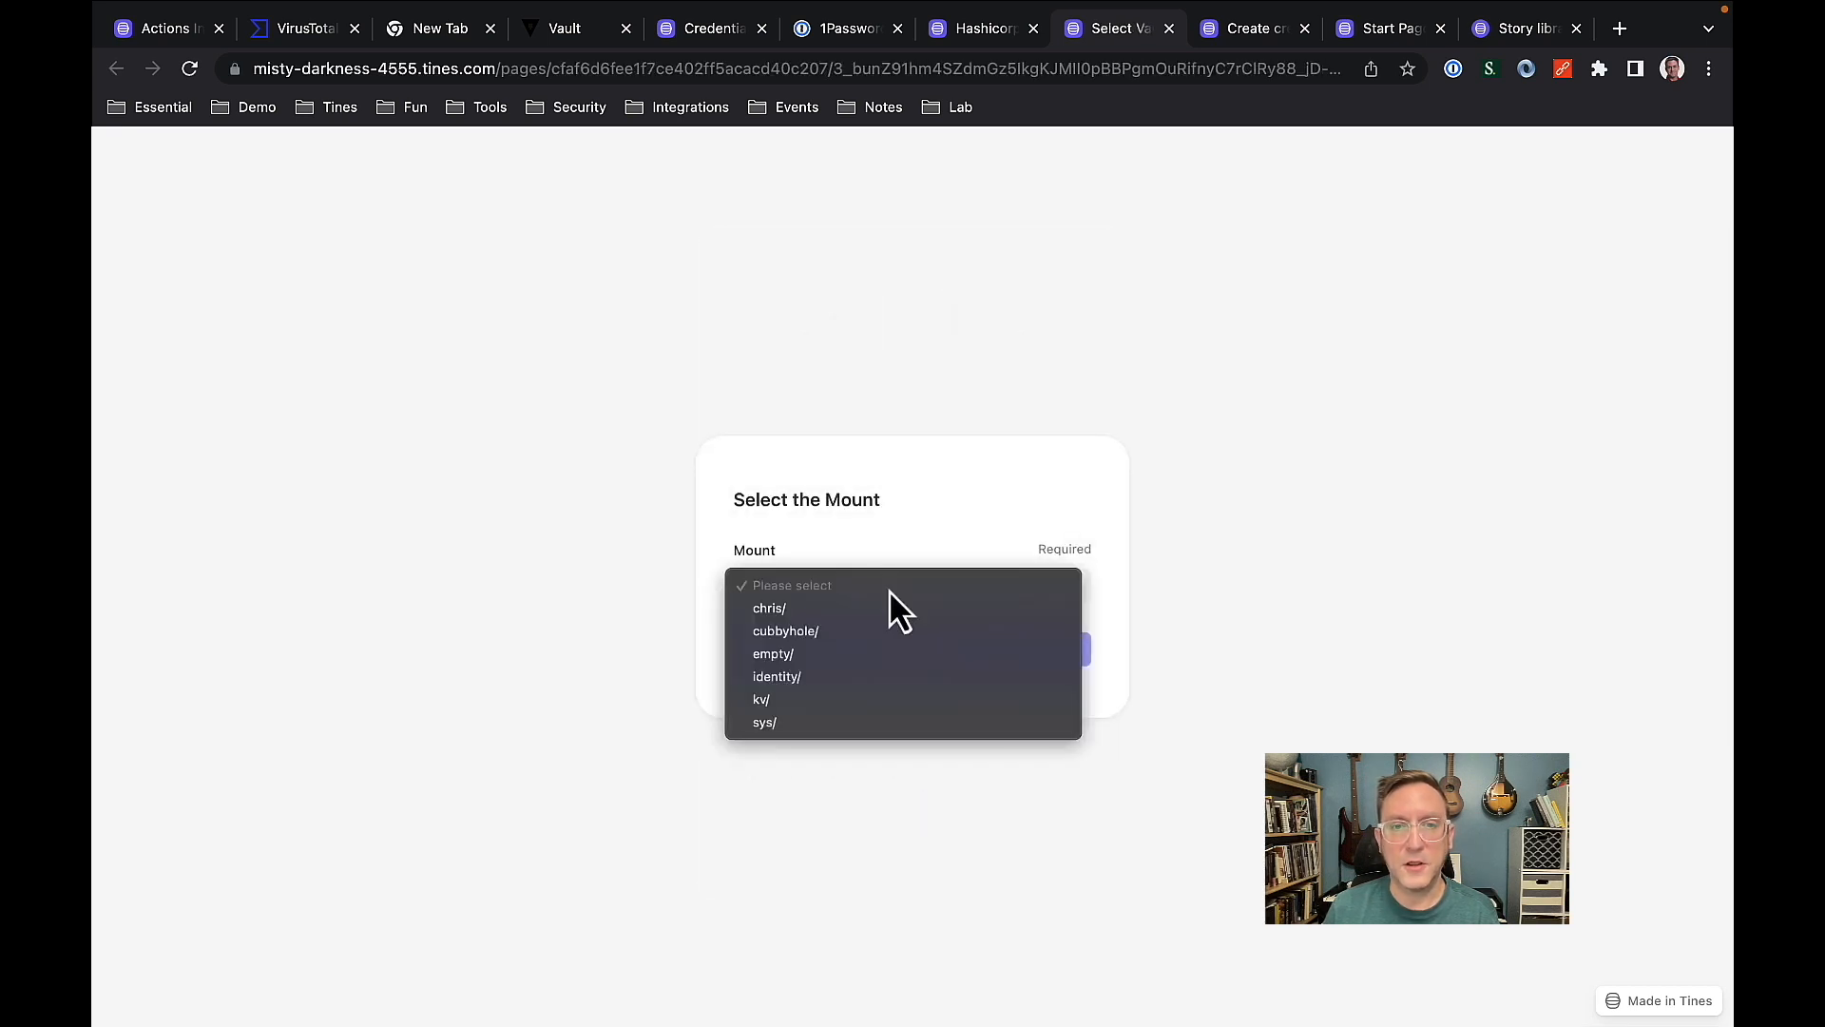
left_click(789, 608)
left_click(836, 647)
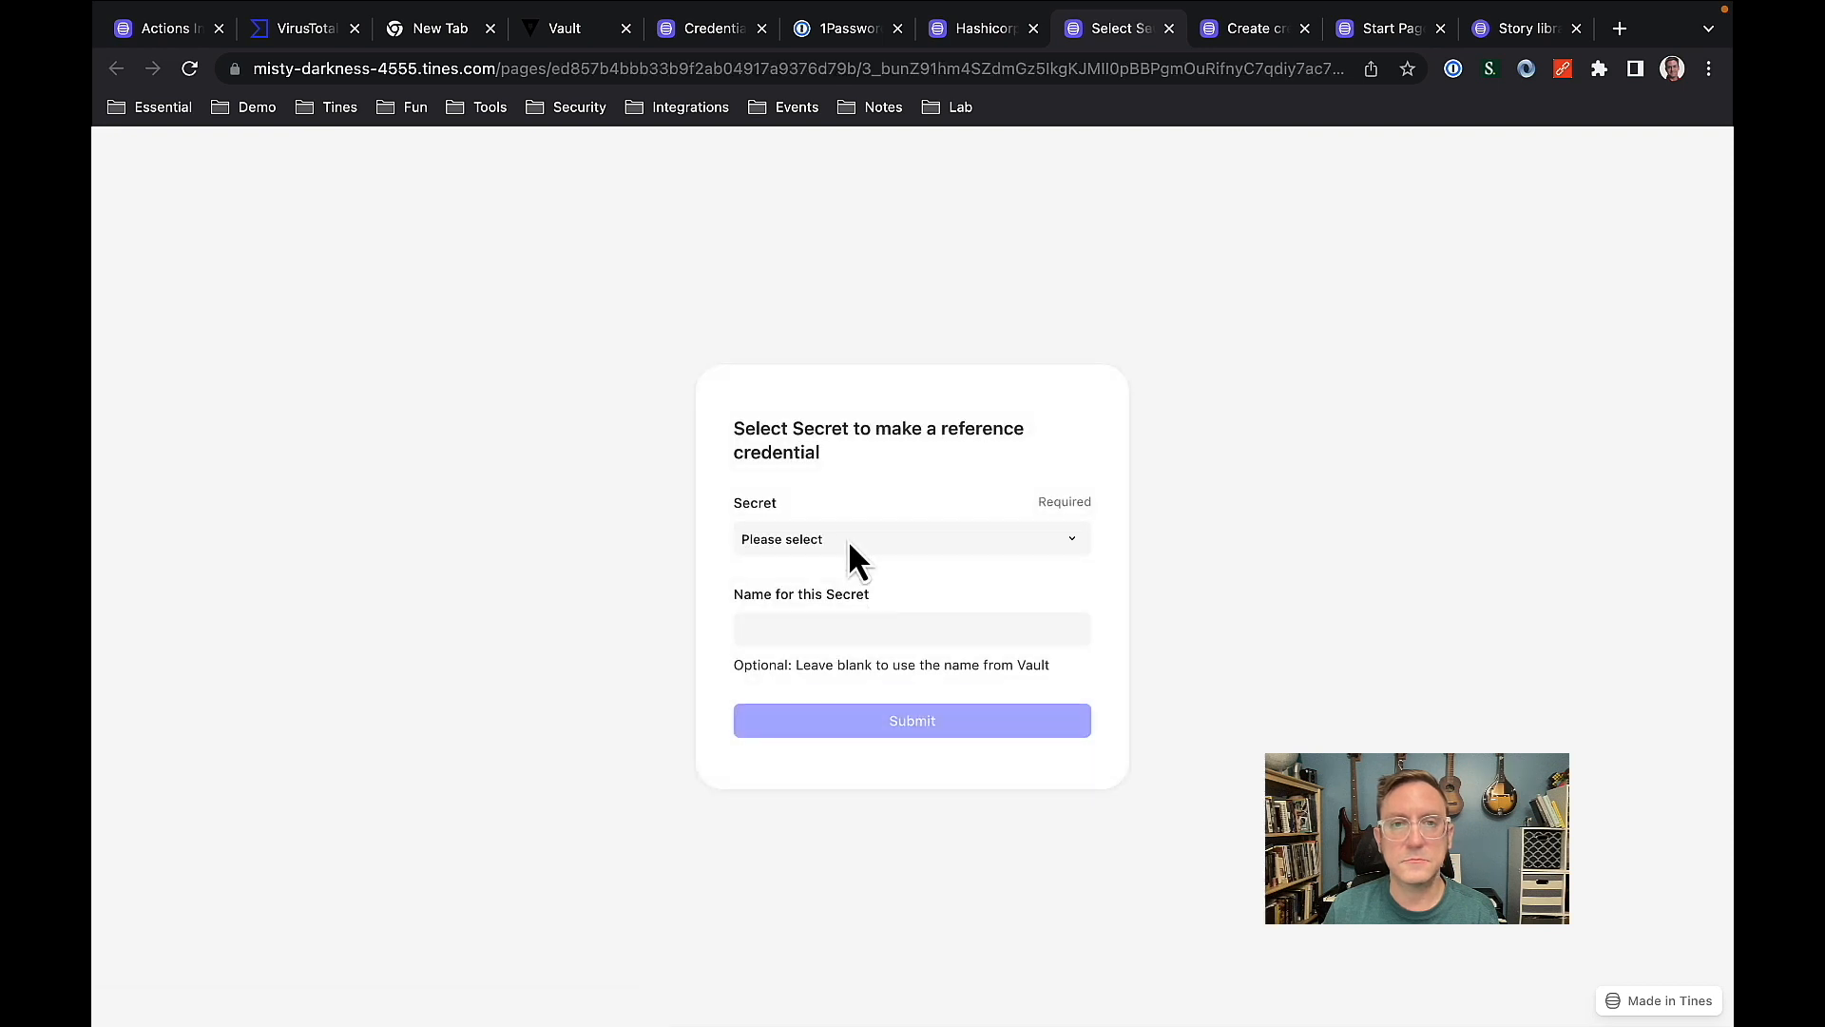
Submit testpw2 as the secret to reference, leaving its name blank to use the one from Vault.
left_click(847, 539)
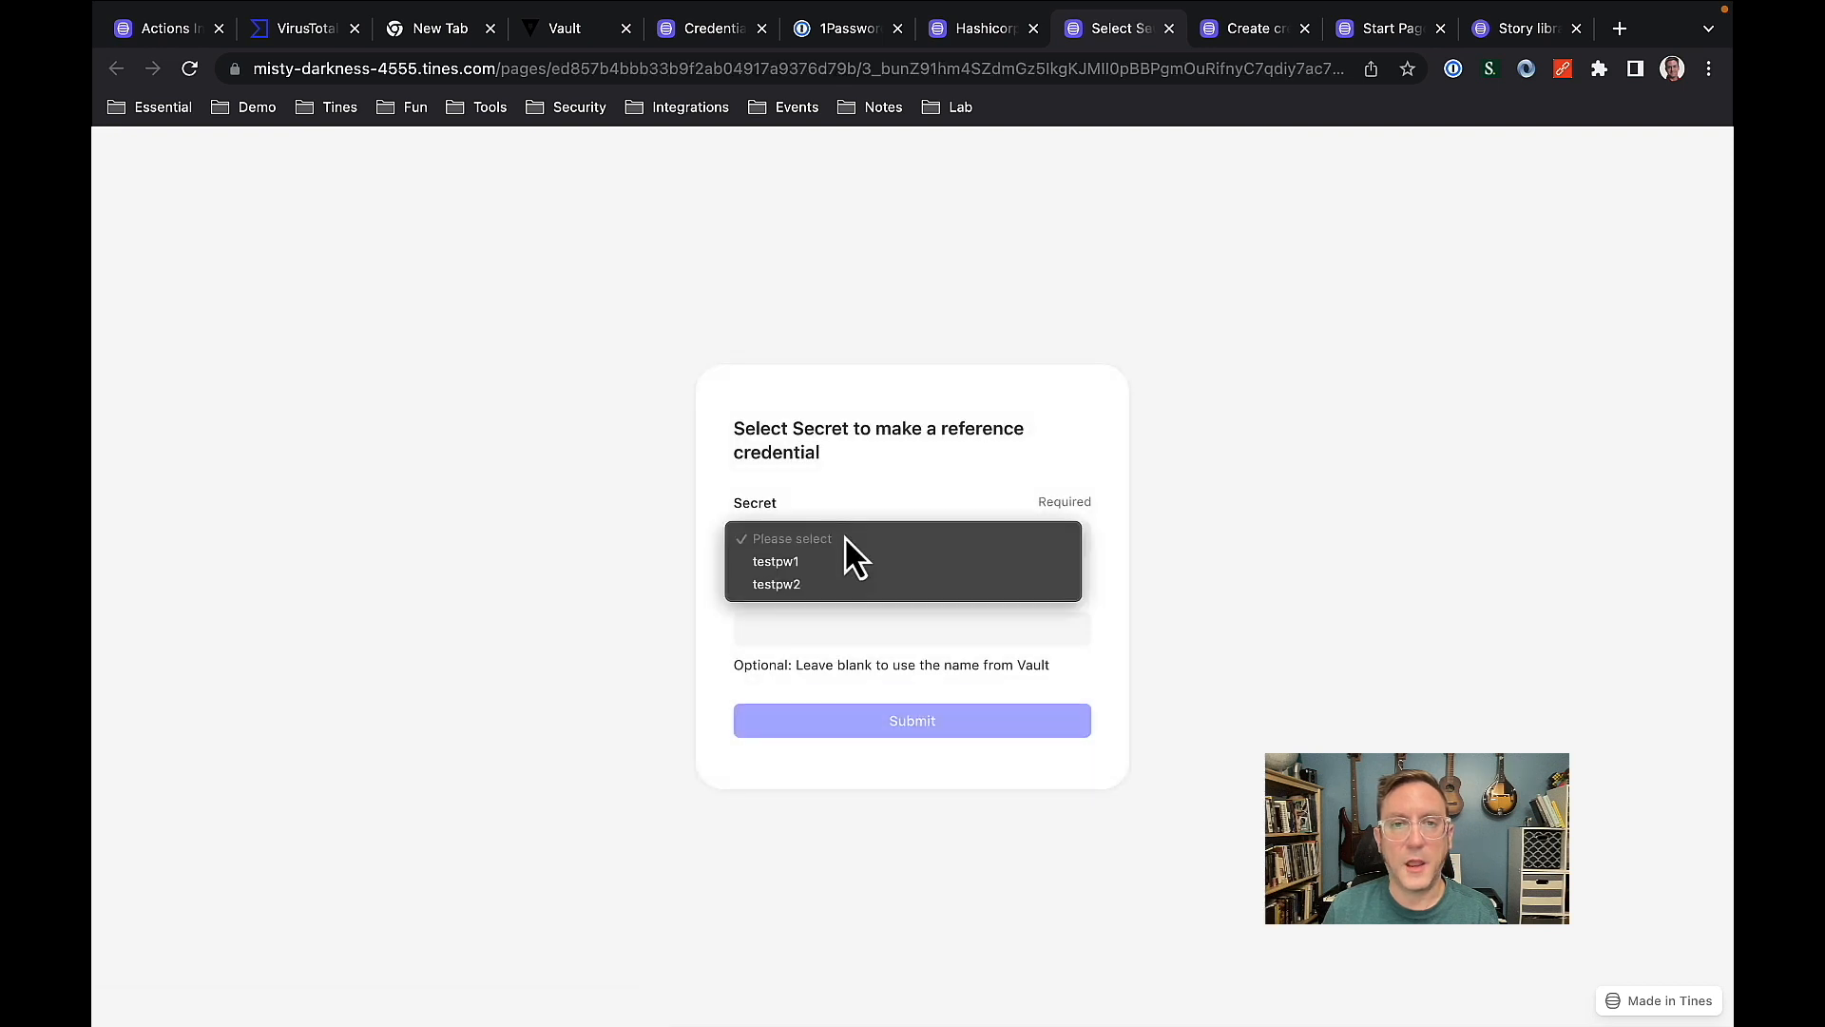
left_click(791, 585)
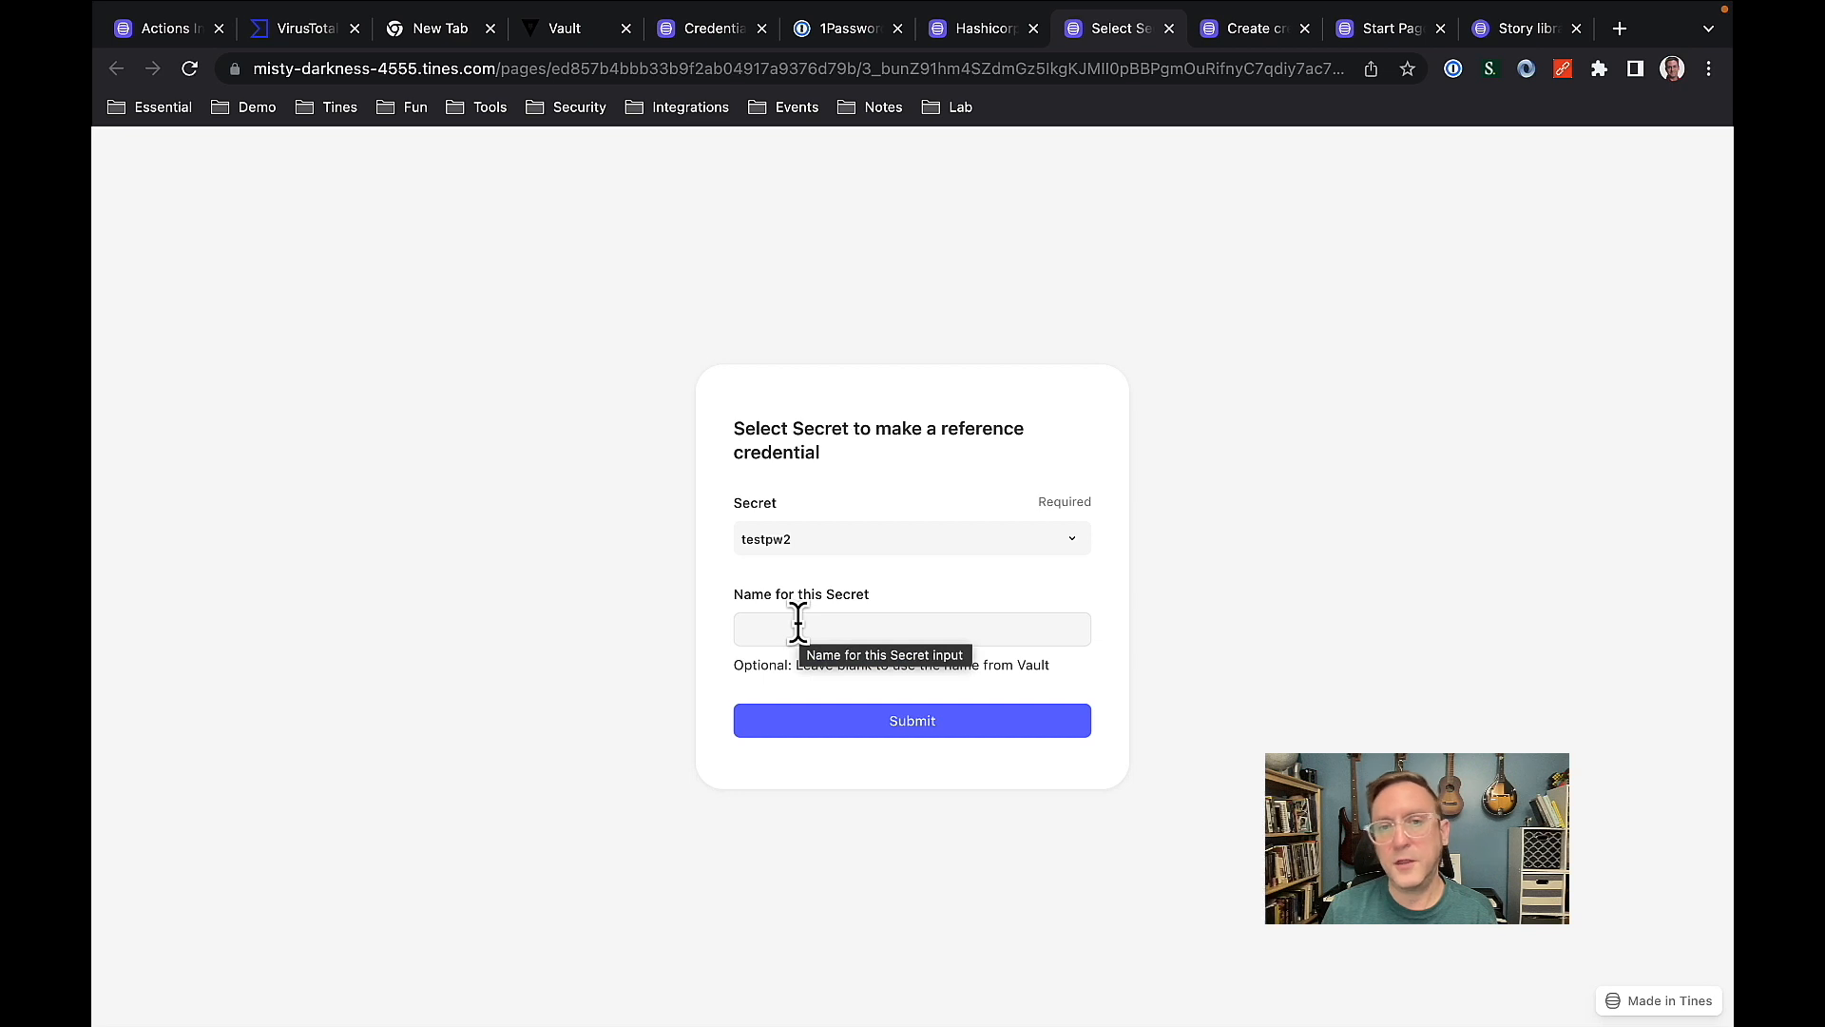
left_click(863, 728)
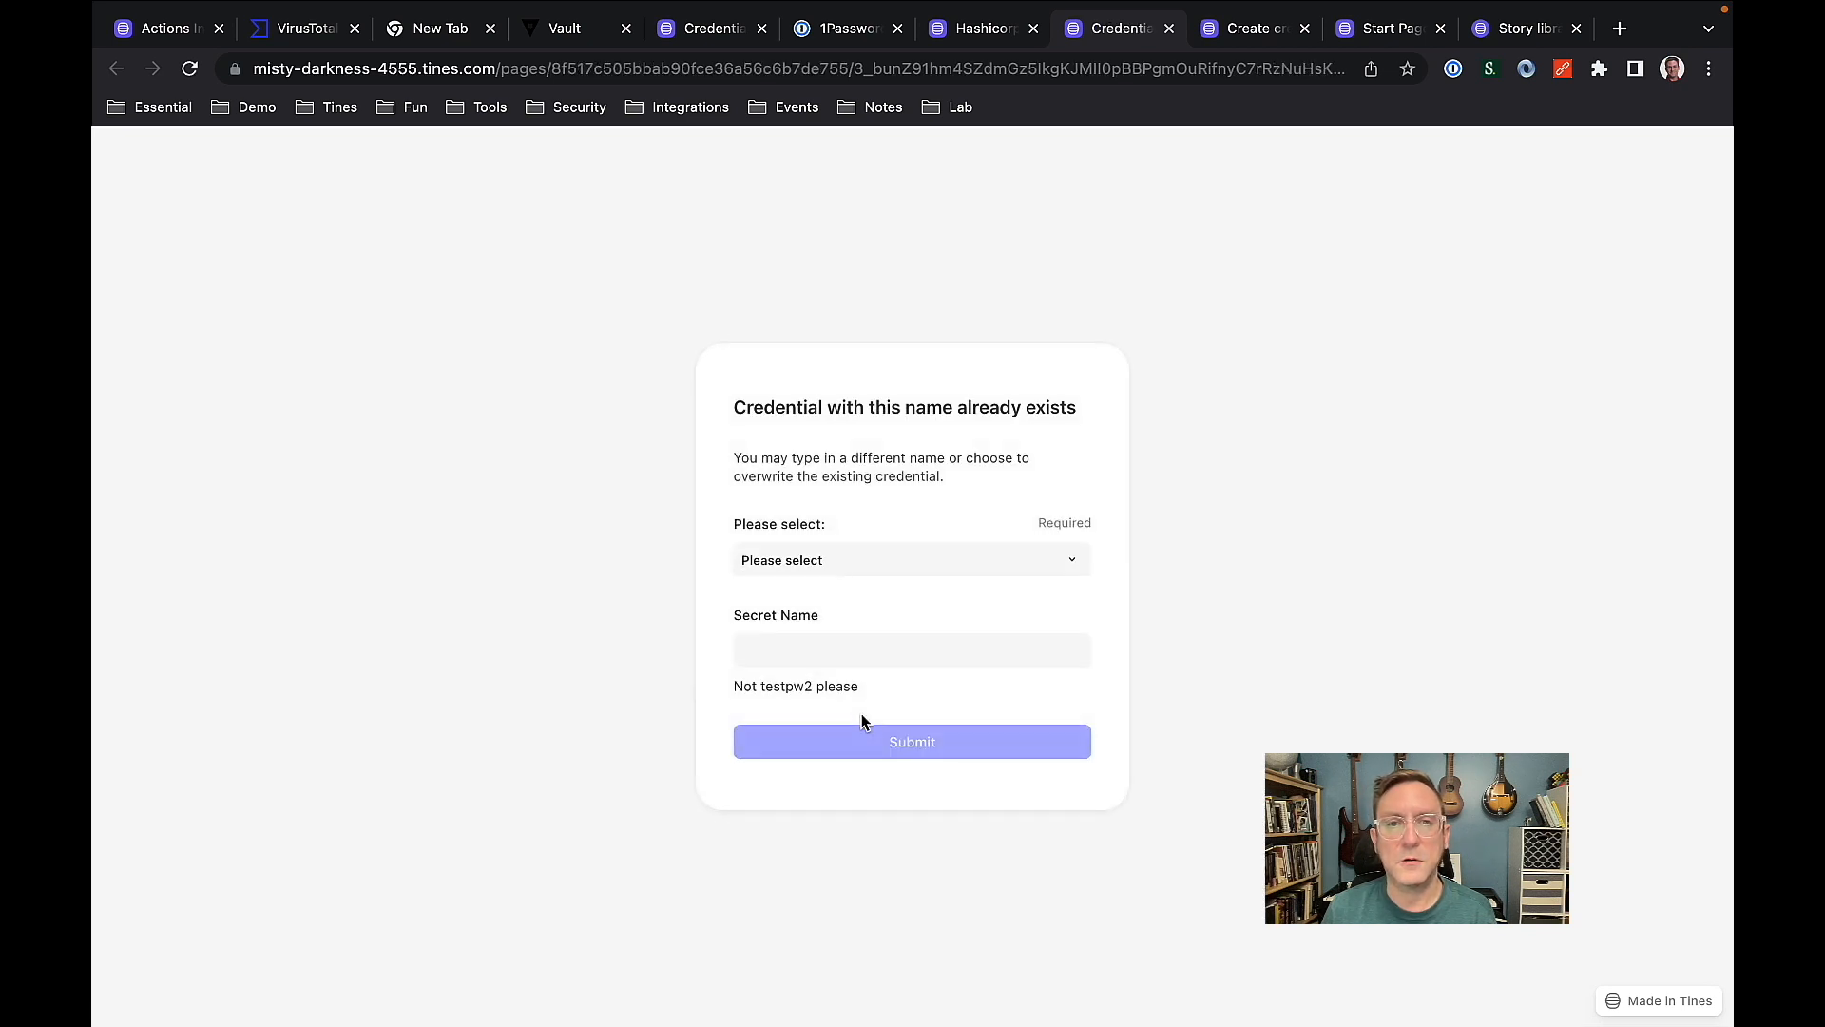
Create the existing-name credential under the new name TestPW3 instead, and open its details from the Scratchpads credentials.
left_click(854, 565)
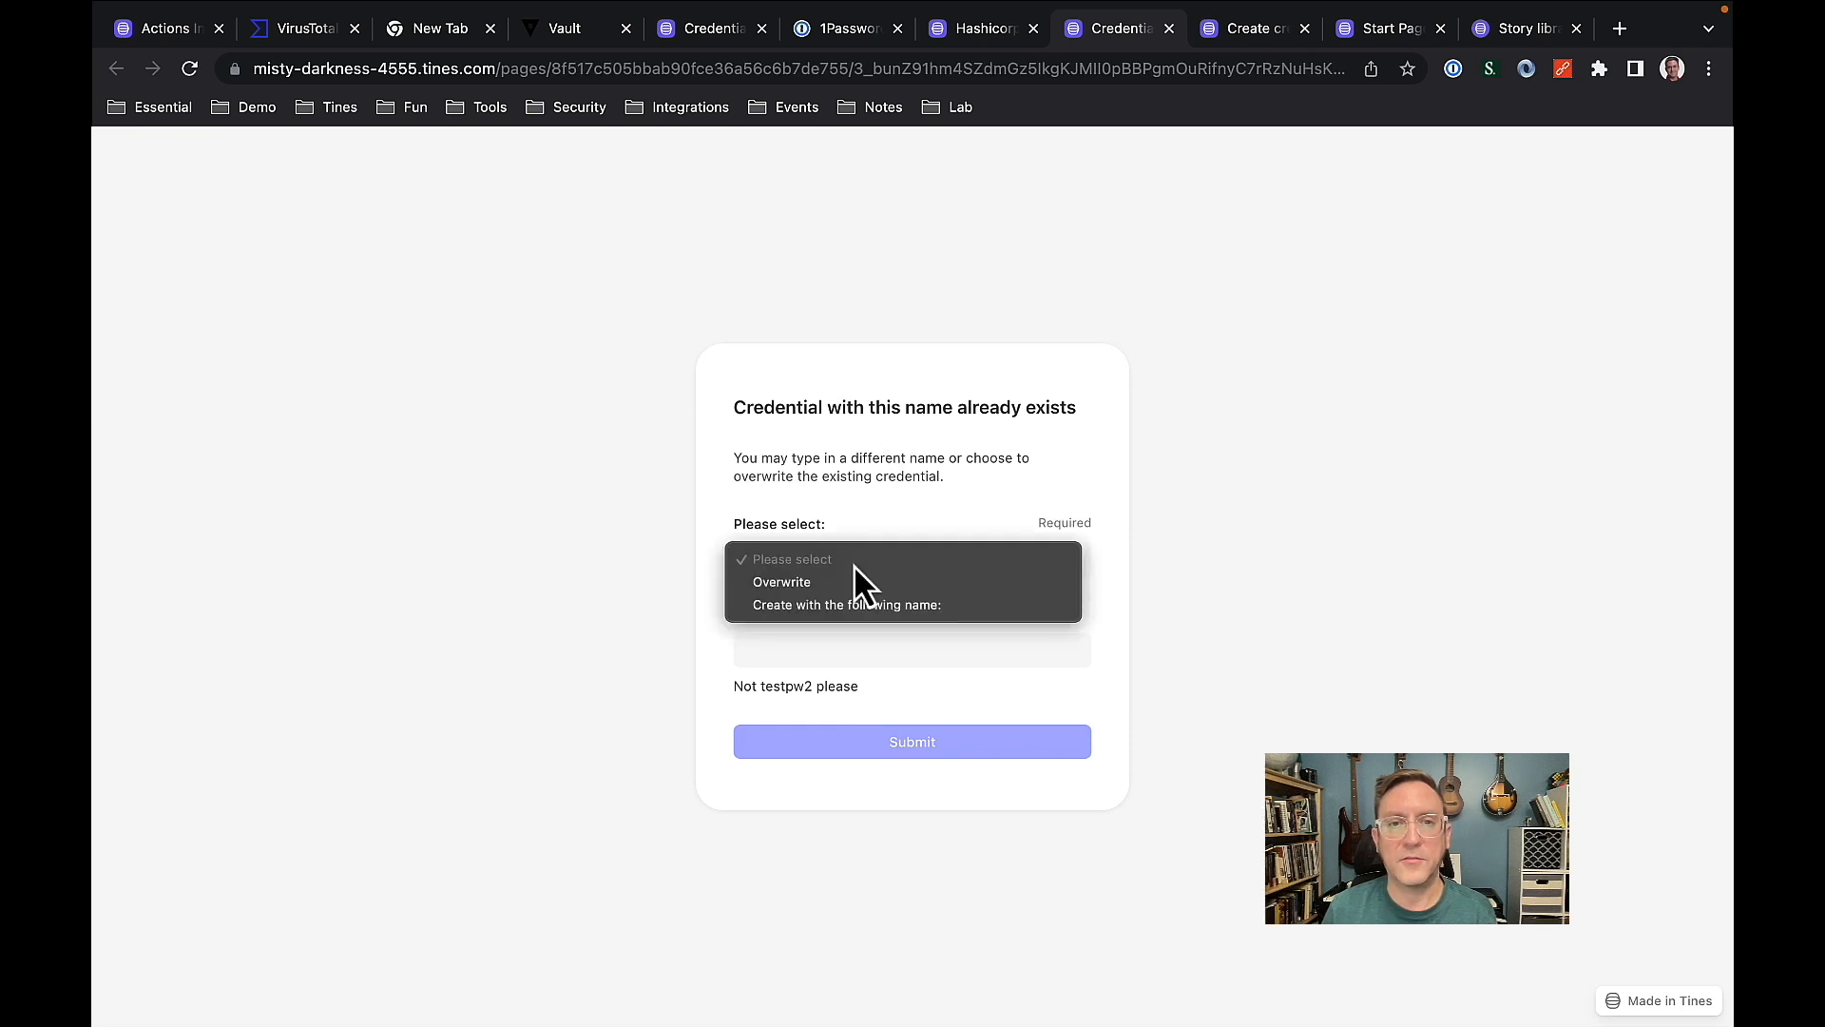
left_click(813, 608)
left_click(806, 651)
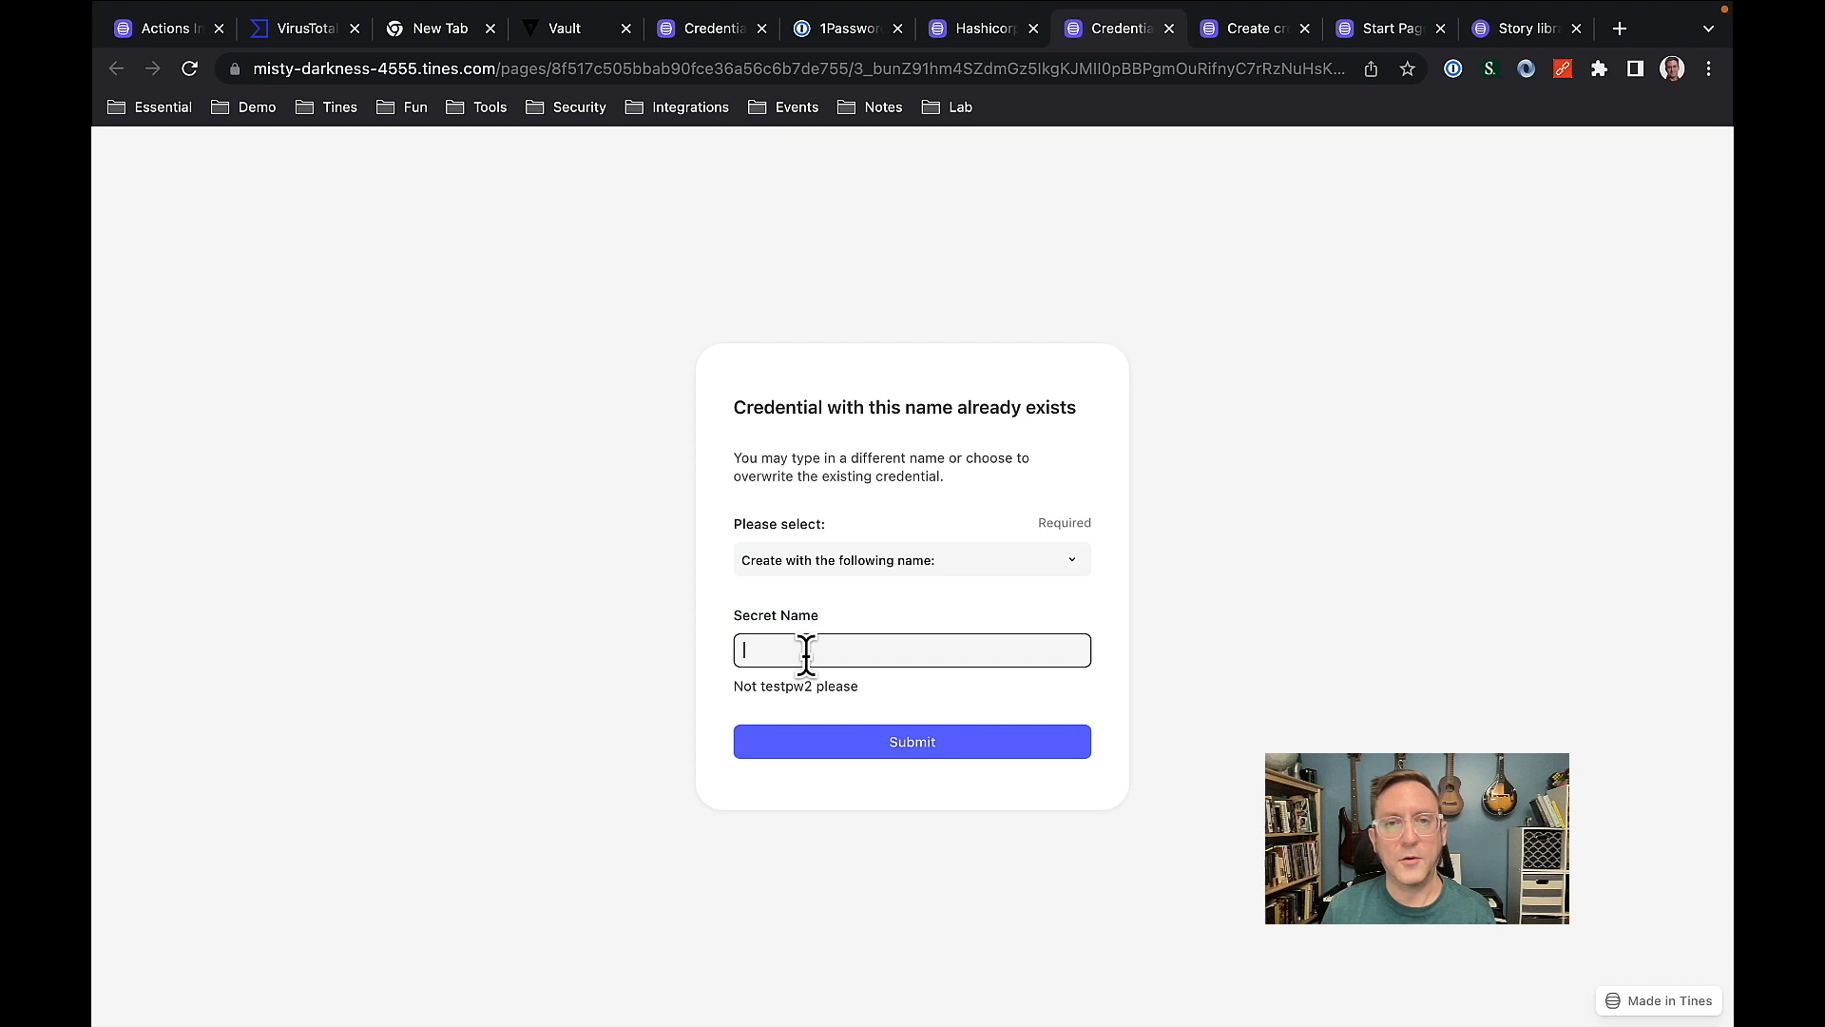
type("TestPW3")
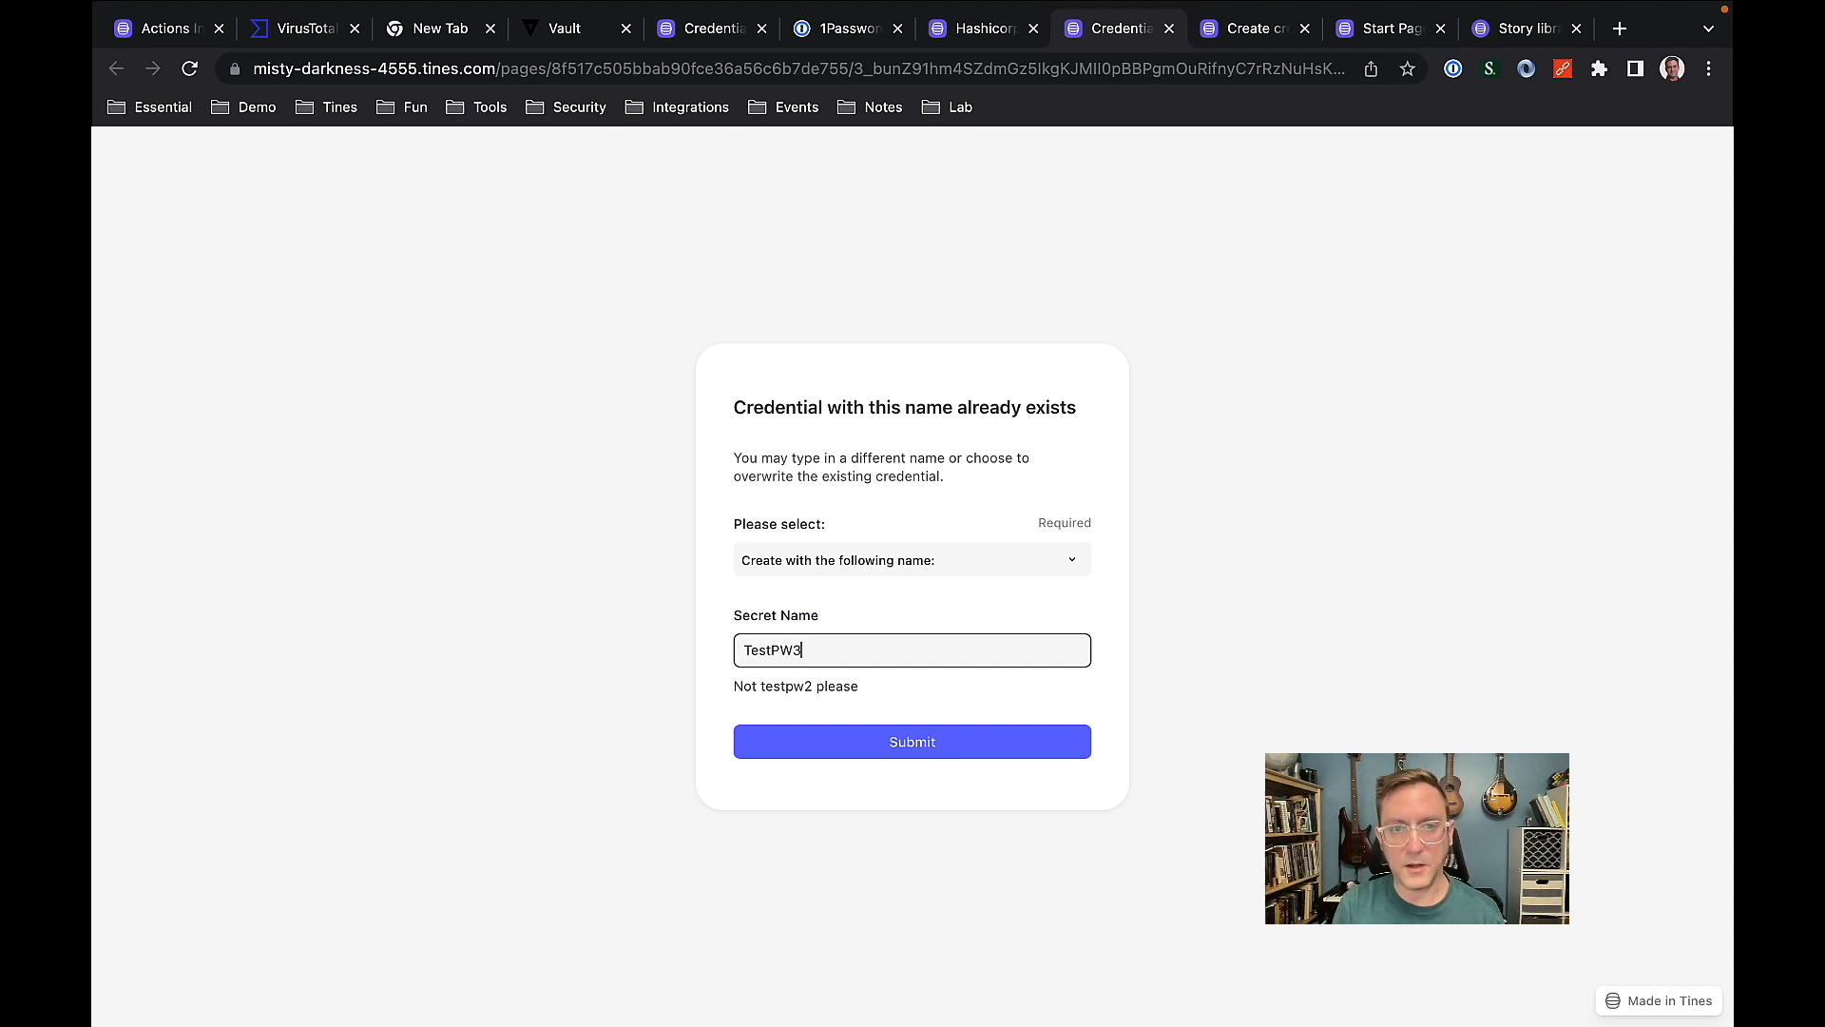
left_click(843, 747)
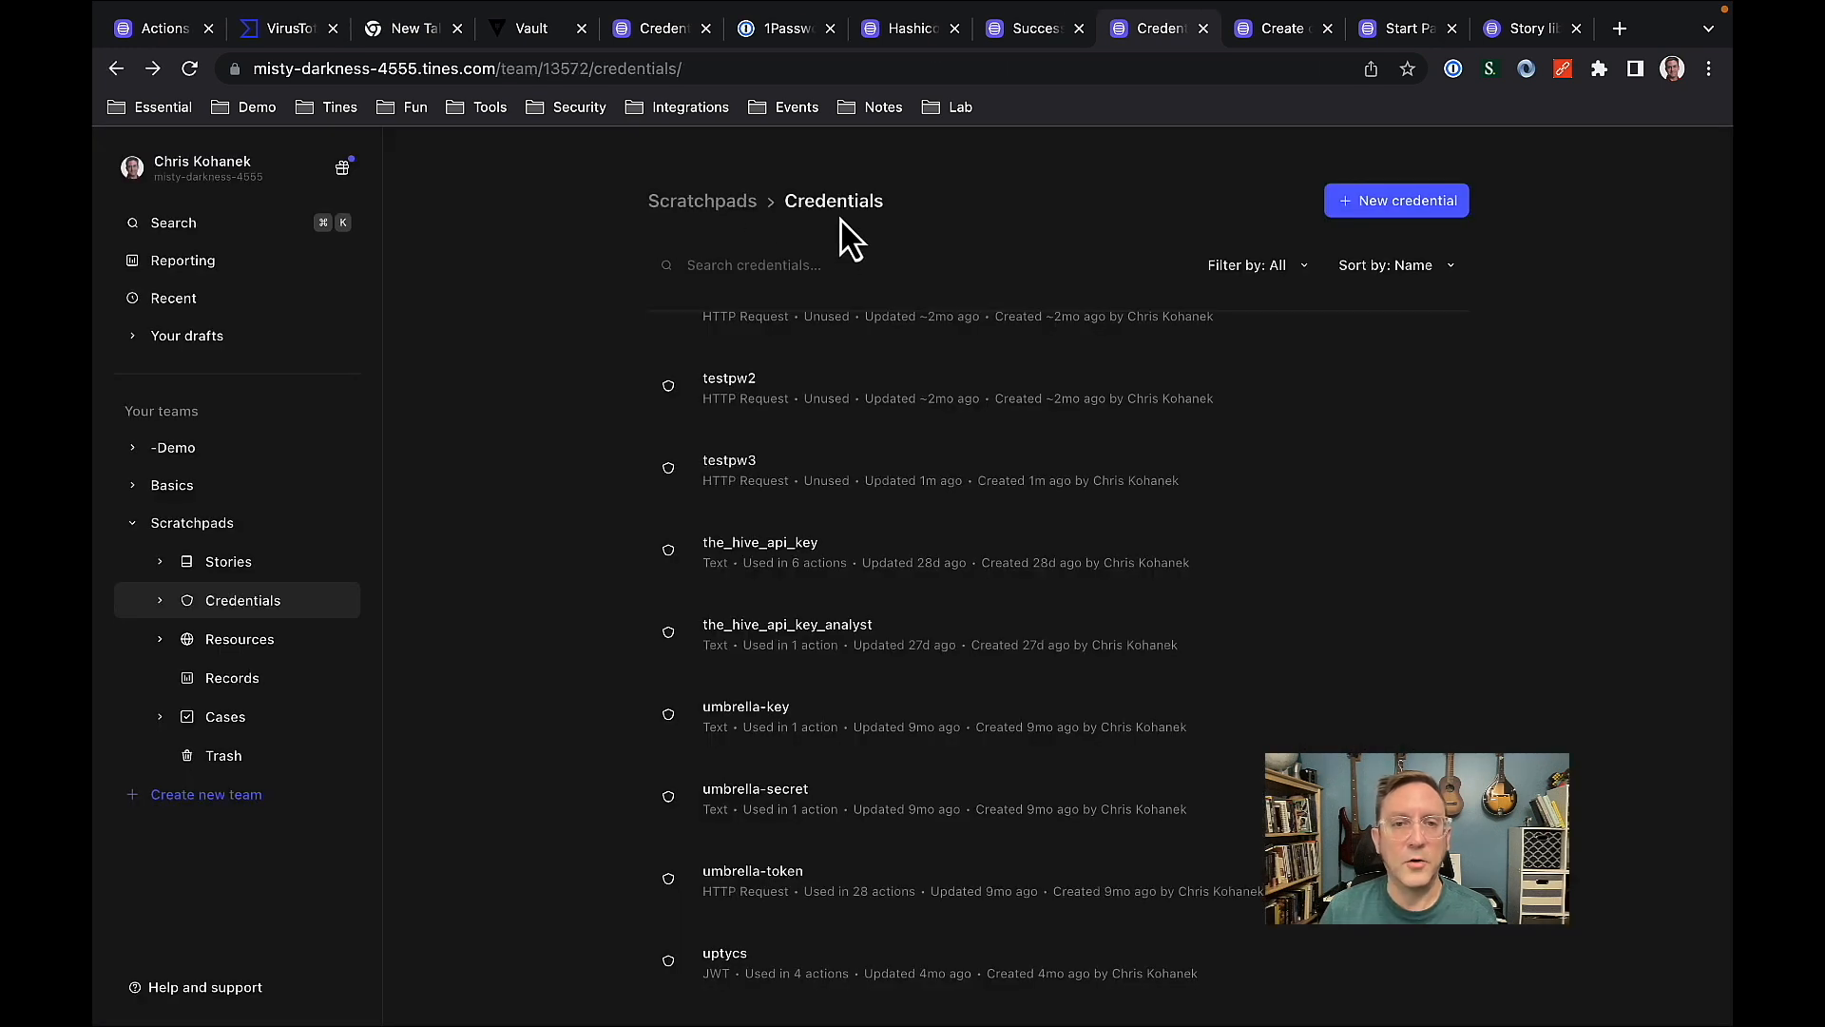
left_click(742, 494)
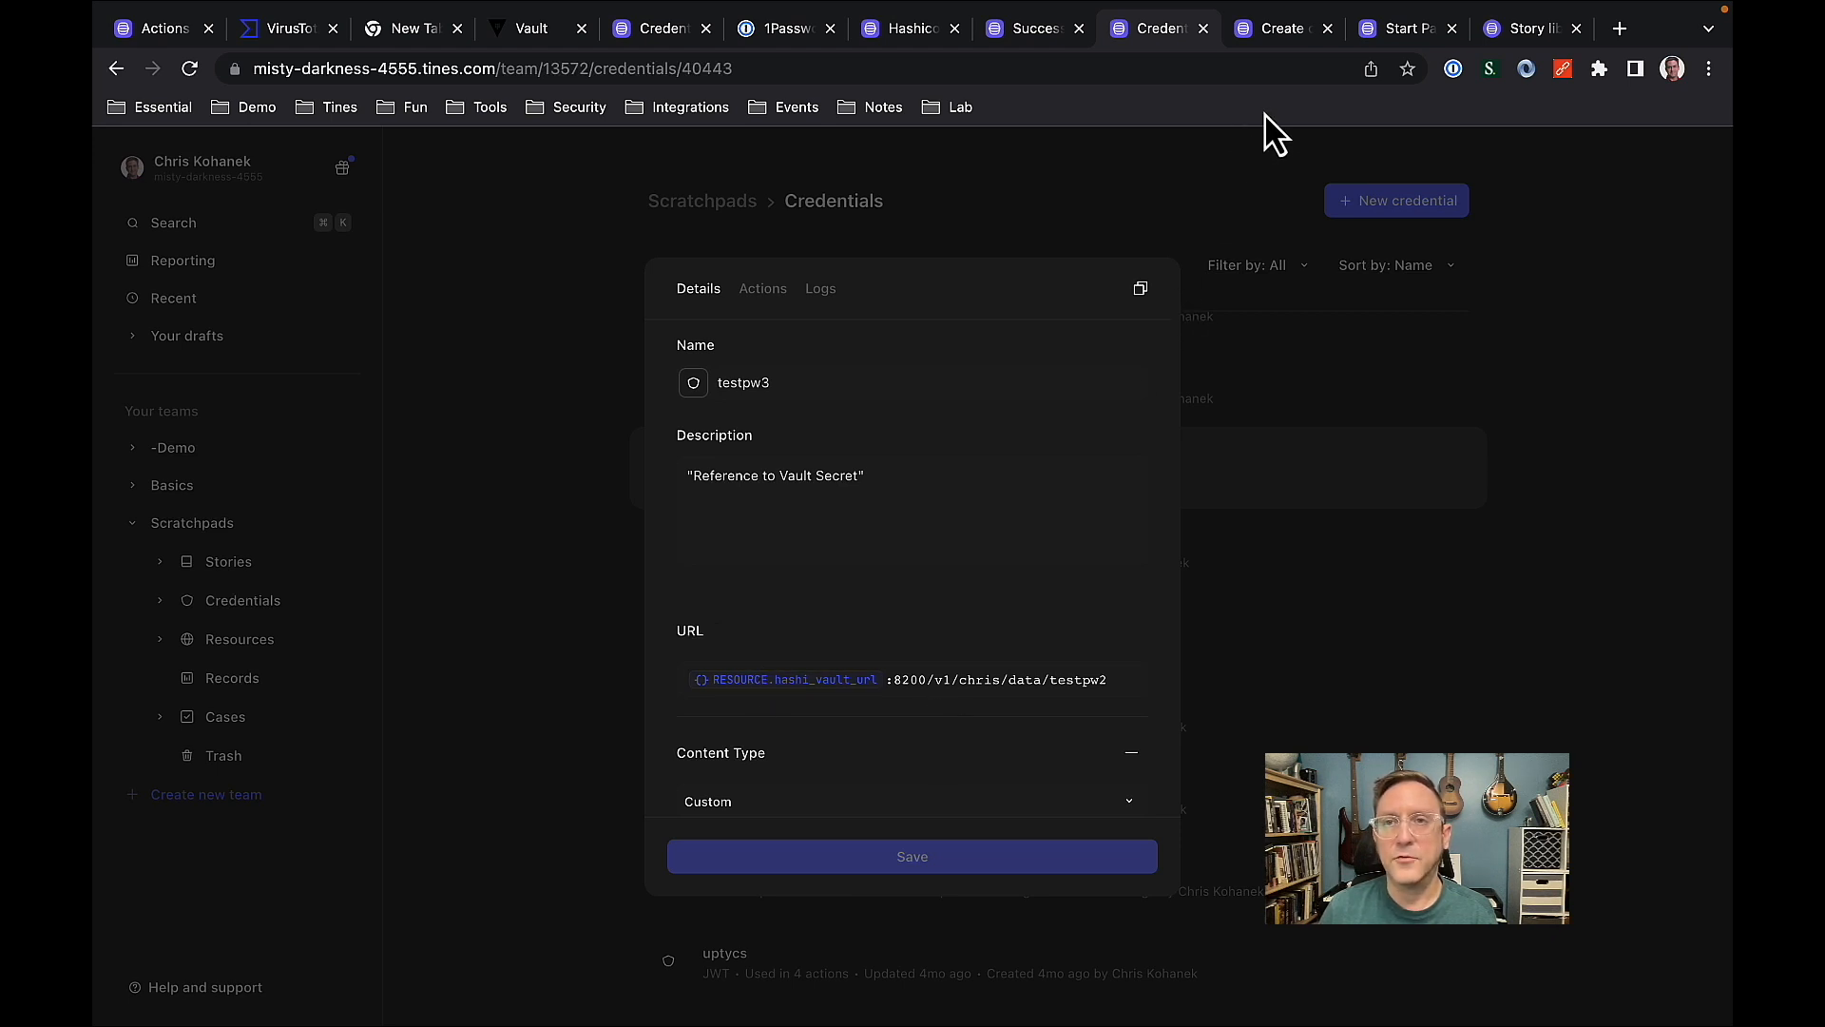
Switch to the story creating credentials that reference 1Password Vaults and examine its vault selection, item filtering and item details actions.
left_click(1281, 28)
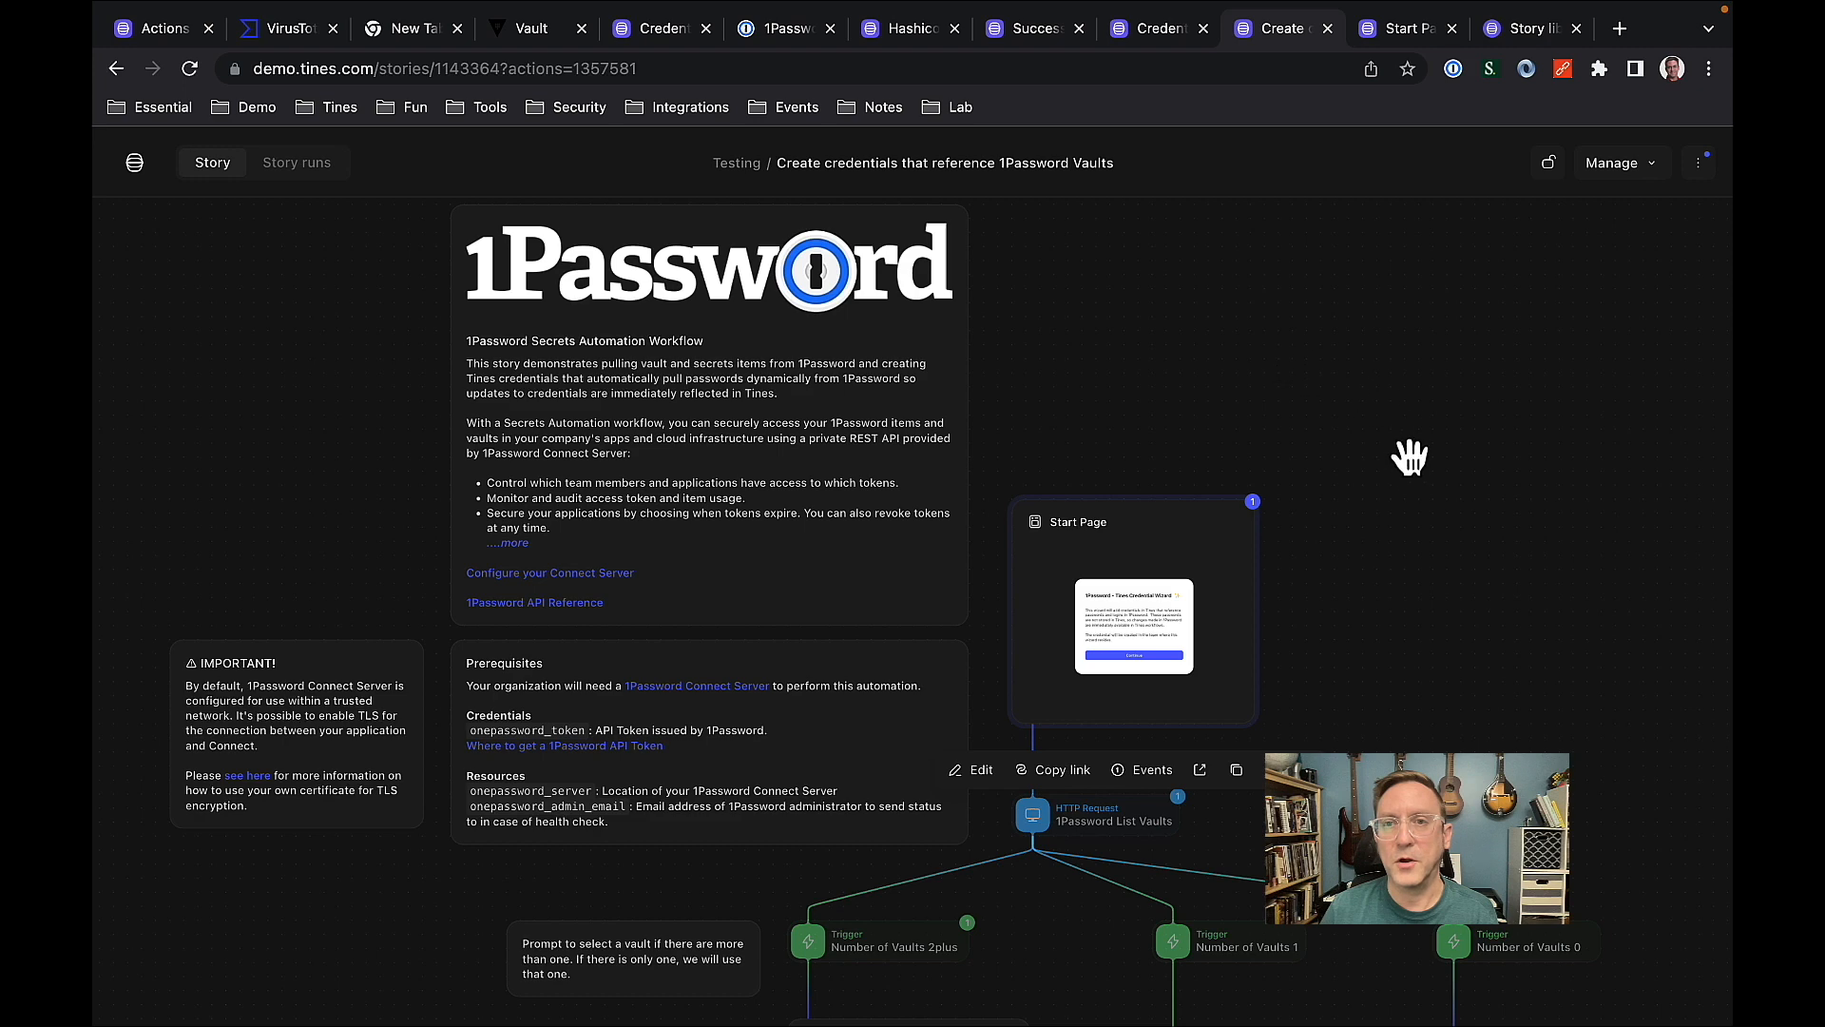
left_click_drag(1388, 631, 1337, 344)
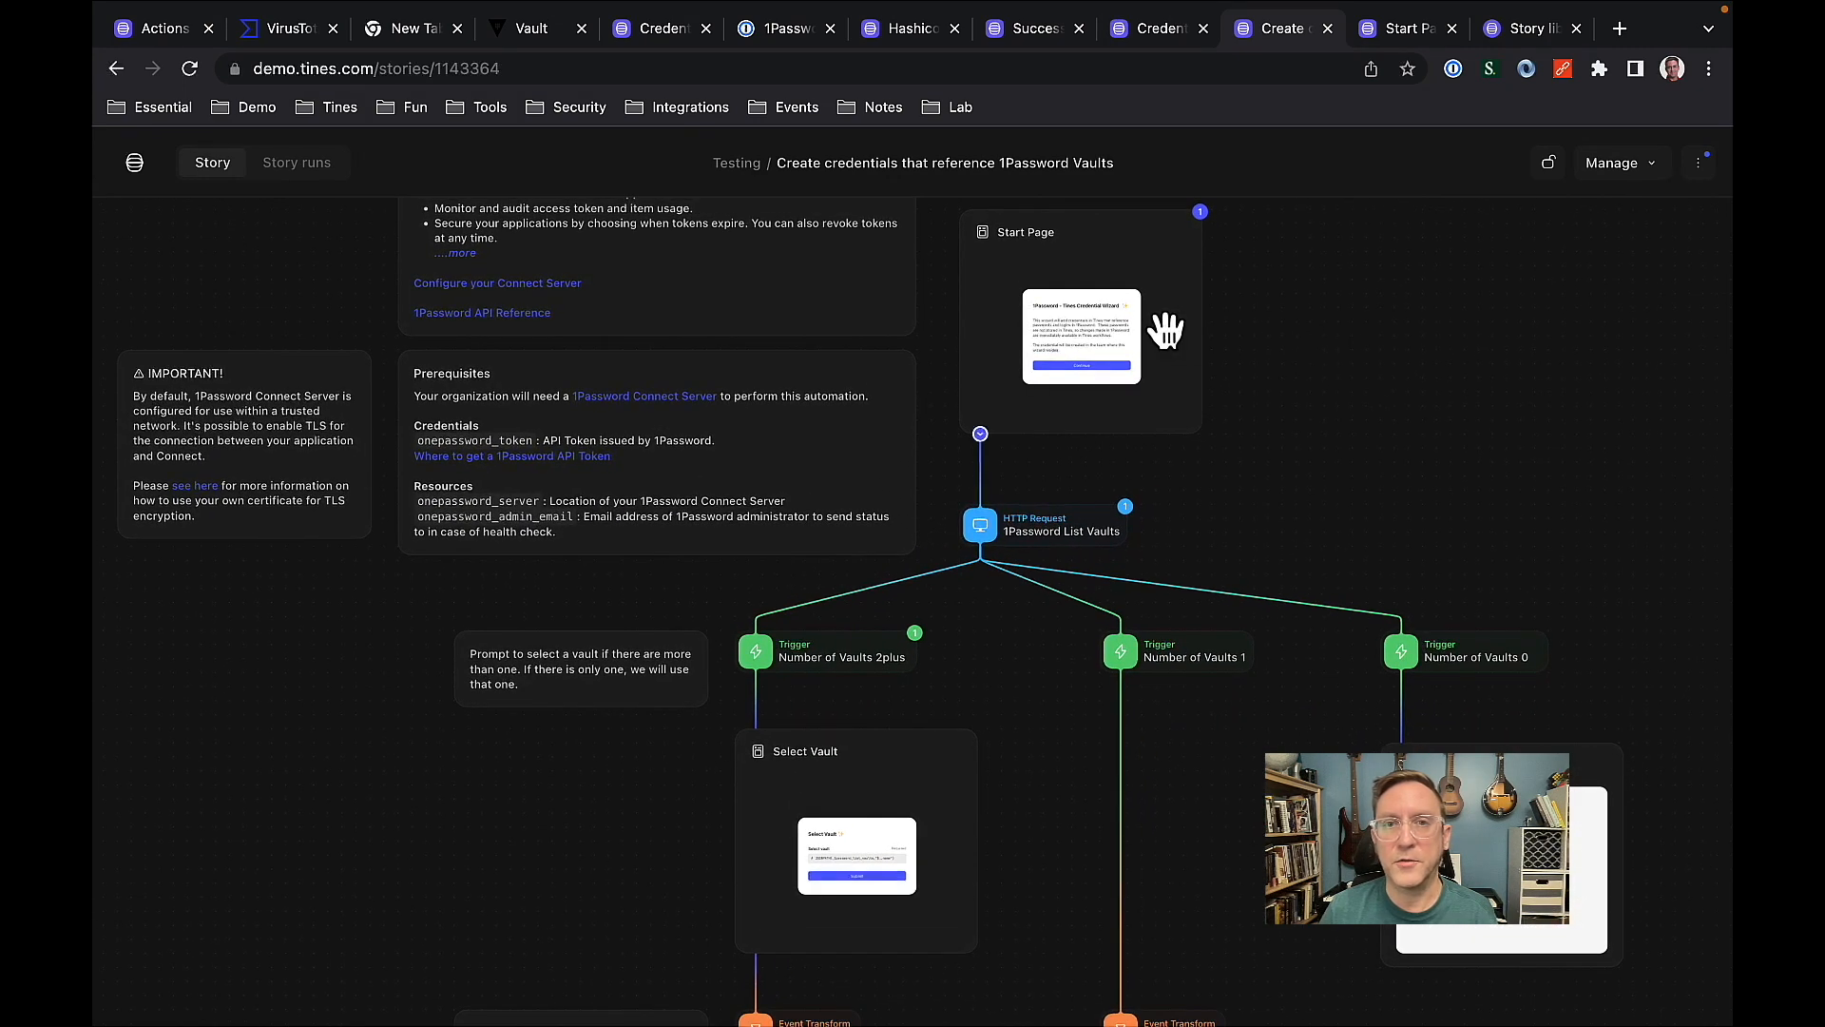
left_click_drag(1333, 528, 1341, 465)
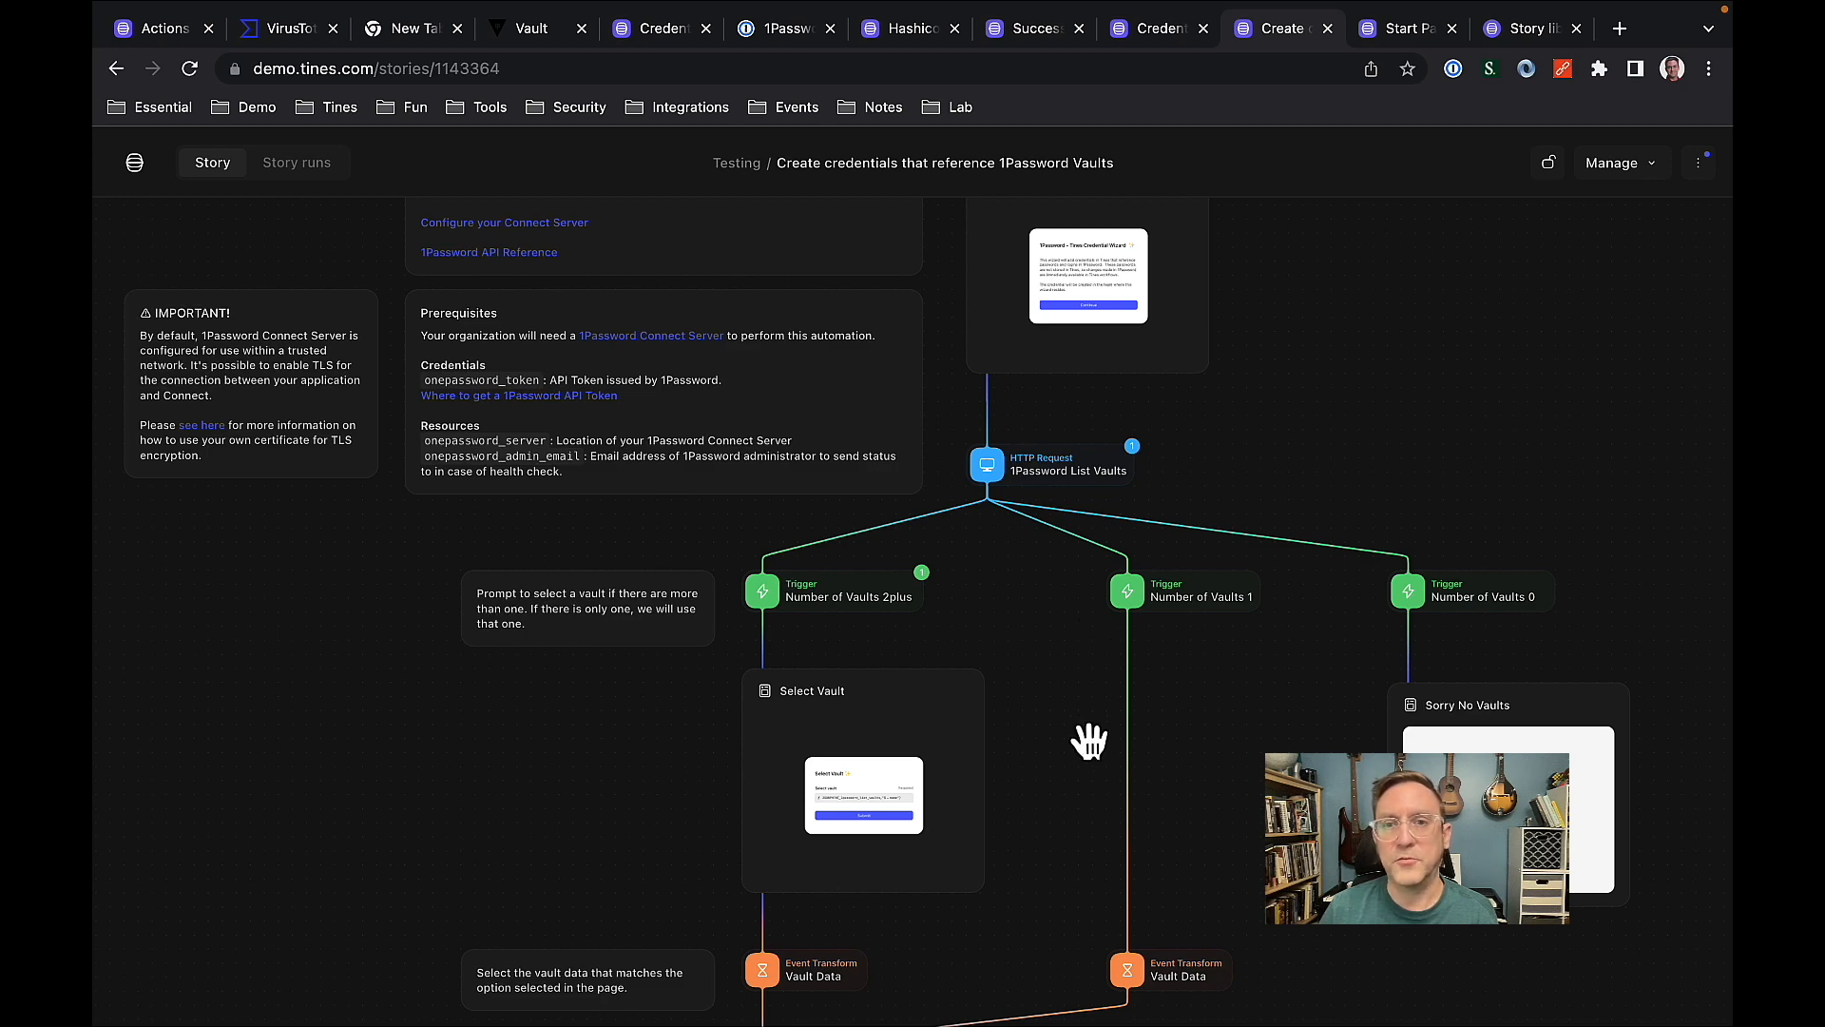
left_click_drag(1087, 758, 1097, 460)
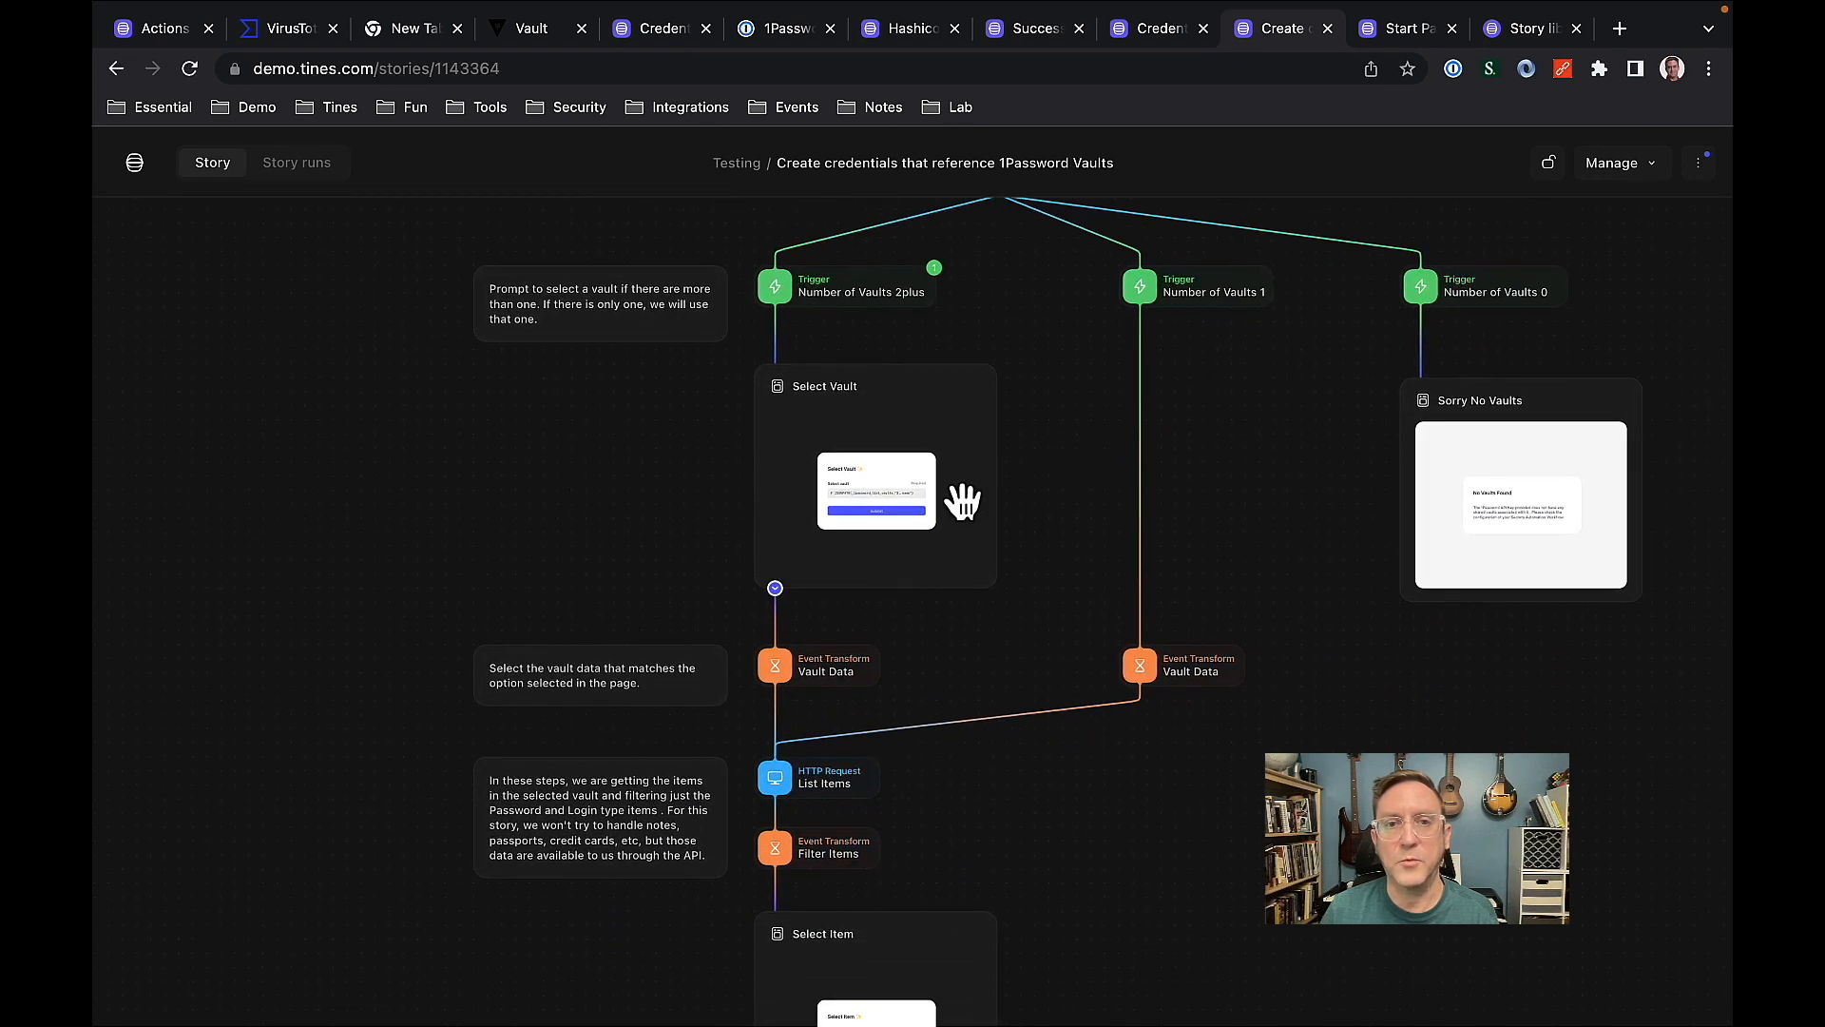
left_click_drag(1067, 619, 1069, 379)
left_click_drag(1070, 379, 1067, 363)
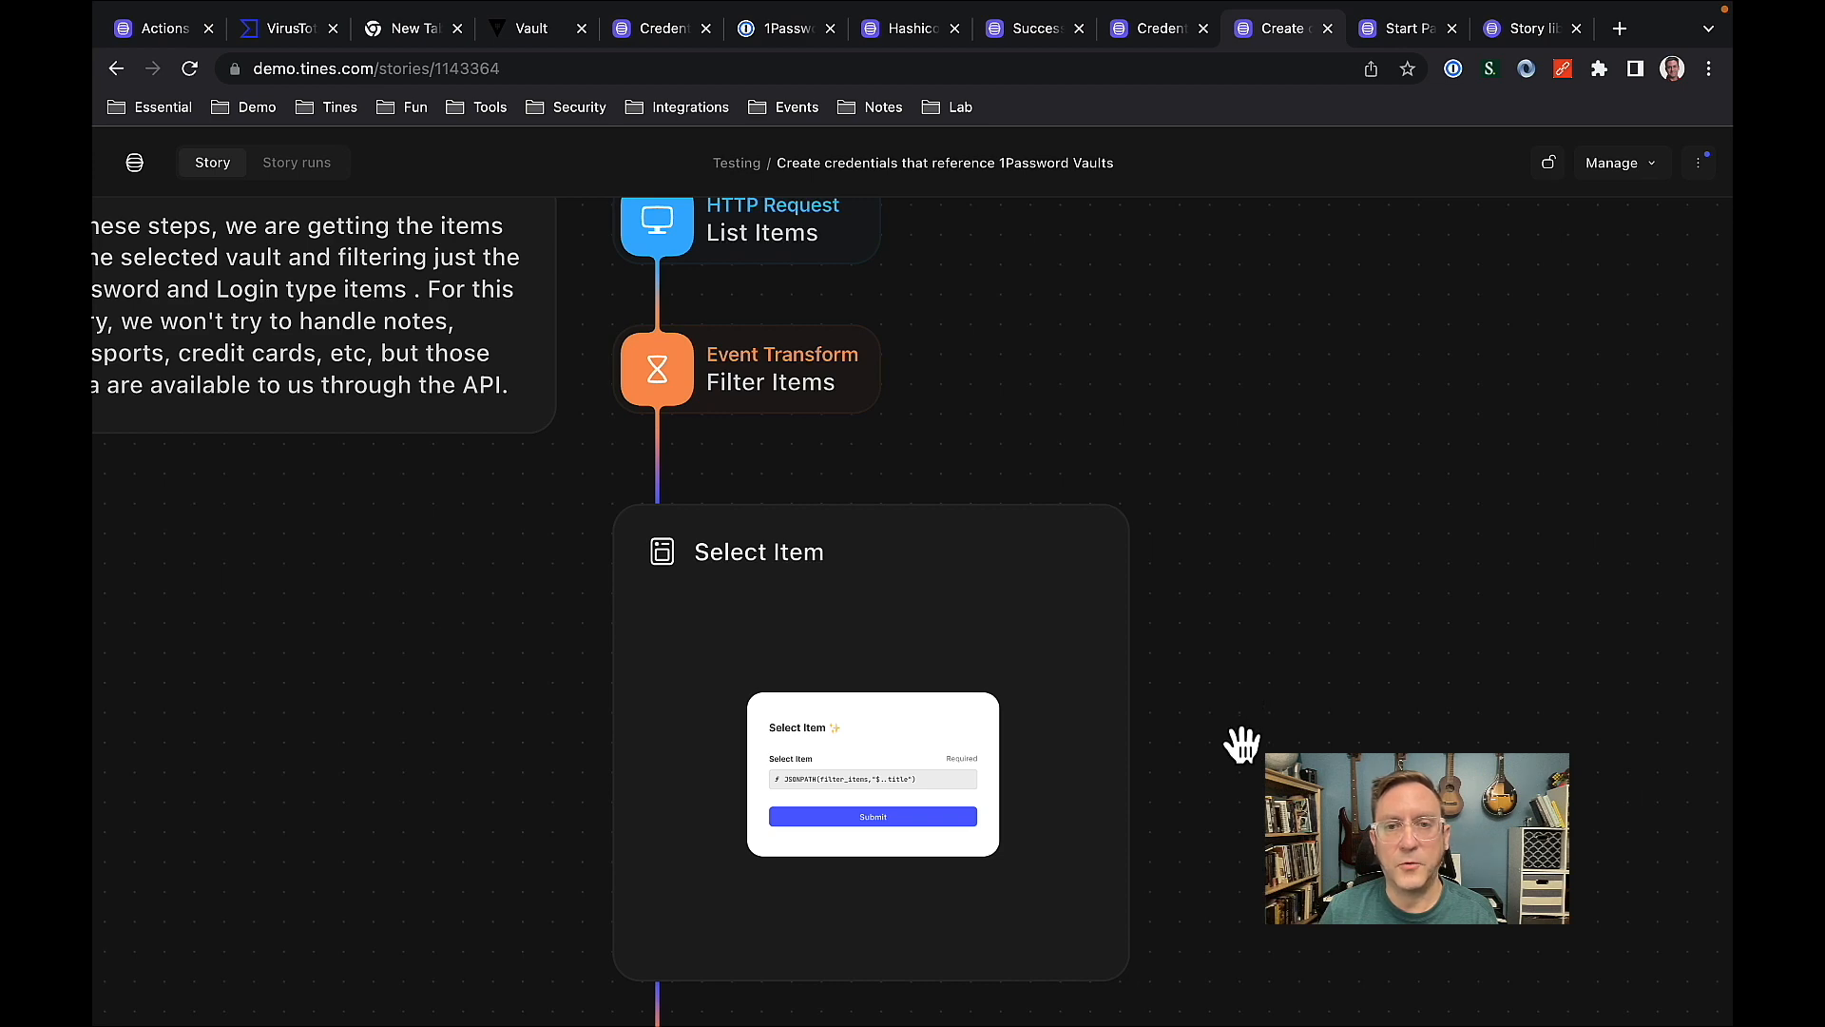
left_click_drag(1253, 818, 1275, 354)
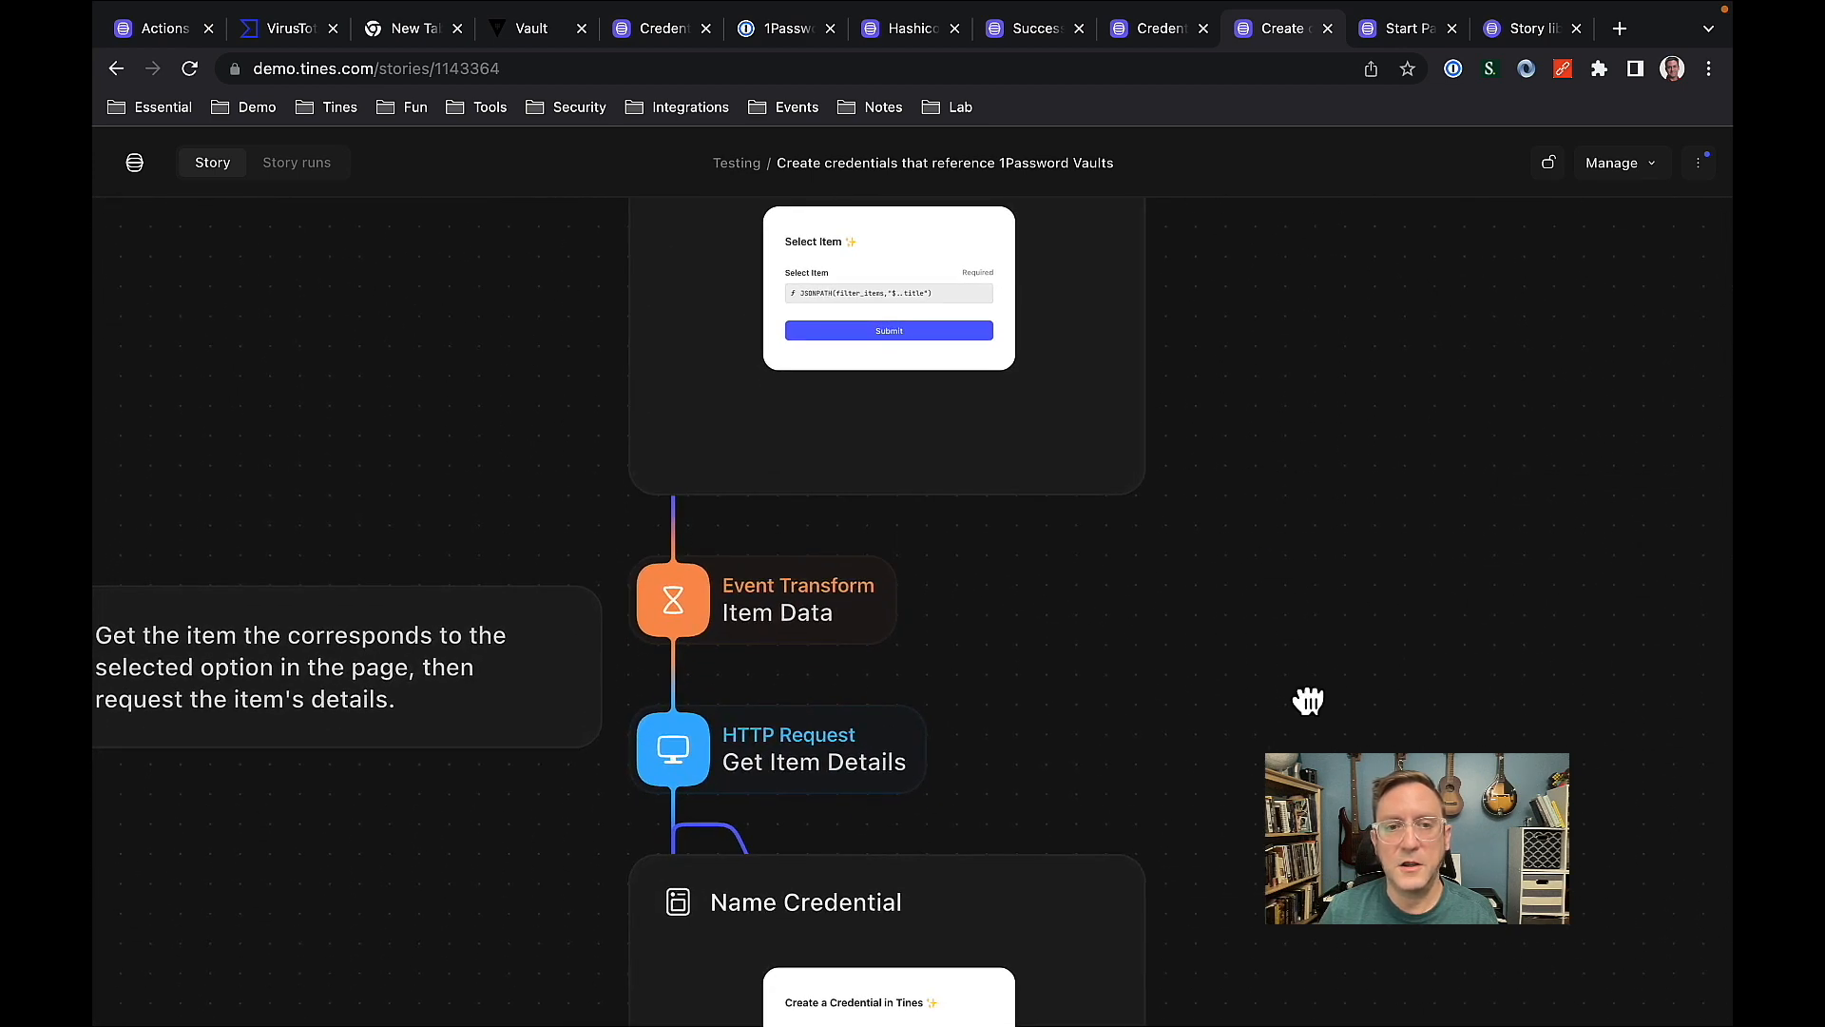
left_click_drag(1308, 694, 1299, 276)
left_click_drag(1328, 554, 1332, 358)
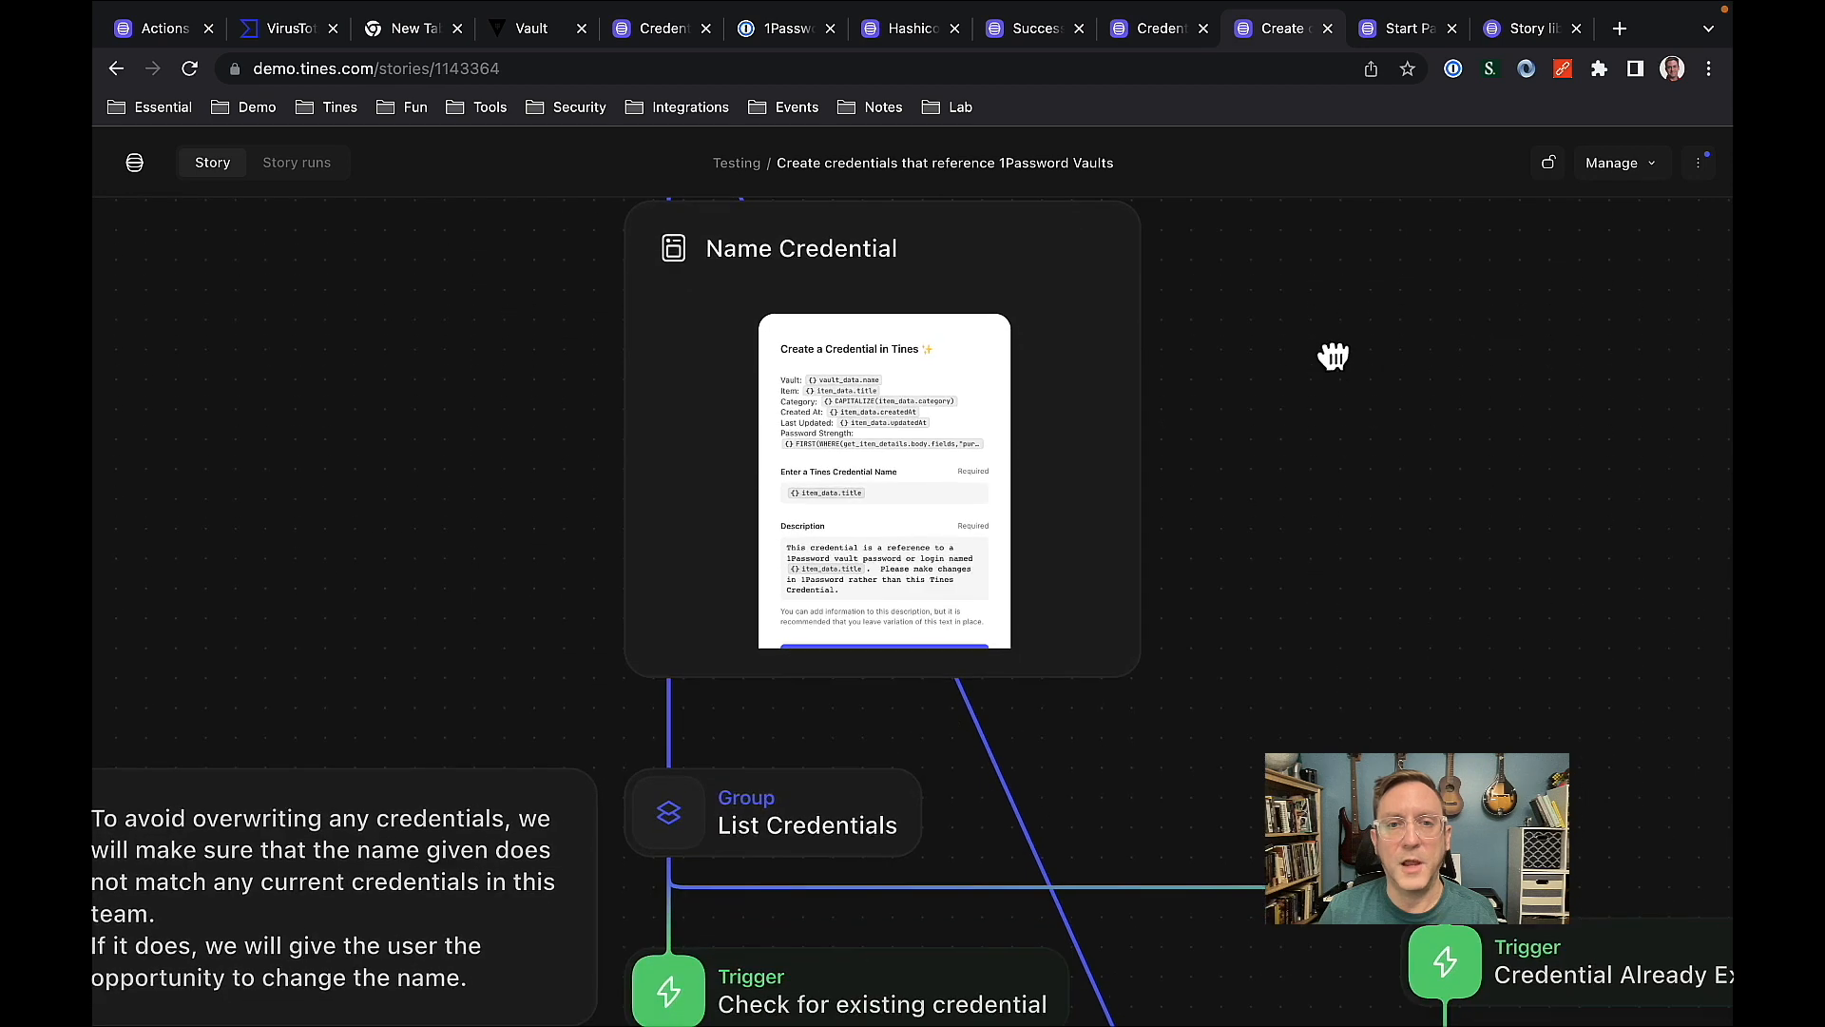
Examine the 1Password story's Name Credential page, existing credential check, credential creation request and the success and failure result pages.
left_click_drag(1316, 567, 1332, 228)
left_click_drag(1328, 338, 1324, 551)
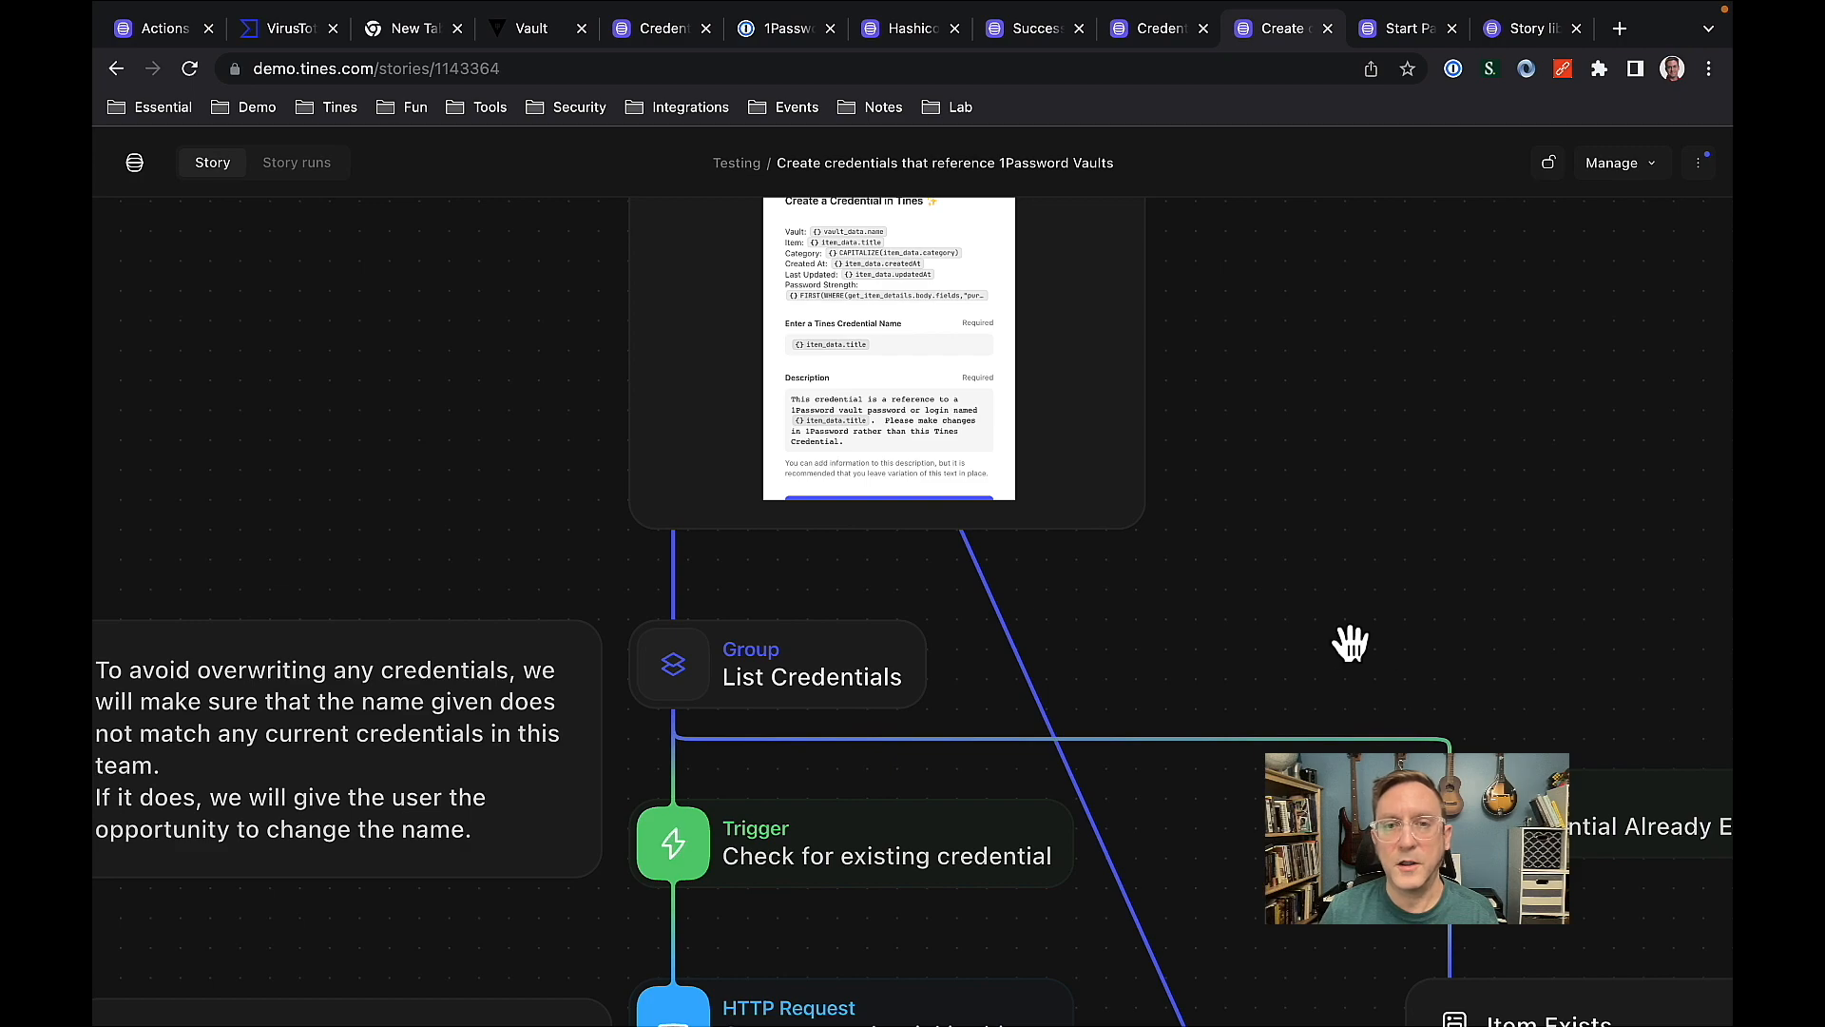
scroll(1350, 643, "down", 2)
left_click_drag(1344, 643, 1307, 324)
scroll(1329, 435, "down", 1)
left_click_drag(1215, 566, 1203, 400)
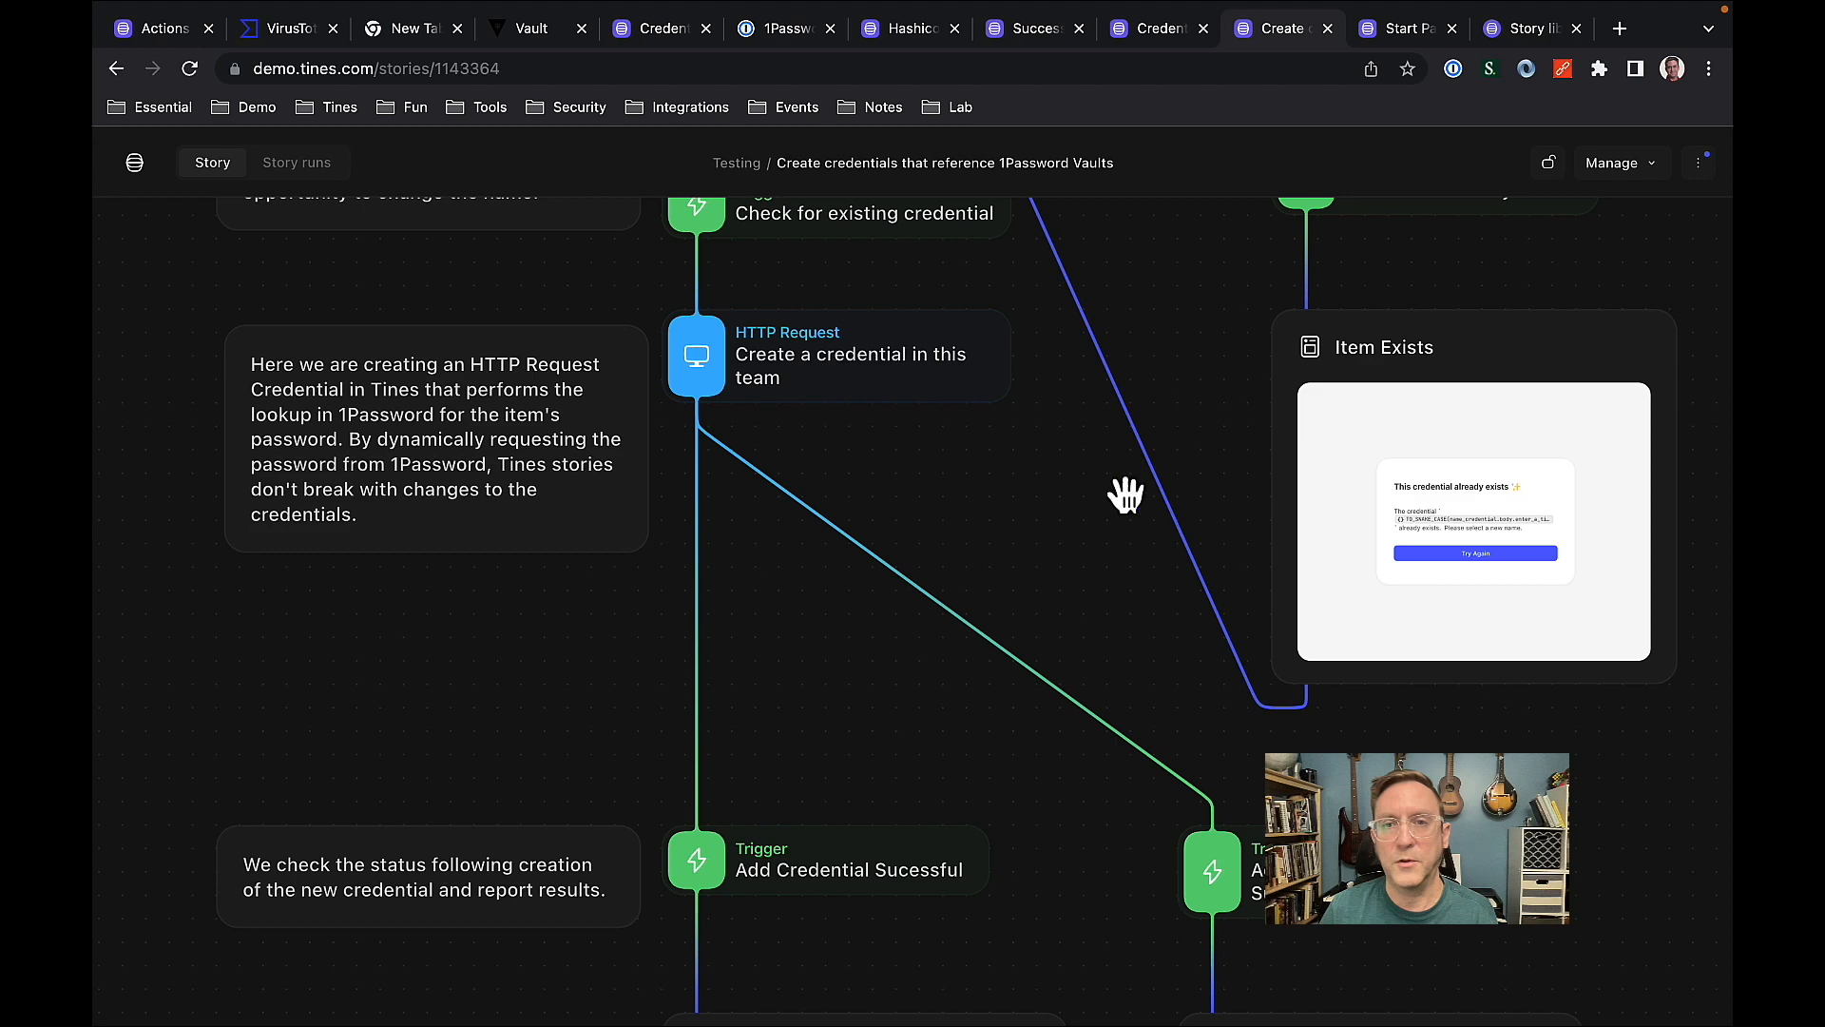
left_click_drag(1104, 583, 1100, 314)
left_click_drag(1096, 712, 1087, 518)
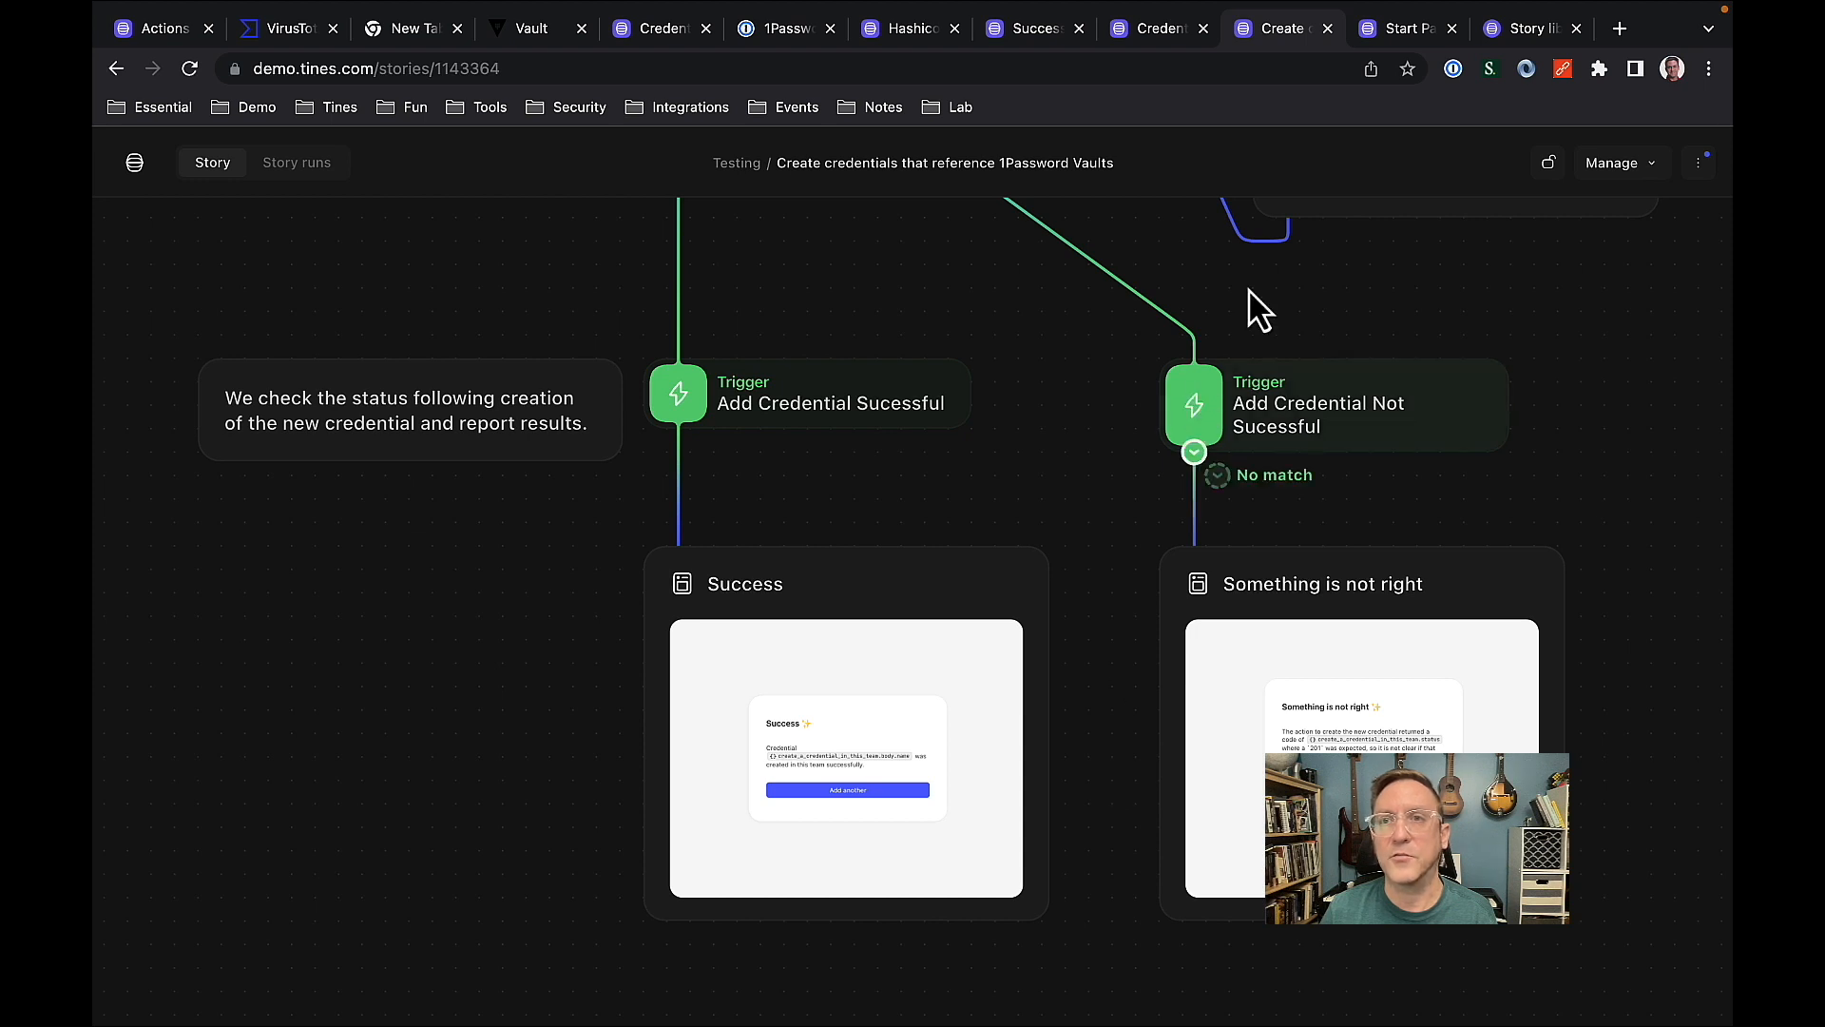
Start the 1Password - Tines Credential Wizard and submit the vault Test - Security team secrets.
left_click(1382, 36)
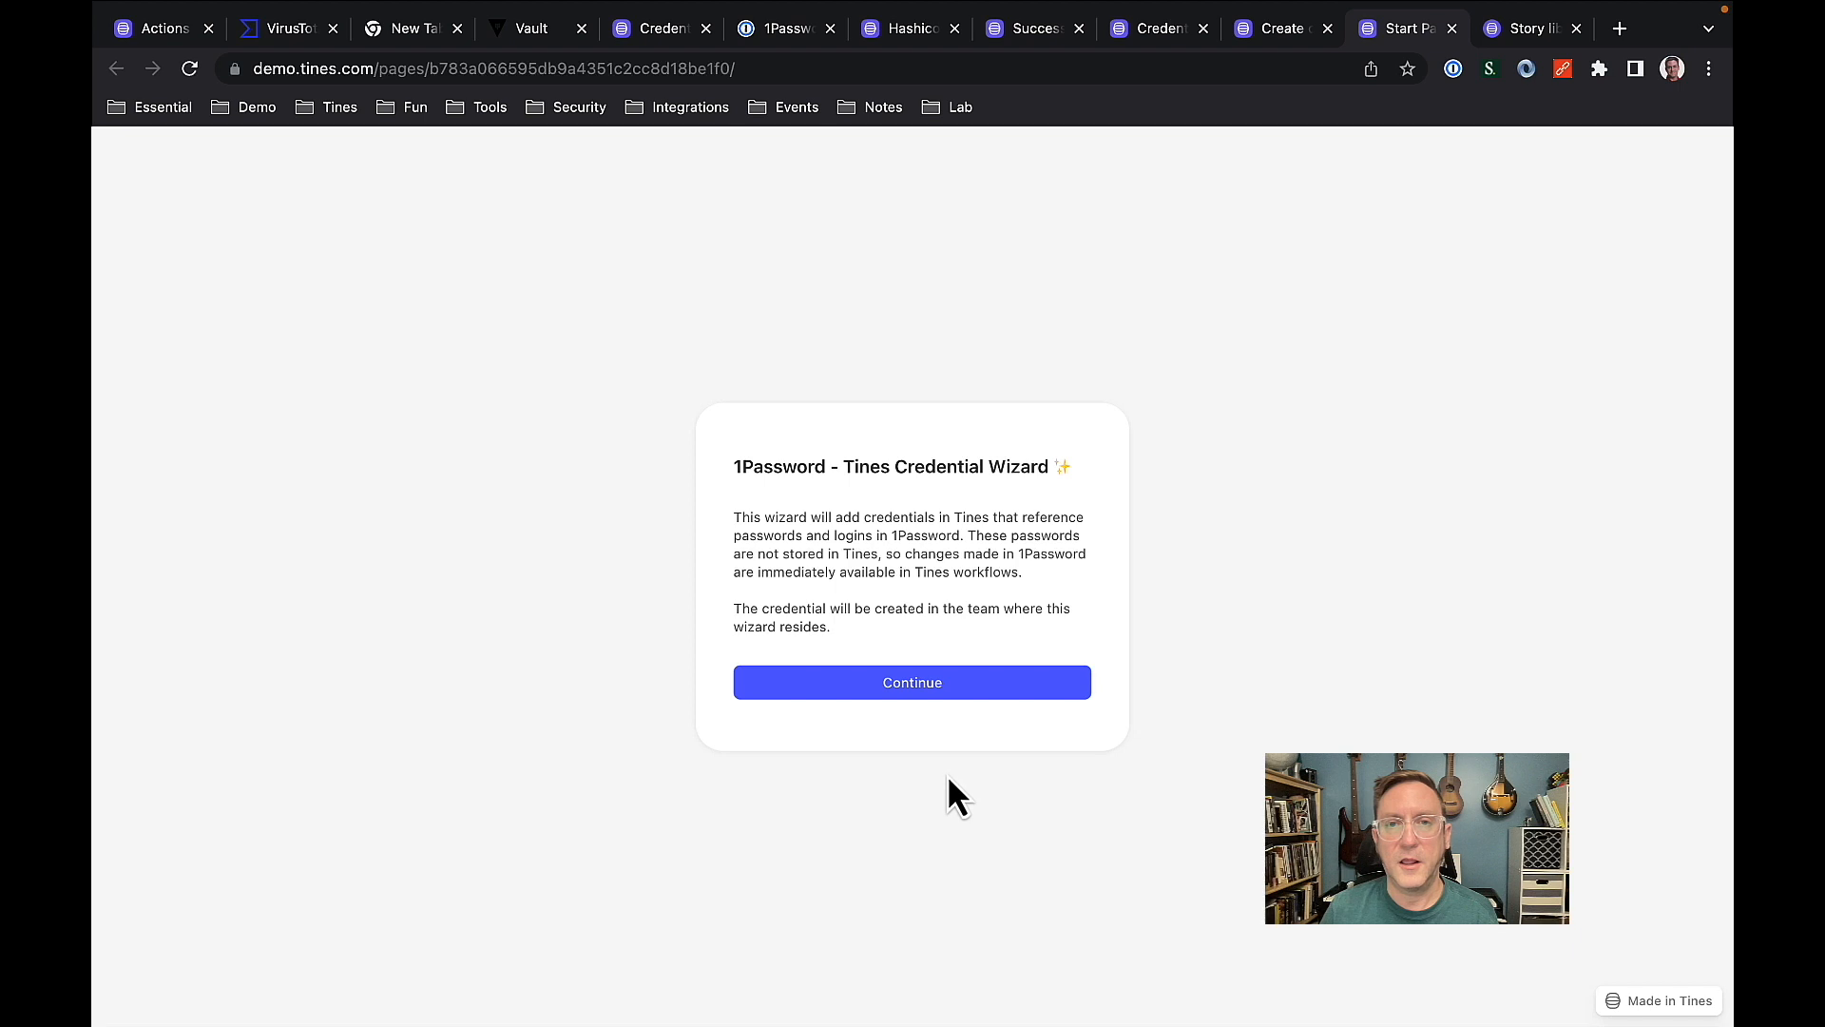
left_click(906, 684)
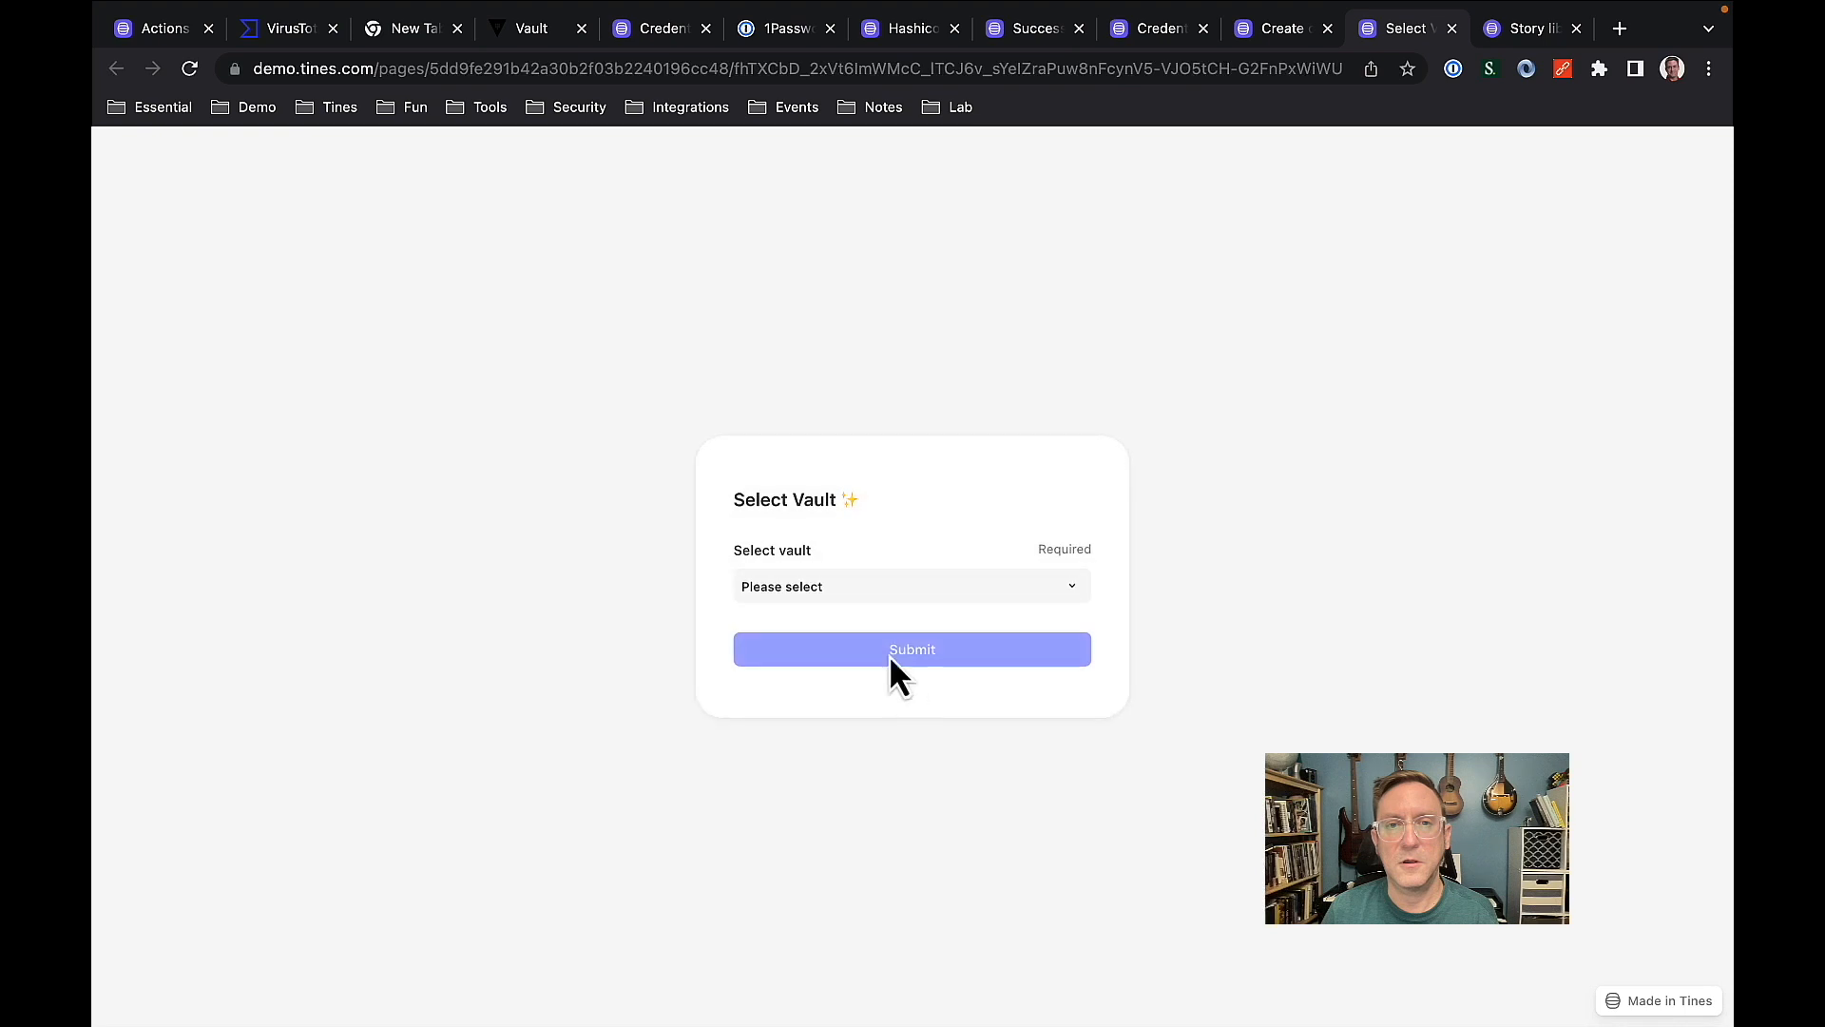
left_click(873, 586)
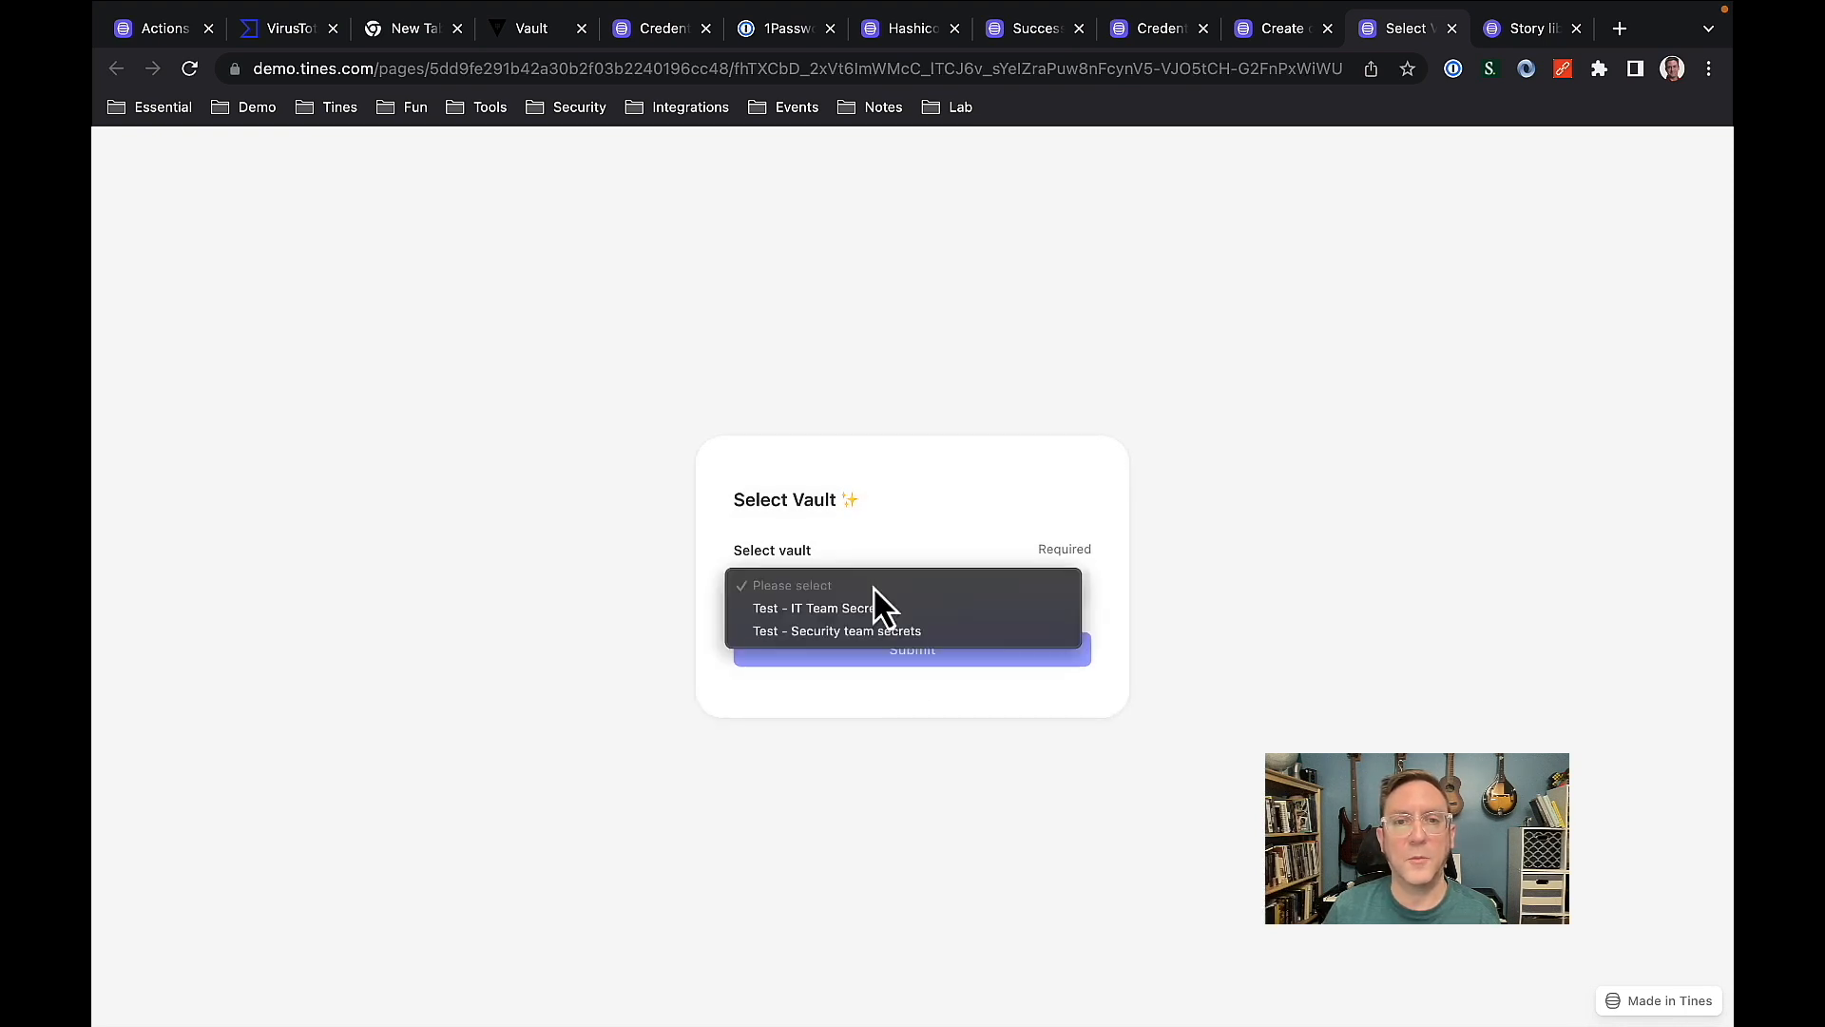
left_click(834, 635)
left_click(853, 652)
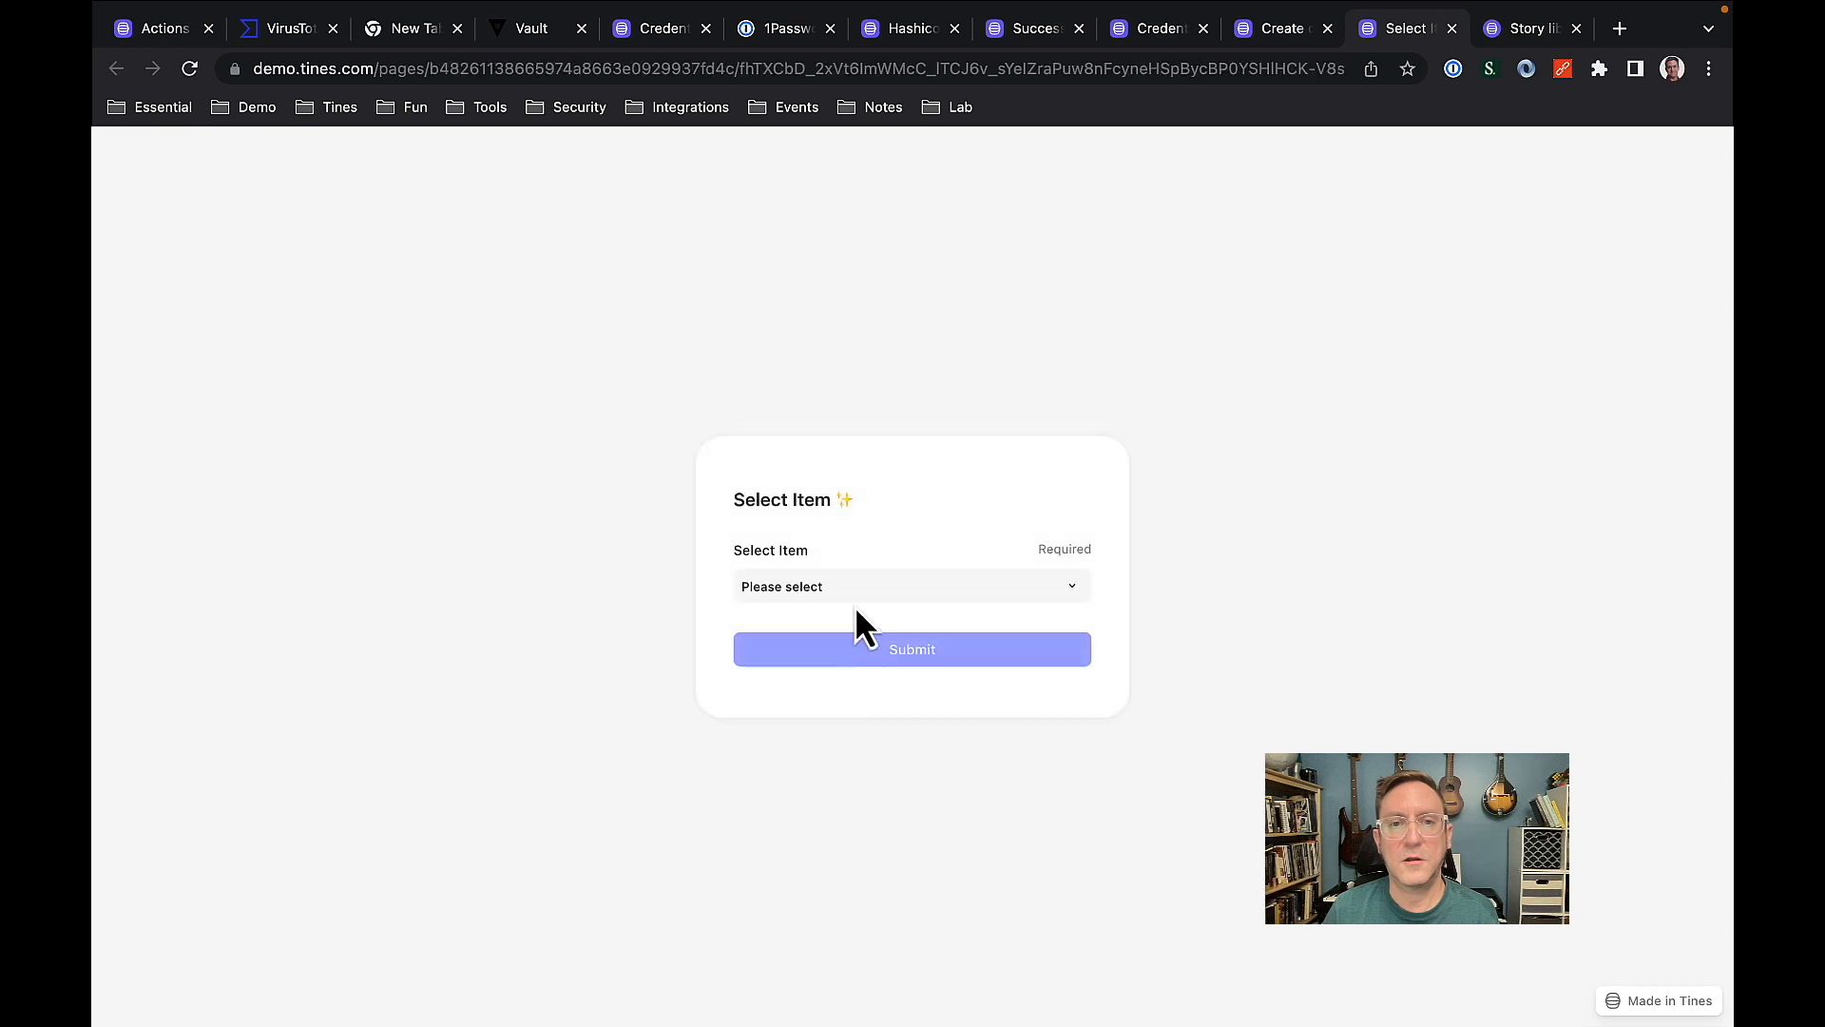
Choose the SuperSecret item from the selected 1Password vault and submit it.
left_click(864, 585)
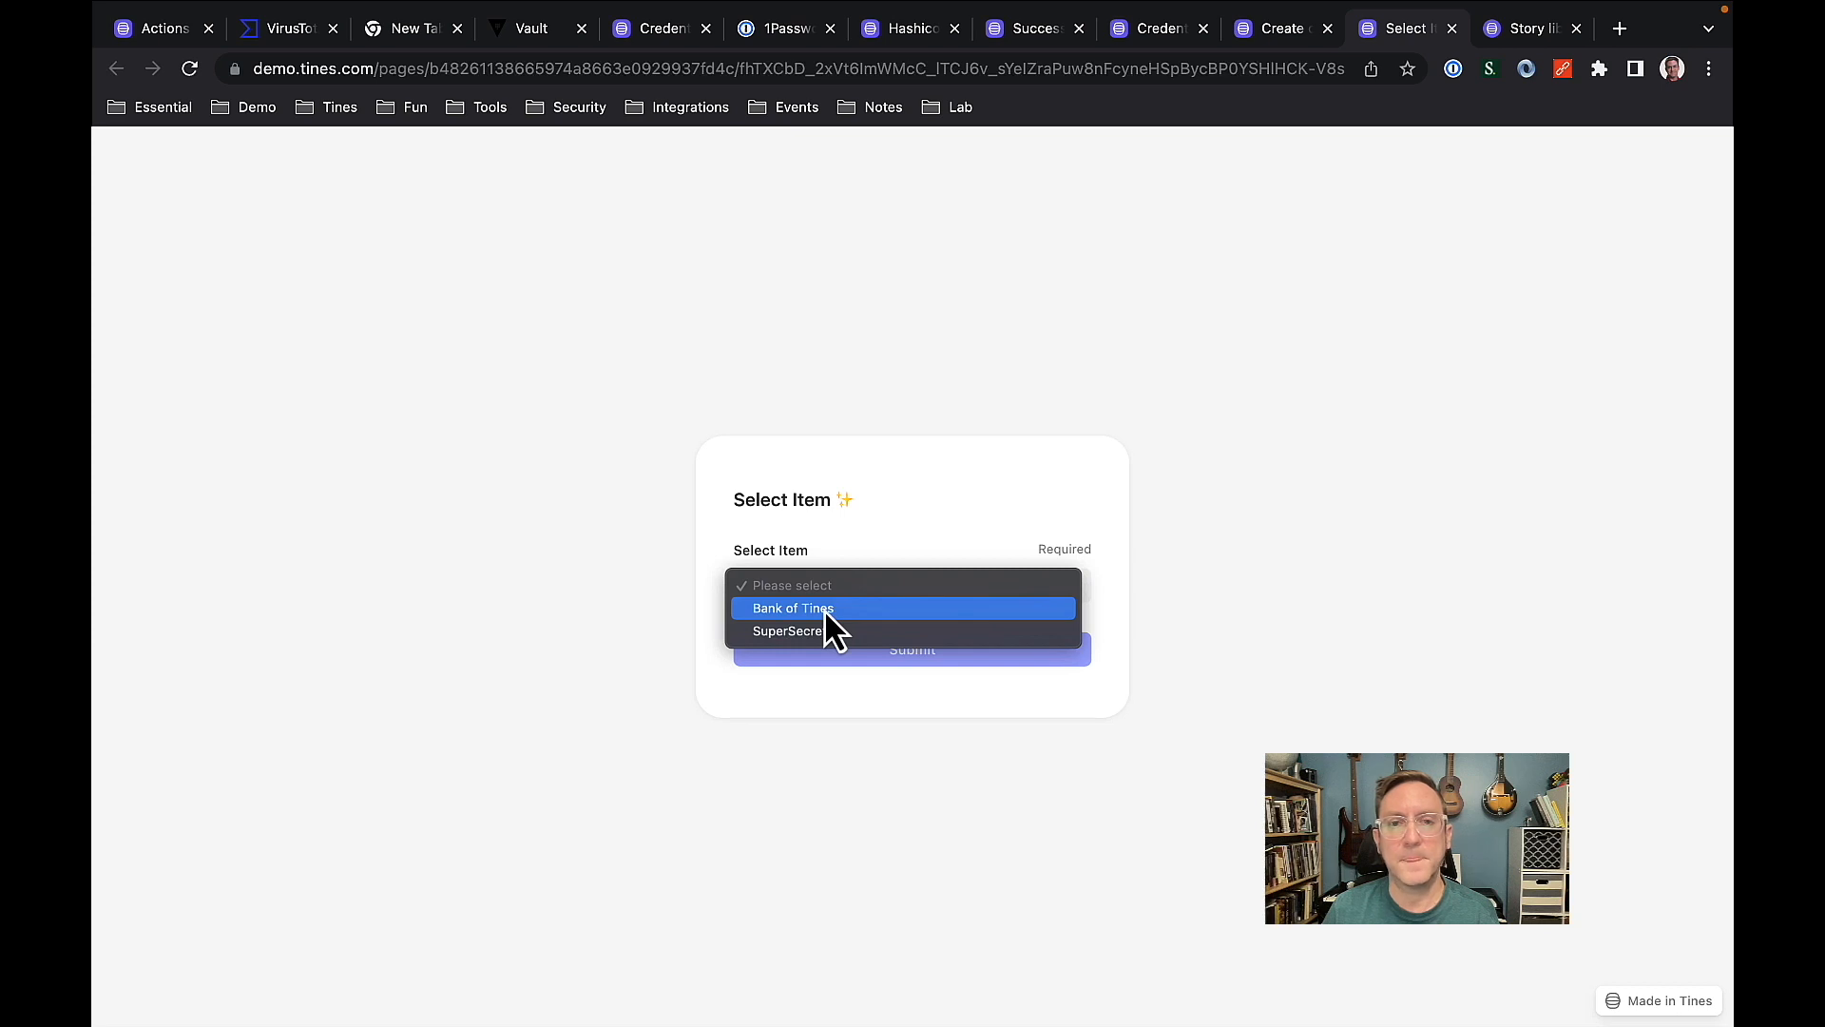
left_click(812, 631)
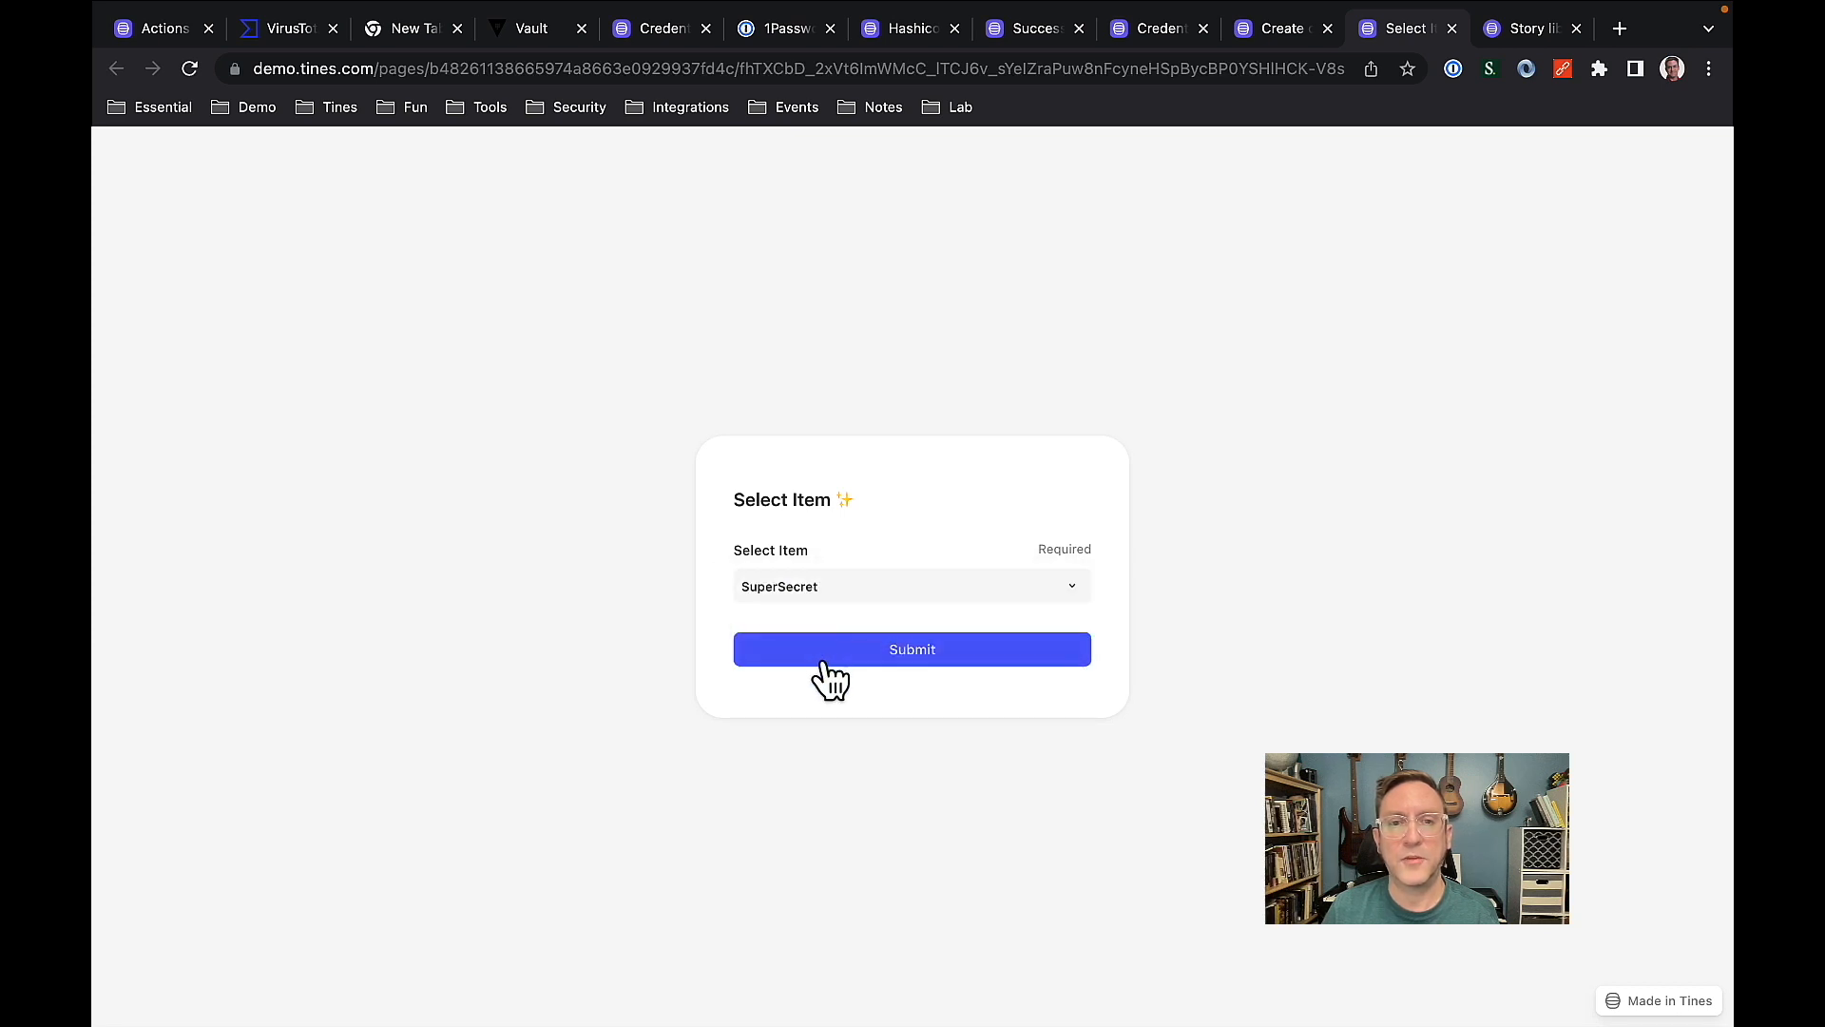
left_click(875, 649)
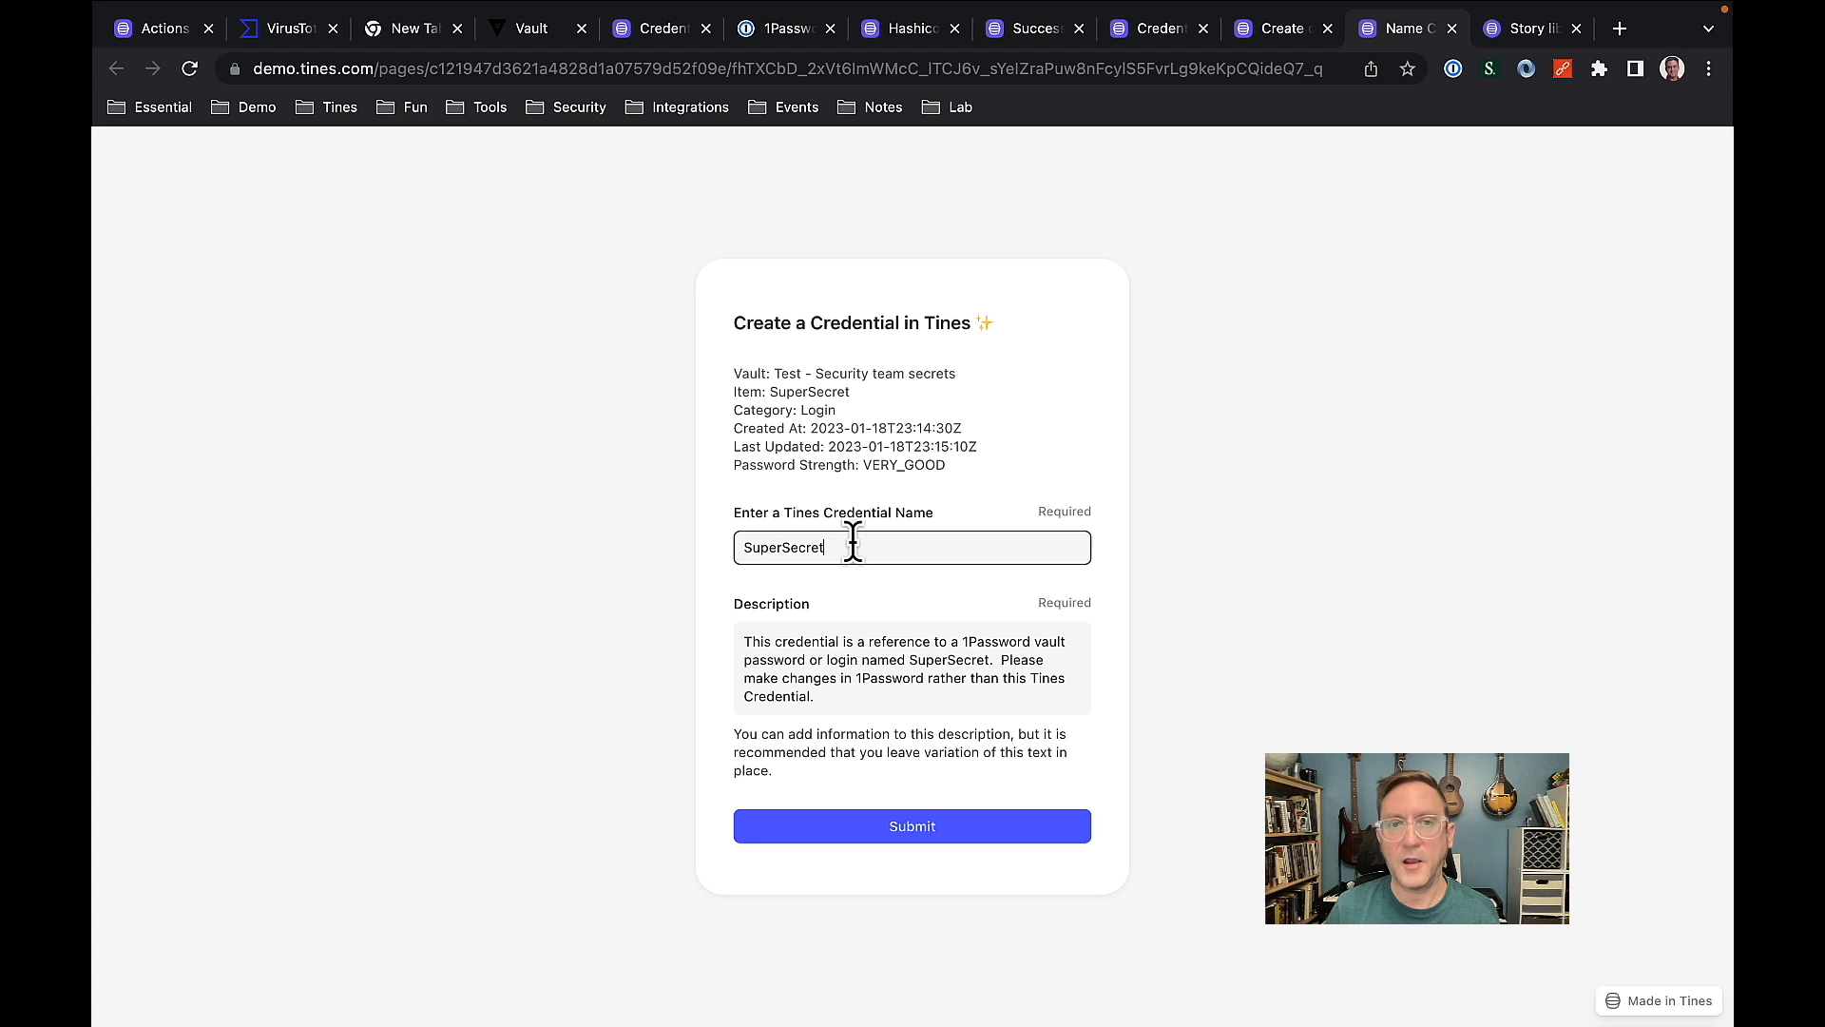
Name the Tines credential SuperSecret2, review the prefilled description and item details, and submit the credential creation form.
type("2")
left_click(875, 590)
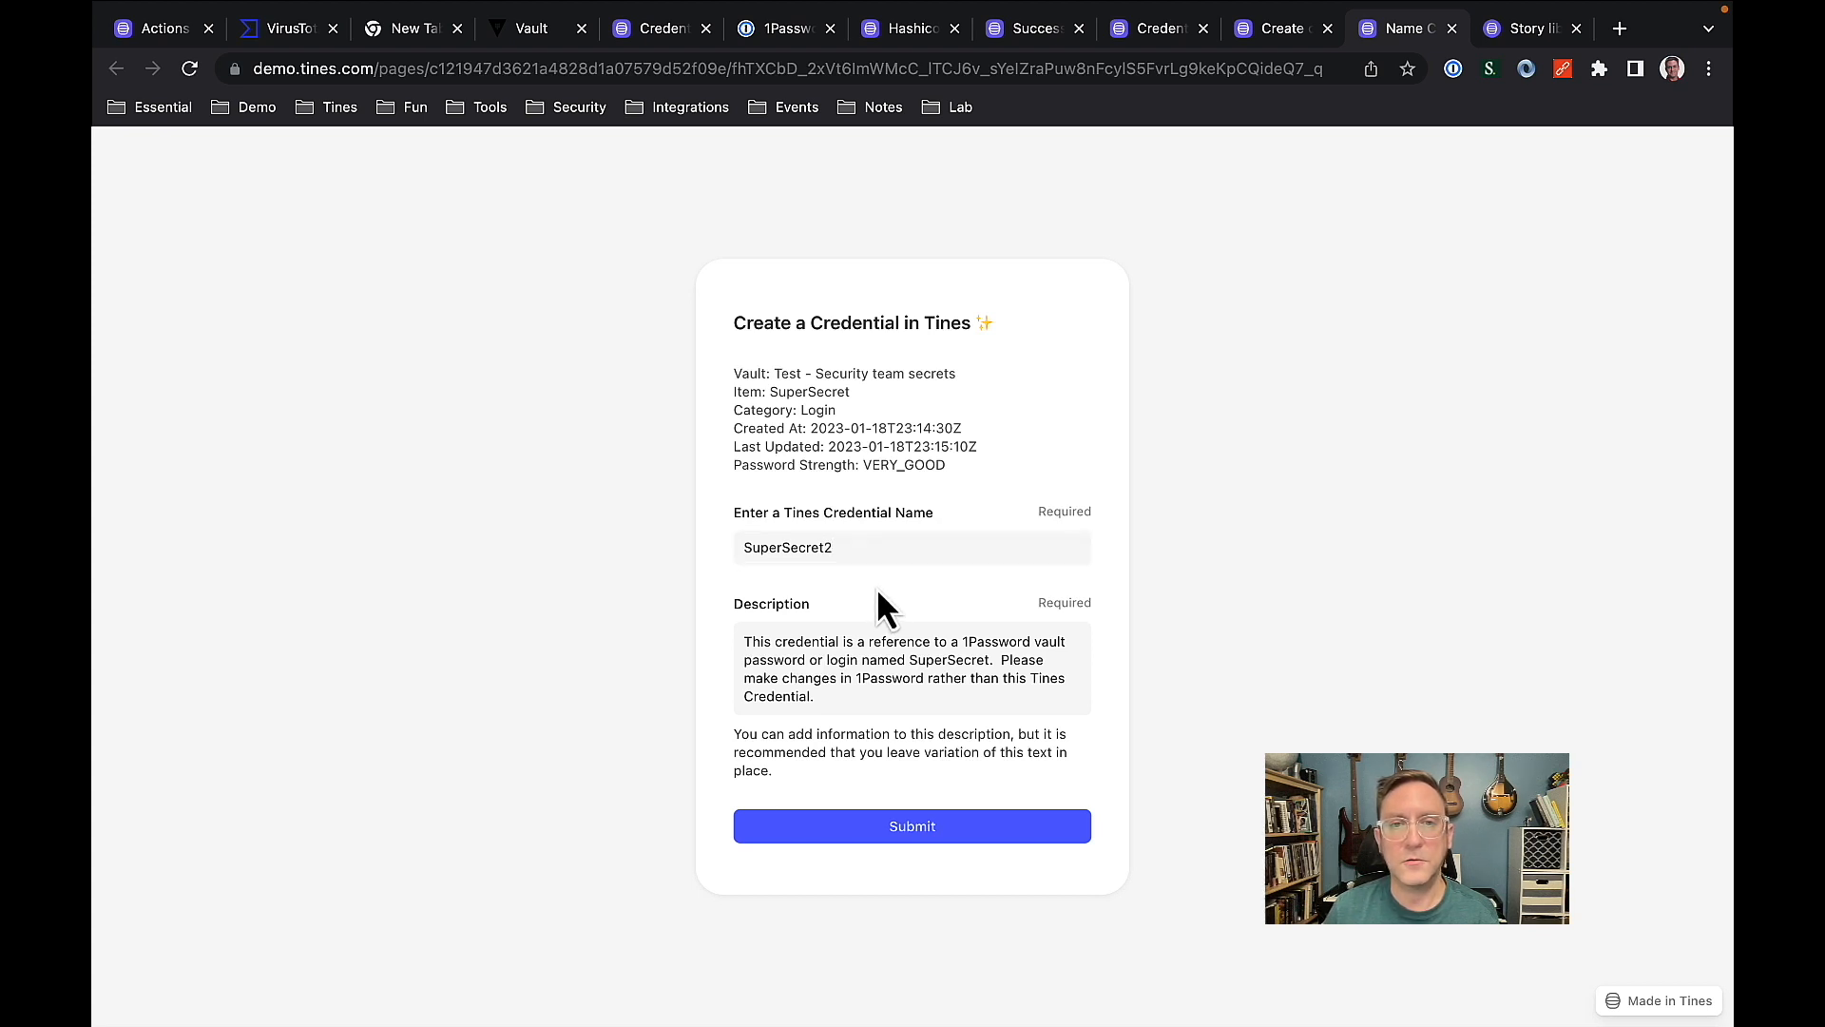
left_click_drag(744, 642, 869, 721)
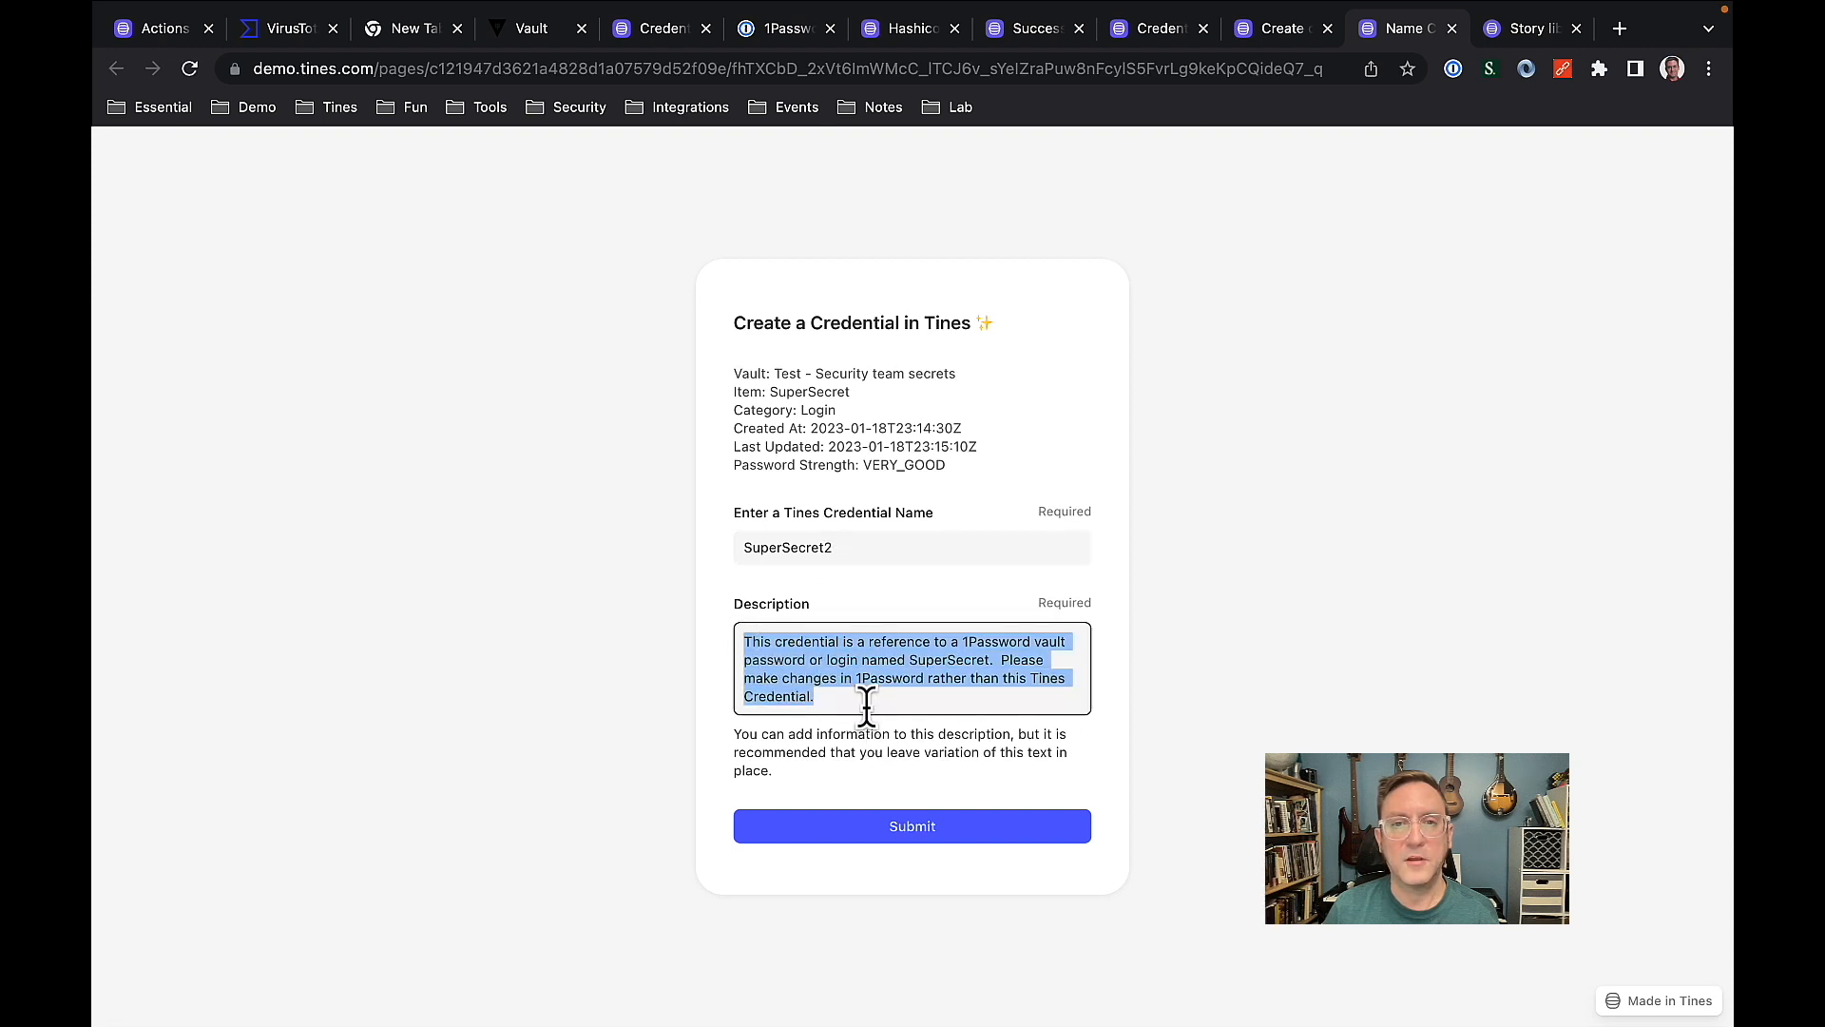
left_click(866, 705)
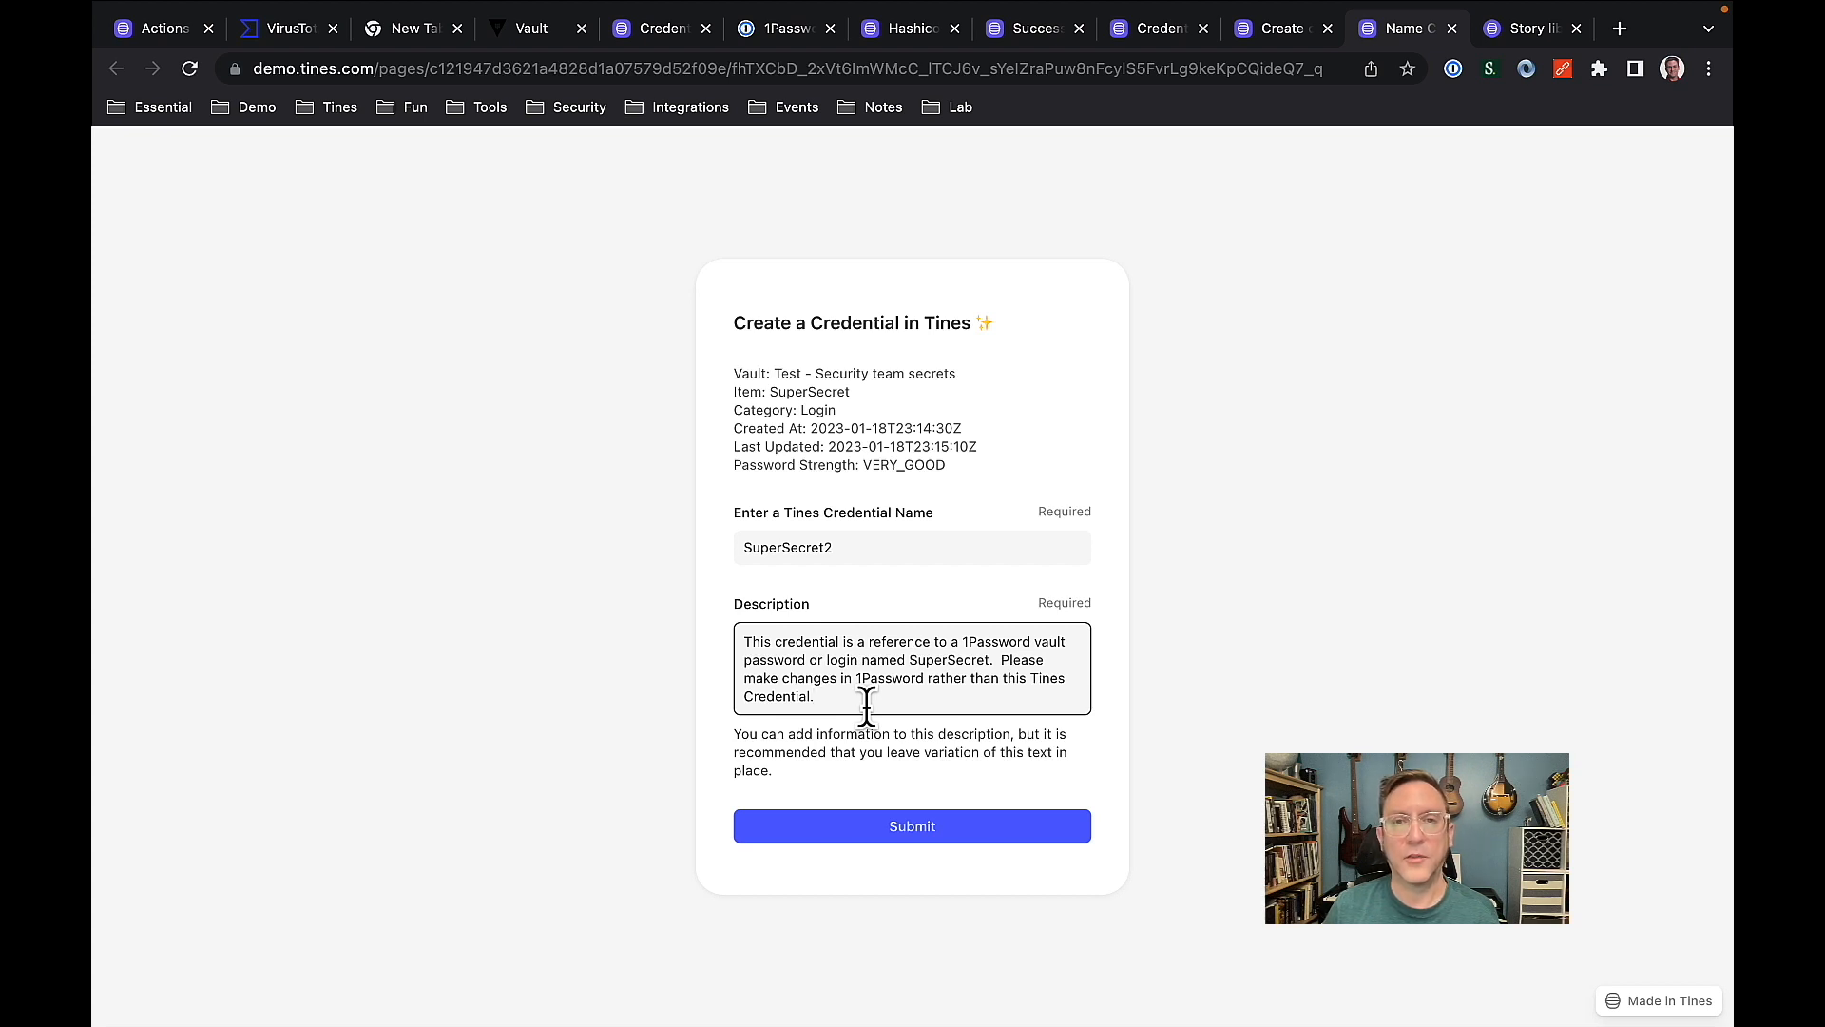
left_click_drag(947, 465, 734, 382)
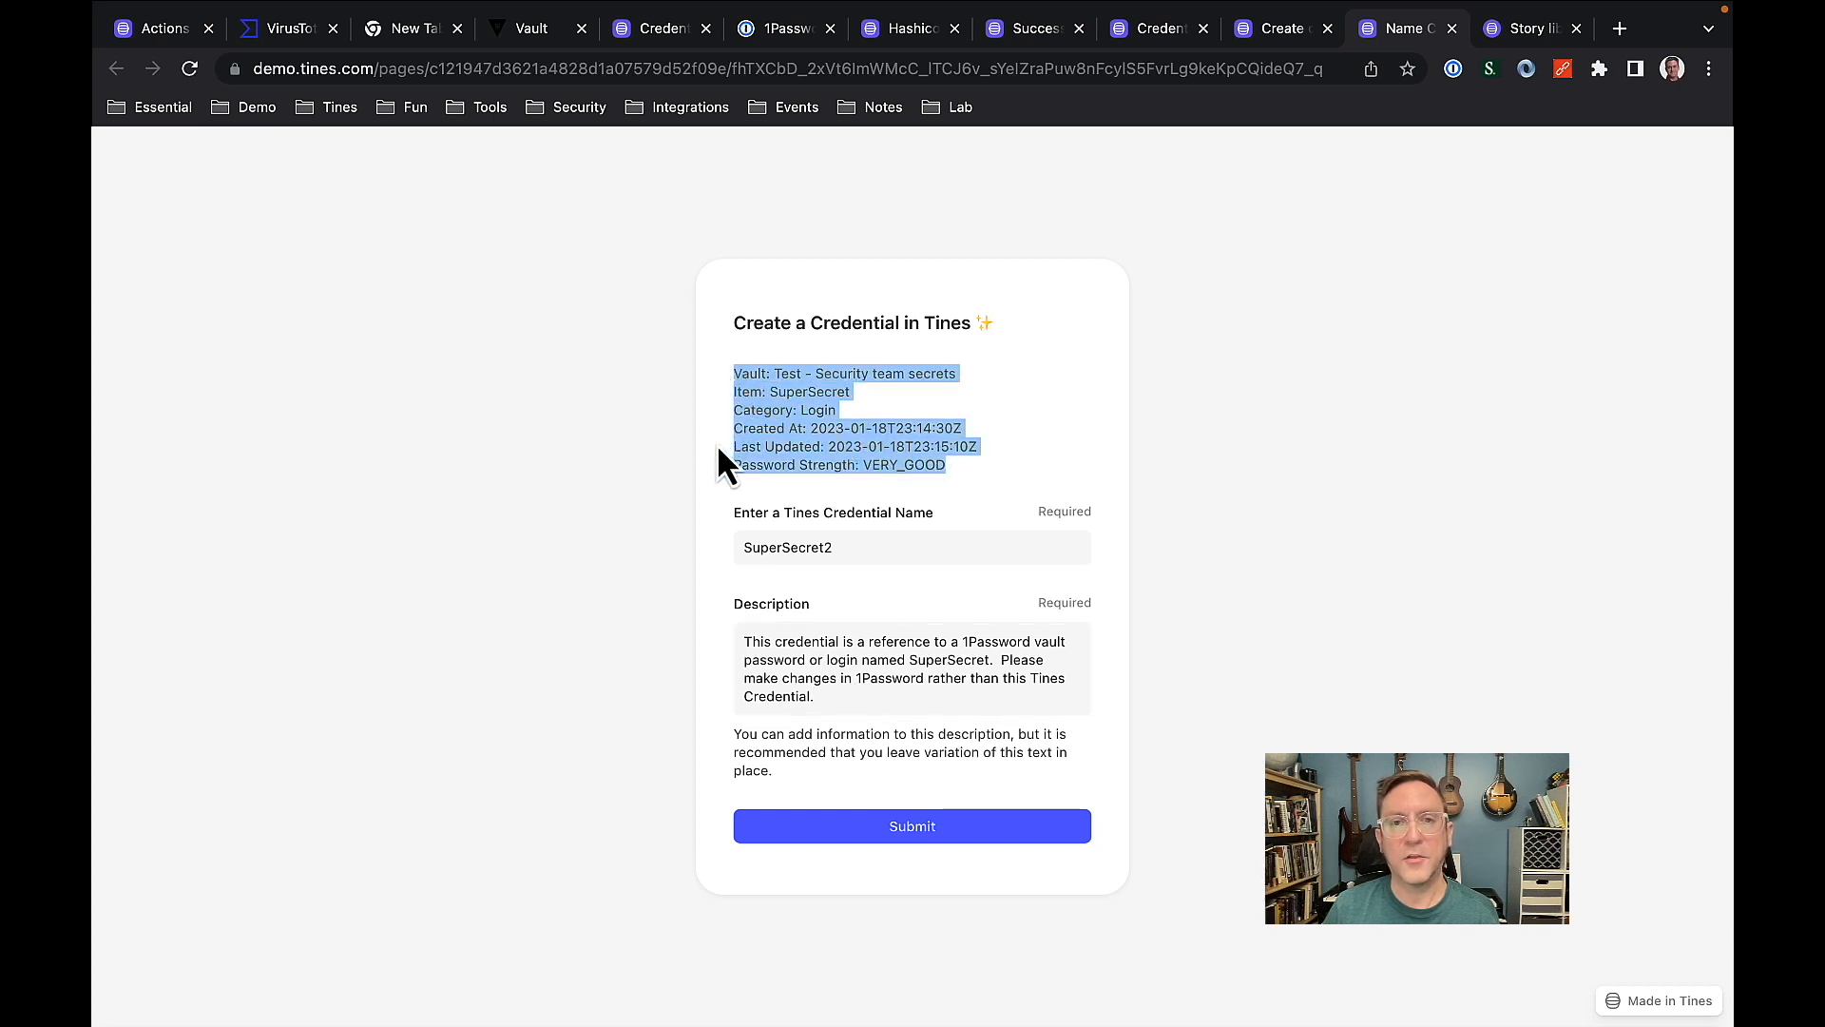
left_click(734, 463)
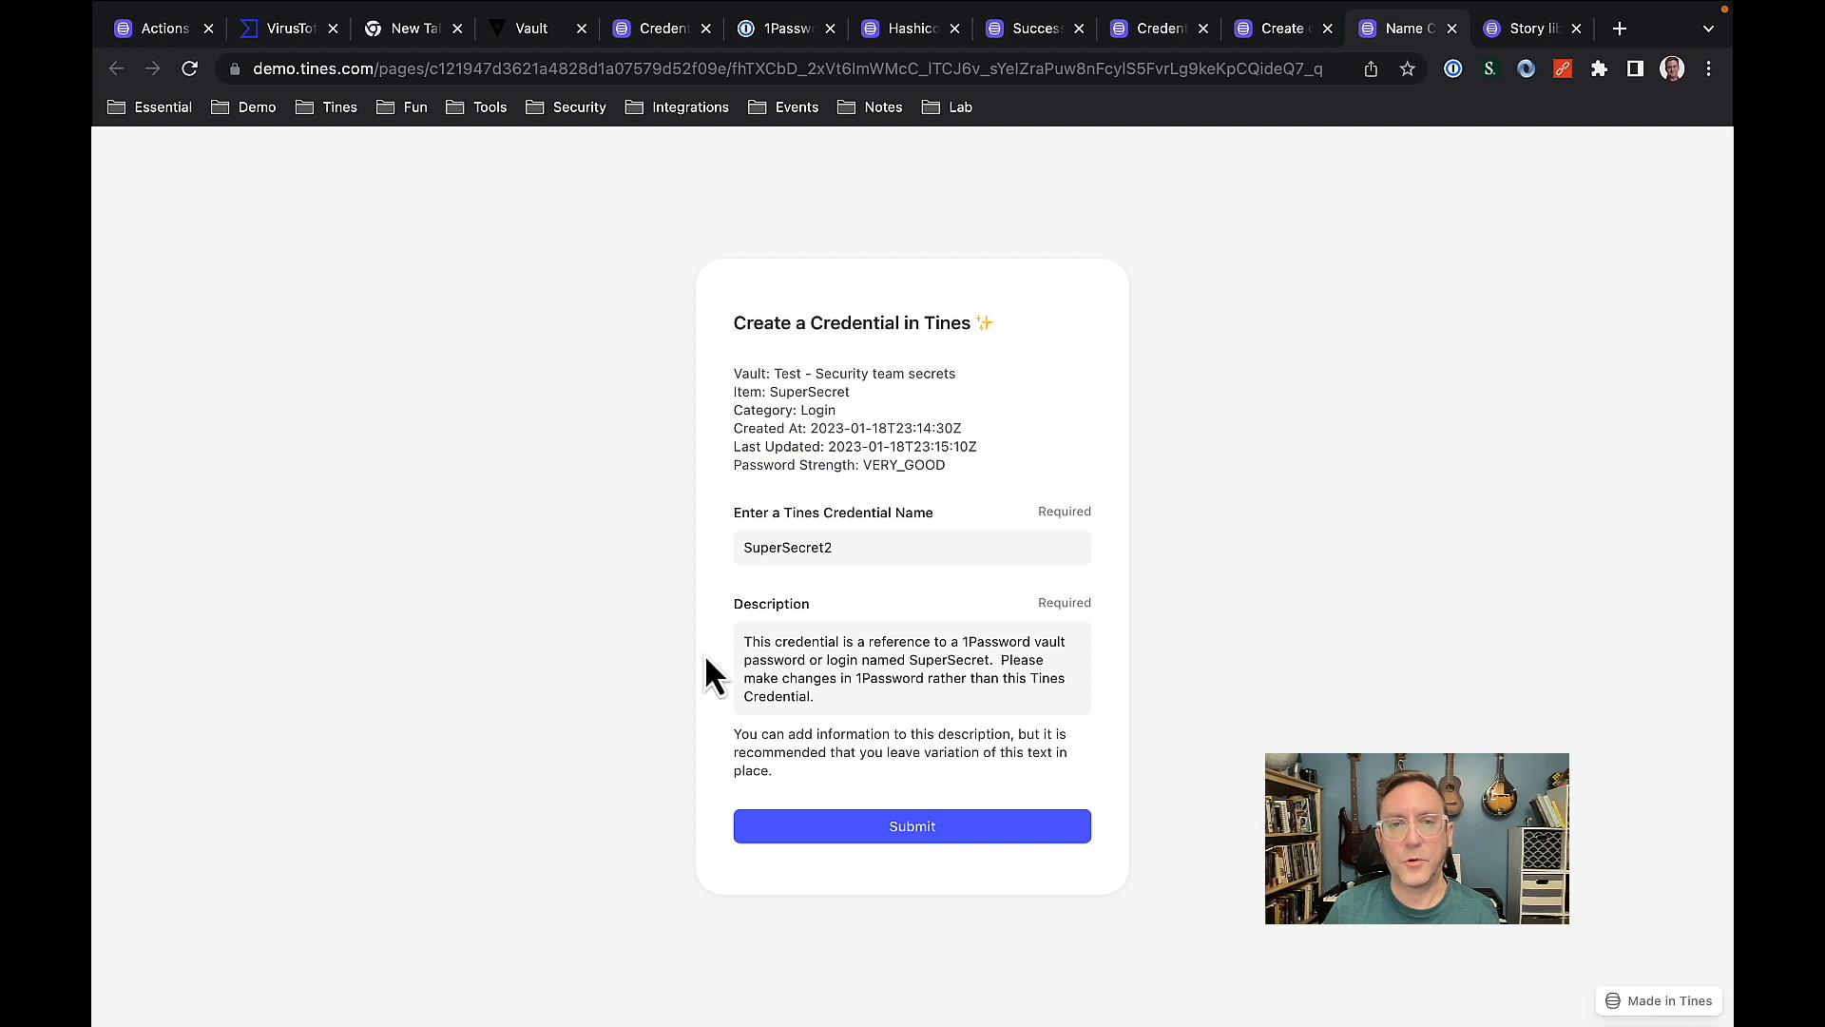
left_click(920, 824)
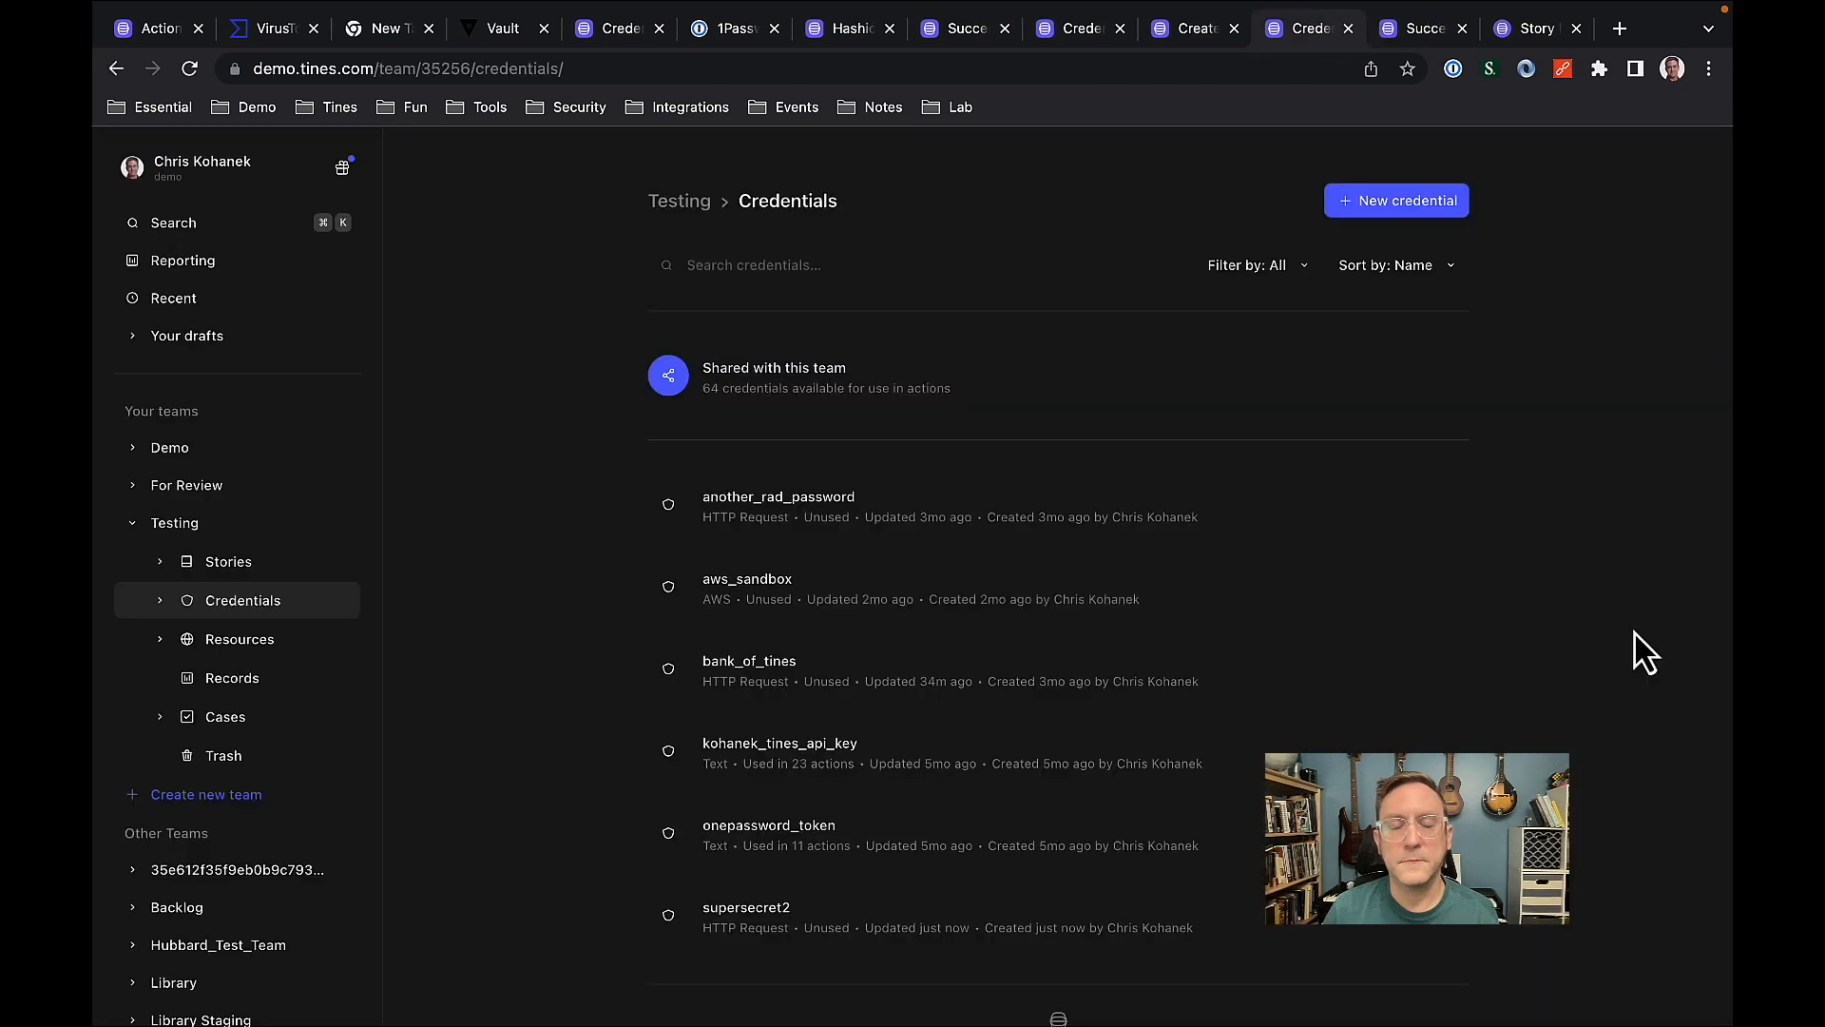
Open the supersecret2 credential in the Testing team and examine its URL, method, headers and token location formula, closing it when done.
left_click(868, 942)
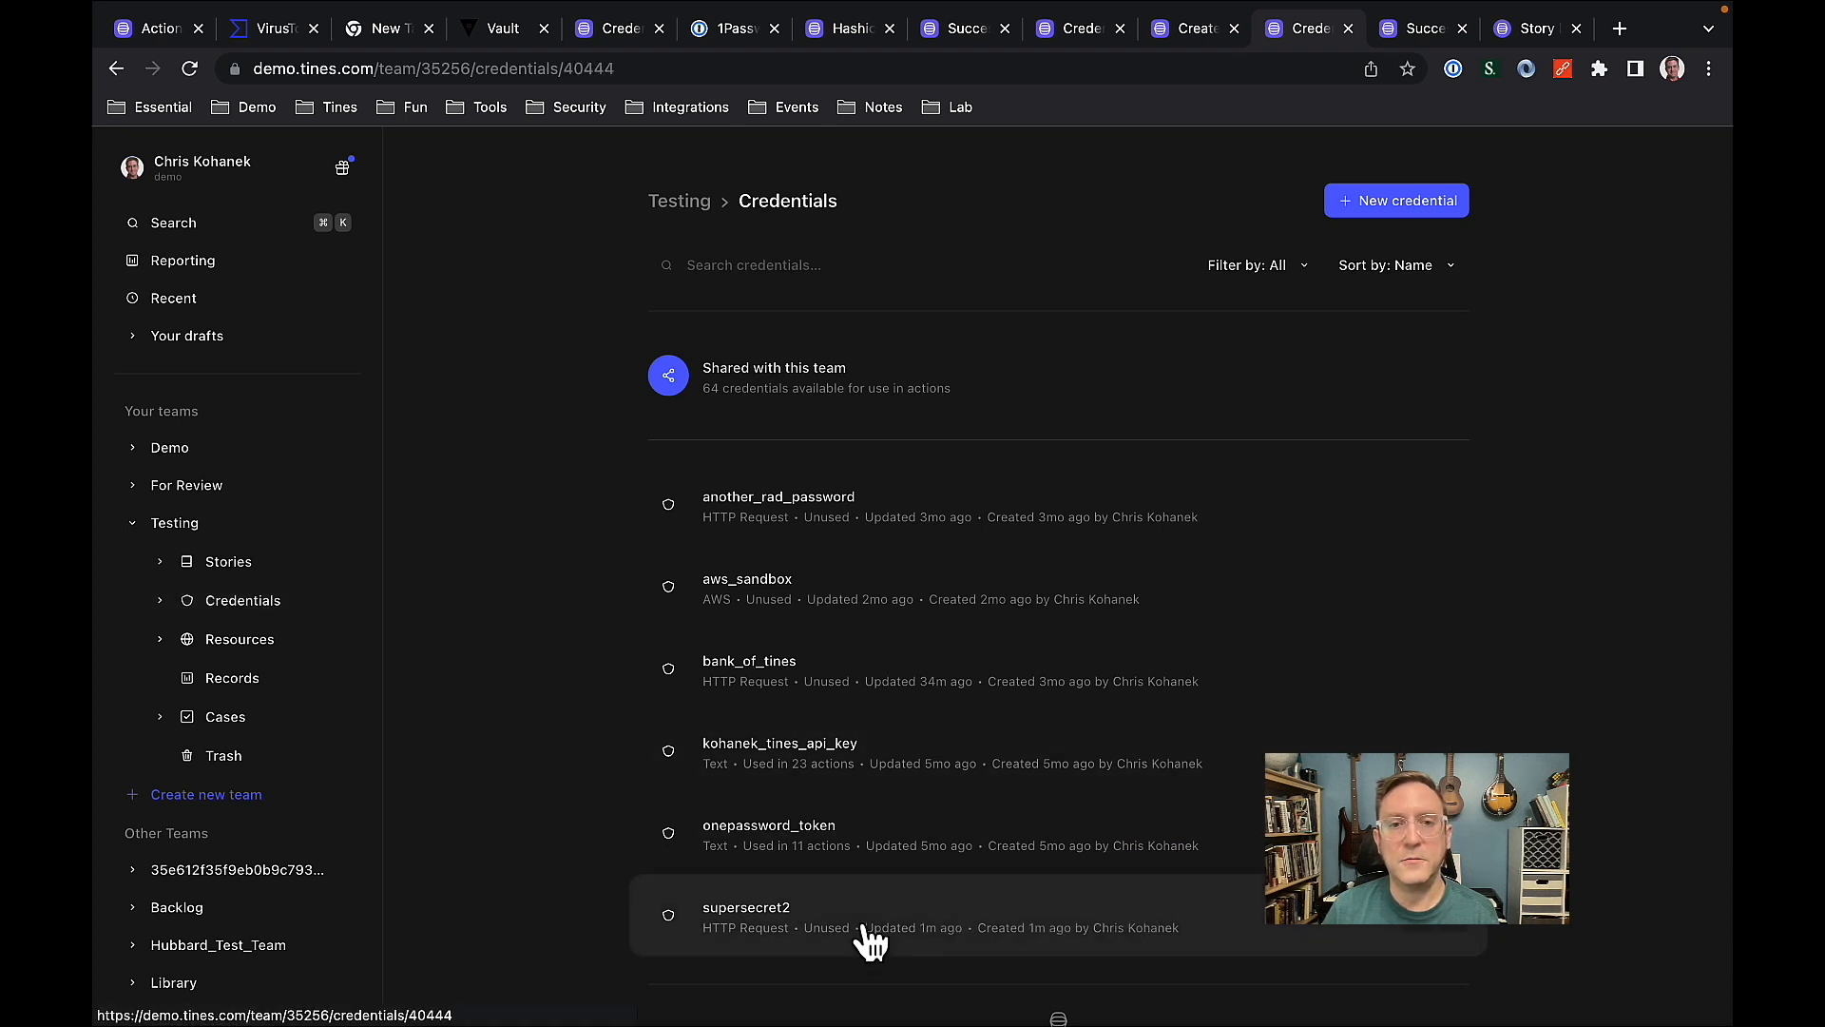
left_click(756, 930)
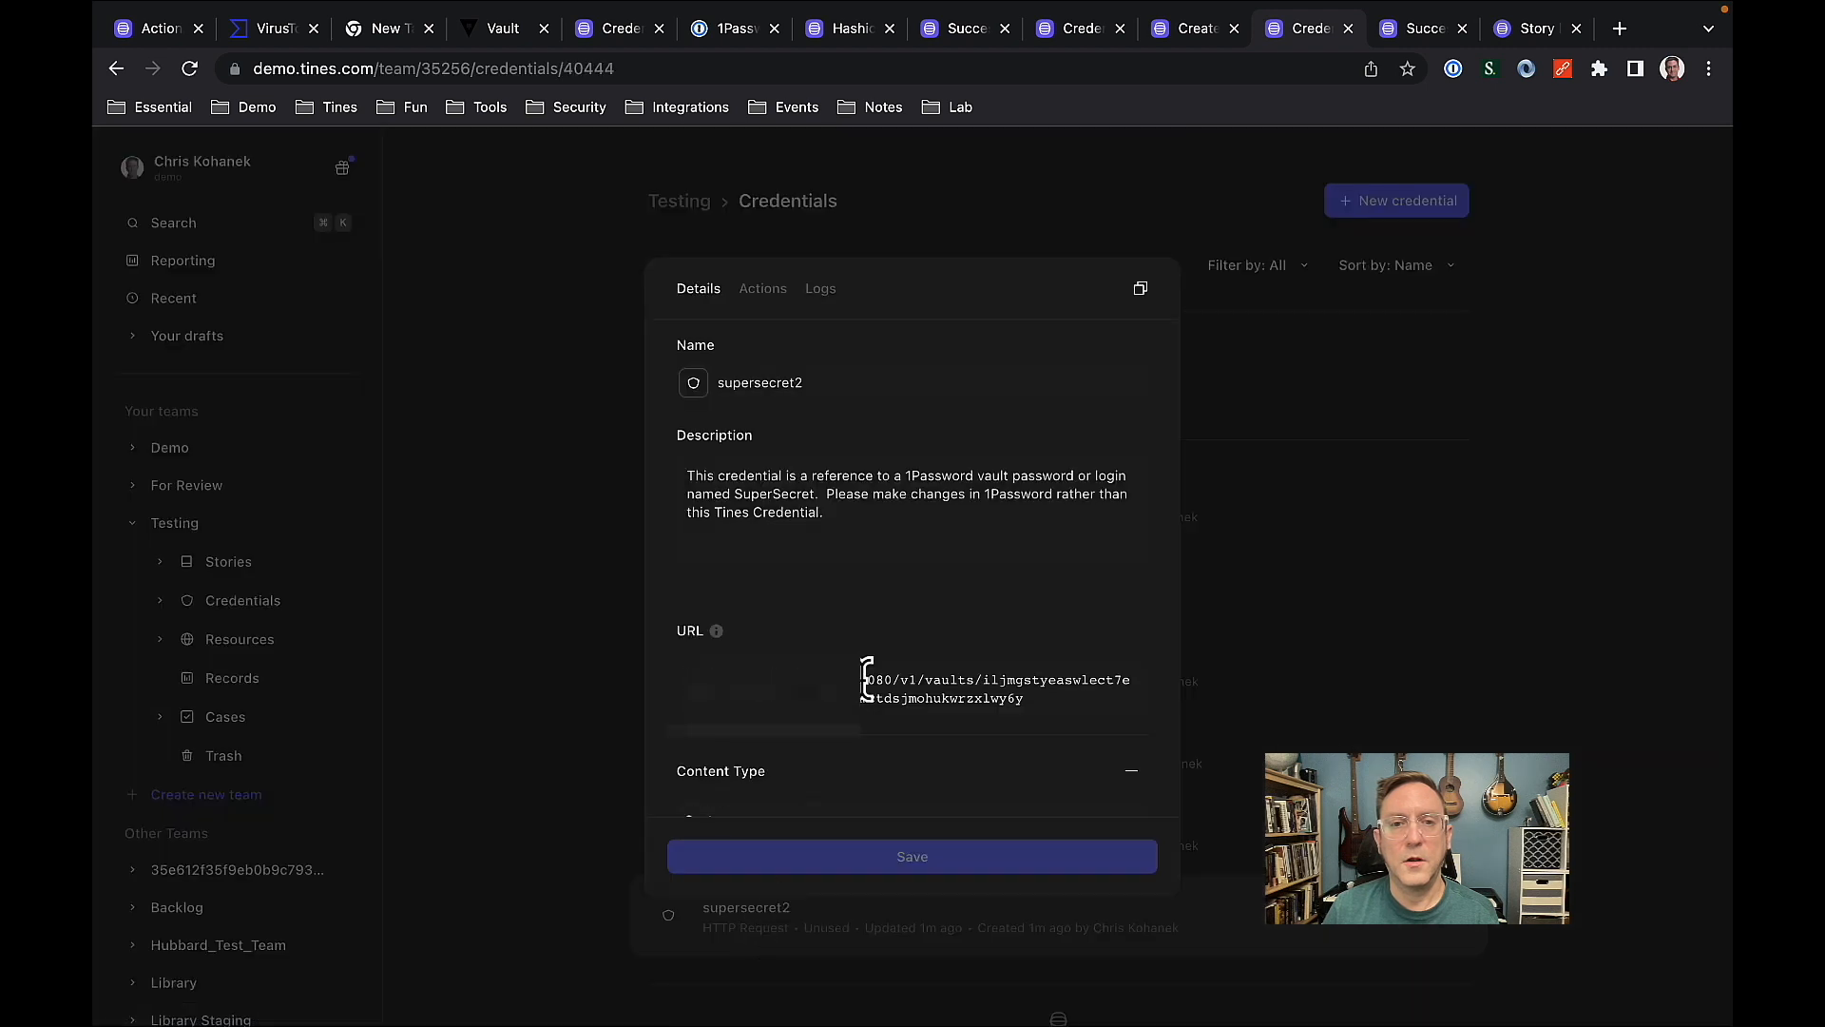
scroll(867, 679, "down", 5)
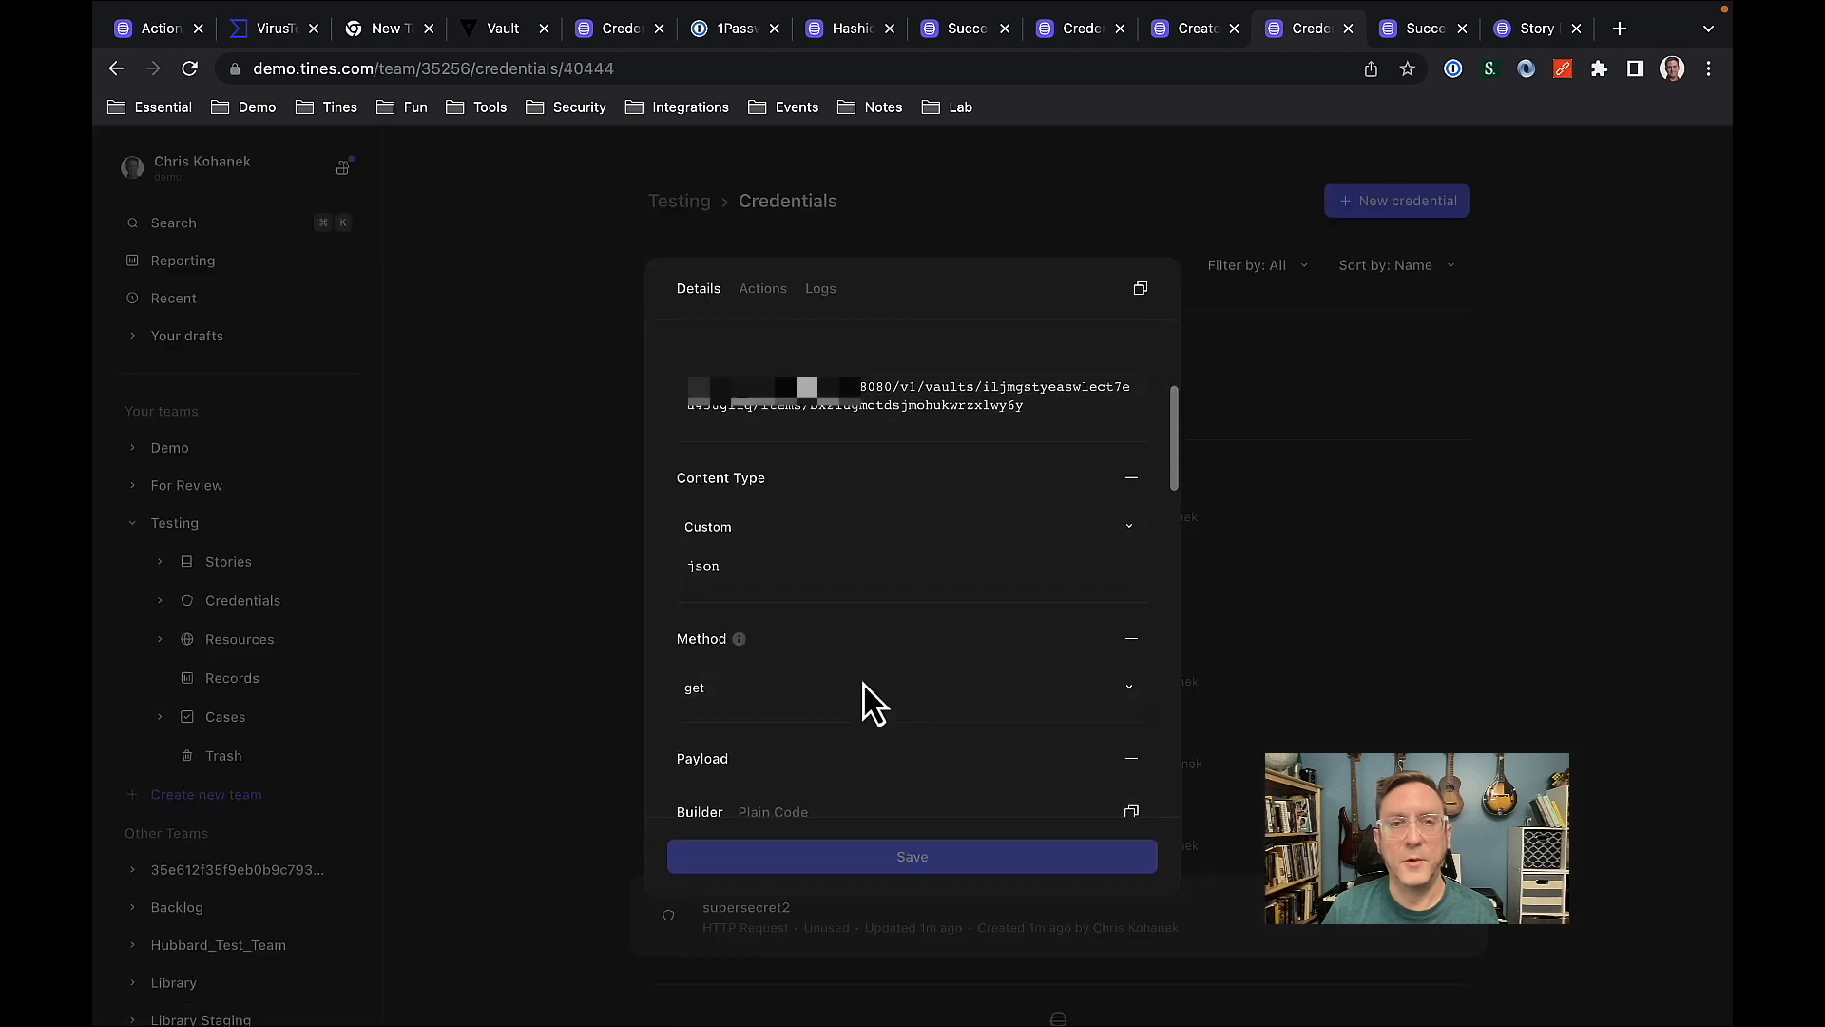
scroll(867, 703, "down", 3)
scroll(867, 703, "down", 4)
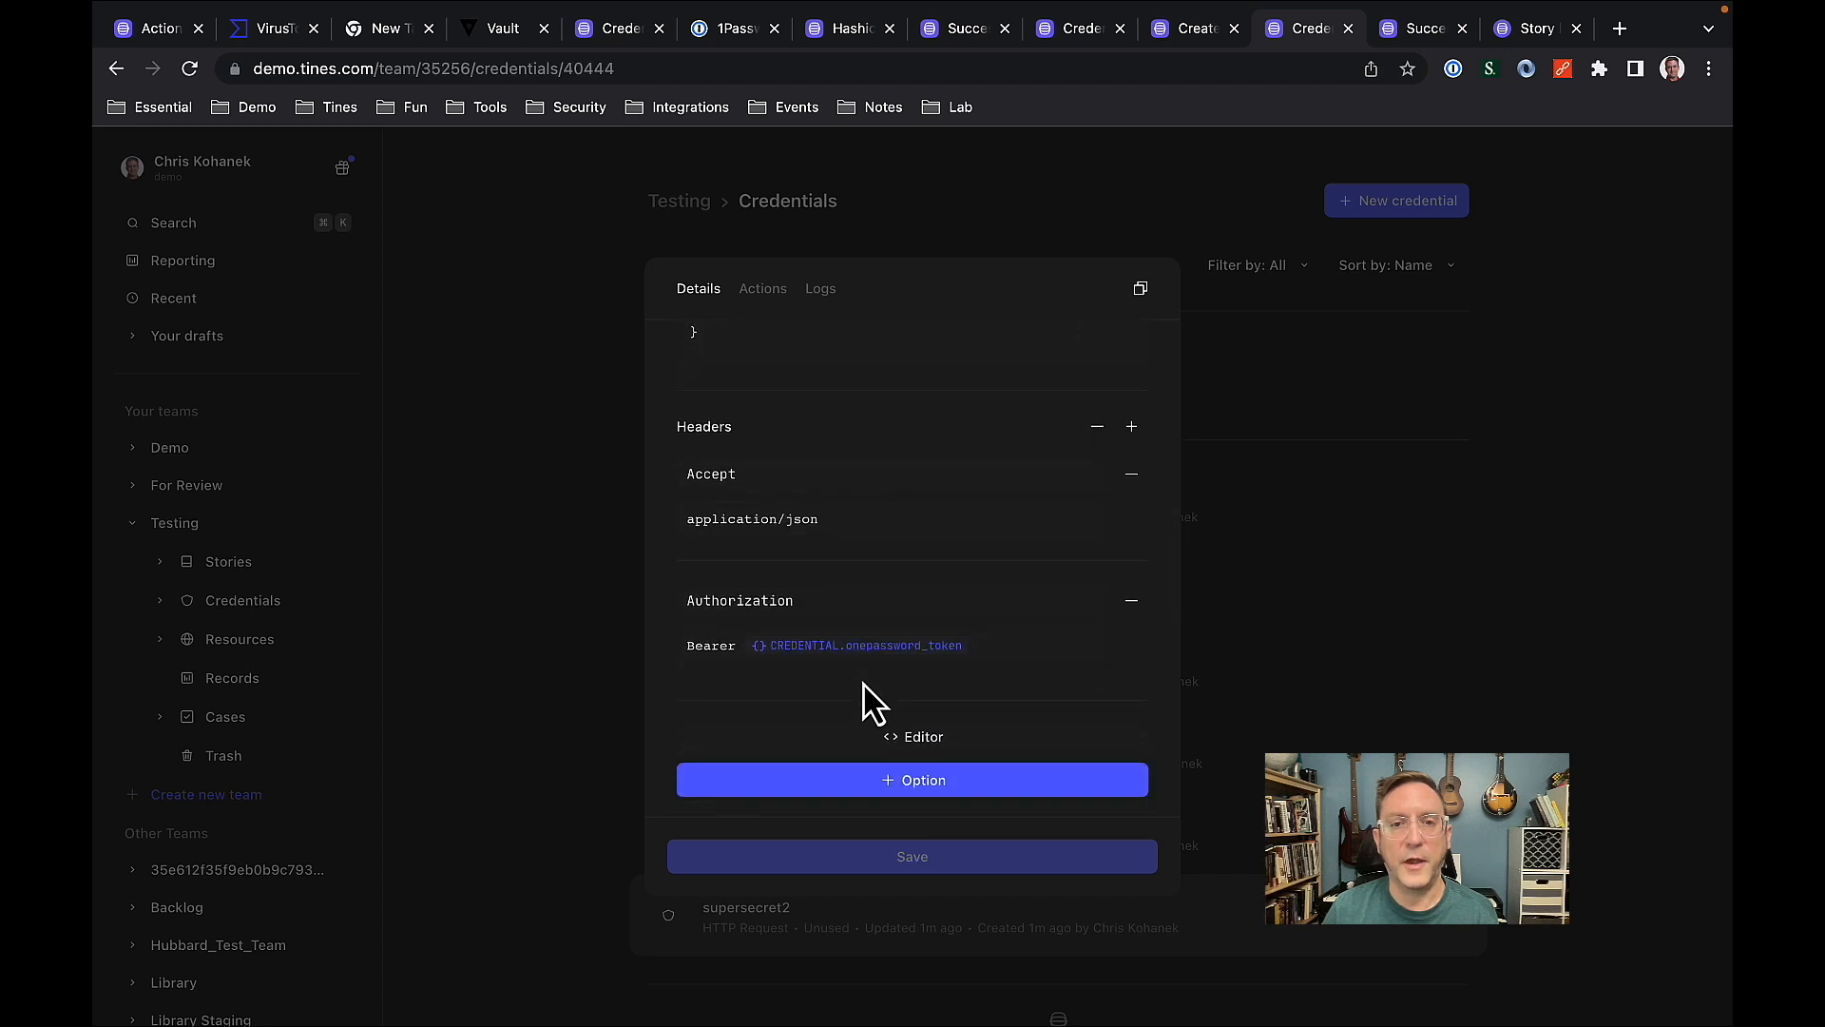
scroll(867, 704, "down", 4)
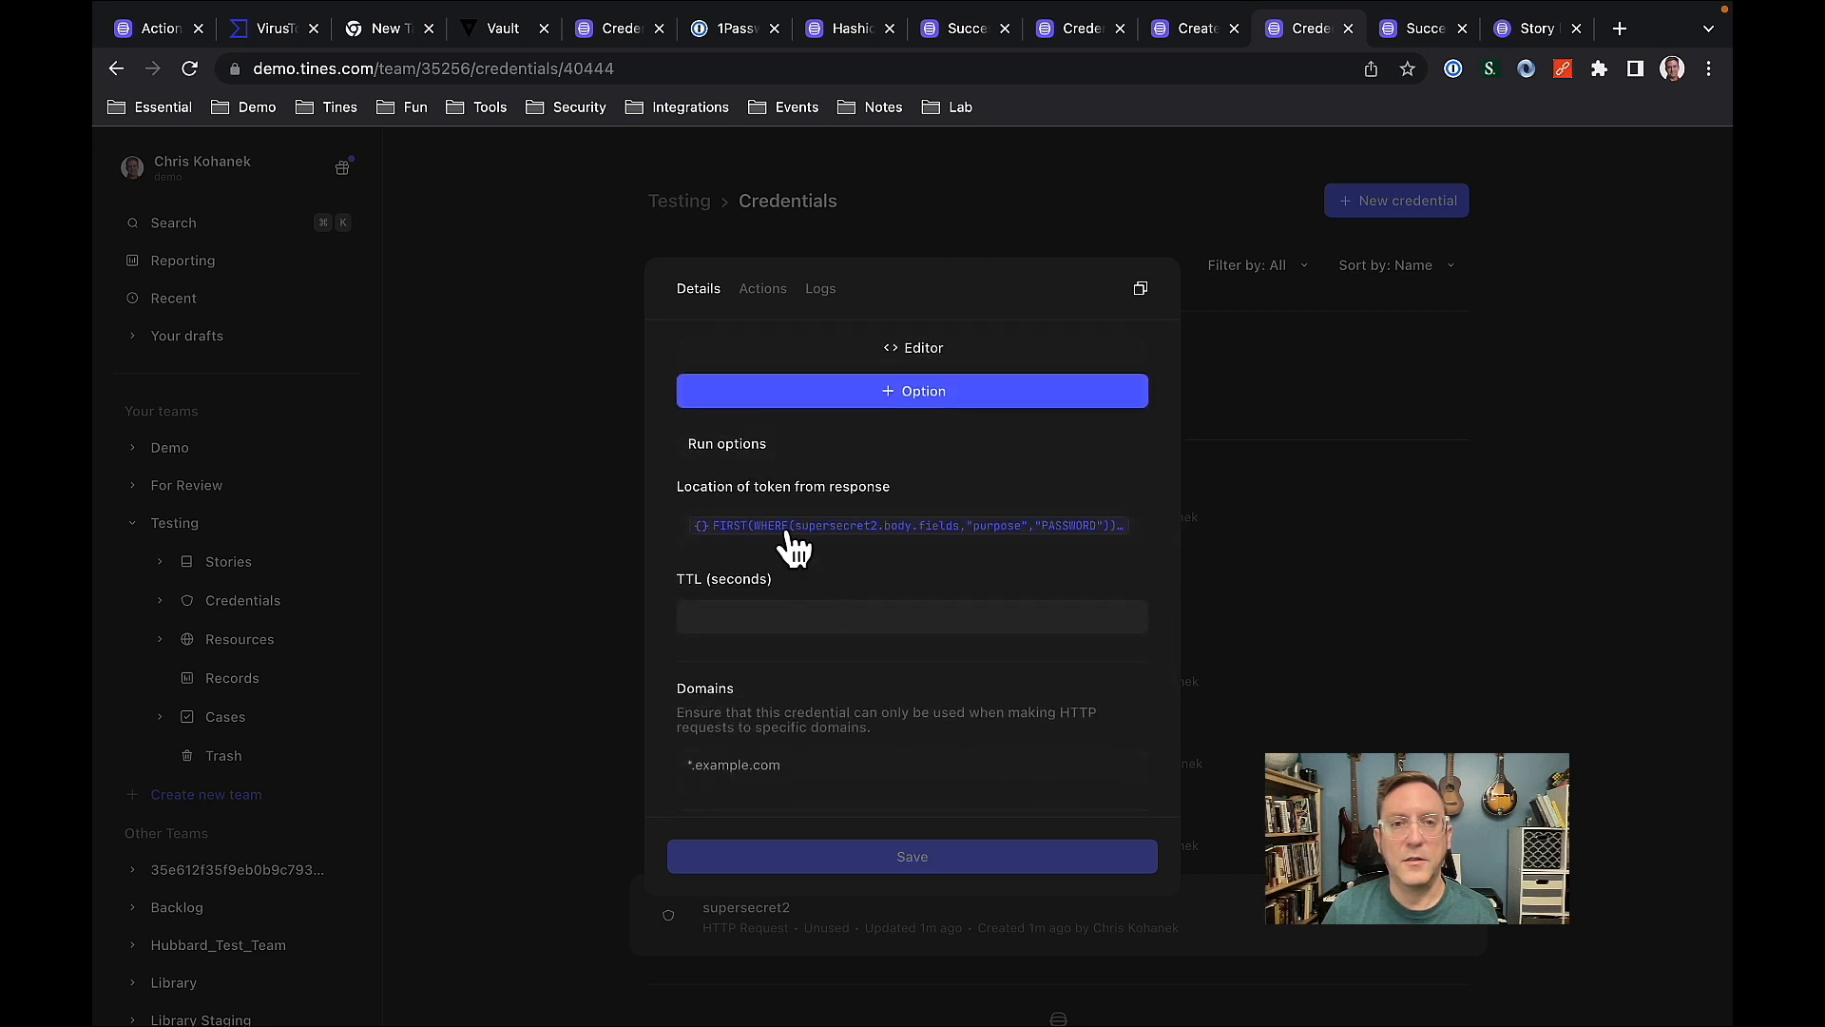
left_click(789, 537)
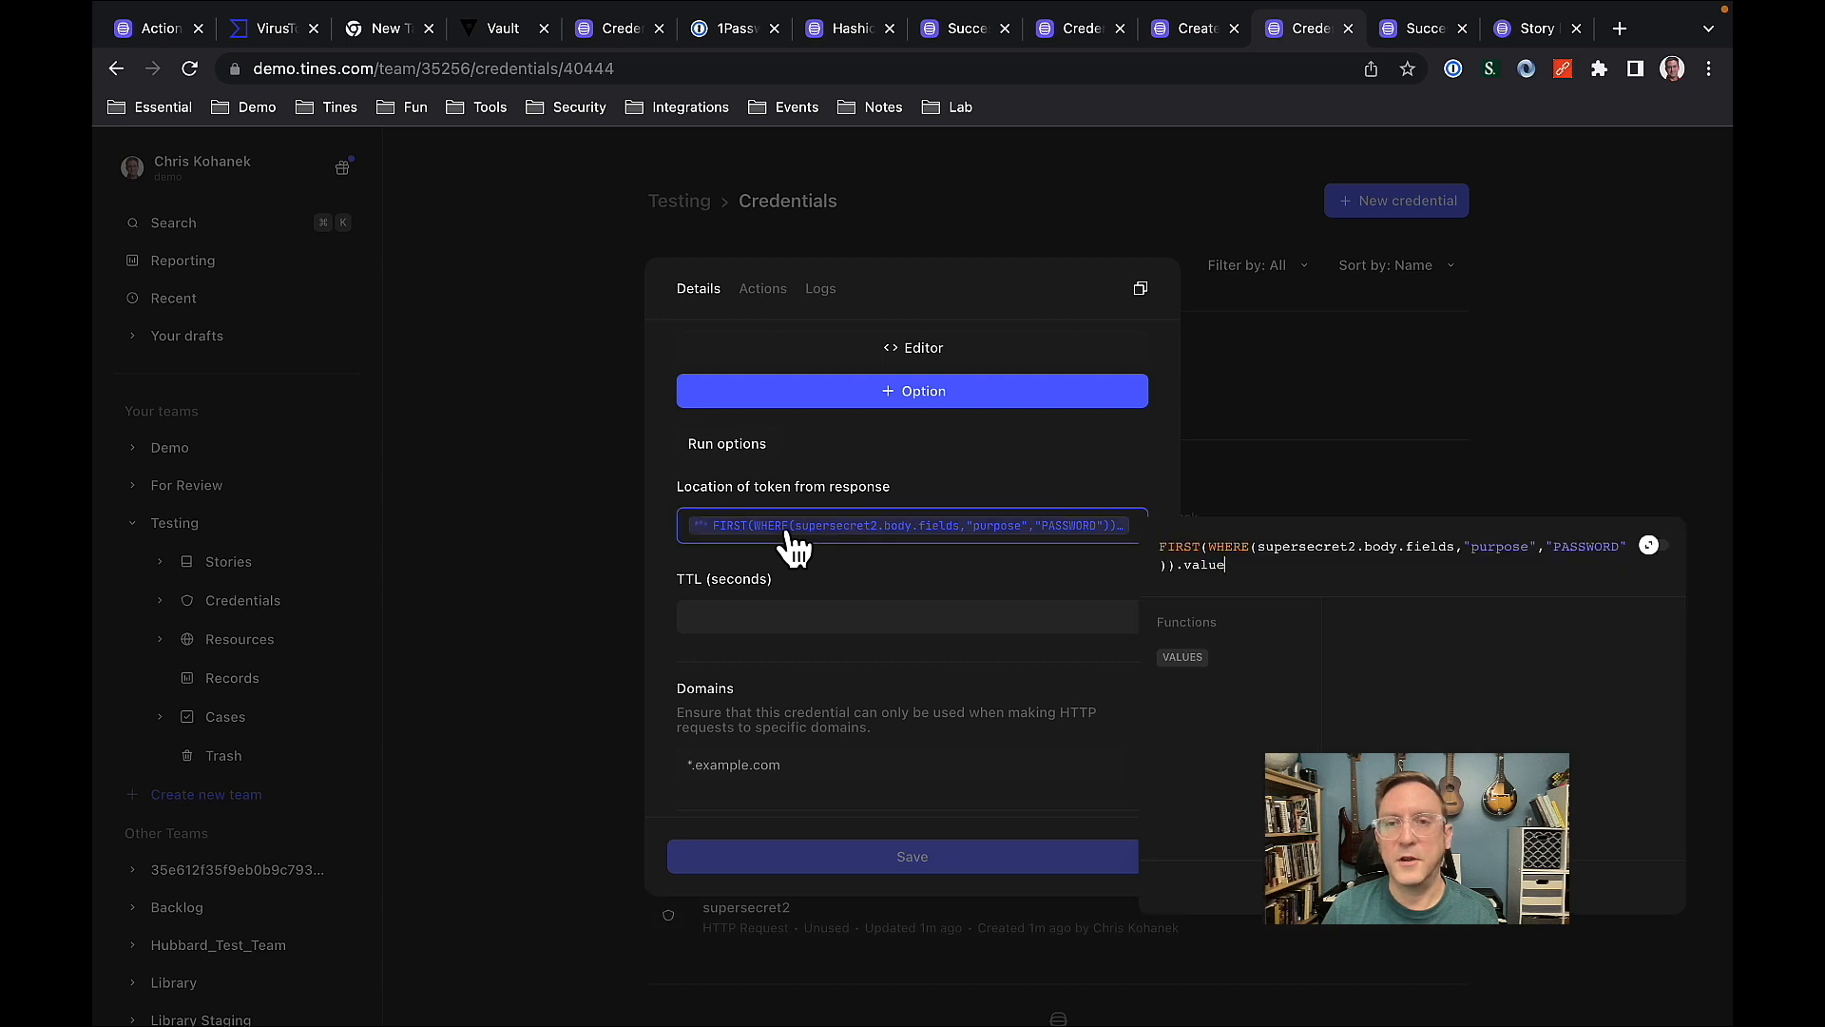
left_click(670, 589)
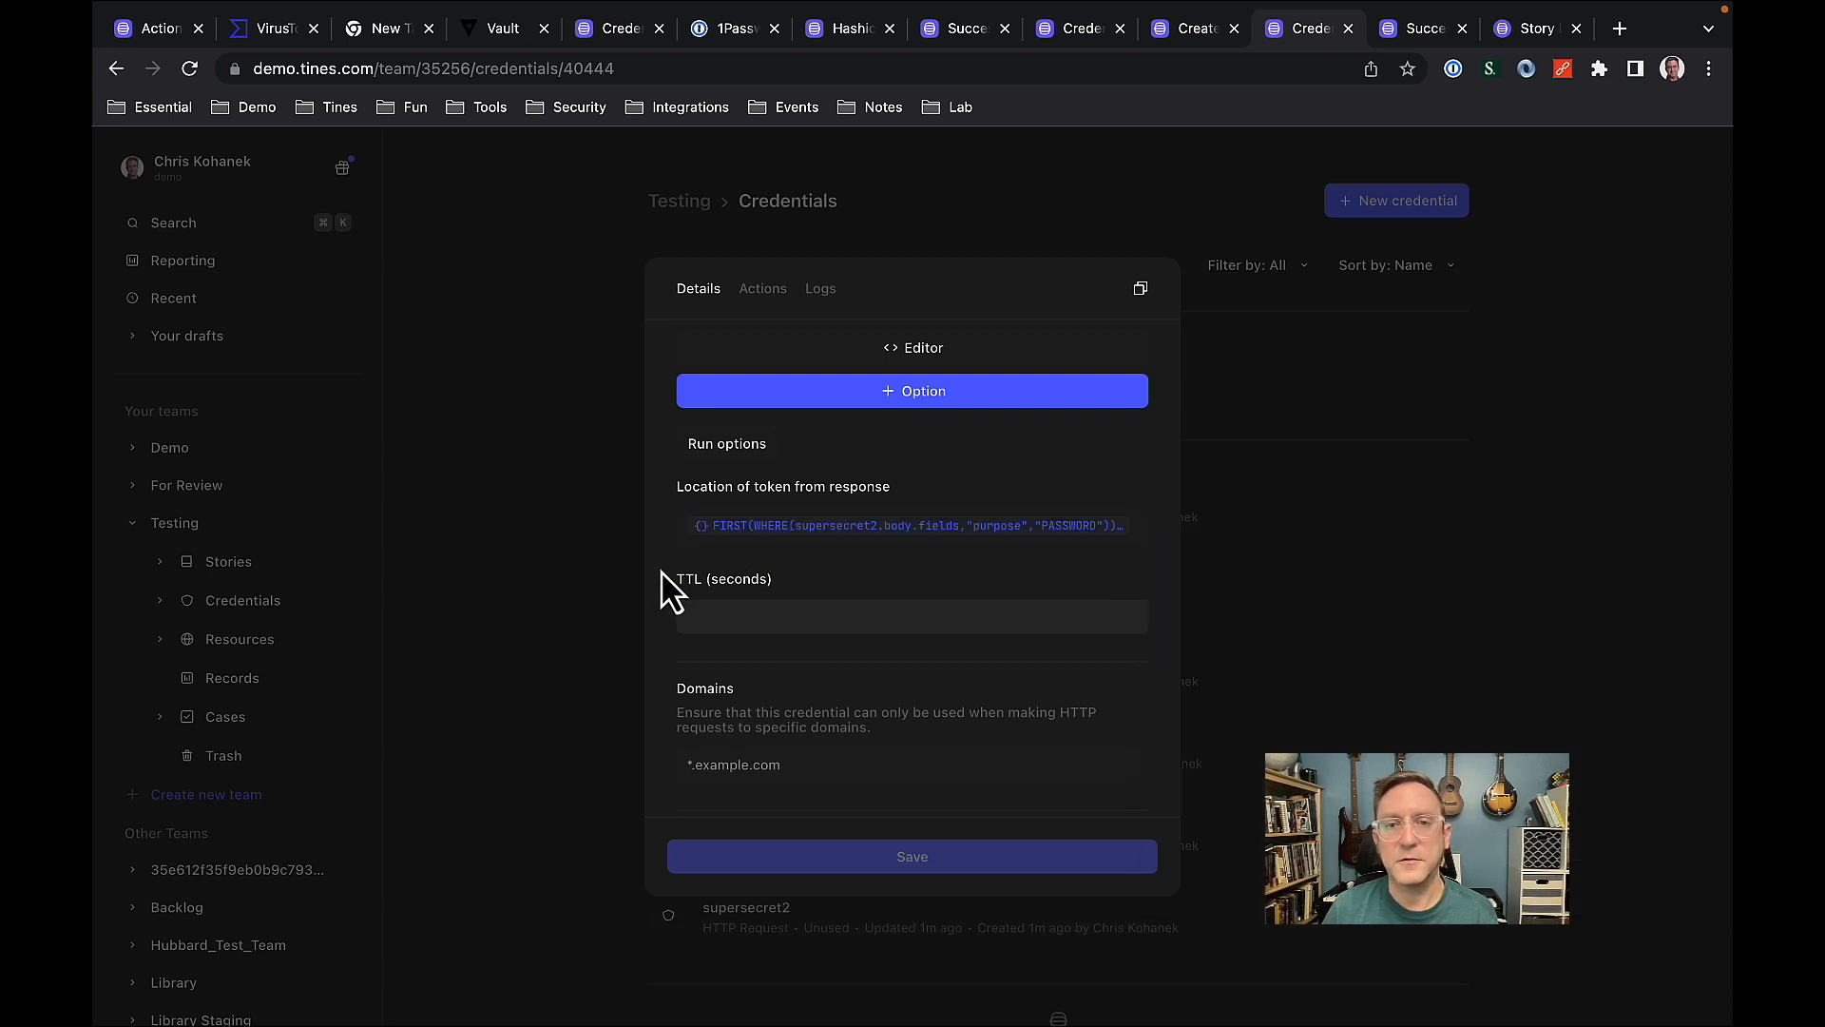
left_click(1313, 595)
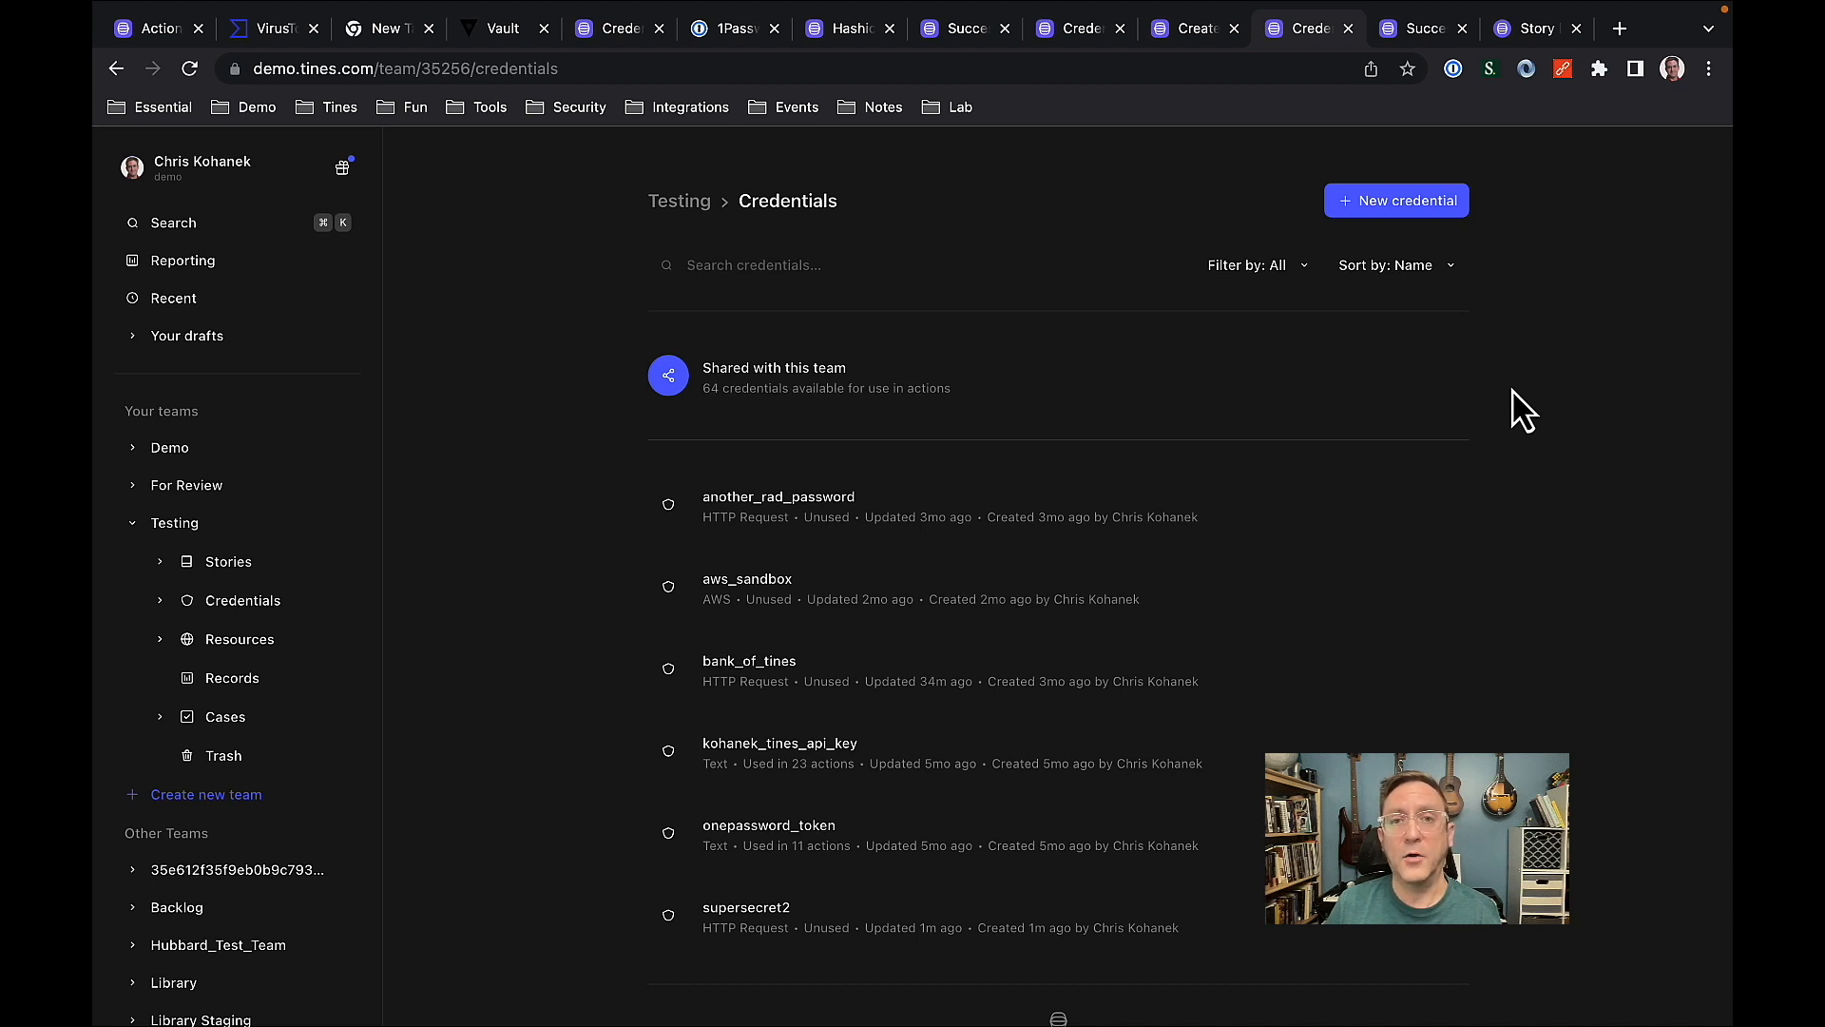
Return to the story creating credentials that reference 1Password Vaults and look over its overall flow from the start page.
left_click(1207, 30)
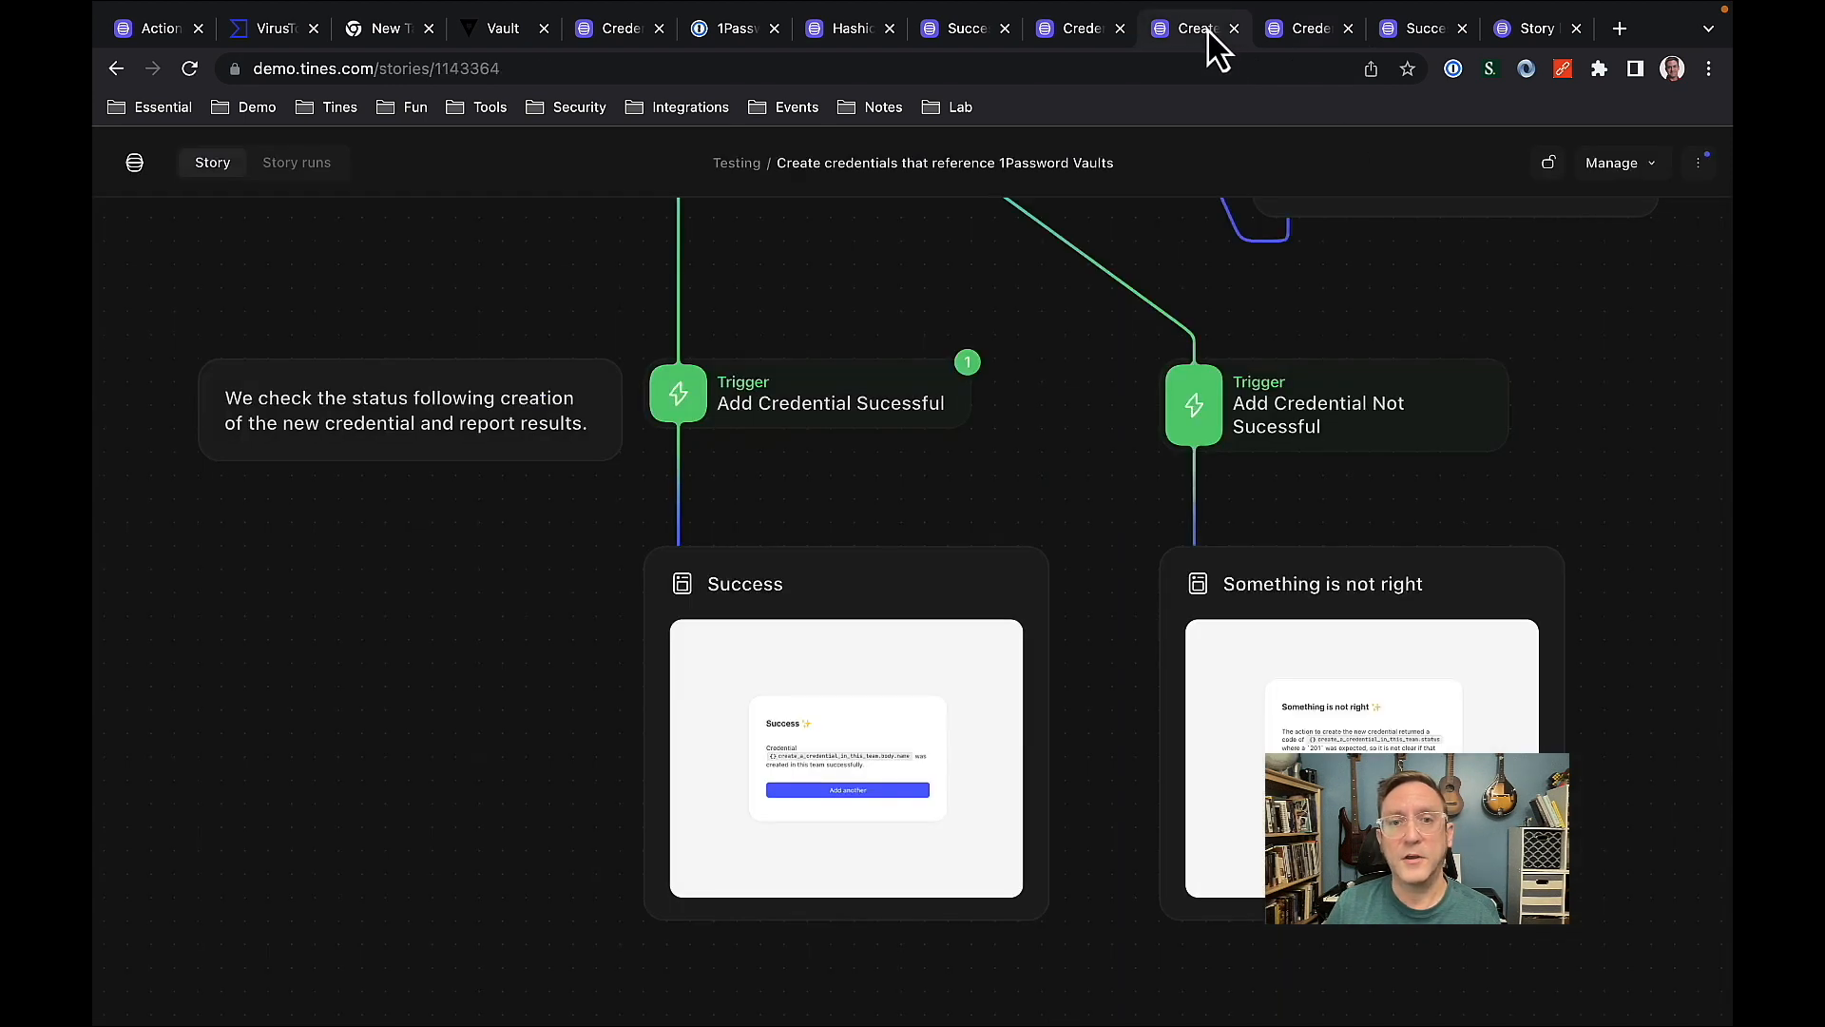
scroll(1118, 423, "down", 5)
left_click_drag(1112, 420, 1098, 839)
left_click_drag(1206, 534, 1184, 903)
left_click_drag(1183, 687, 1165, 985)
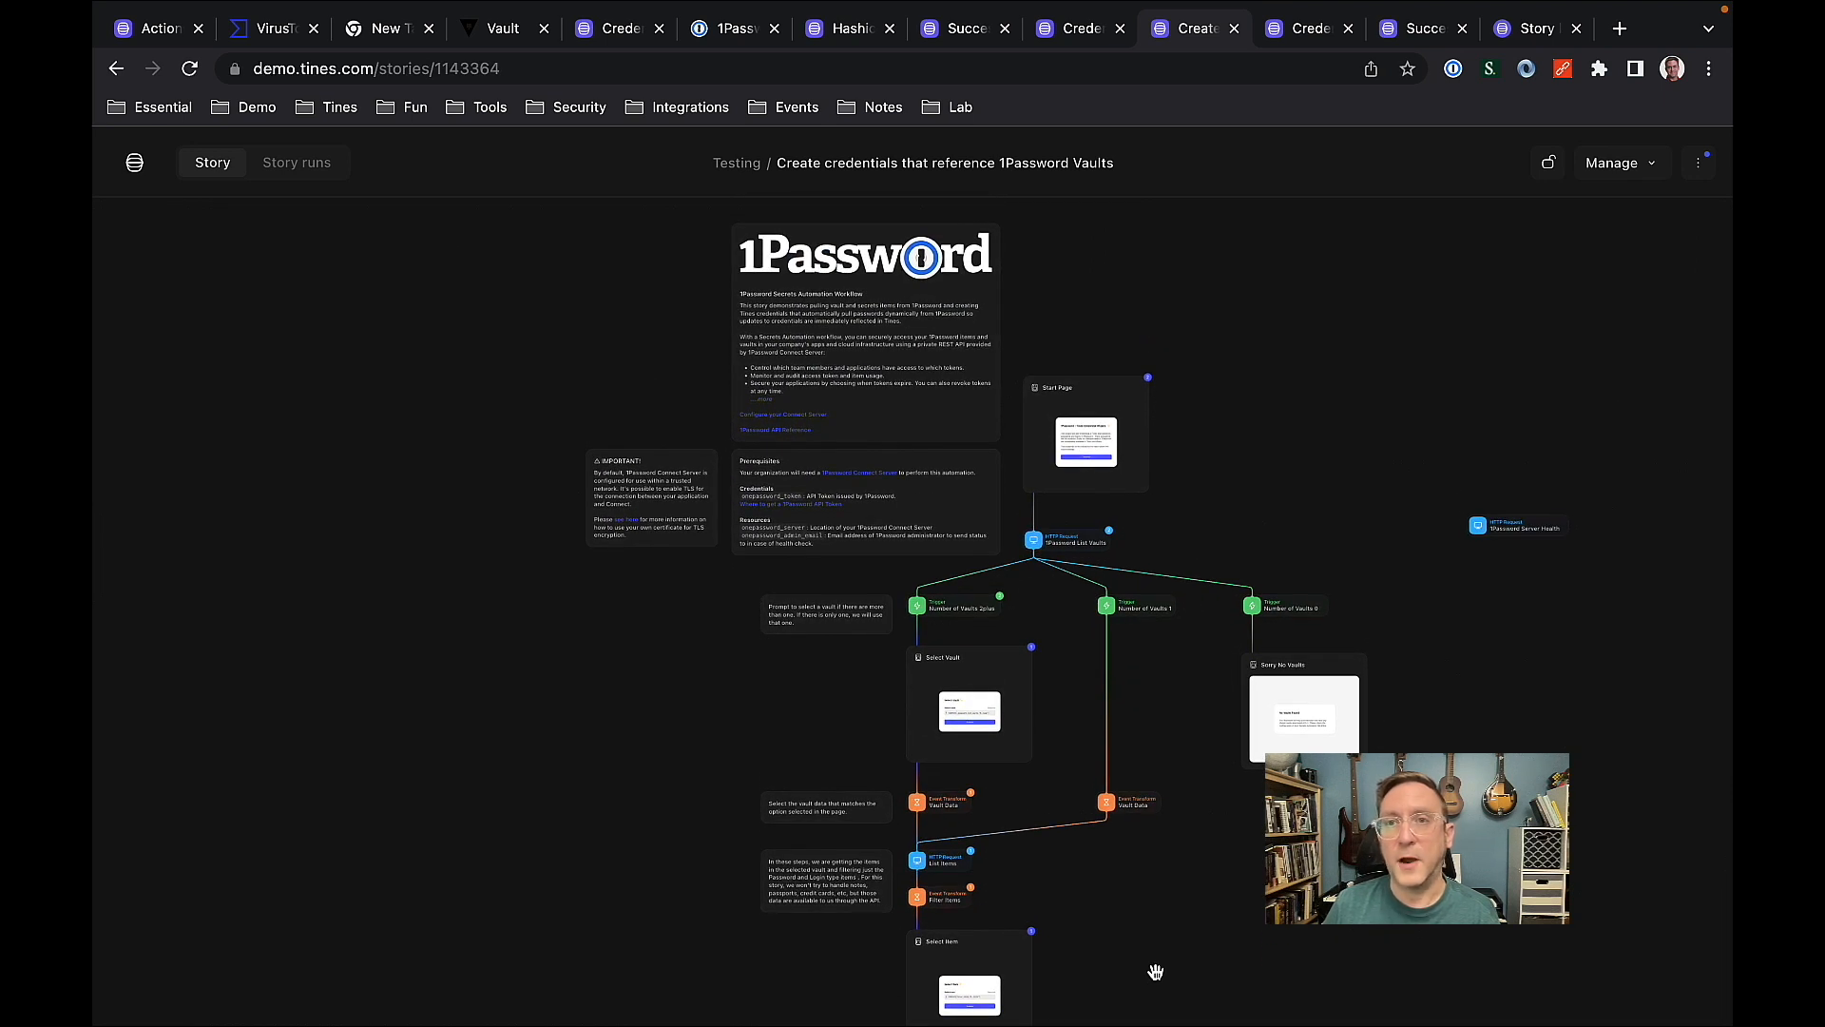
Search the Tines story library for "1pass" and open the story Create credentials that reference 1Password vaults.
left_click(1506, 28)
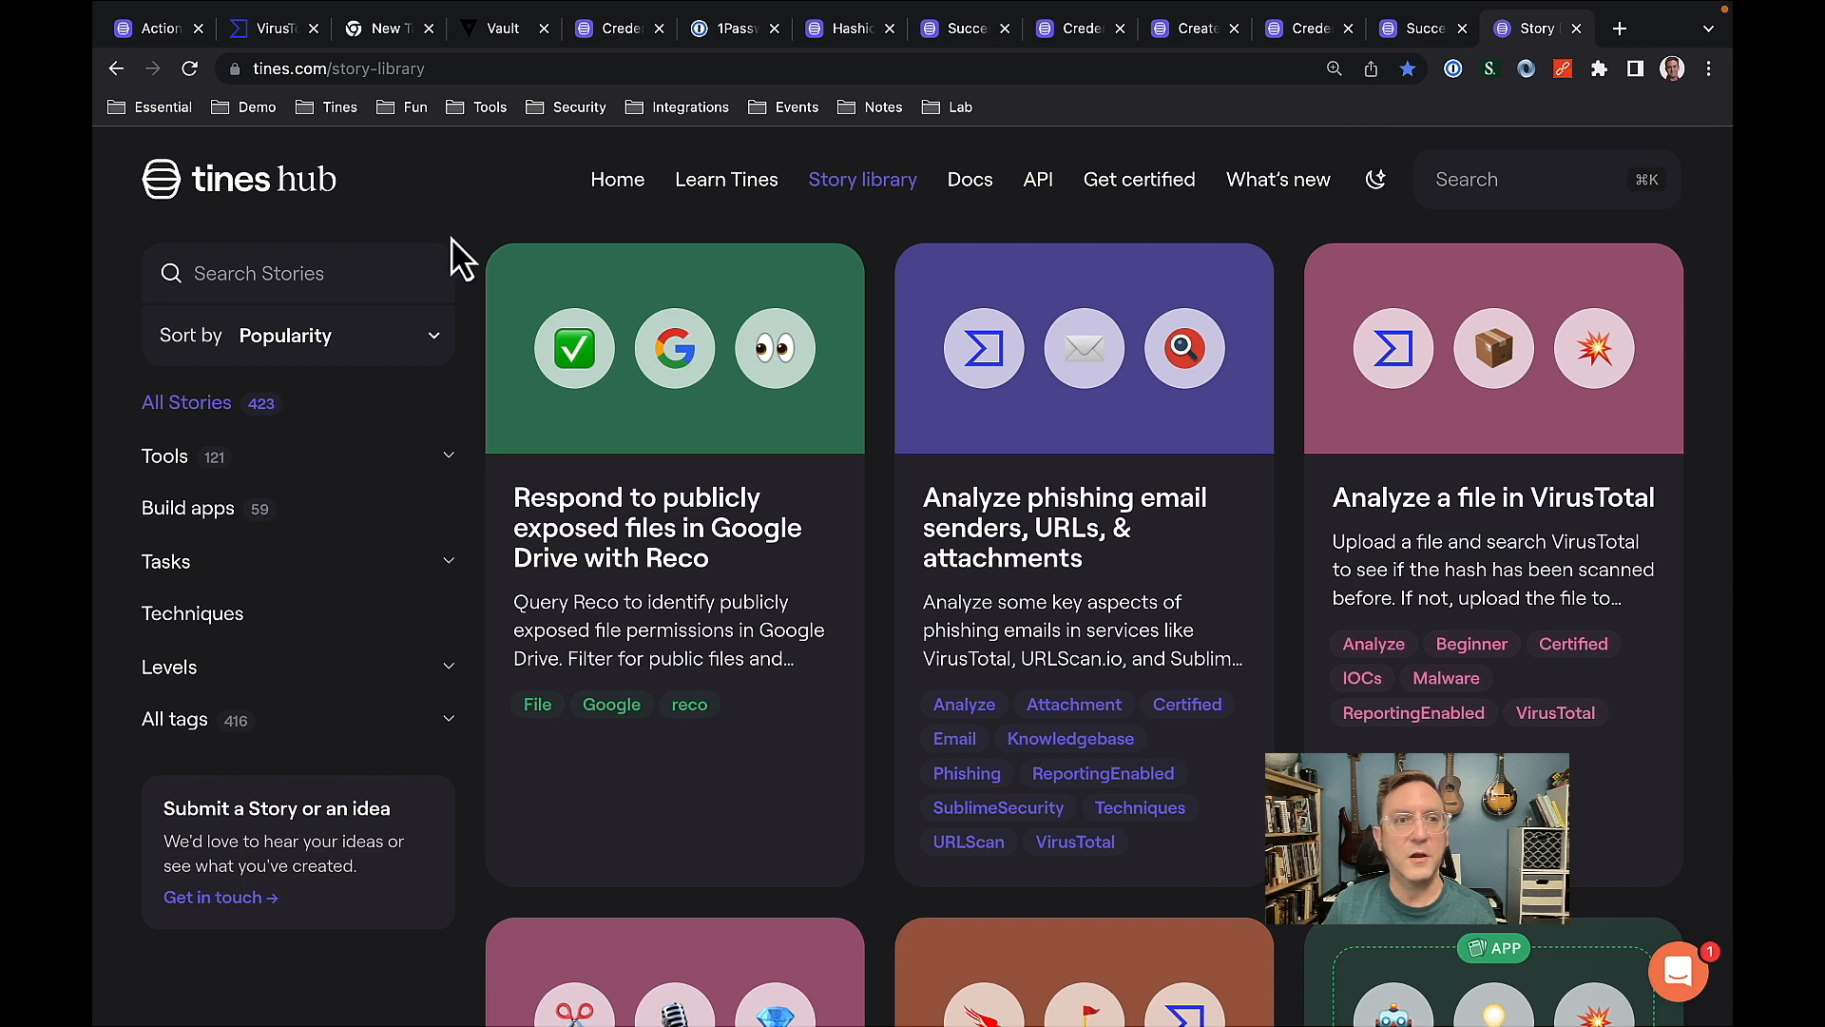
left_click(296, 262)
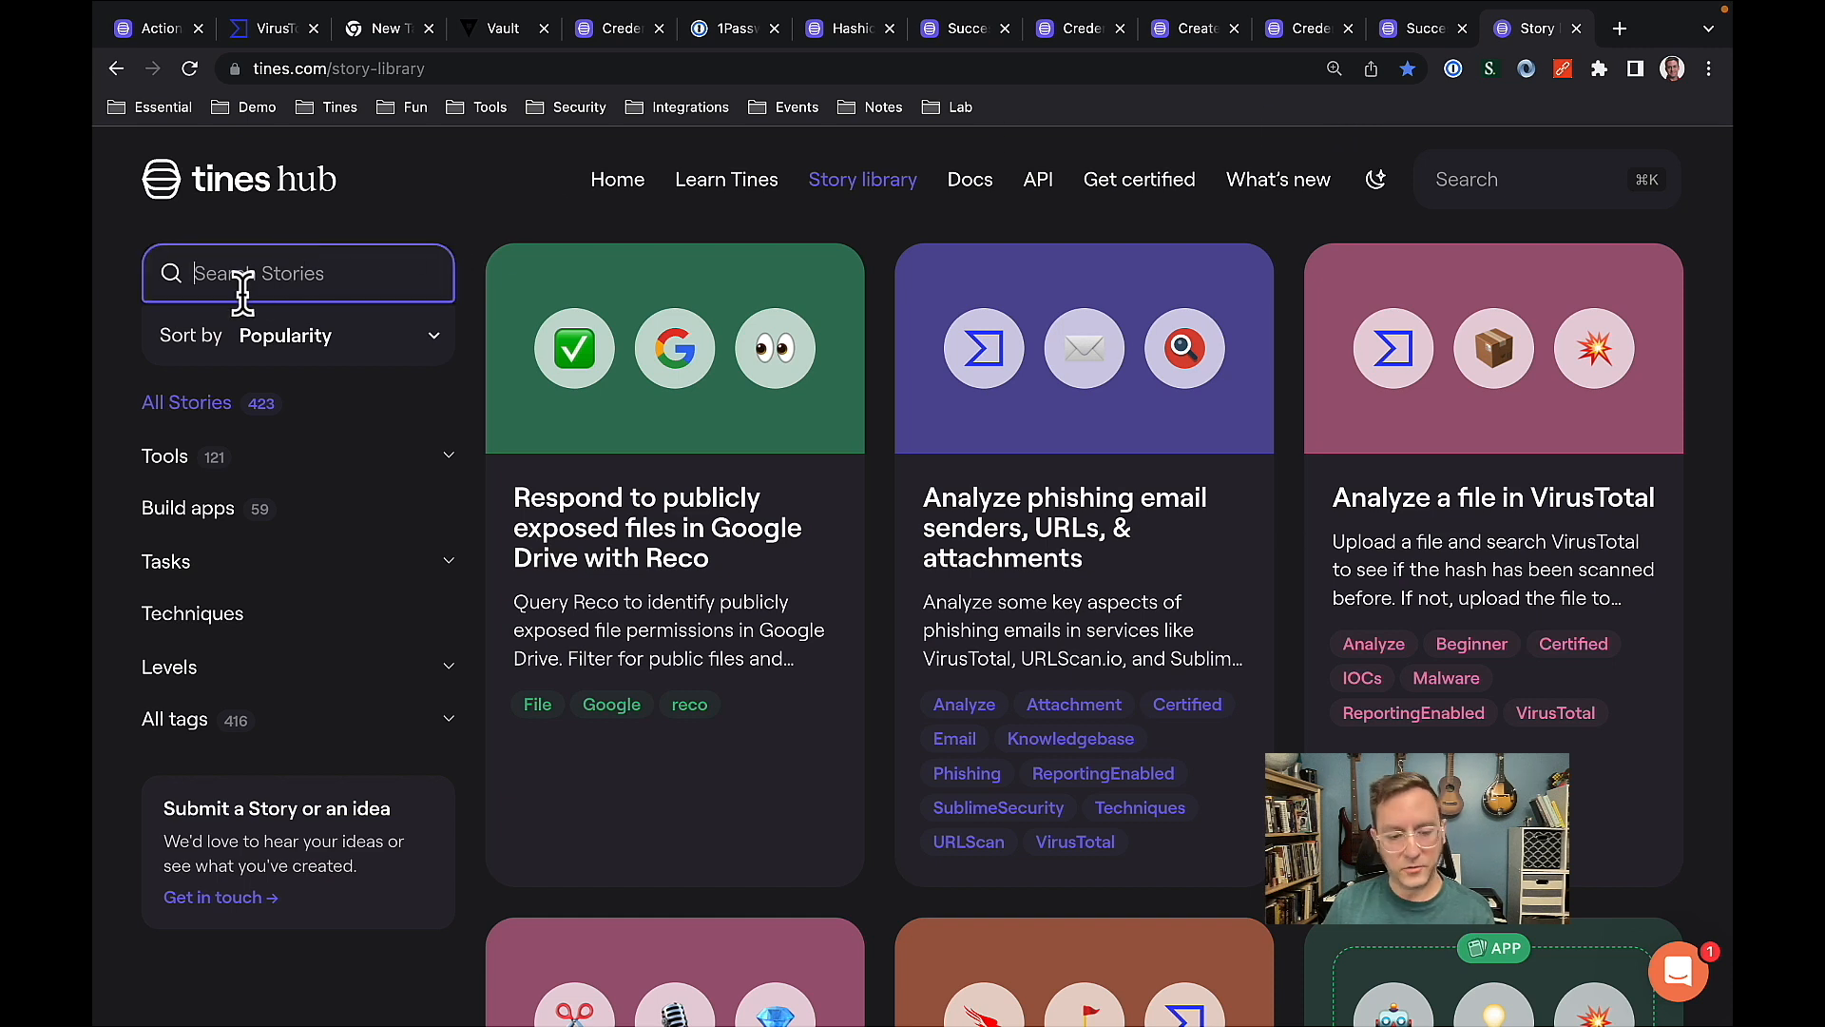
type("1pass")
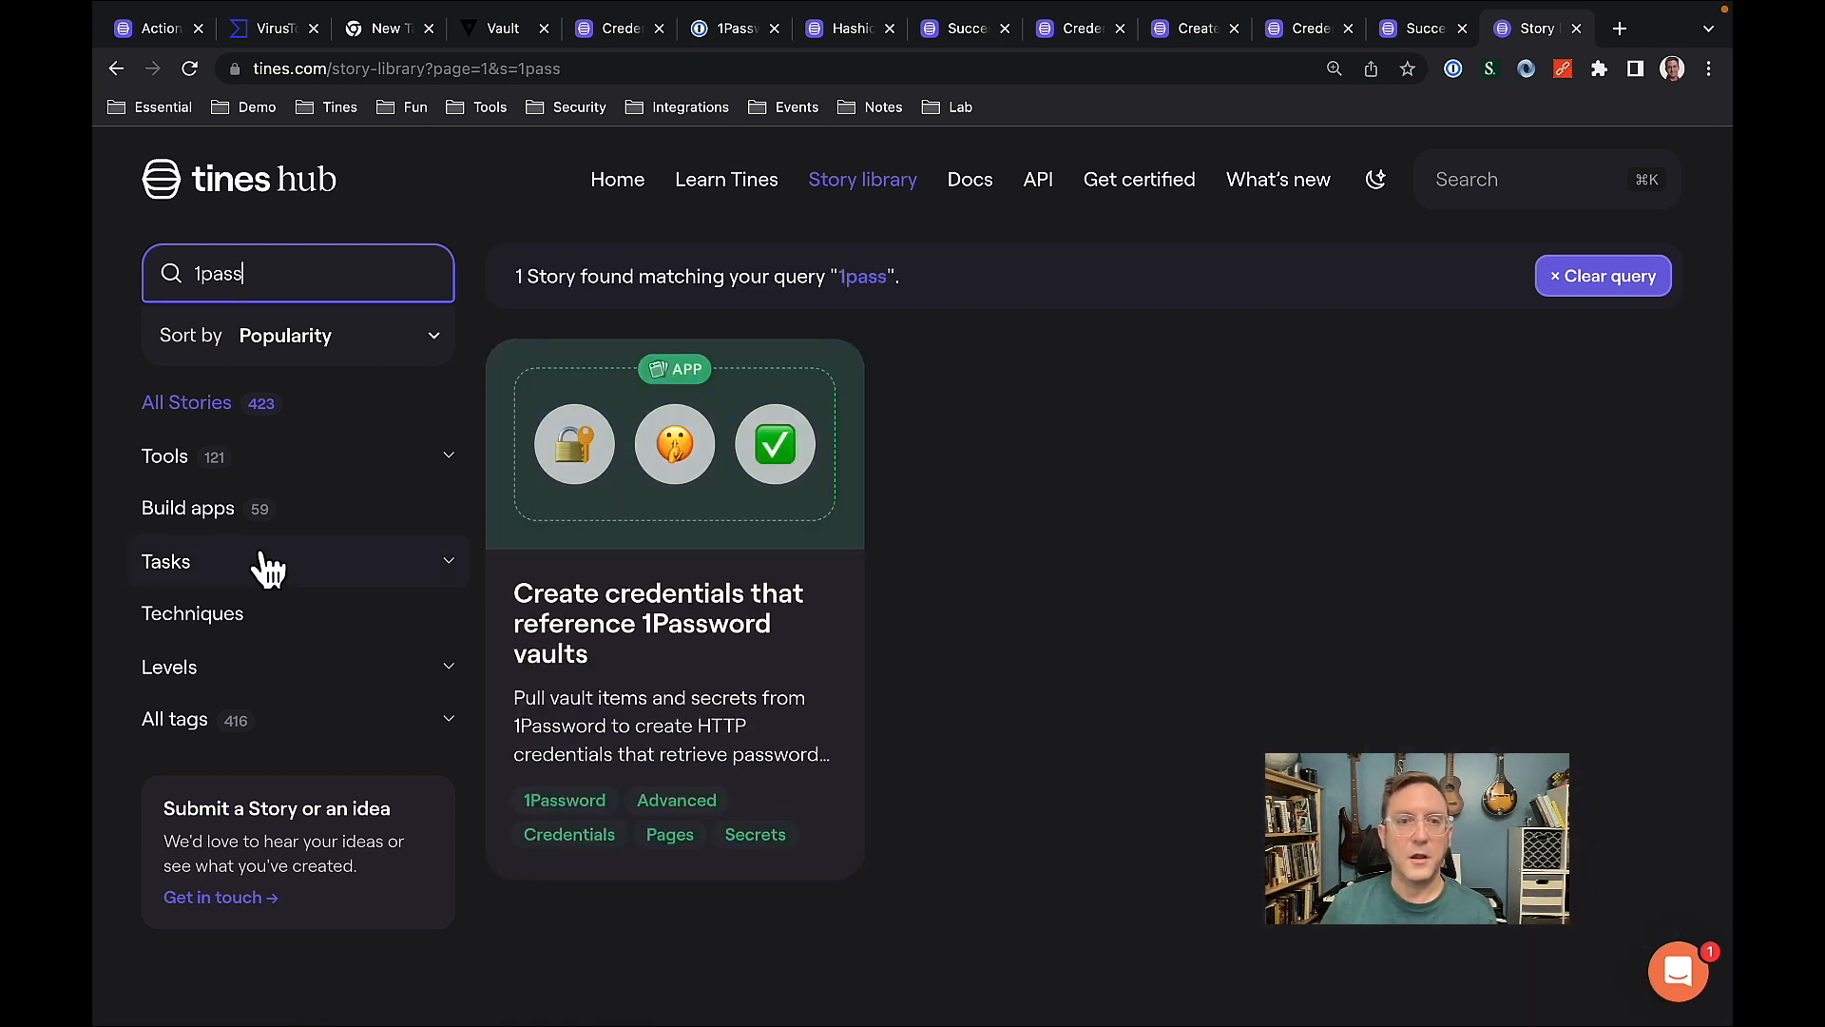
left_click(661, 649)
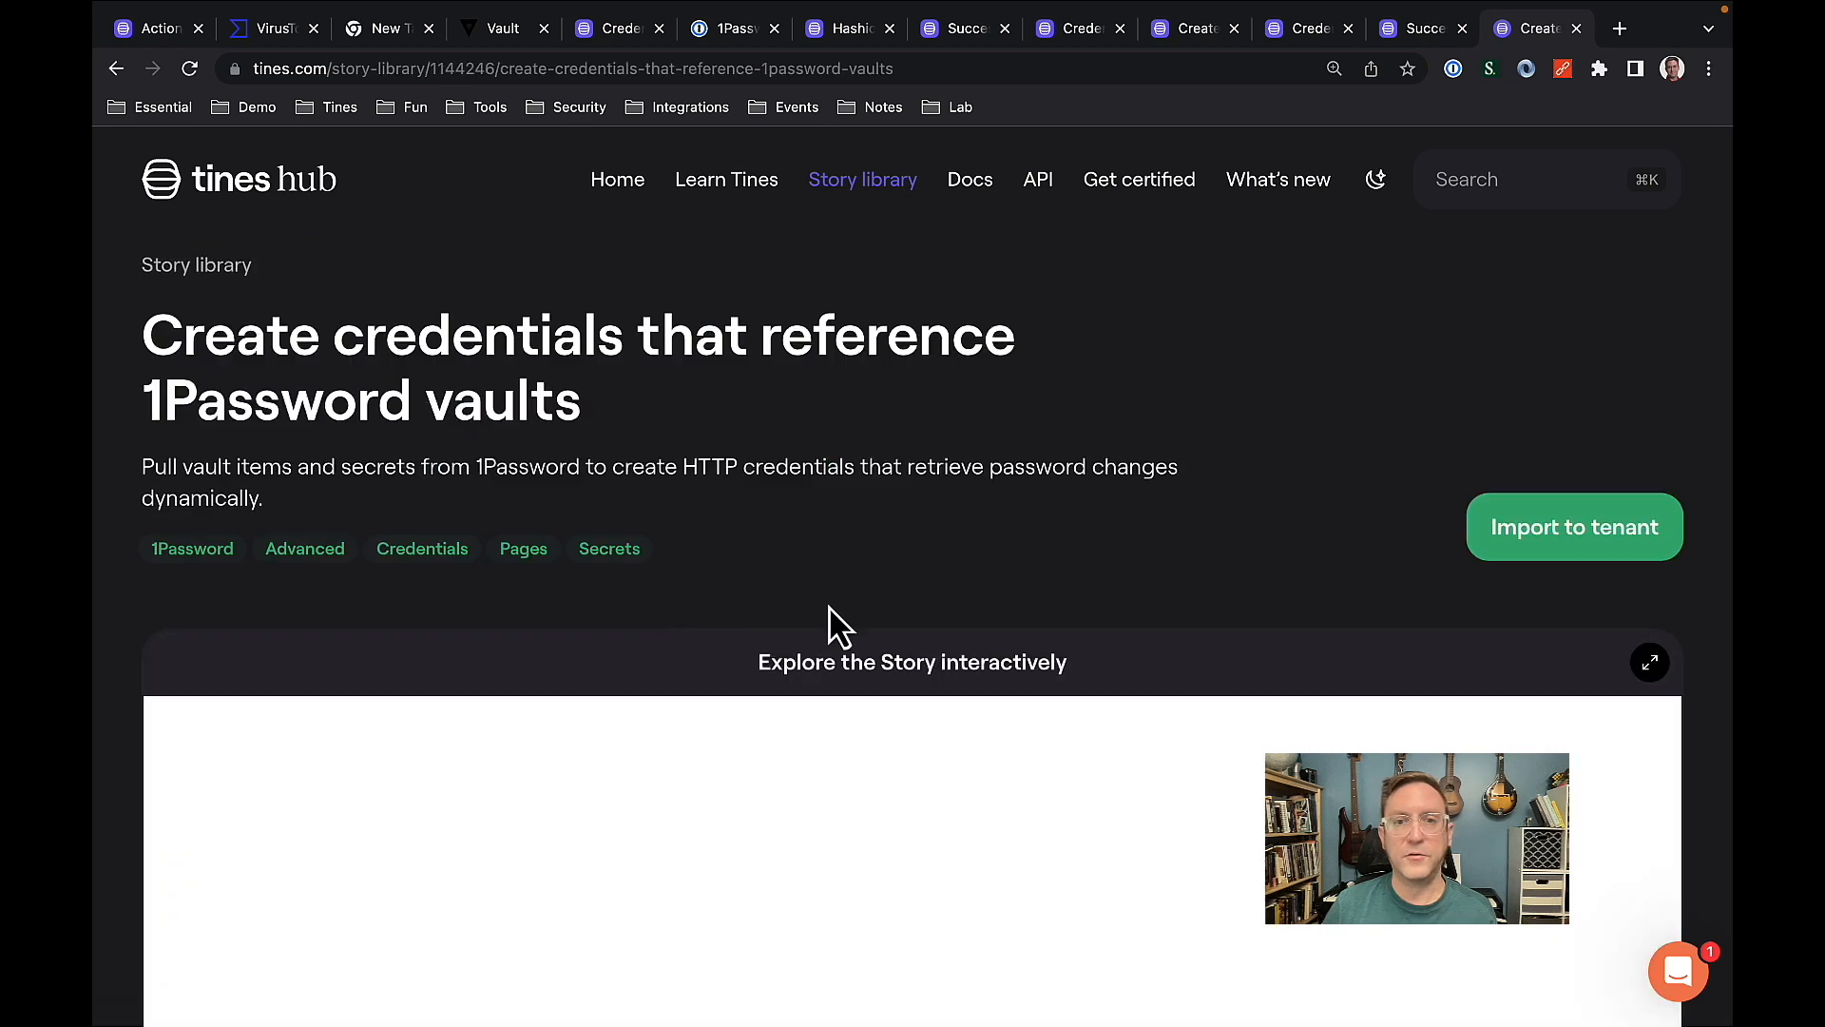
Explore the library story's interactive preview, covering its notes and vault selection branches, and return to its import option.
scroll(1341, 419, "down", 2)
scroll(1340, 420, "down", 5)
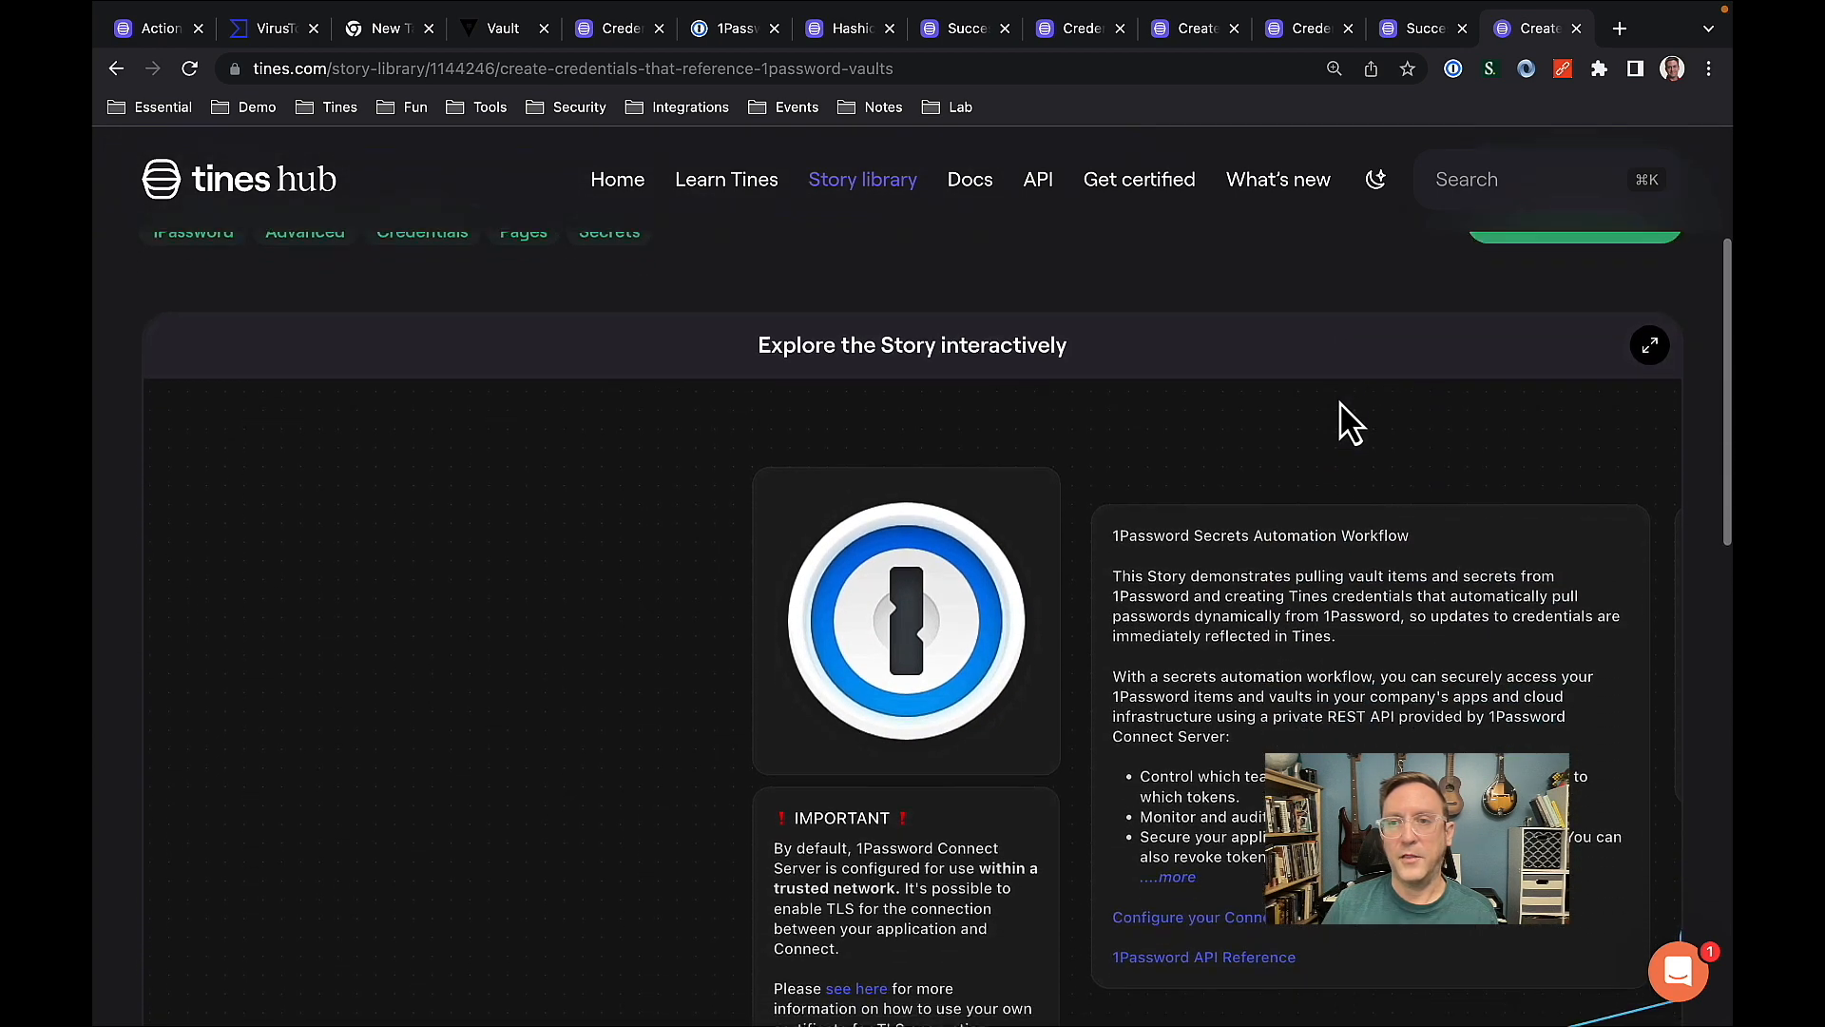
left_click_drag(1569, 458, 1325, 419)
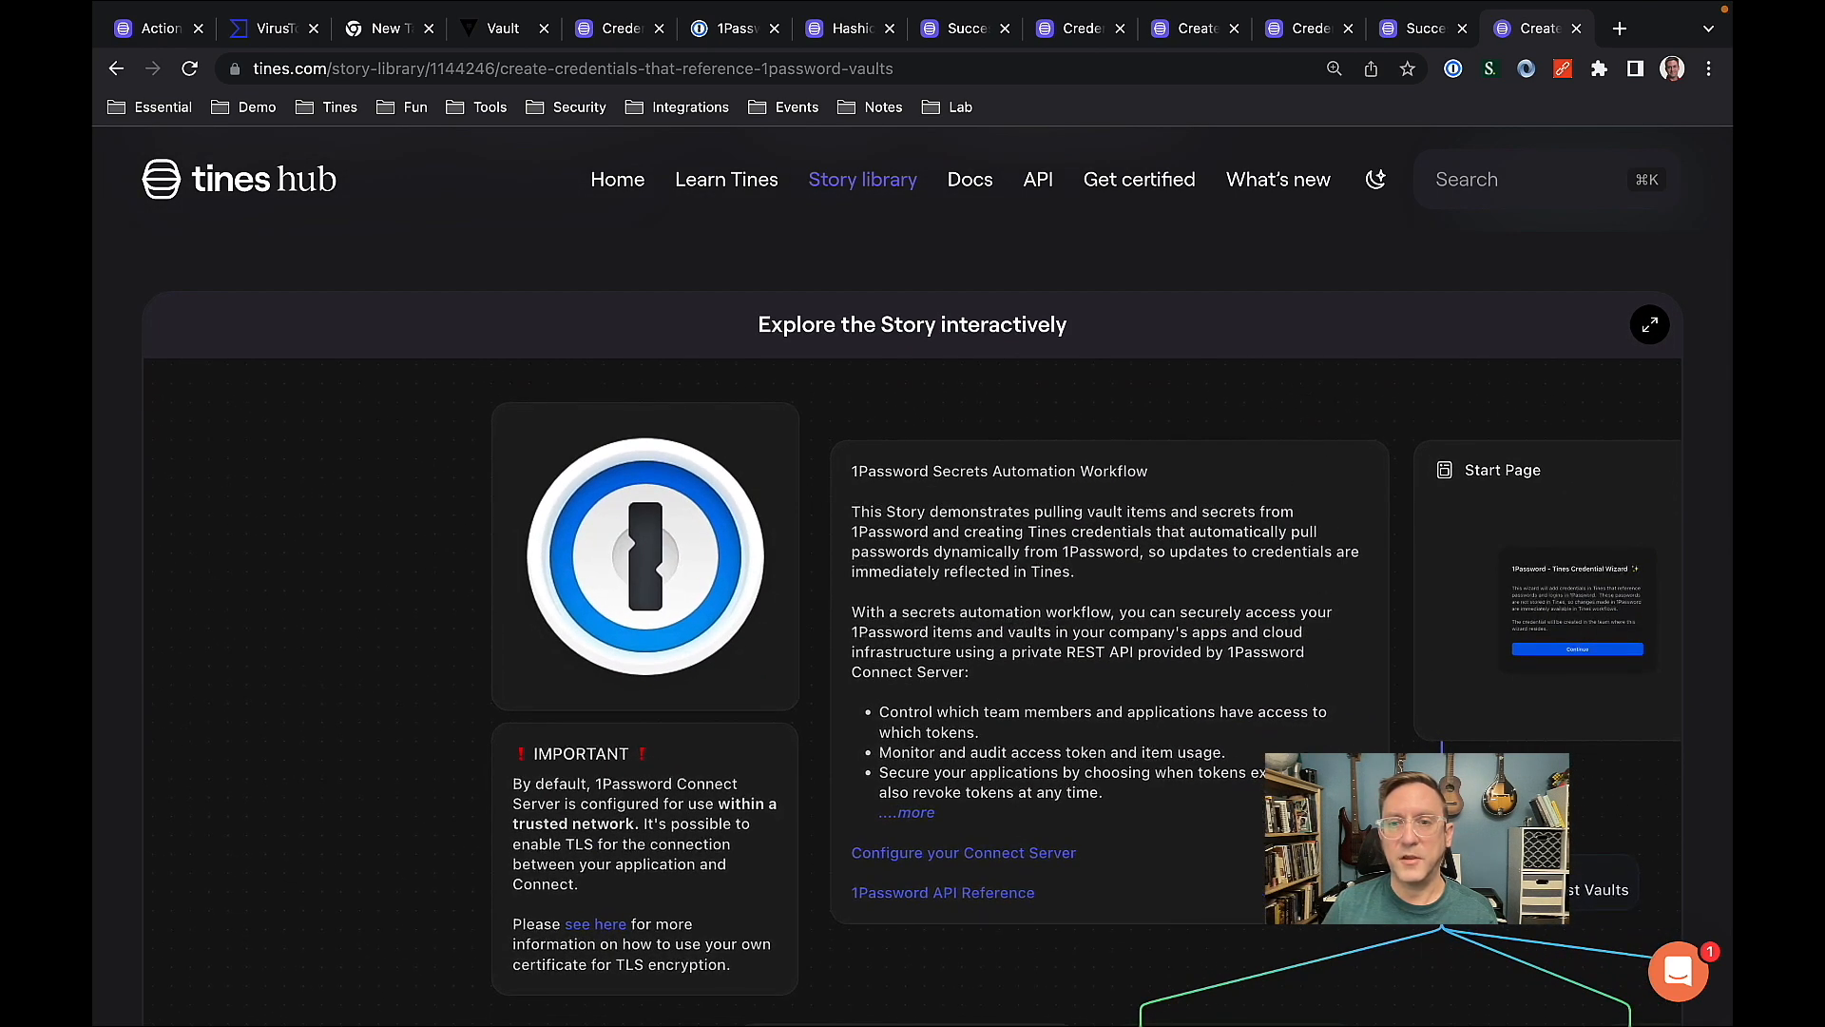
scroll(1222, 603, "down", 5)
scroll(1223, 603, "right", 5)
left_click_drag(1301, 869, 1052, 594)
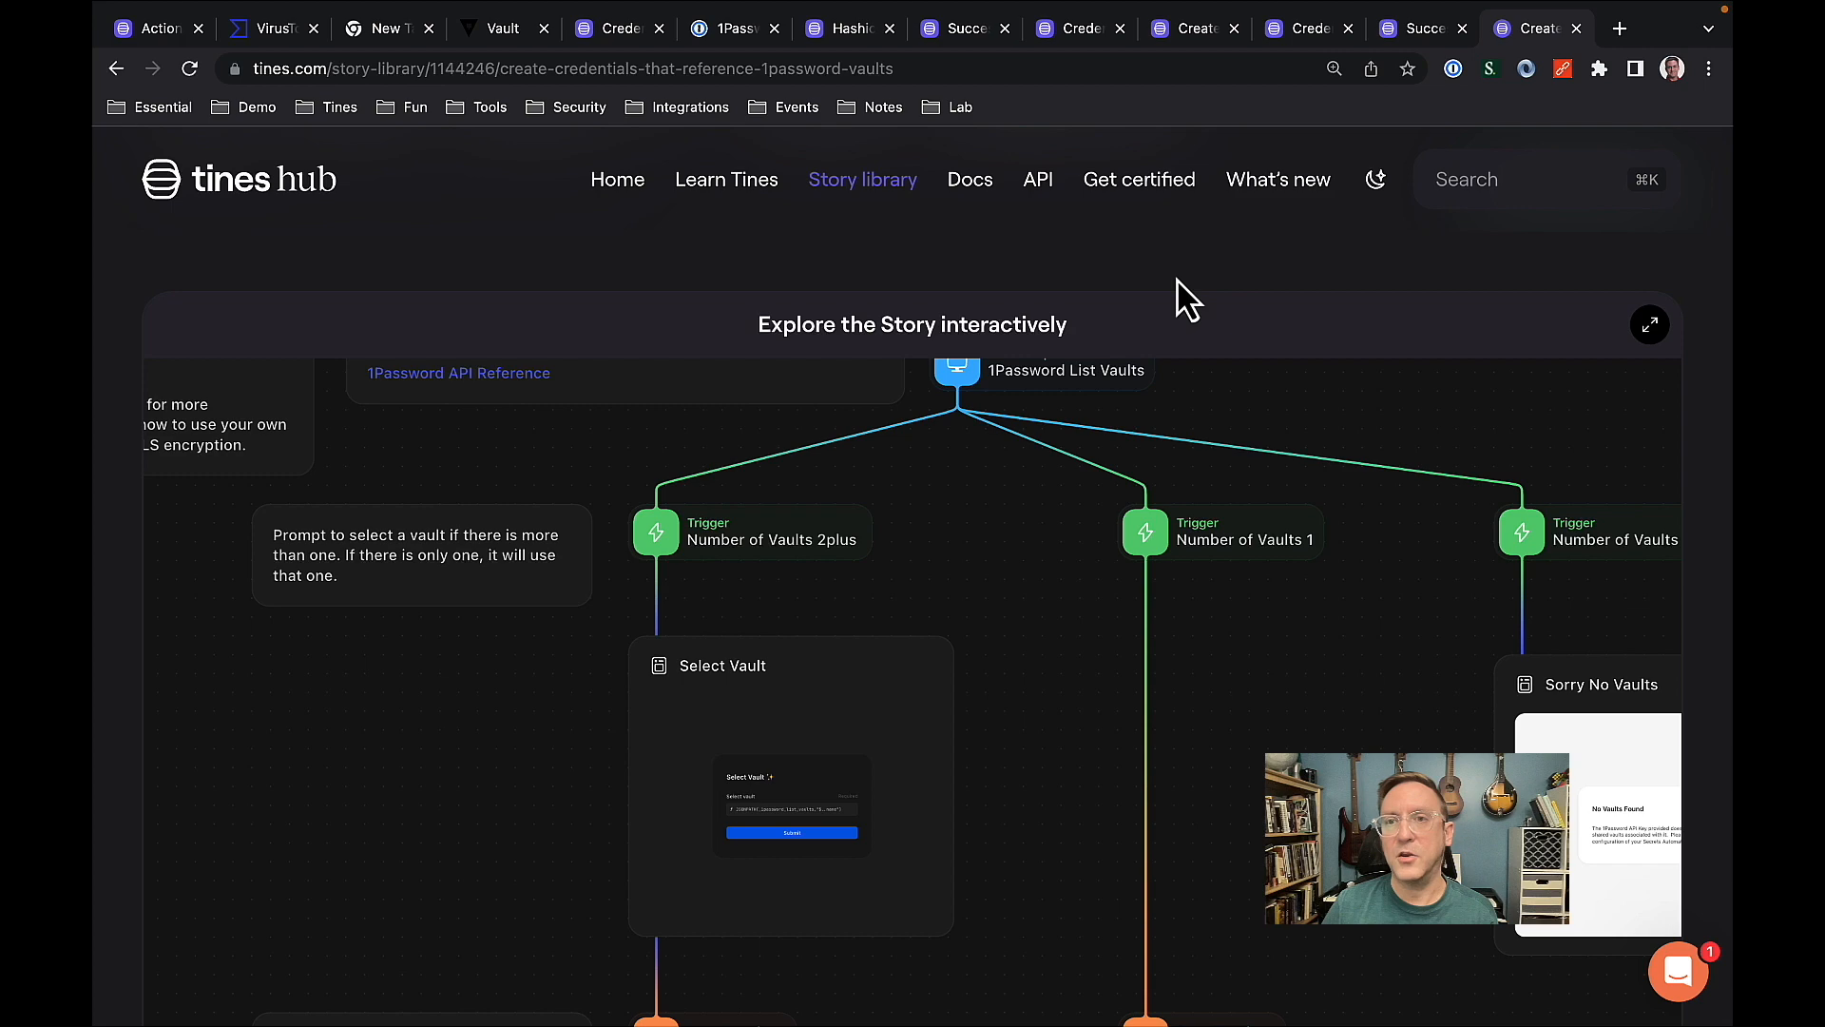
scroll(1183, 299, "up", 4)
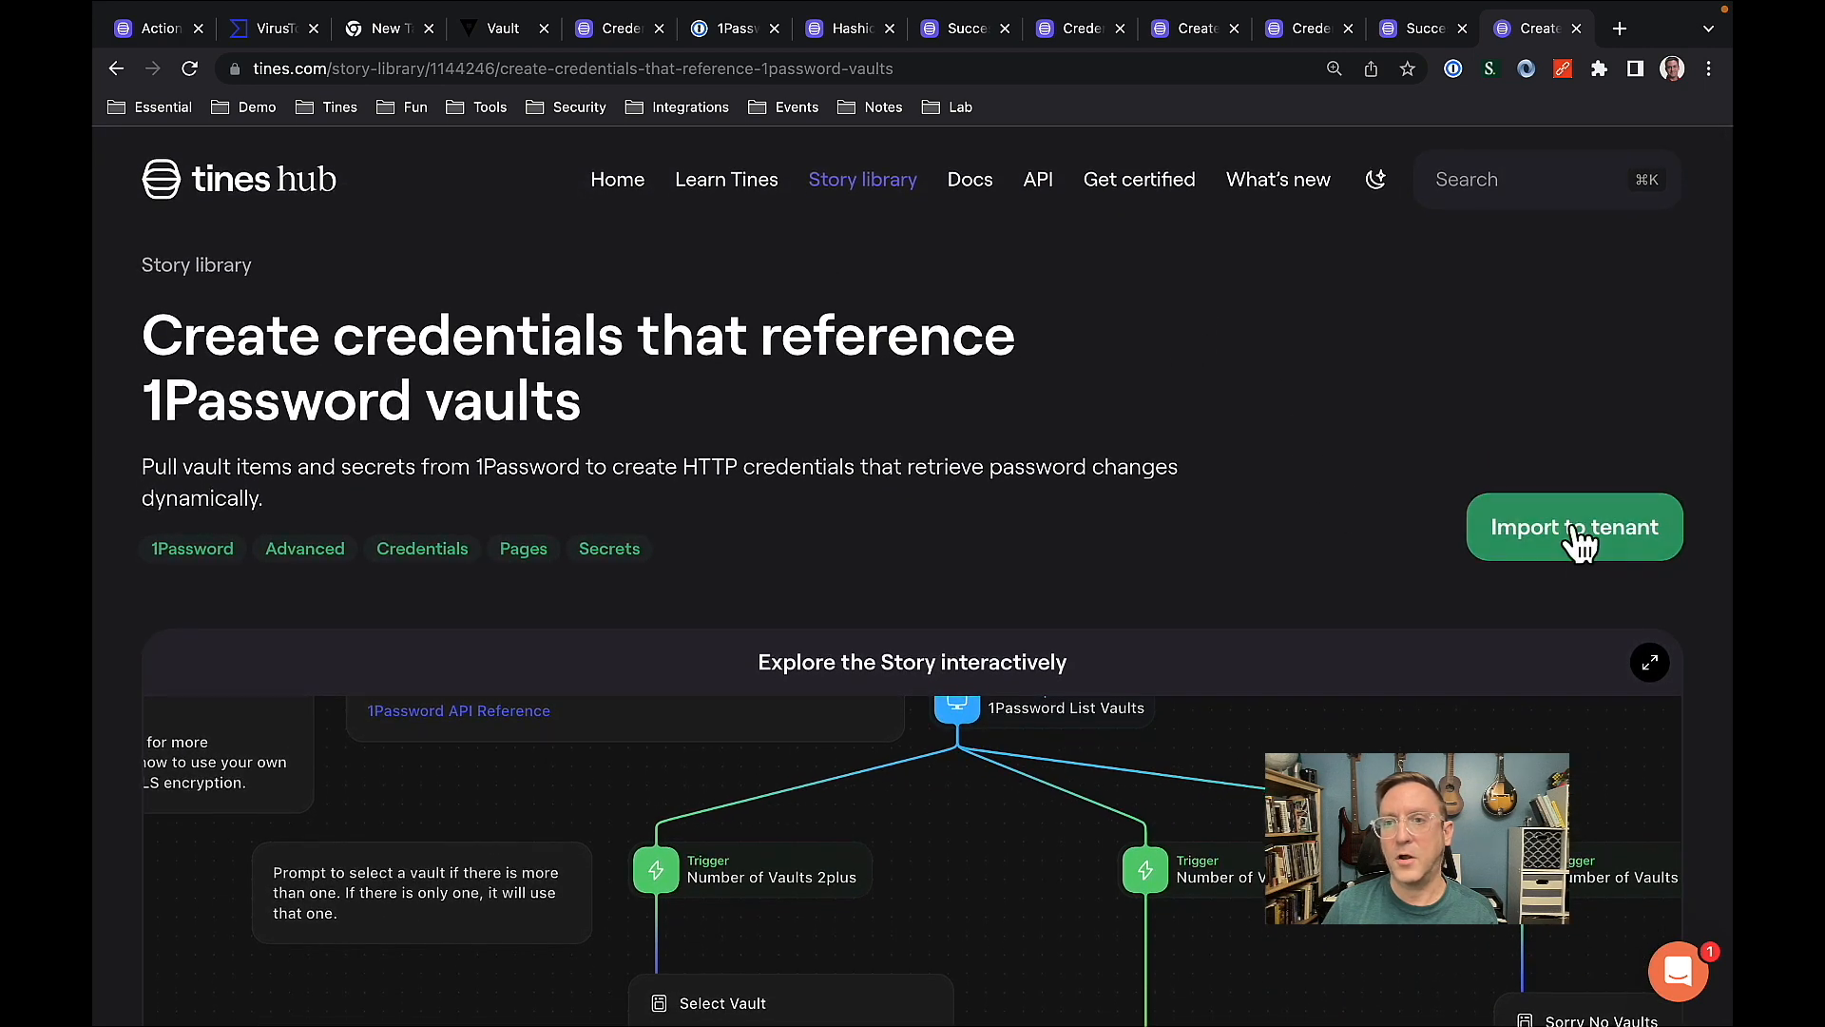